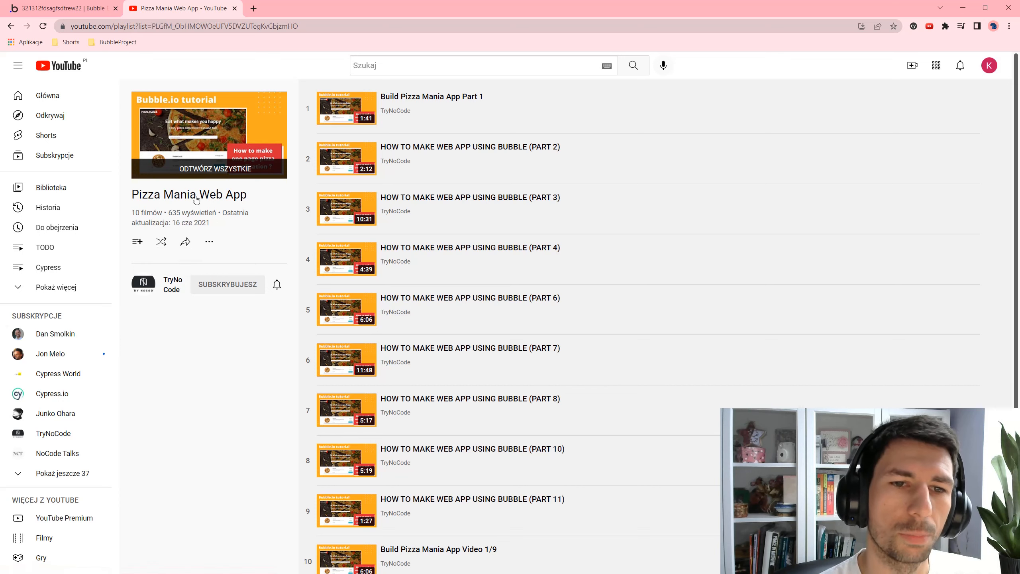
- Leave the YouTube 'Pizza Mania Web App' playlist and return to the Bubble editor tab
scroll(516, 385, down, 1)
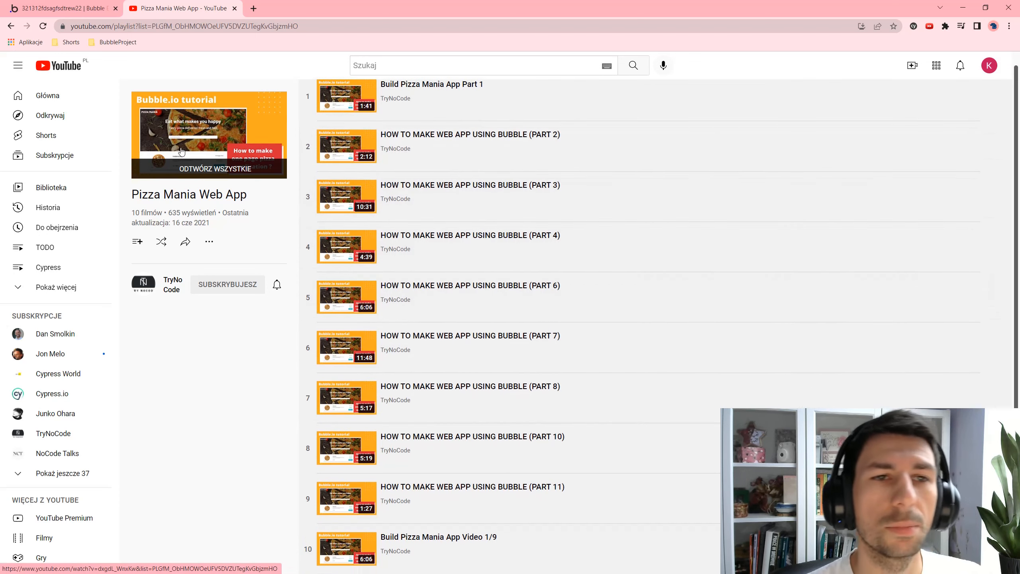
click(80, 6)
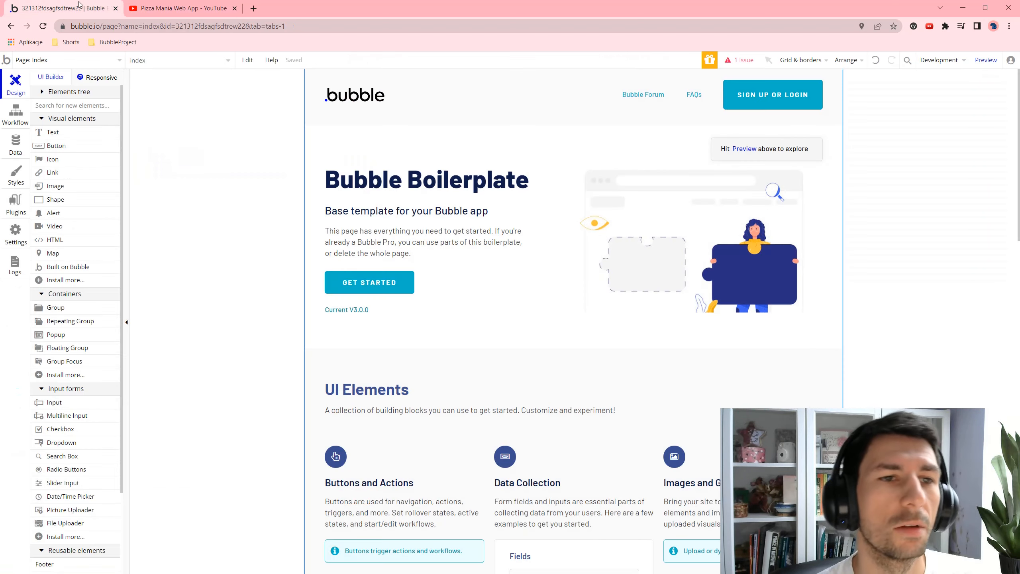
- Add a new blank page named 'pizzamania' from the Page dropdown
click(117, 63)
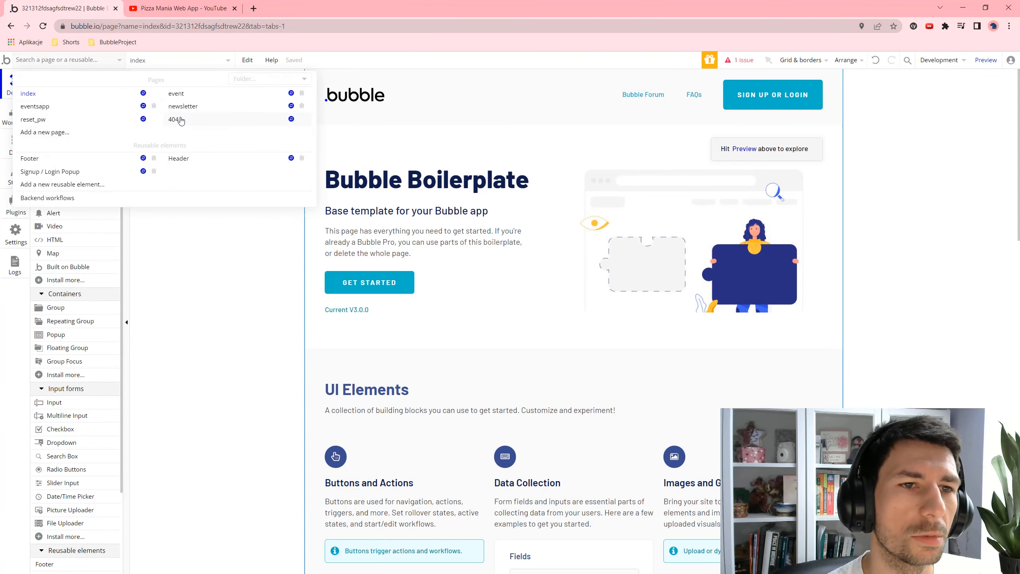
click(50, 134)
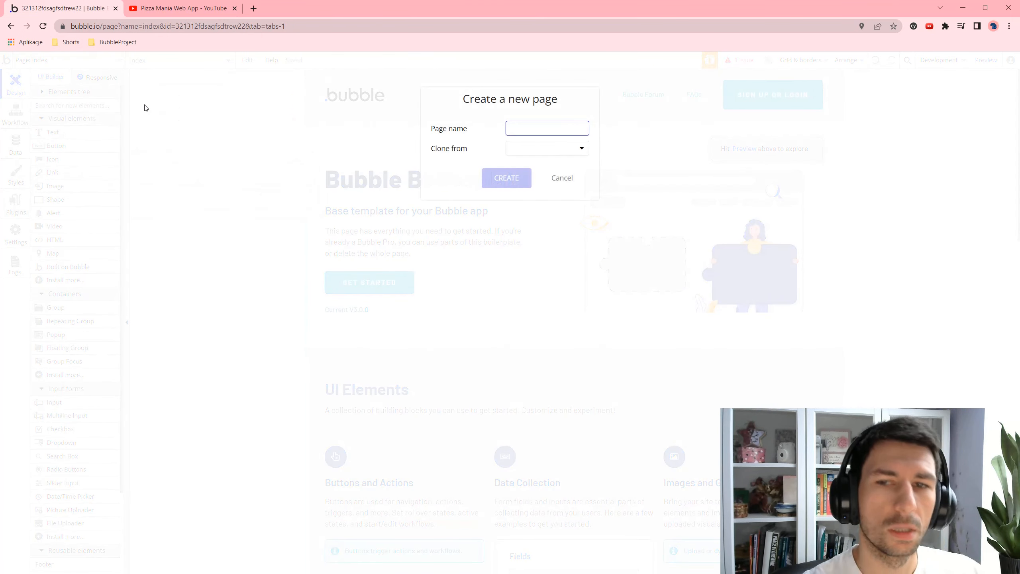
text(pizzamania)
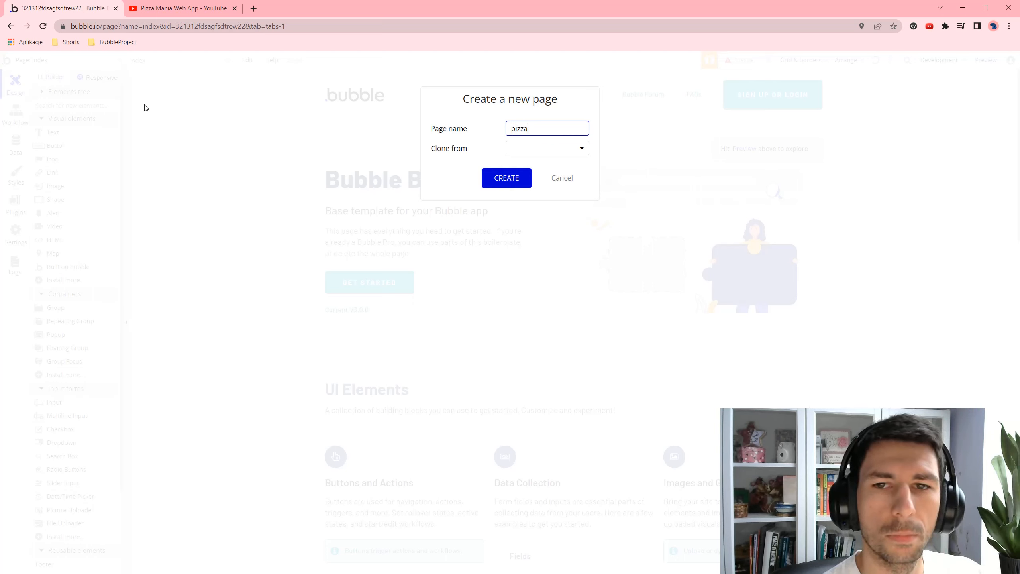
click(496, 177)
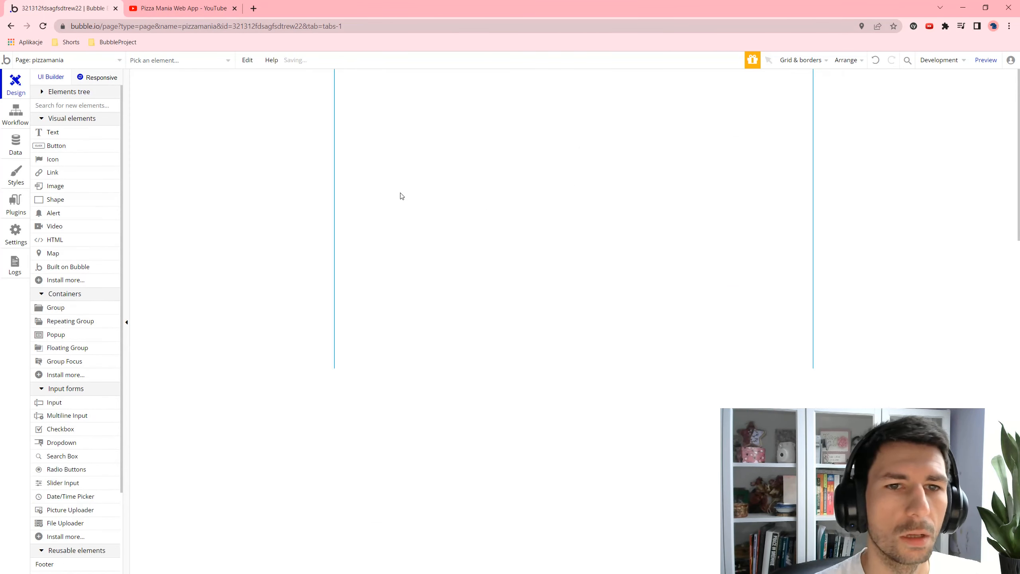
- Draw Image A across the top of the page and resize it to 956×281
click(60, 186)
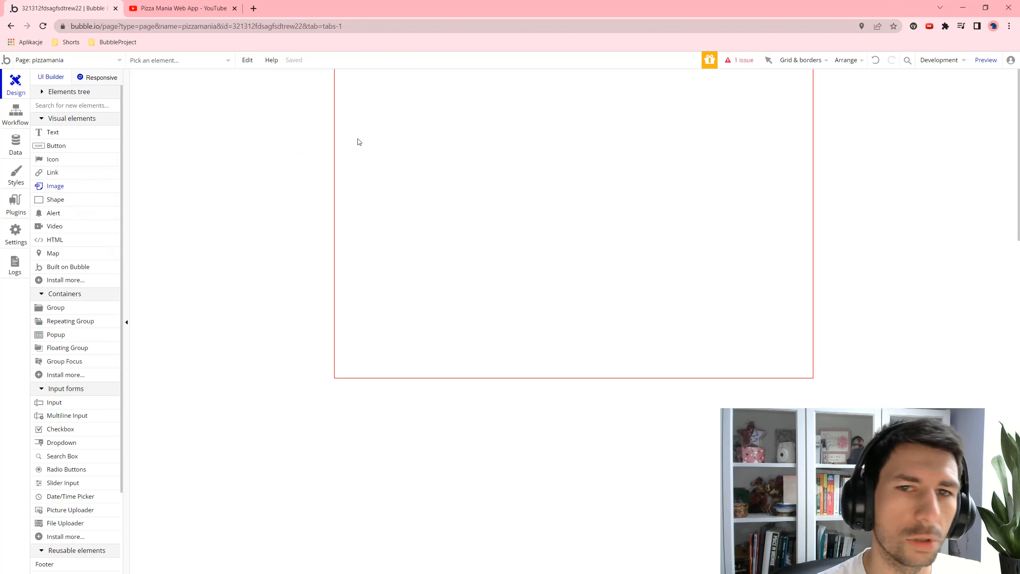
mouse_move(343, 76)
mouse_down()
mouse_move(686, 167)
mouse_move(812, 214)
mouse_up()
click(342, 72)
click(387, 114)
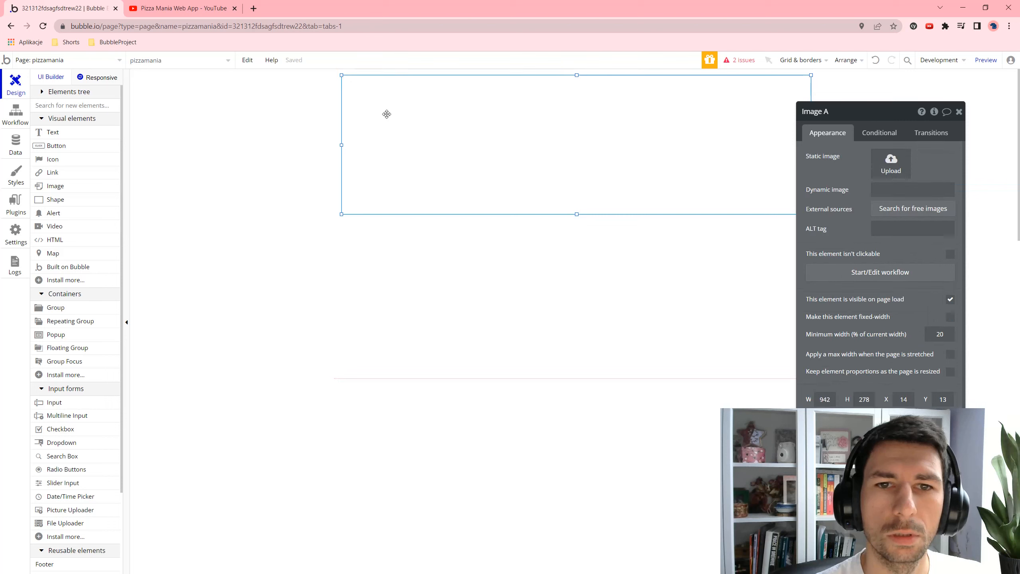
drag(342, 75, 335, 73)
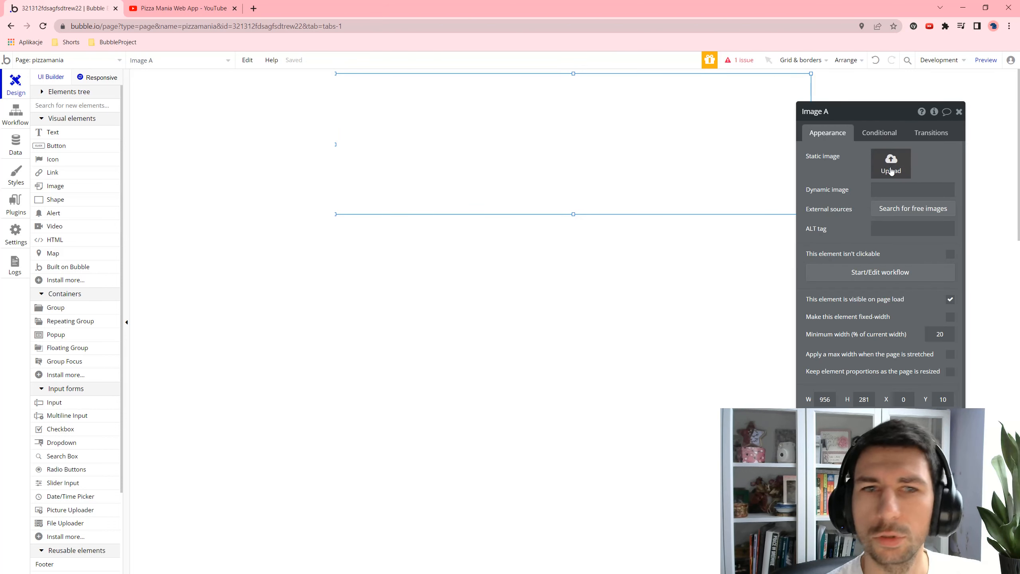
- Start a static picture upload for Image A, cancel it, and start a new browser tab
click(876, 155)
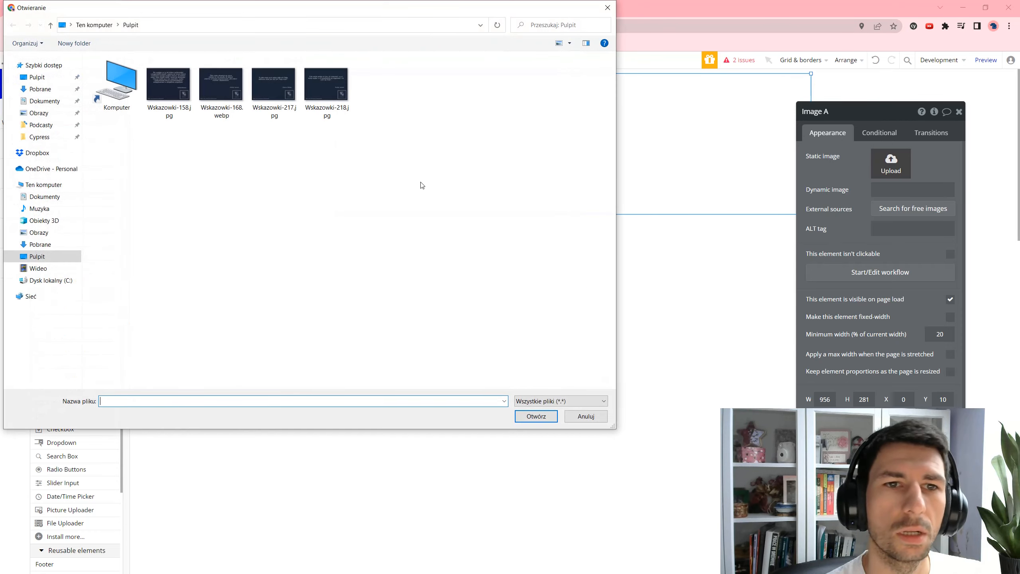
click(607, 8)
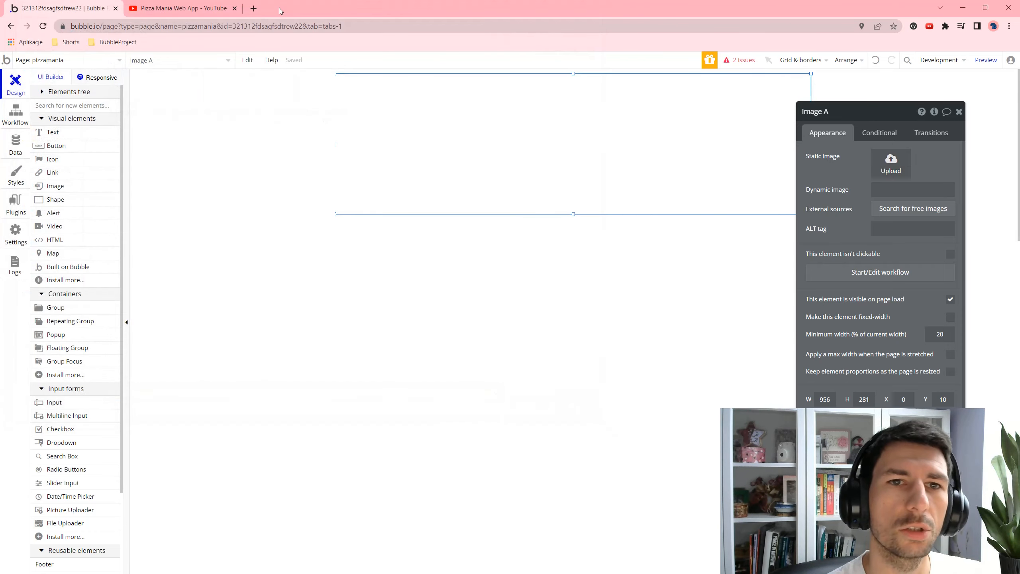
click(254, 8)
- Search pexels.com for 'pizza' and open the photo of a pizza by the oven fire
text(pexels)
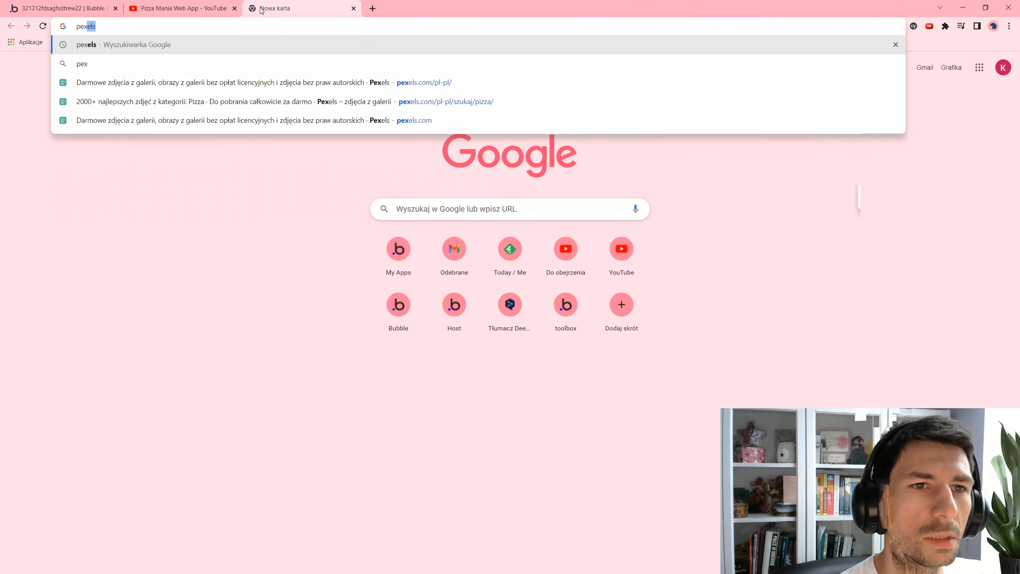
key(Down)
key(Down)
key(Return)
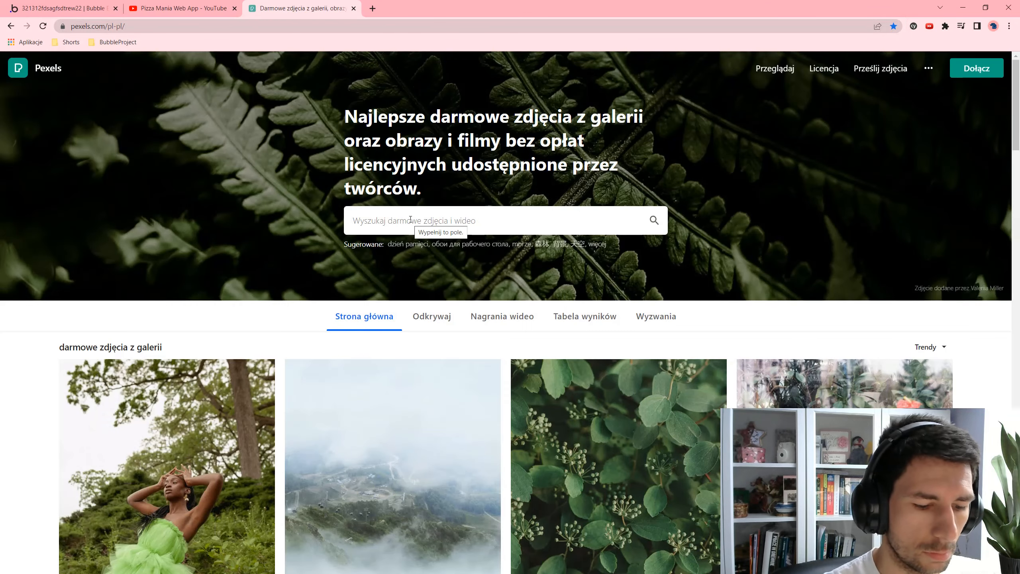
text(pizza)
key(Return)
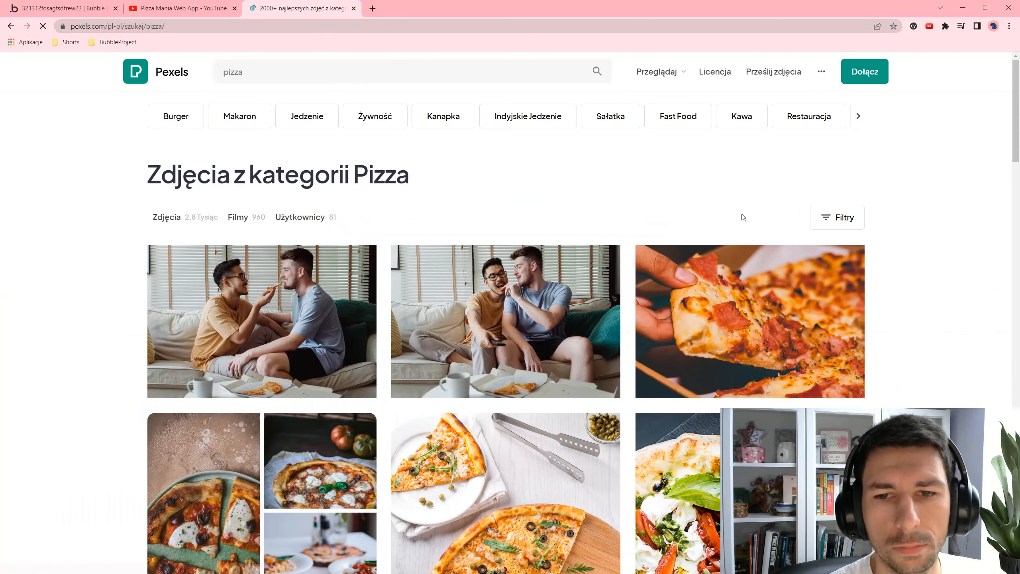
scroll(688, 251, down, 5)
scroll(688, 251, down, 5)
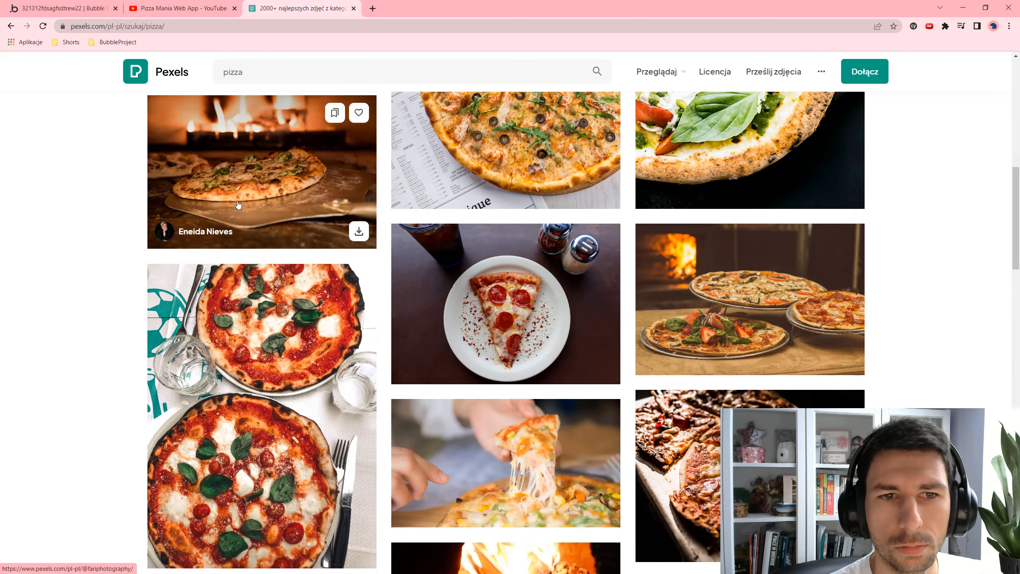
click(262, 181)
- Download the pizza photo at Original size and close the Pexels tab
click(916, 108)
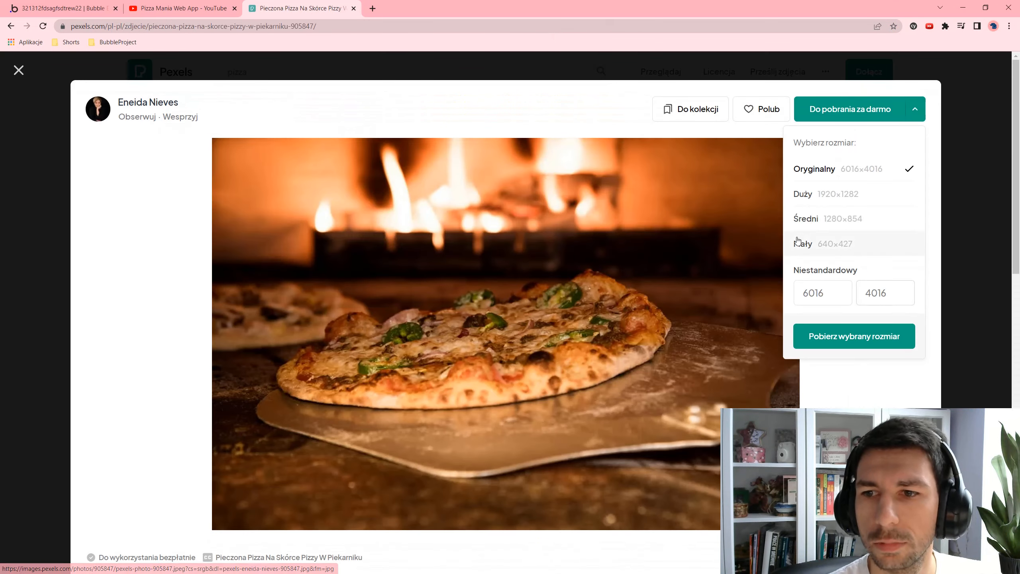
click(874, 344)
click(773, 261)
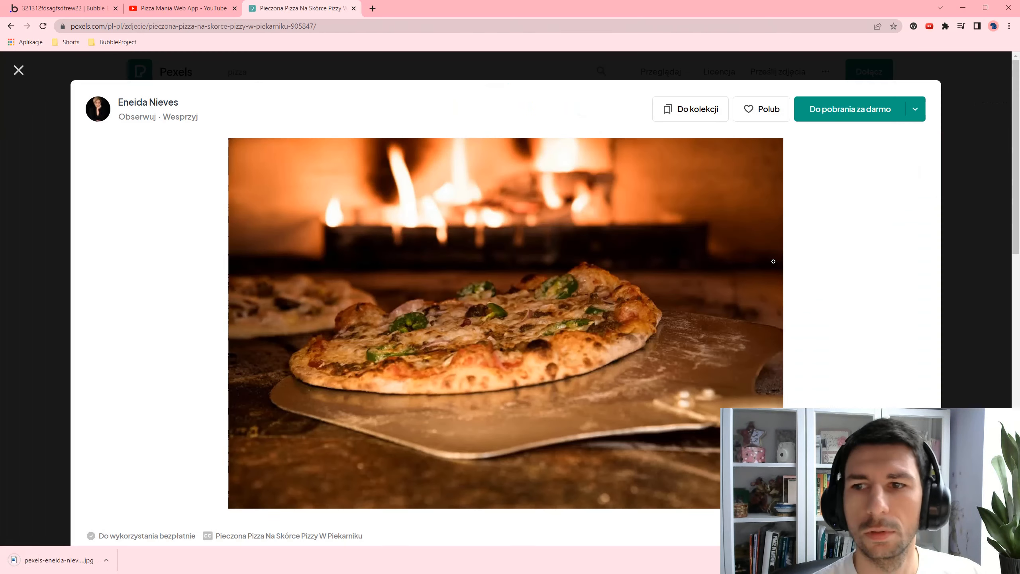
click(915, 110)
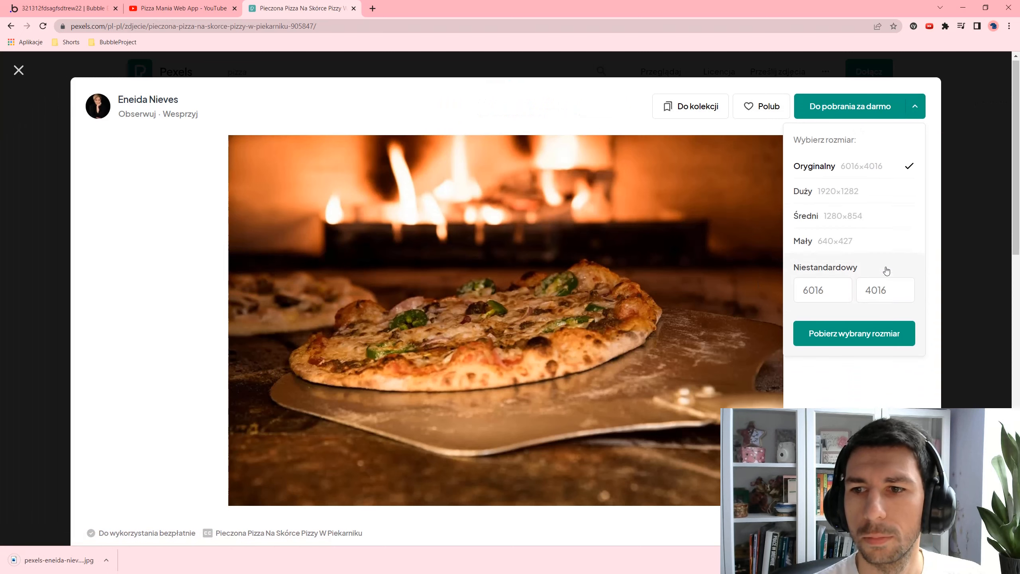
scroll(871, 132, down, 1)
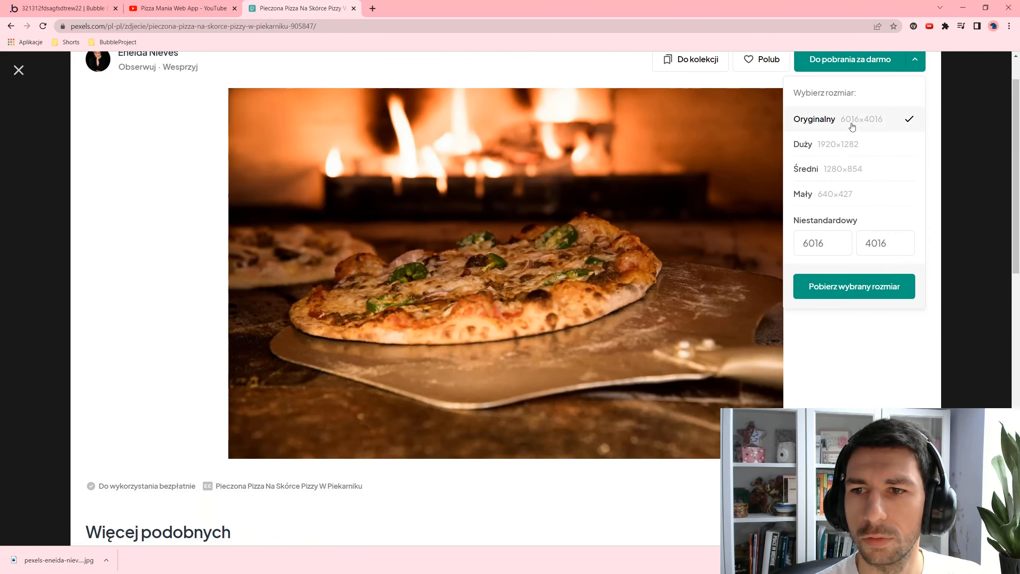
click(879, 339)
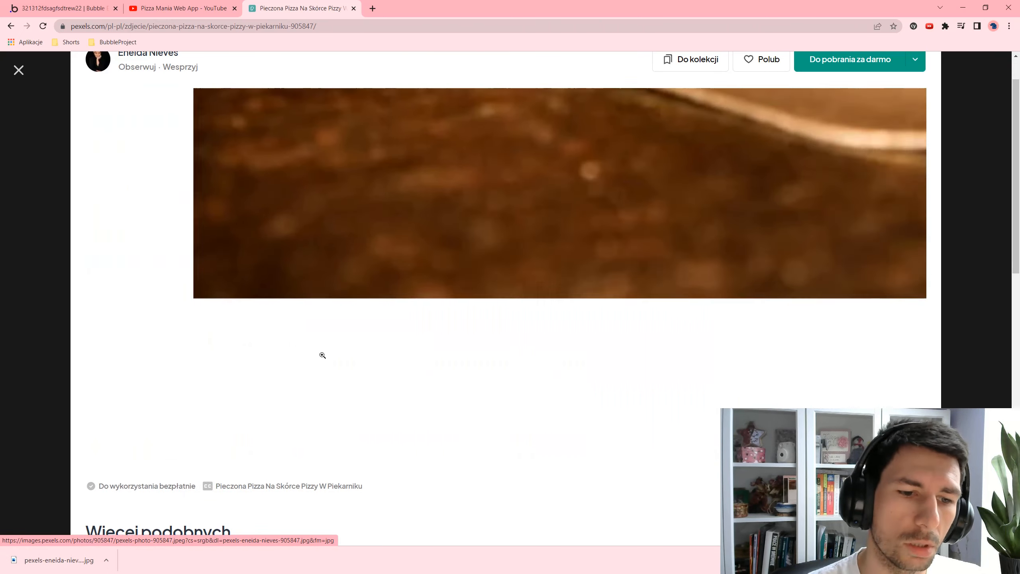
click(353, 249)
key(ctrl+w)
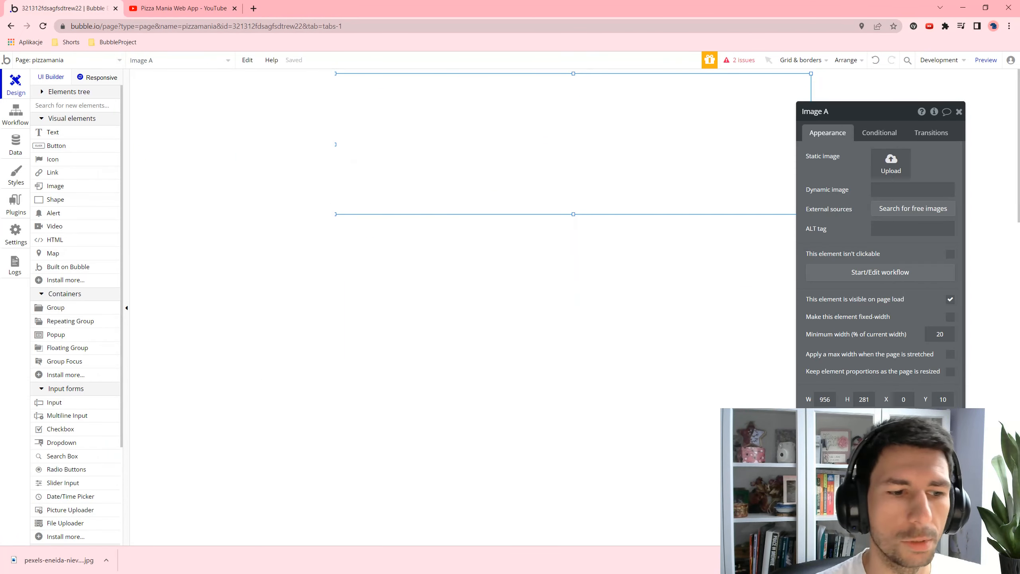
- Upload the downloaded Pexels pizza photo as Image A's static picture
click(890, 162)
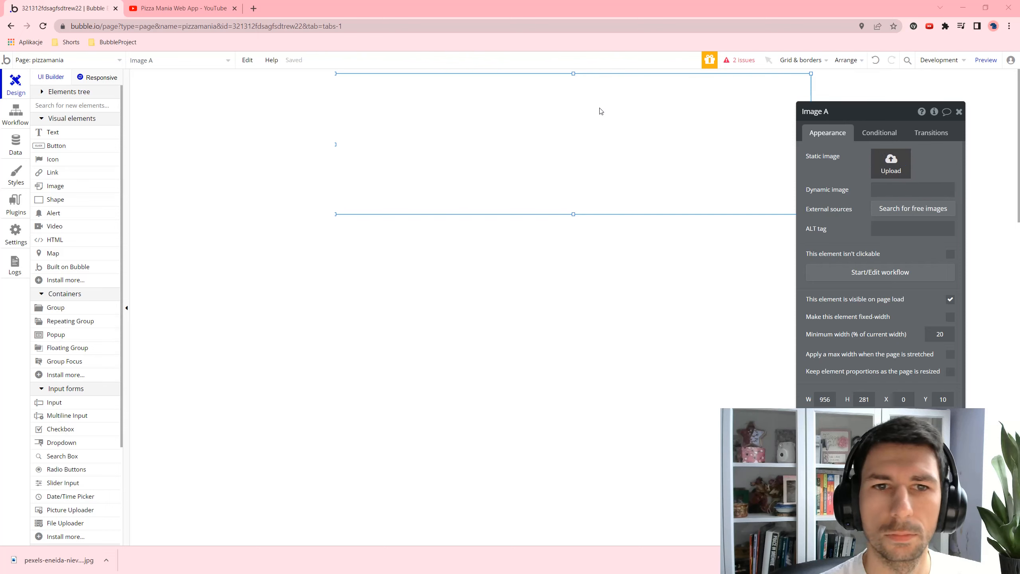
double_click(171, 86)
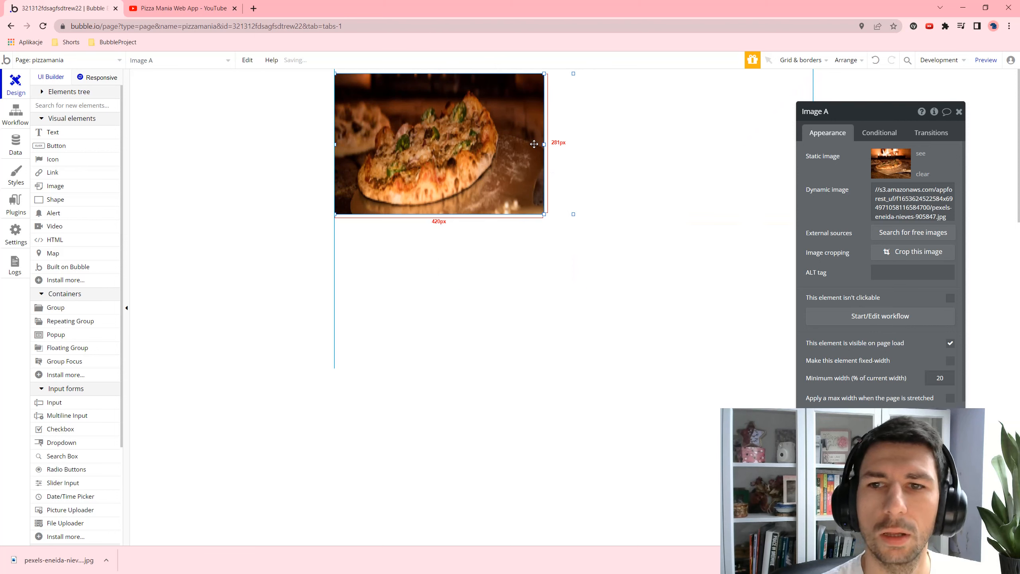
click(924, 252)
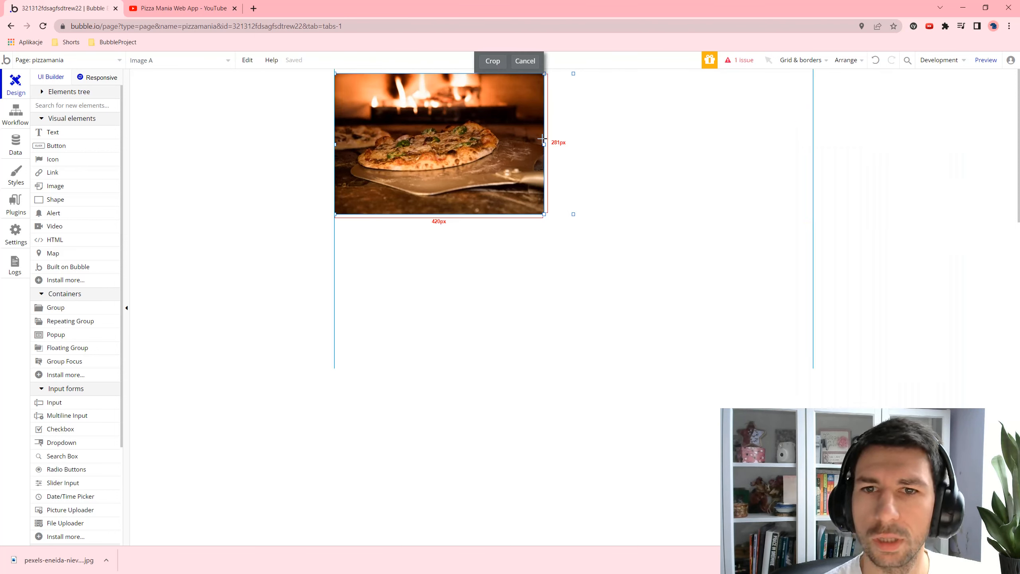
click(734, 143)
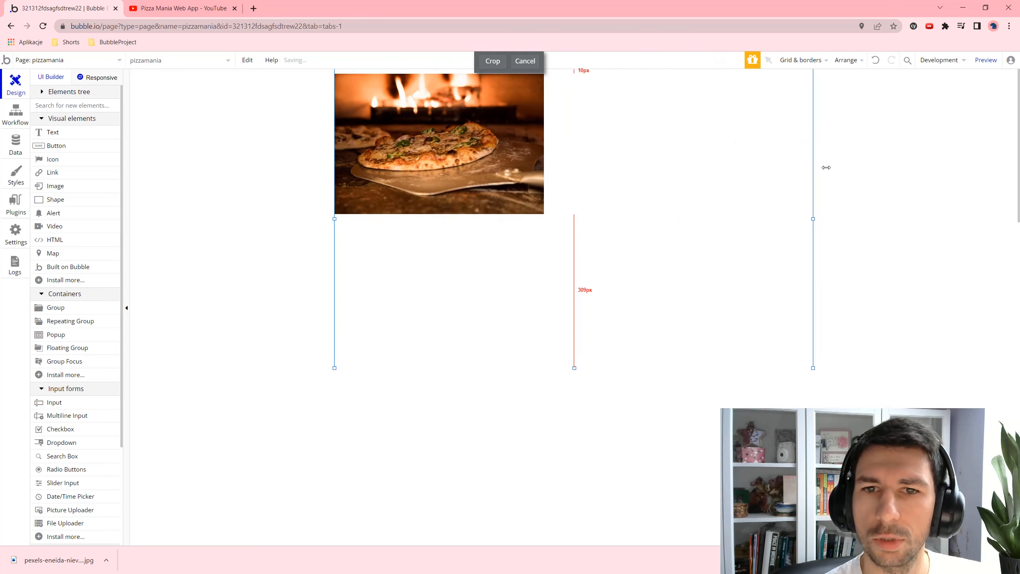
click(525, 61)
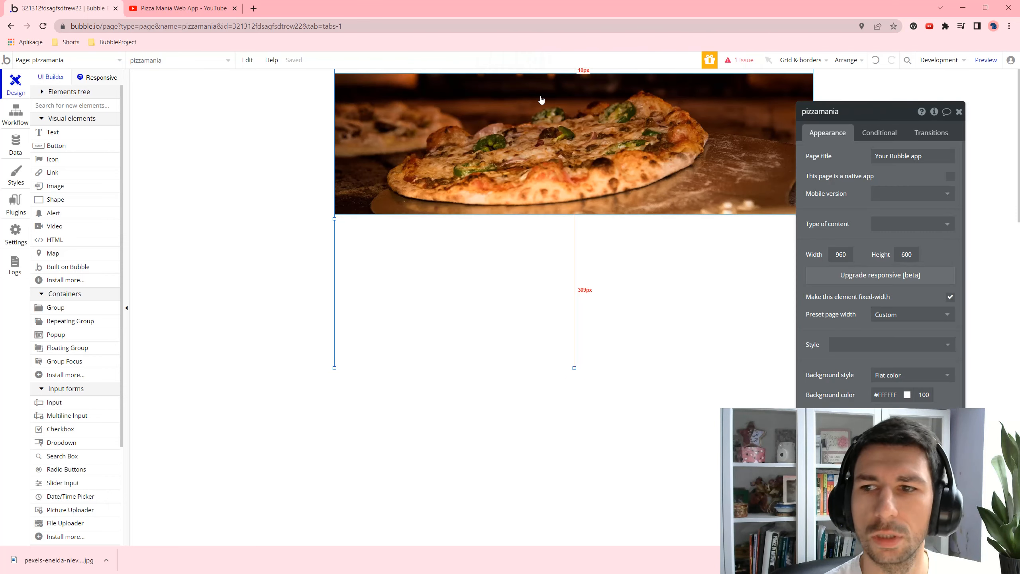
- Stretch the pizza image up to the page's top edge and preview the app
scroll(912, 289, down, 1)
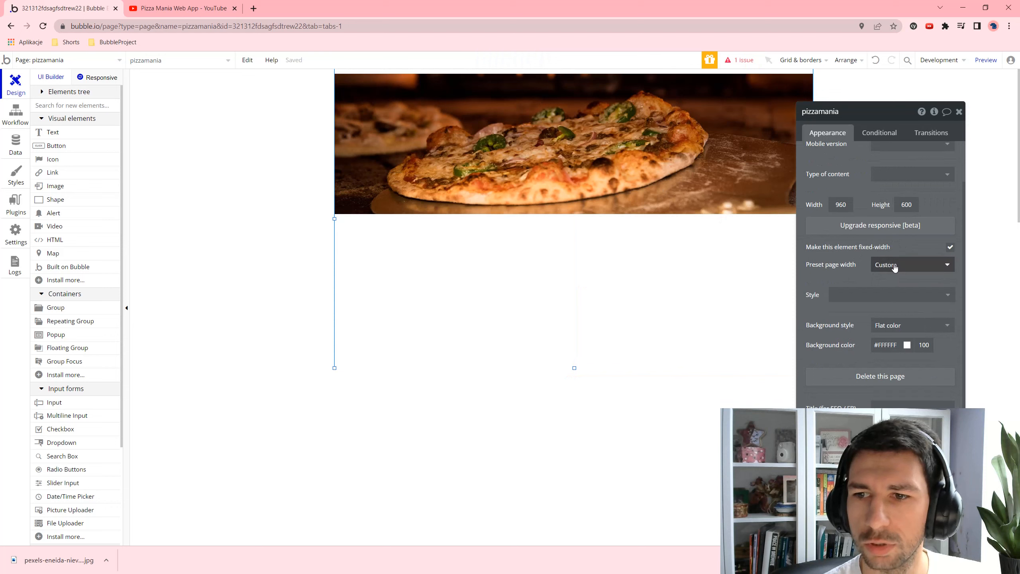
click(582, 169)
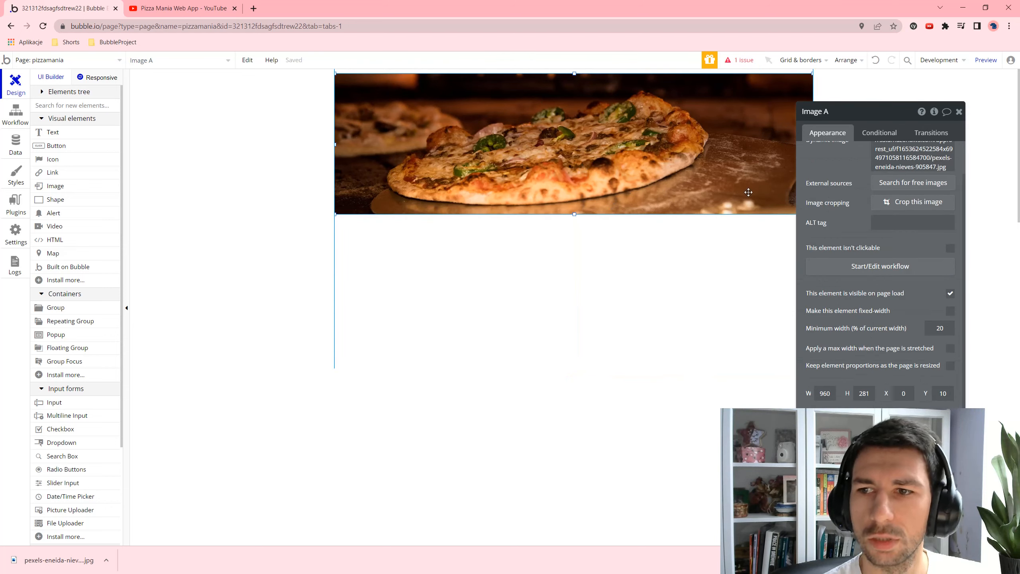
scroll(899, 321, up, 1)
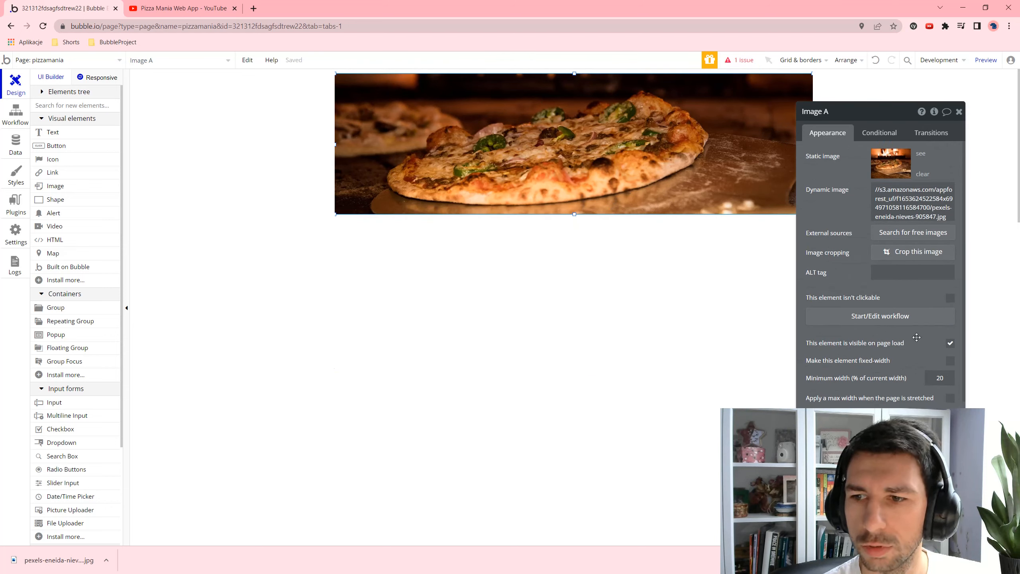
click(639, 269)
click(605, 189)
click(608, 226)
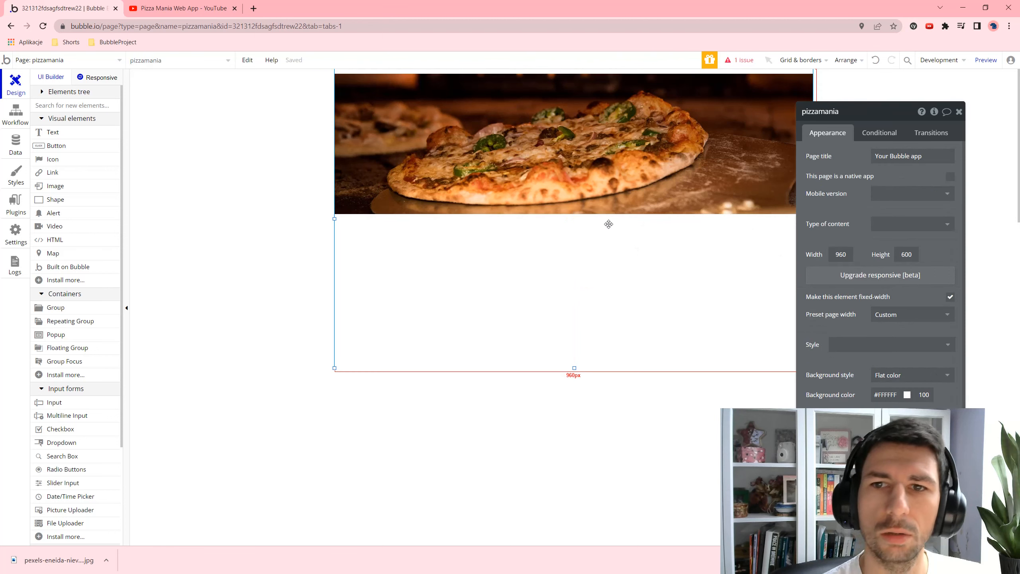
click(575, 73)
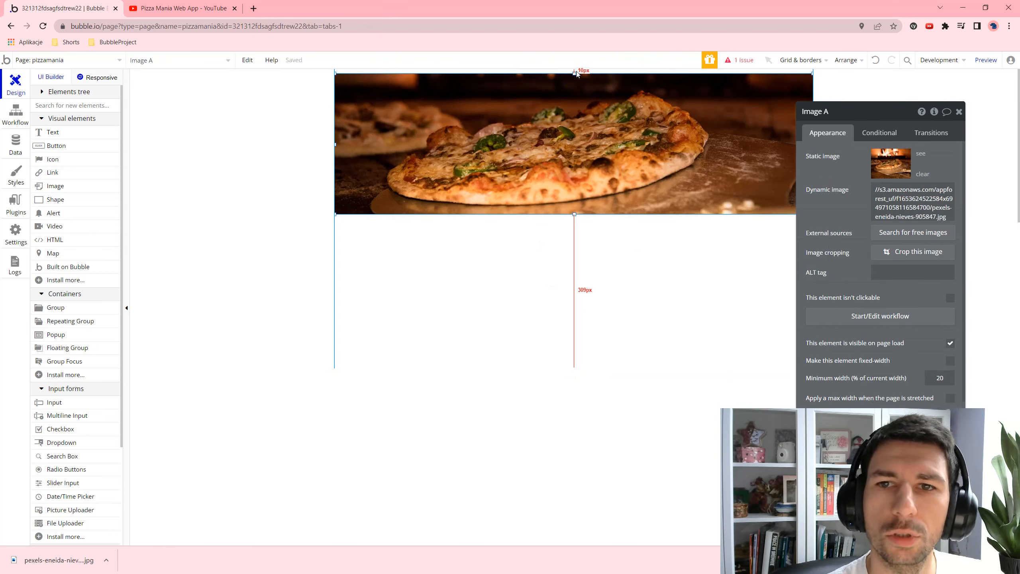
drag(576, 73, 575, 68)
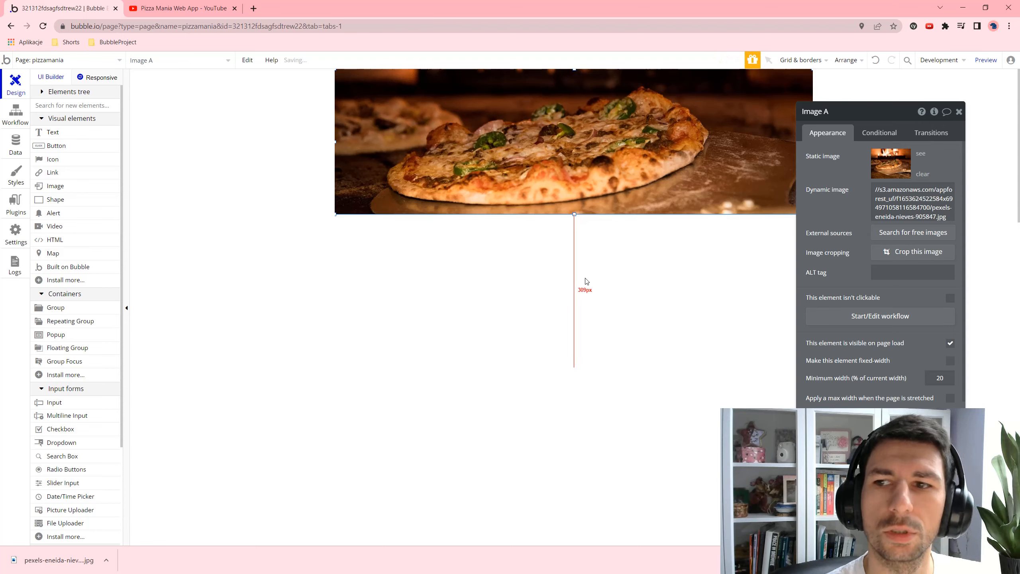
click(986, 59)
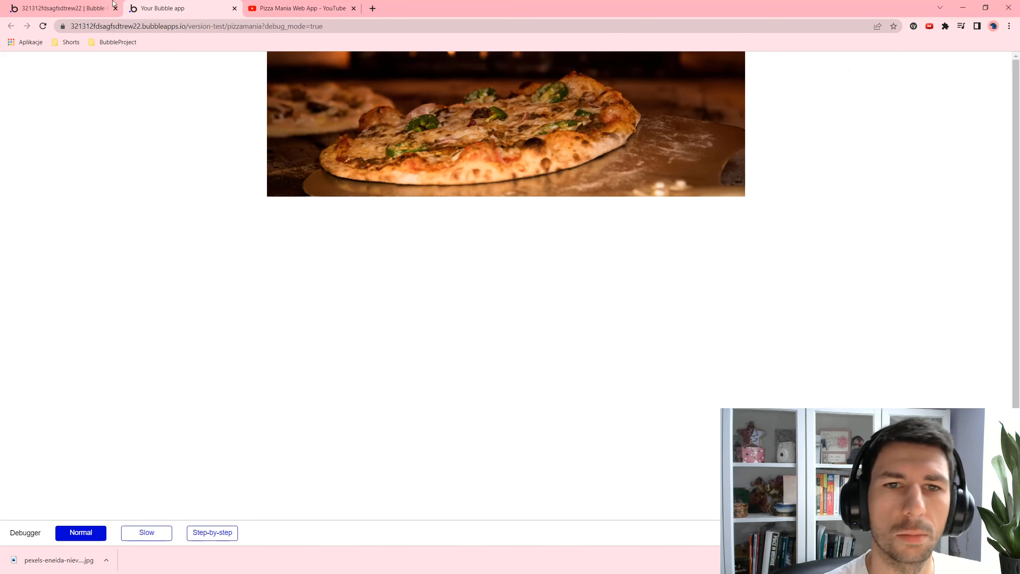
- Draw a text box on the banner's top-left corner reading 'PIZZA MANIA'
click(92, 8)
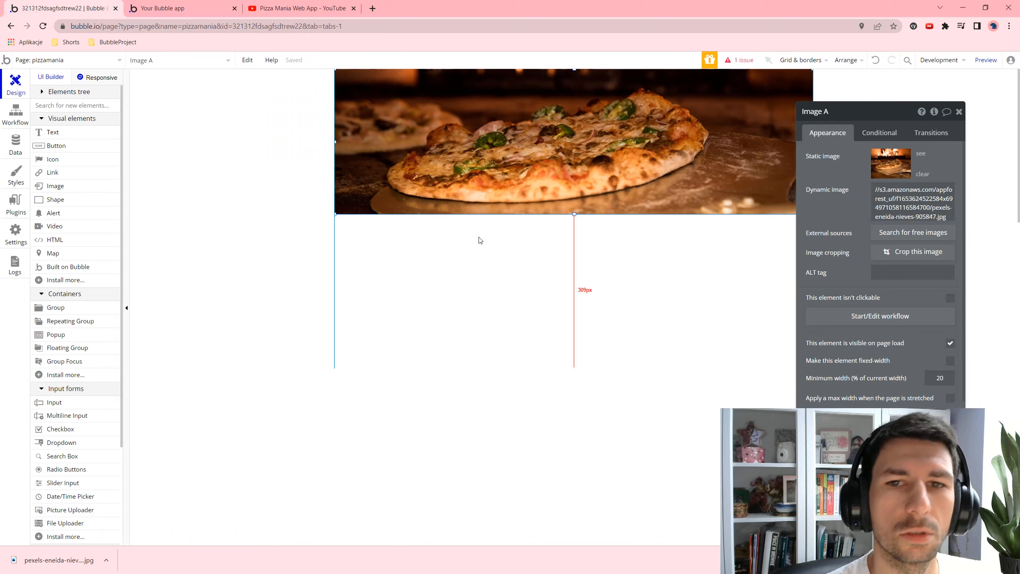
click(51, 134)
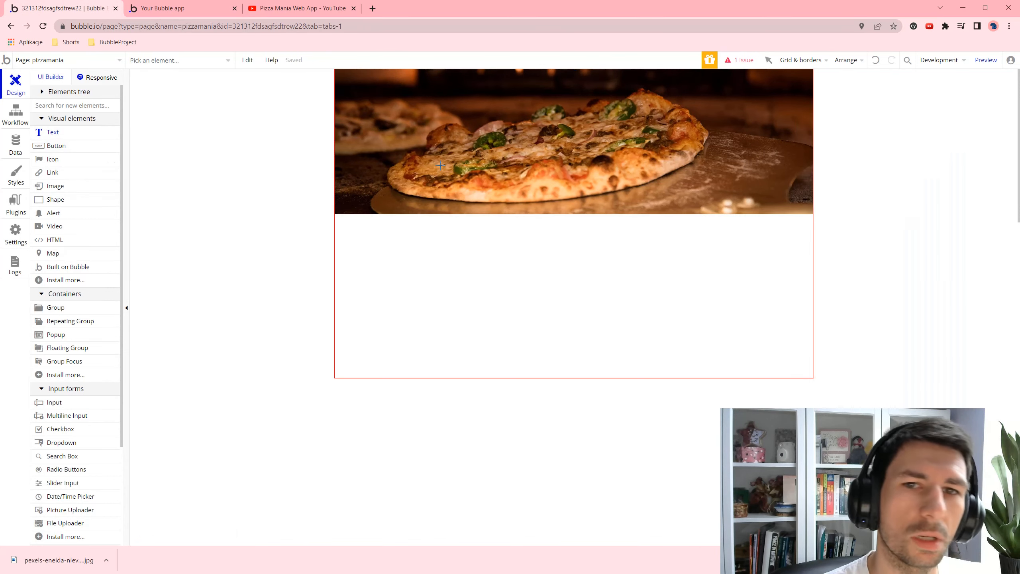
drag(343, 76, 465, 111)
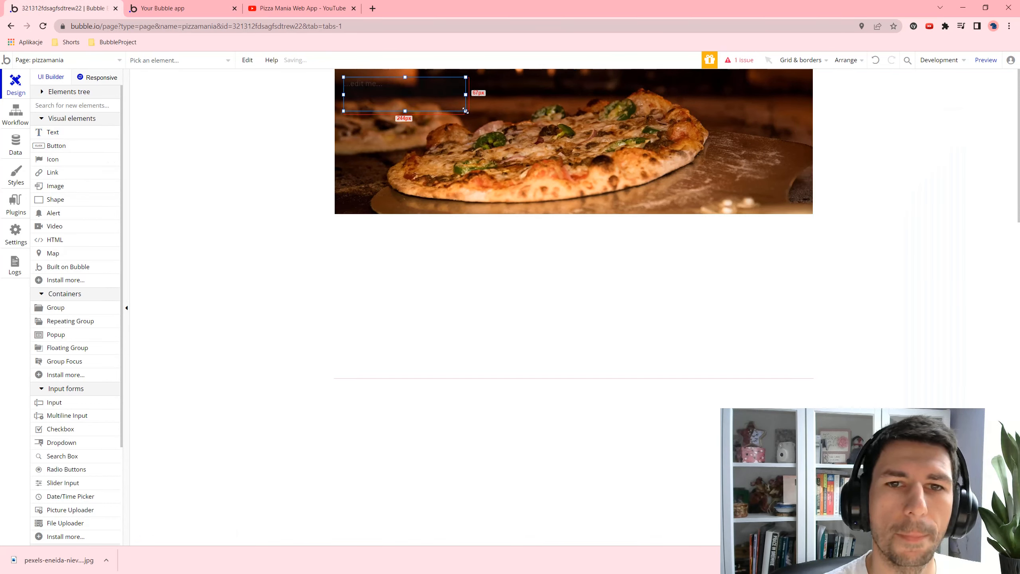
text(Pizza)
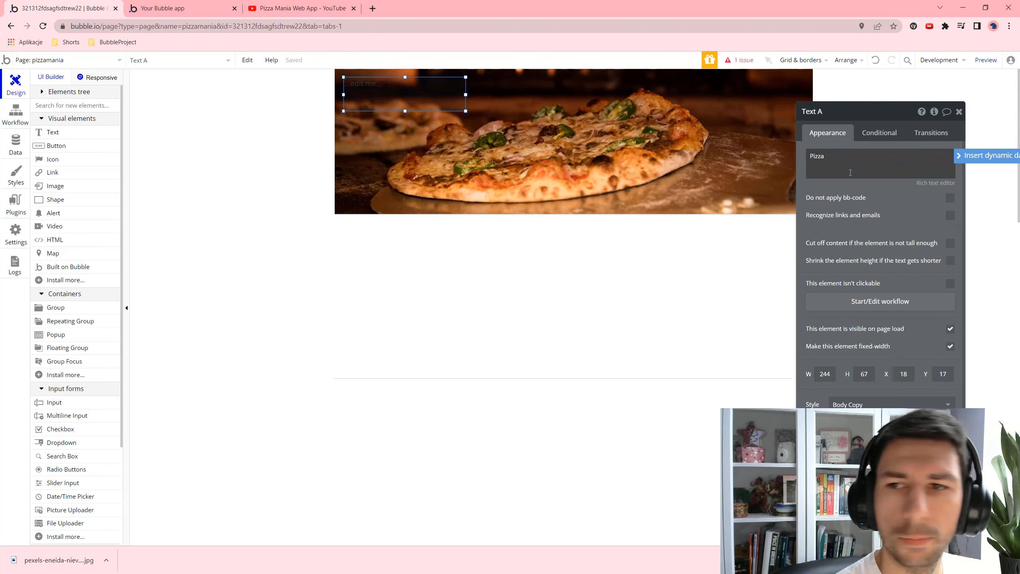
key(ctrl+a)
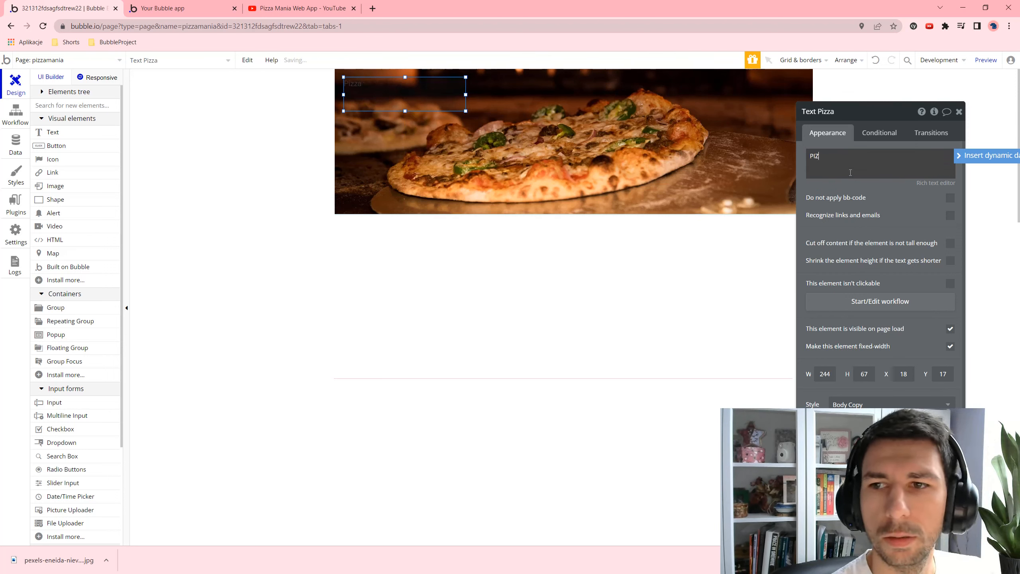
text(PIZZA MANIA)
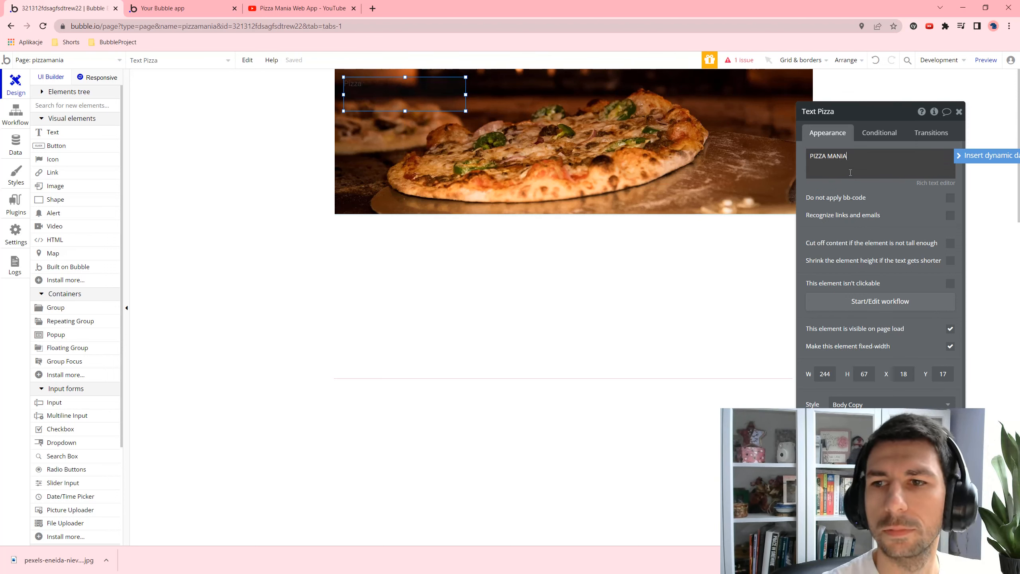
click(434, 124)
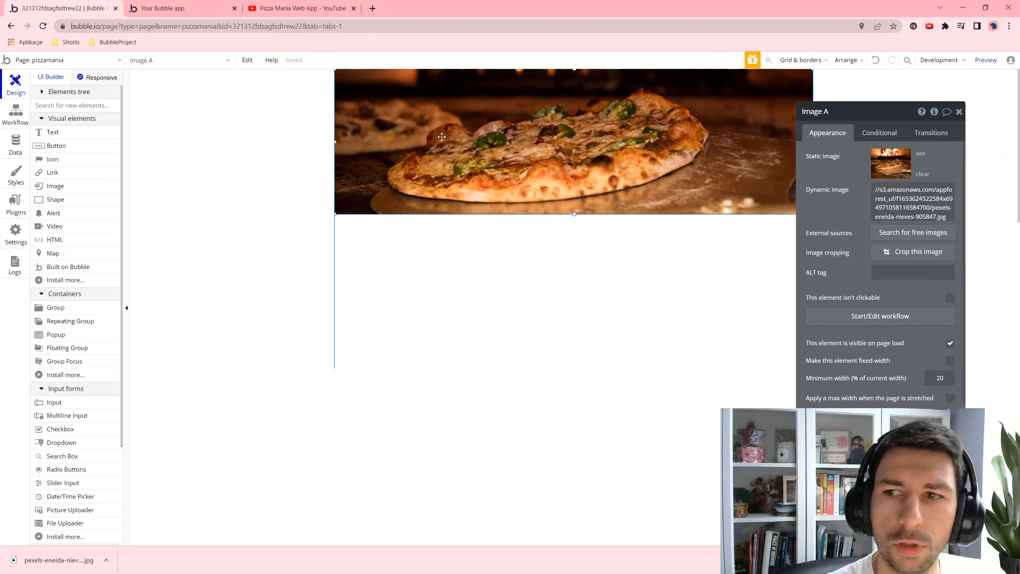
- Apply the H1 Heading - Dark style to the PIZZA MANIA text and widen its box
click(40, 96)
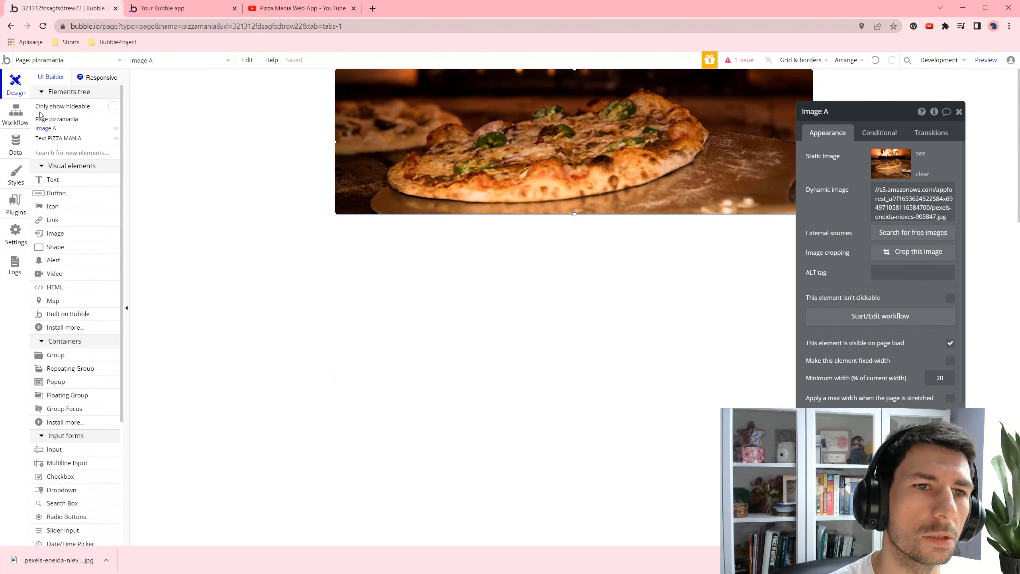
click(57, 138)
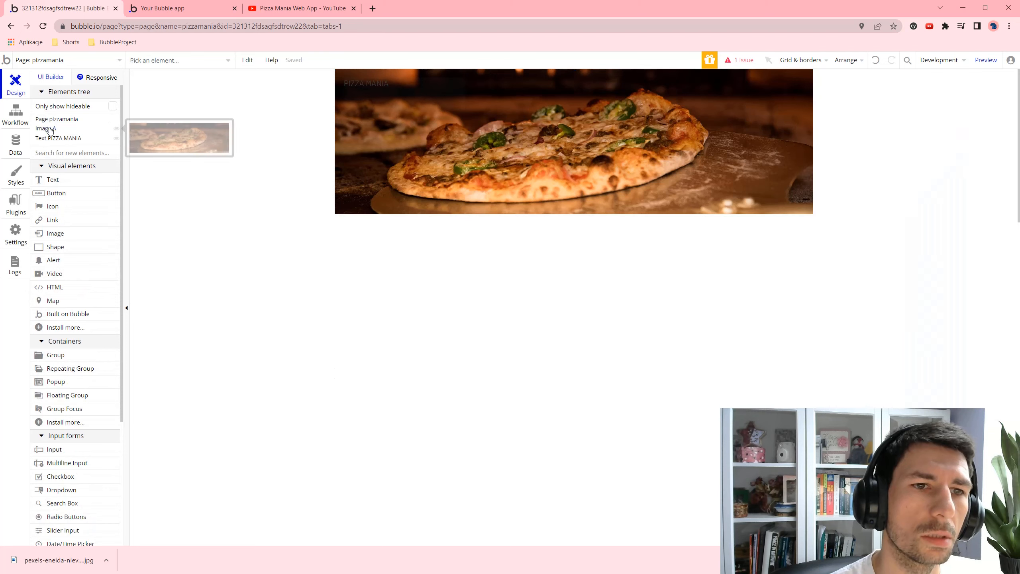
scroll(879, 309, down, 1)
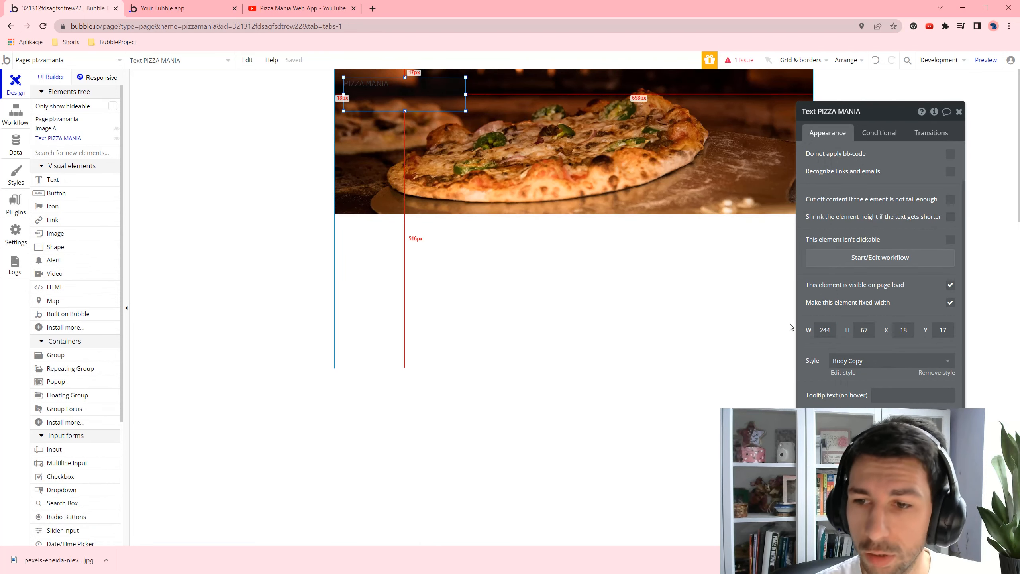
click(884, 361)
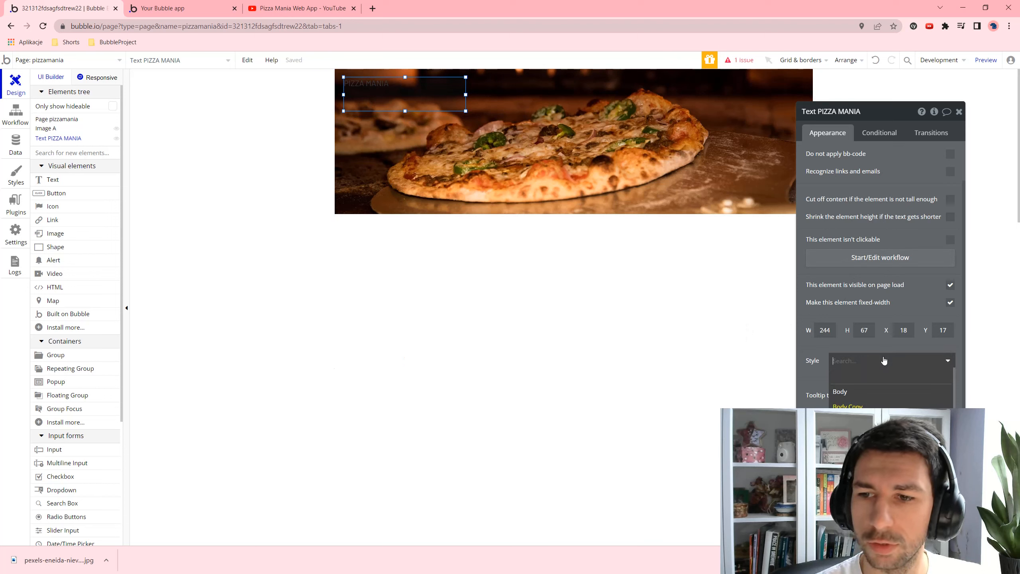
click(859, 423)
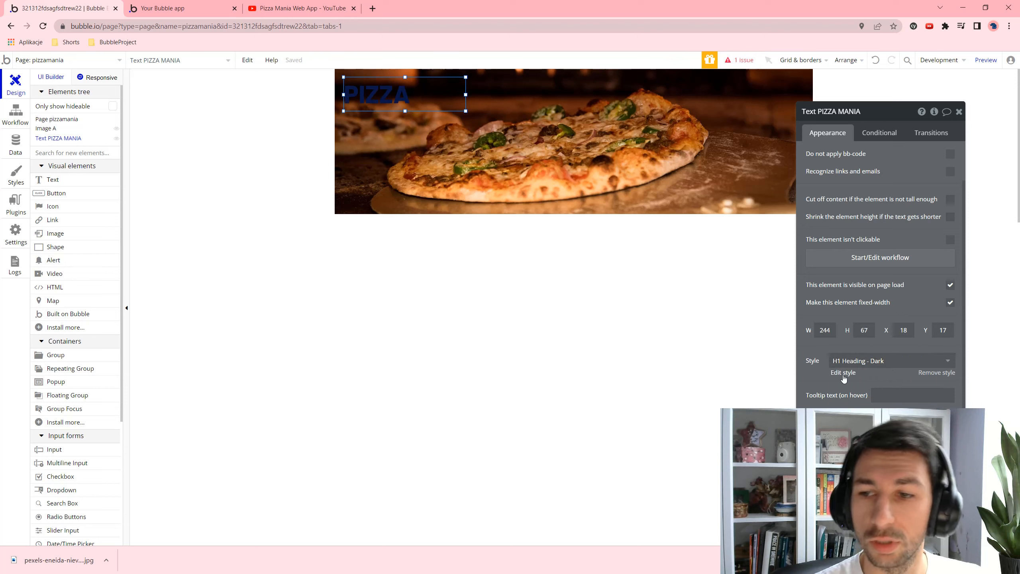
drag(465, 95, 521, 98)
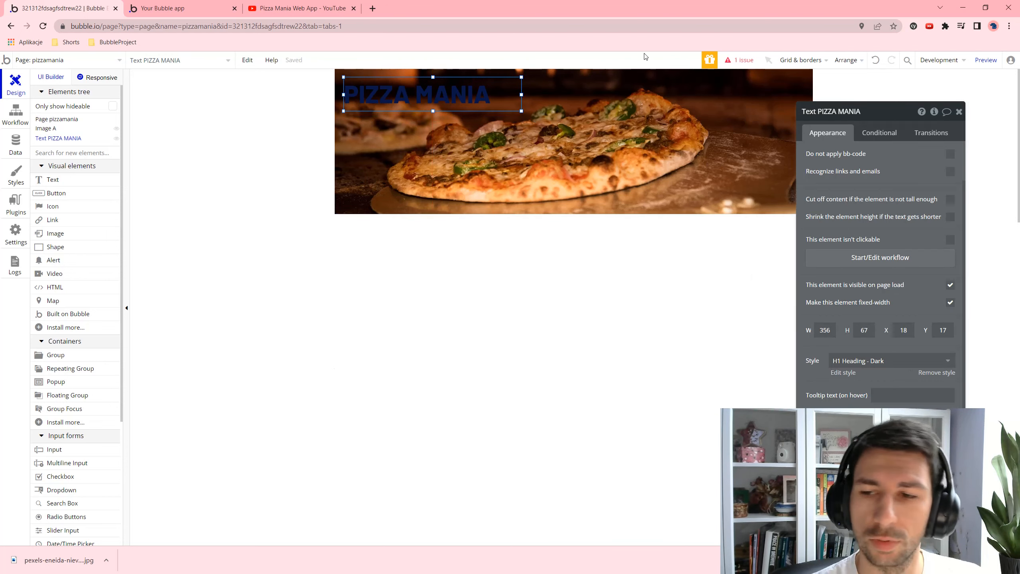
- Remove the style and set the title to Barlow (500), size 50, white #FFFFFF
click(936, 374)
scroll(863, 261, down, 4)
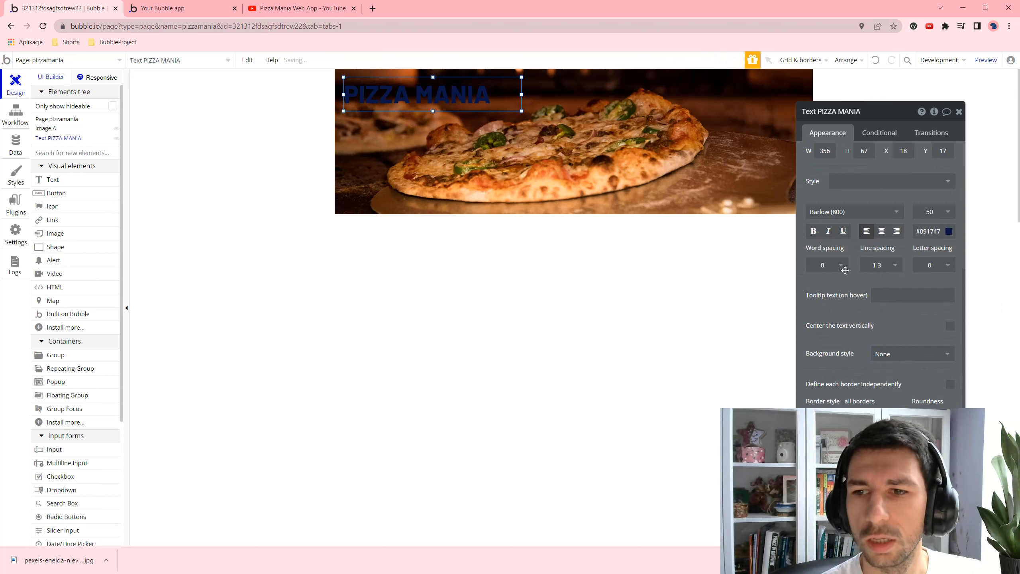
click(858, 210)
scroll(867, 277, up, 3)
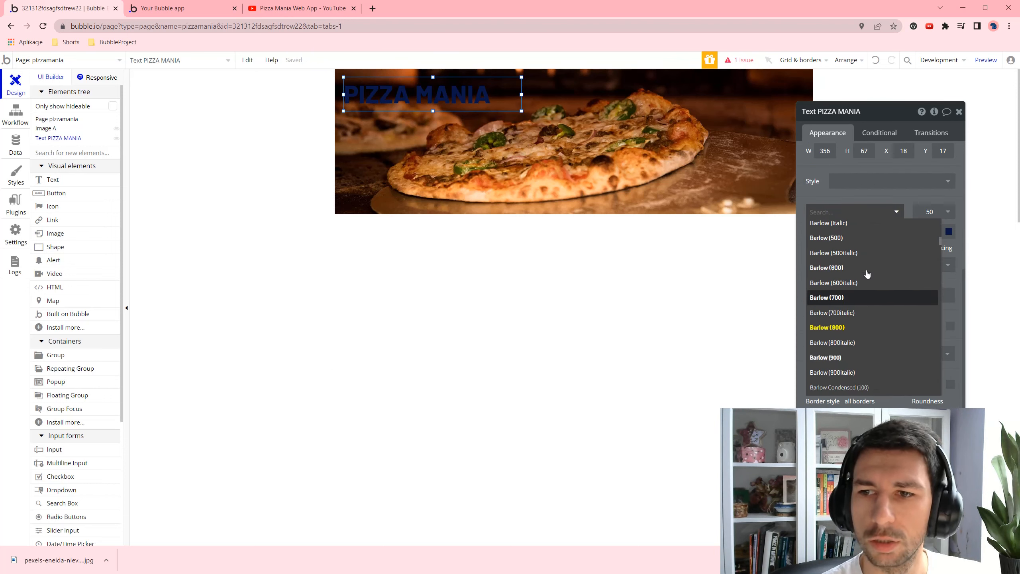
click(859, 245)
click(931, 212)
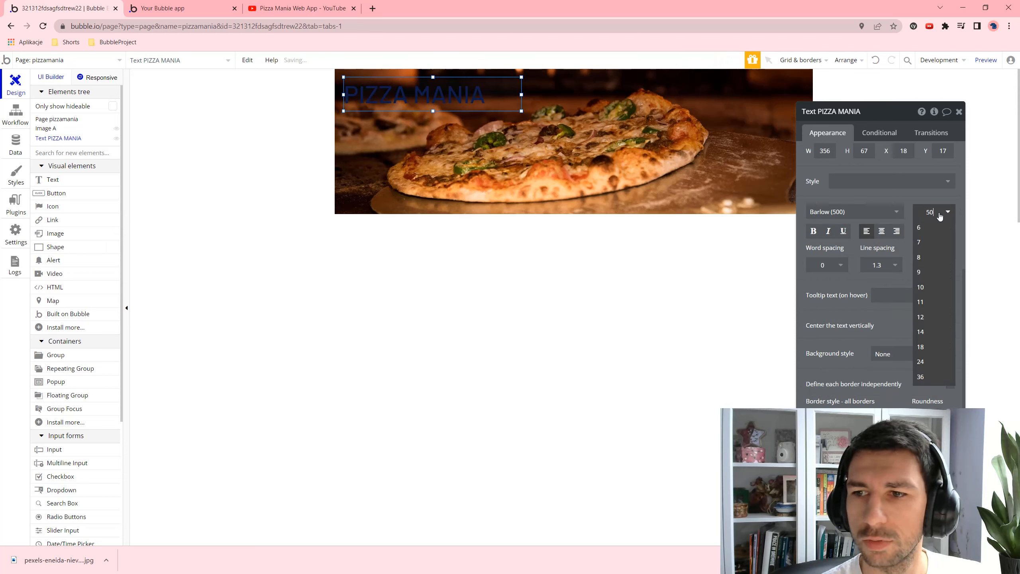
click(923, 377)
click(931, 211)
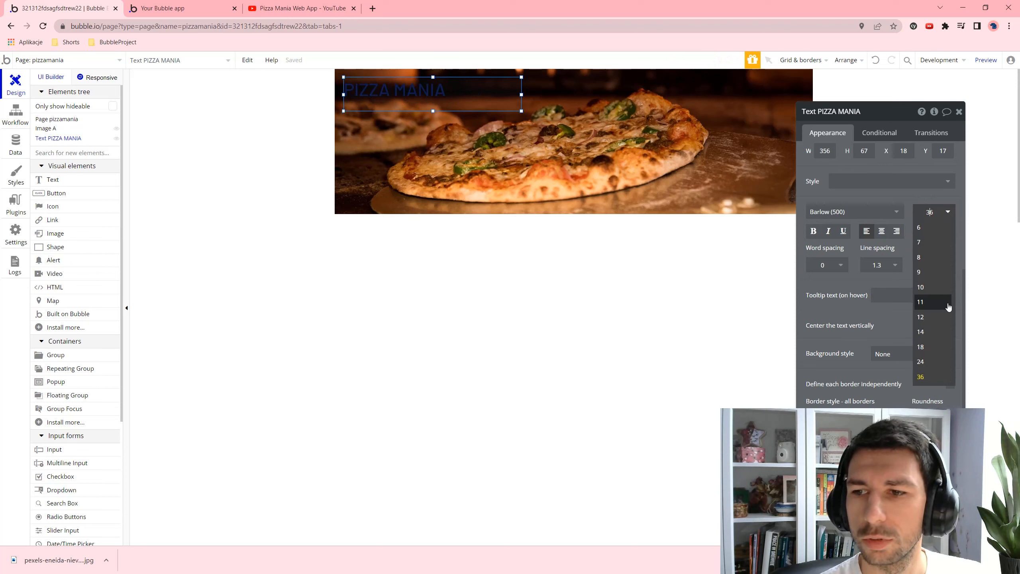
key(ctrl+a)
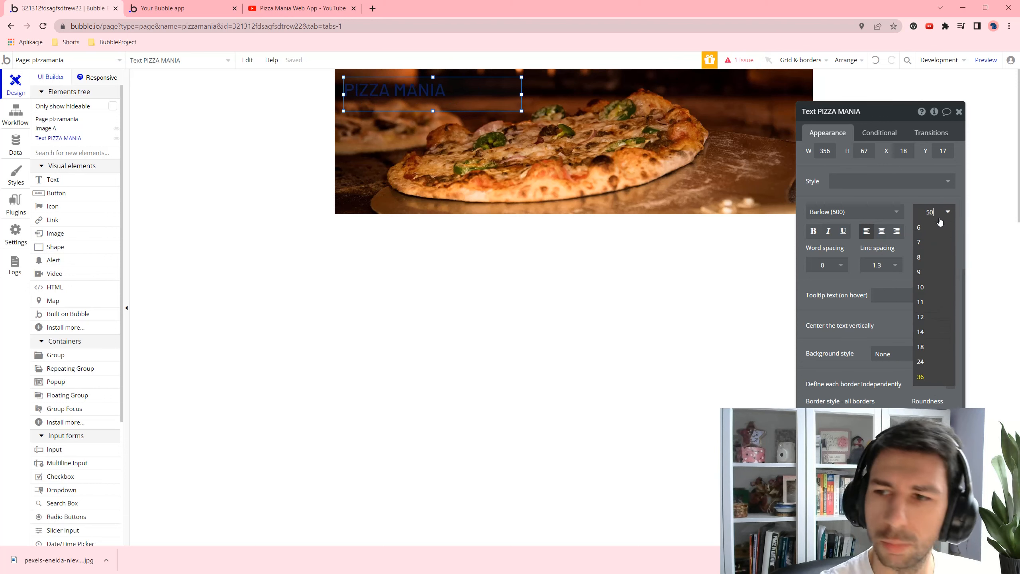
key(Return)
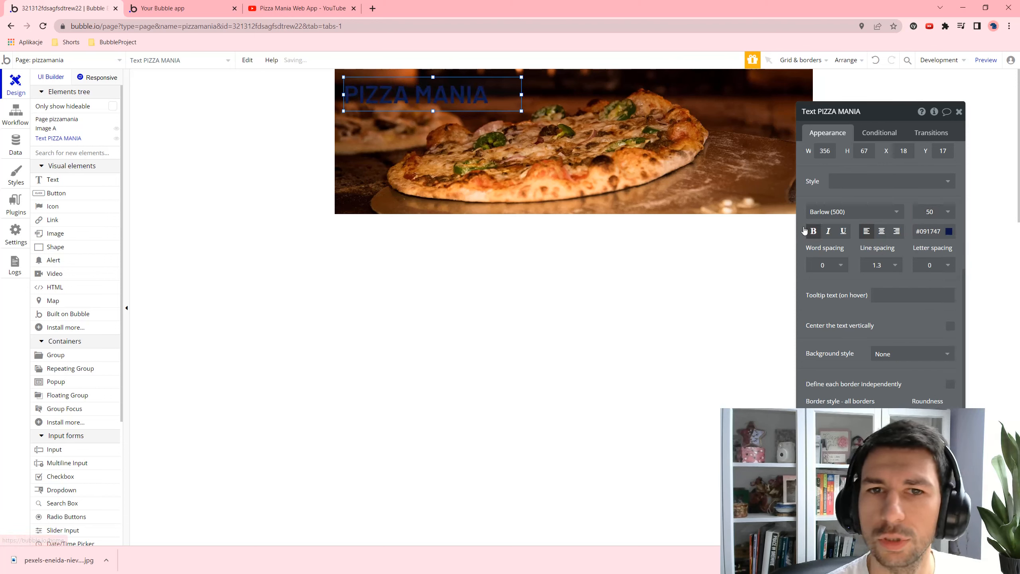
click(931, 231)
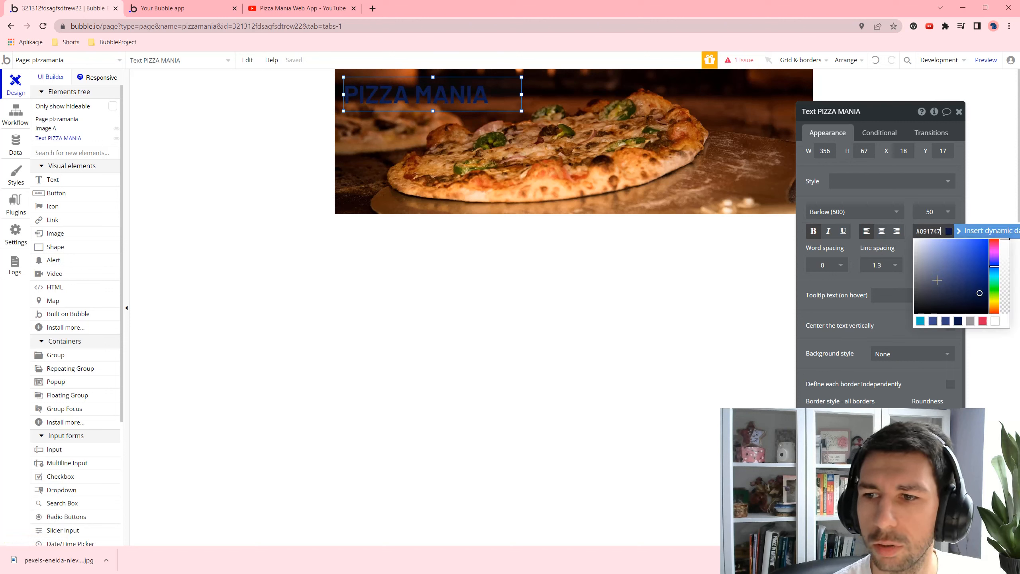
click(996, 321)
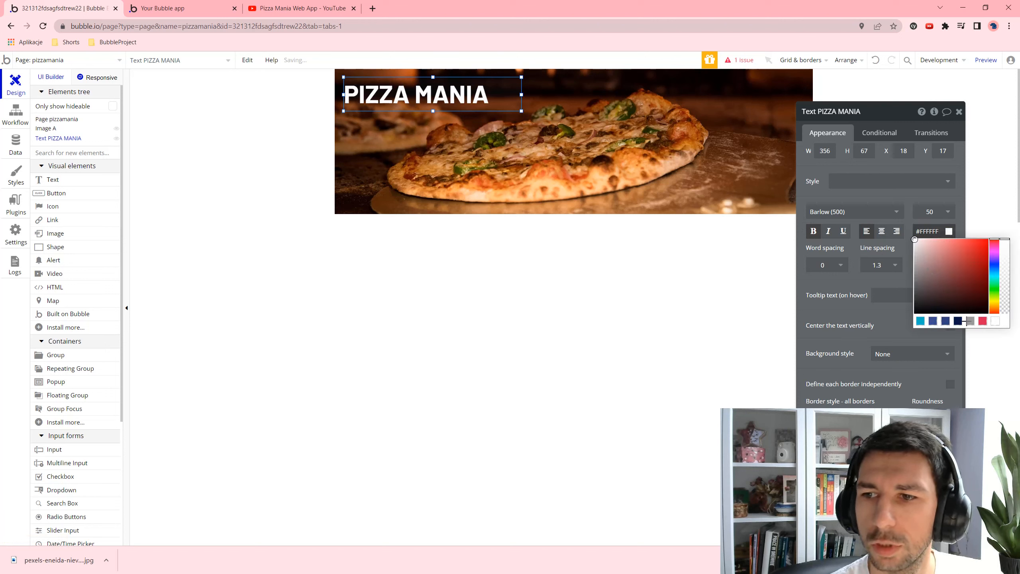
click(894, 196)
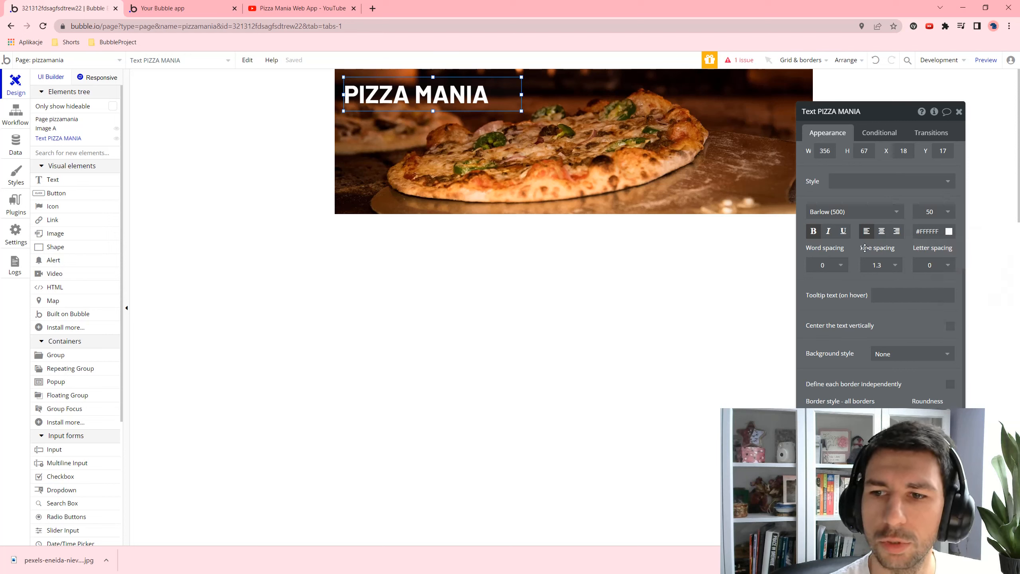
- Bring the PIZZA MANIA title in front of the pizza image, then deselect everything
click(633, 162)
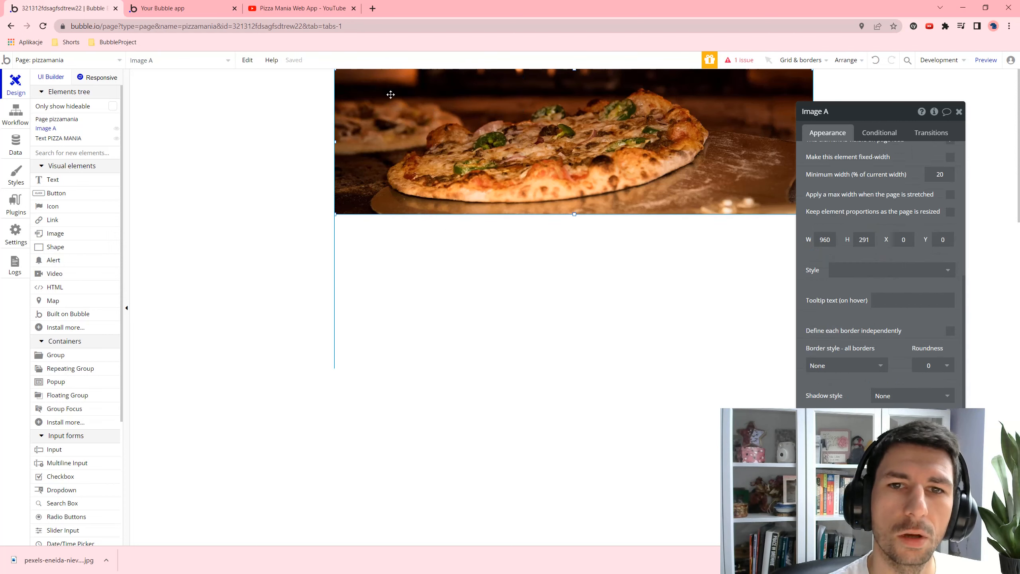
click(48, 132)
right_click(456, 86)
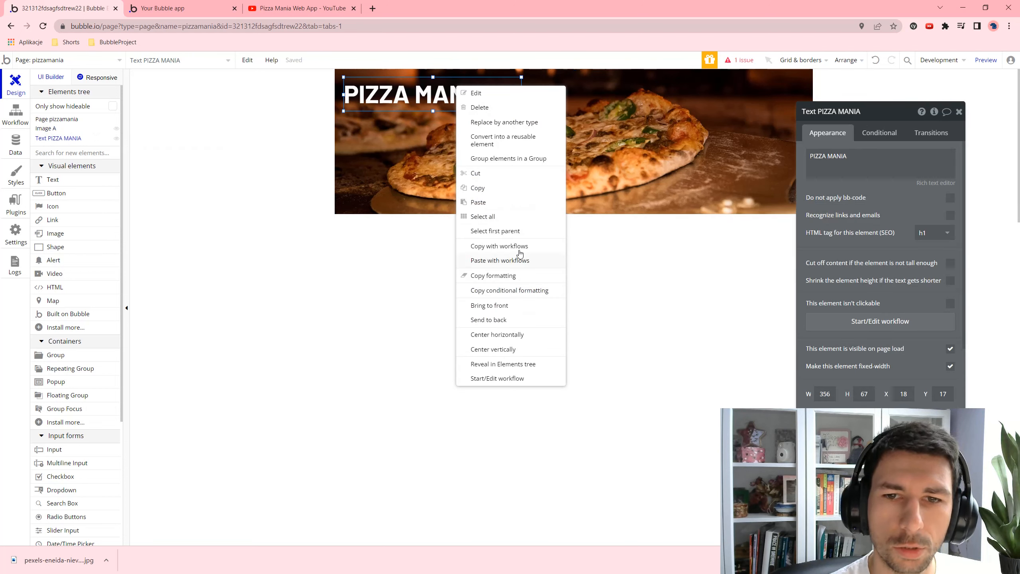
click(497, 305)
click(583, 129)
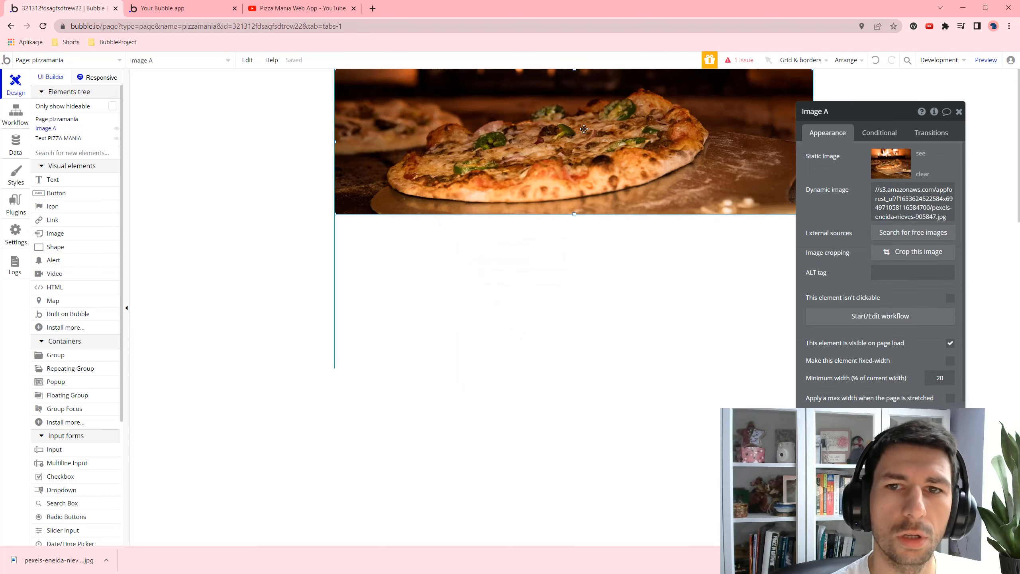
click(648, 287)
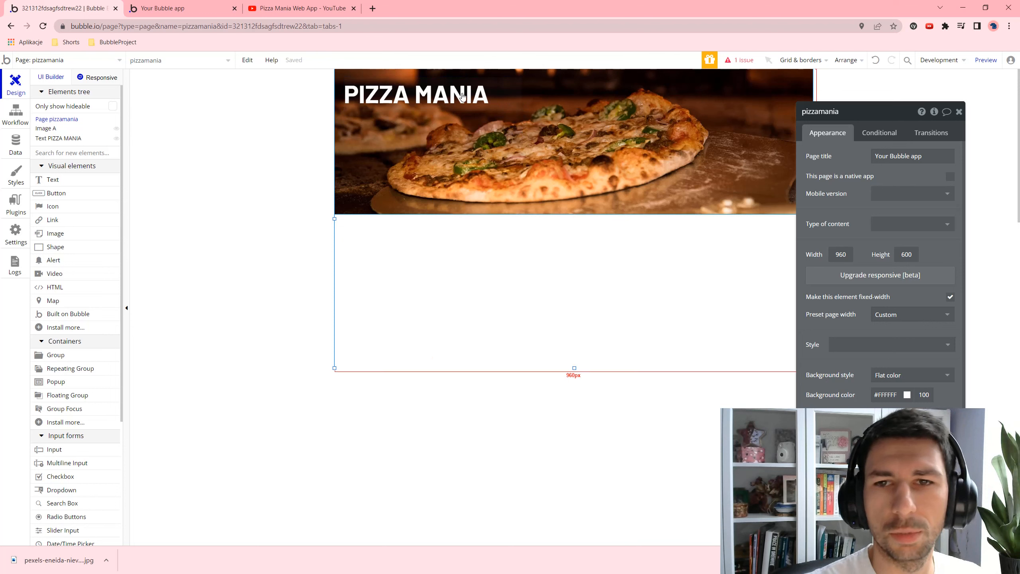
click(63, 248)
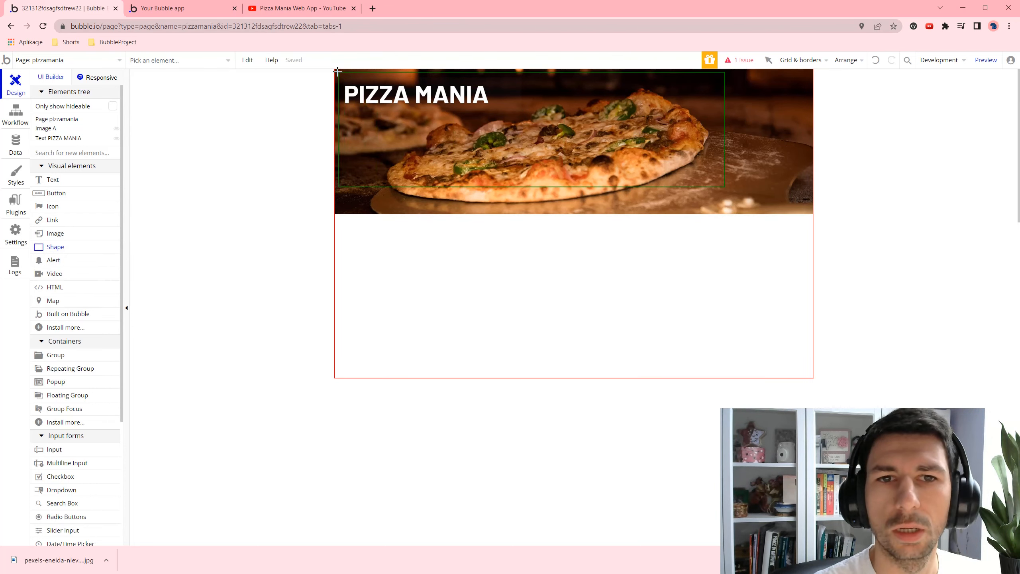
- Draw Shape A over the banner, size it 980×291 and place it at X 0, Y 0
drag(337, 71, 333, 66)
click(770, 198)
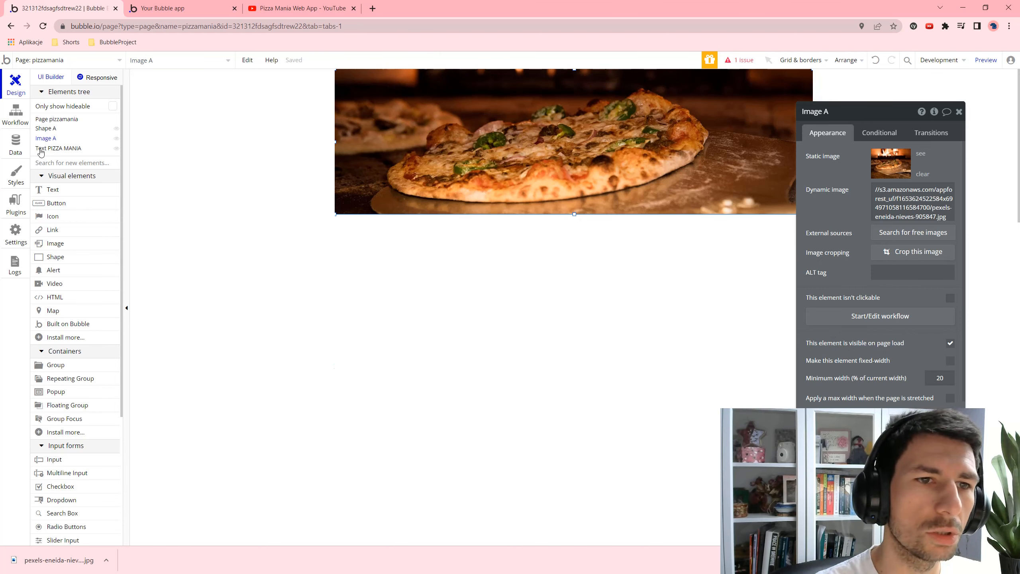
click(47, 129)
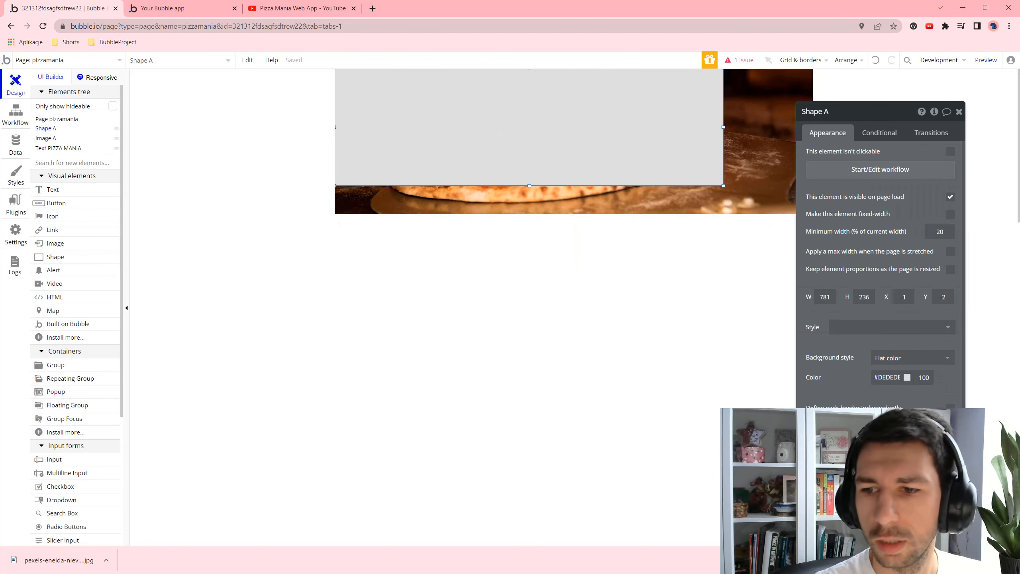
scroll(868, 218, down, 1)
text(291)
click(824, 220)
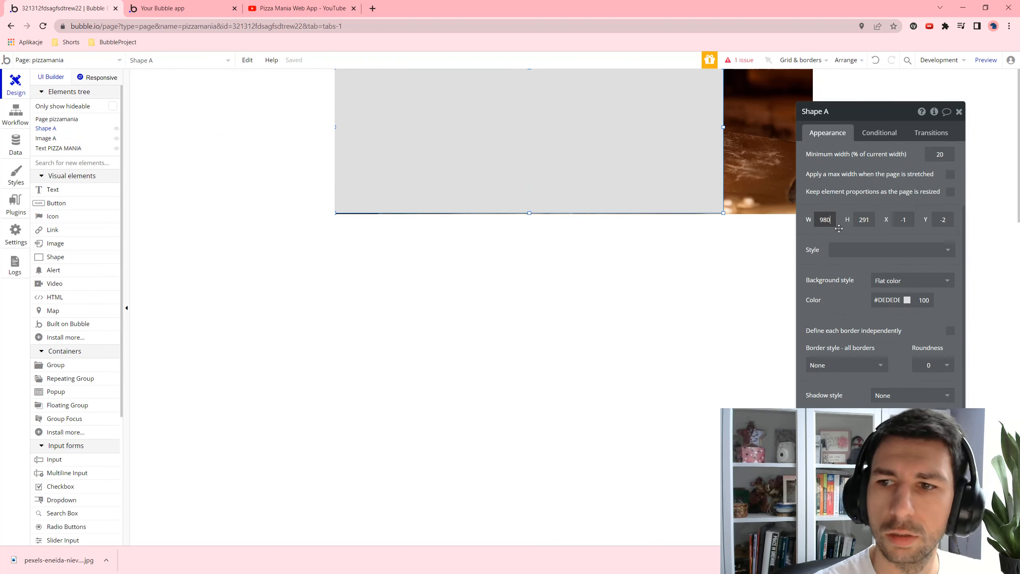
click(695, 264)
click(677, 175)
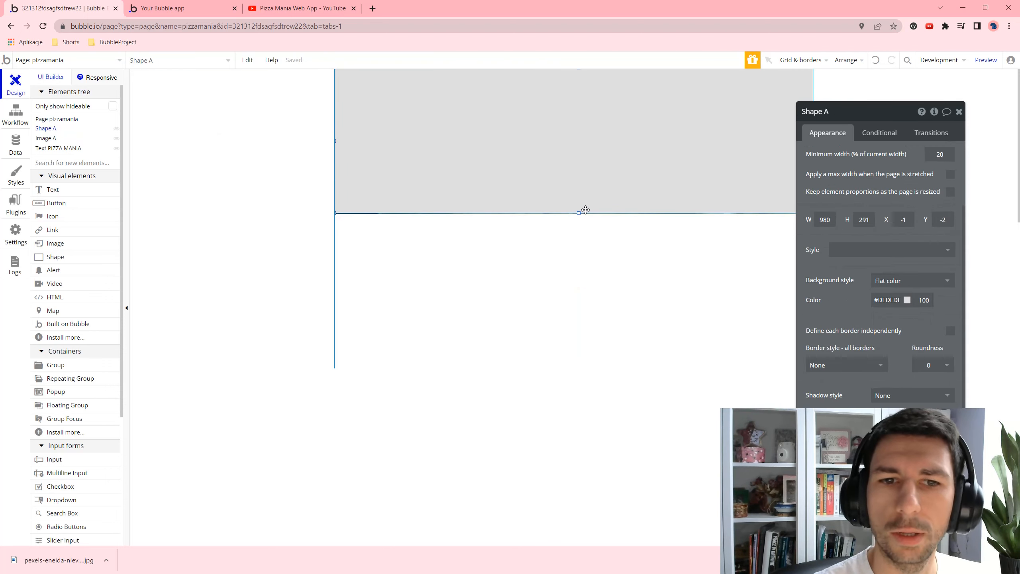
mouse_move(585, 157)
mouse_down()
mouse_move(578, 169)
mouse_move(580, 158)
mouse_up()
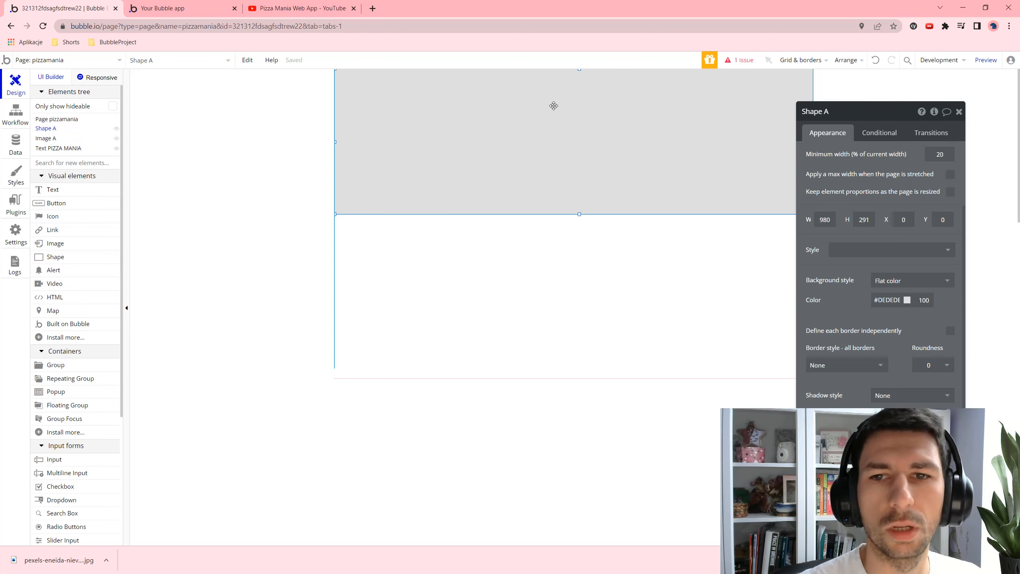
right_click(553, 107)
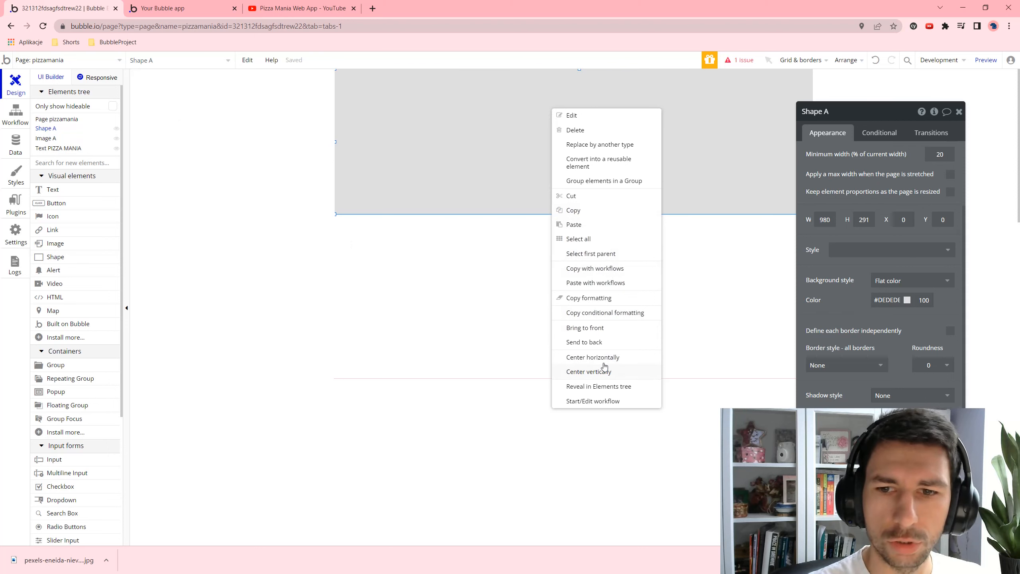
- Bring the PIZZA MANIA title to the front again, above the new shape
click(51, 138)
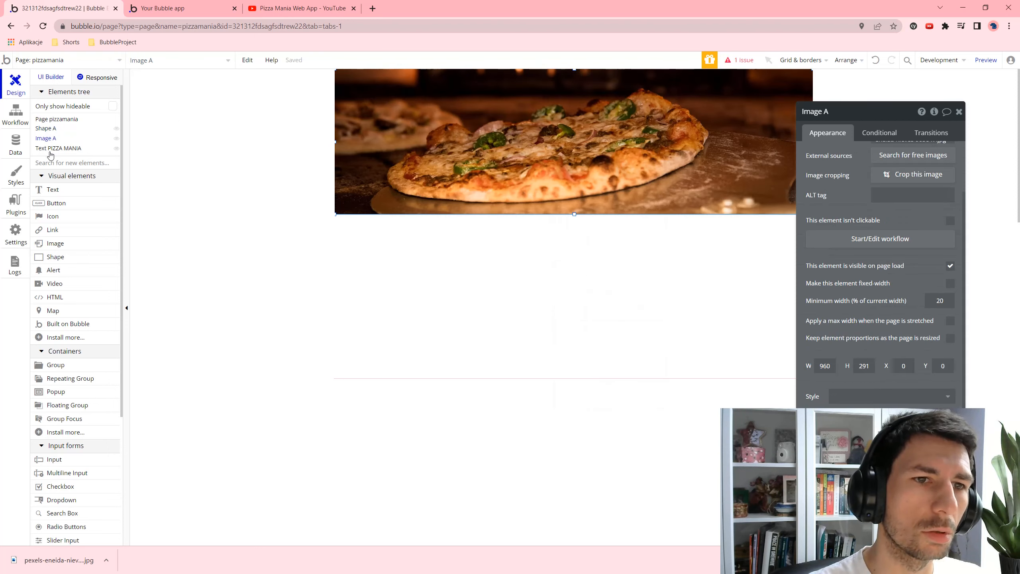
click(52, 148)
right_click(394, 96)
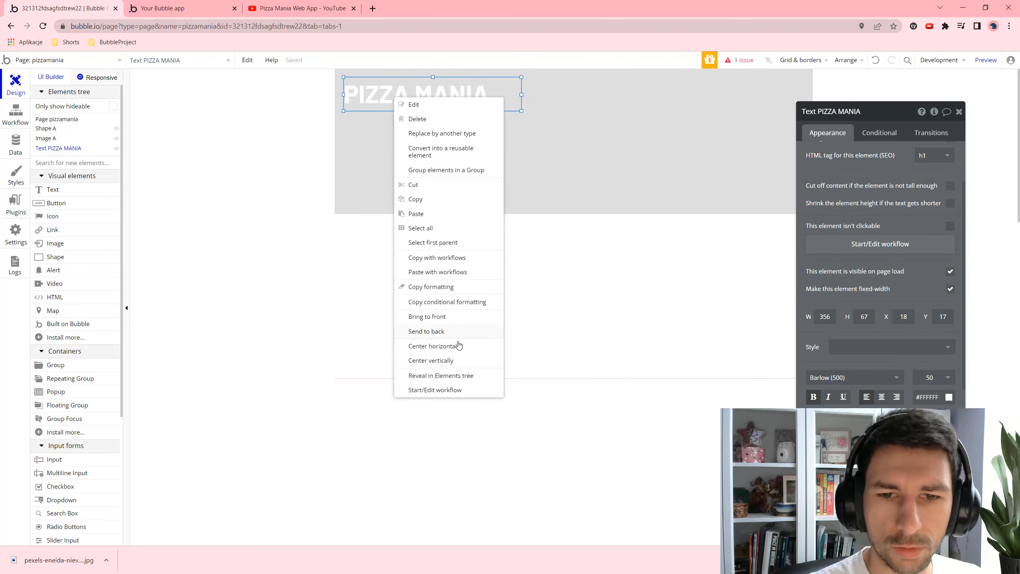
click(441, 317)
- Give Shape A a flat black #000000 fill at about 13% opacity
click(509, 171)
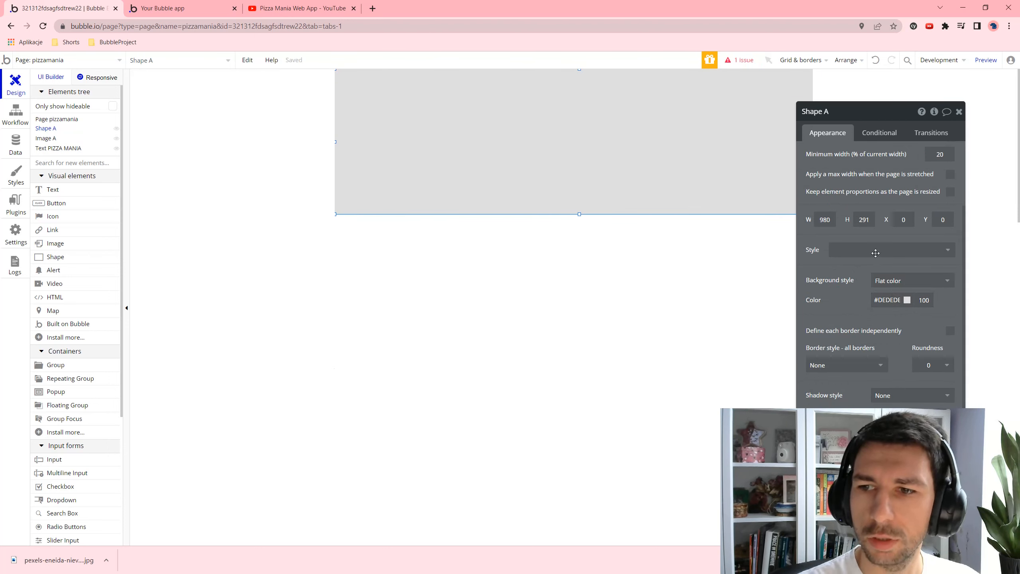
click(940, 283)
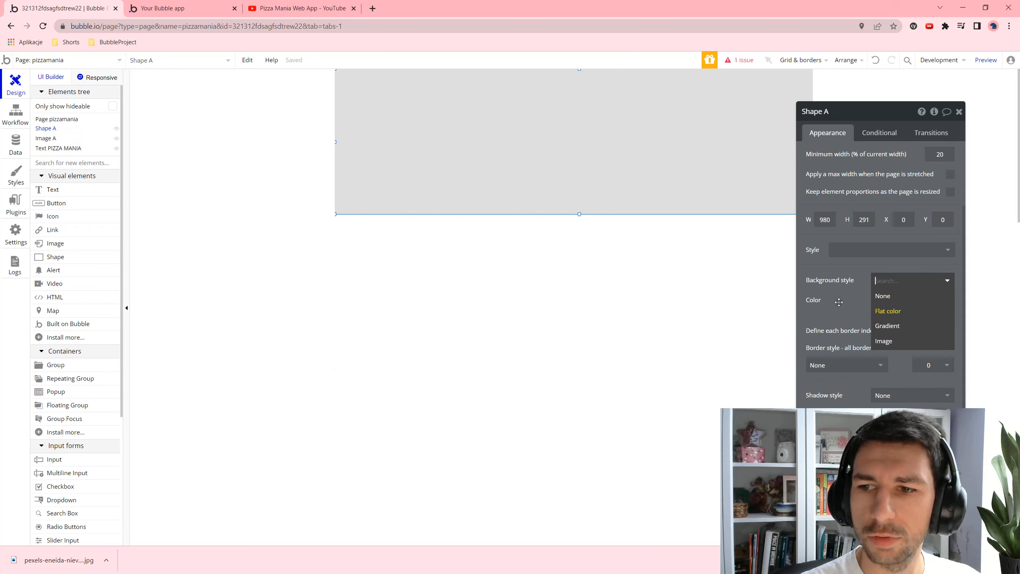
click(888, 311)
click(907, 299)
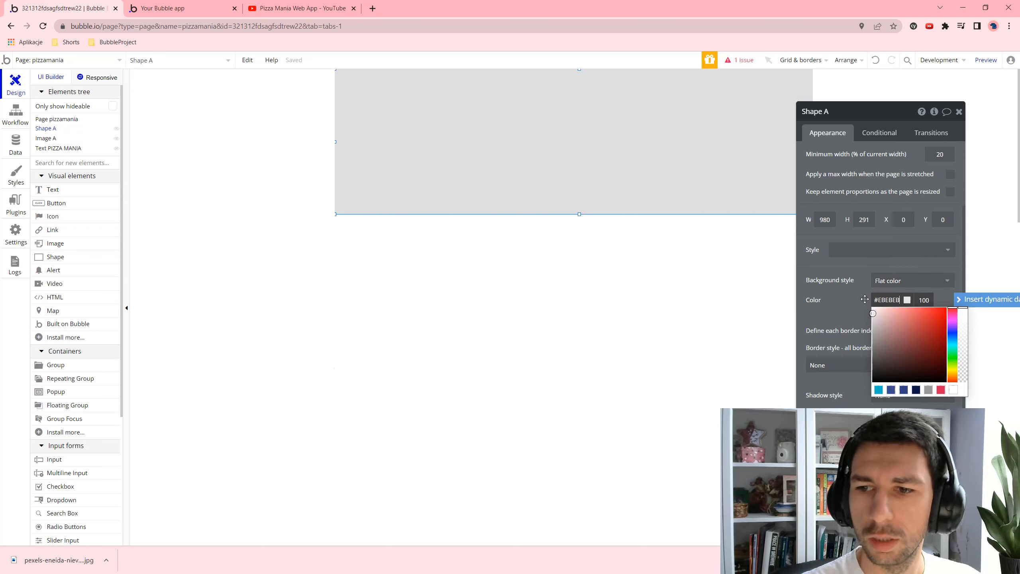
drag(873, 317, 872, 307)
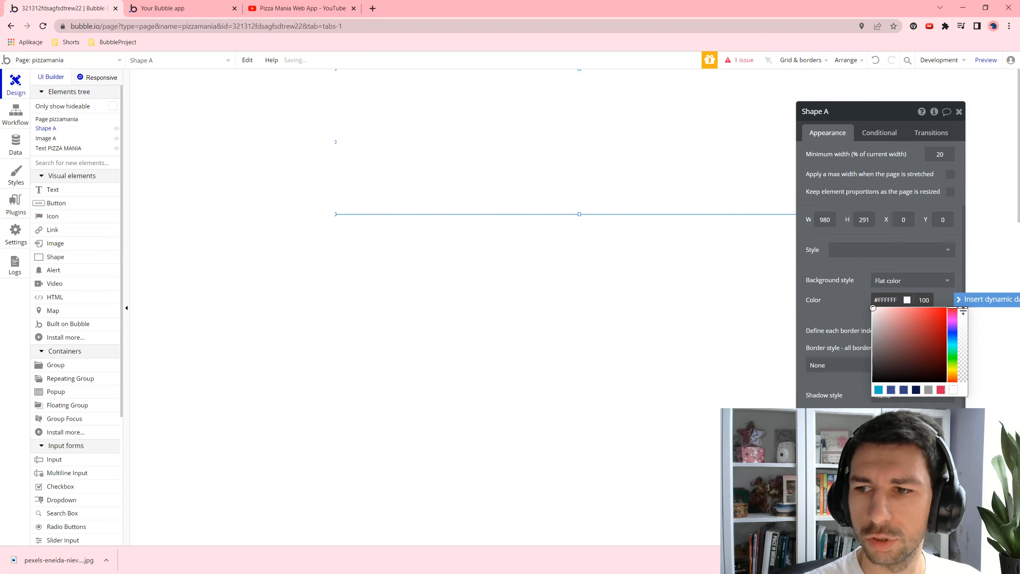
drag(964, 311, 960, 350)
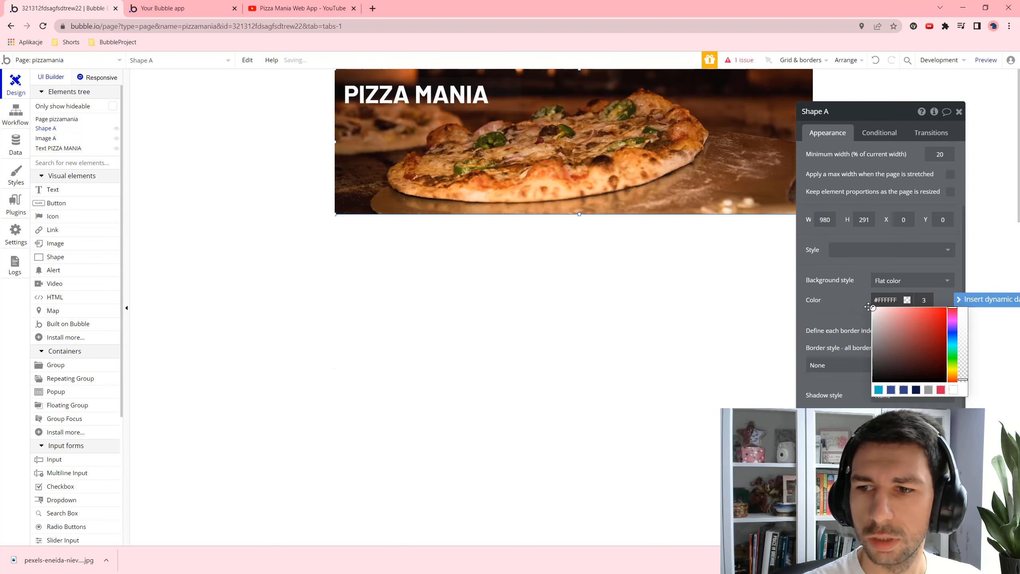
drag(872, 308, 871, 392)
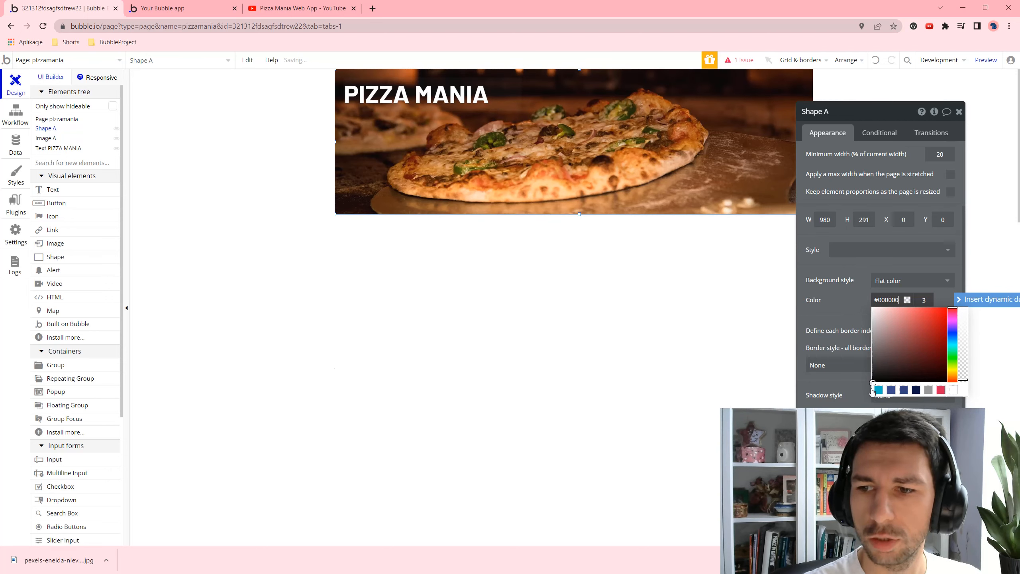
click(915, 390)
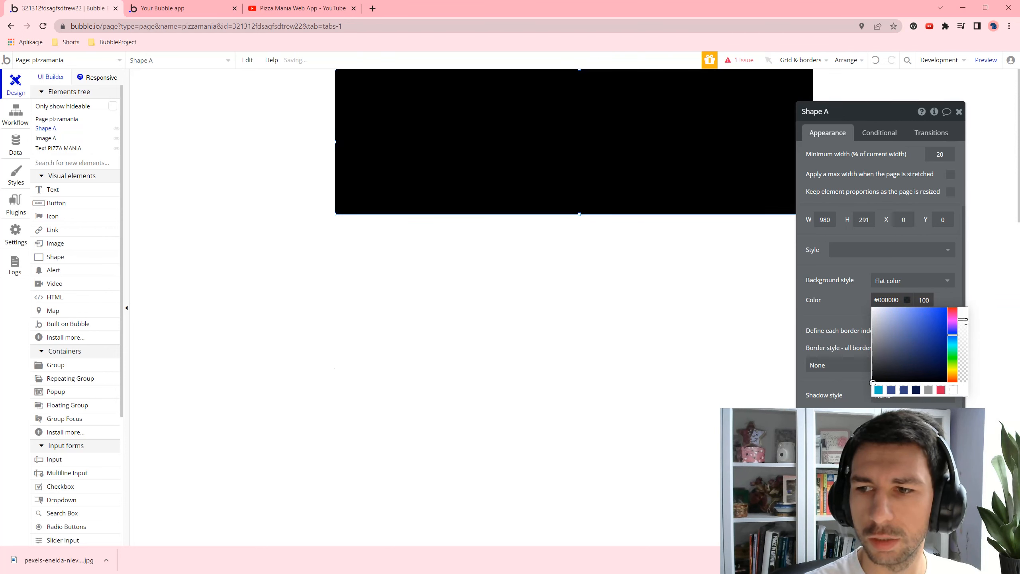
drag(965, 321, 963, 373)
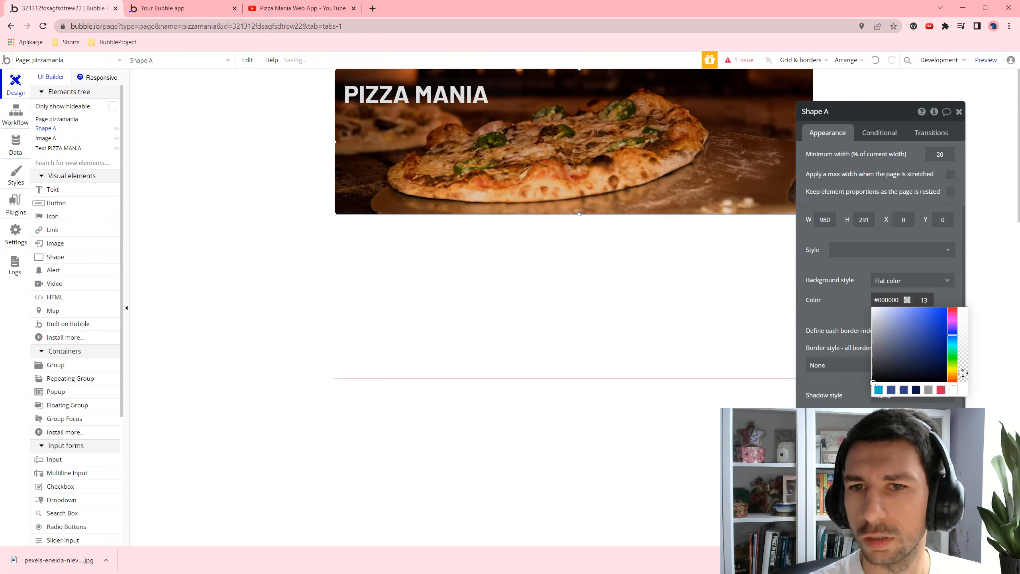
- Duplicate the PIZZA MANIA title, move the copy down-right, and set its font size to 36
click(712, 278)
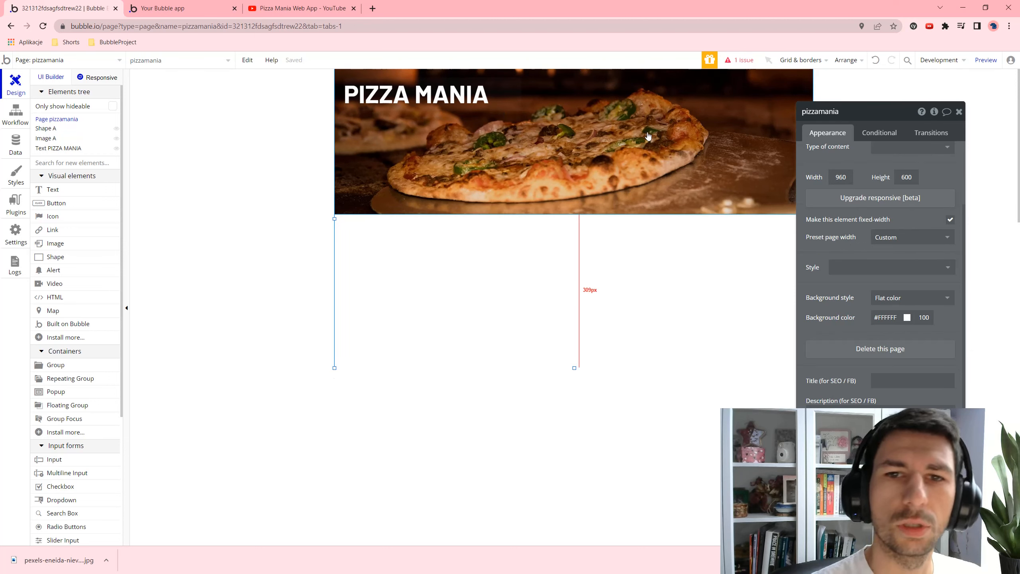
click(462, 99)
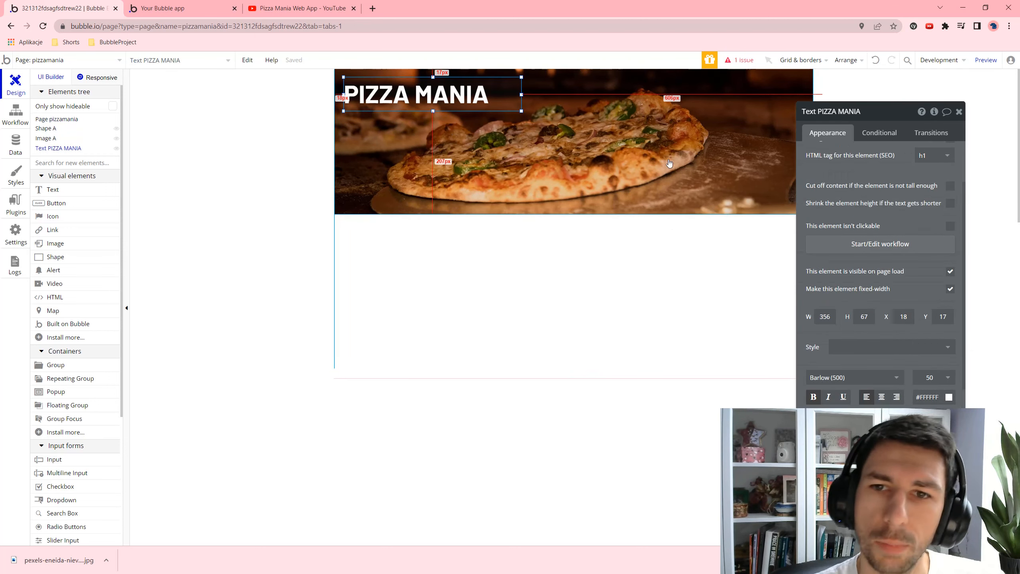
key(ctrl+c)
key(ctrl+v)
drag(517, 102, 609, 129)
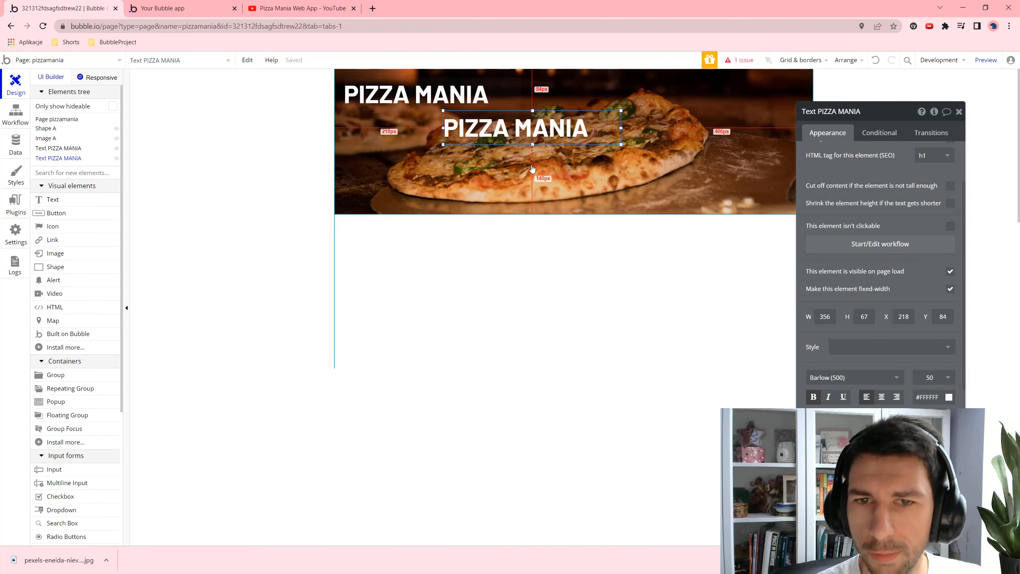
click(947, 378)
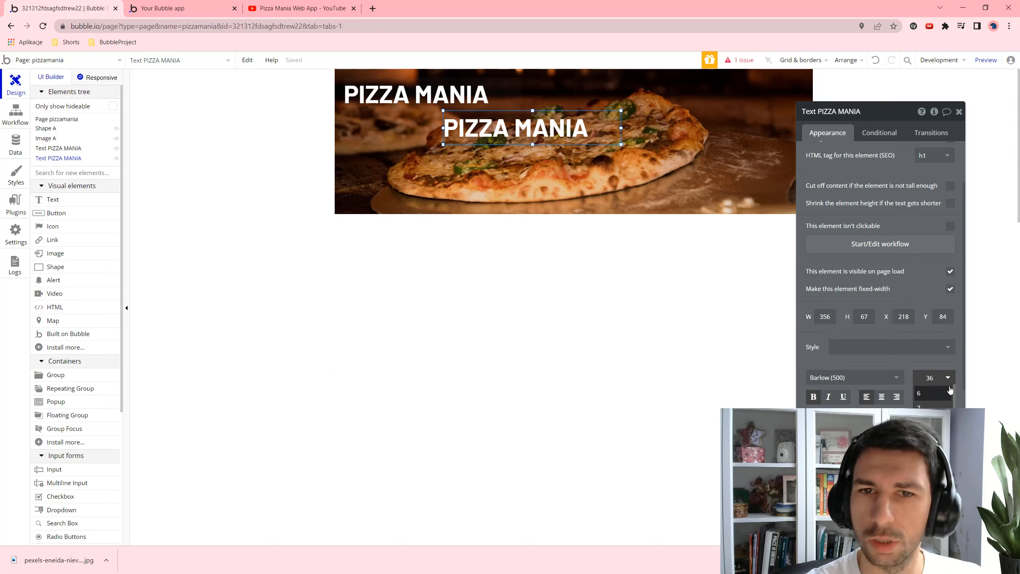
key(Return)
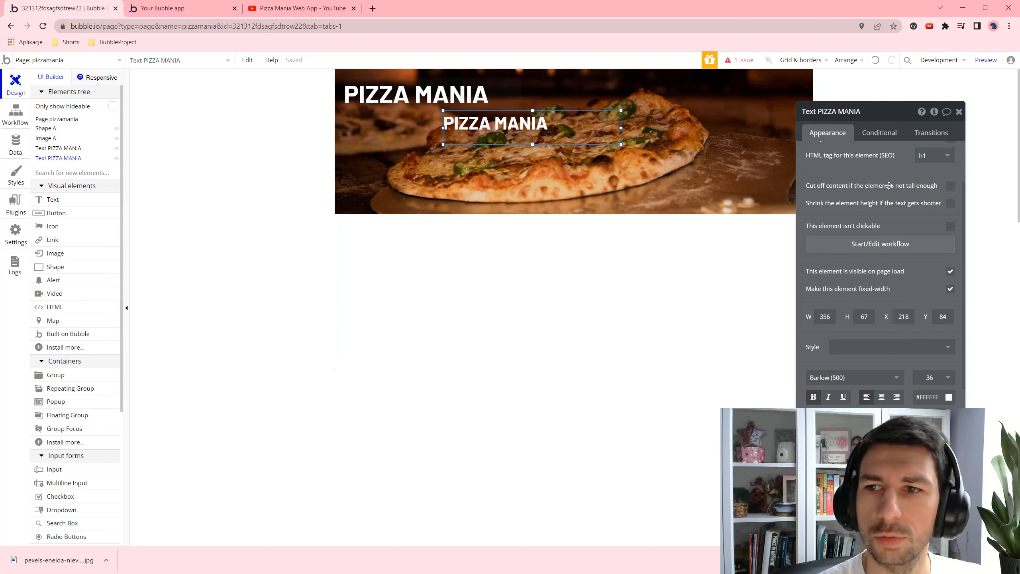
scroll(888, 185, up, 2)
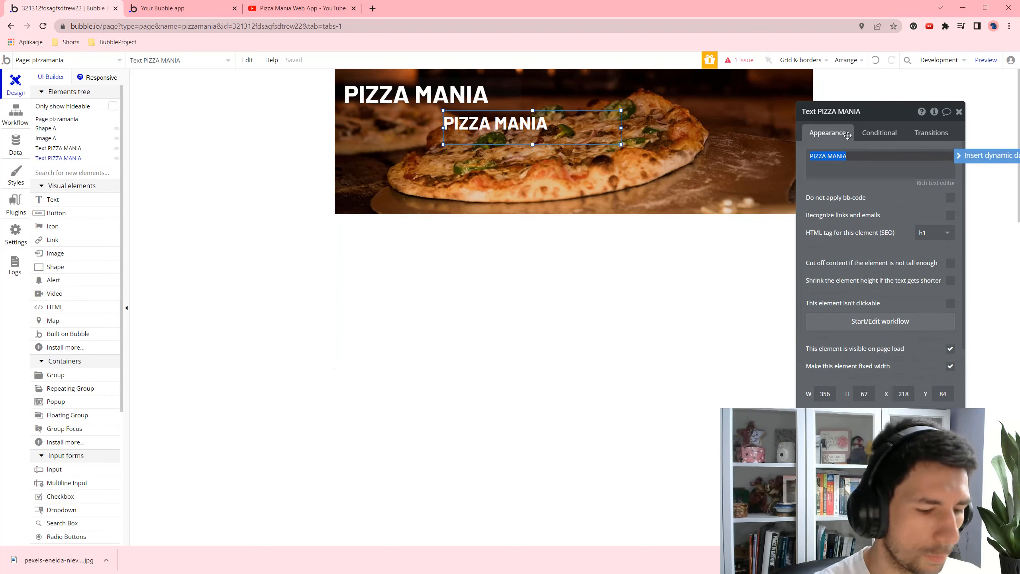
- Retype the copy as 'Eat what makes ou happy', widen its box, and centre it on the page
text(Eat w)
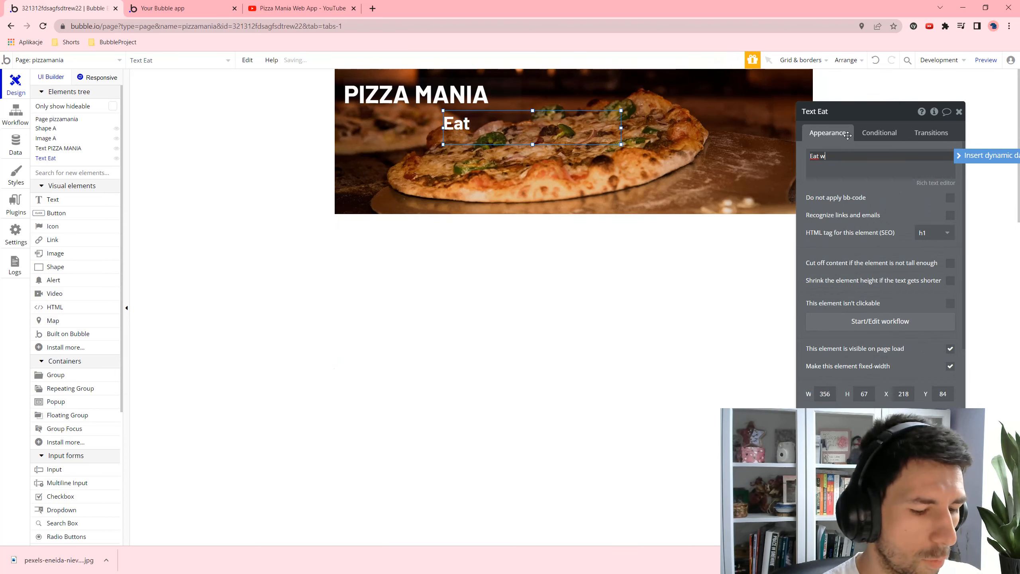
text(hat makes )
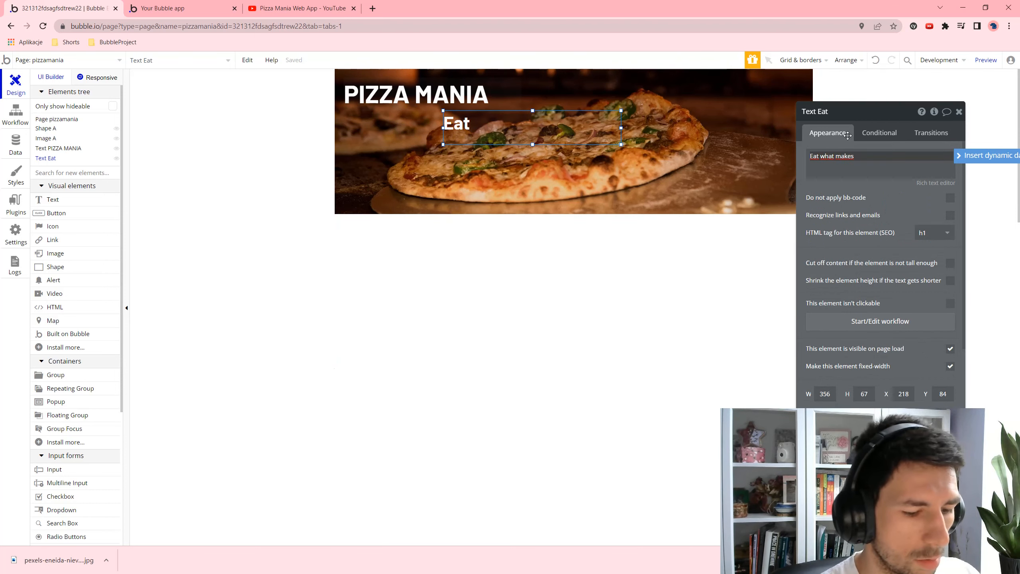
text(ou happy)
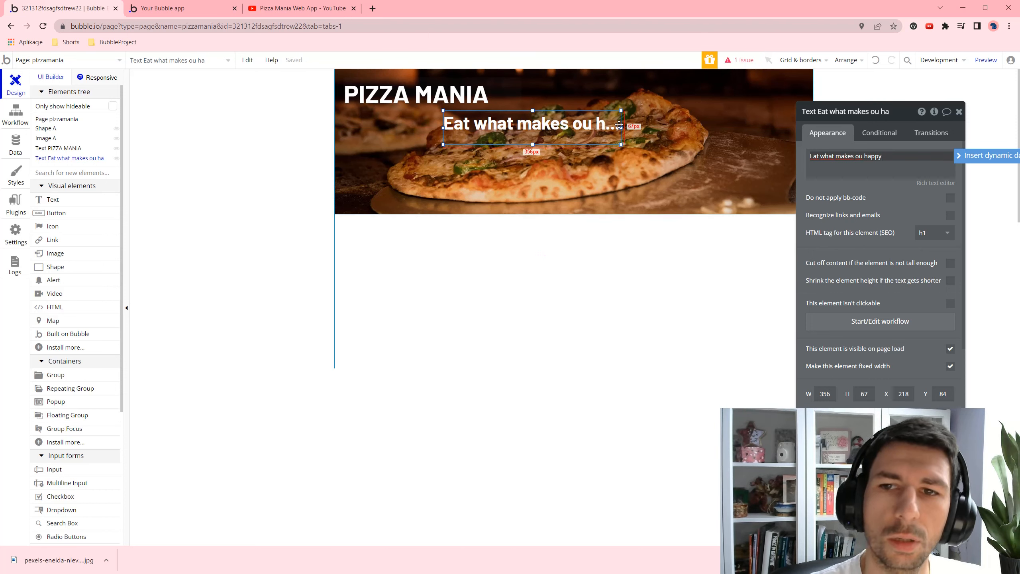
drag(622, 127, 665, 128)
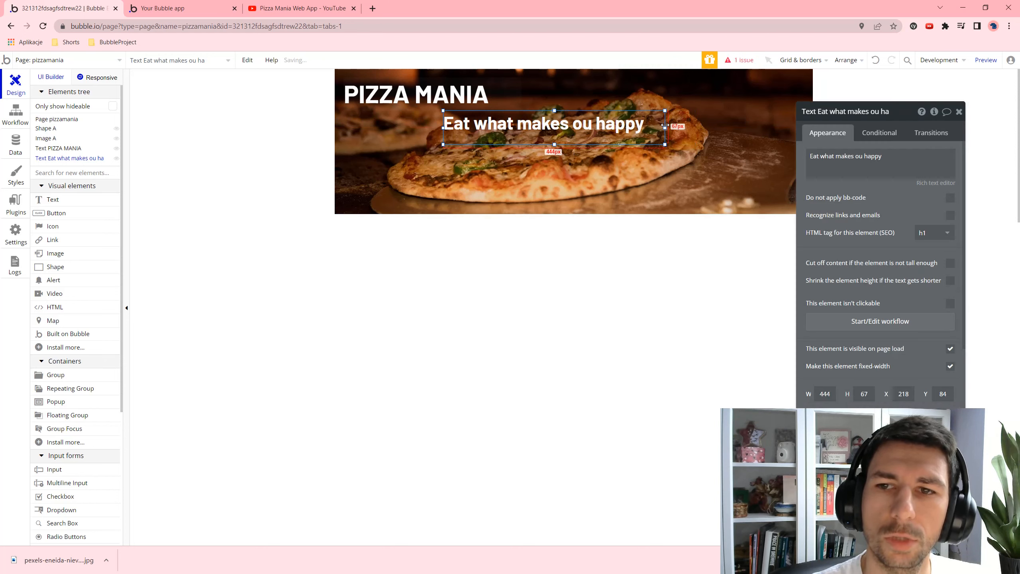
right_click(620, 116)
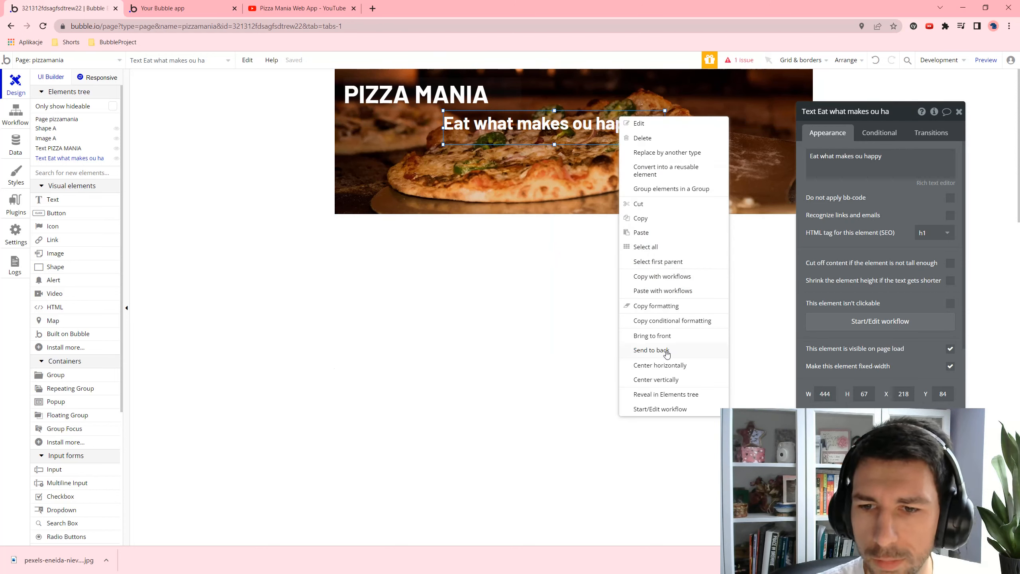
click(668, 380)
right_click(575, 208)
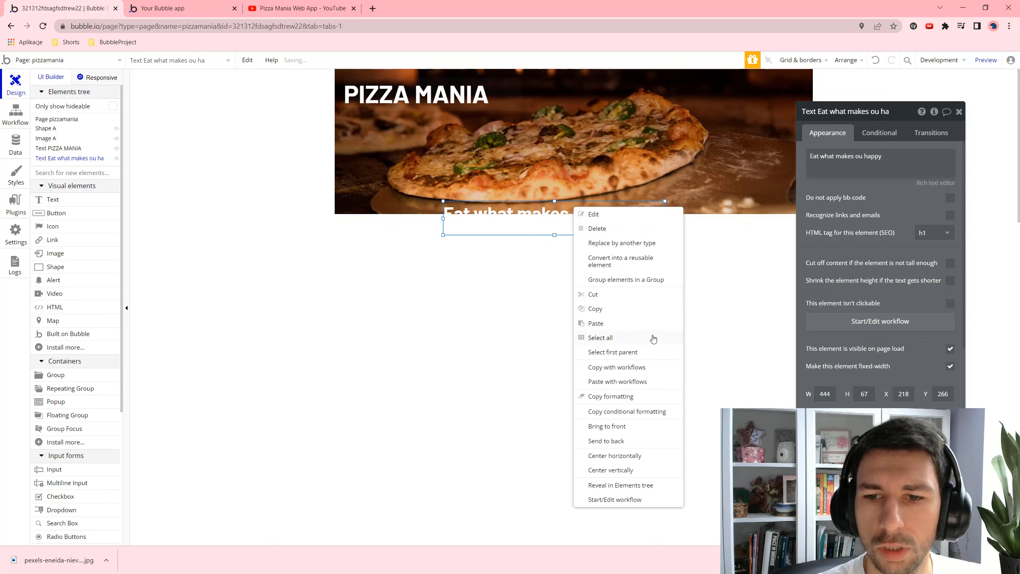
click(642, 456)
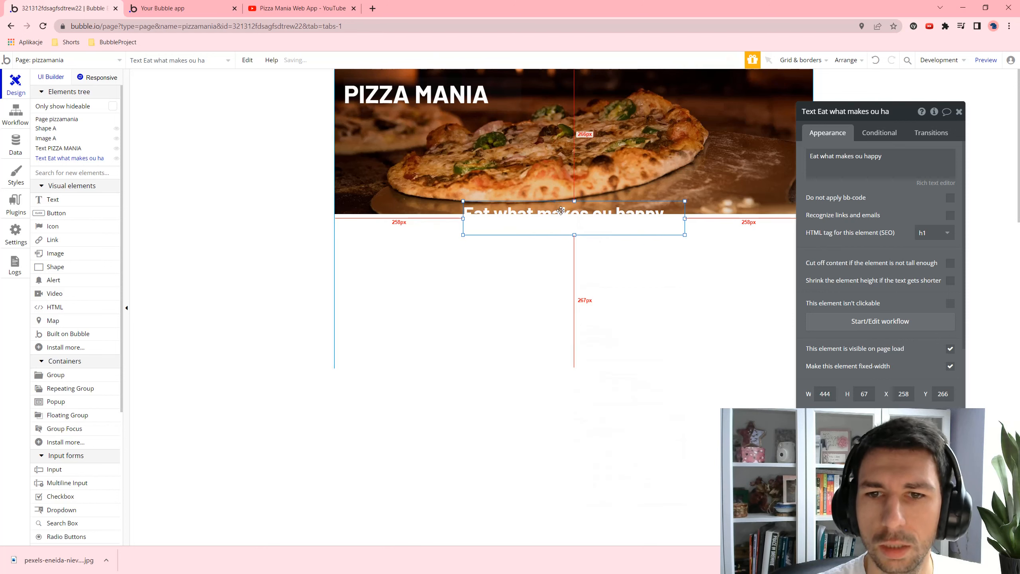
- Move the headline onto the pizza image and place a duplicate of it just below
drag(562, 219, 553, 121)
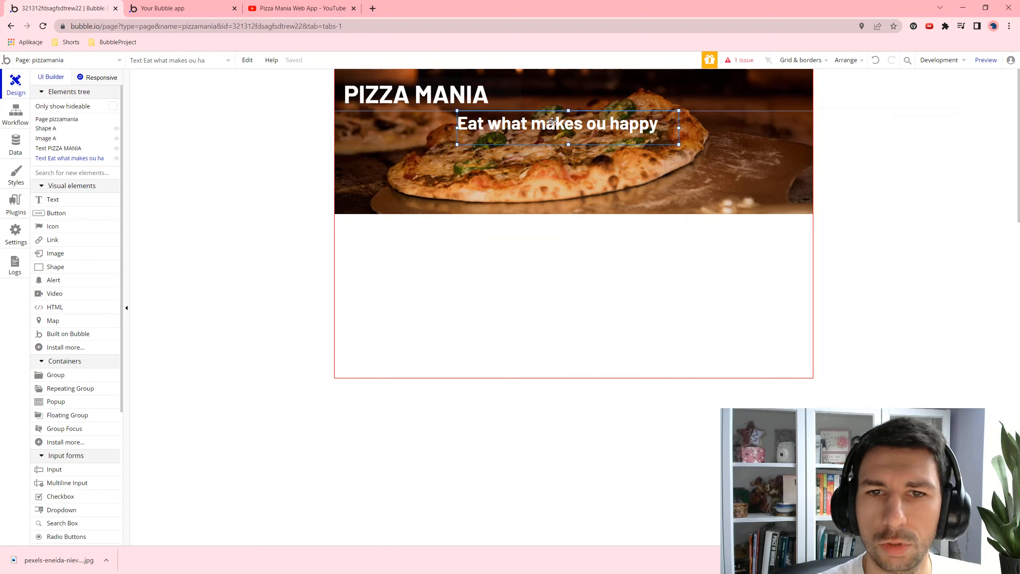
double_click(554, 123)
key(ctrl+c)
key(ctrl+v)
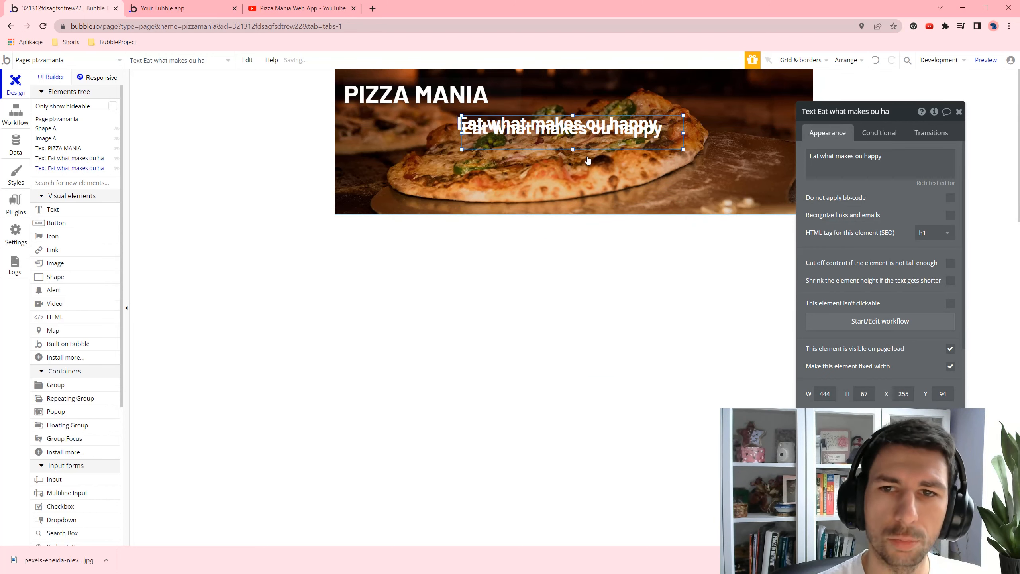
drag(668, 134, 664, 154)
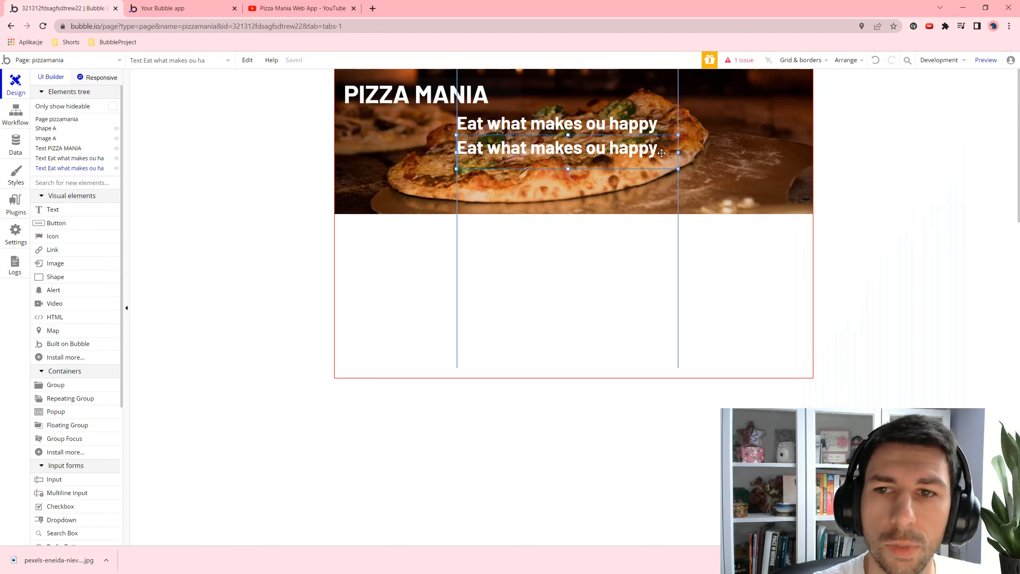
double_click(595, 149)
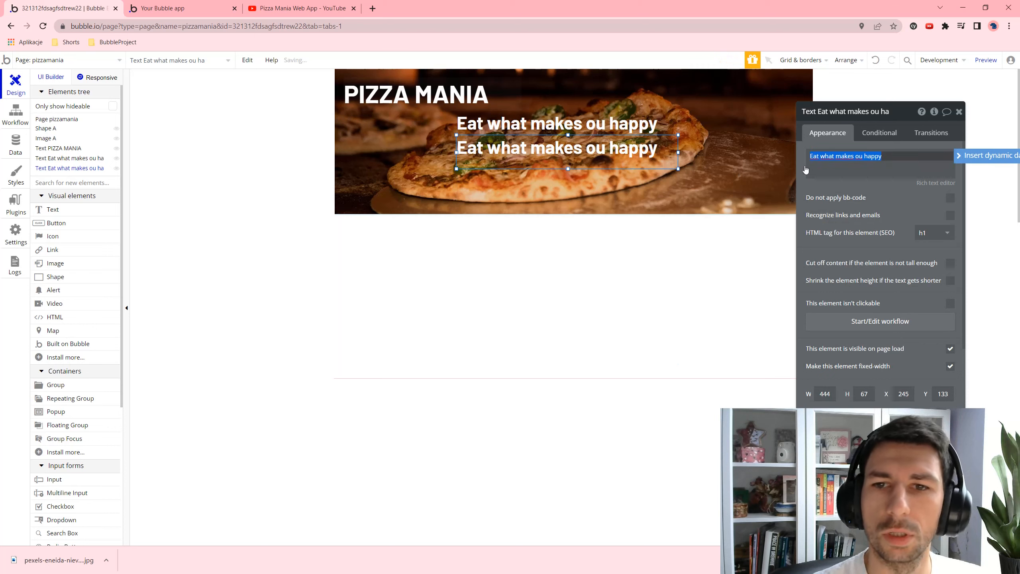
- Correct the headline to 'Eat what makes you happy' and make the duplicate read 'Tasty pizza delivered fresh and fast'
click(575, 124)
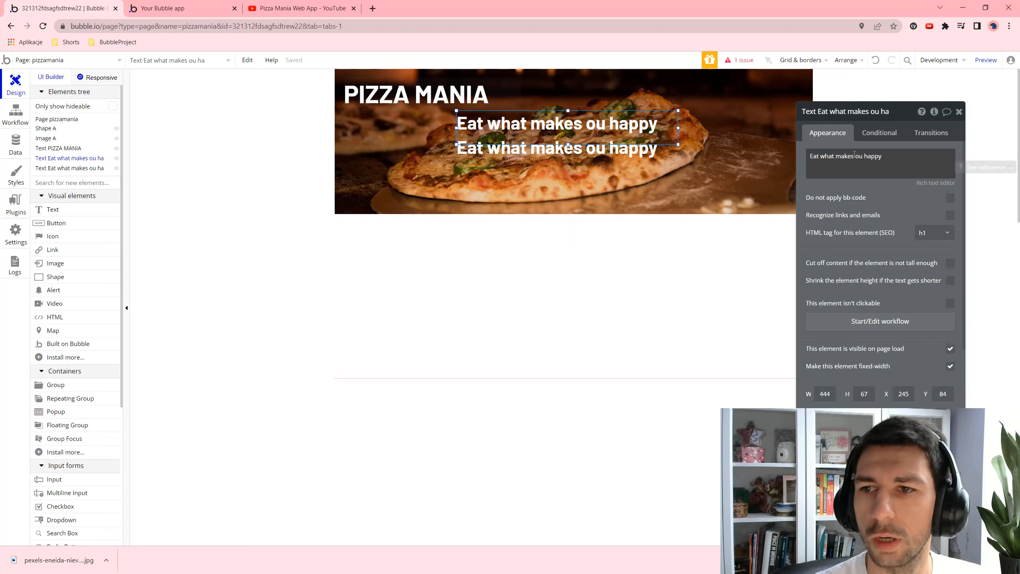
triple_click(853, 155)
key(Right)
key(Left)
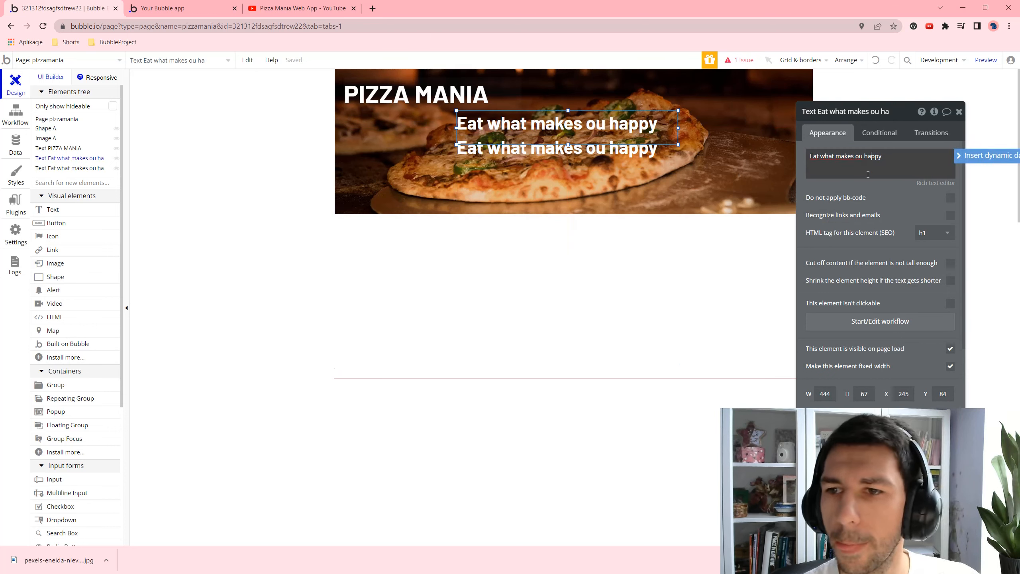
text(y)
click(647, 154)
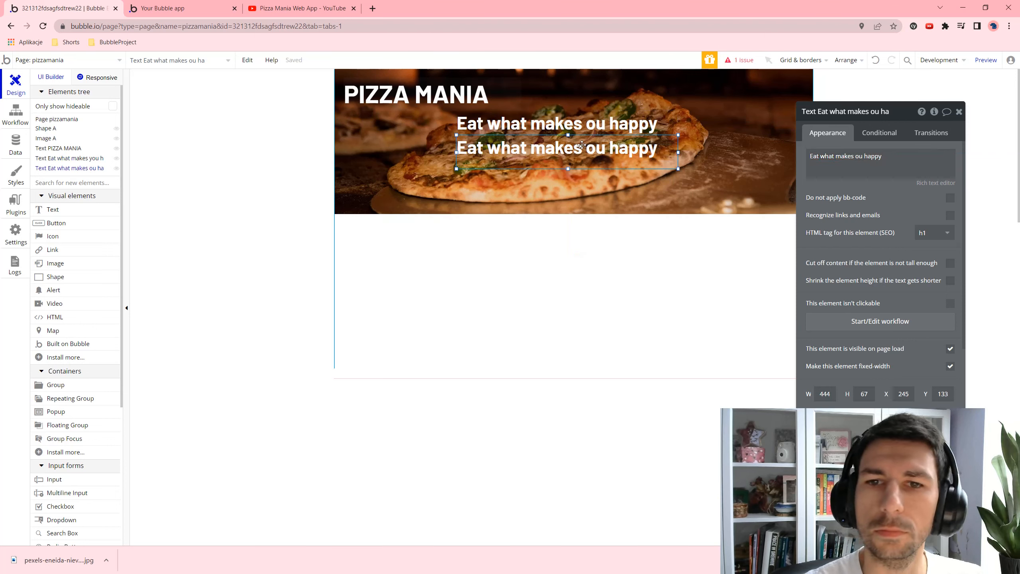
click(839, 164)
text(Tasty pizza delivered fresh and)
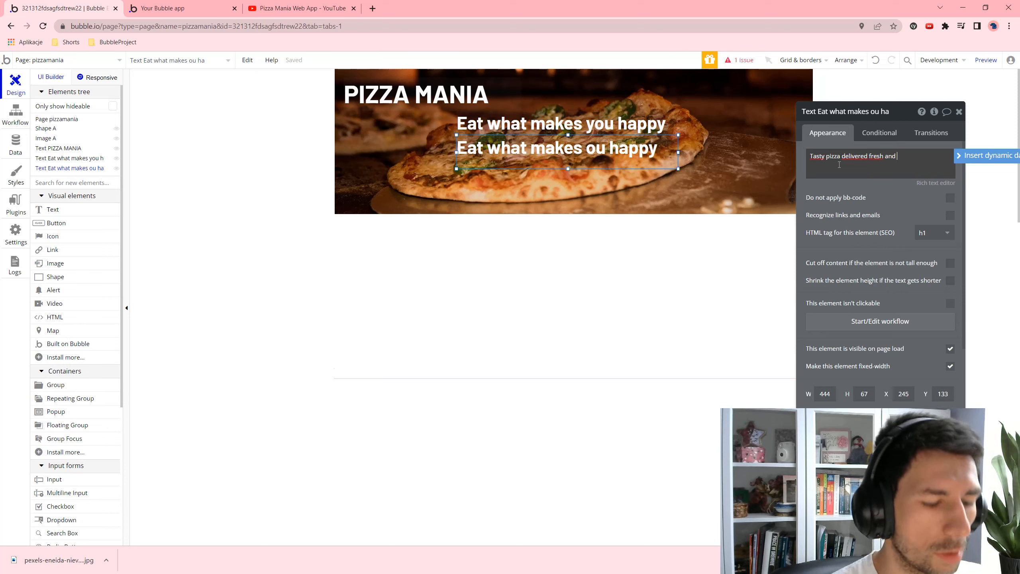
text(fast)
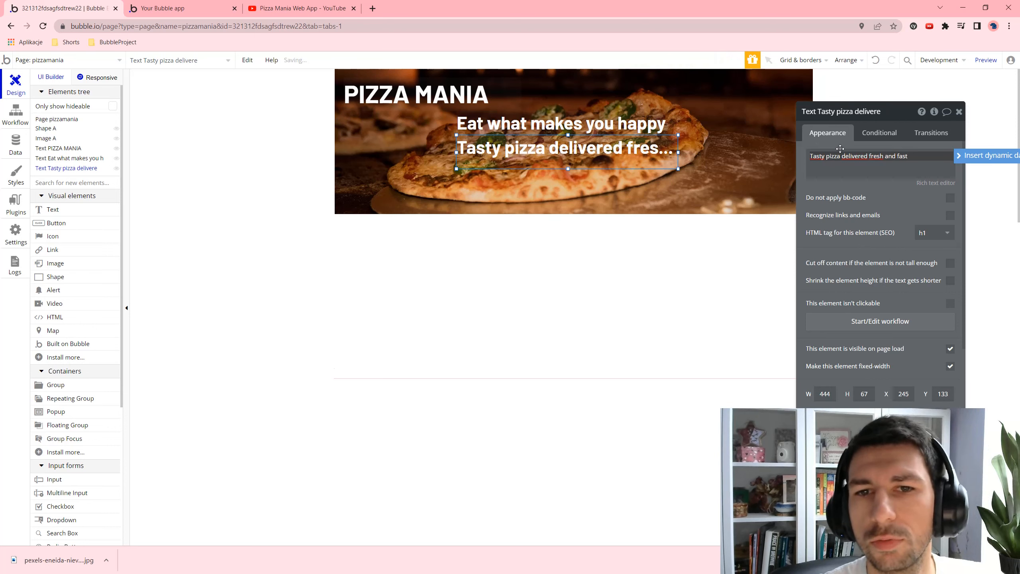
click(701, 156)
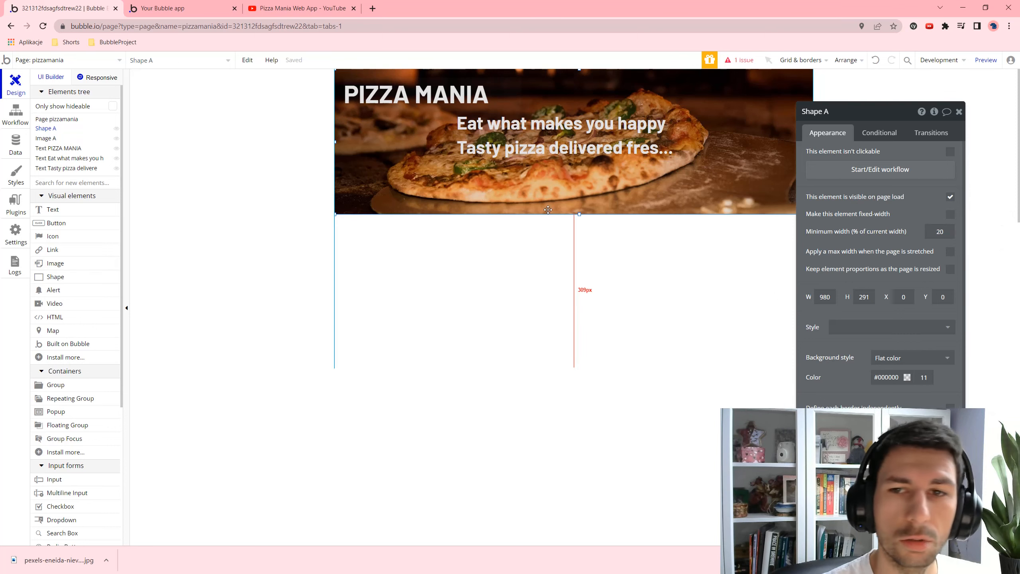
- Bring the headline, the tagline and PIZZA MANIA in front of the pizza image
click(79, 159)
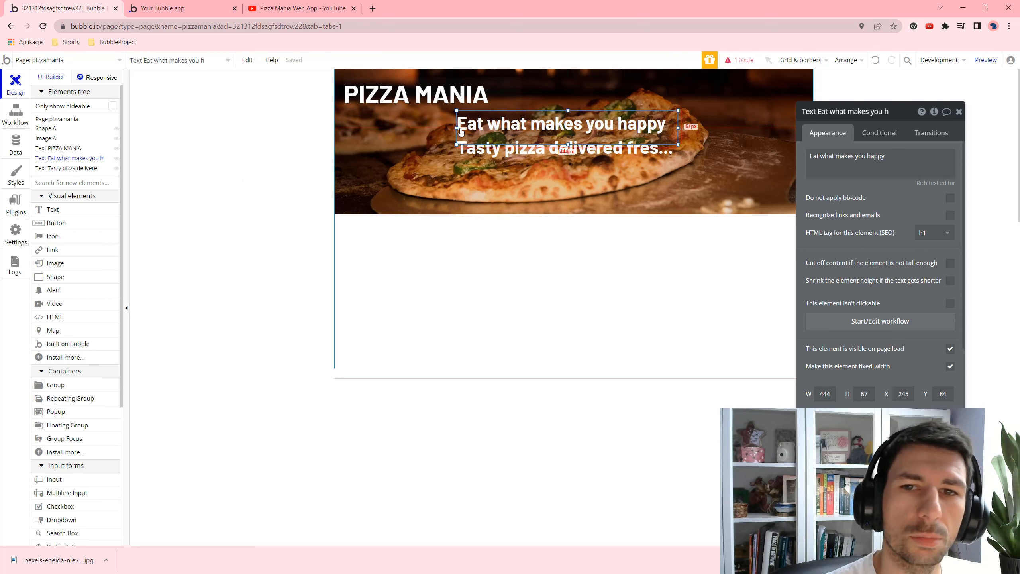
right_click(476, 128)
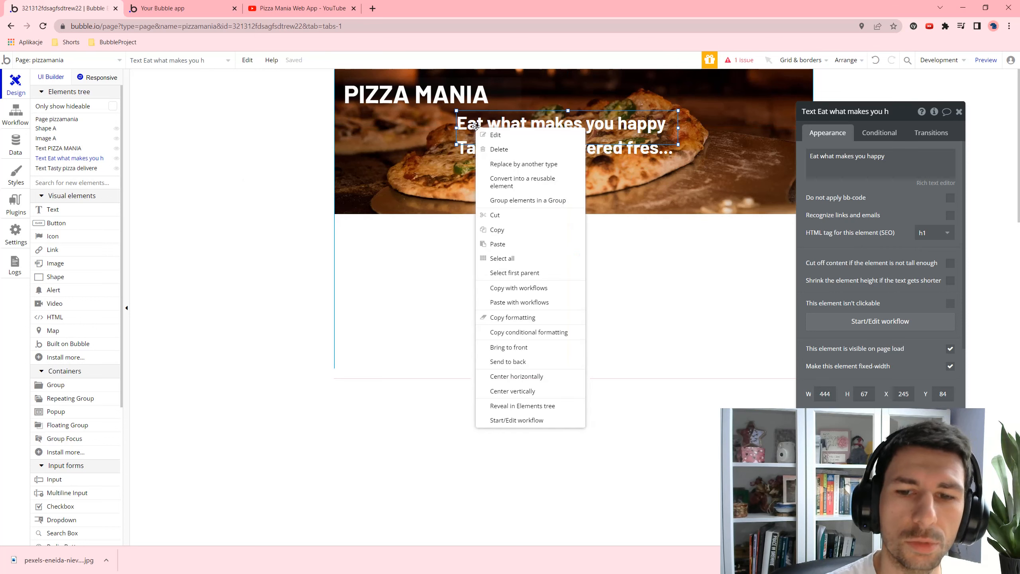
click(522, 346)
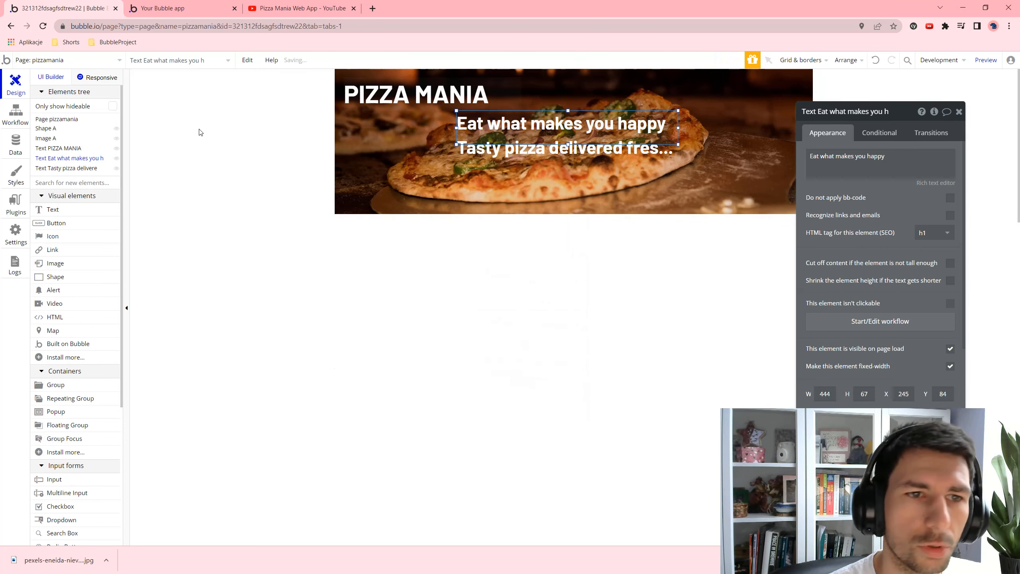
click(83, 169)
right_click(513, 144)
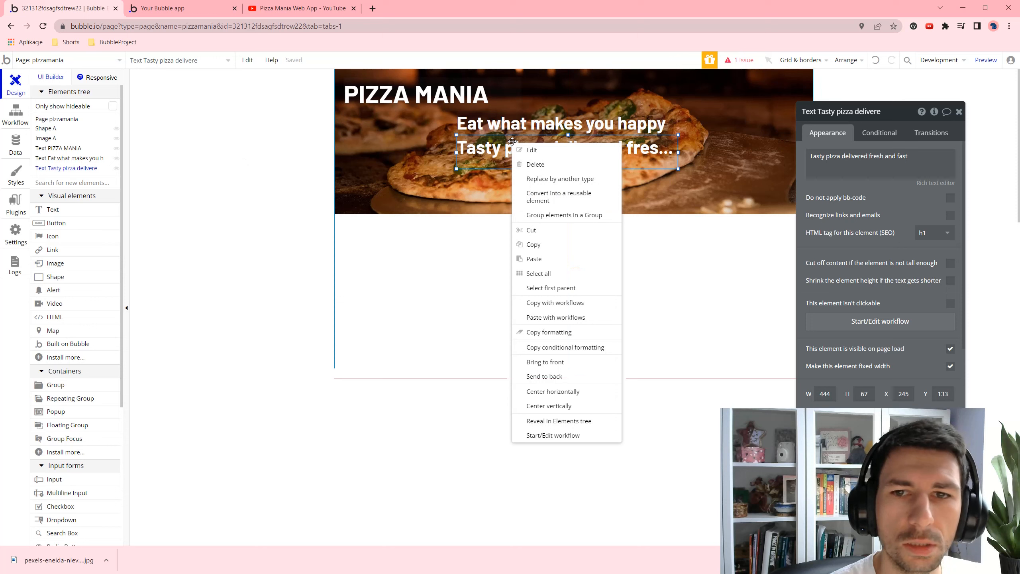
click(580, 365)
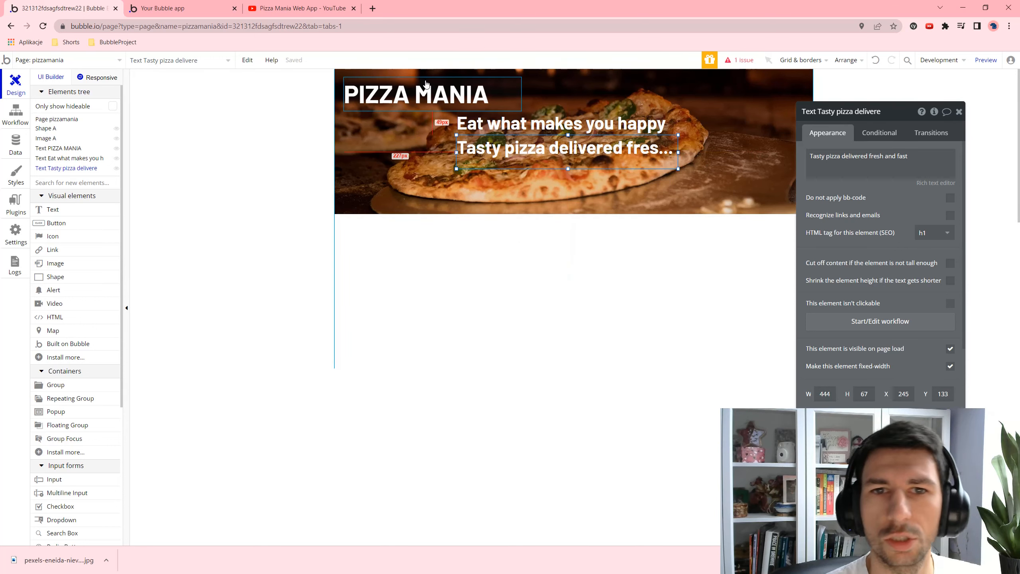
right_click(383, 92)
click(415, 311)
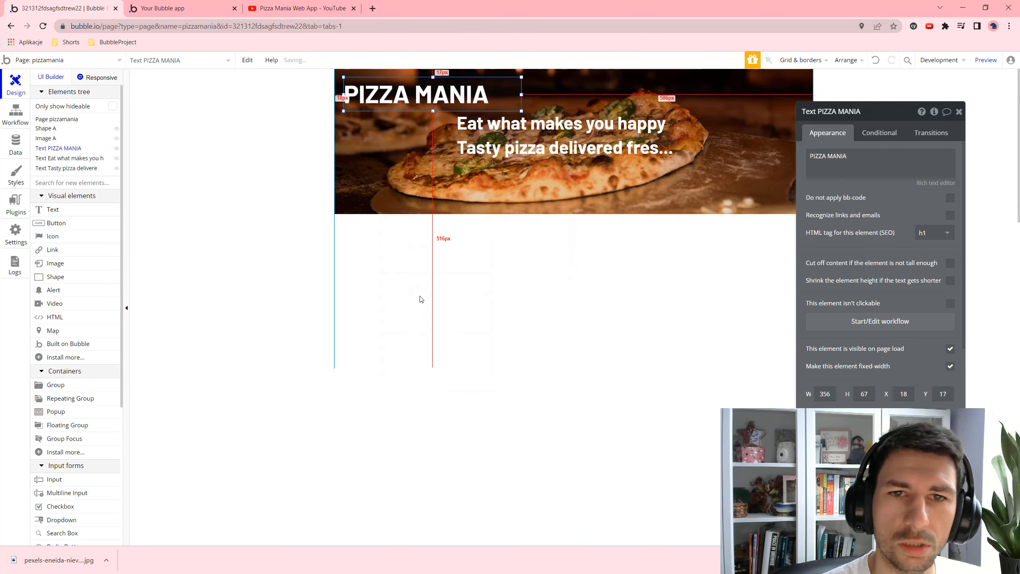
- Set the tagline to font size 24, widen it, and centre it horizontally on the page
click(512, 149)
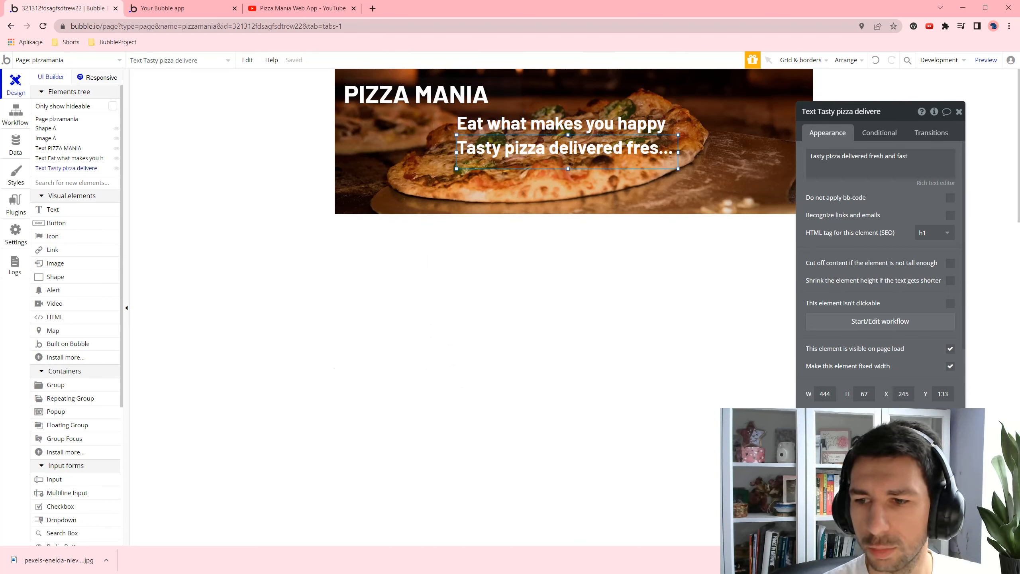
text(24)
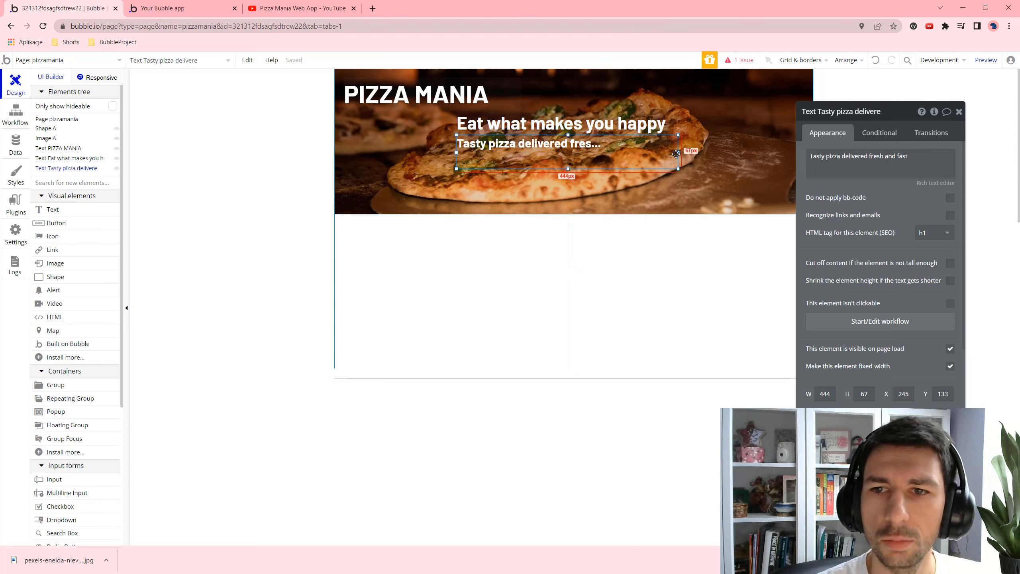
drag(677, 153, 735, 152)
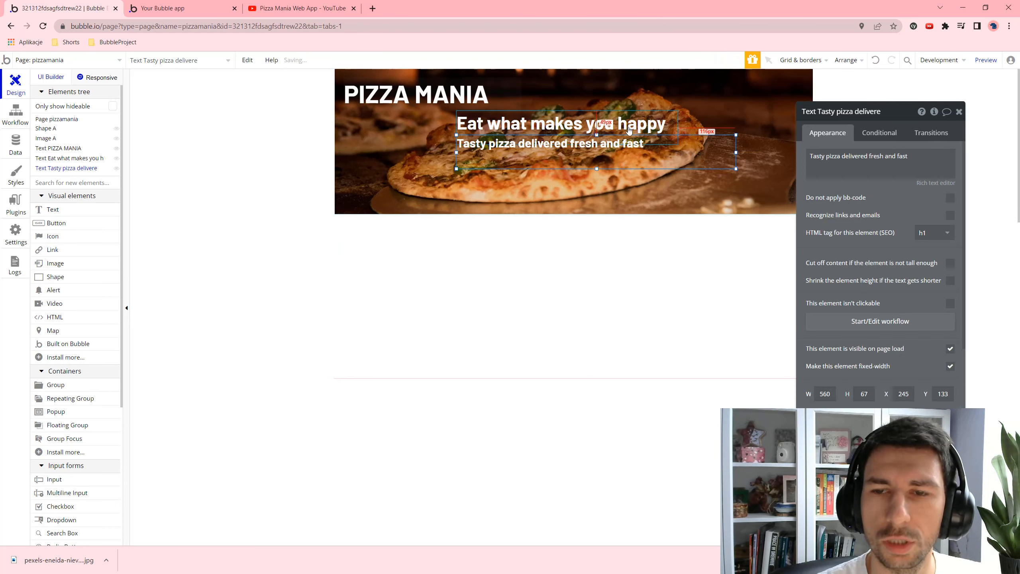
right_click(658, 152)
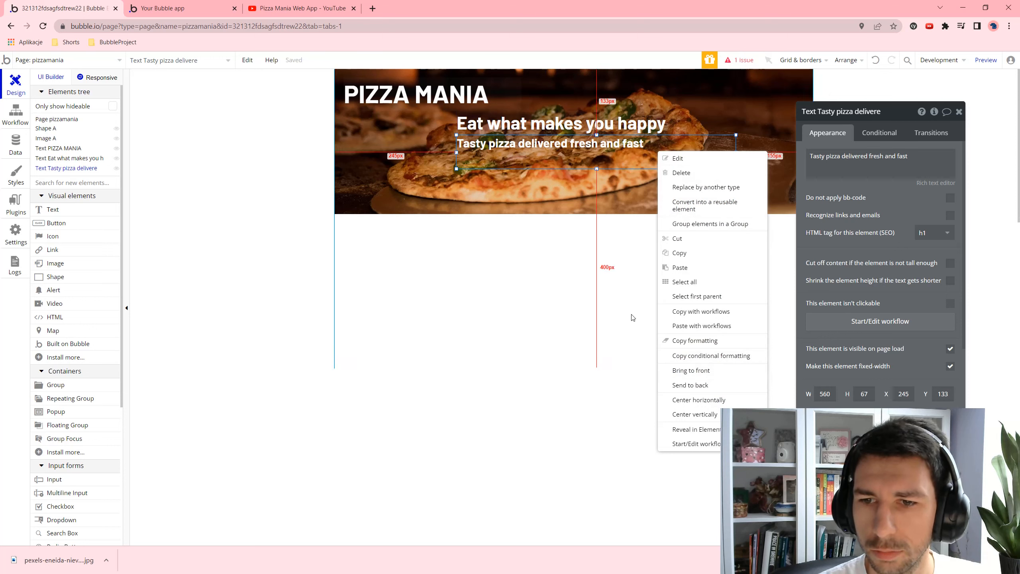
click(693, 414)
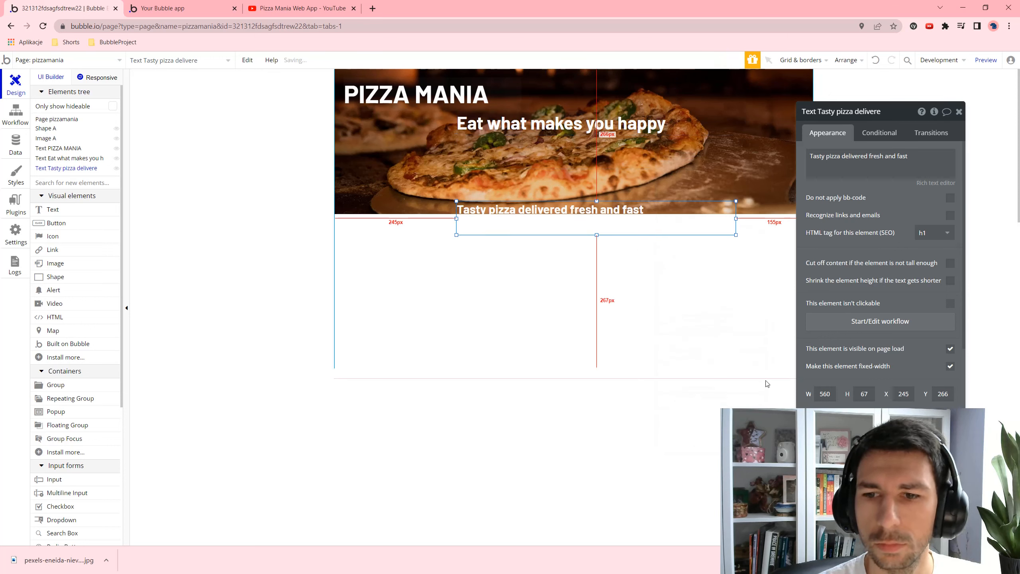
key(ctrl+z)
right_click(588, 143)
click(656, 391)
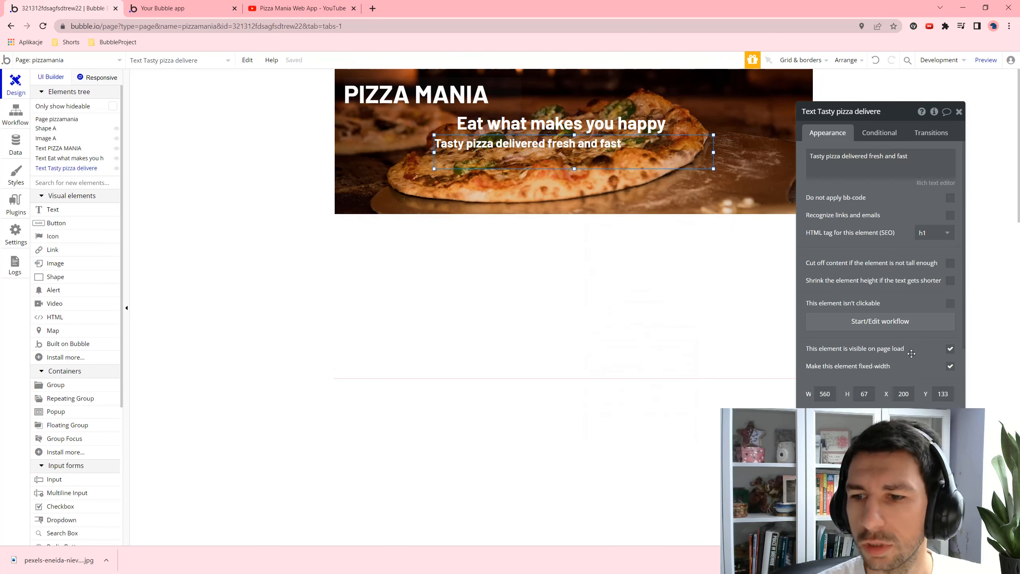
scroll(912, 353, down, 3)
- Centre-align the text of the tagline and headline, then preview the page
click(881, 374)
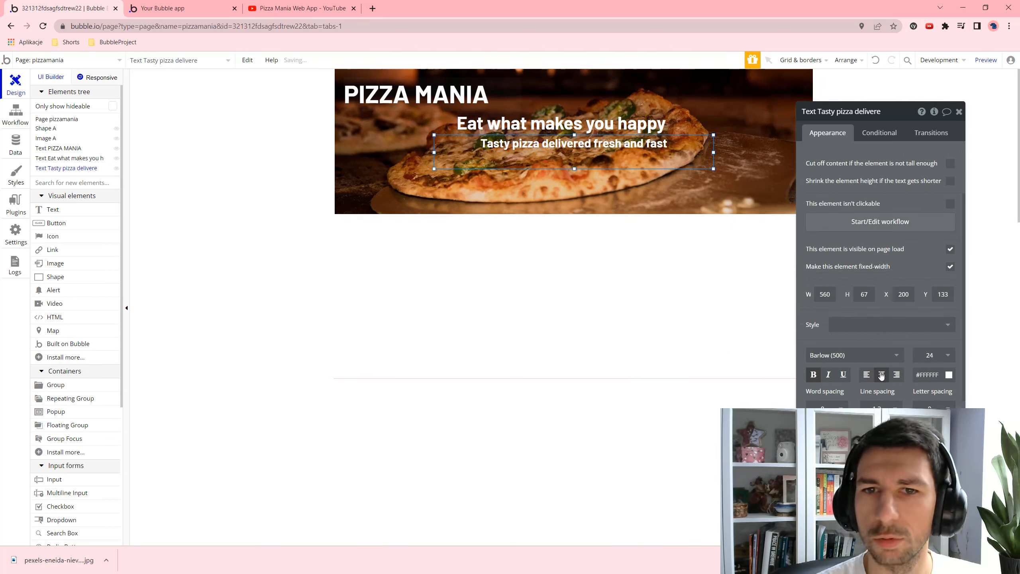
click(650, 130)
click(881, 374)
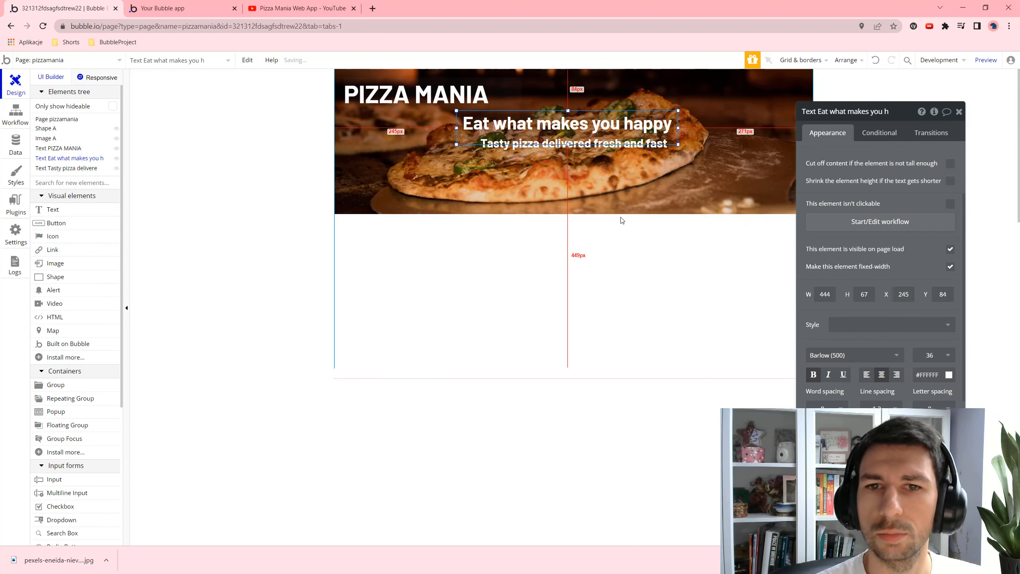
click(631, 173)
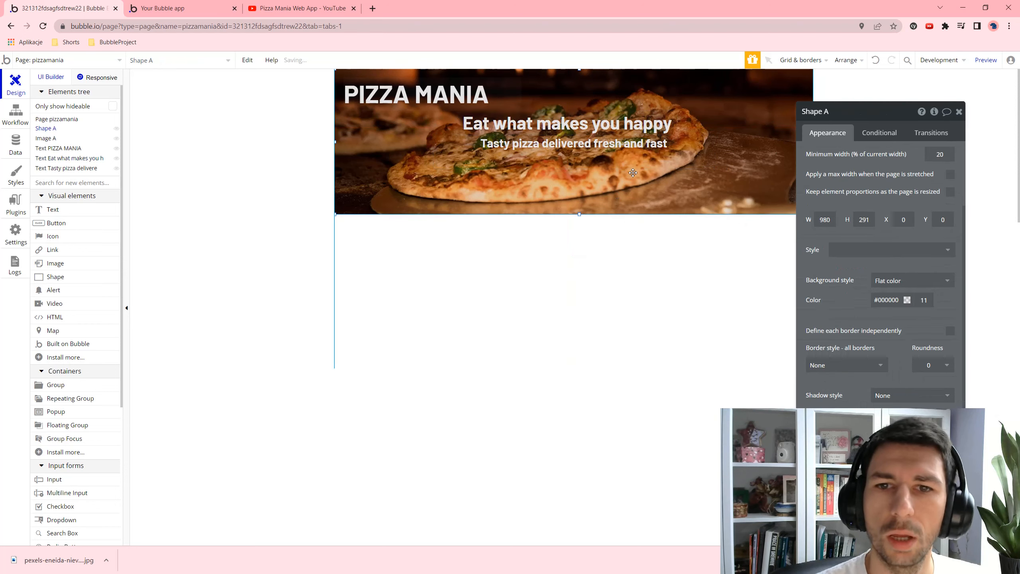
click(519, 321)
click(986, 59)
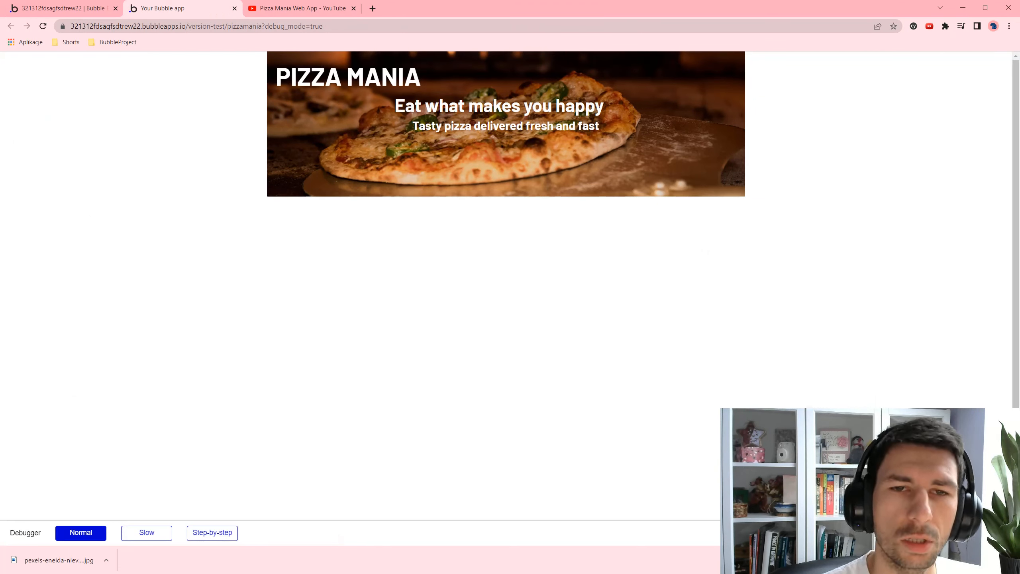
- Check the PIZZA MANIA title in the preview, then return to the editor and select it
drag(503, 82, 276, 78)
click(513, 108)
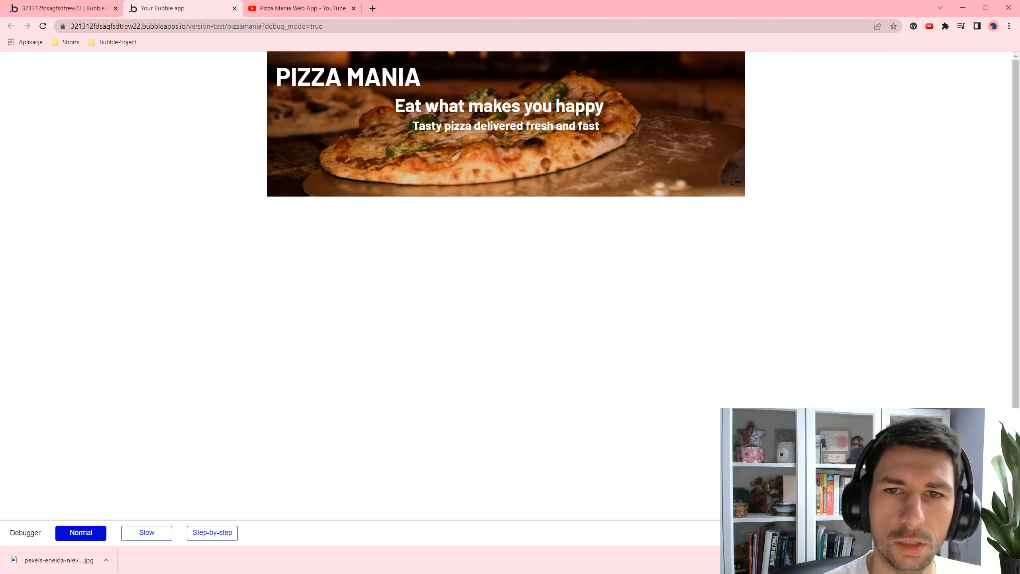
click(97, 8)
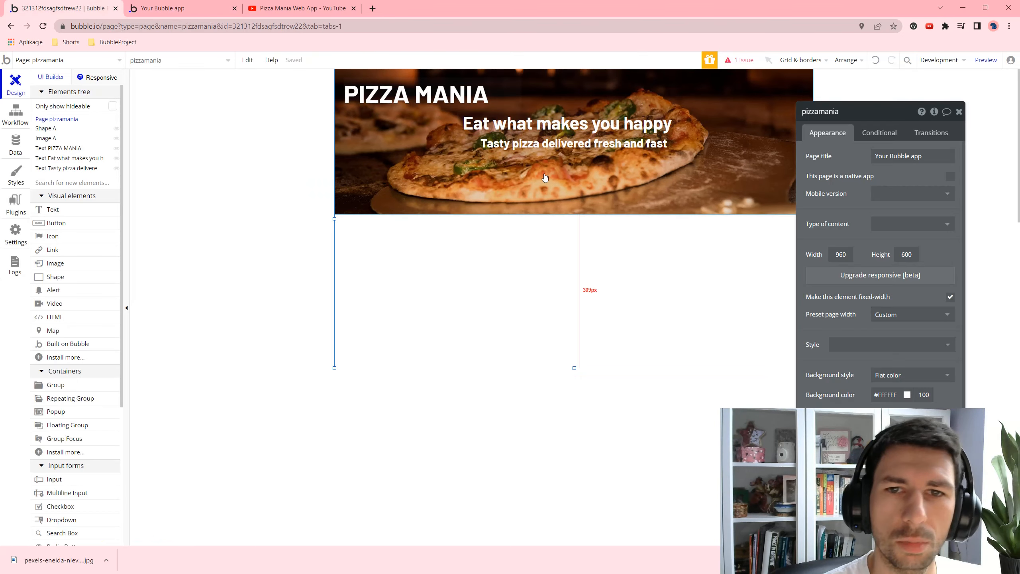
click(425, 84)
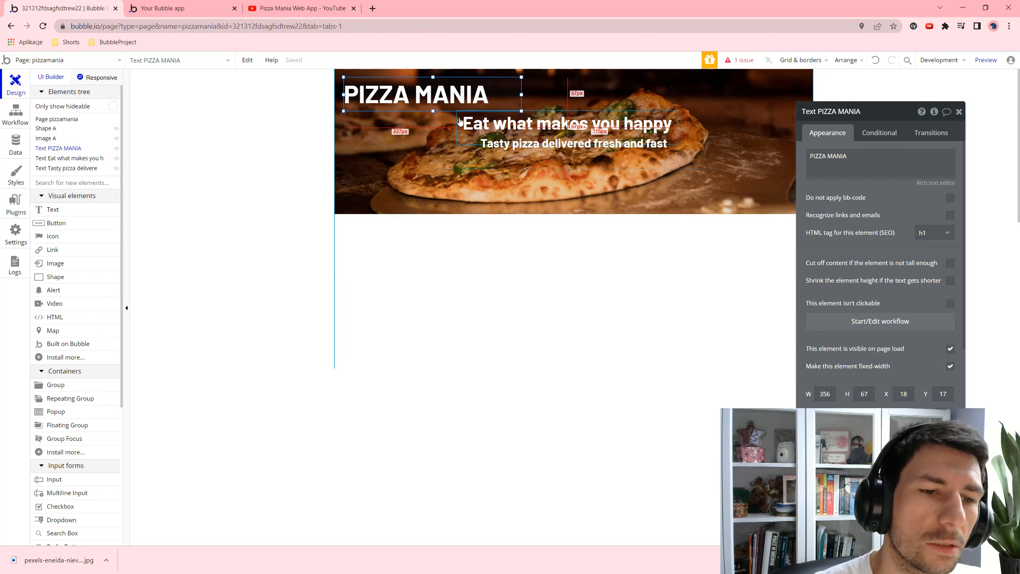
- Shrink the 'Tasty pizza delivered' subtitle box to 42px high
click(54, 479)
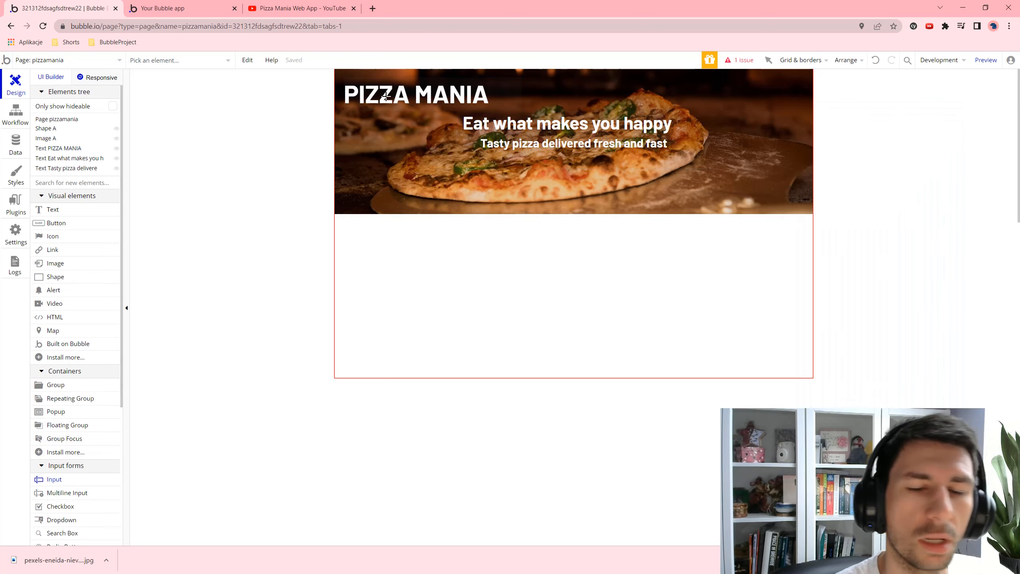
click(386, 97)
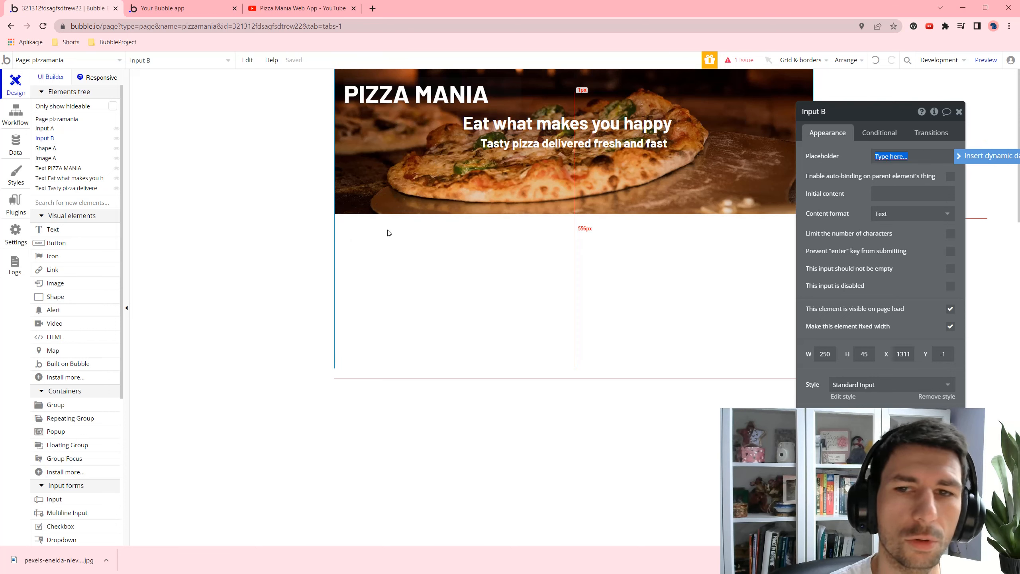
click(446, 222)
click(509, 149)
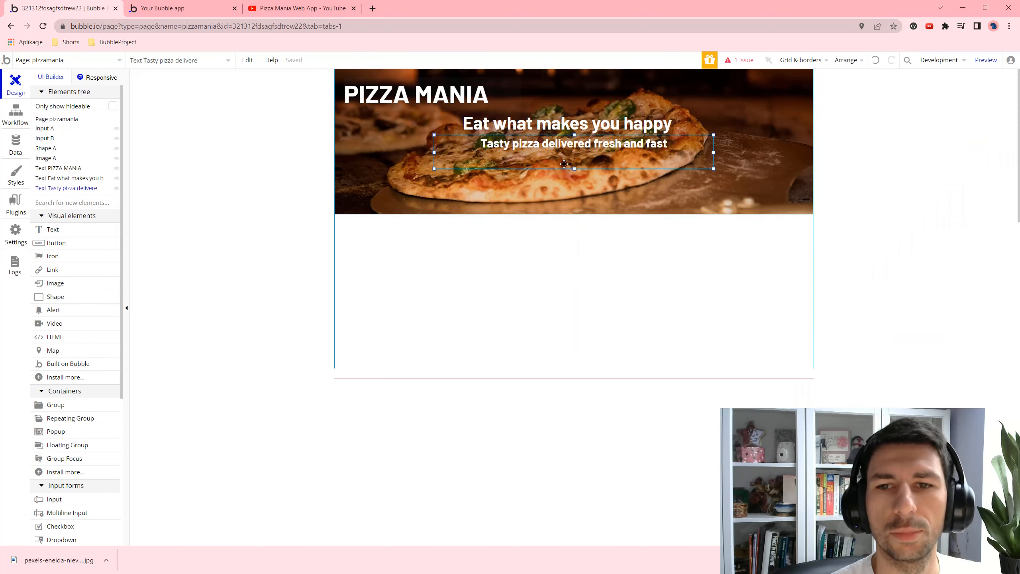
drag(574, 168, 574, 153)
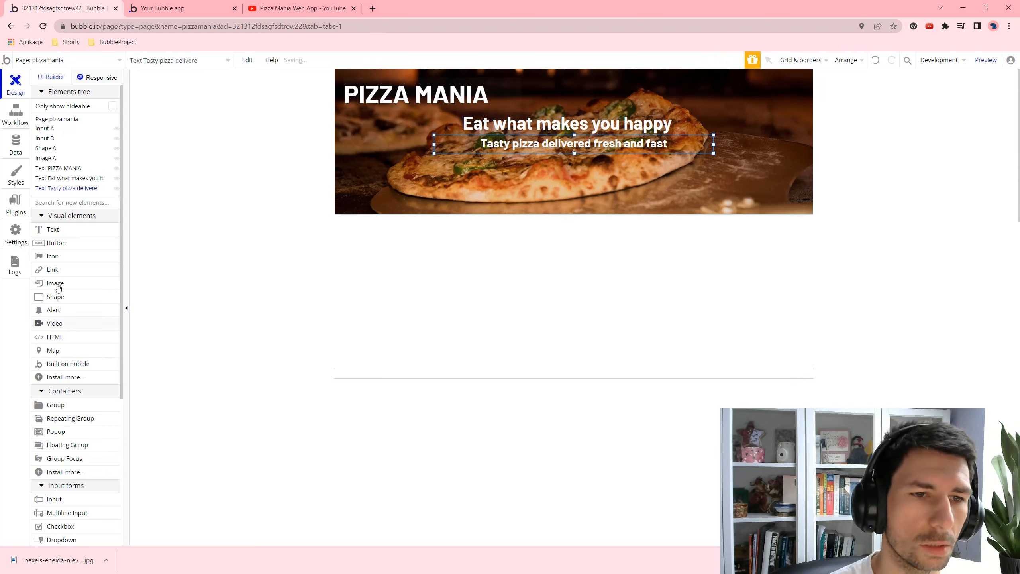
- Draw a new input across the hero image and centre it horizontally on the page
click(71, 499)
mouse_move(454, 160)
mouse_down()
mouse_move(650, 193)
mouse_move(719, 190)
mouse_up()
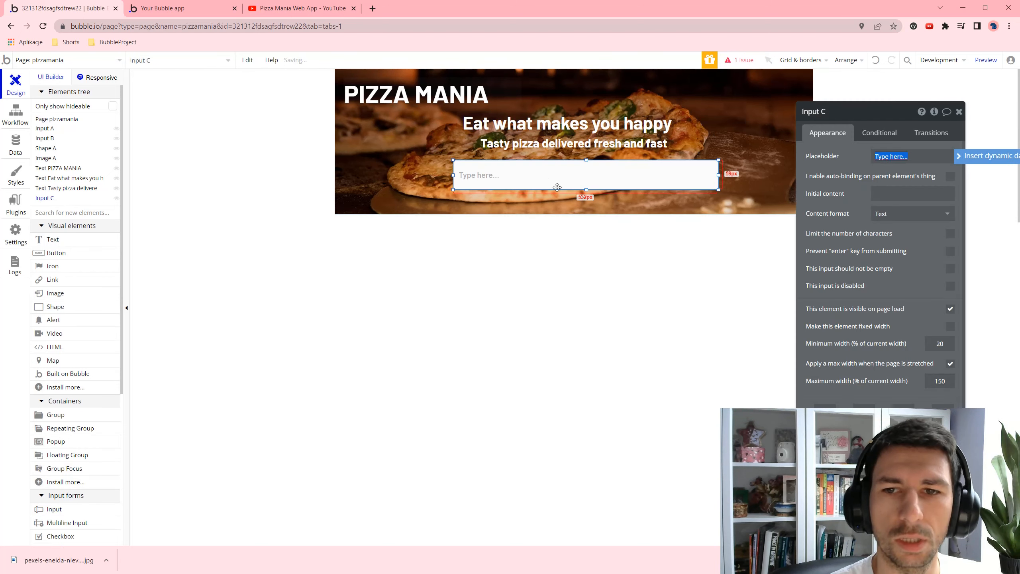
drag(451, 175, 435, 175)
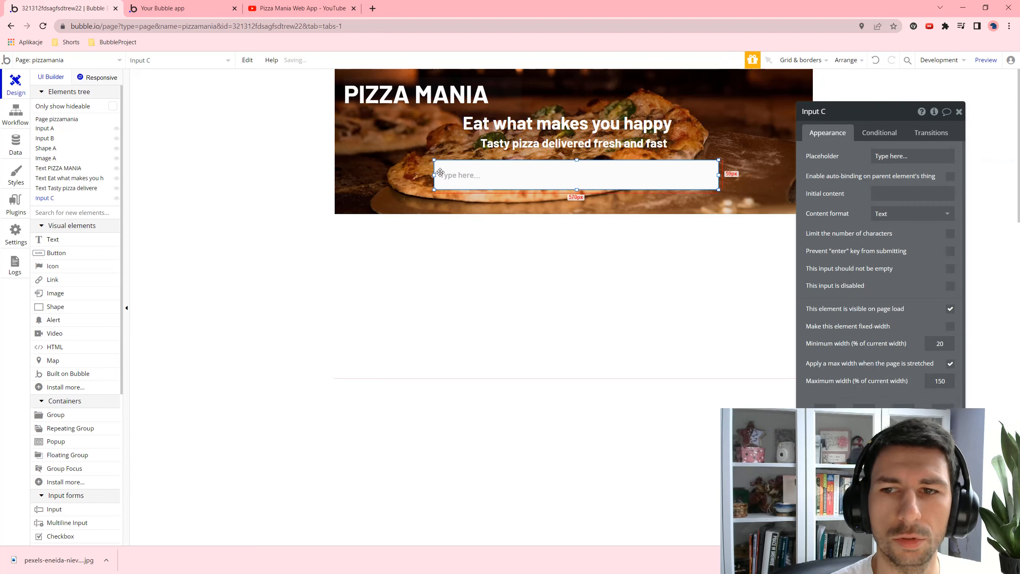
right_click(601, 176)
click(678, 444)
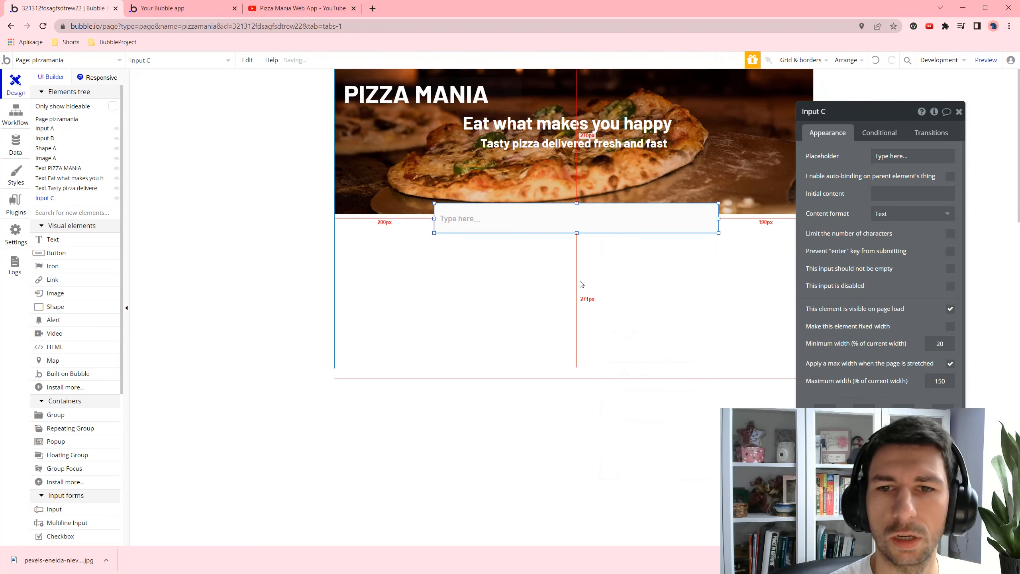
right_click(576, 178)
click(613, 427)
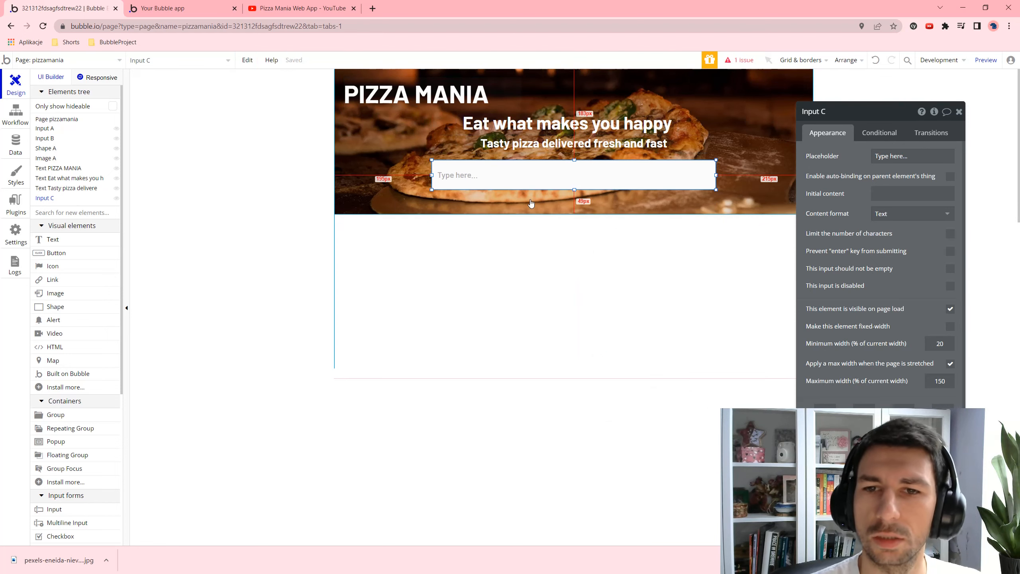
- Set the input's placeholder to 'enter pizza name'
click(924, 149)
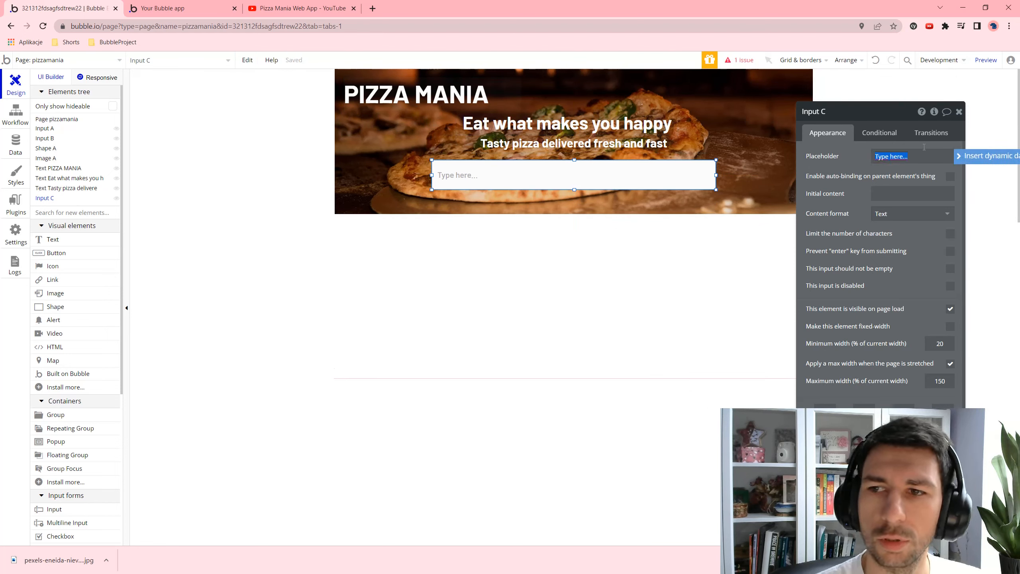
text(e)
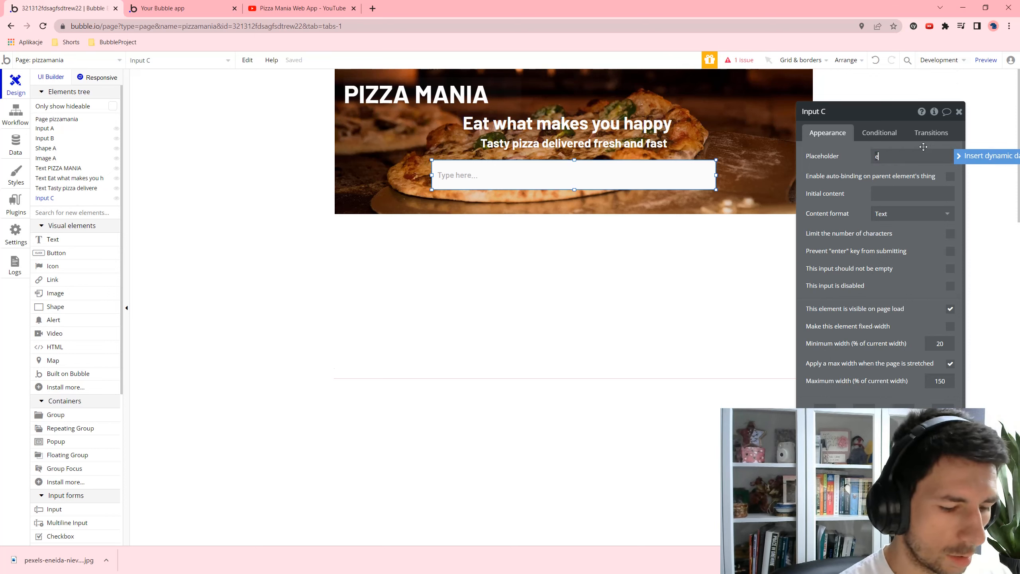
text(nter pi)
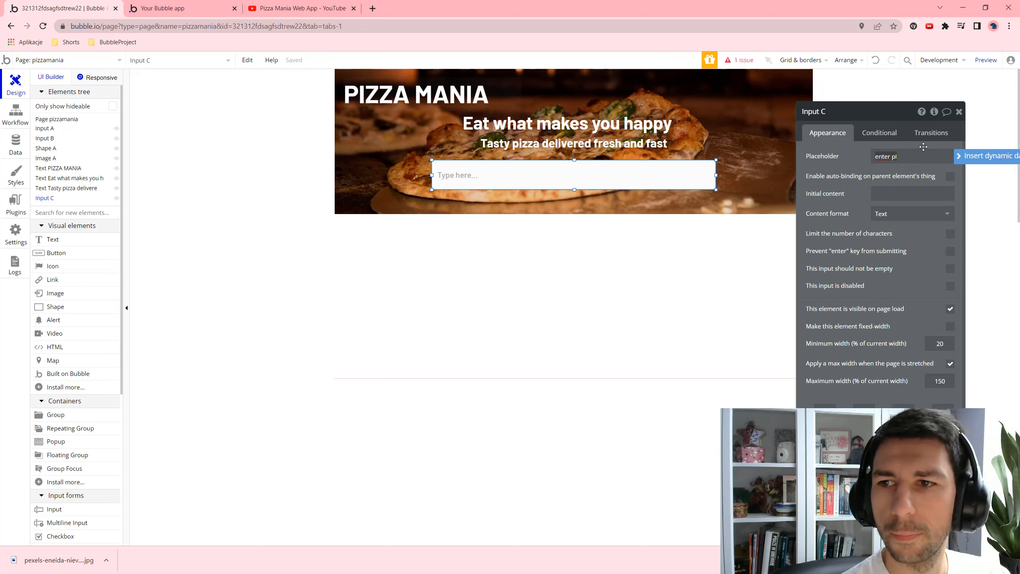
text(uza name)
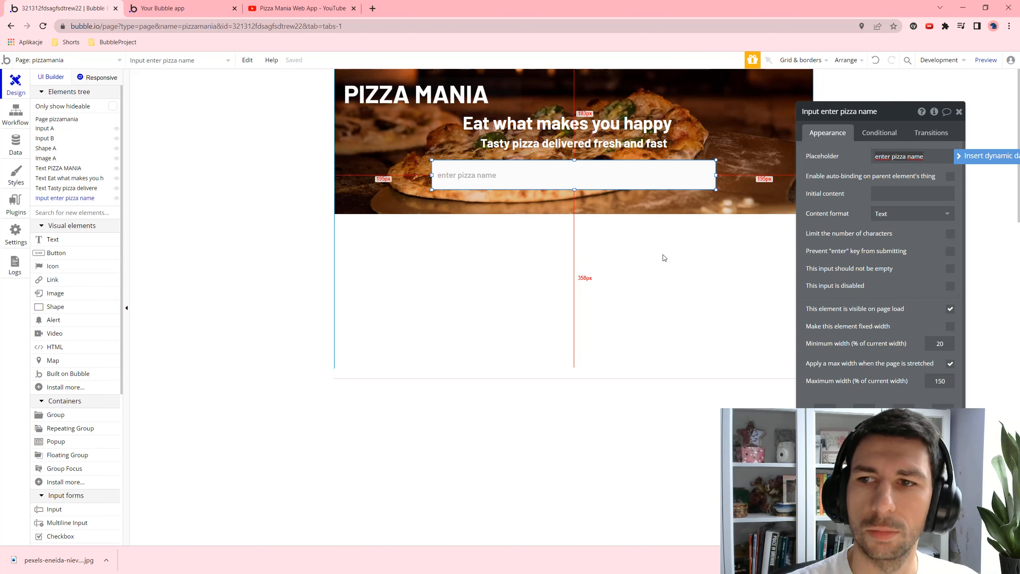
click(619, 224)
click(568, 181)
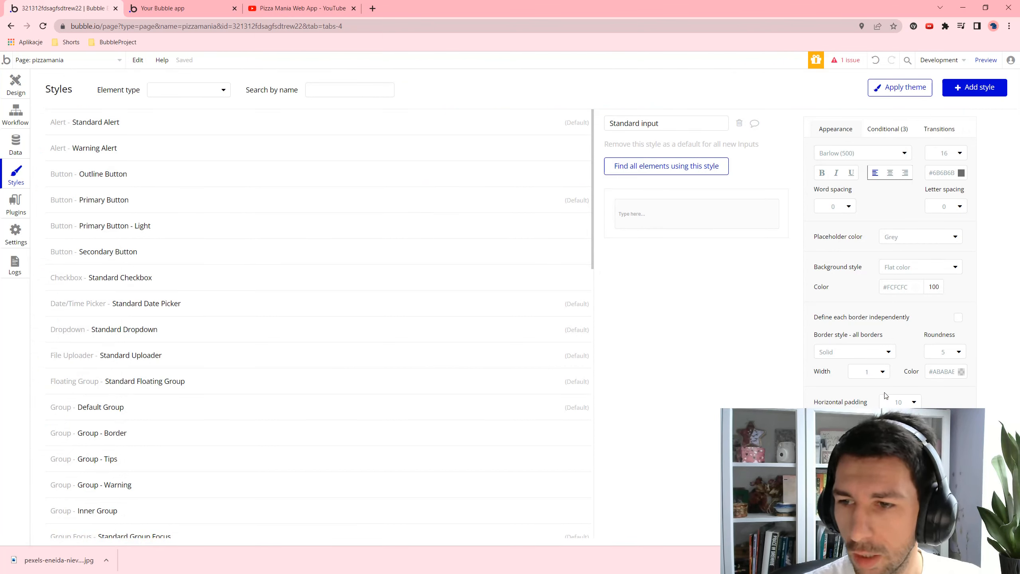
- Give the Standard input style roundness 10 and begin changing its horizontal padding to 20
click(953, 352)
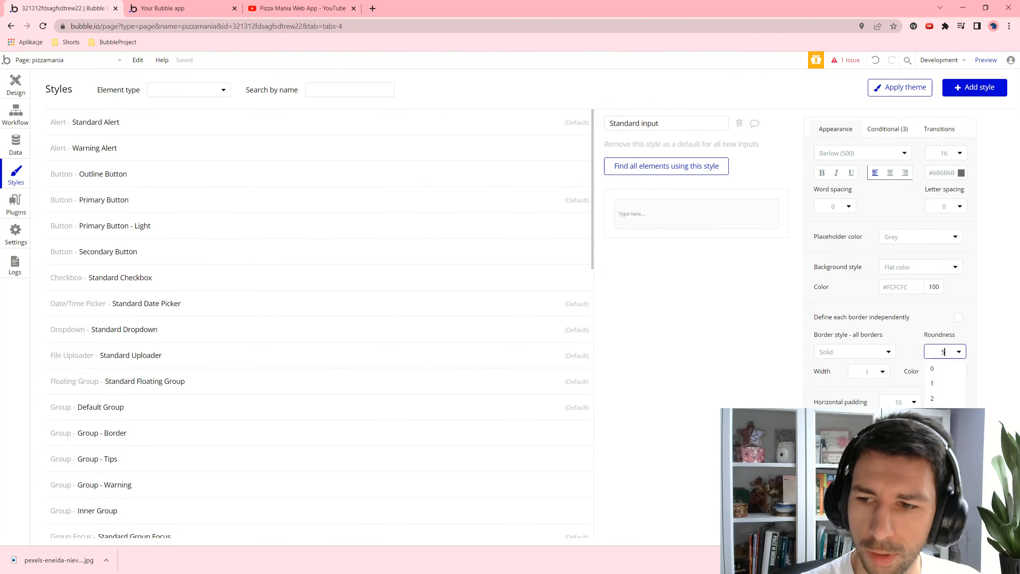
key(BackSpace)
text(10)
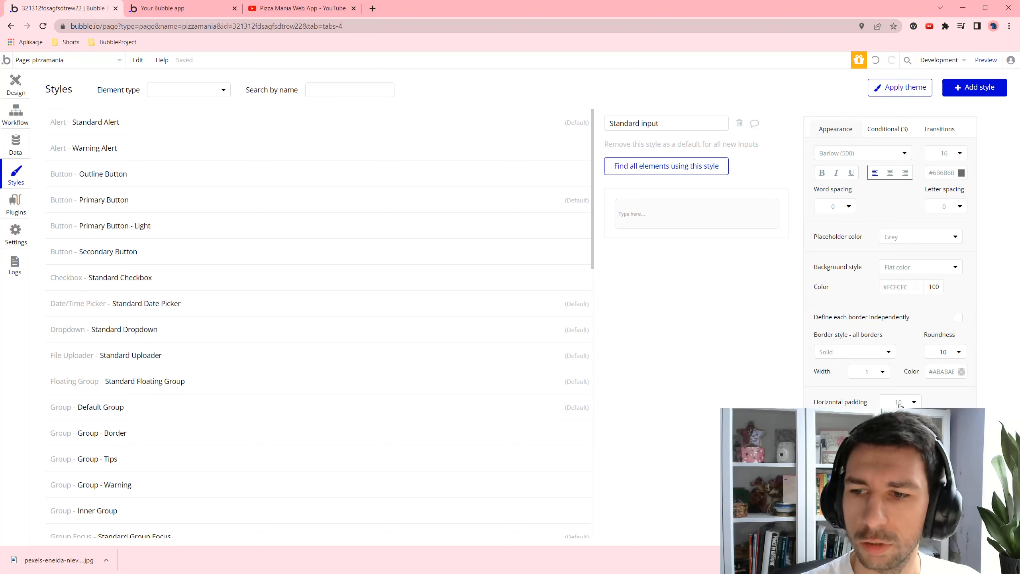
click(899, 404)
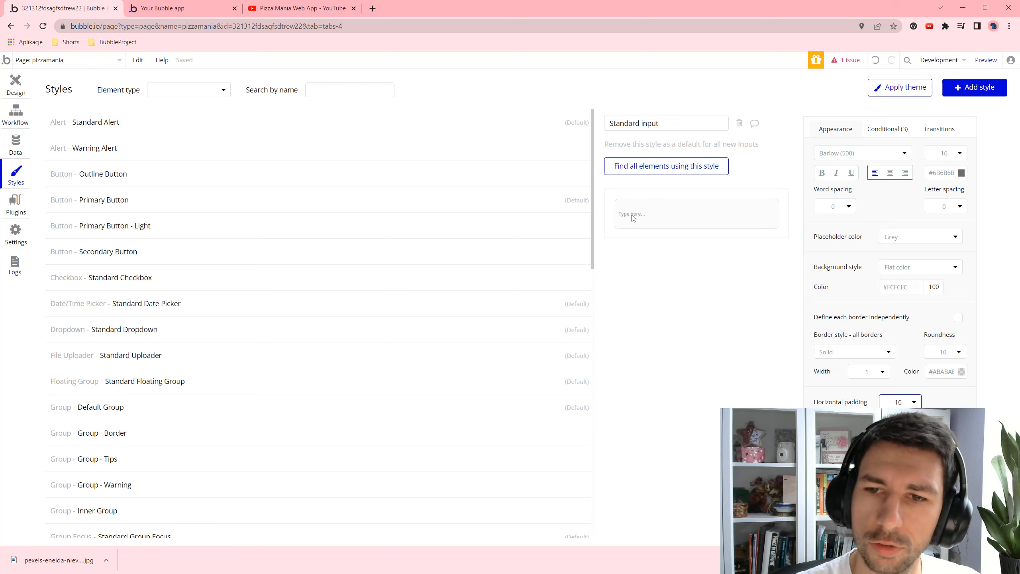
key(BackSpace)
key(BackSpace)
- Finish setting horizontal padding to 20, launch the preview, and close the YouTube tab
text(20)
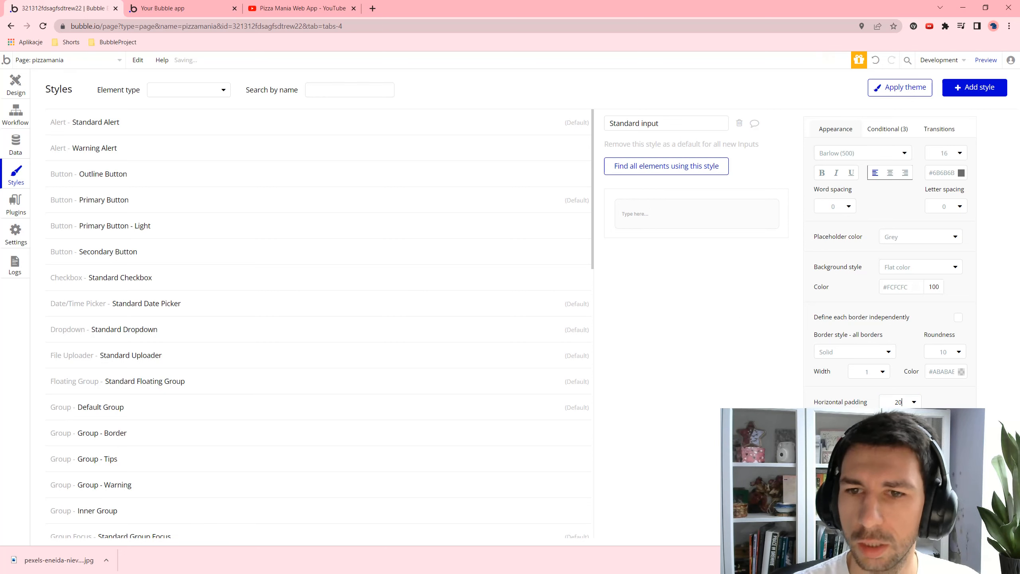
click(986, 60)
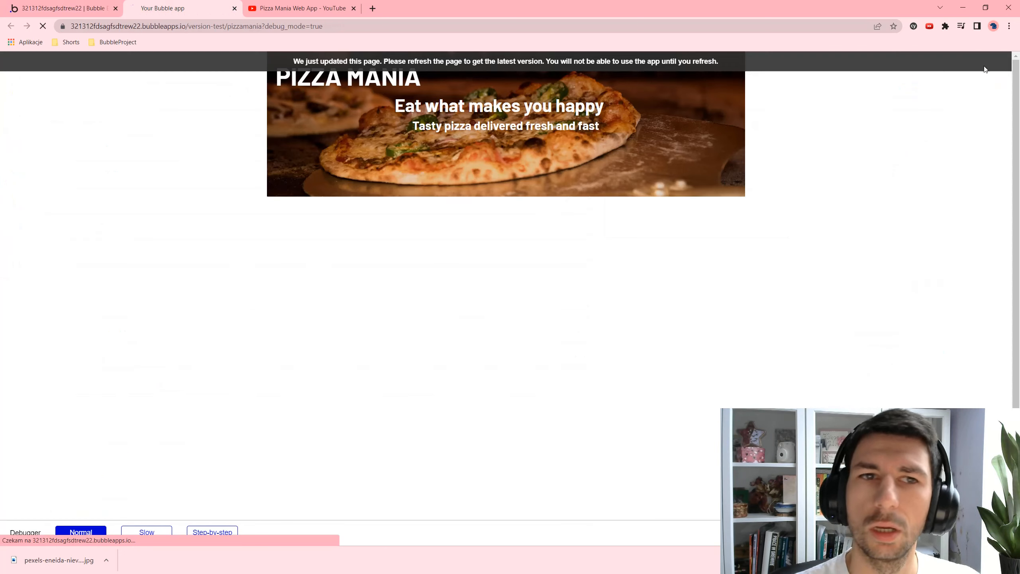
click(60, 8)
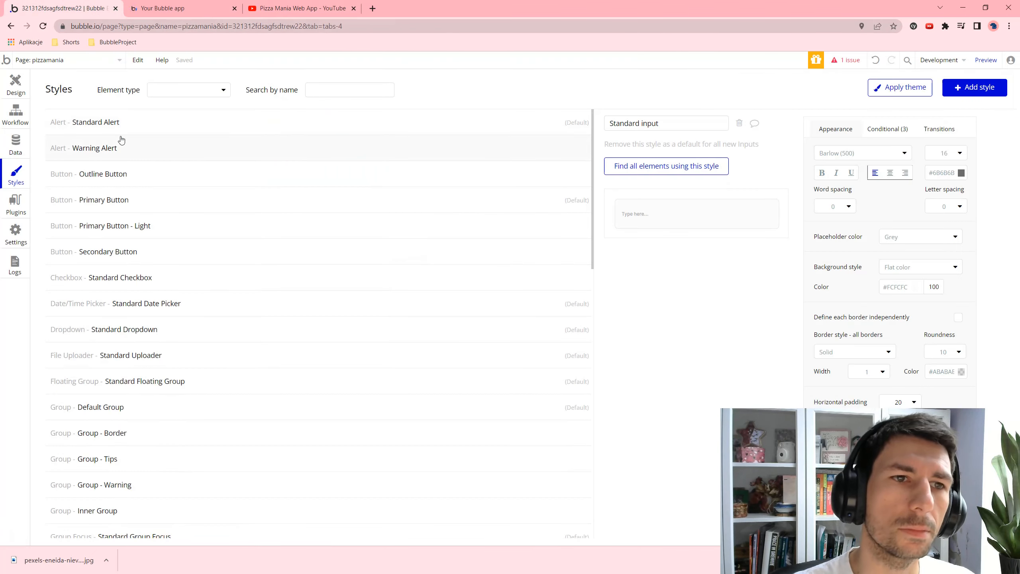
click(181, 8)
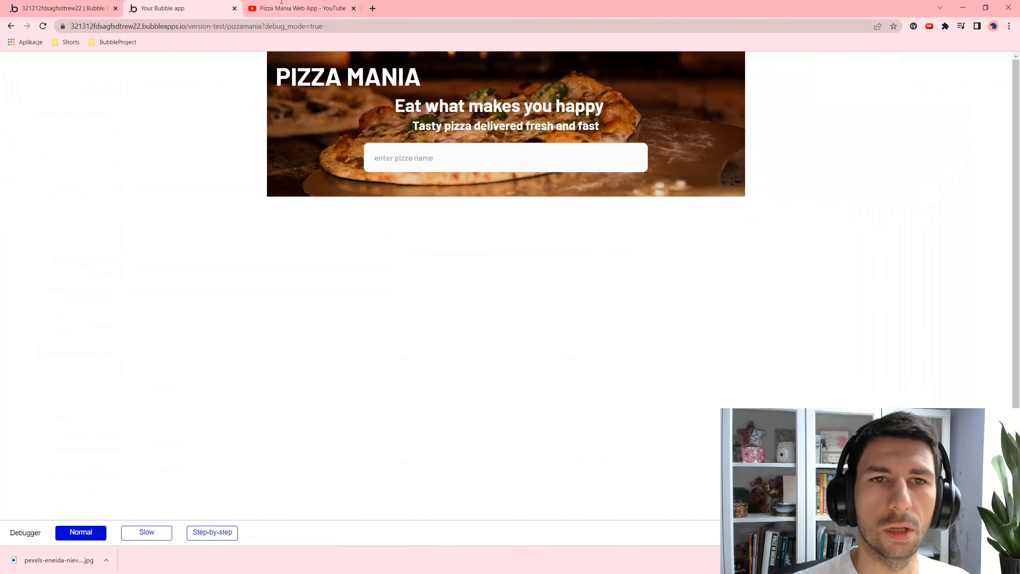
click(354, 7)
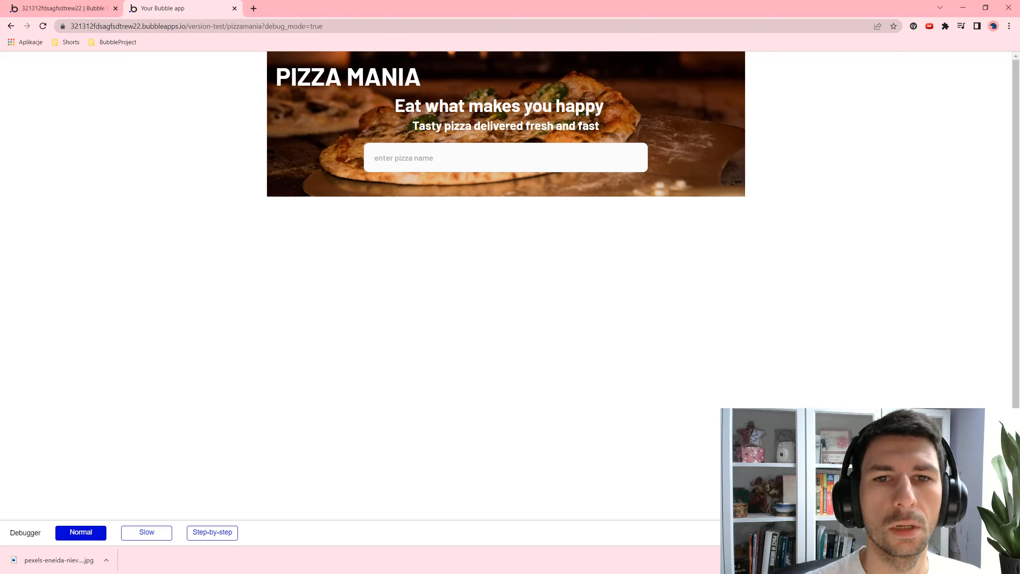
- Test the pizza name field with sample text until it reads hawajska, then return to the editor
click(415, 154)
text(asdada)
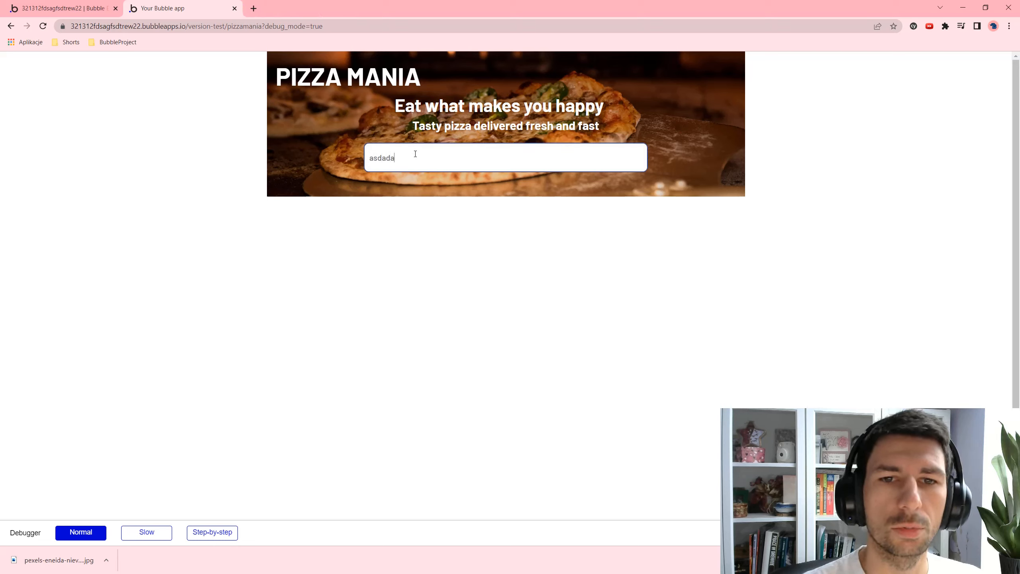
key(ctrl+a)
text(h)
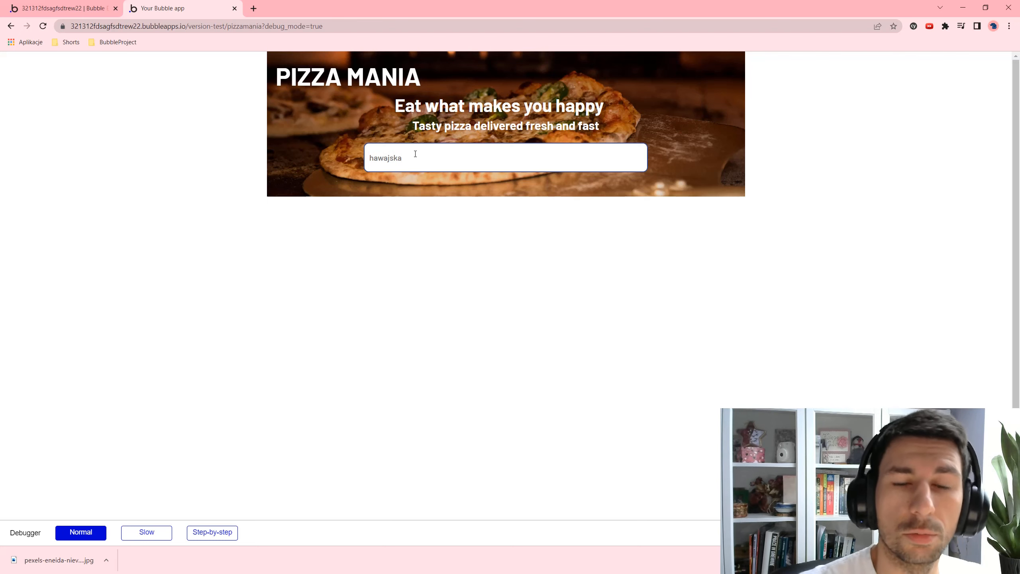
click(487, 200)
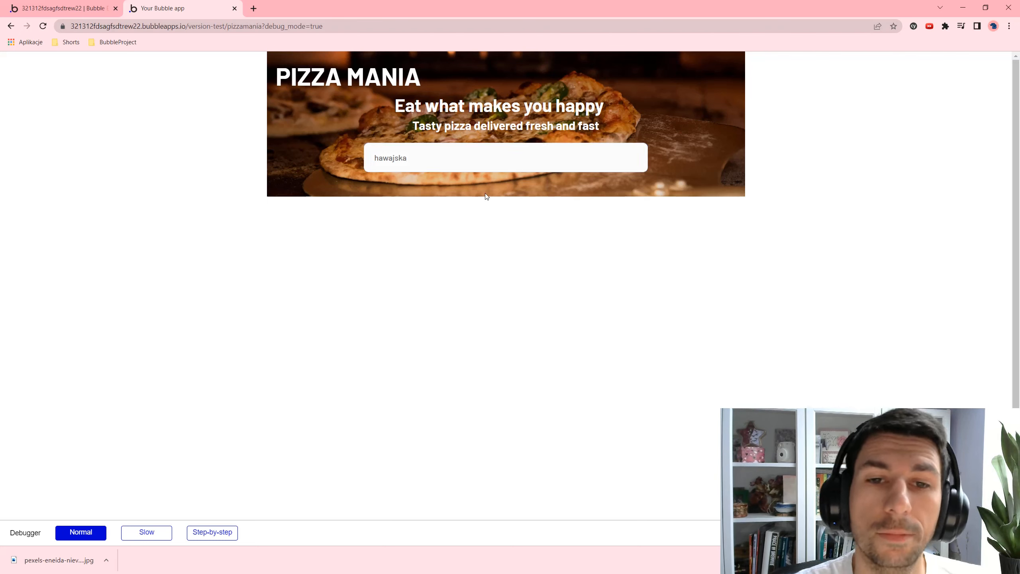
click(431, 150)
click(470, 203)
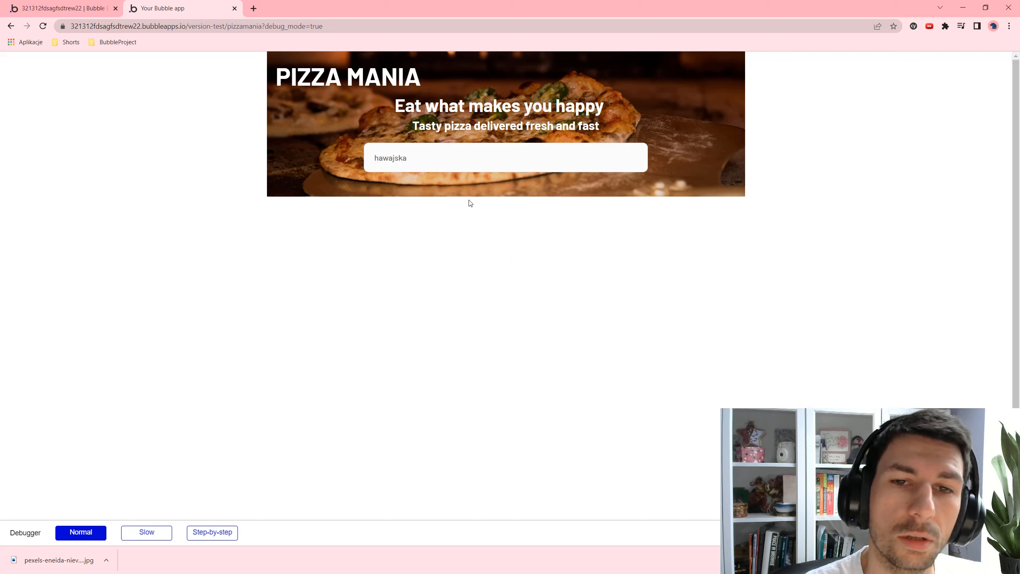
click(409, 165)
drag(404, 159, 385, 164)
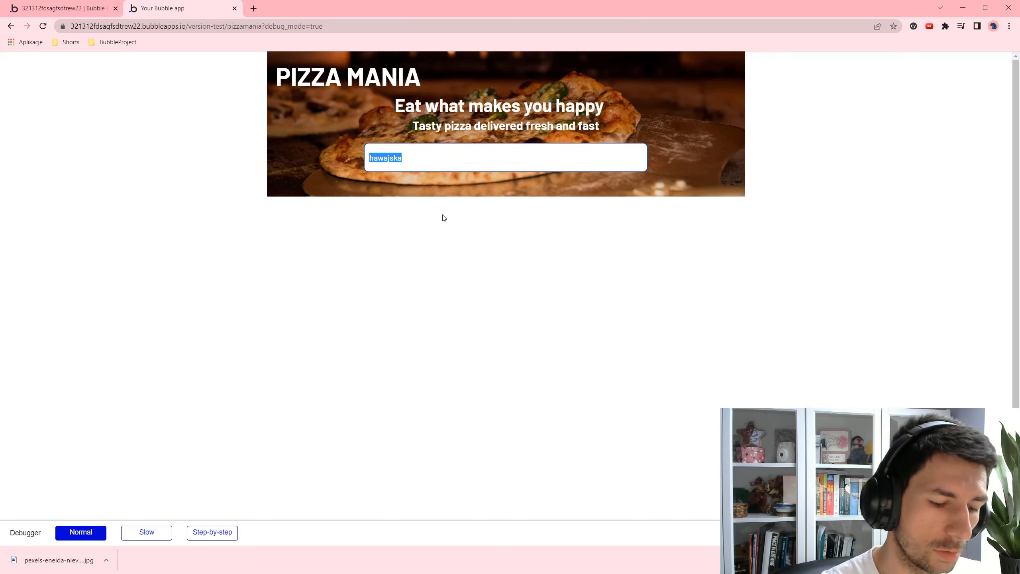
text(haw)
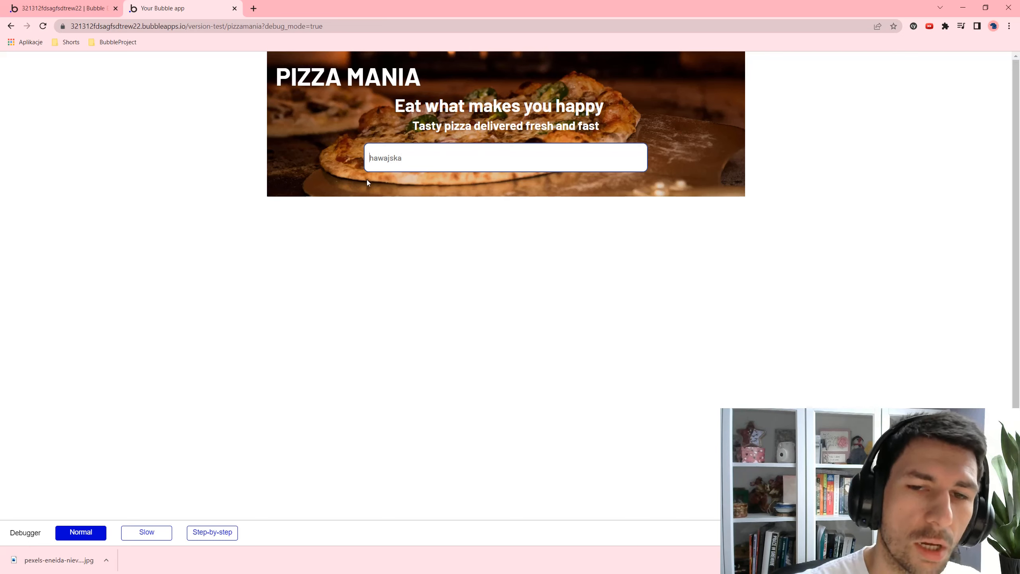
key(Tab)
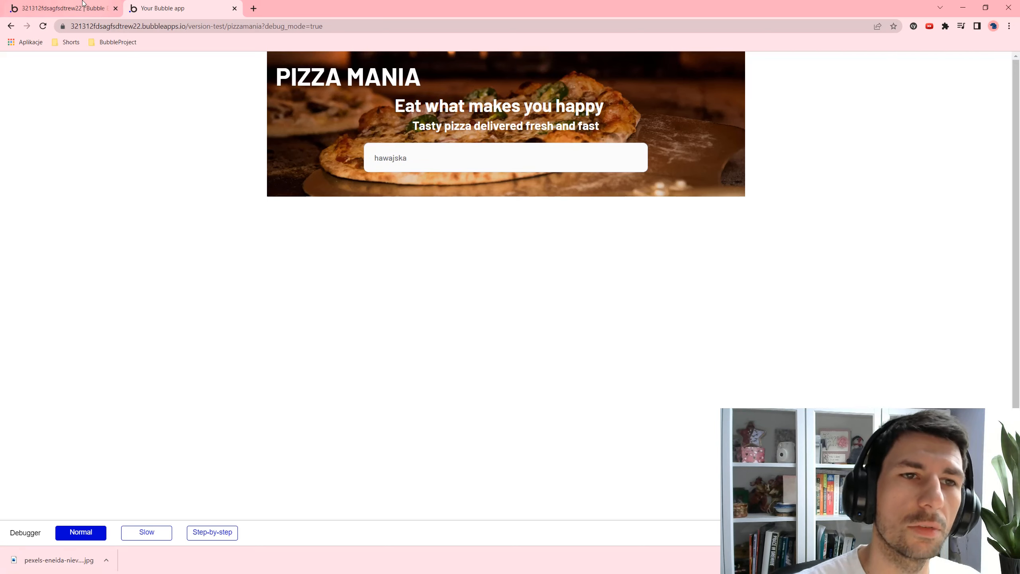
click(64, 8)
- Set the Standard input's hovered and focused horizontal padding to 20 and preview the app
click(896, 134)
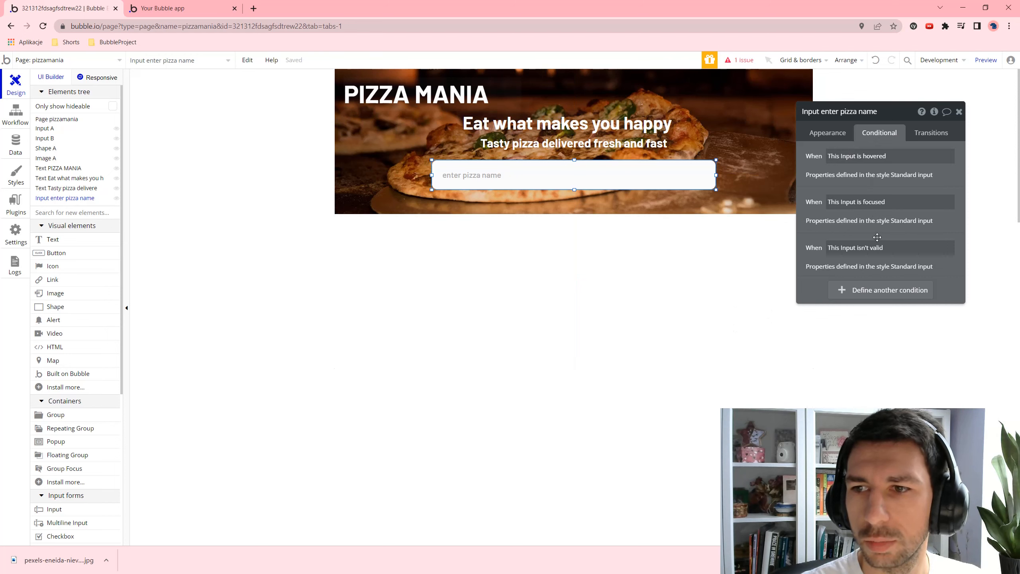
click(828, 133)
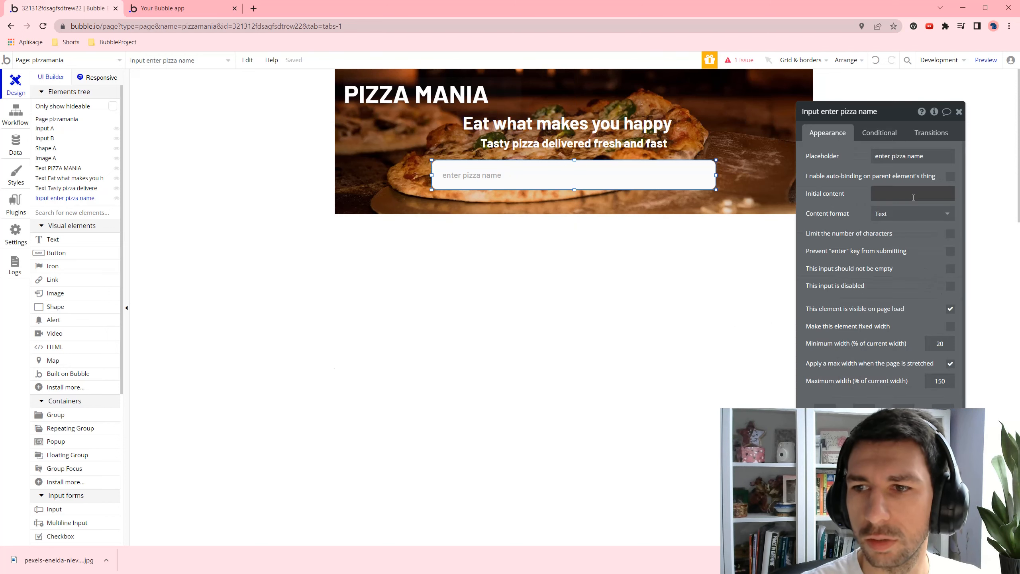
click(911, 482)
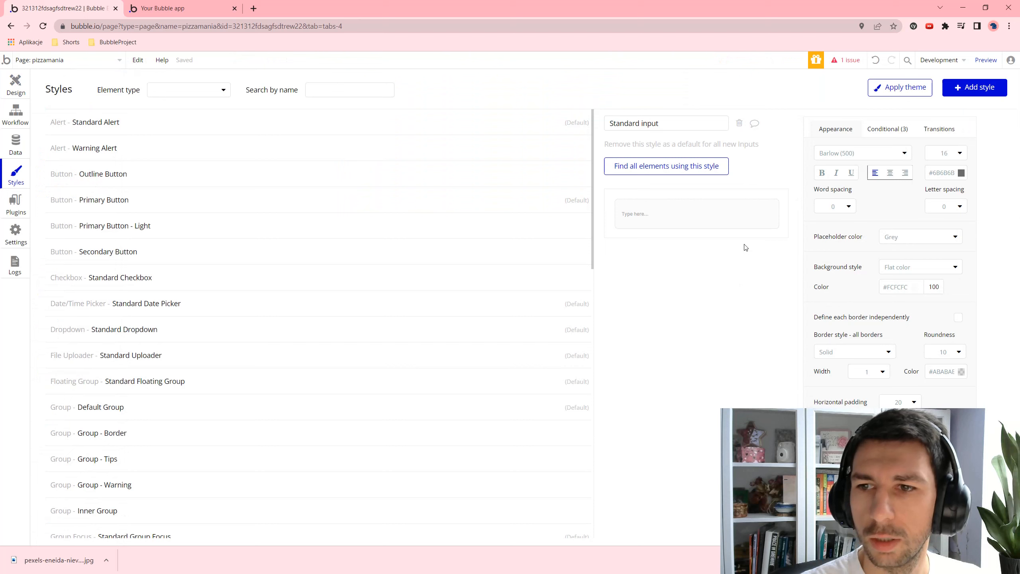
click(867, 129)
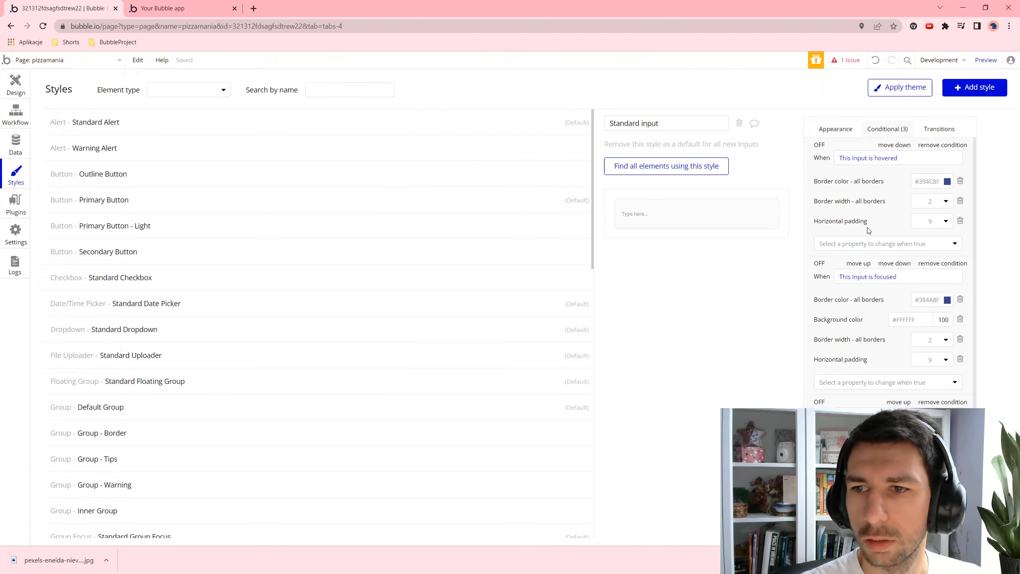
click(926, 221)
click(921, 312)
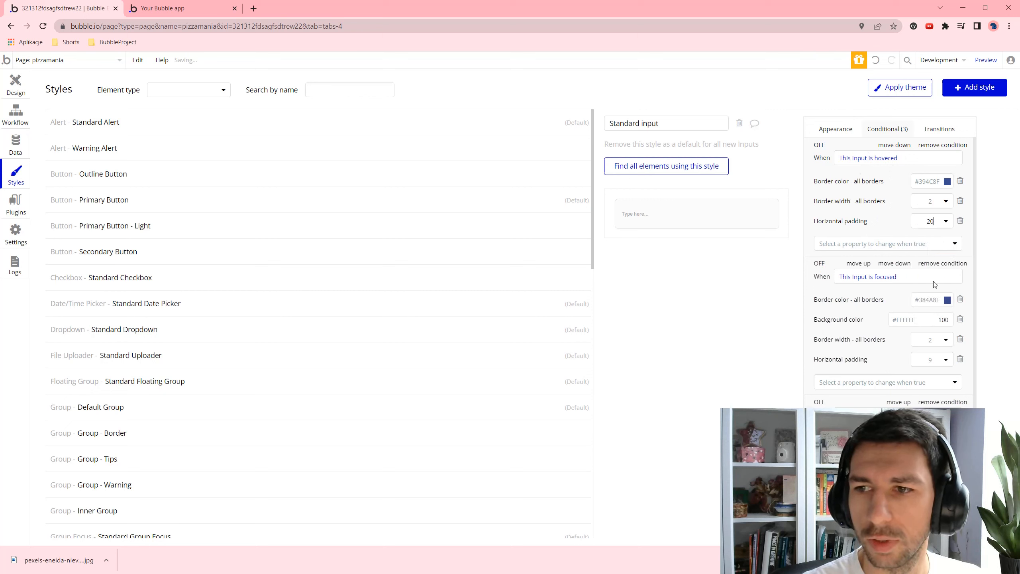
click(948, 358)
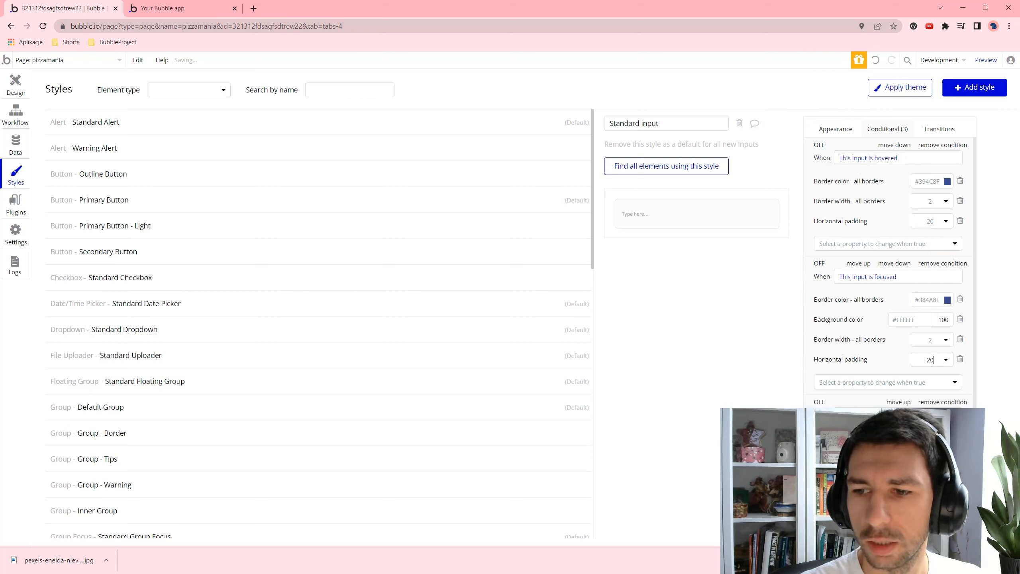
click(919, 450)
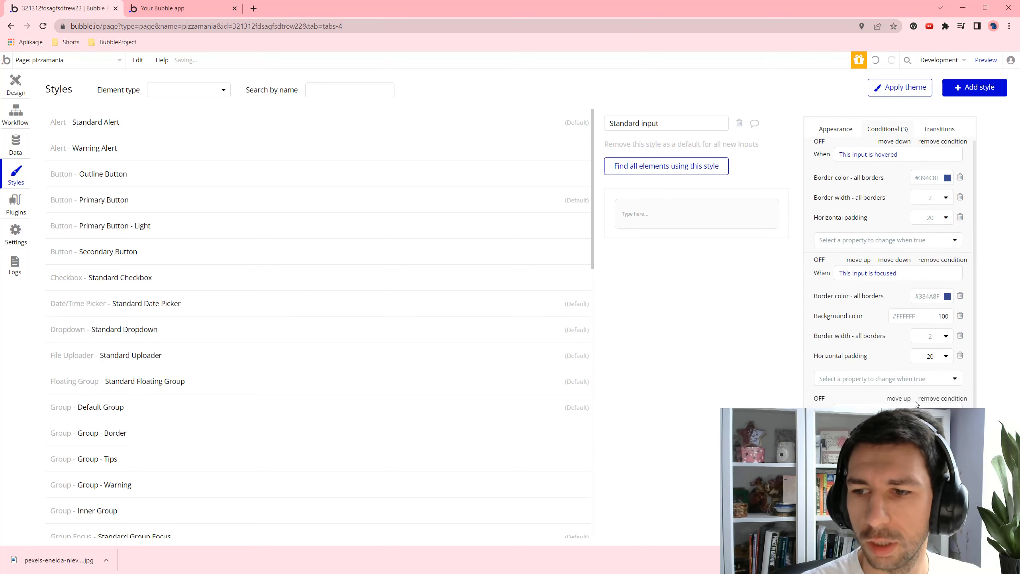
click(986, 60)
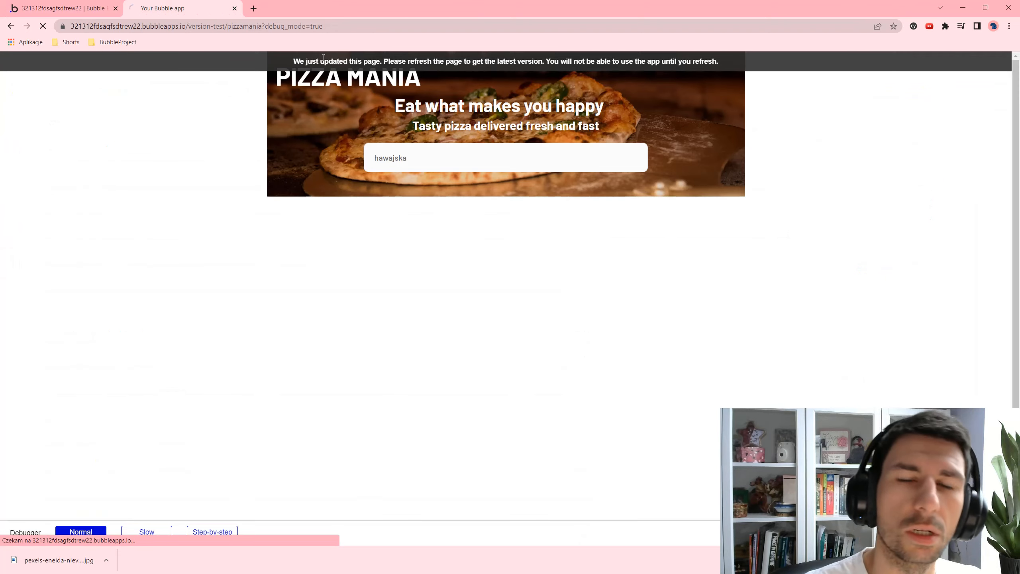
click(405, 158)
text(hawajsa)
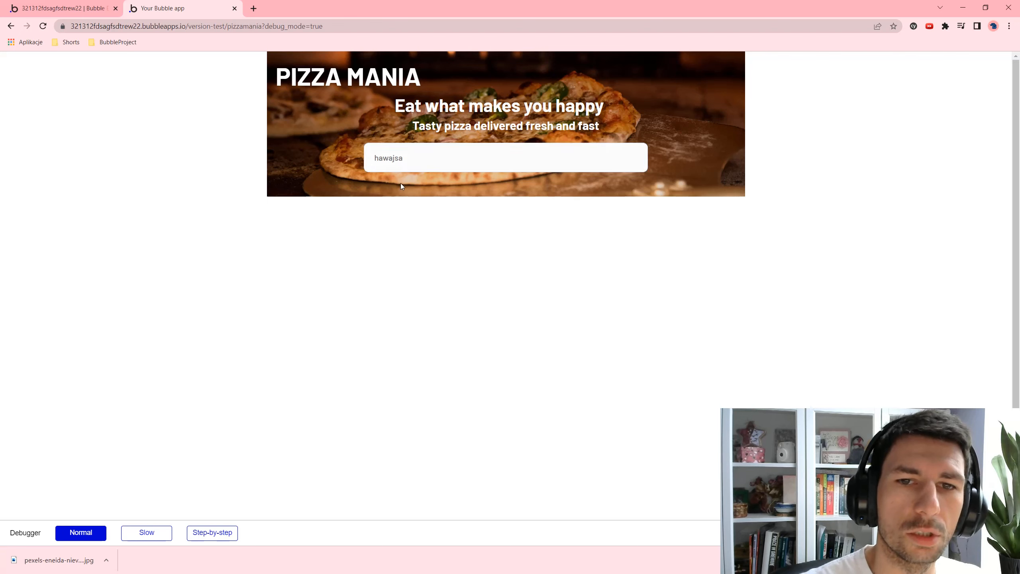
key(ctrl+a)
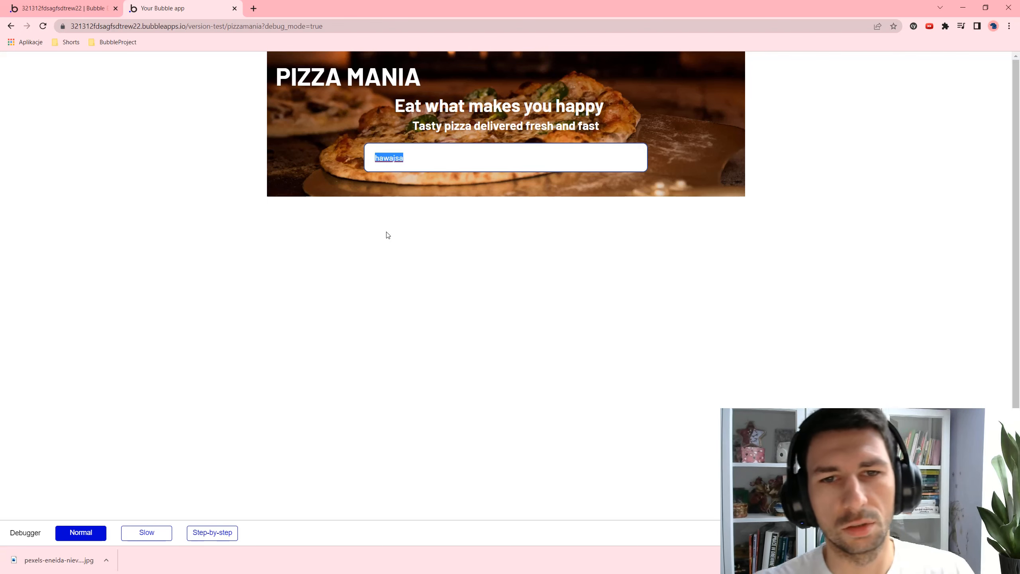
key(BackSpace)
click(460, 281)
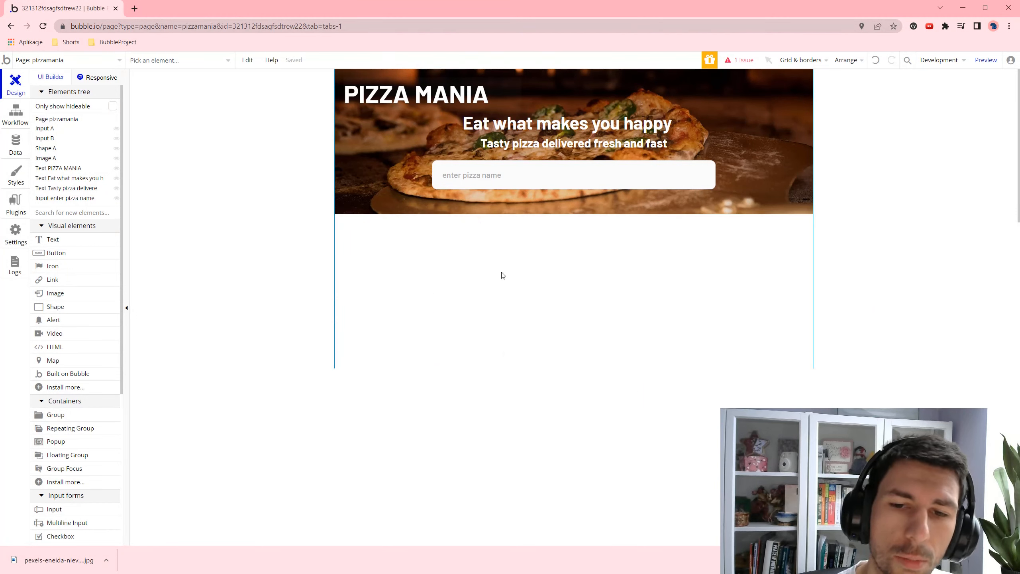
- Change the pizzamania page height from 600 to 1500
double_click(501, 274)
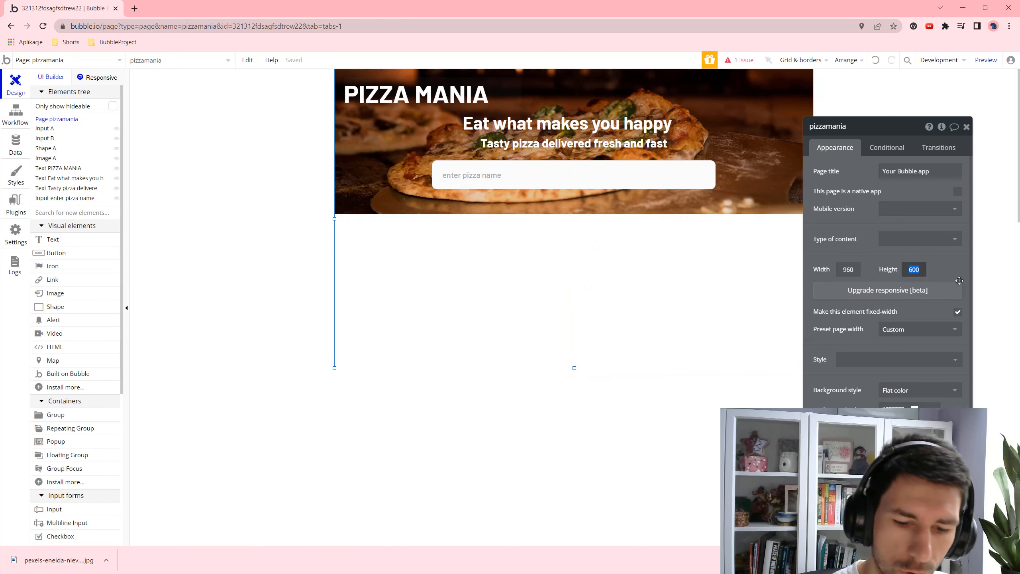
text(1500)
click(763, 348)
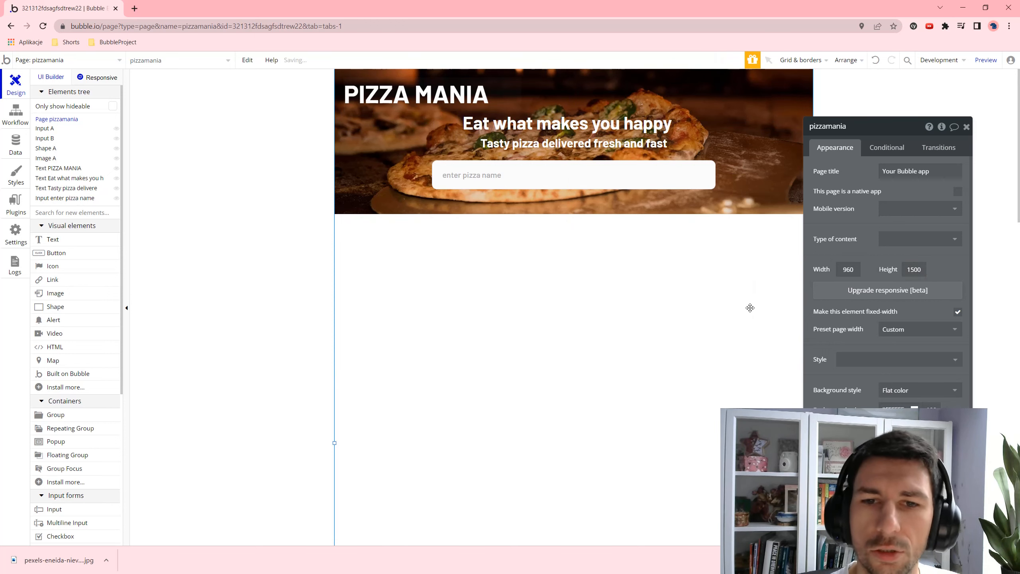
scroll(353, 250, down, 2)
- Draw a repeating group below the header and set its layout to extended vertical scrolling
click(75, 429)
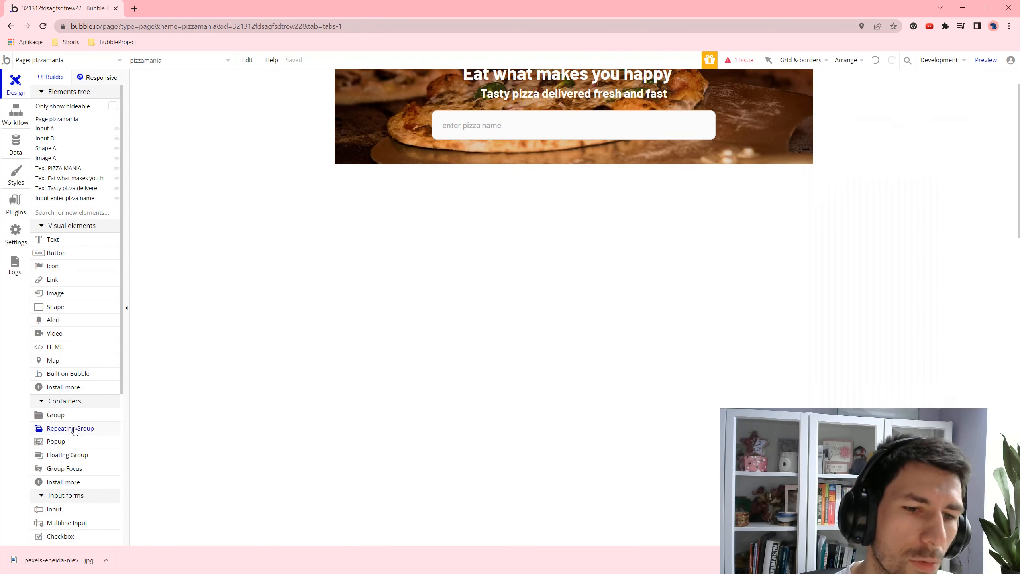
drag(373, 179, 784, 543)
click(915, 223)
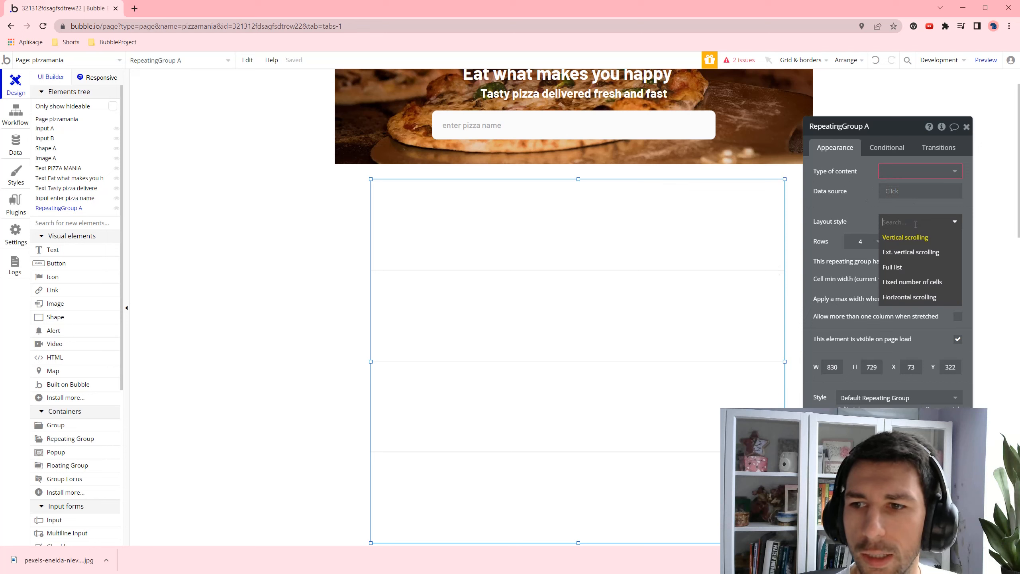
click(917, 251)
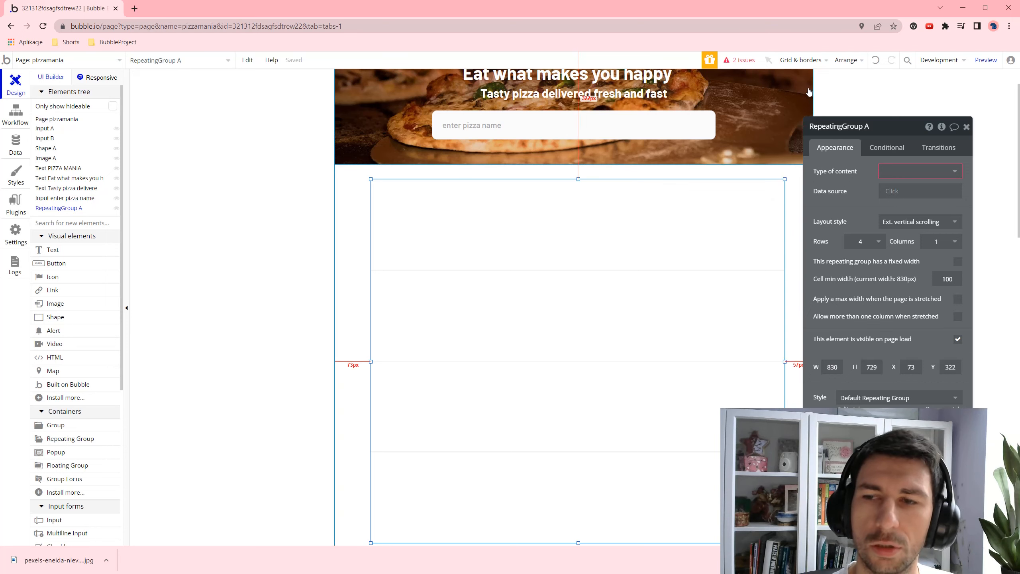
- Stretch the repeating group to 859 px tall and centre it horizontally on the page
scroll(658, 243, down, 5)
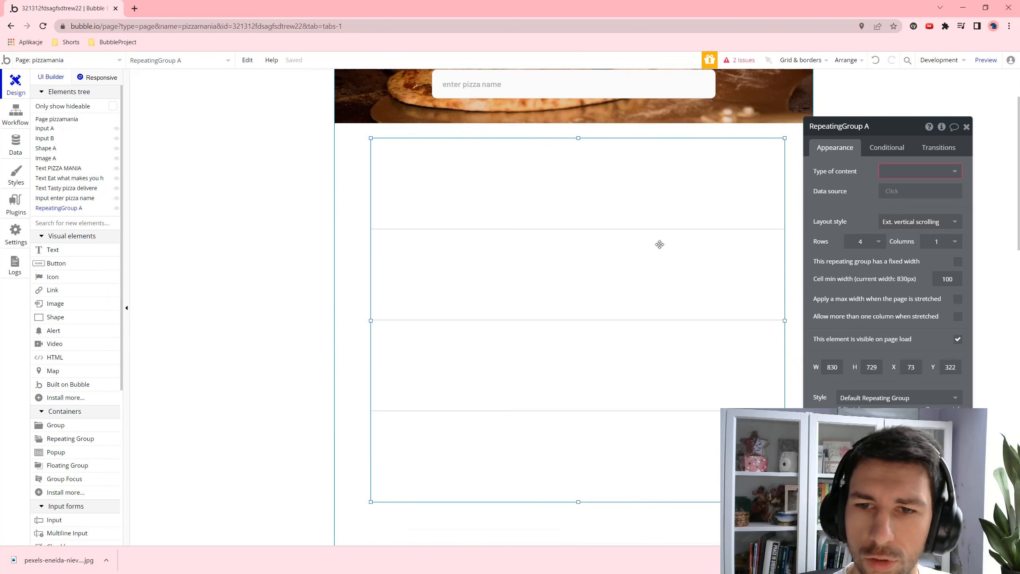
drag(576, 344, 577, 409)
scroll(711, 275, up, 5)
right_click(553, 252)
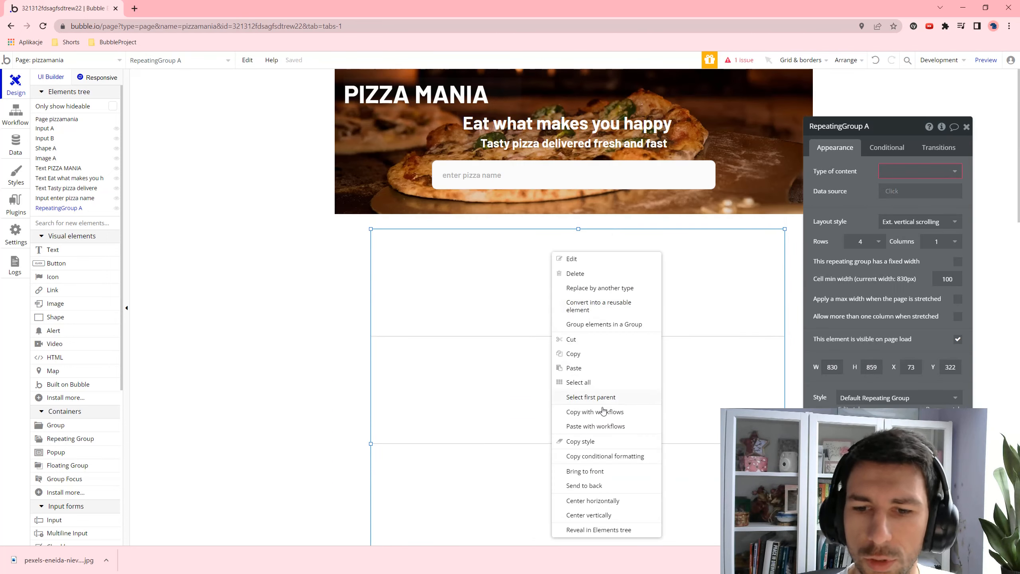
click(585, 501)
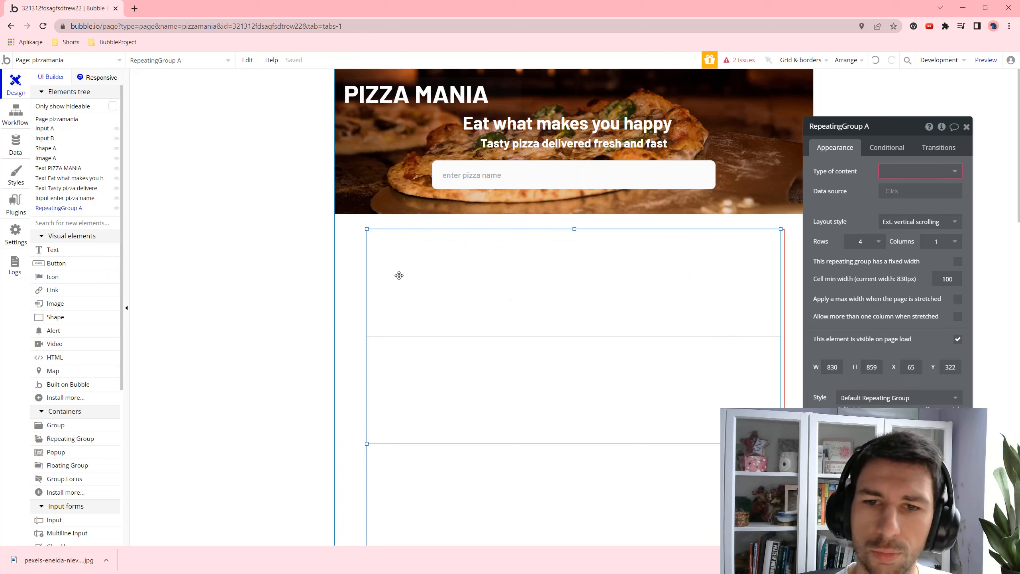
- Draw a 485×189 grey shape in the repeating group's first cell, centred vertically
click(55, 316)
drag(368, 235, 609, 329)
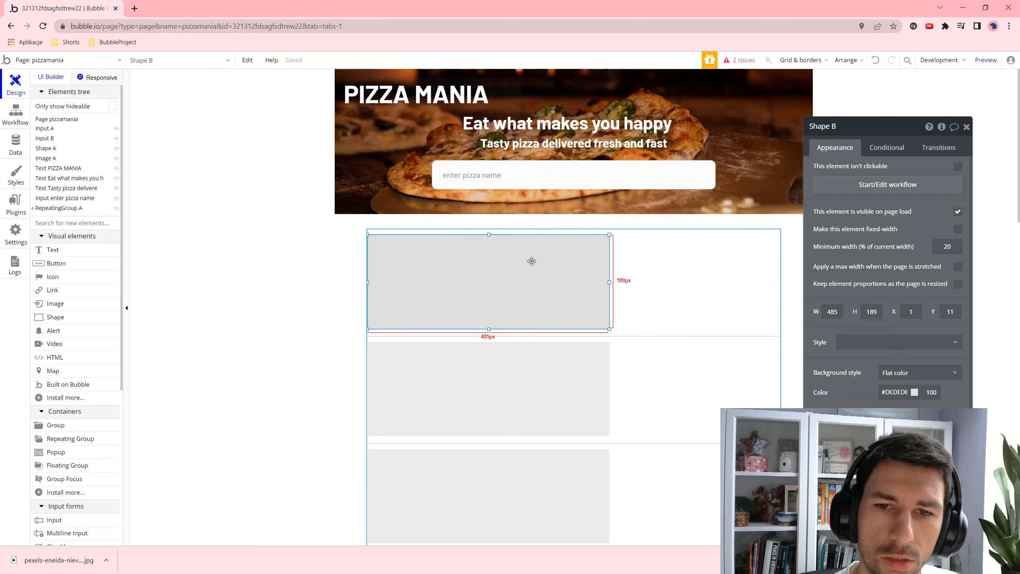
drag(432, 293, 434, 295)
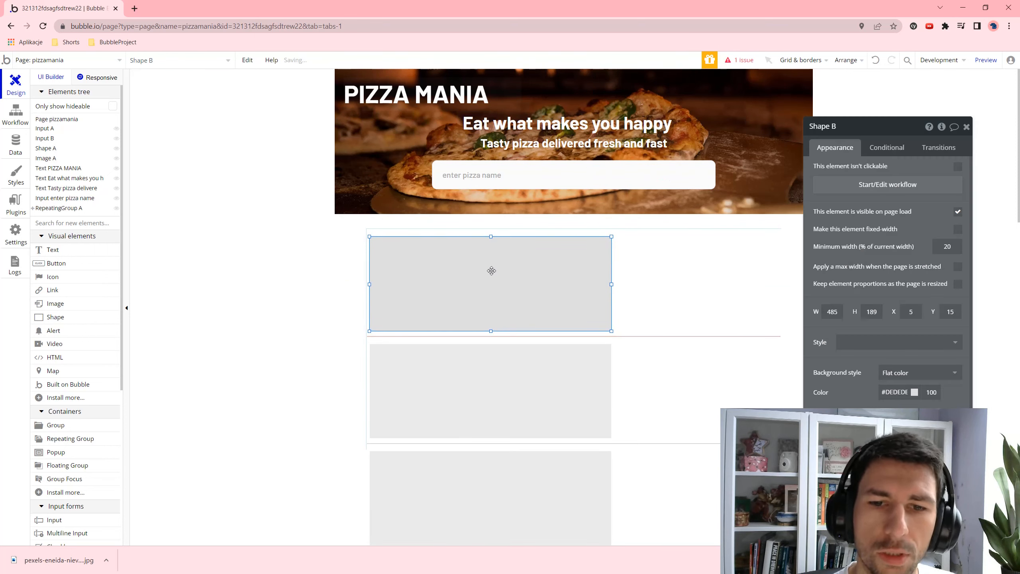
scroll(592, 432, down, 3)
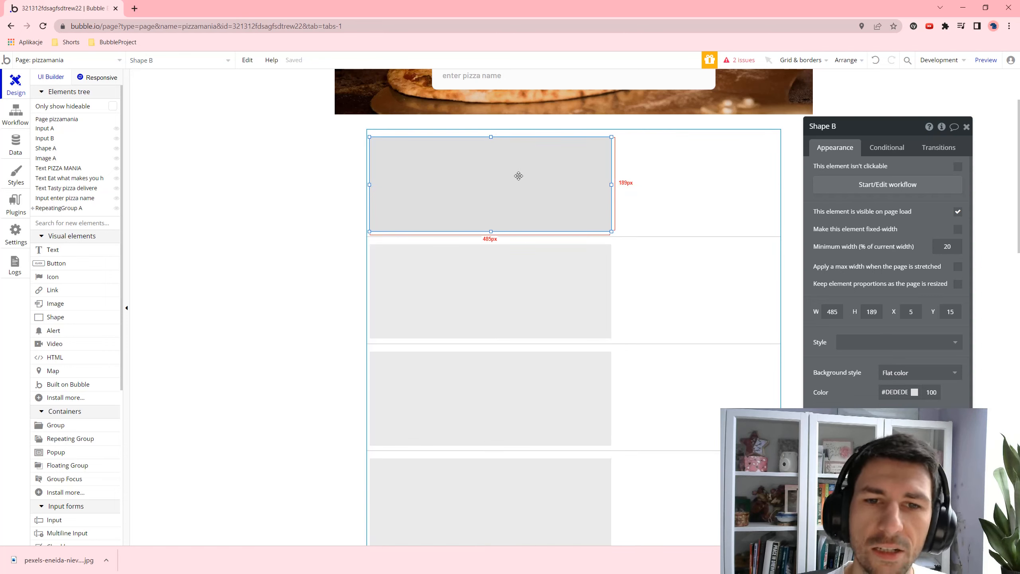
right_click(480, 184)
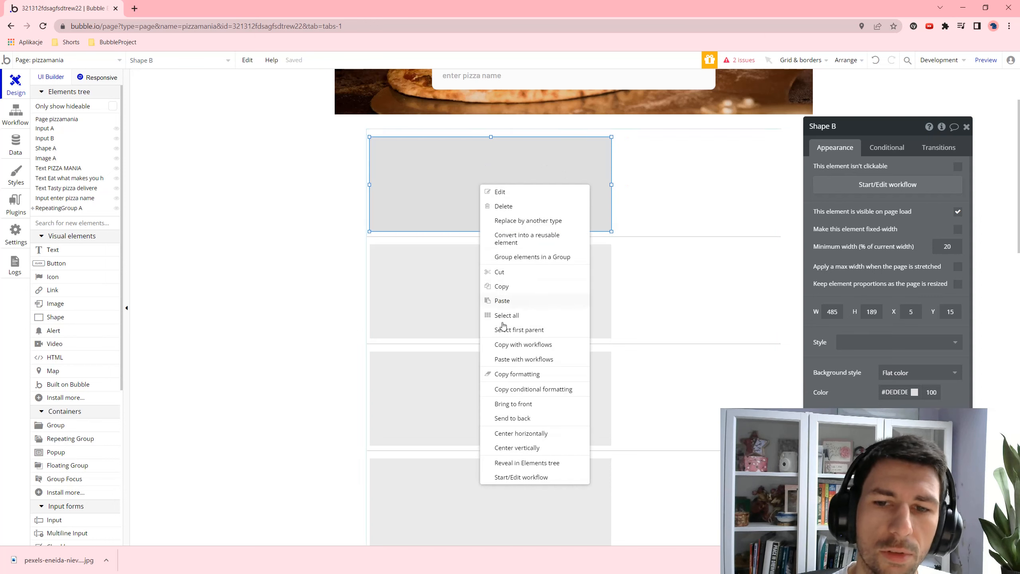
click(521, 448)
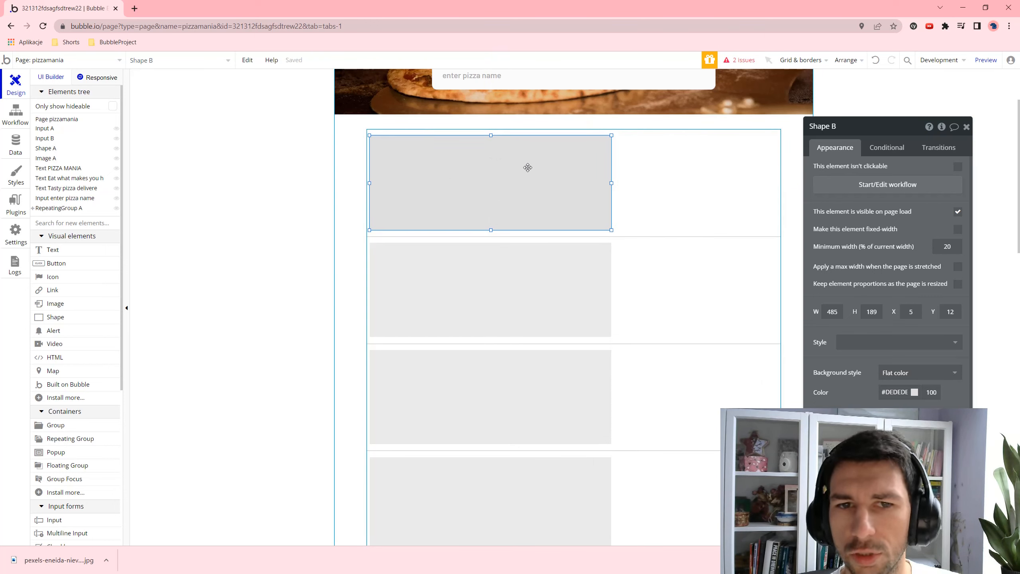
scroll(907, 314, down, 2)
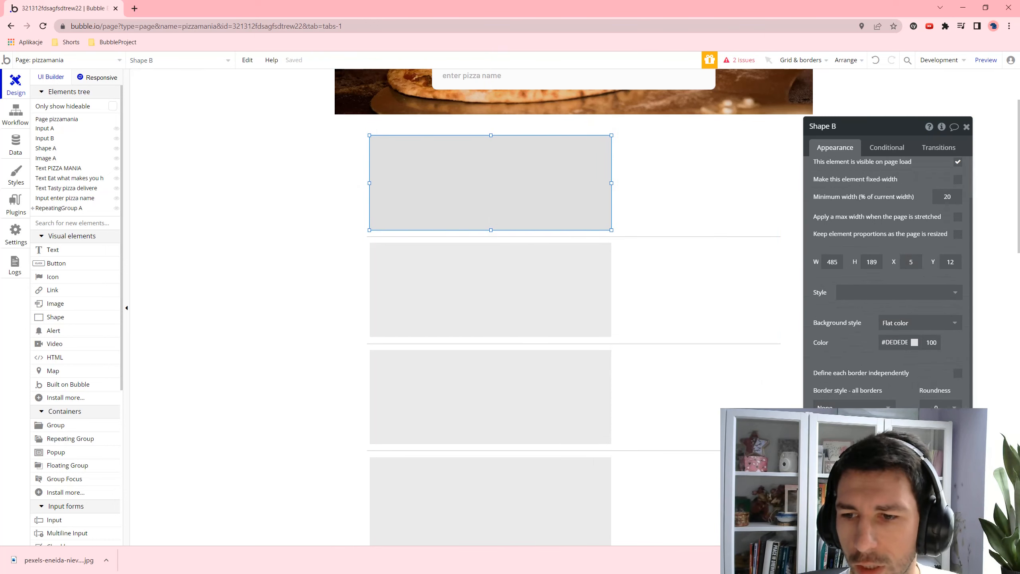
scroll(924, 362, down, 1)
- Round the shape's corners to 10 and leave it with no border
click(937, 380)
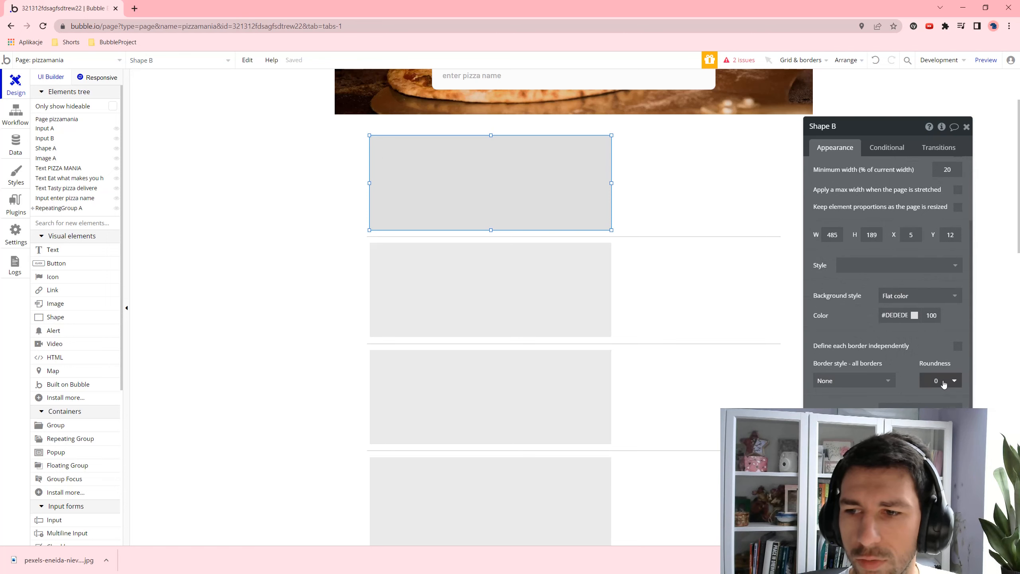
click(942, 452)
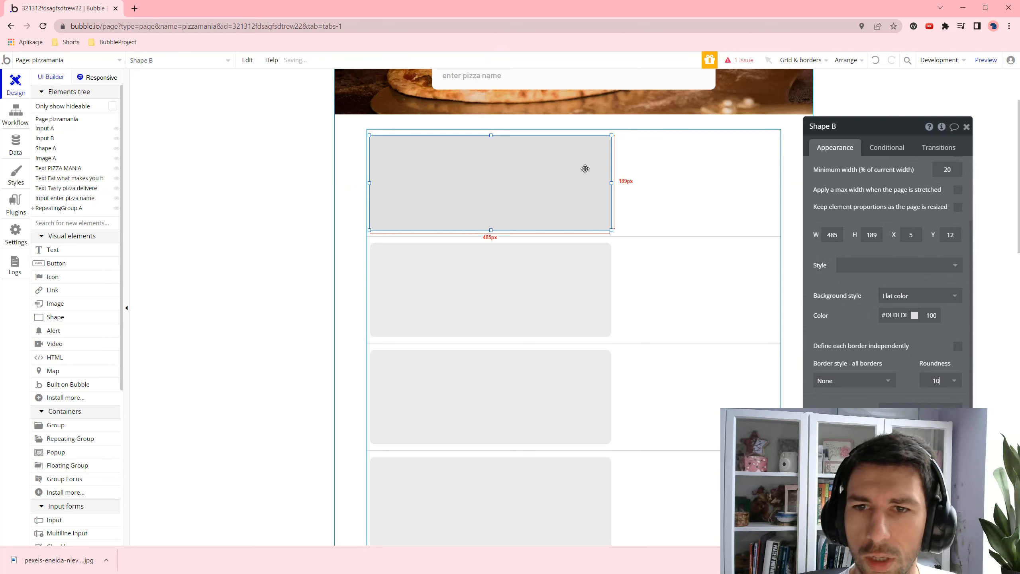
click(852, 381)
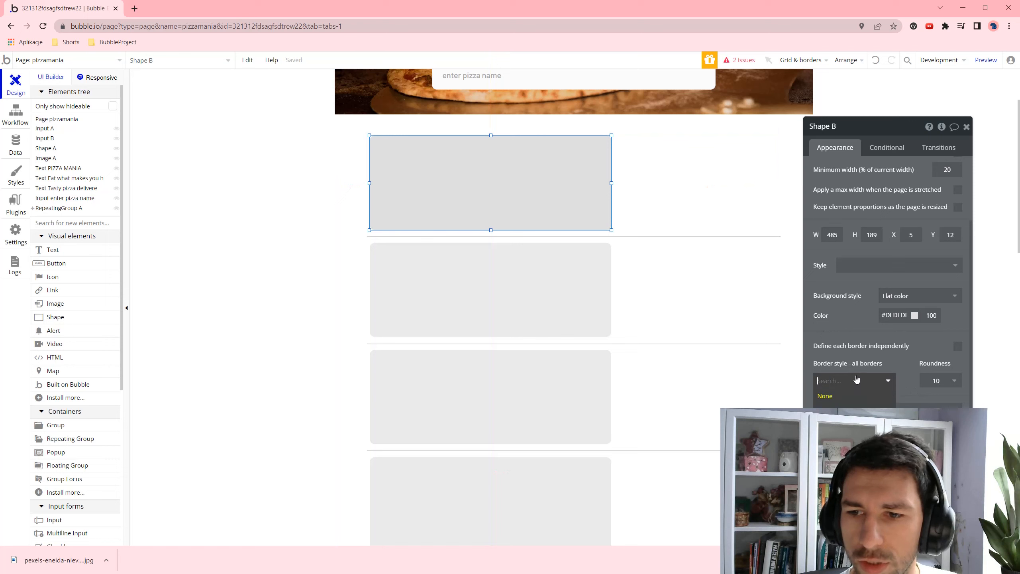
click(827, 403)
click(866, 387)
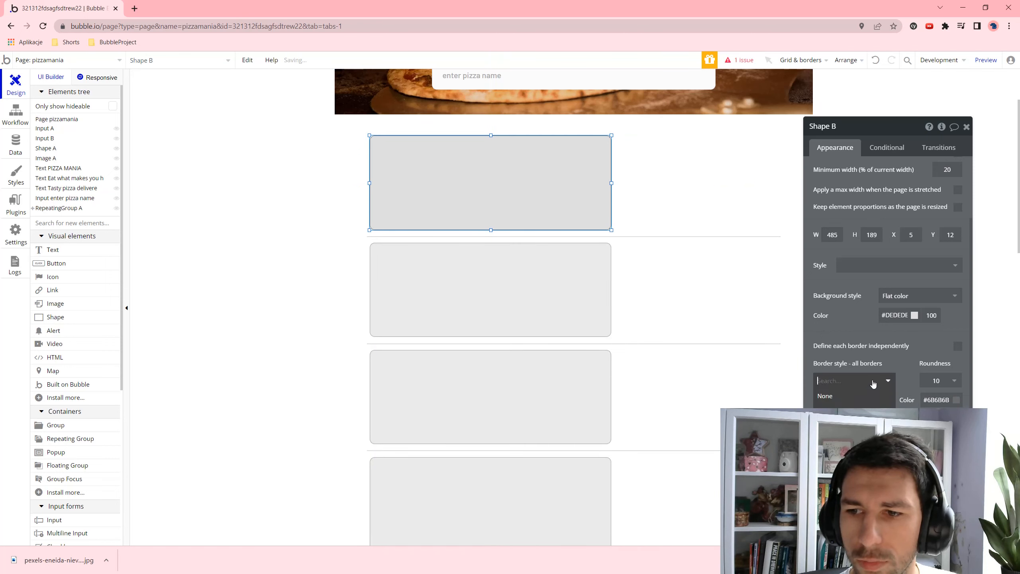
click(860, 392)
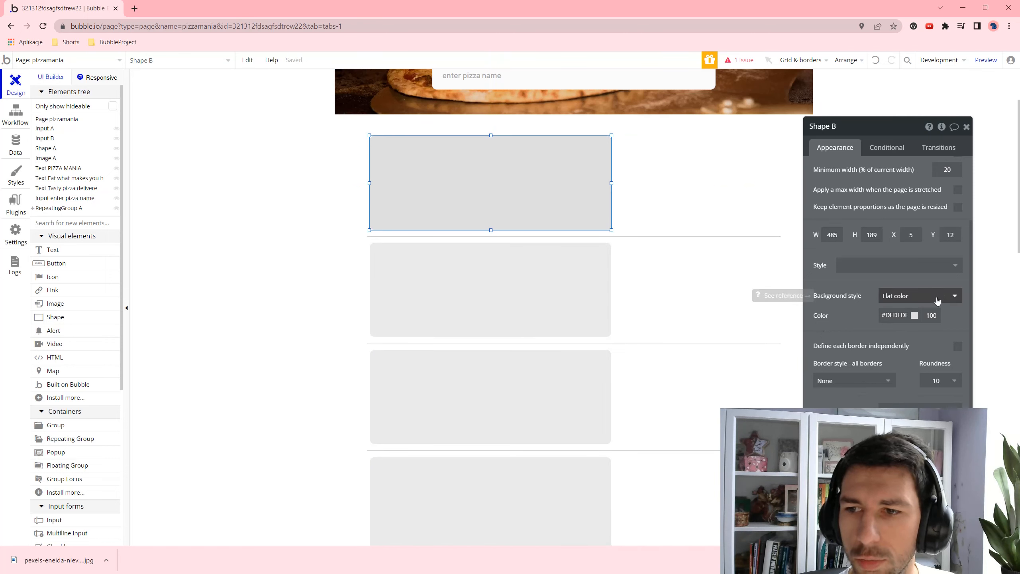
- Fill the shape with cyan #03B4C6 and give it an outset shadow
click(915, 315)
click(887, 403)
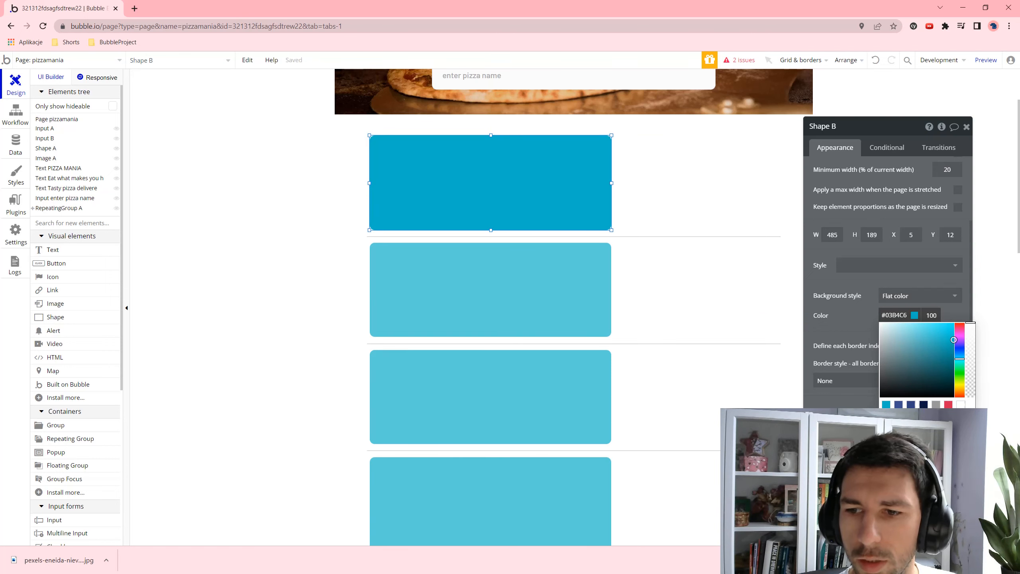
click(857, 414)
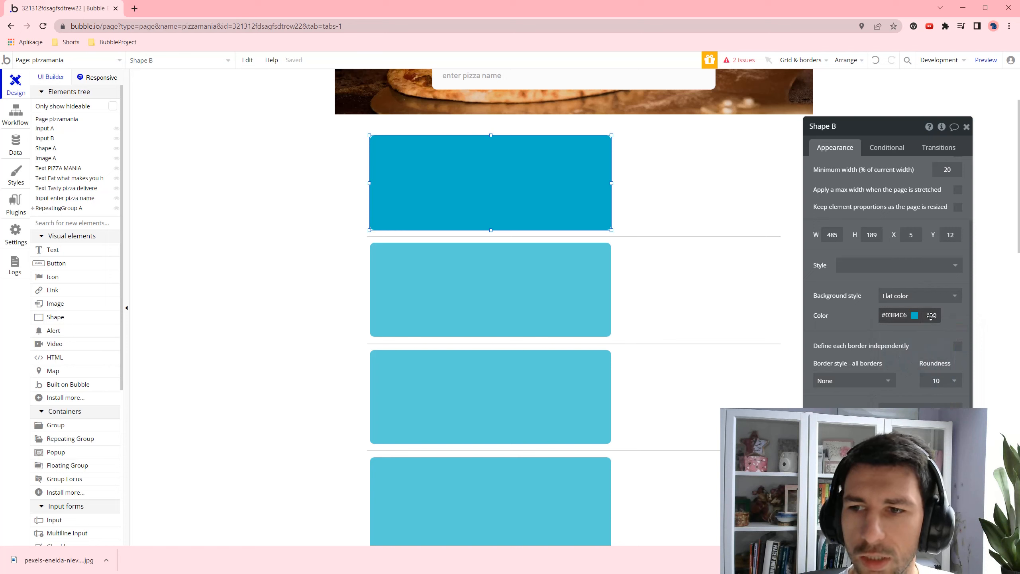
scroll(895, 357, up, 1)
scroll(895, 357, down, 1)
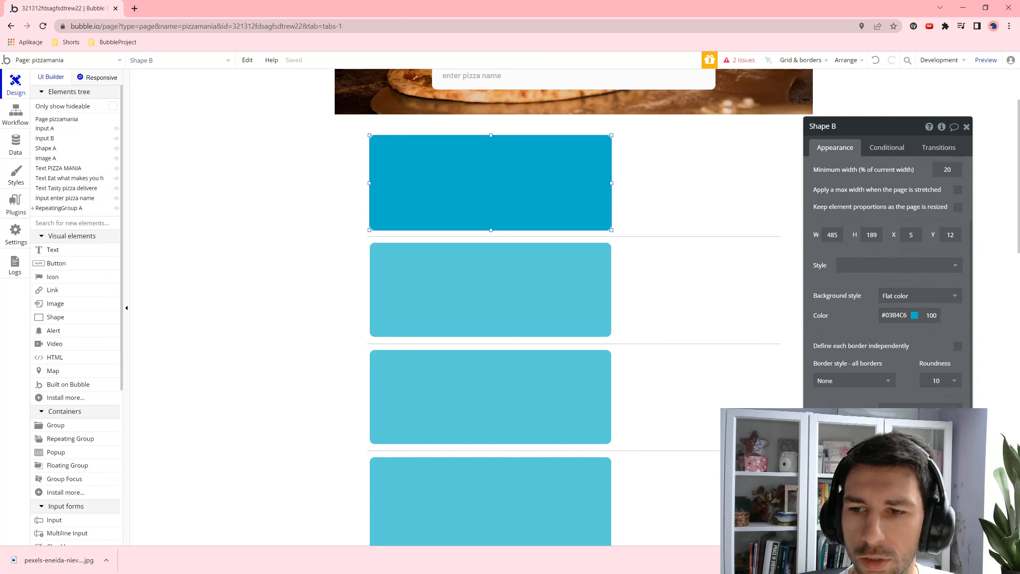
click(902, 442)
scroll(901, 388, down, 2)
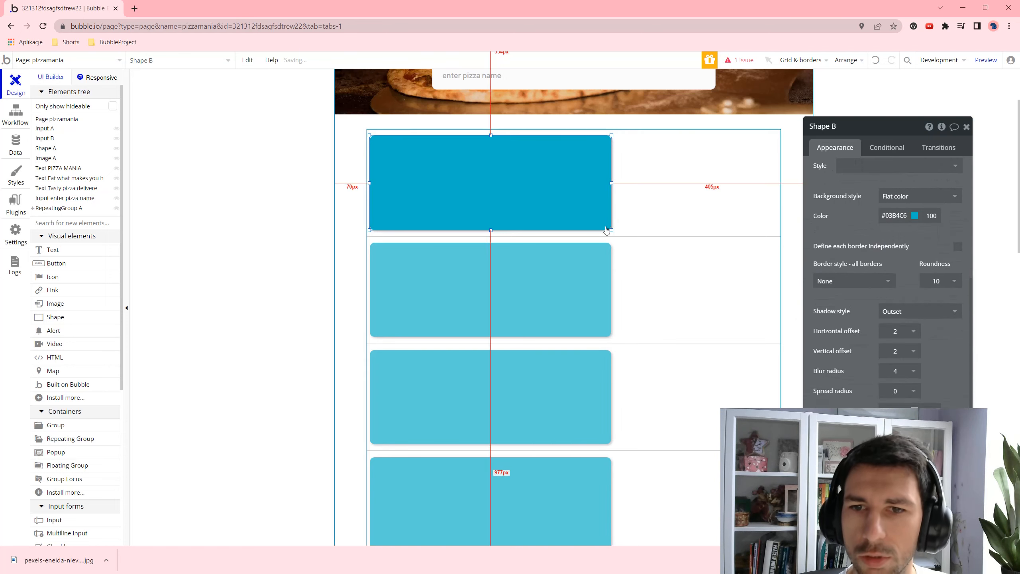
- Narrow the first card shape to 446 px wide
click(703, 188)
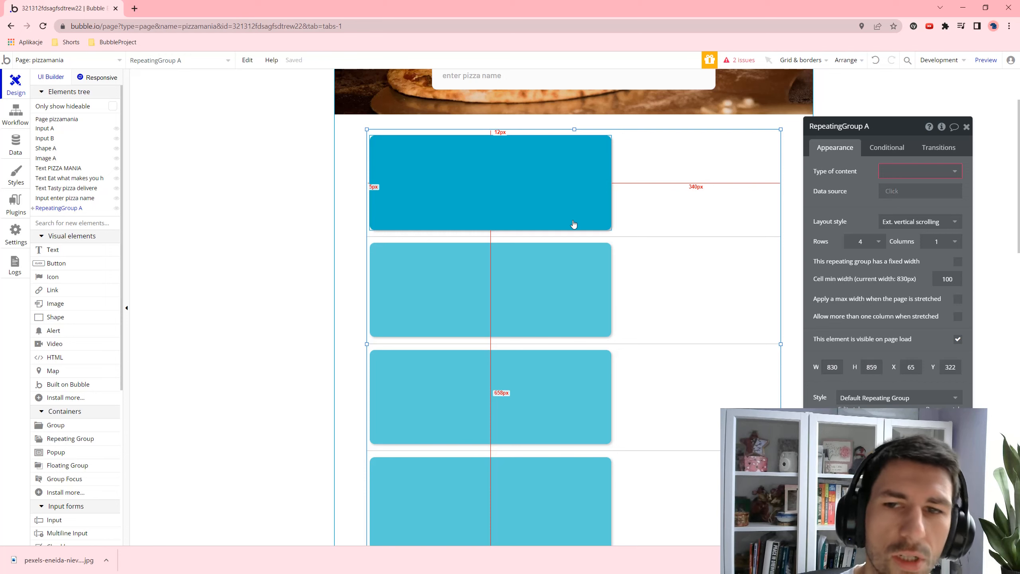
scroll(562, 192, up, 3)
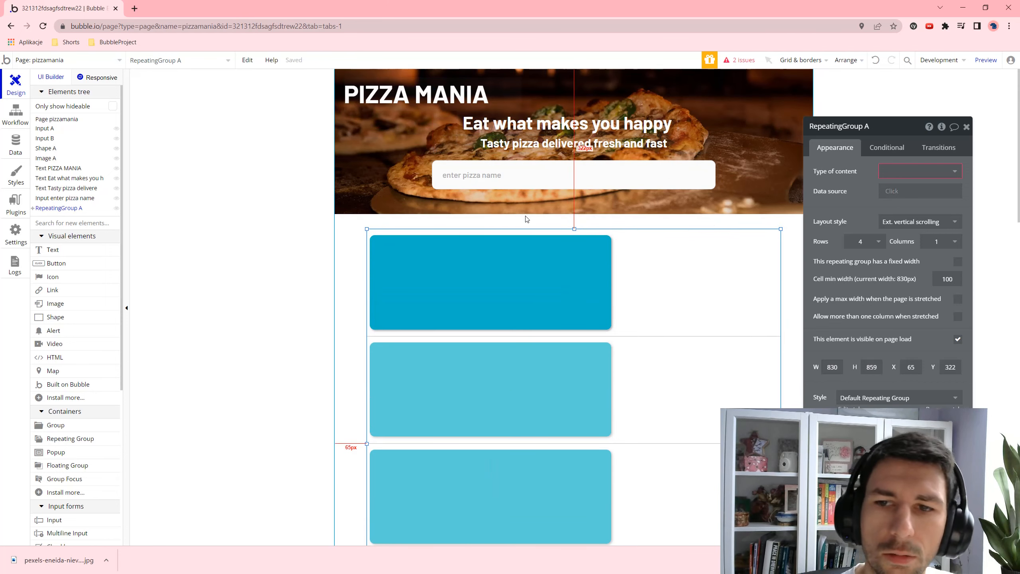
right_click(527, 219)
click(637, 252)
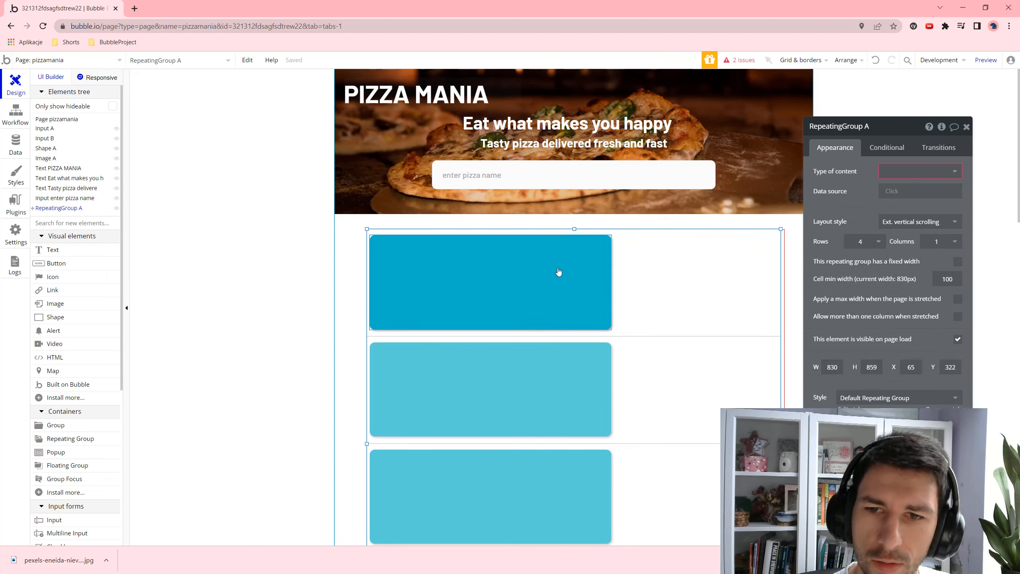
click(601, 269)
drag(610, 283, 593, 283)
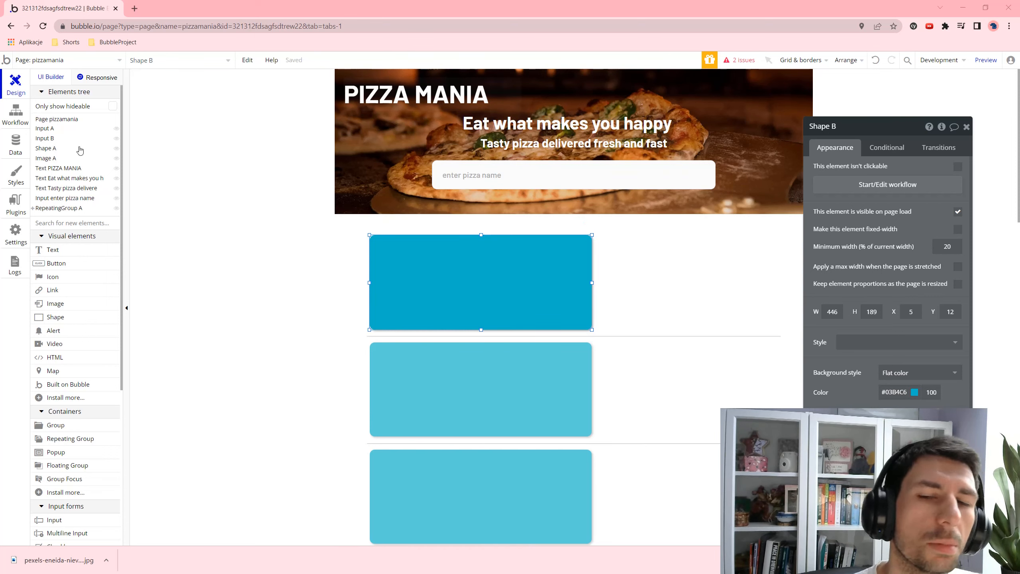
- Create a new data type named Pizza
mouse_move(80, 150)
click(15, 146)
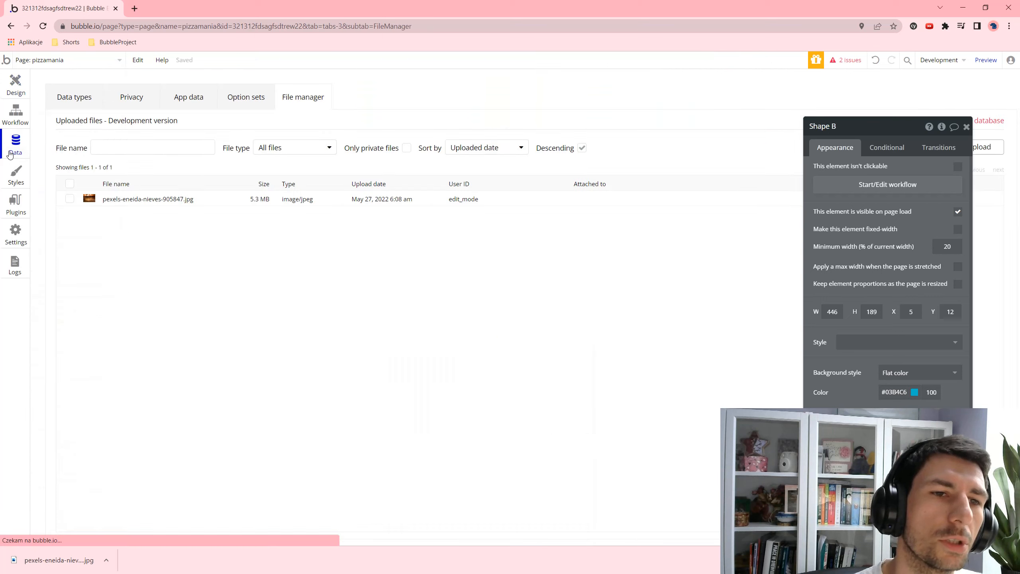
click(71, 100)
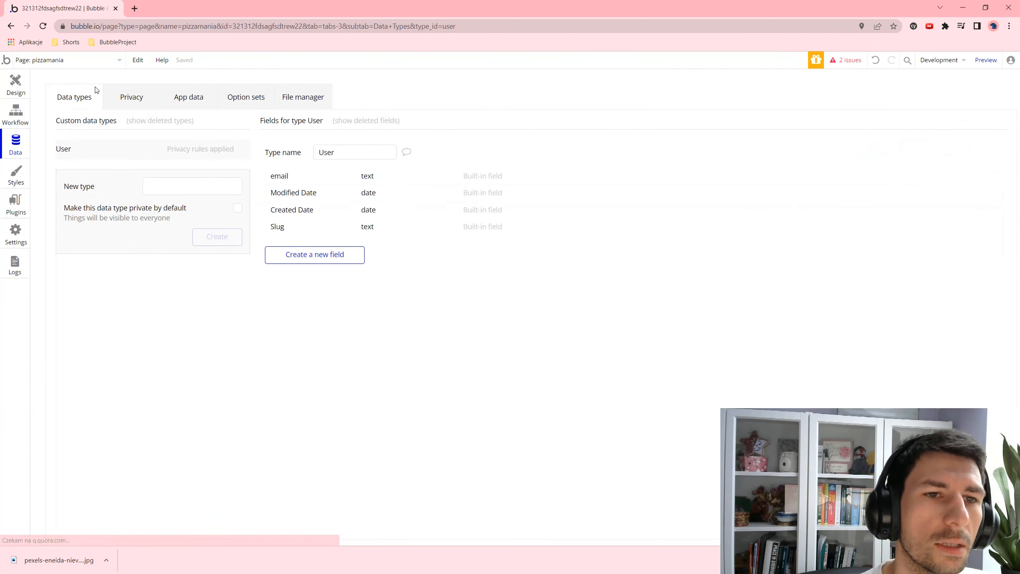
click(177, 191)
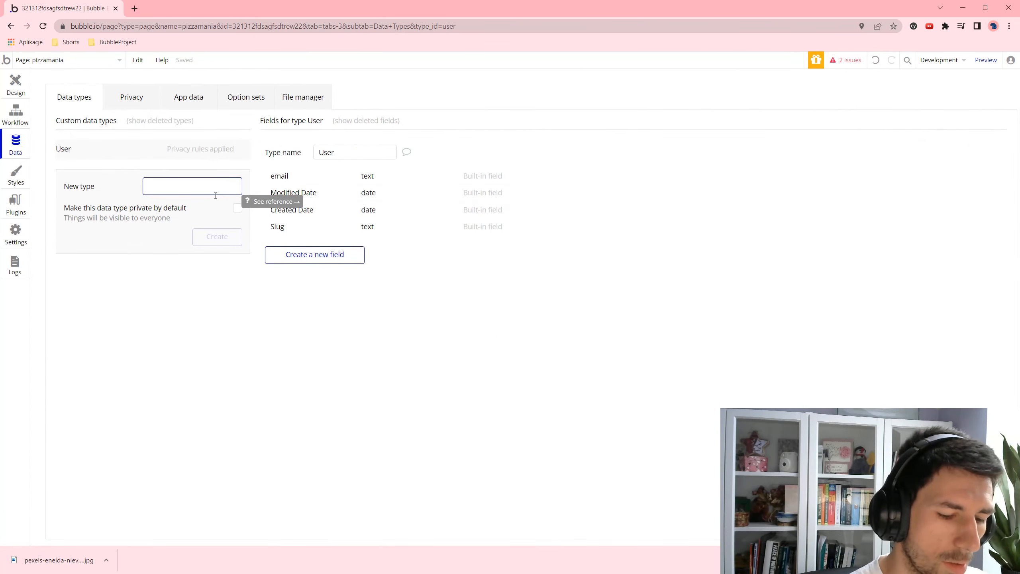
text(p)
key(BackSpace)
text(Pizza)
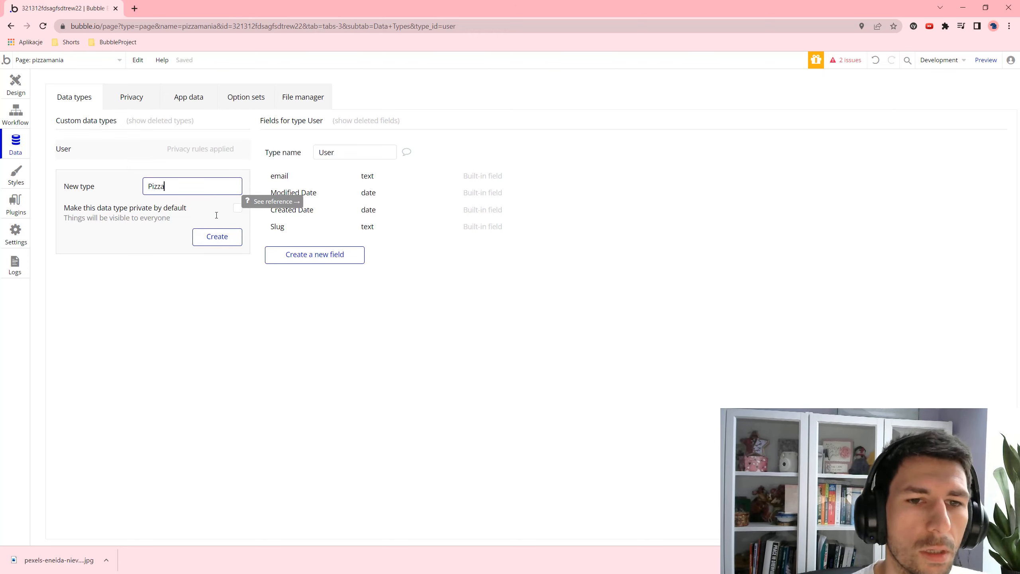
click(217, 237)
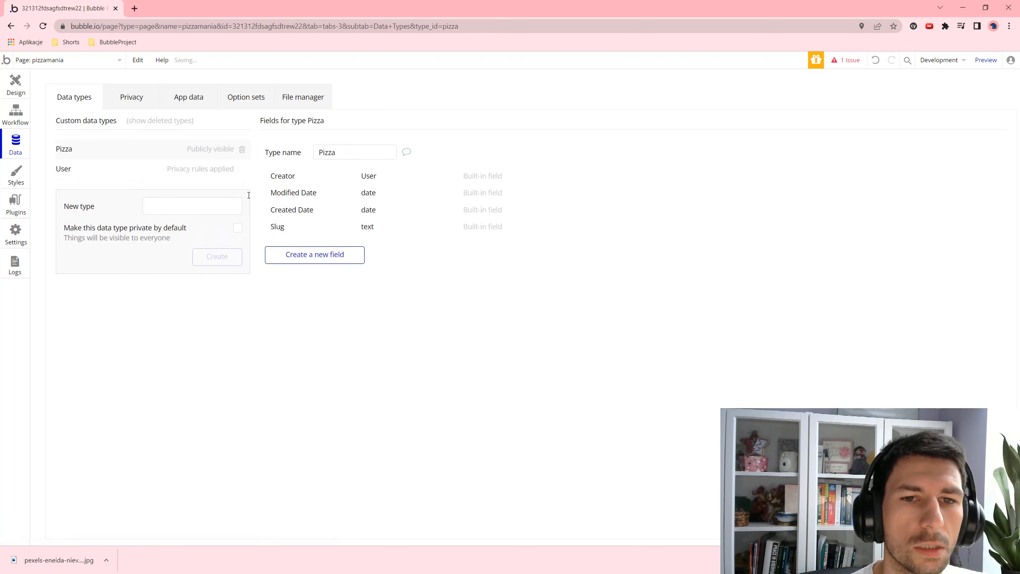
- Add a Name text field and an Average price number field to Pizza
click(339, 253)
text(Name)
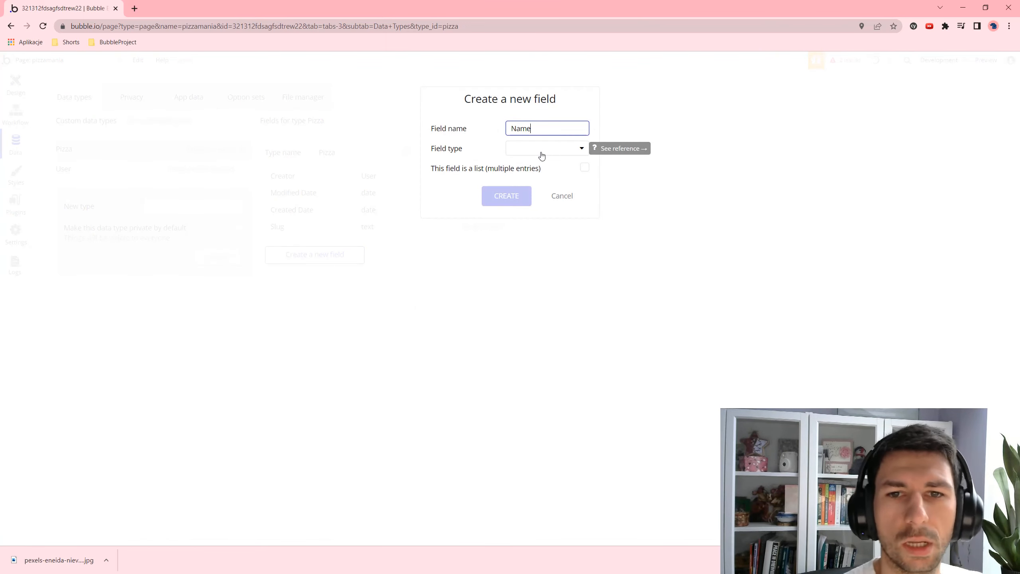
click(542, 148)
click(535, 164)
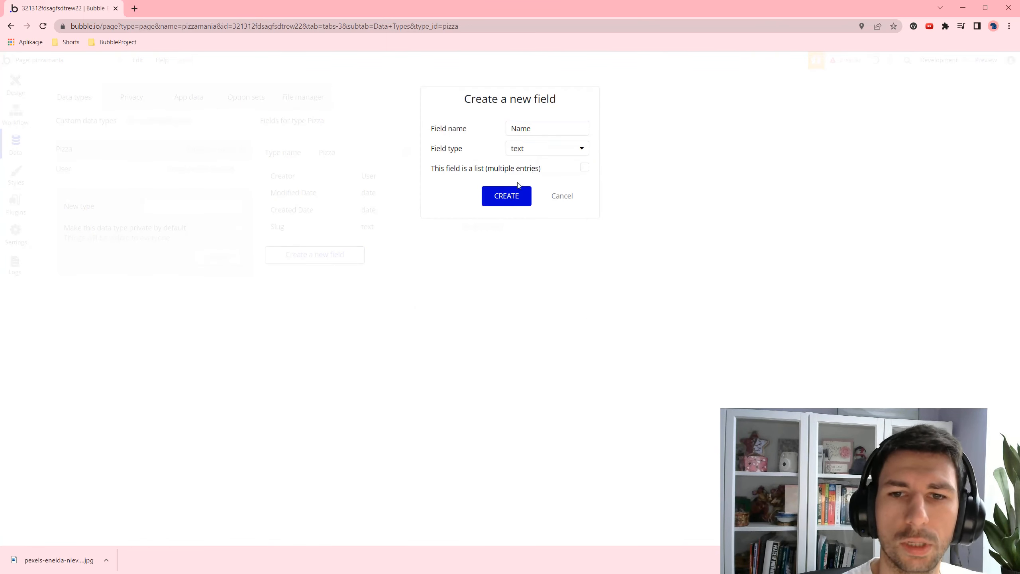
click(509, 196)
click(311, 270)
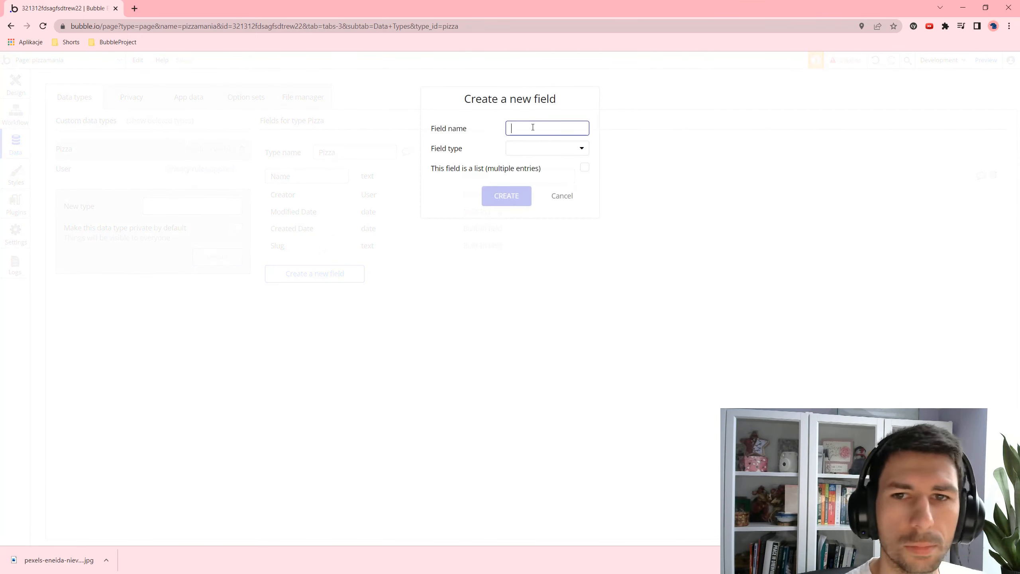
text(Average price)
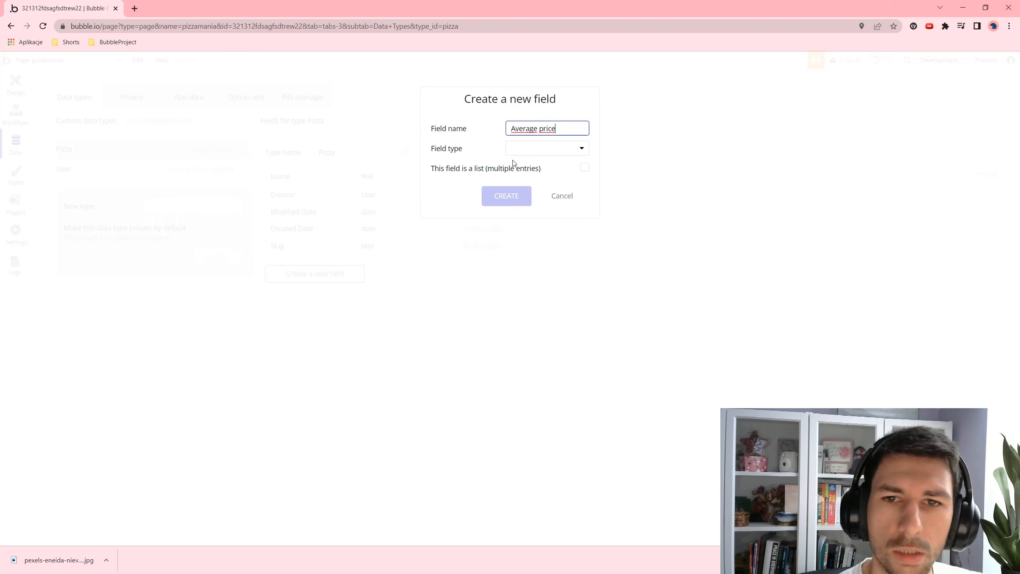
click(519, 150)
click(556, 180)
click(526, 197)
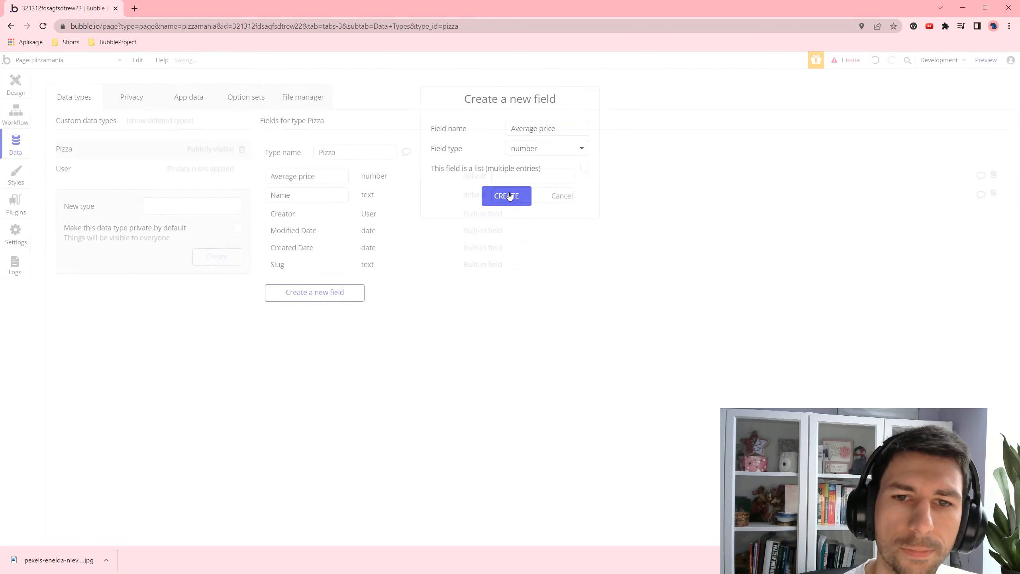
- Add a Description text field and a Rating number field to Pizza
click(323, 292)
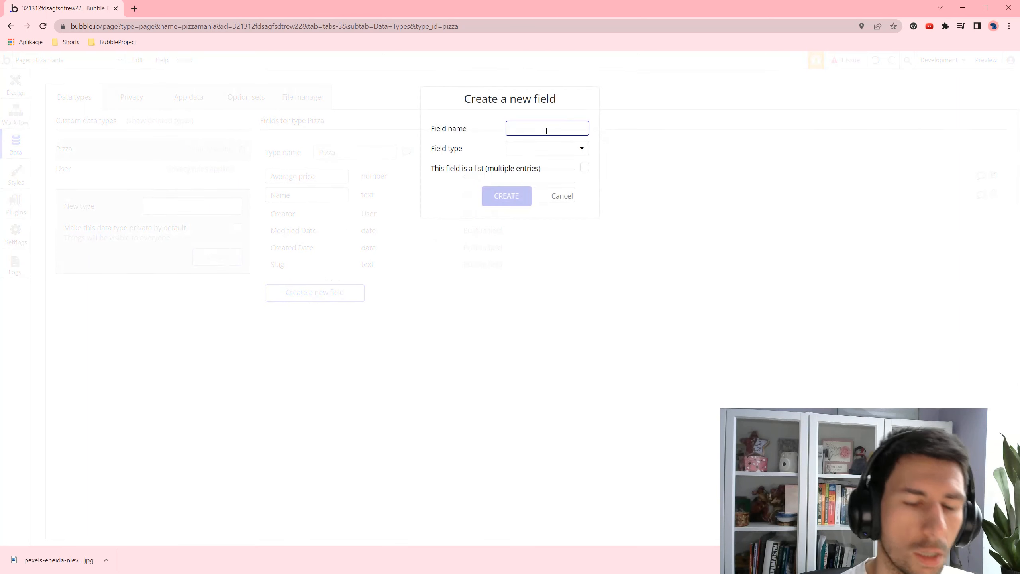
text(Descr)
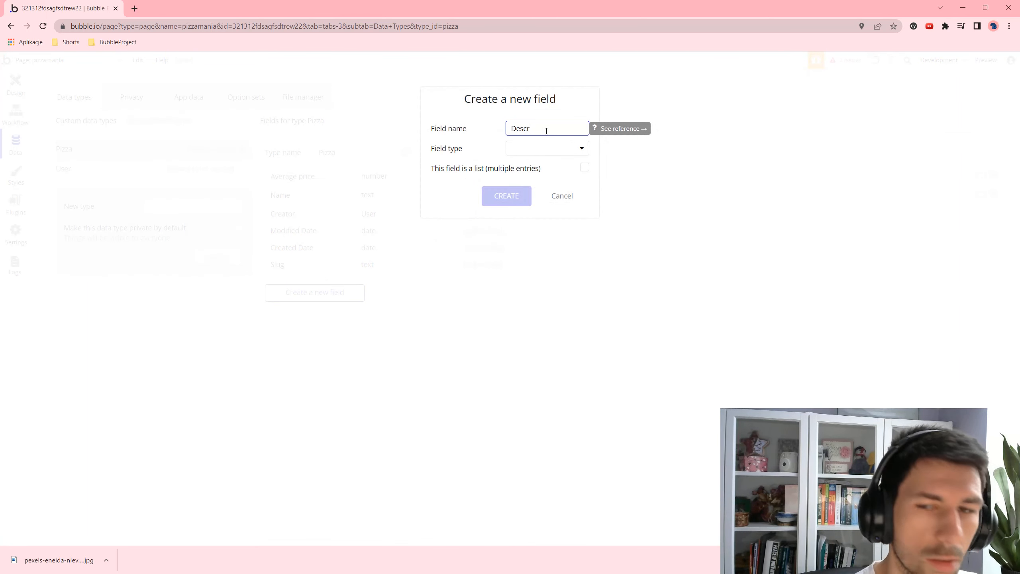
text(iptio)
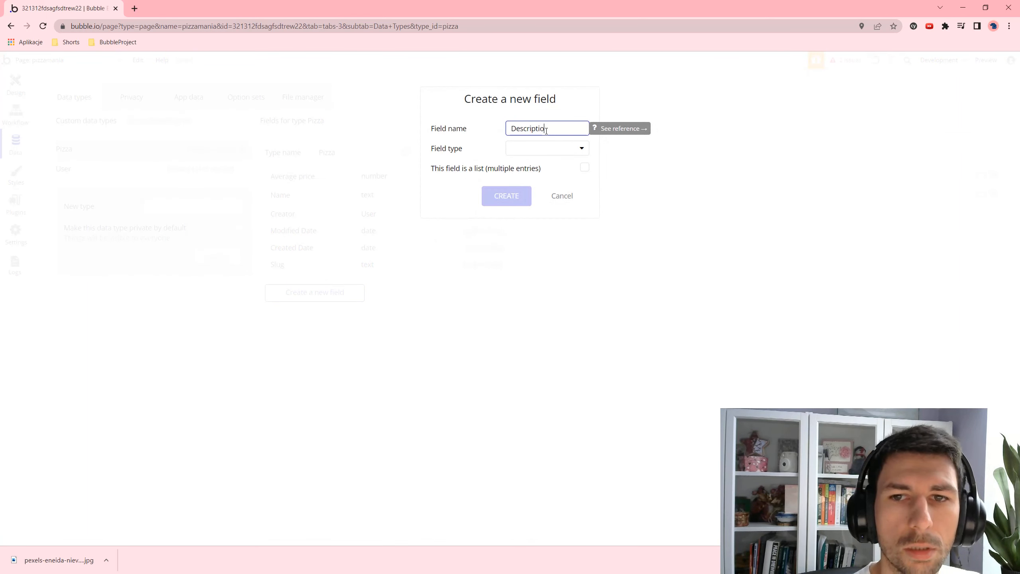
text(n)
key(Tab)
click(563, 151)
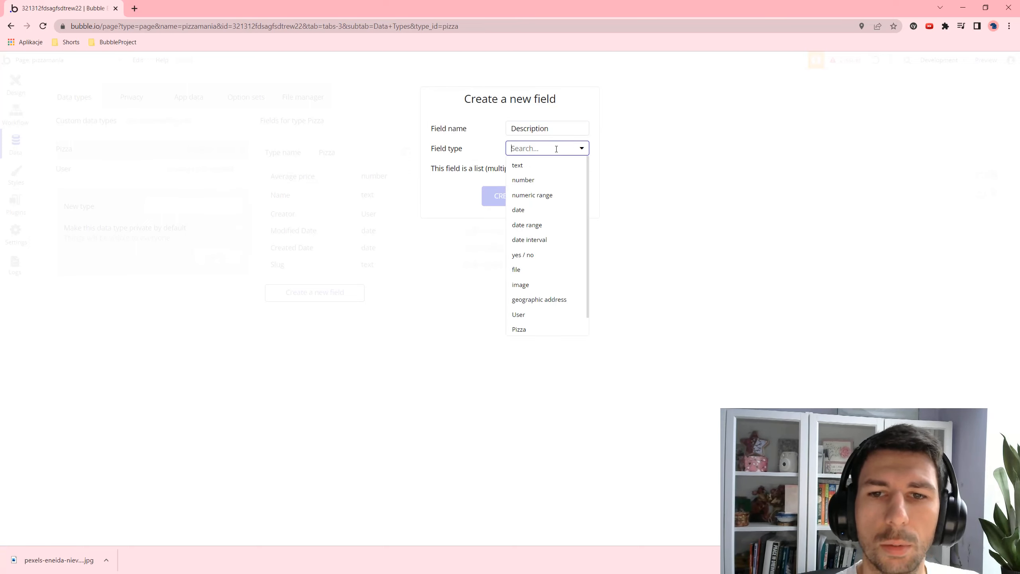
click(533, 163)
click(504, 204)
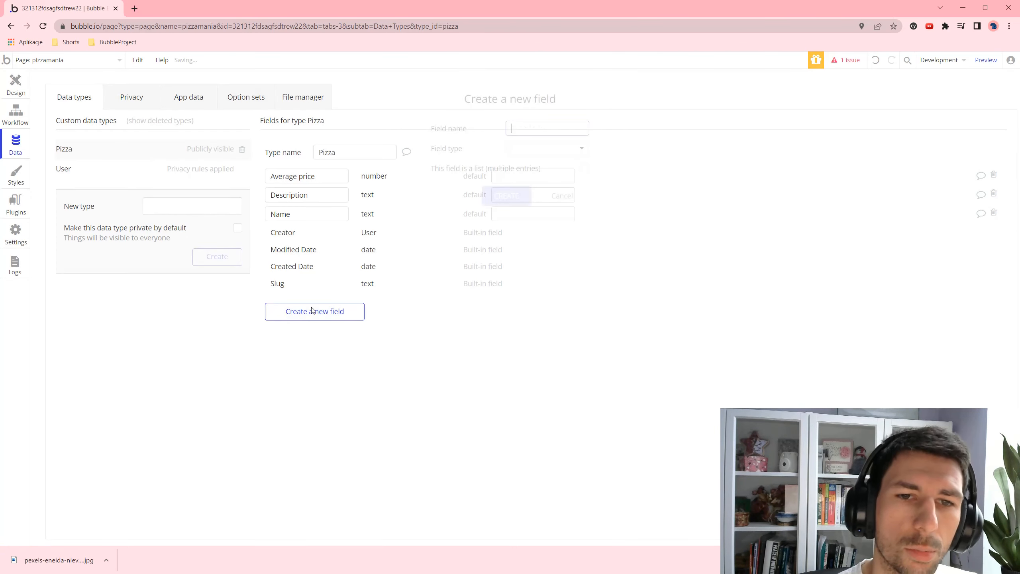
text(Rating)
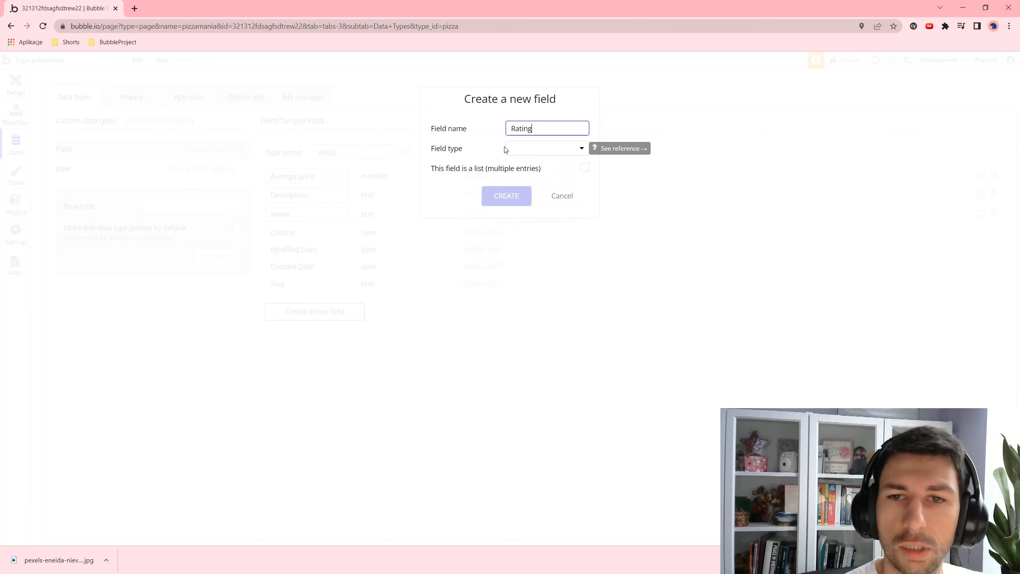
key(Tab)
click(535, 151)
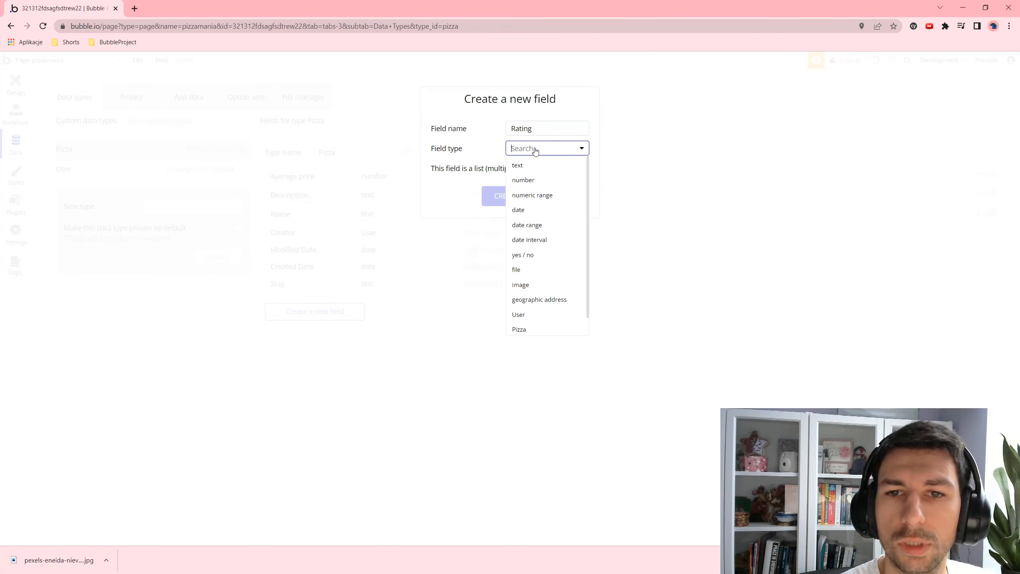
click(537, 180)
click(510, 196)
- Add a Photo image field to Pizza and view the App data records
click(337, 331)
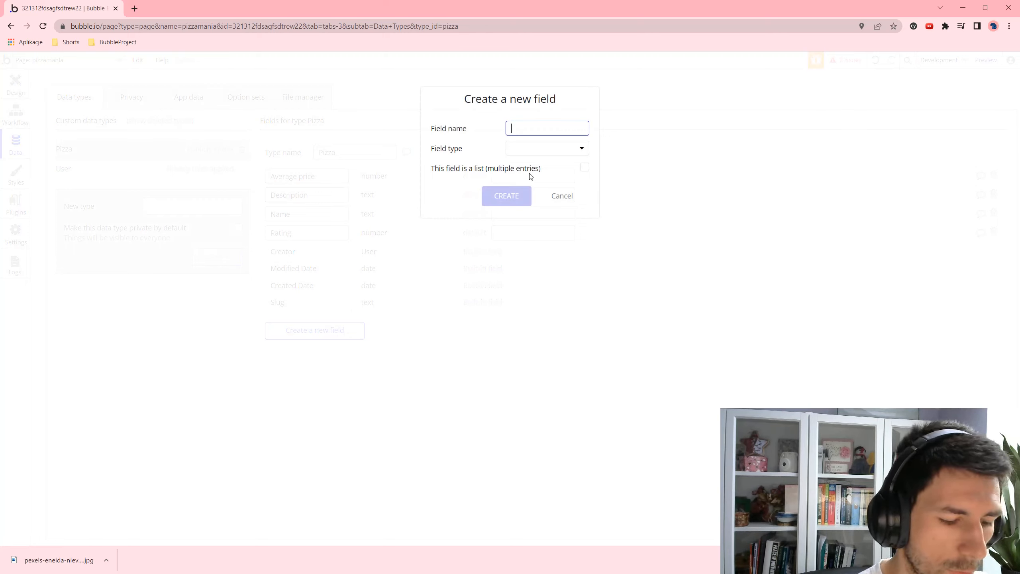
text(Photo)
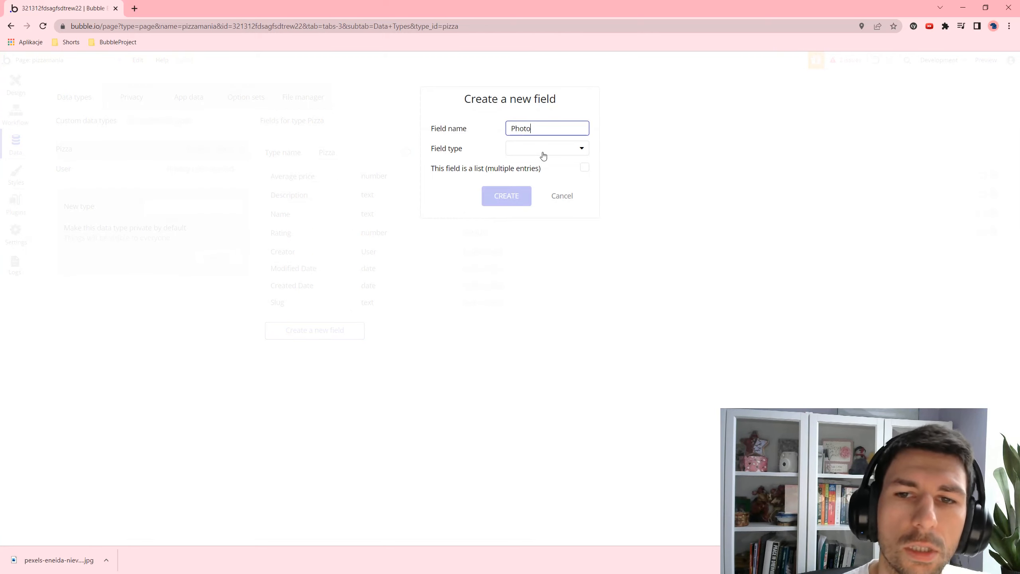
click(544, 155)
click(524, 291)
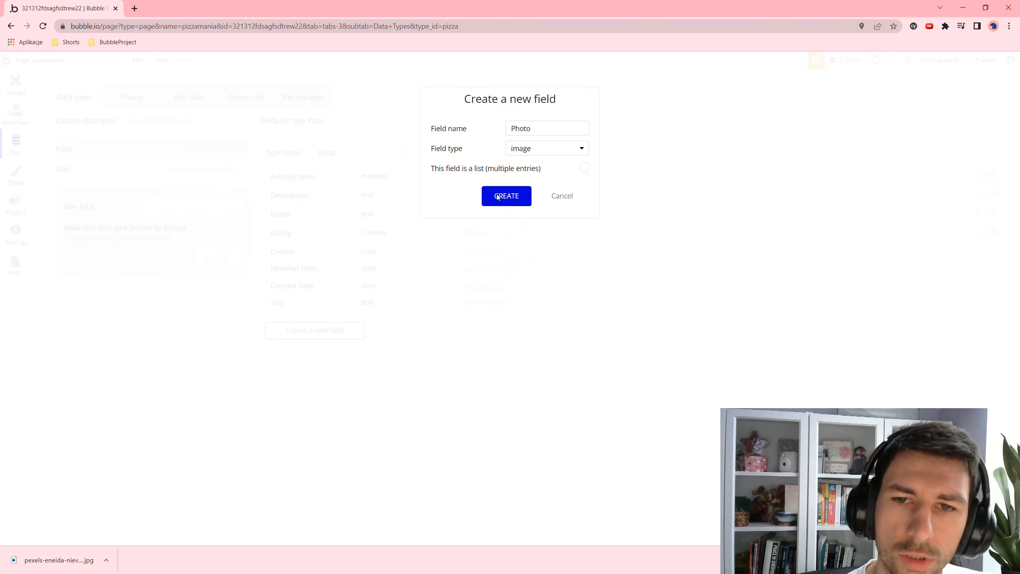
click(497, 197)
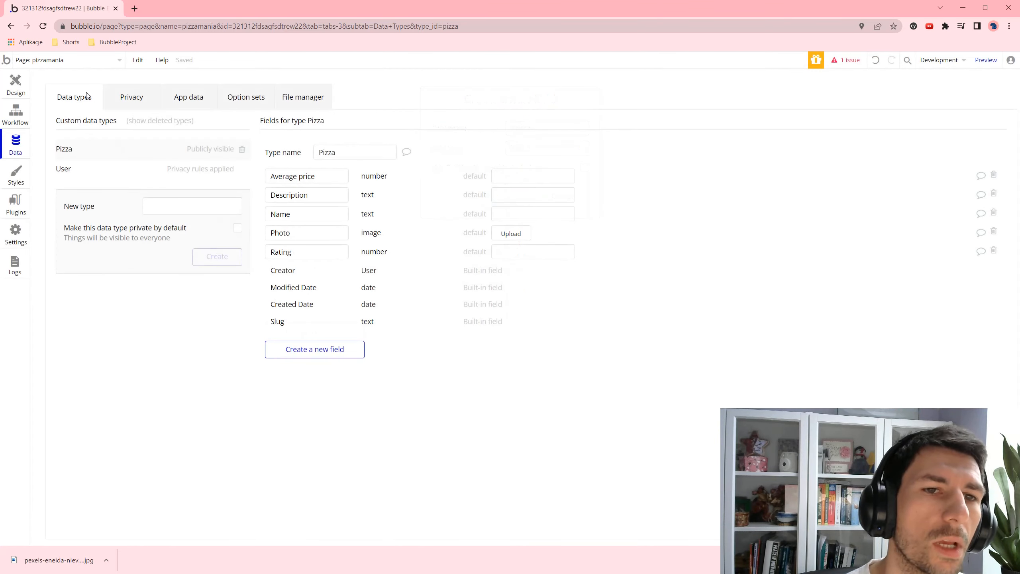
click(188, 103)
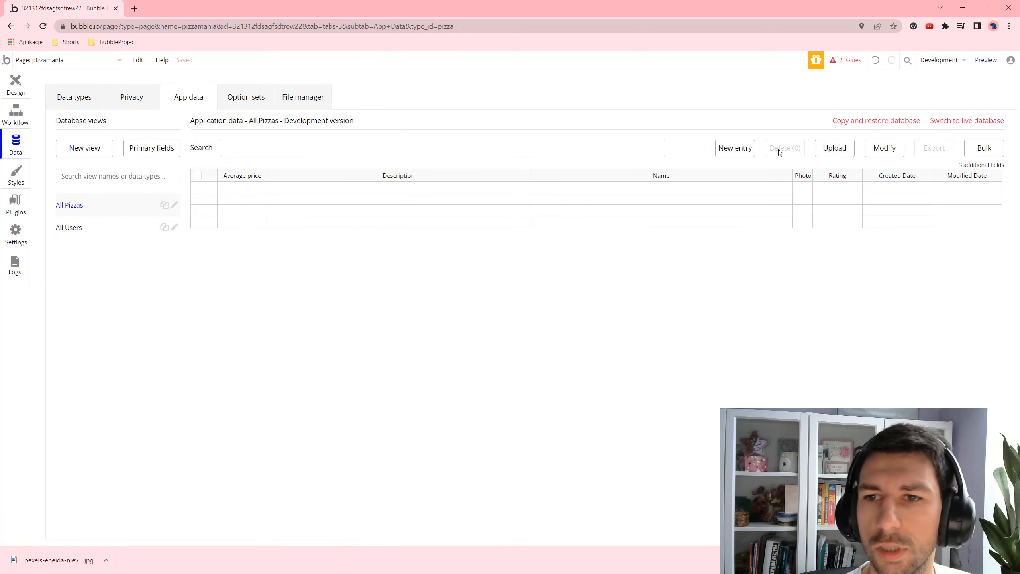
- Start a new Pizza entry with price 34, description 'Przepyszna pizza' and name 'Hawajska'
click(736, 148)
click(156, 123)
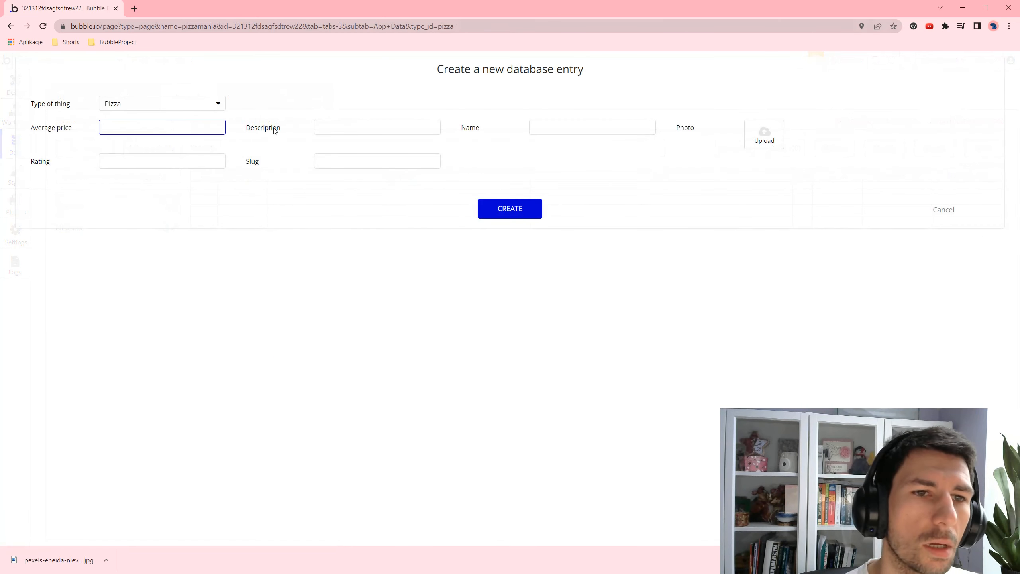
text(34)
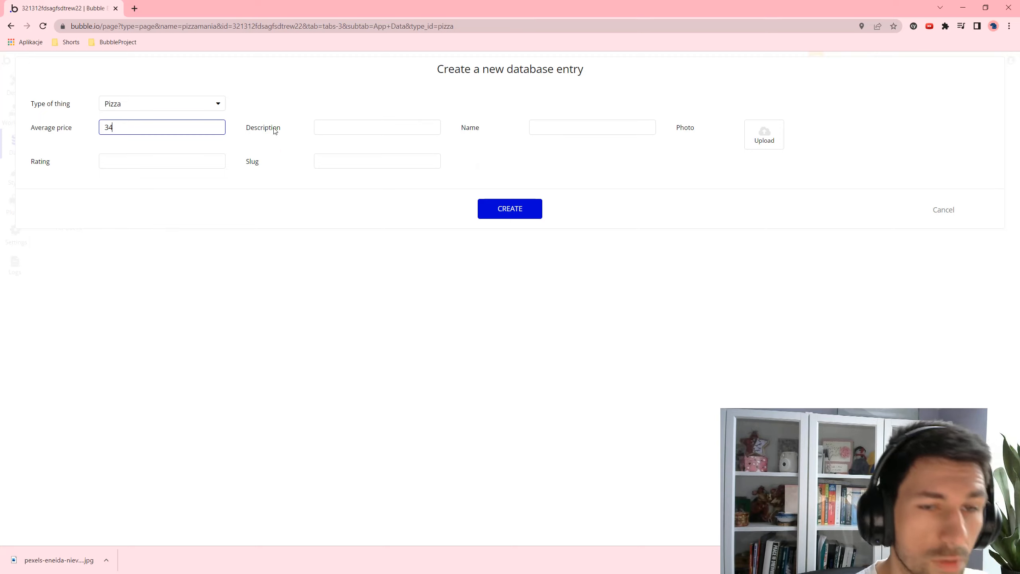
key(Tab)
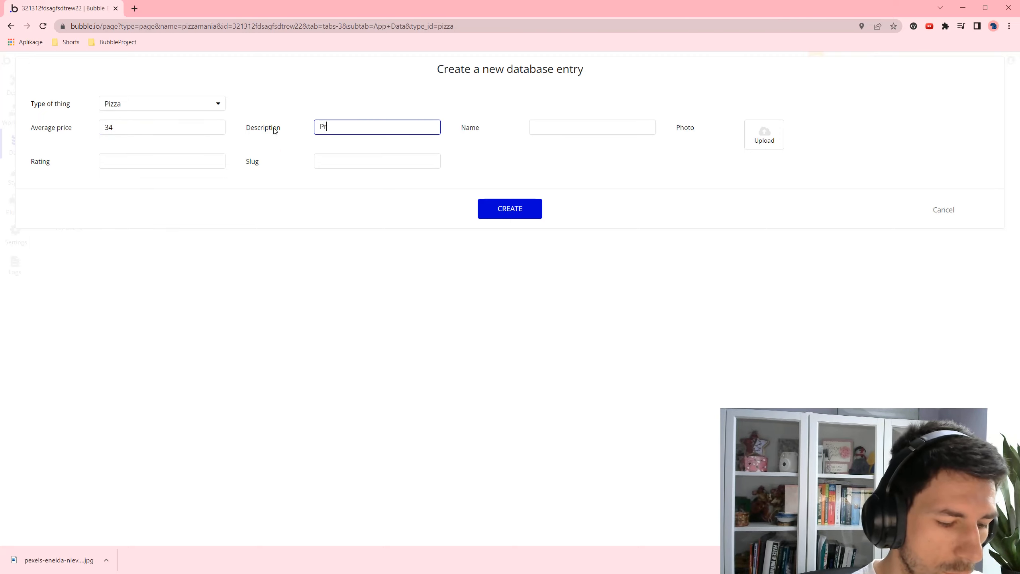
text(Przepyszna p)
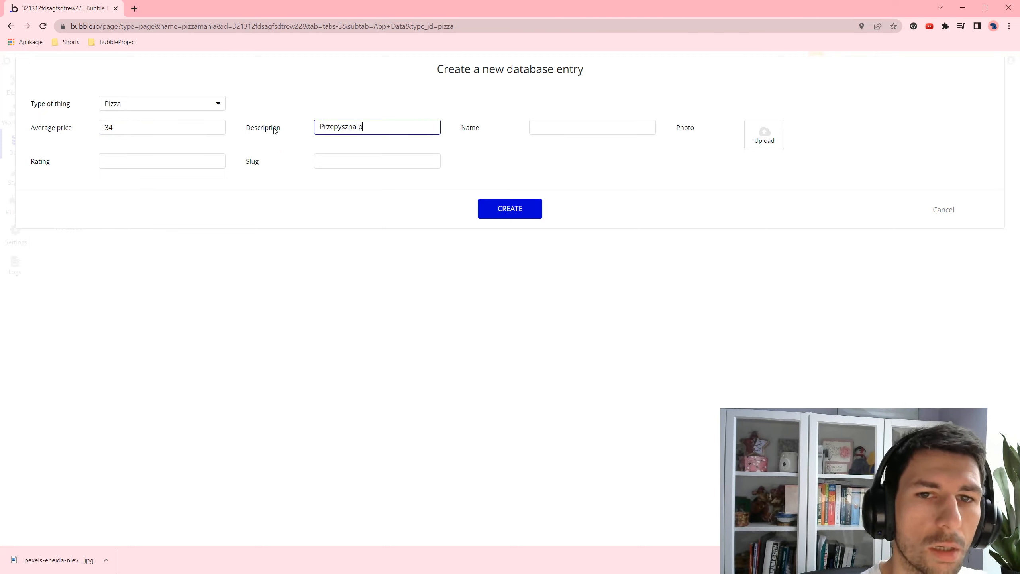
text(izza)
key(Tab)
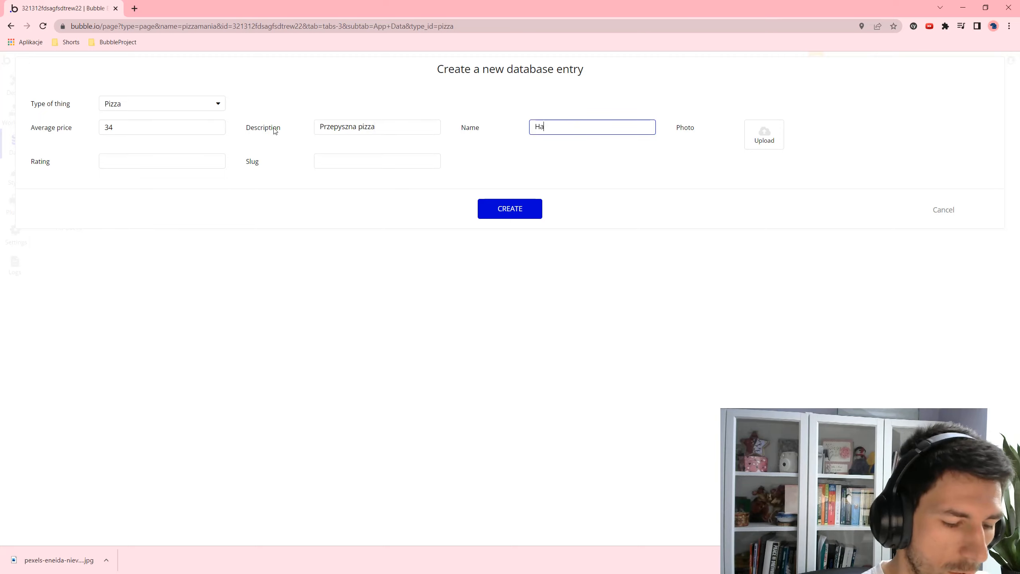
key(Tab)
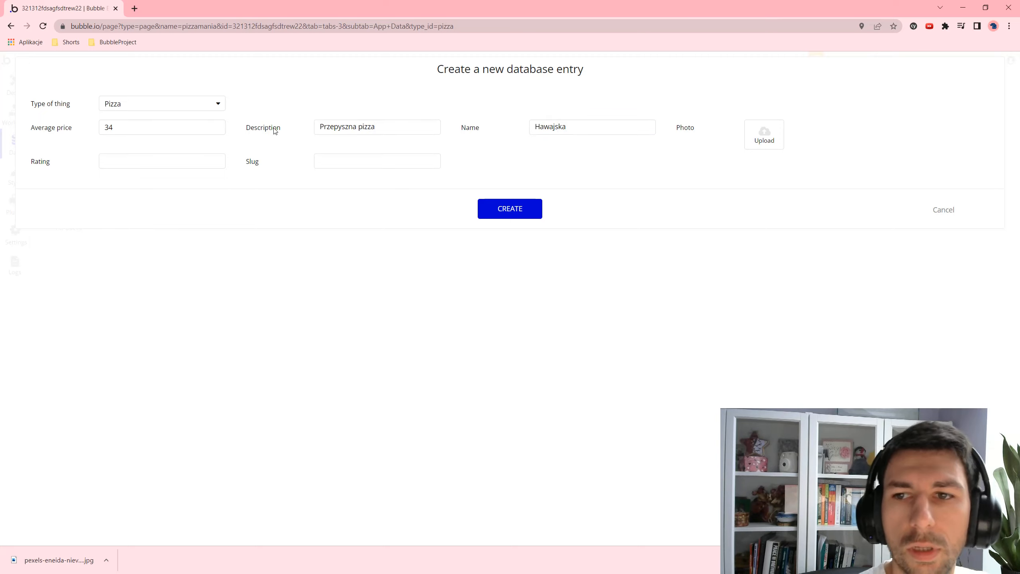
click(134, 8)
- Go to Pexels and search for 'pizza' photos
text(pexels)
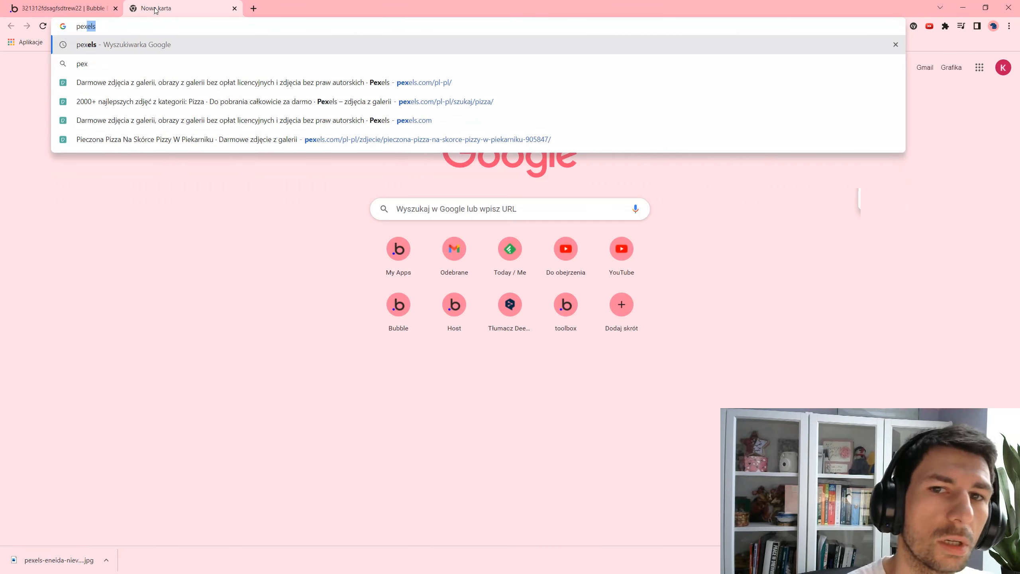
key(Down)
key(Down)
key(Return)
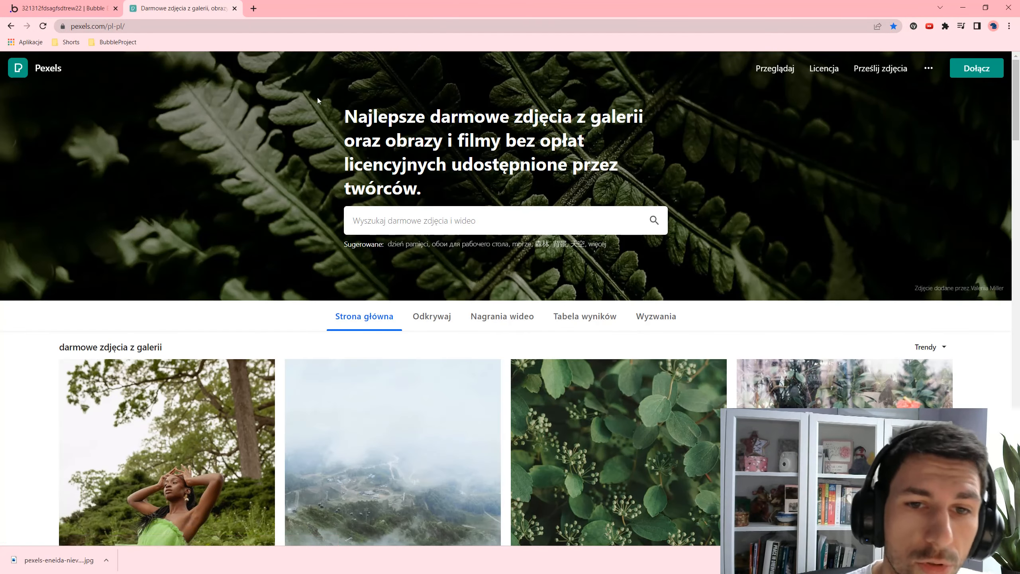
click(409, 216)
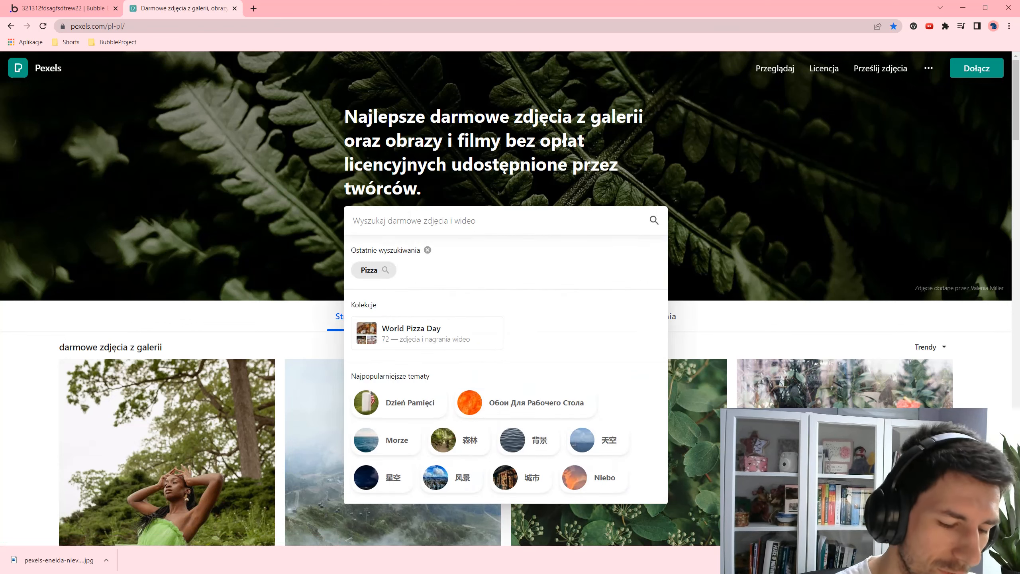
text(pizza)
key(Return)
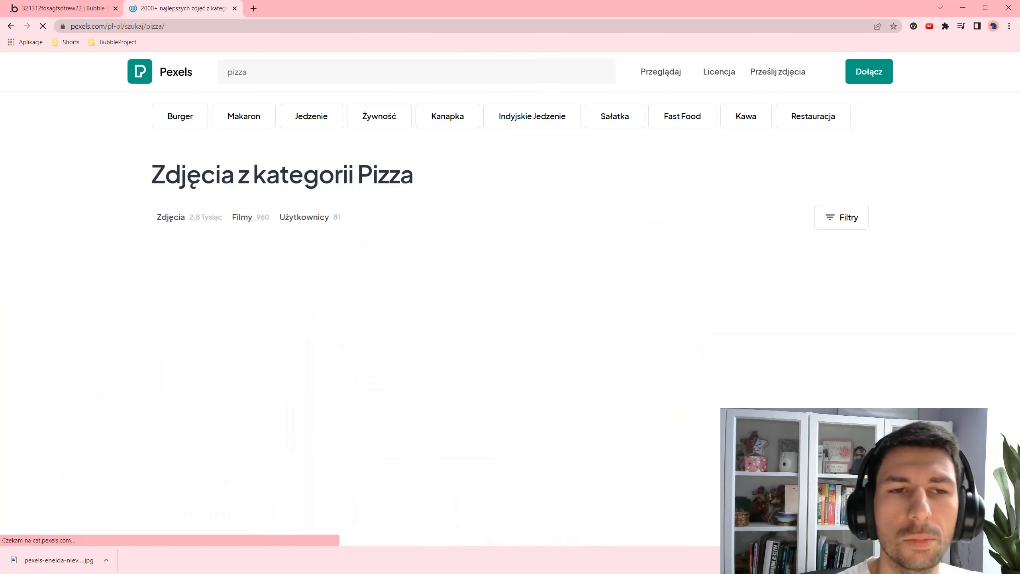
- Download the basil pizza photo from the search results
scroll(753, 224, down, 5)
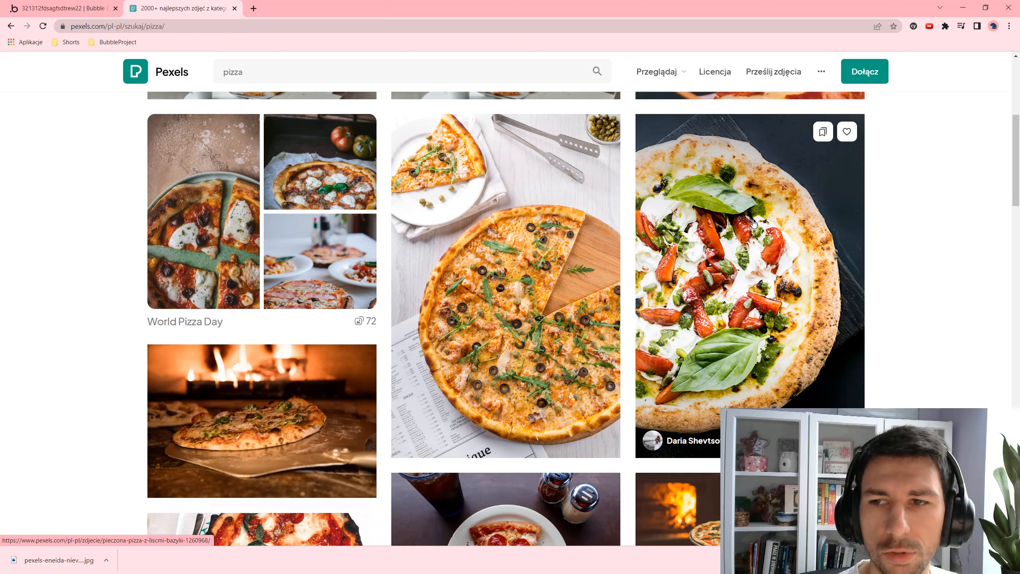
click(798, 236)
click(914, 109)
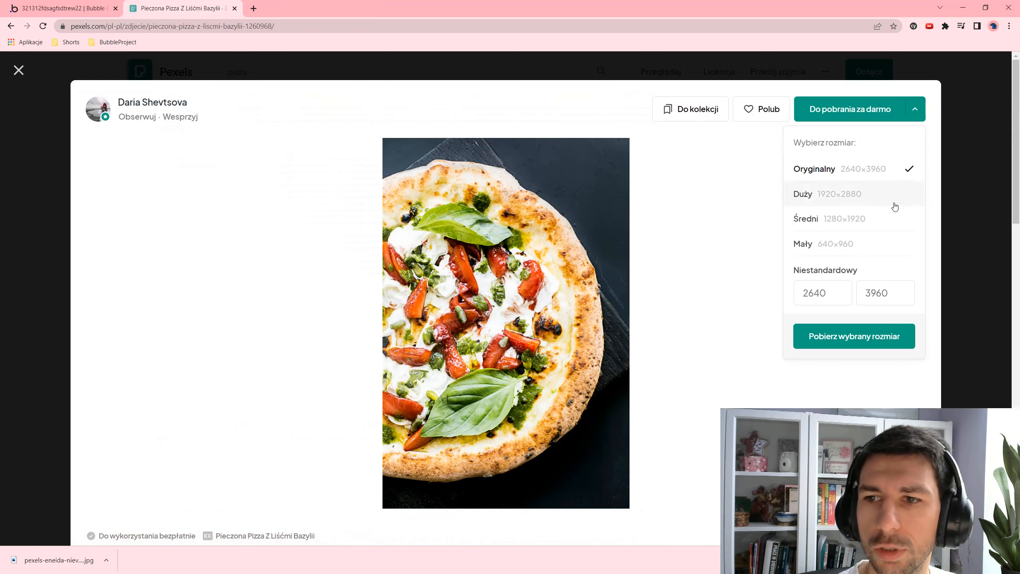
click(854, 336)
click(629, 314)
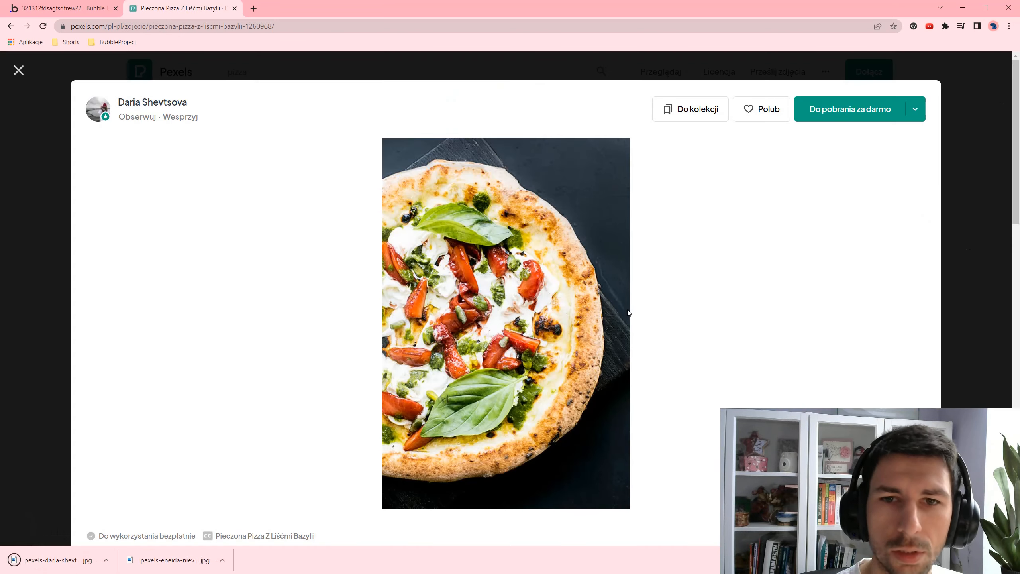
key(Escape)
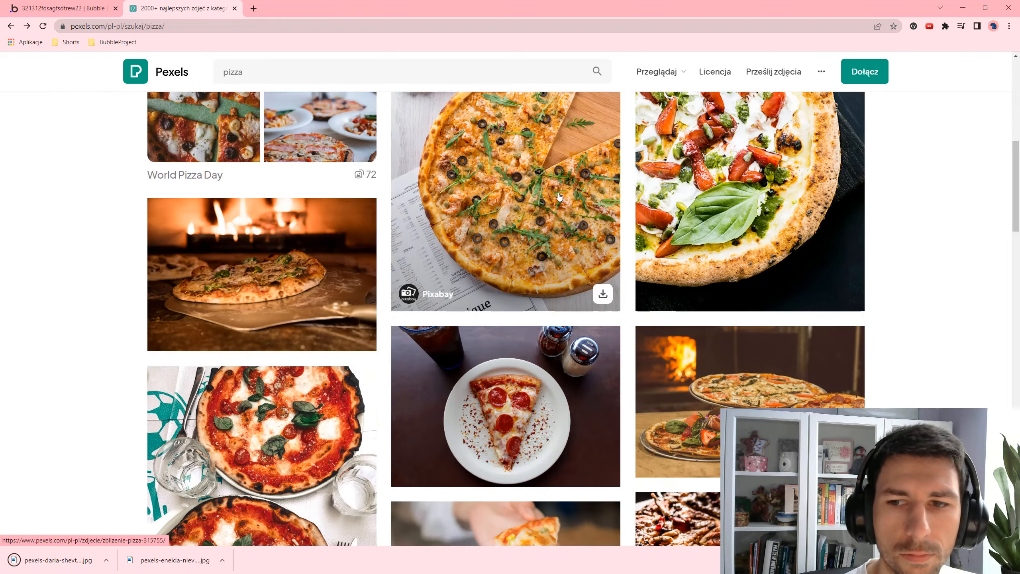
- Download the close-up, shallow-focus and pepperoni pizza photos, closing each tab afterwards
scroll(546, 241, up, 3)
middle_click(510, 234)
scroll(510, 233, down, 5)
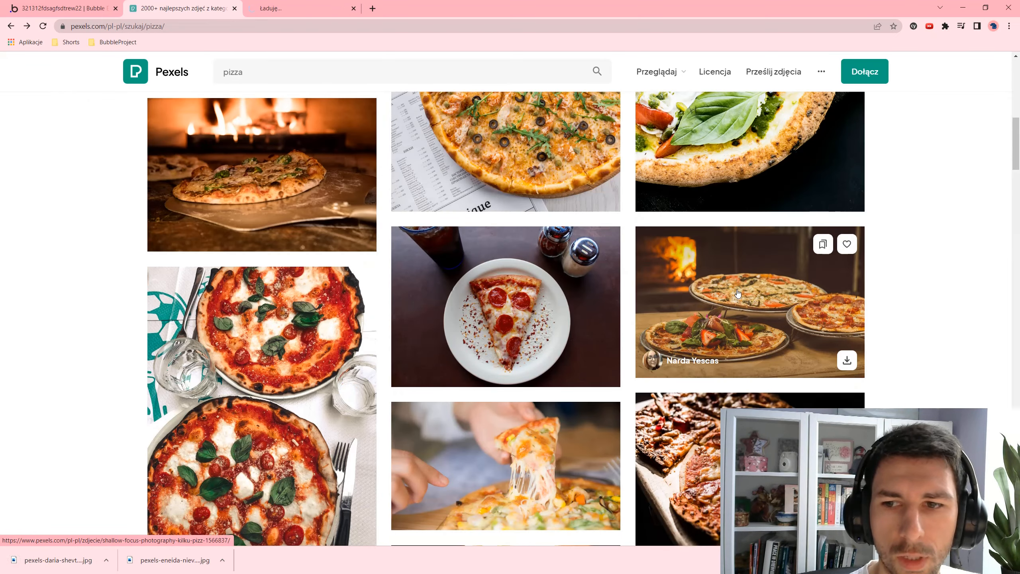
middle_click(738, 293)
middle_click(478, 285)
click(313, 8)
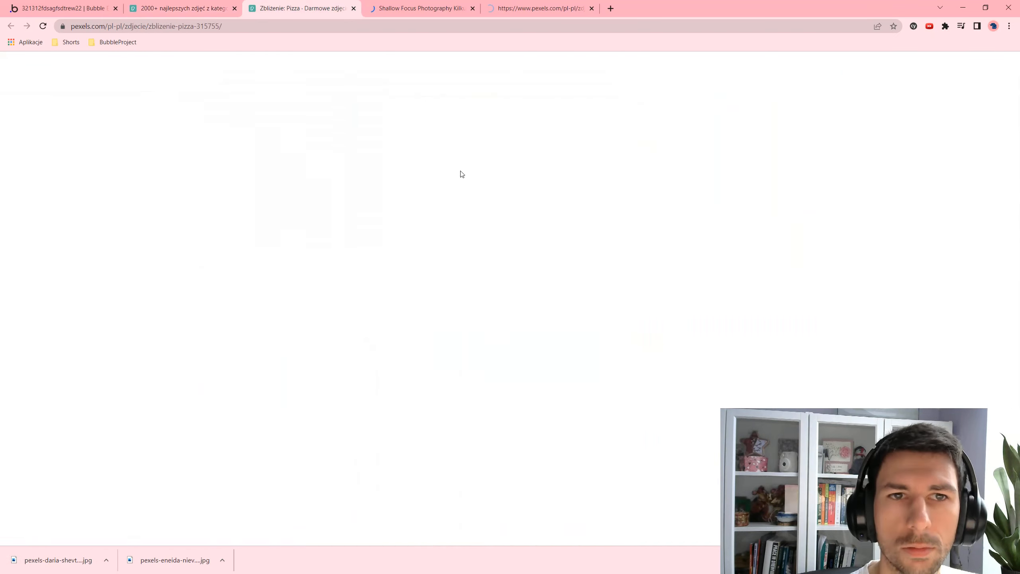
click(823, 114)
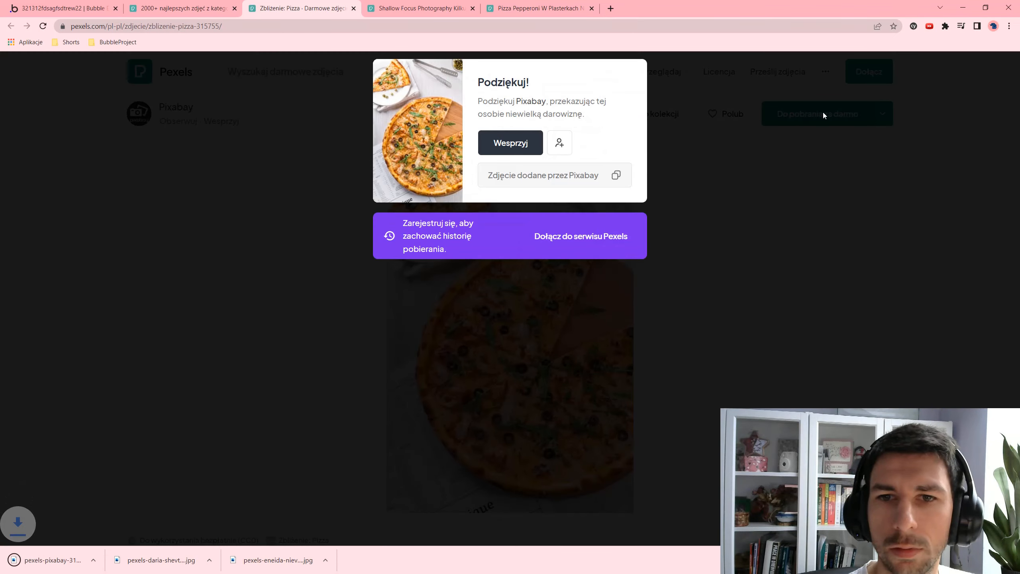
key(ctrl+w)
click(823, 120)
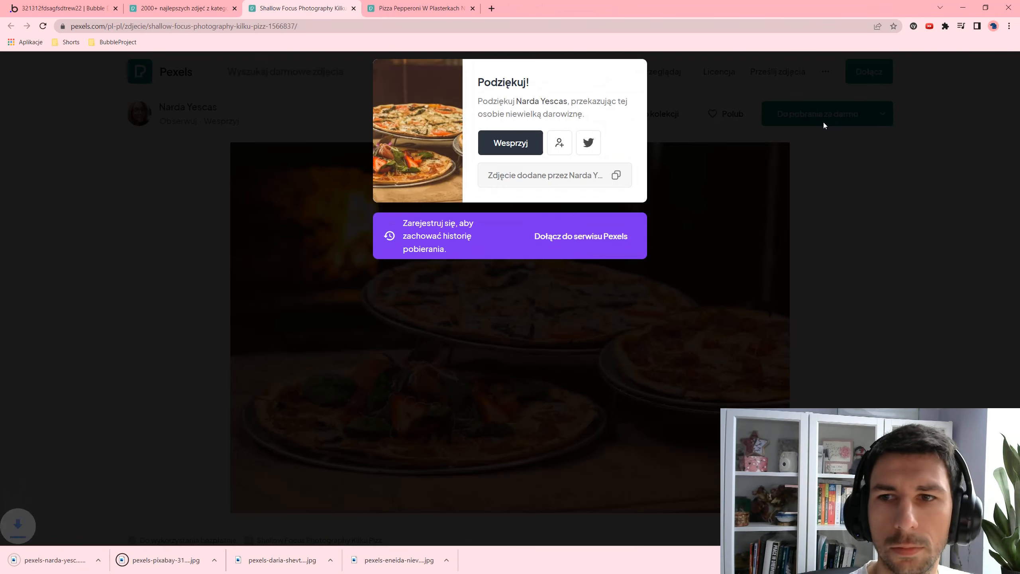
key(ctrl+w)
click(822, 120)
key(ctrl+w)
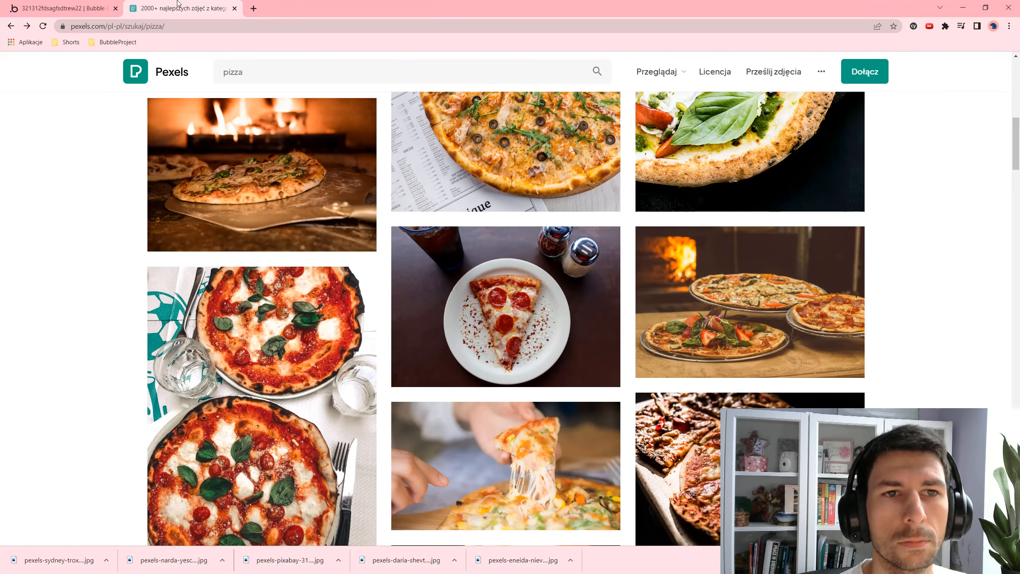
- Upload the basil pizza photo, set rating 4.1 and create the Hawajska entry
key(ctrl+w)
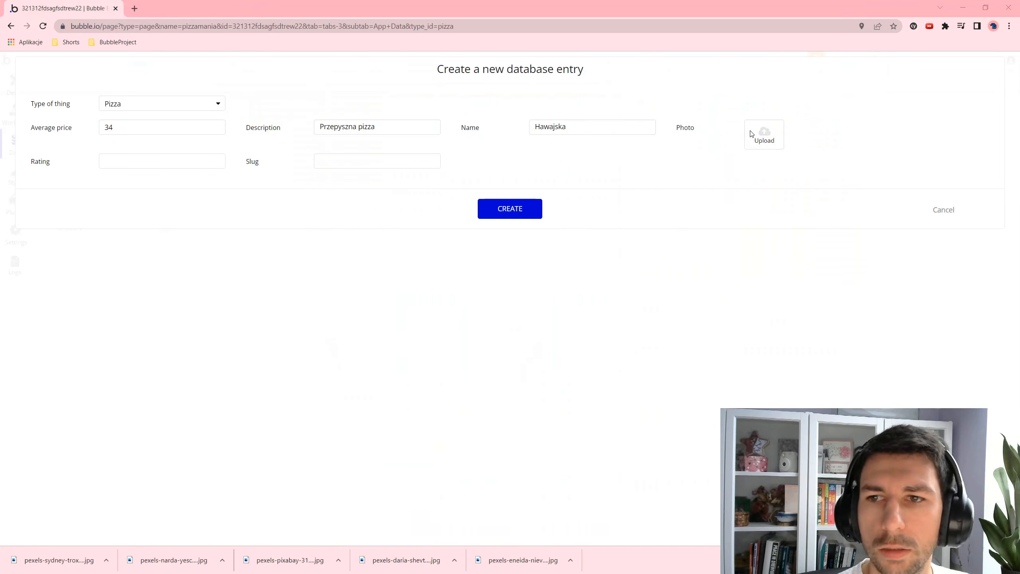
click(764, 134)
double_click(165, 85)
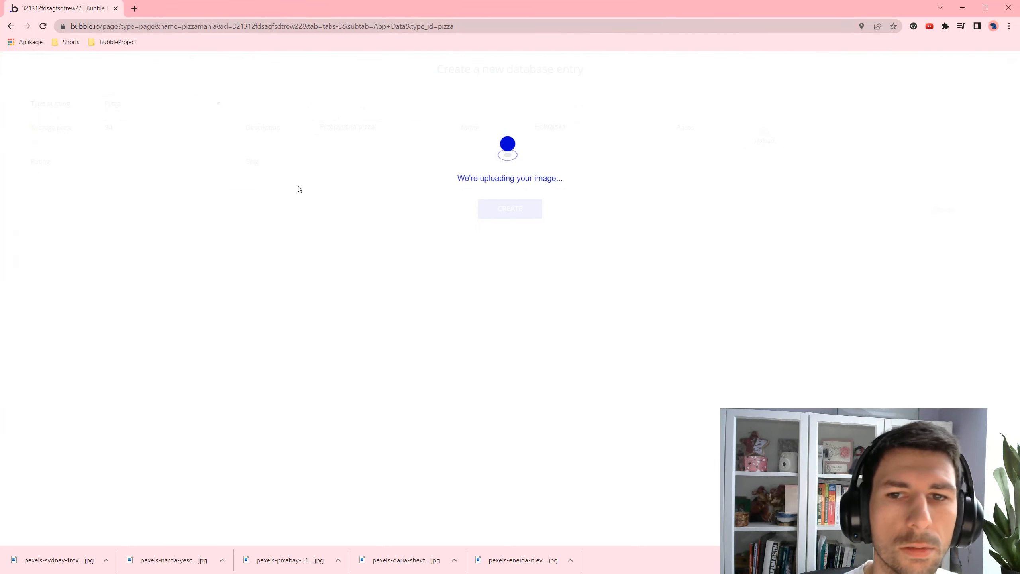
click(181, 159)
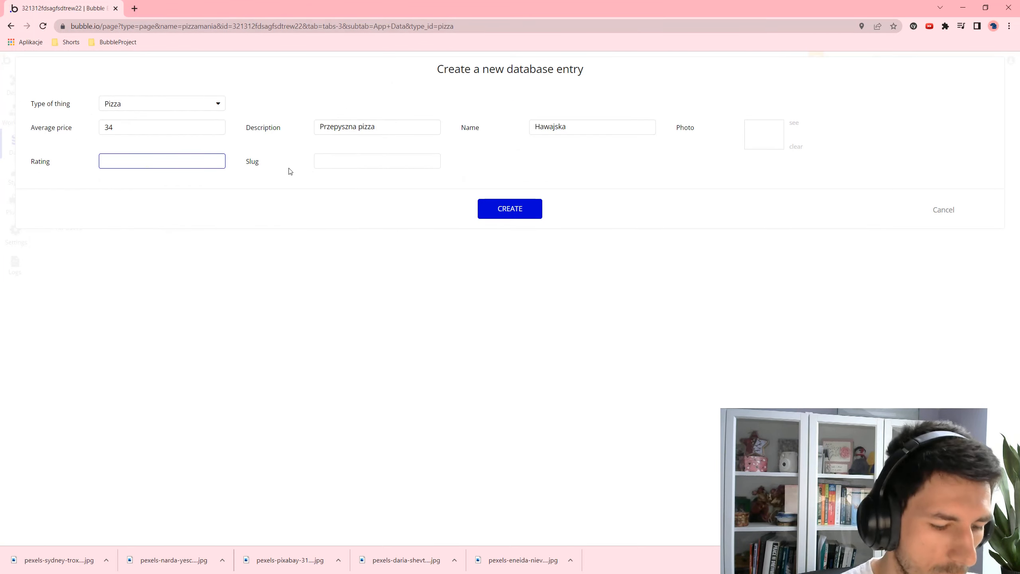
text(4.1)
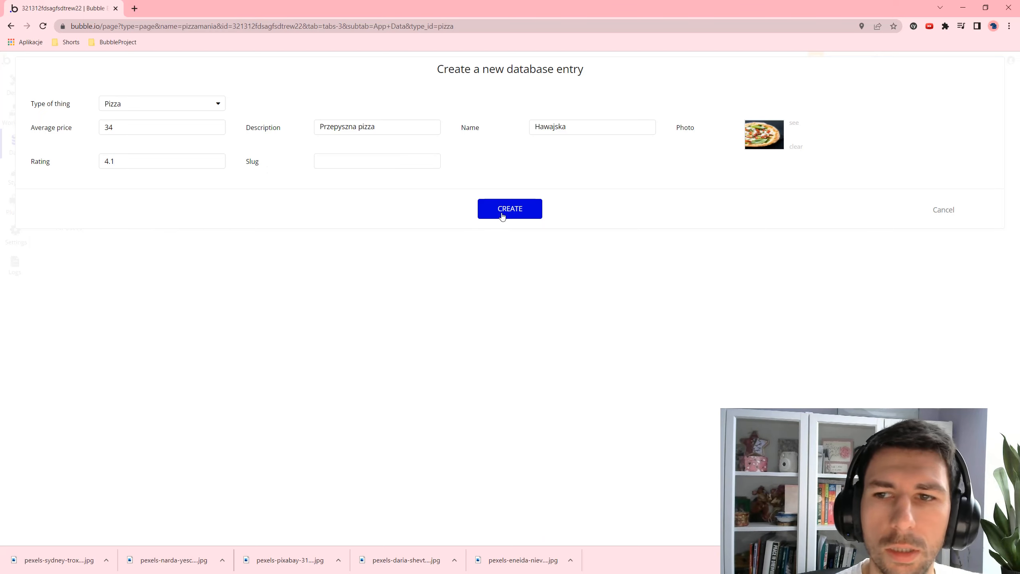
click(501, 214)
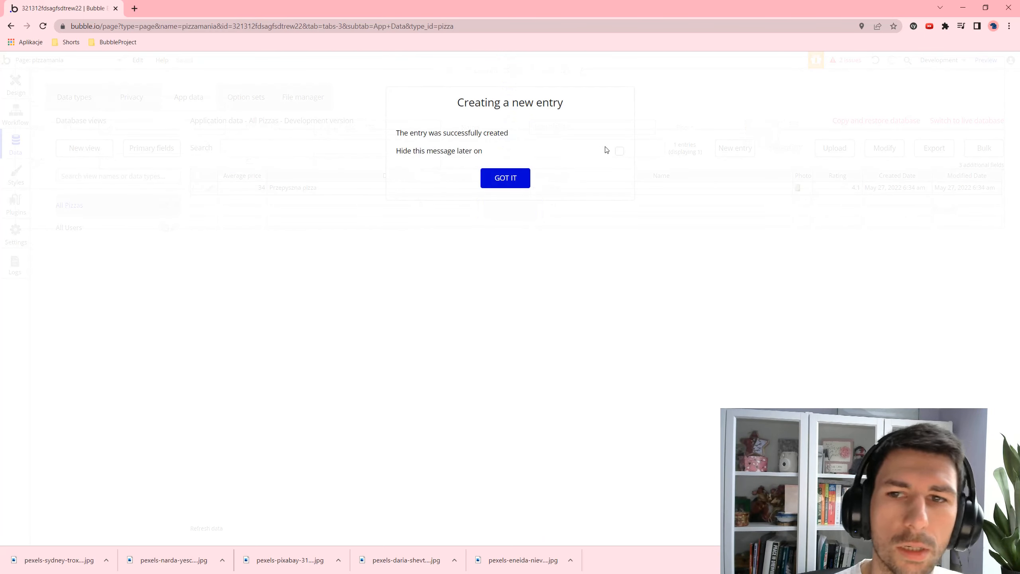
click(619, 151)
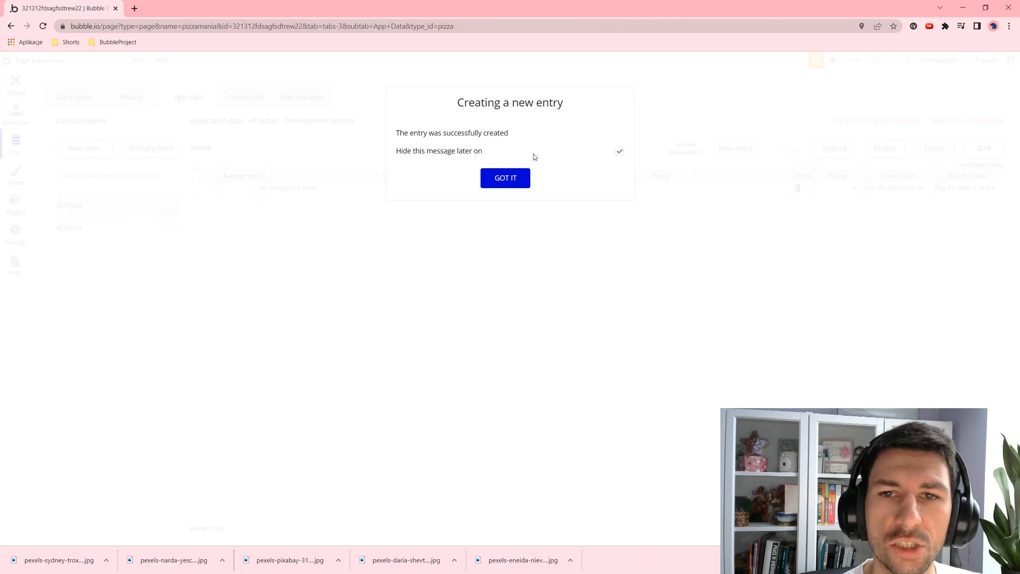
click(514, 181)
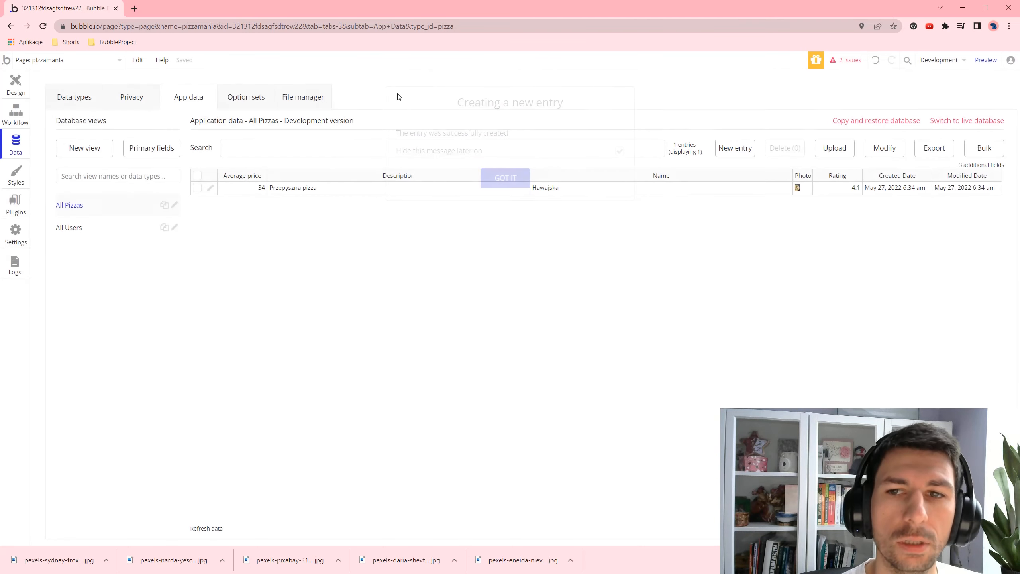
- Start a second Pizza entry with average price 38 and description 'Ta jest smaczna'
click(749, 148)
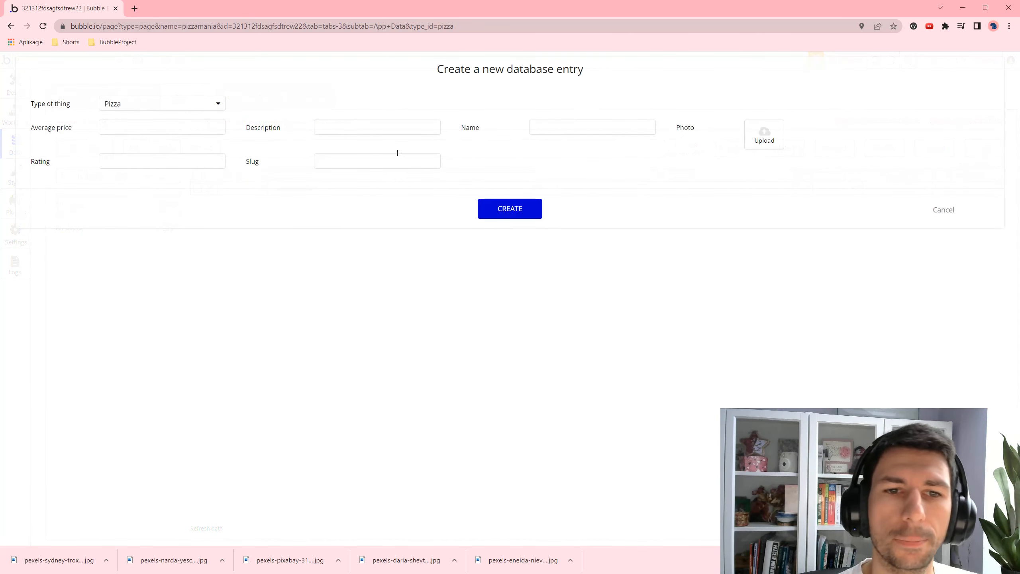
click(115, 127)
text(3)
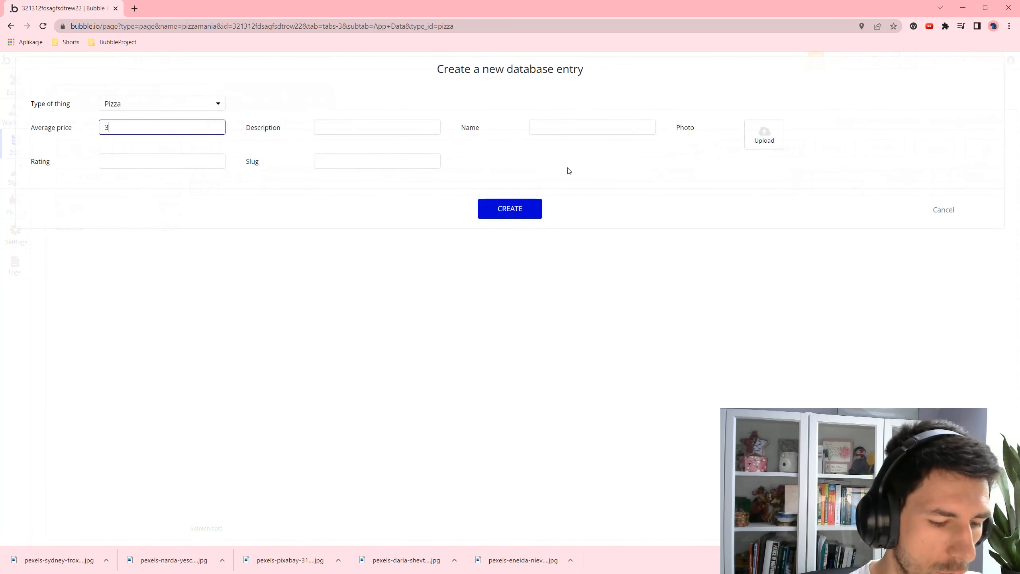
text(8)
key(Tab)
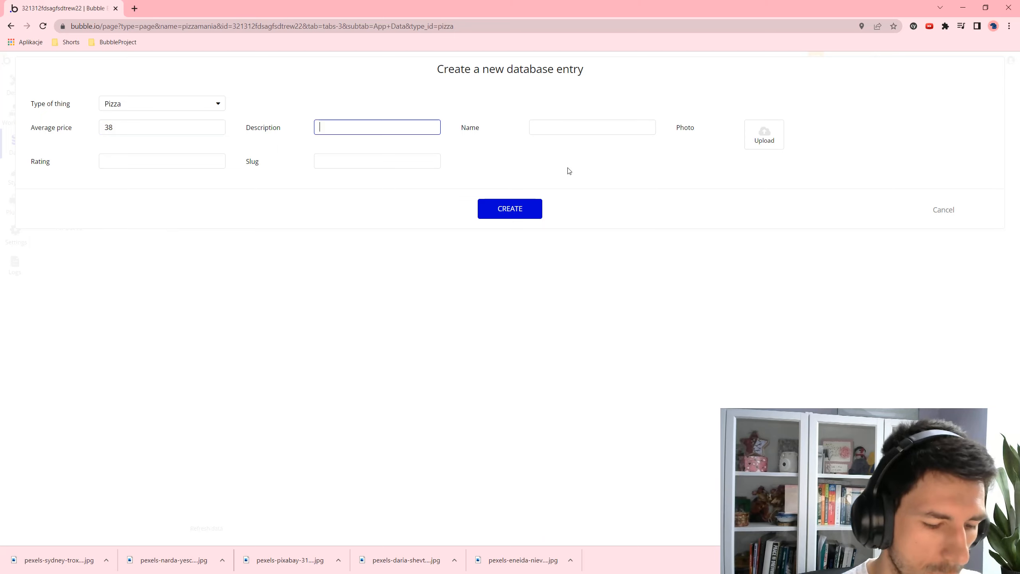
text(Ta jest )
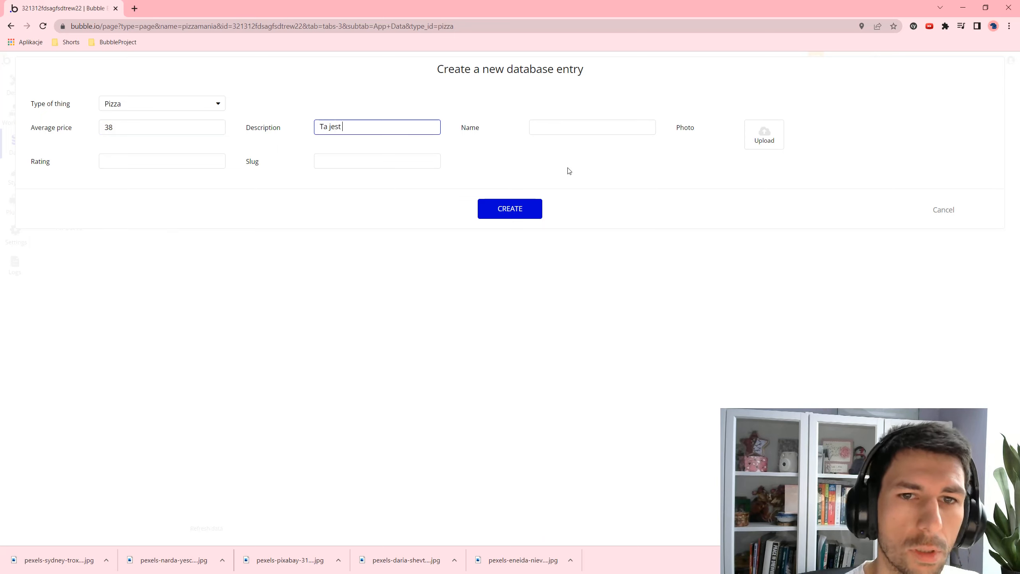
text(smaczna)
key(Tab)
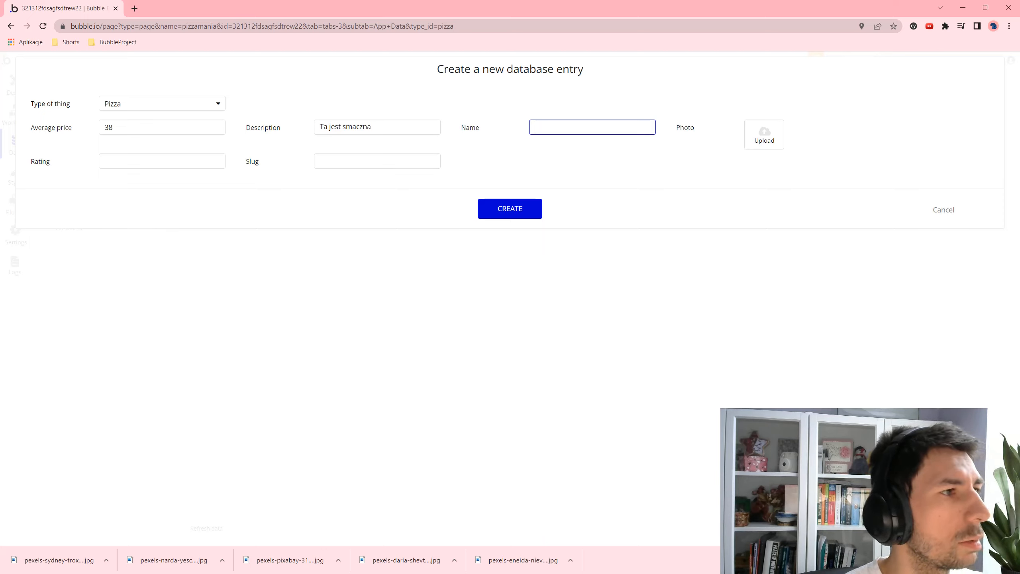
key(alt+Tab)
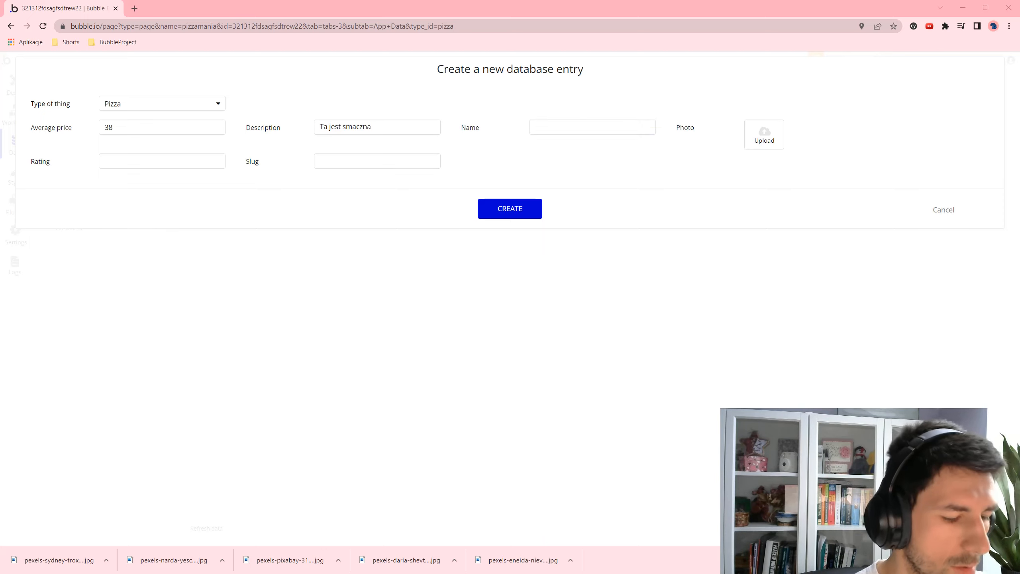
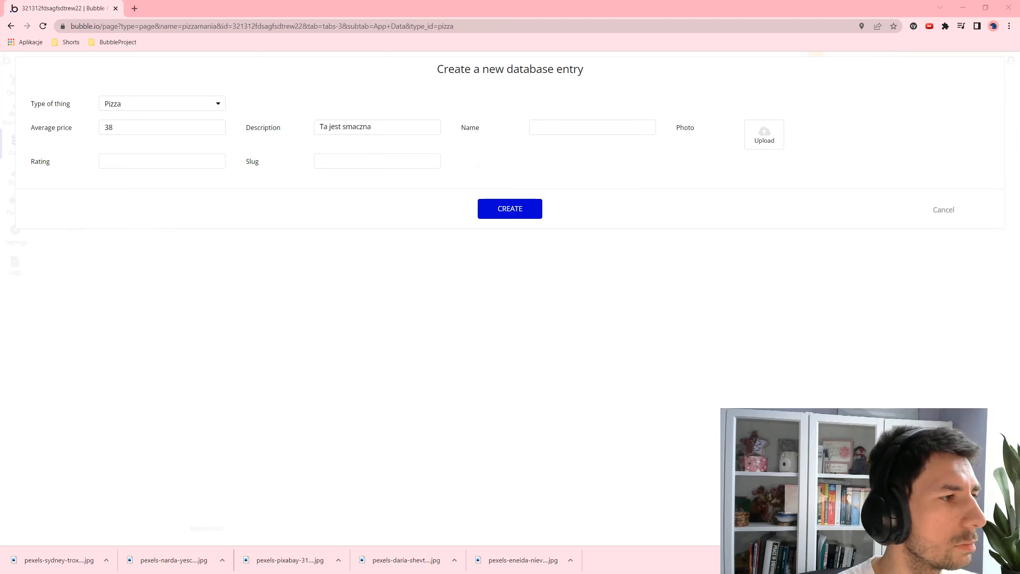
- Name the entry MARGARITA, attach a pizza photo, set rating 3.8 and create it
click(611, 131)
text(MARGARITA)
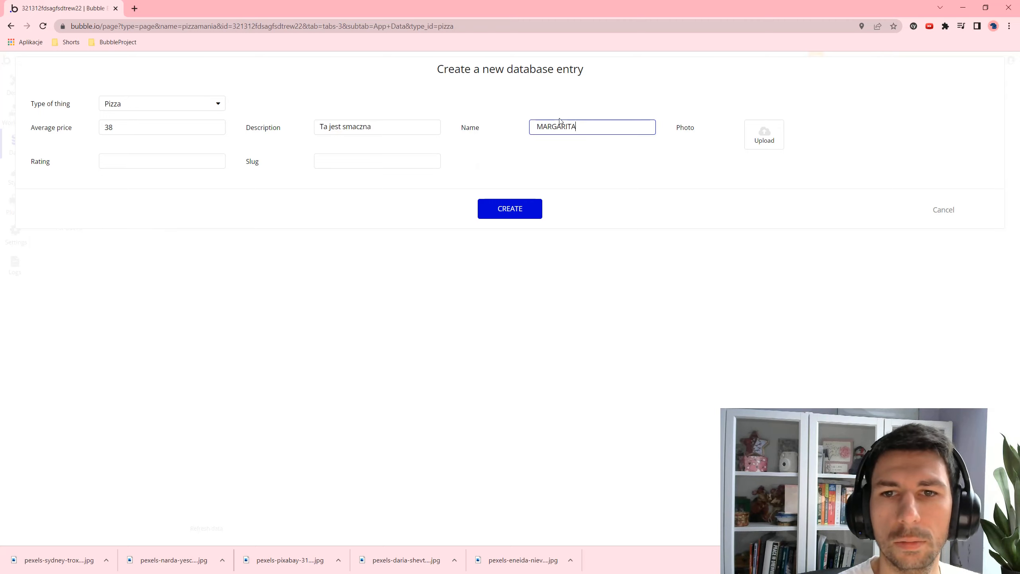
click(539, 124)
key(BackSpace)
click(755, 148)
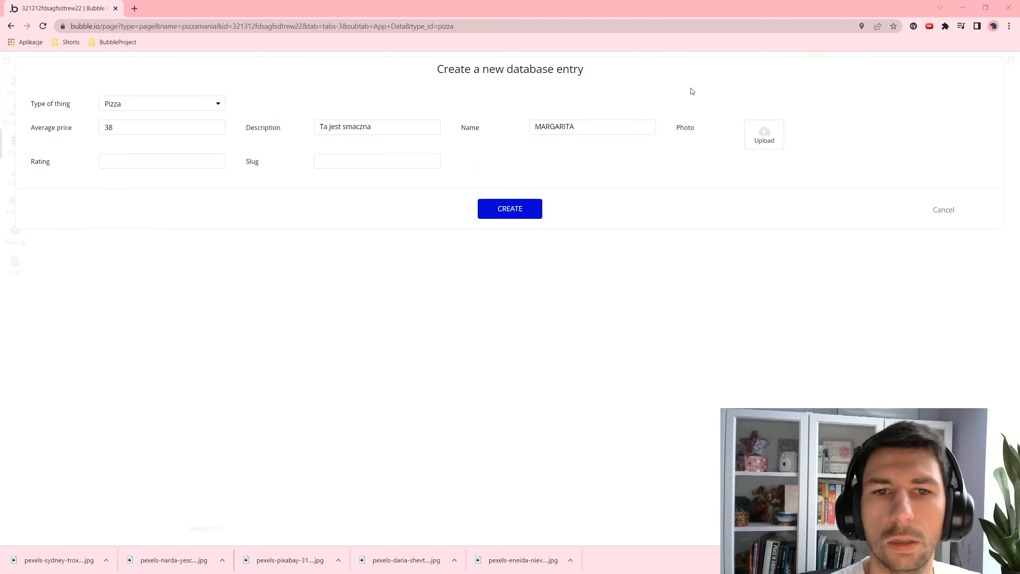
double_click(275, 86)
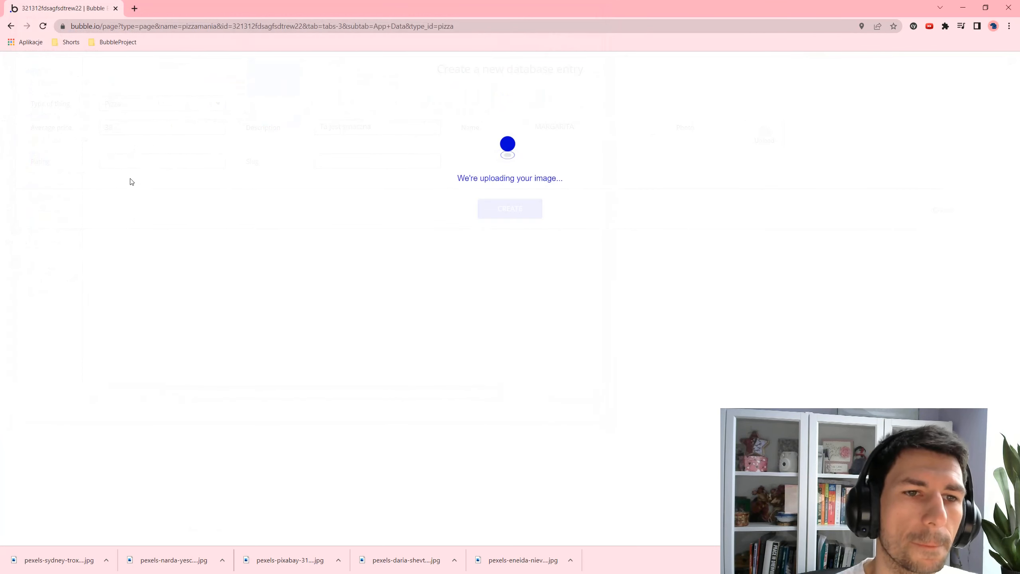
click(147, 162)
text(3)
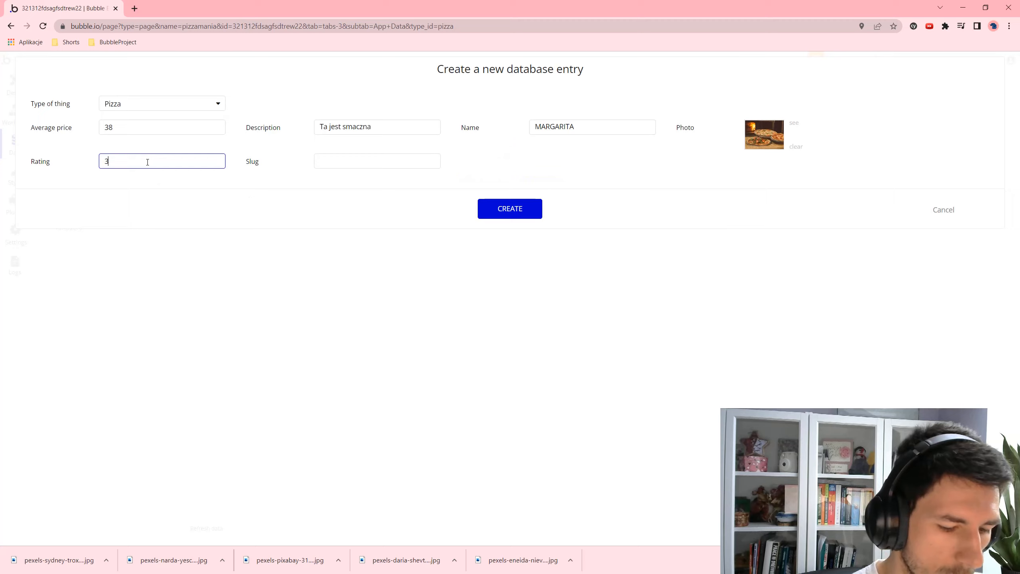
text(.8)
click(524, 205)
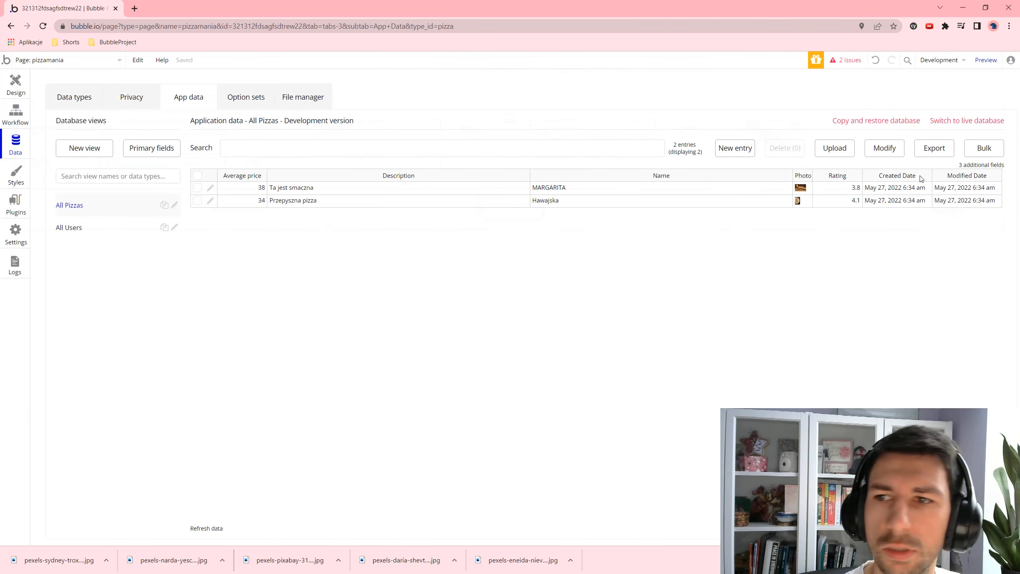
- Create an EPPERONI pizza entry with price 32, description 'Kiełbasa i ser', a photo and rating 2.7
click(735, 148)
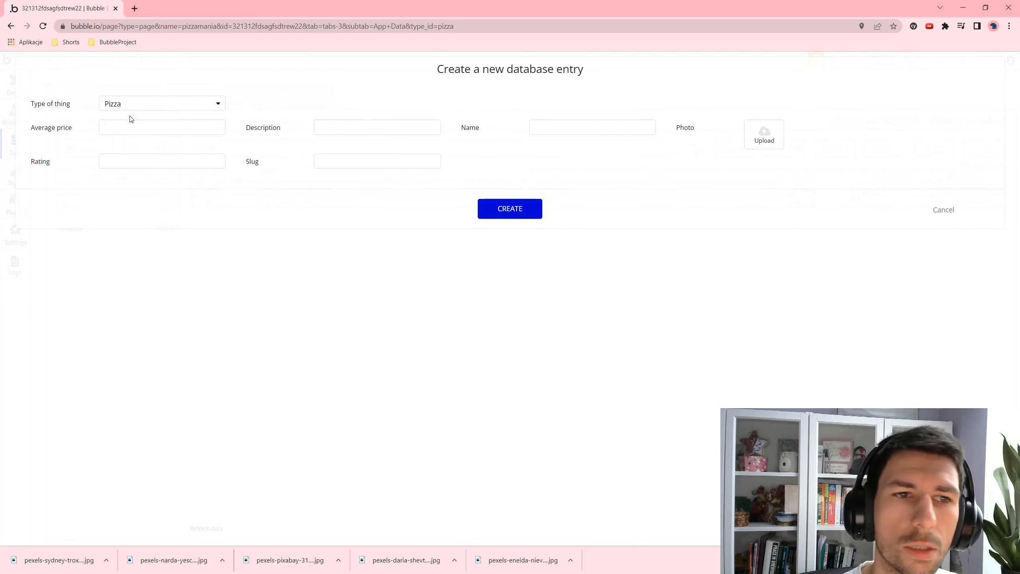
click(135, 125)
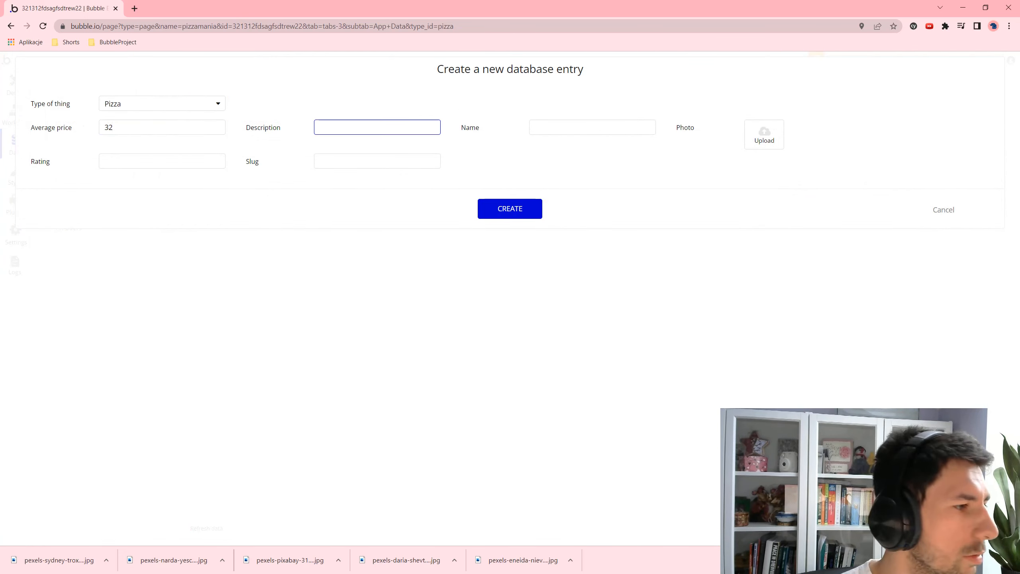
key(alt+Tab)
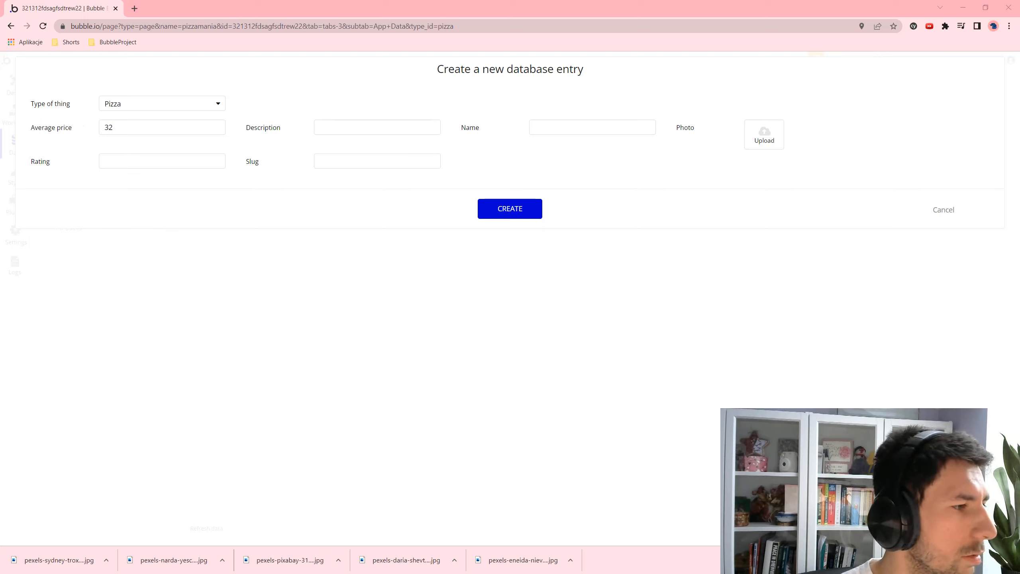
click(339, 126)
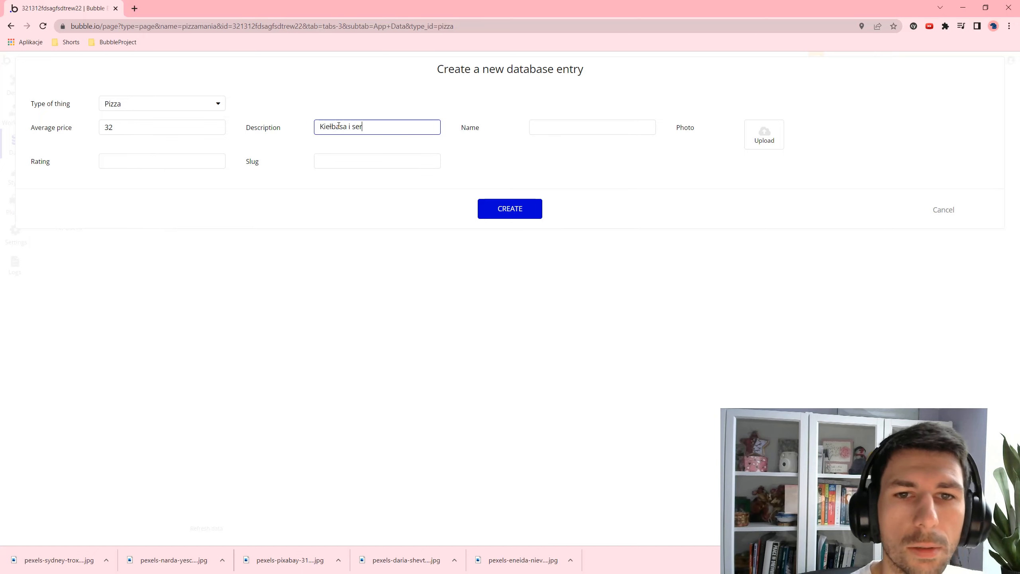
key(Tab)
text(EPPERONI)
click(767, 132)
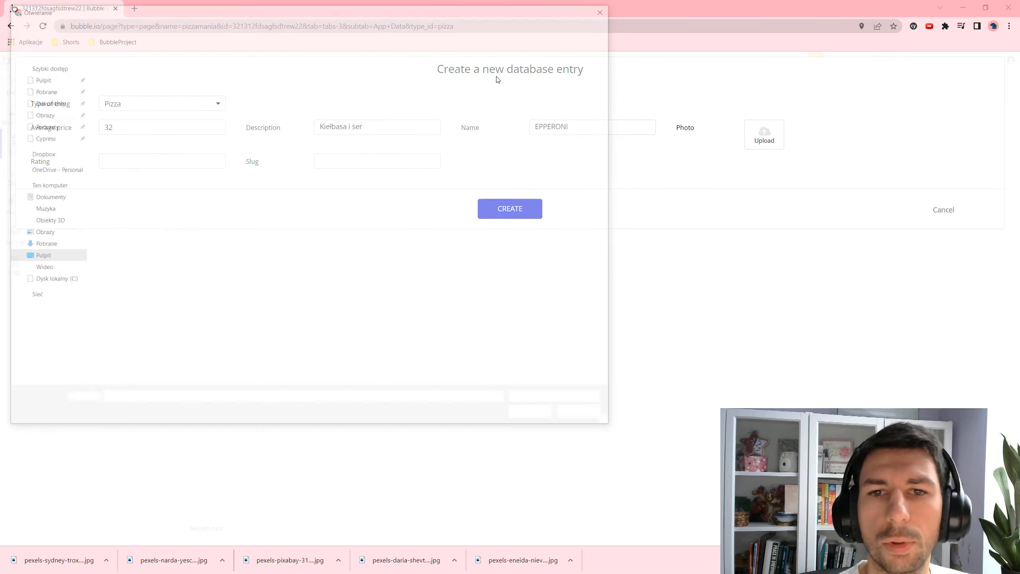
double_click(336, 90)
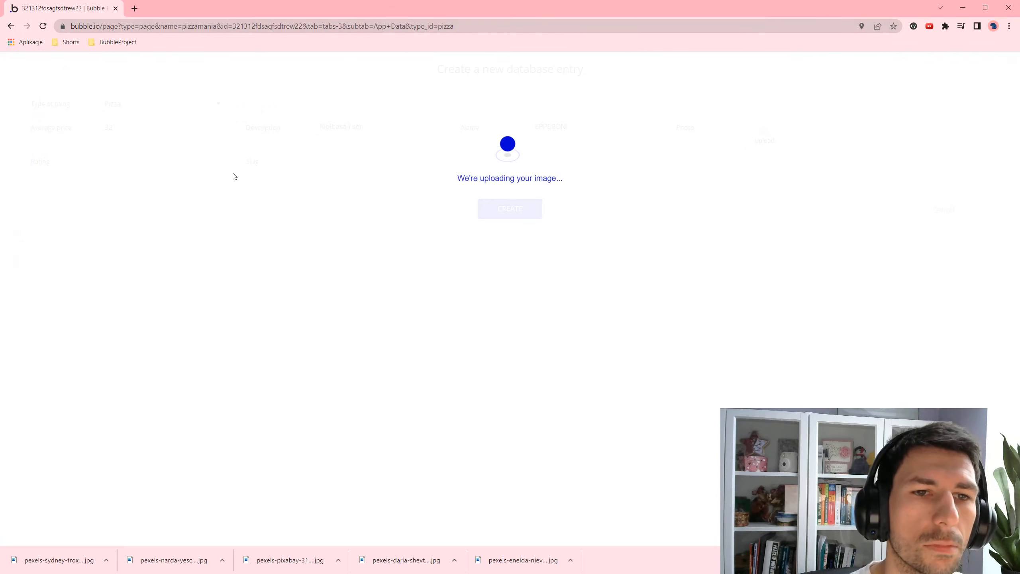
click(153, 155)
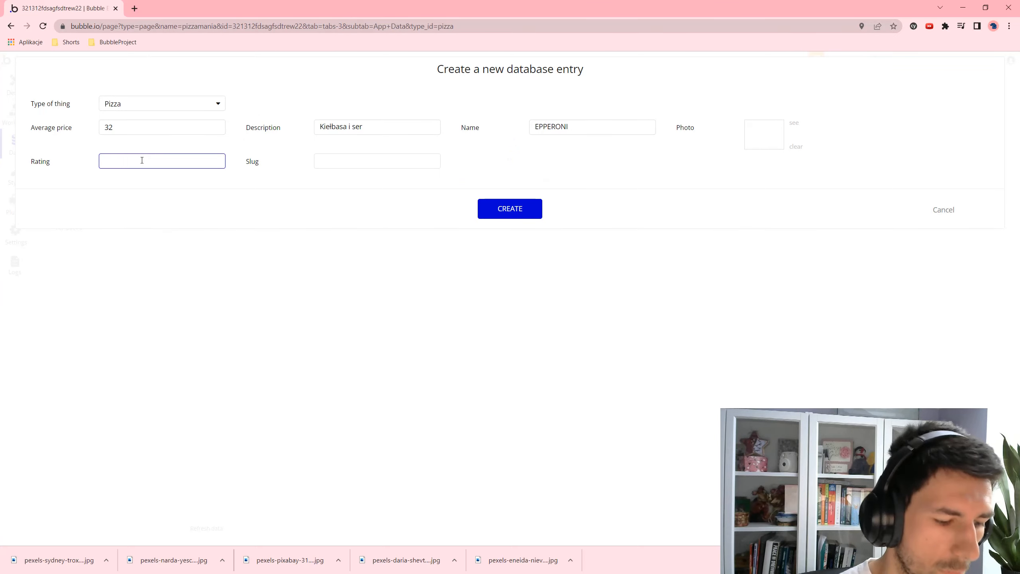
text(2.7)
click(517, 212)
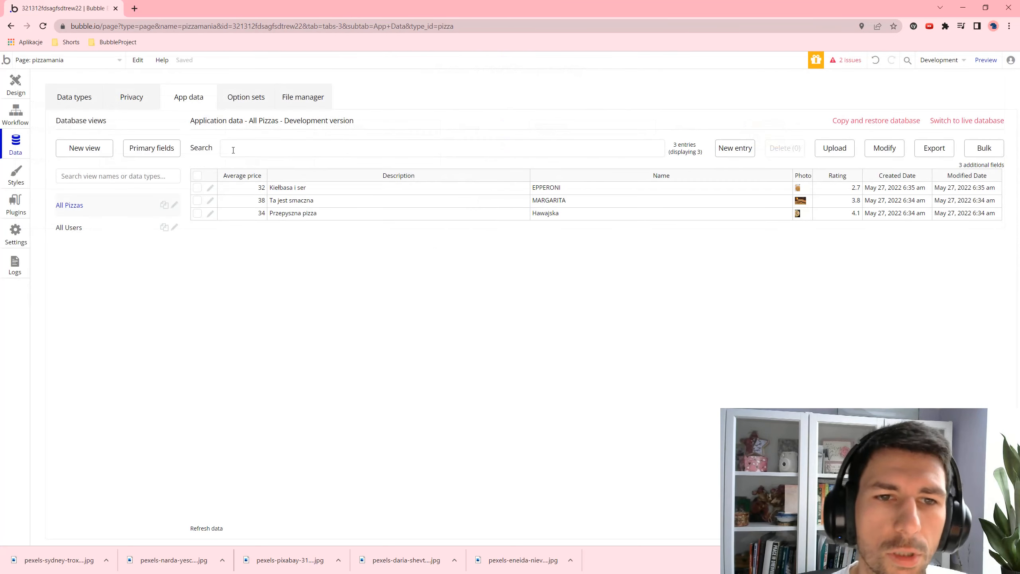
- Create a PRIMAVERA pizza entry with price 45, description 'Z szynką', the pexels-sydney-troxell-708587.jpg photo and rating 4.2
click(751, 148)
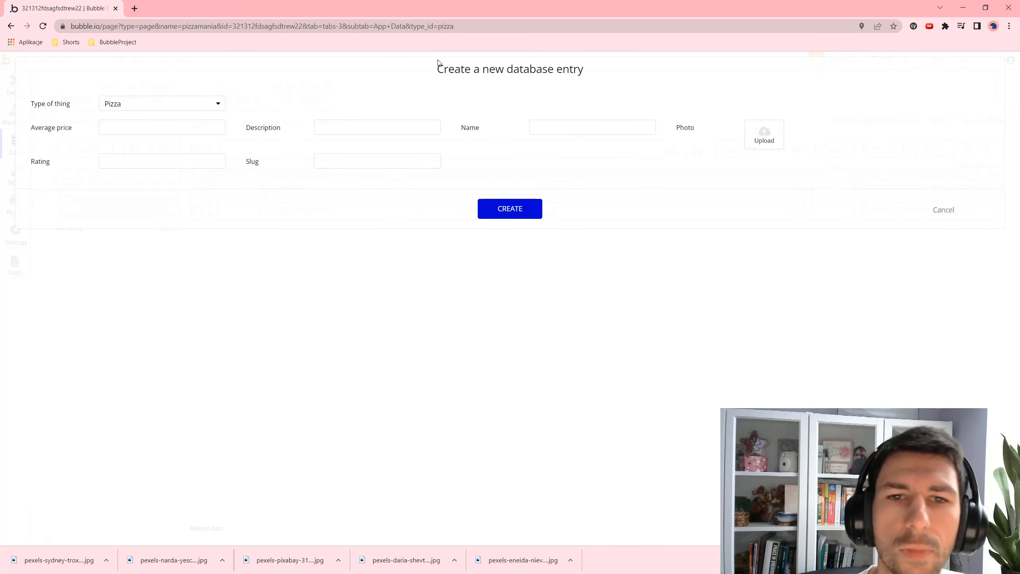
click(173, 133)
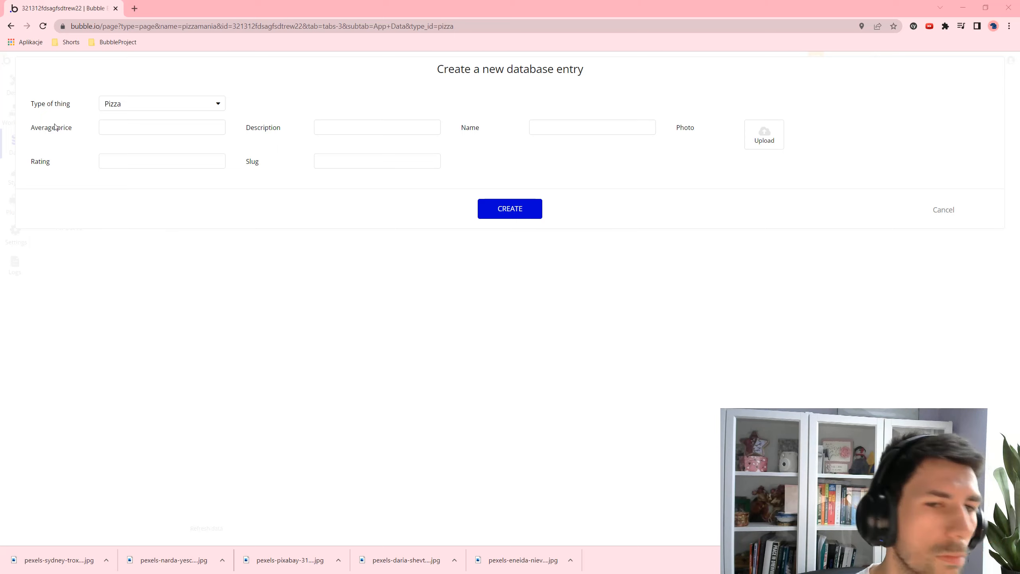
click(176, 123)
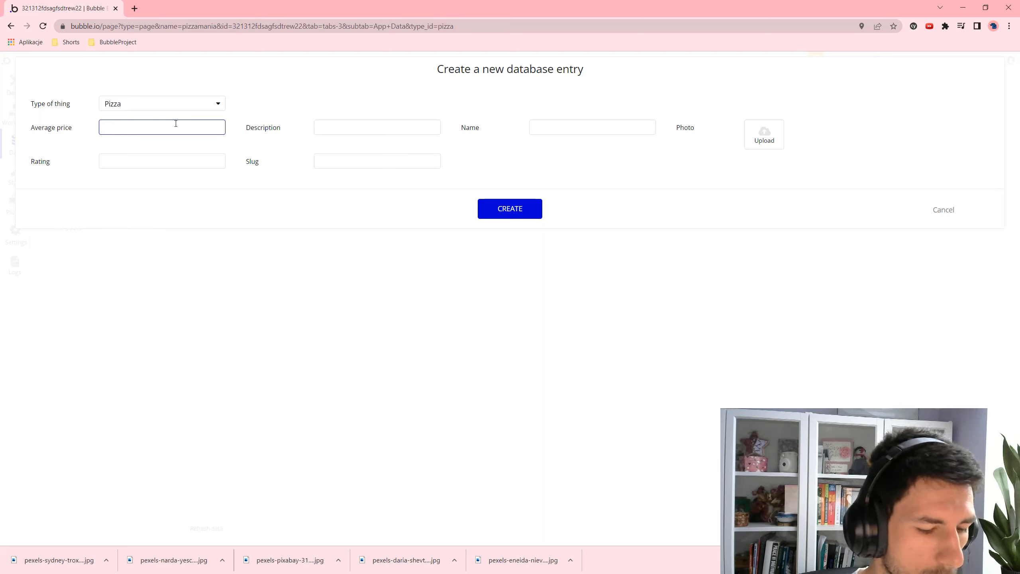
key(Tab)
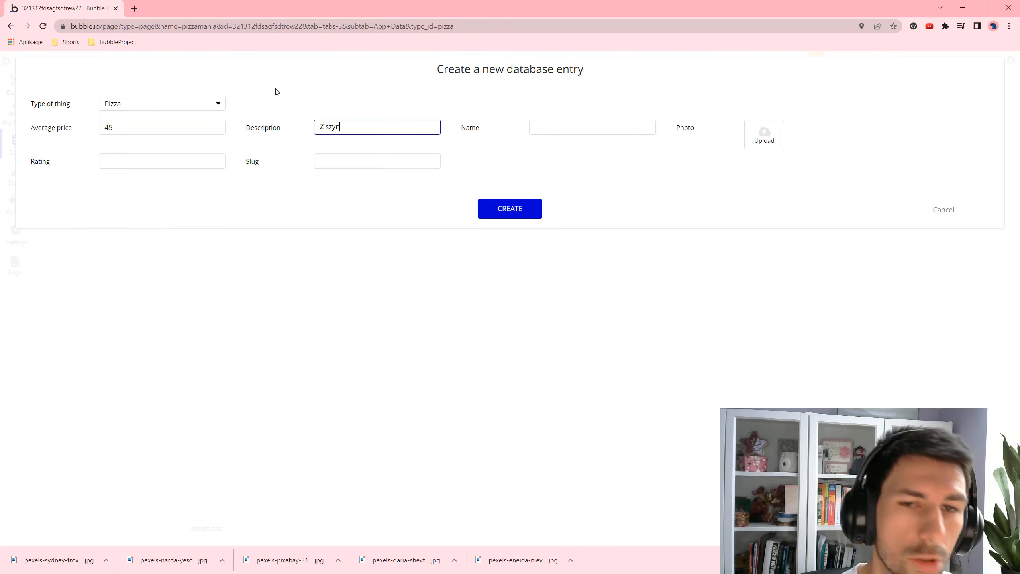
key(Tab)
text(PRIMAVERA)
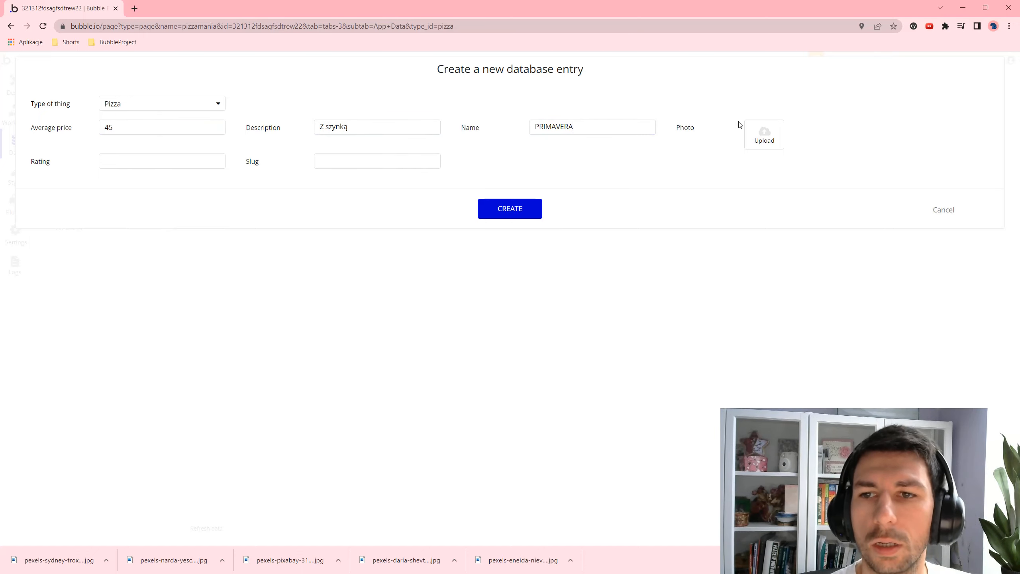
click(768, 144)
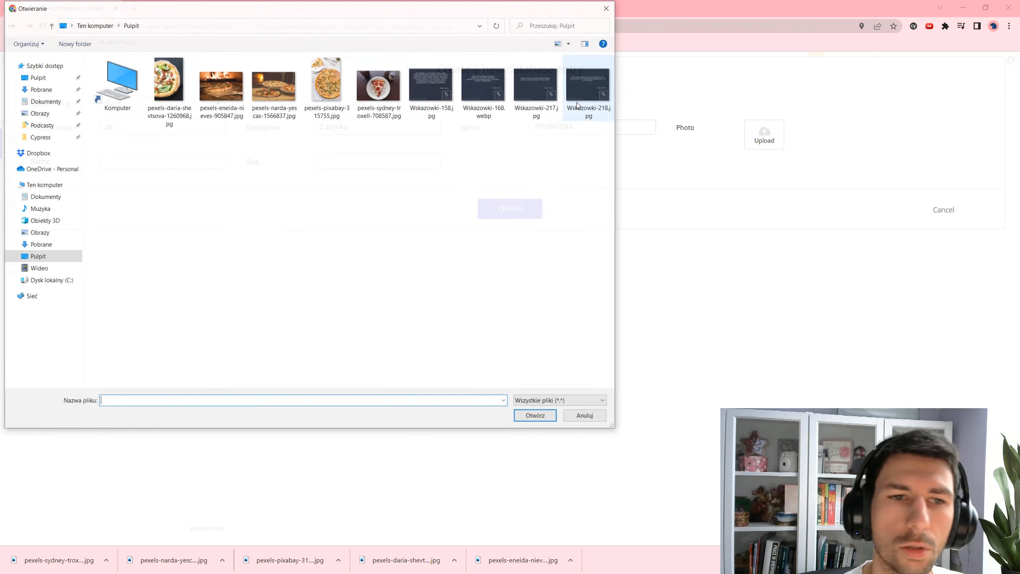
double_click(358, 79)
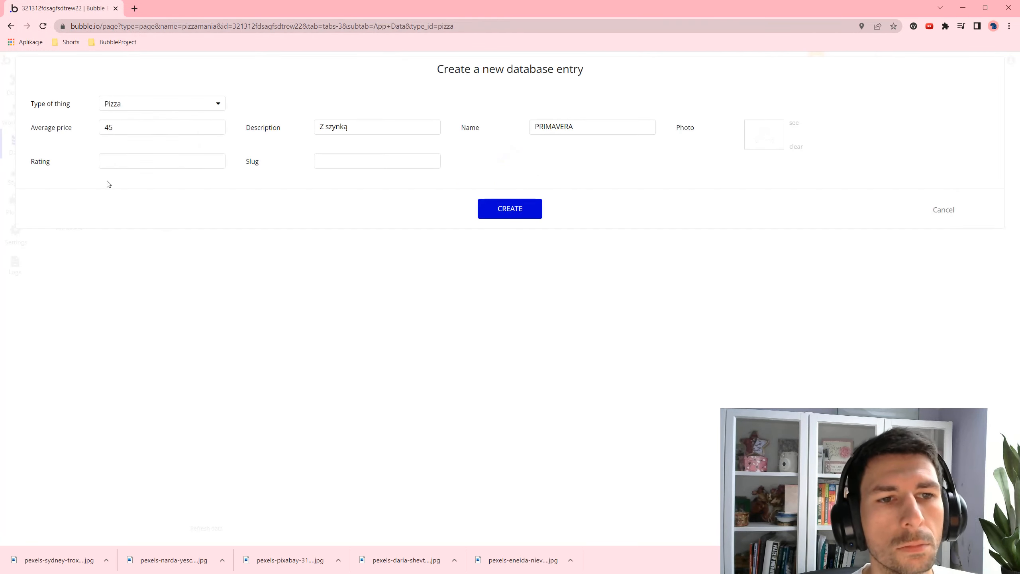
click(120, 165)
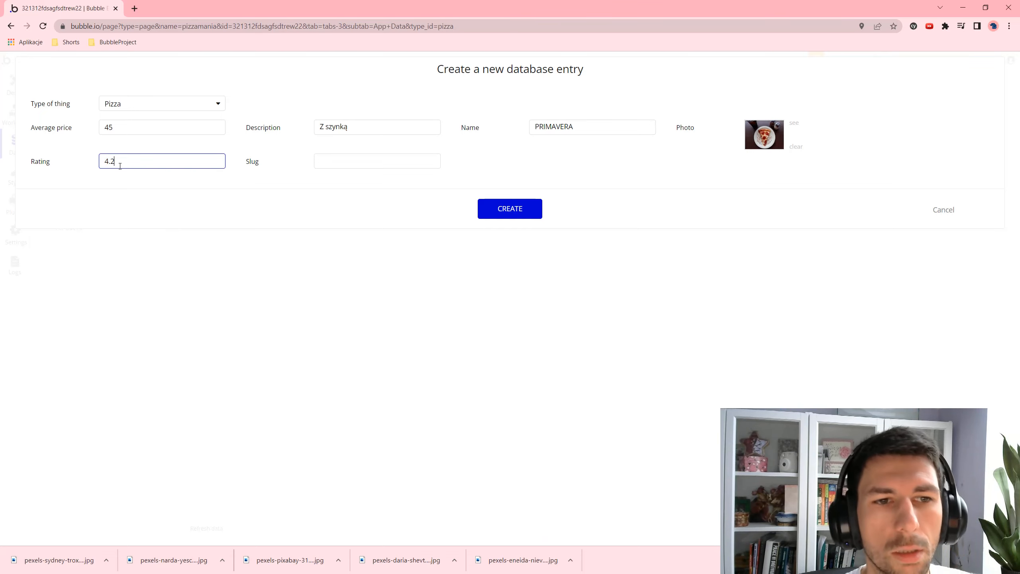
click(507, 209)
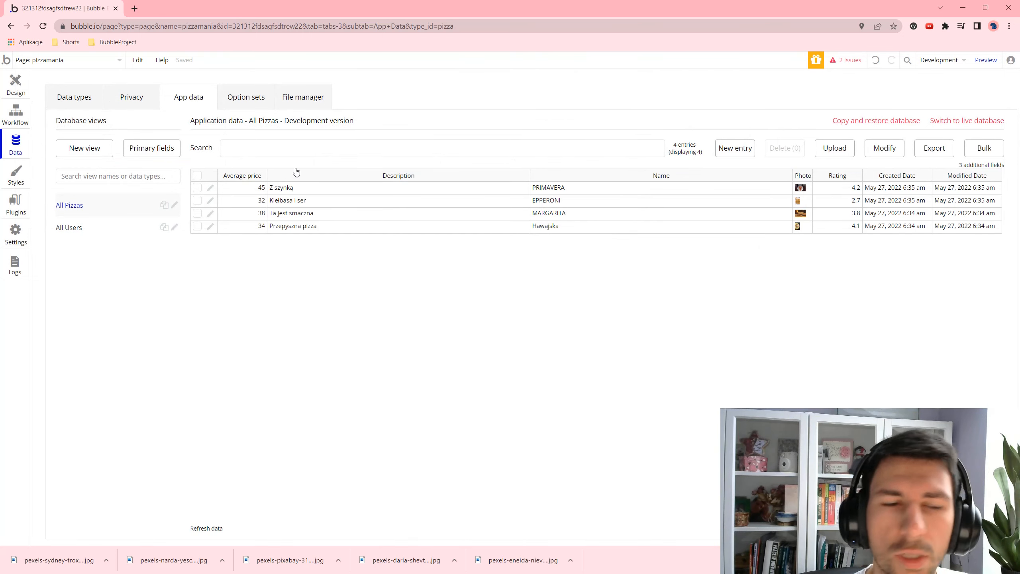
click(16, 84)
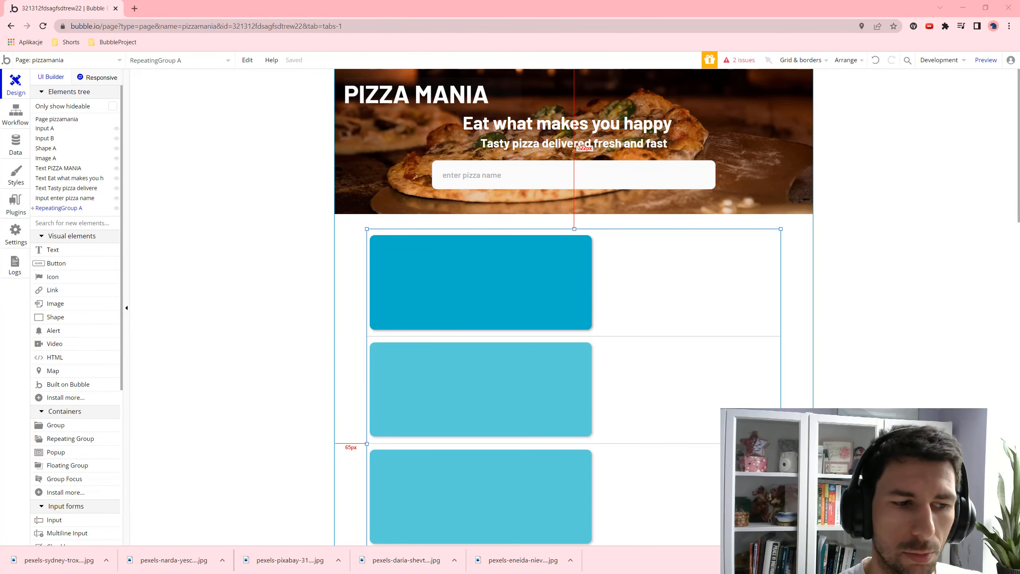
- Widen the card's Shape B to 796 px and set its colour to white #FFFFFF
click(579, 261)
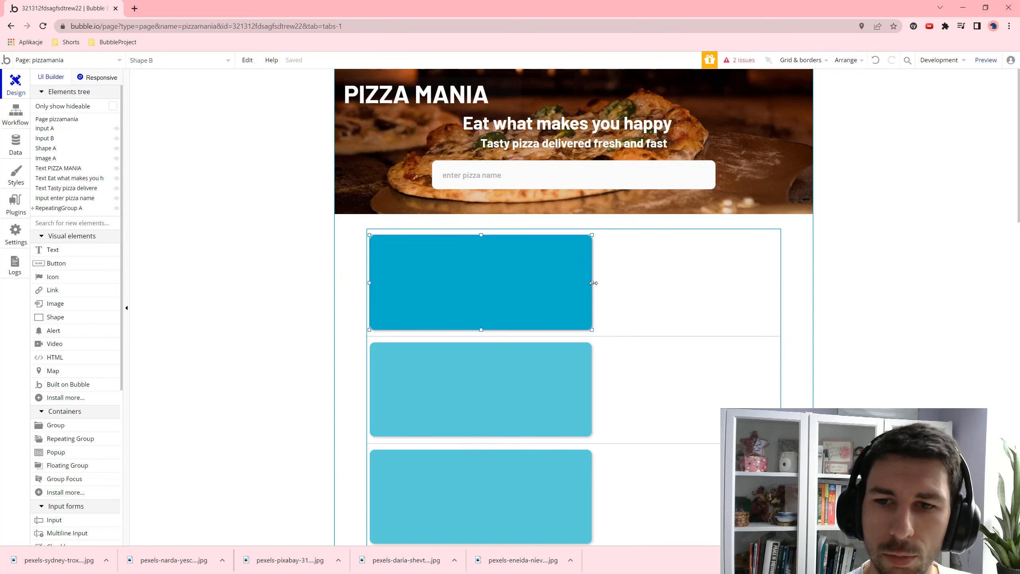
drag(593, 283, 767, 282)
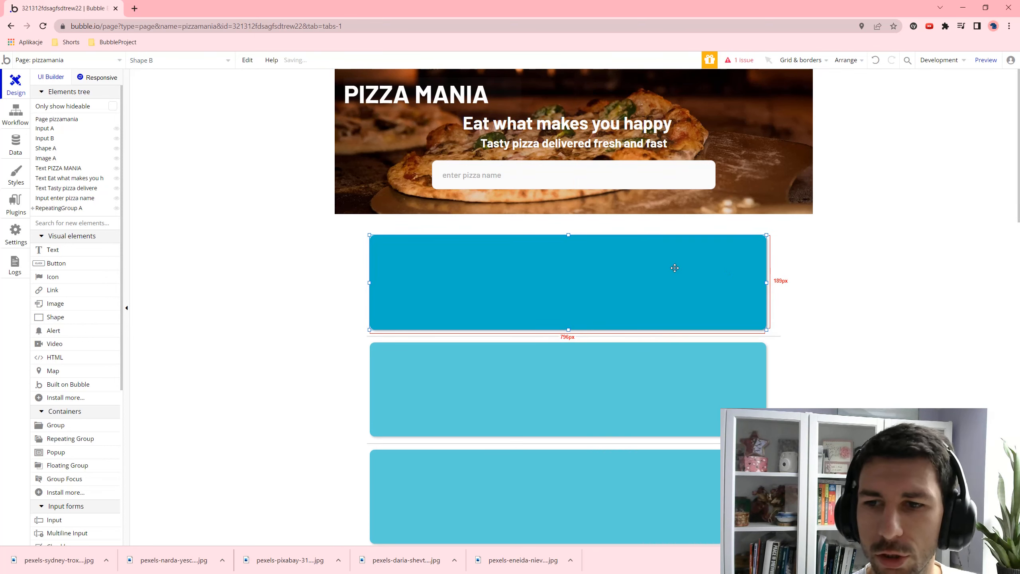
double_click(709, 270)
click(910, 393)
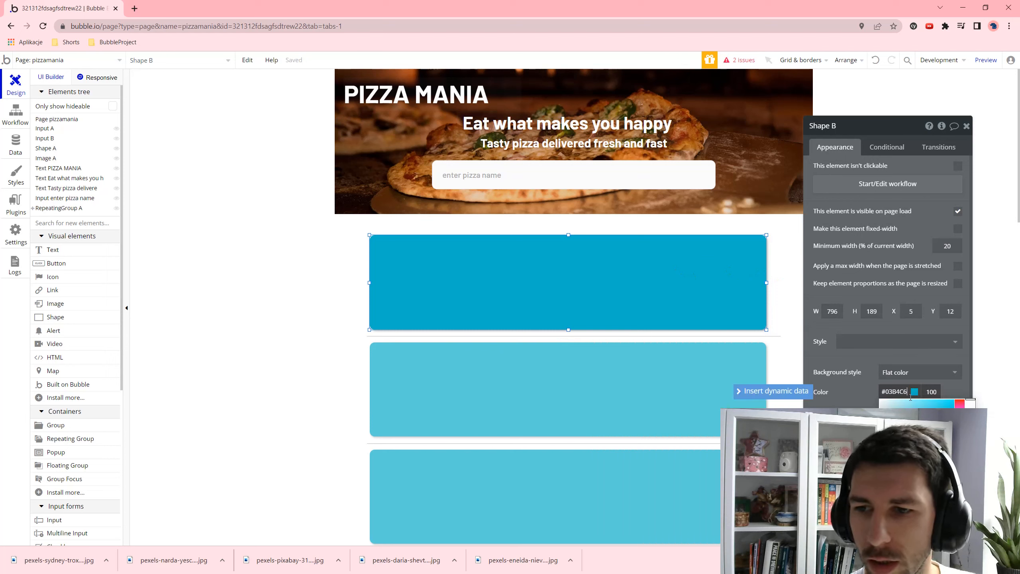
click(880, 400)
click(528, 292)
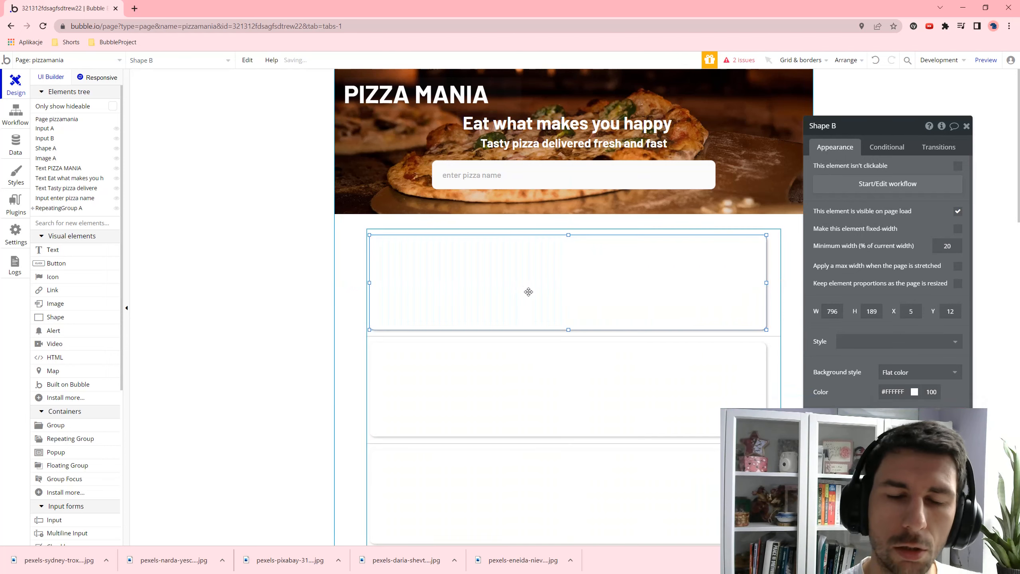
click(777, 243)
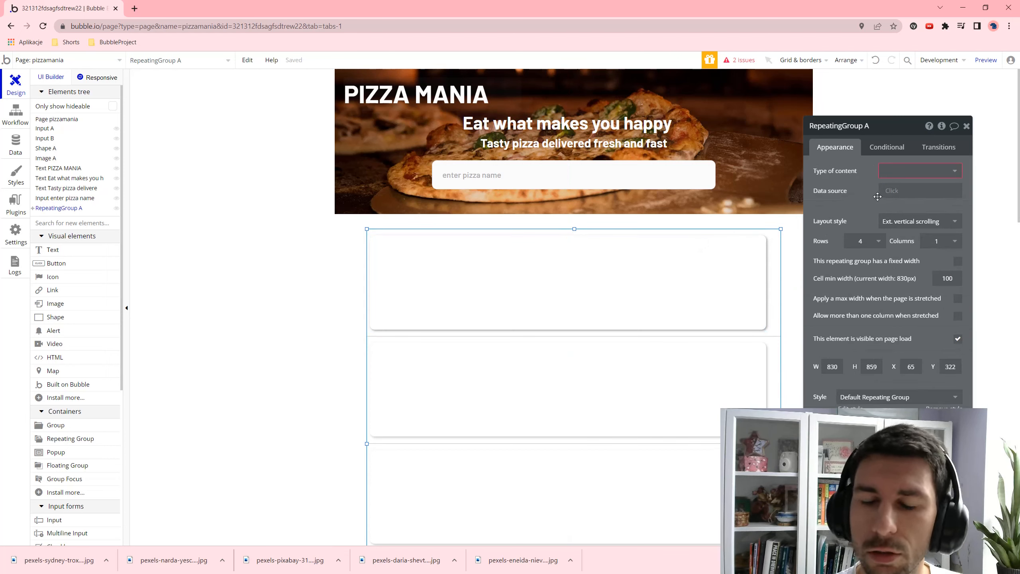
- Set the repeating group's content type to Pizza, with data source Do a search for Pizzas
click(903, 173)
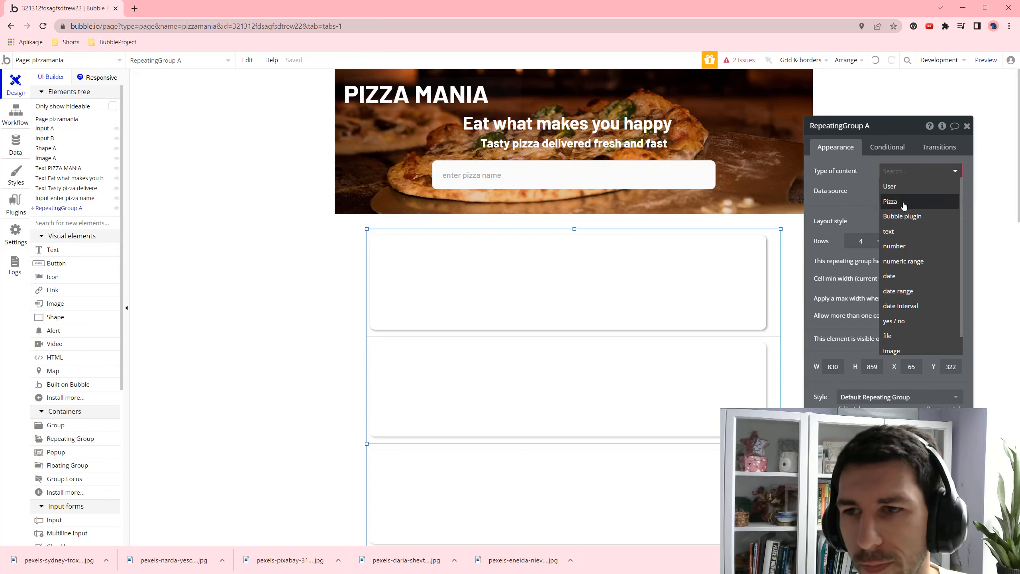
click(904, 202)
click(920, 191)
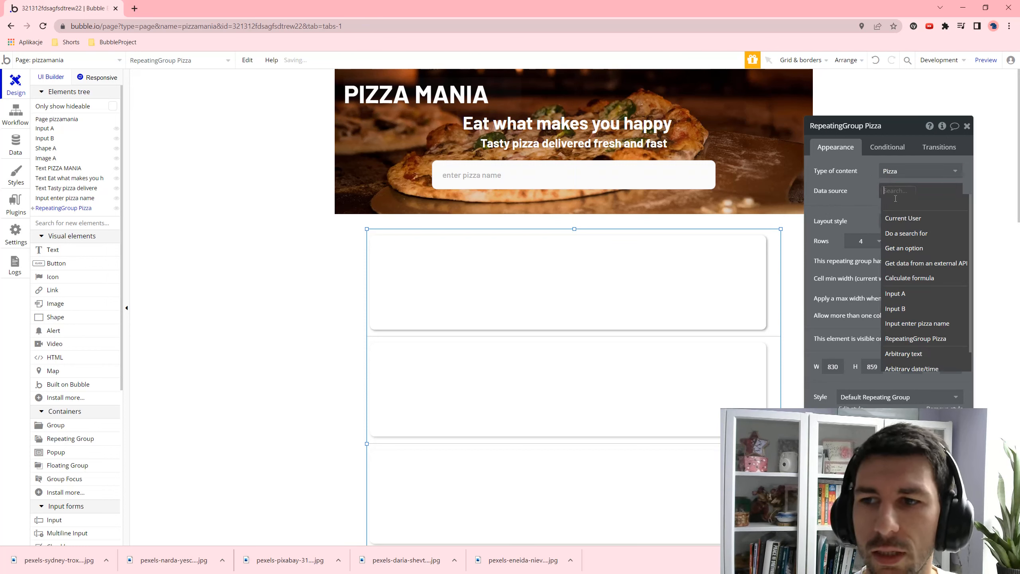
click(917, 230)
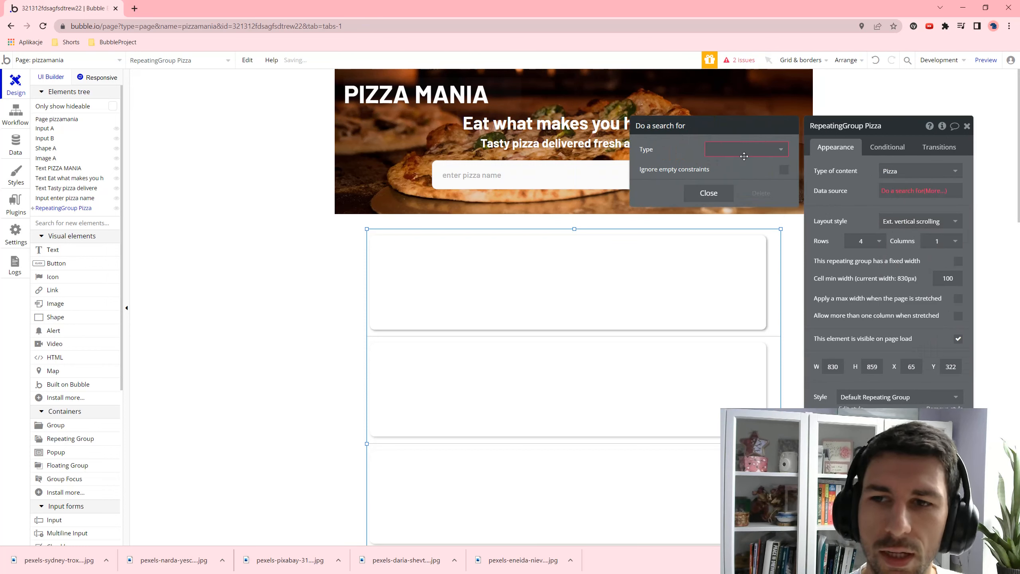
click(744, 155)
click(736, 179)
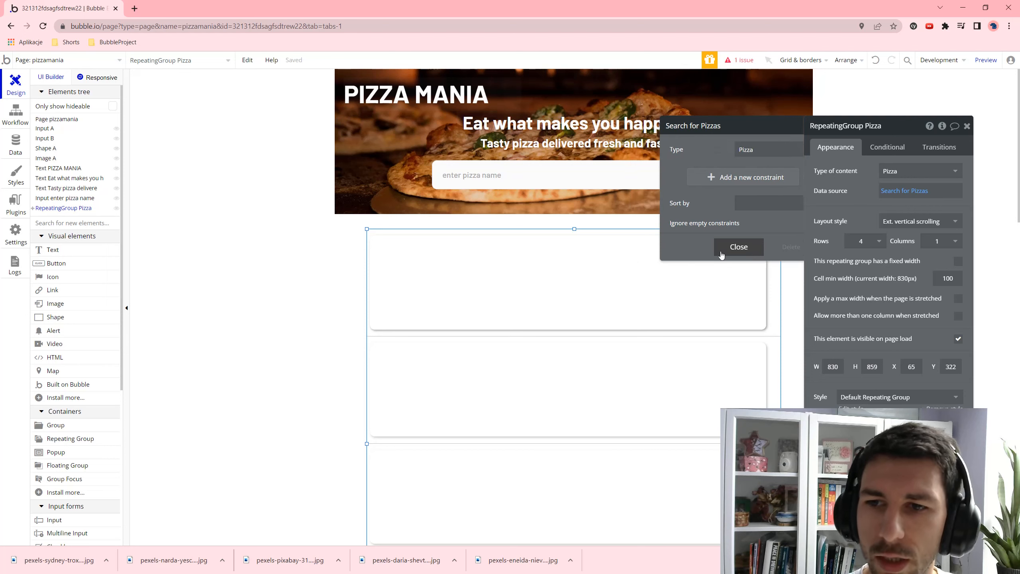
click(721, 248)
click(558, 278)
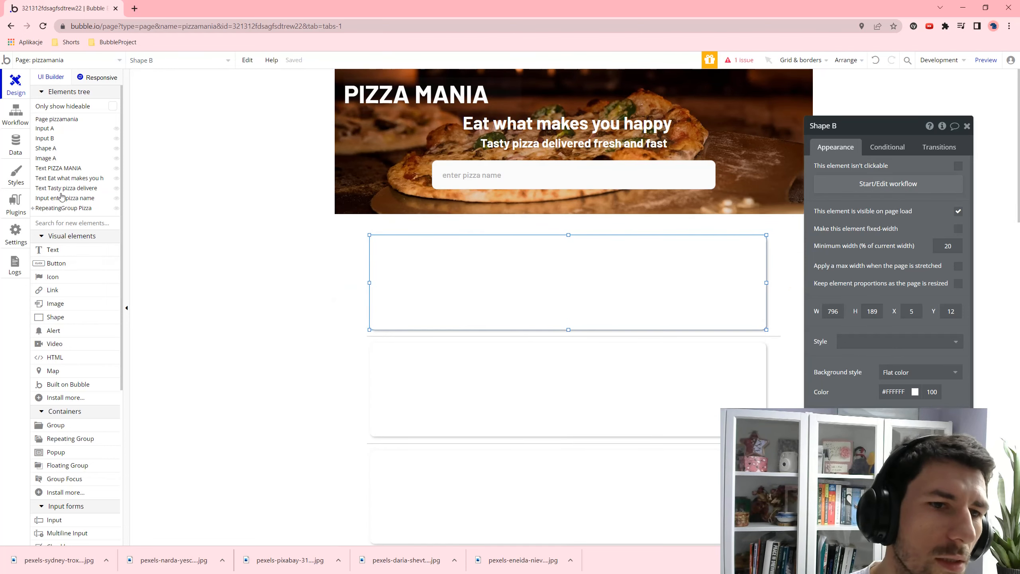
- Draw an image in the first pizza card and size it 150×150
click(57, 303)
drag(377, 244, 455, 316)
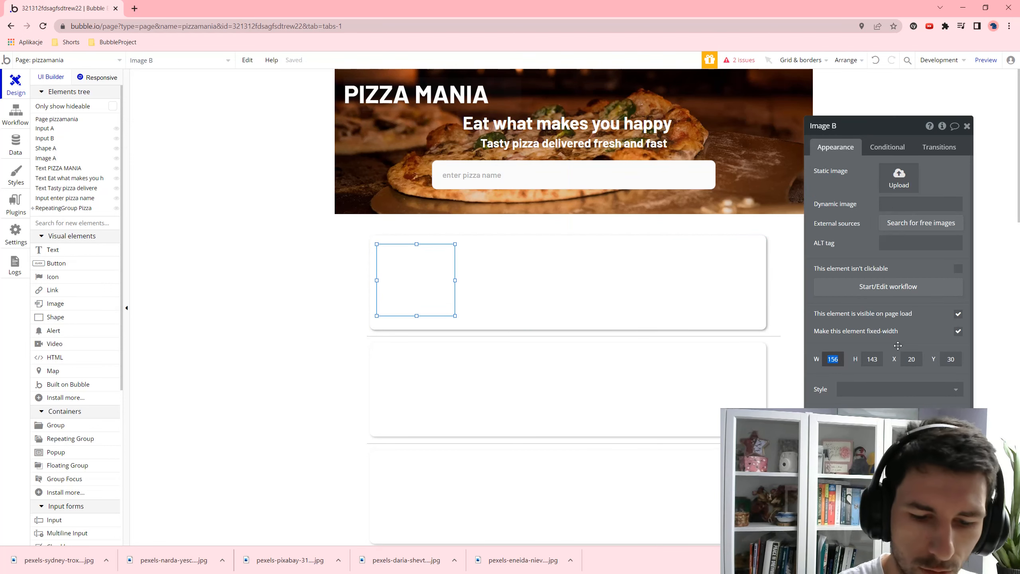
key(BackSpace)
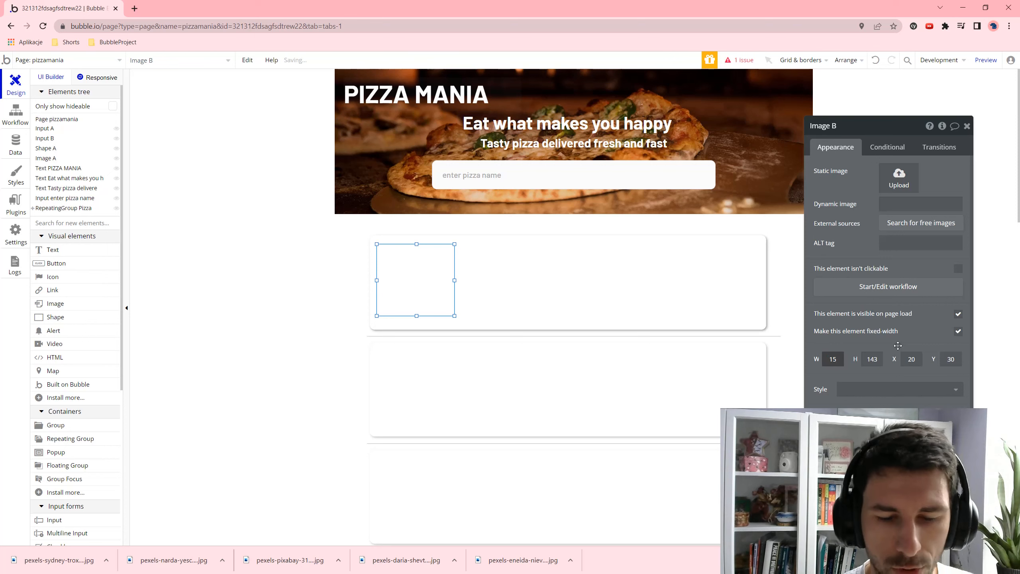
key(Tab)
text(15)
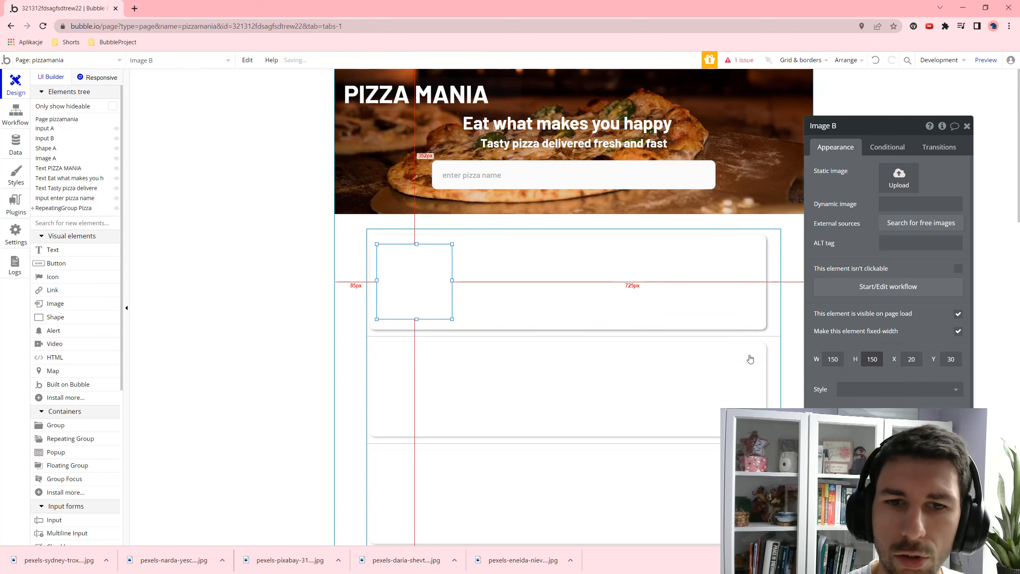
click(901, 204)
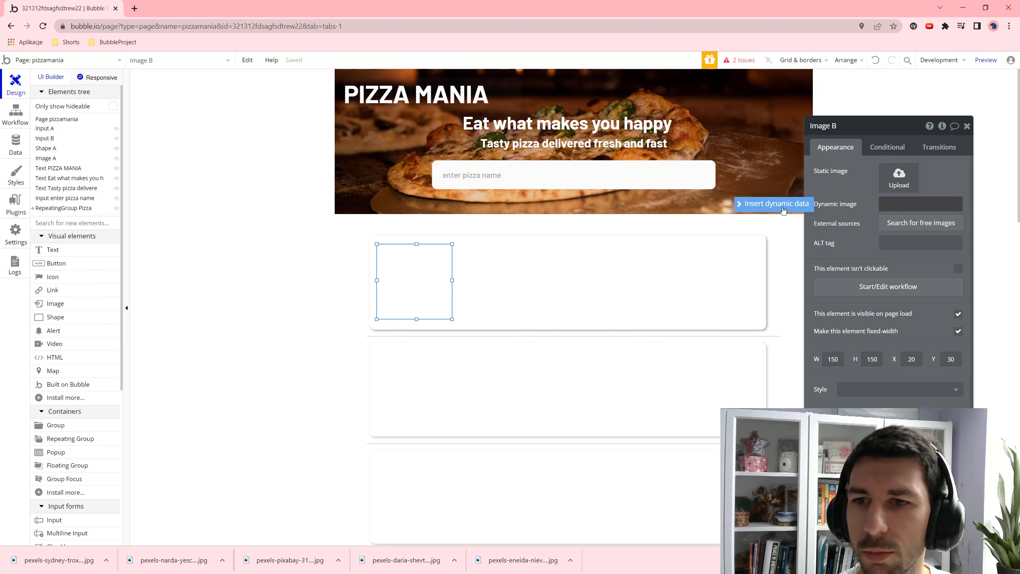
- Set the image's dynamic source to Current cell's Pizza's Photo
click(772, 204)
click(935, 231)
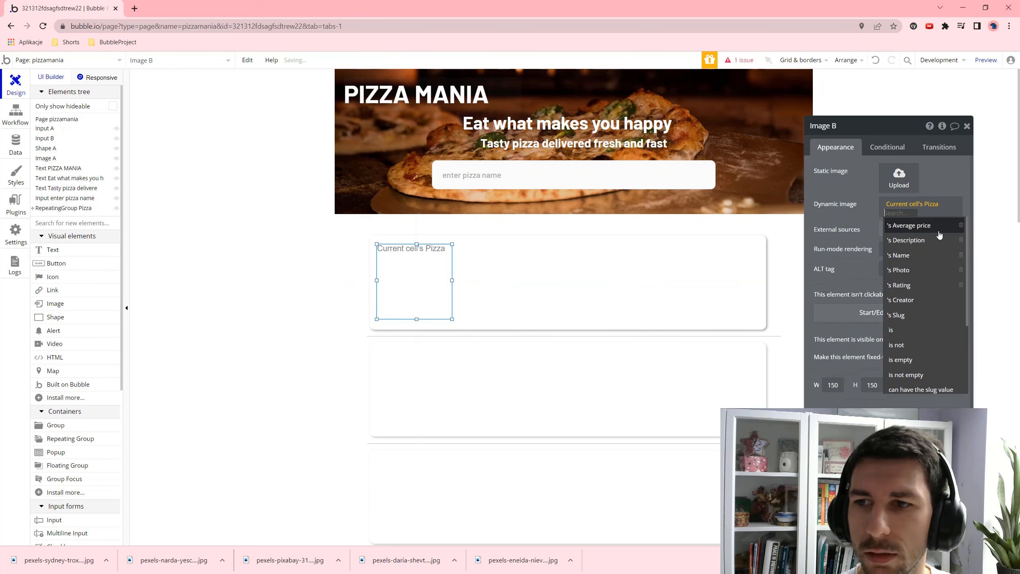
click(929, 273)
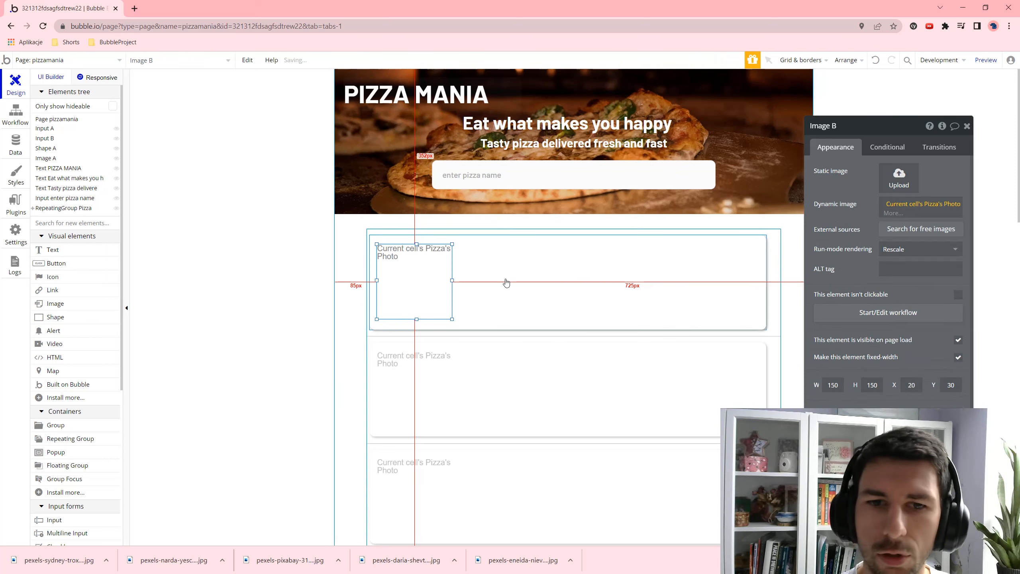
click(536, 282)
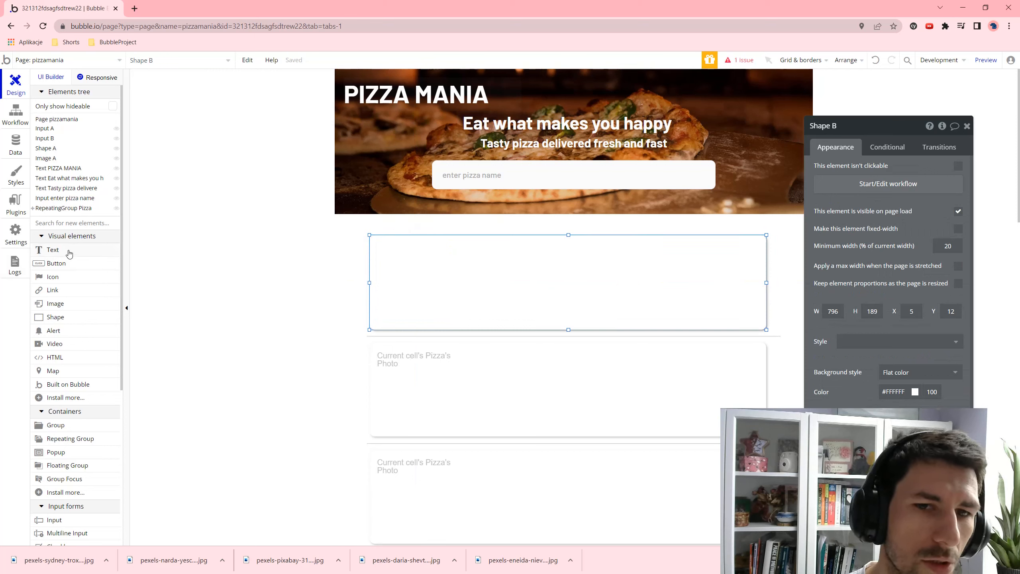
click(442, 278)
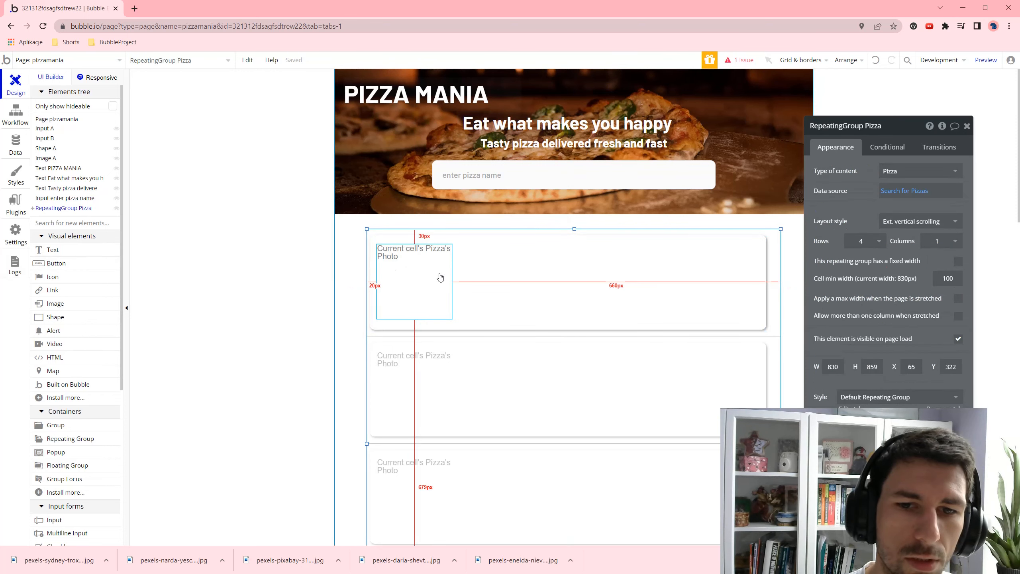
click(557, 269)
click(519, 251)
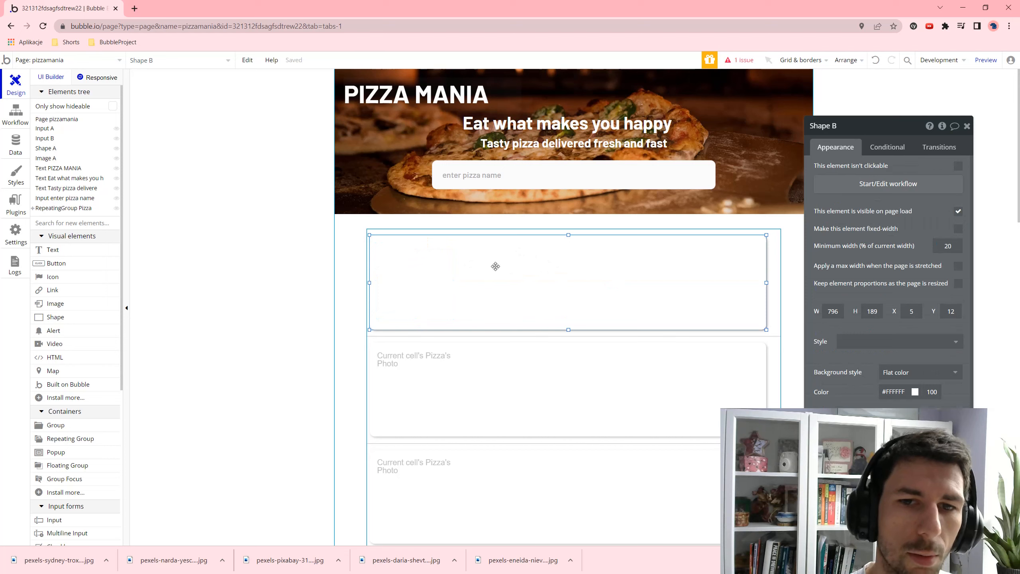
- Draw a text box beside the photo showing Current cell's Pizza's Name
click(53, 250)
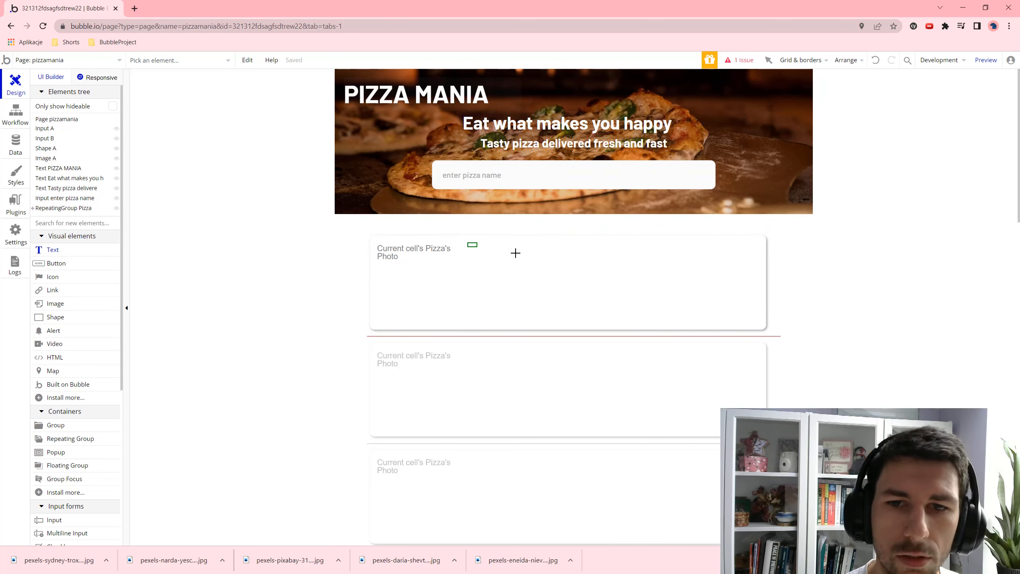
drag(516, 253, 598, 259)
click(857, 177)
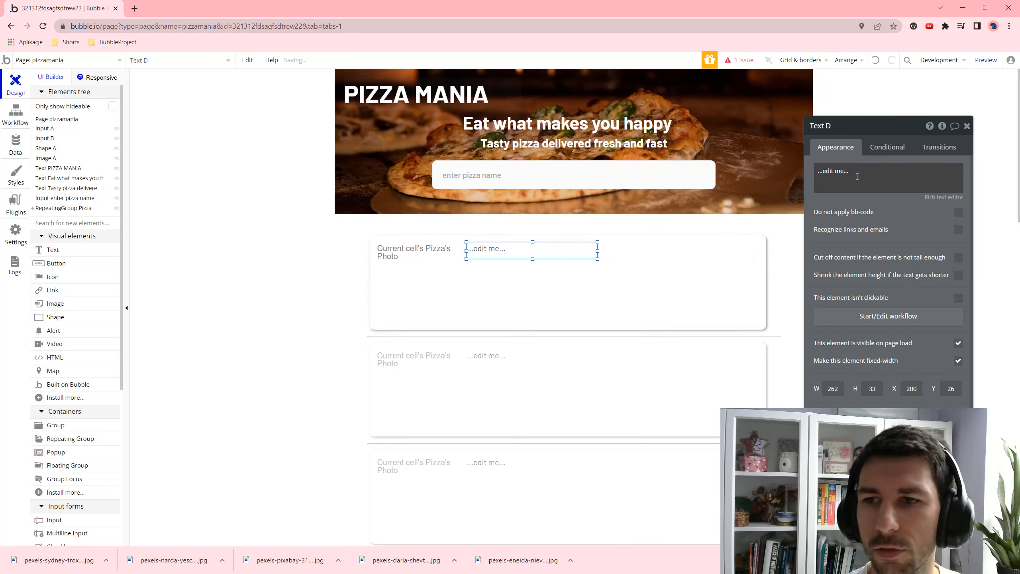
click(773, 171)
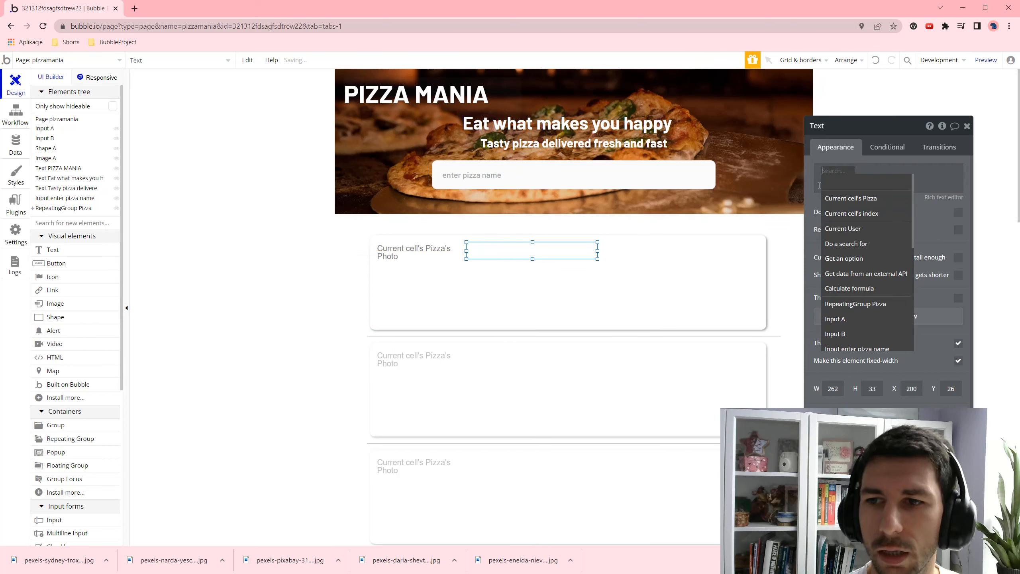
click(845, 199)
click(909, 212)
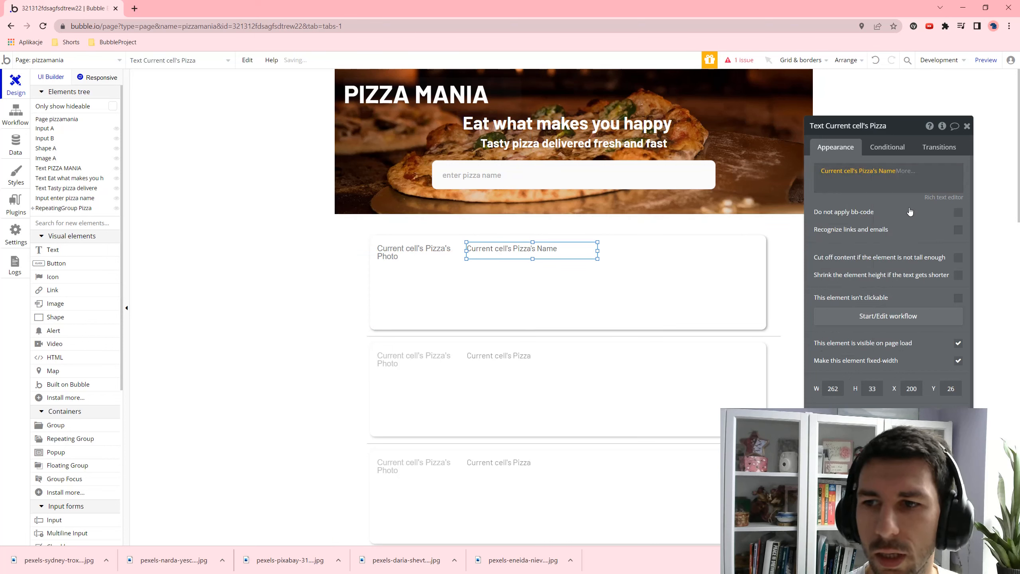
- Remove the text style, make the name bold at size 36, and widen it to 383 px
scroll(910, 212, down, 1)
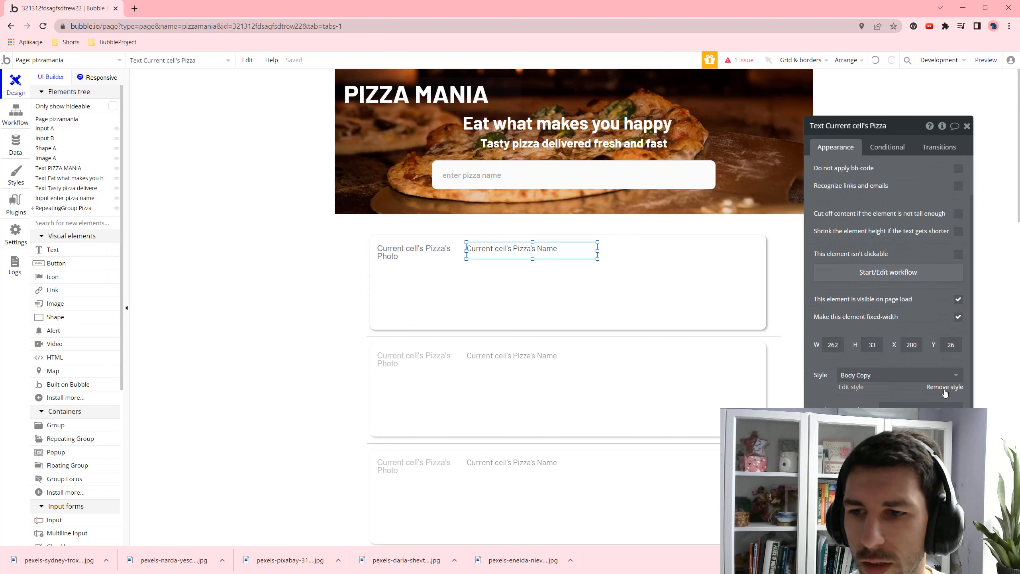
click(944, 387)
scroll(922, 377, down, 4)
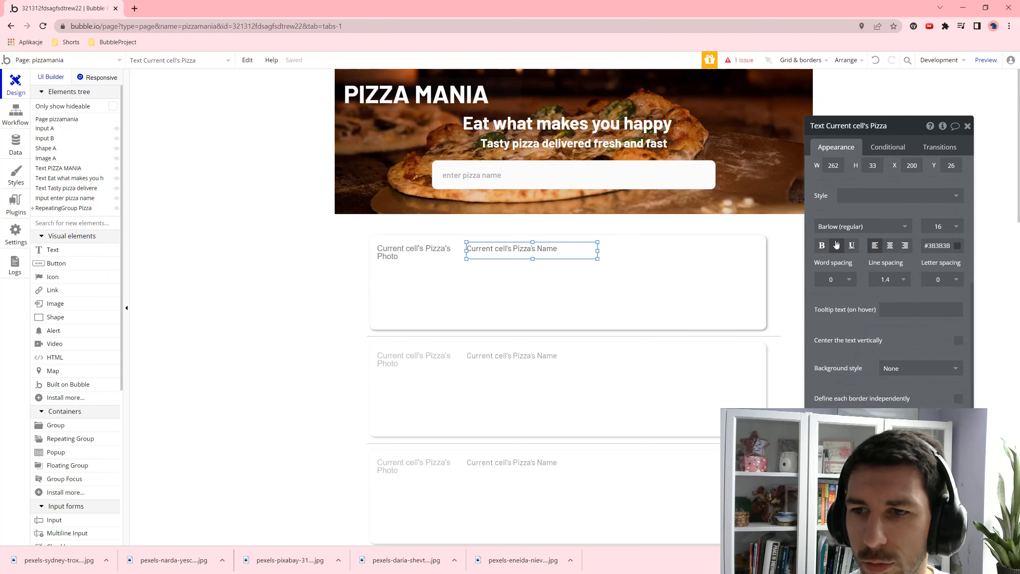
click(822, 246)
click(953, 228)
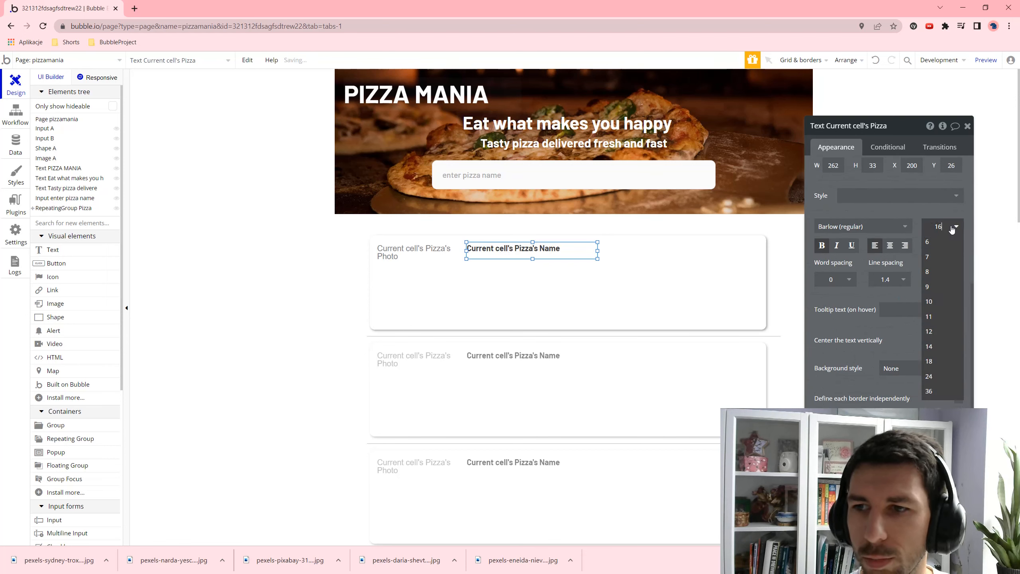
click(941, 362)
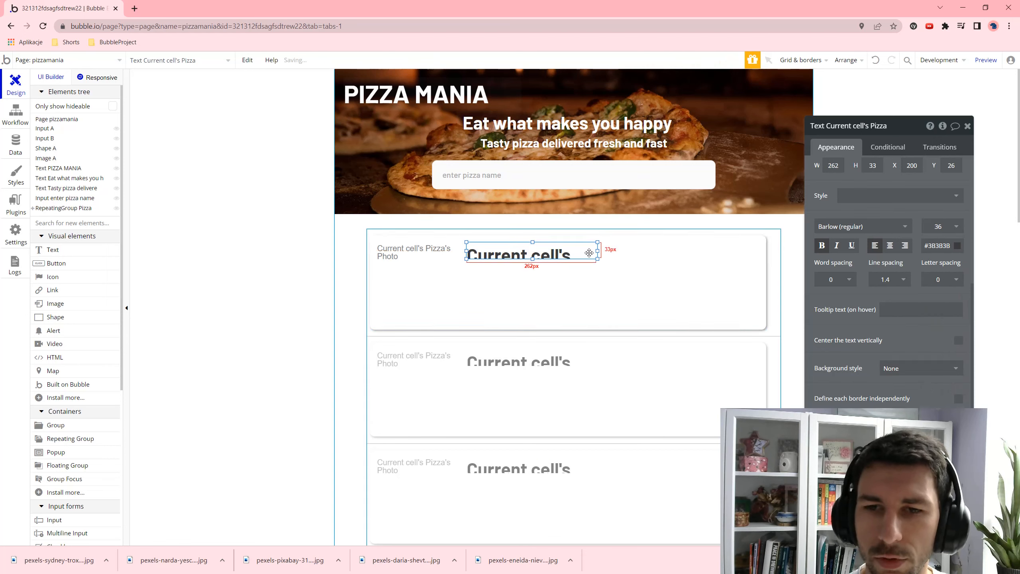
drag(598, 250, 658, 251)
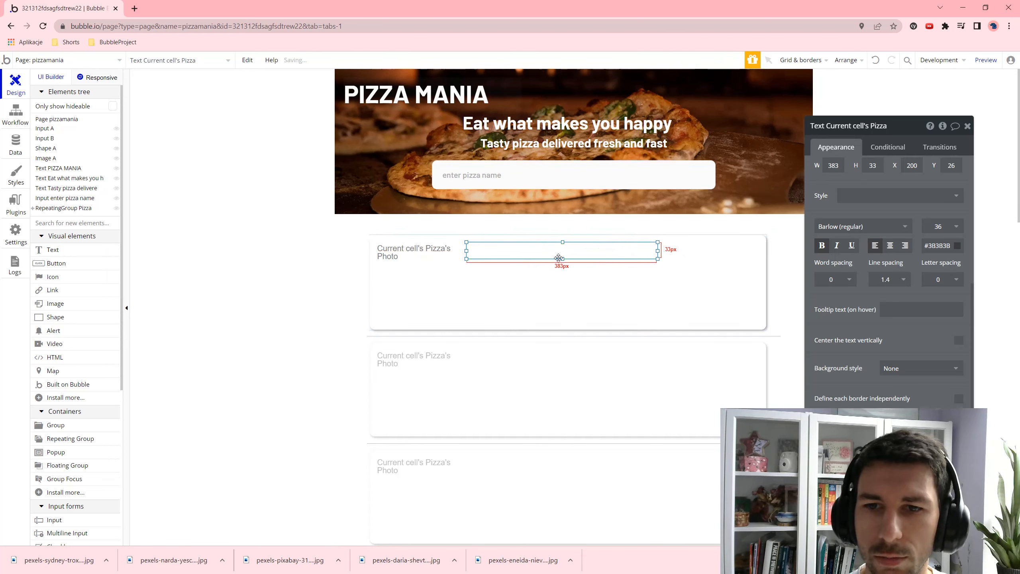
click(617, 280)
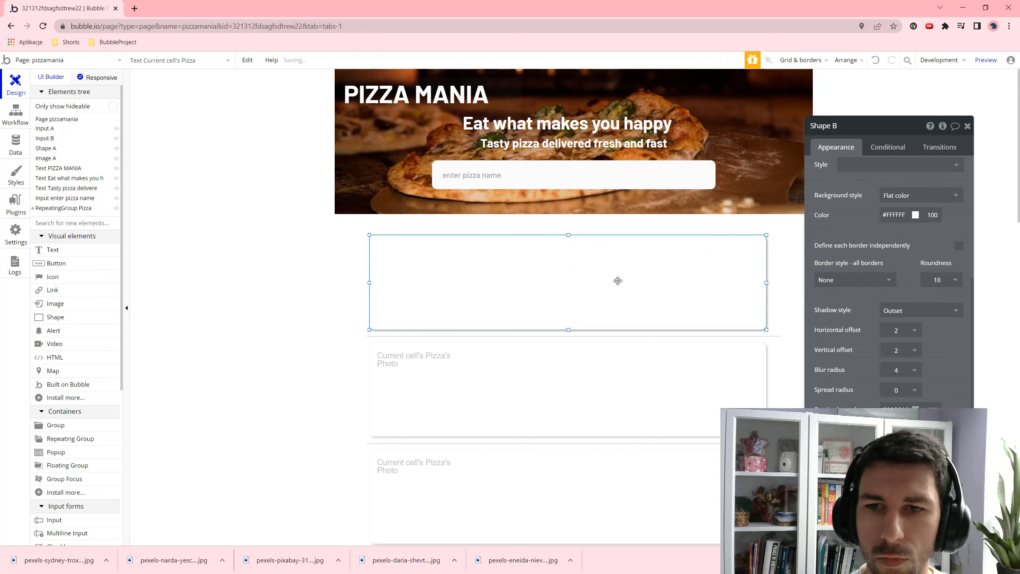
- After previewing the list, bring the pizza image to the front and nudge it into place
click(986, 60)
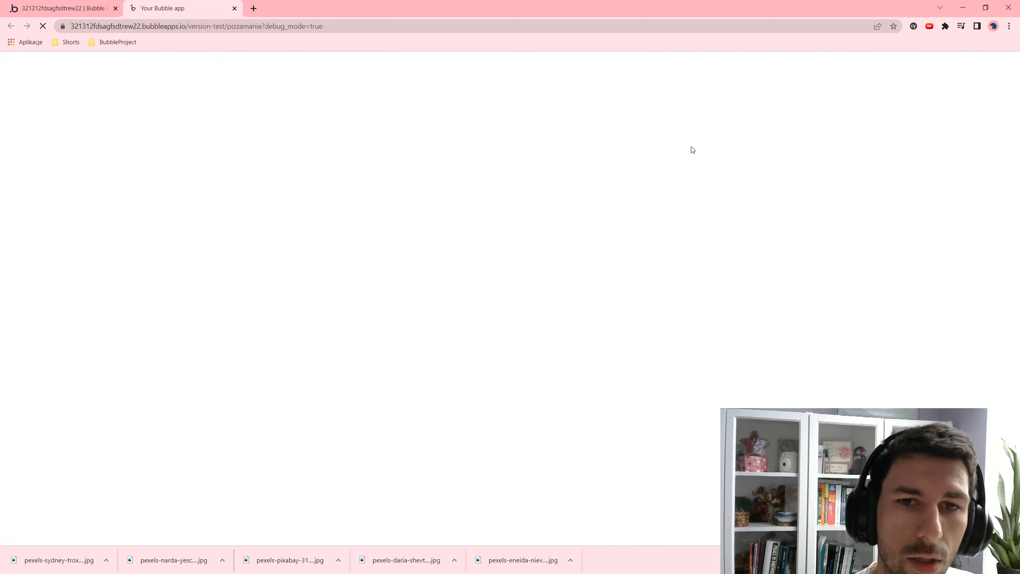
scroll(407, 188, down, 1)
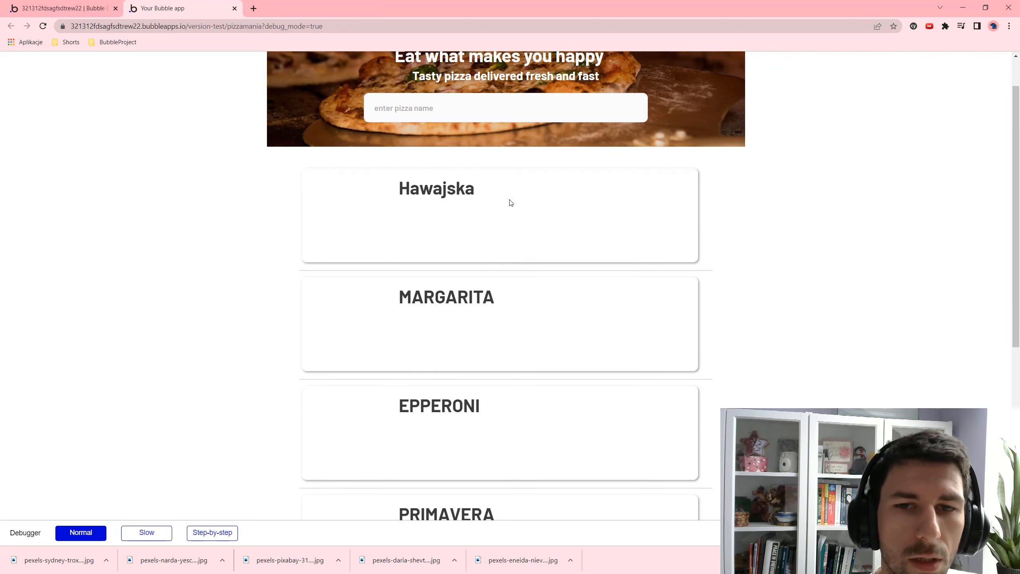
click(64, 8)
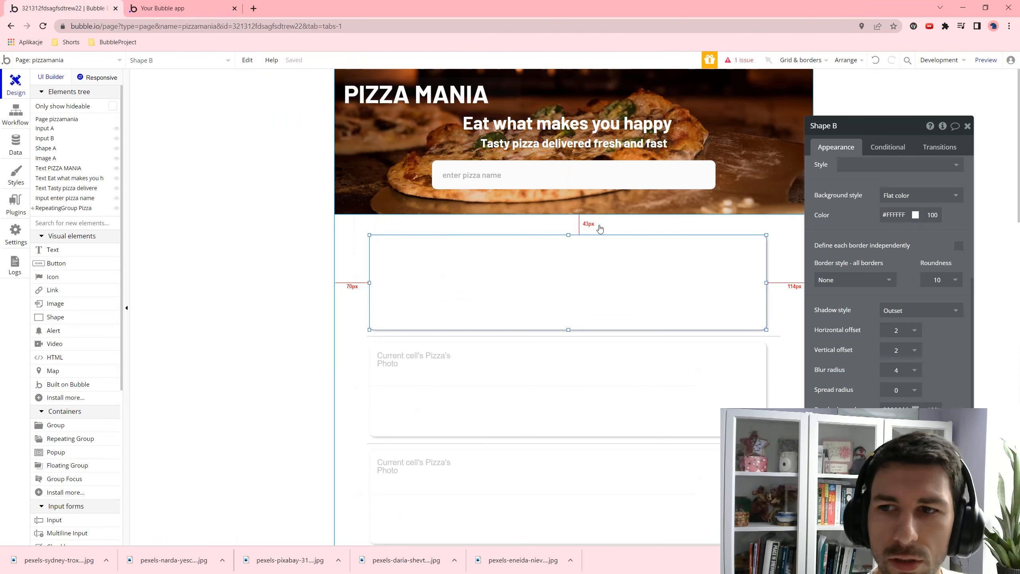
click(444, 385)
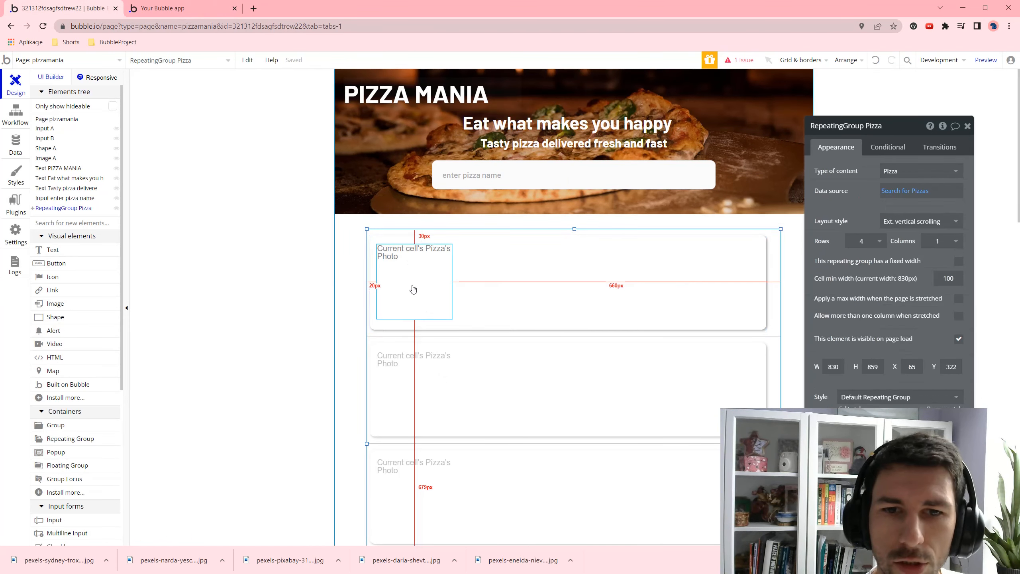
click(412, 290)
right_click(392, 276)
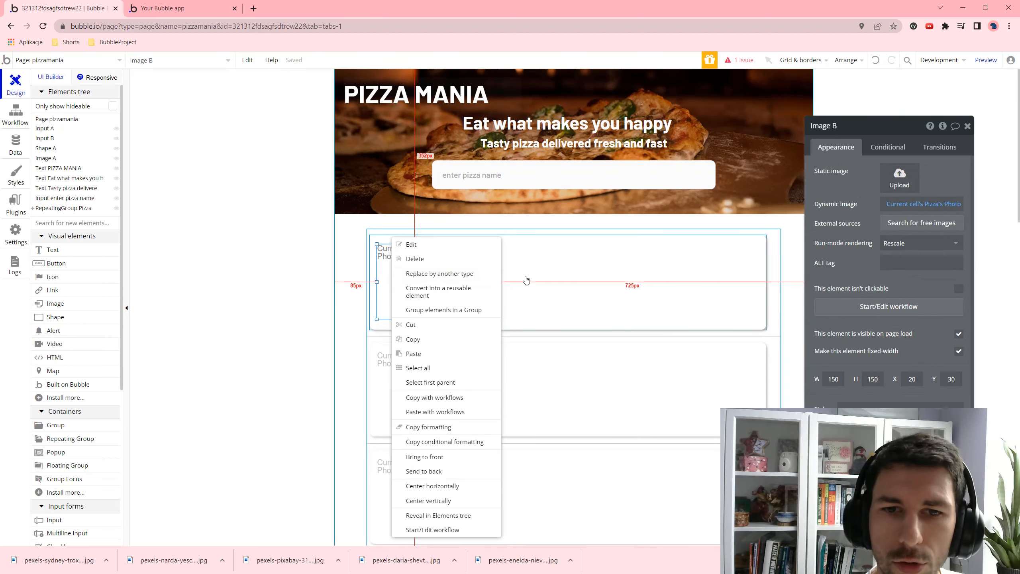
click(452, 462)
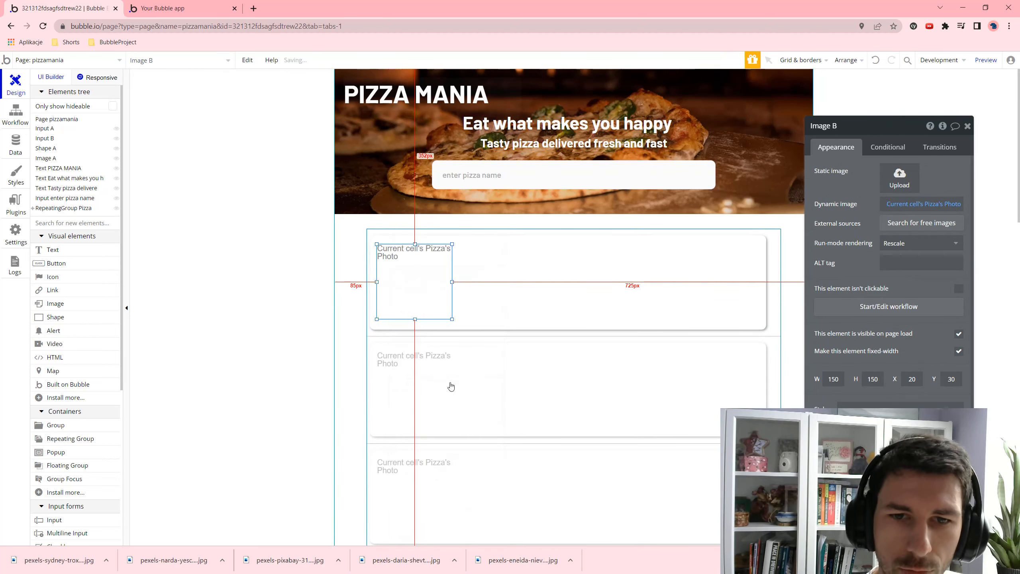
mouse_move(412, 281)
mouse_down()
mouse_move(442, 293)
mouse_move(414, 276)
mouse_up()
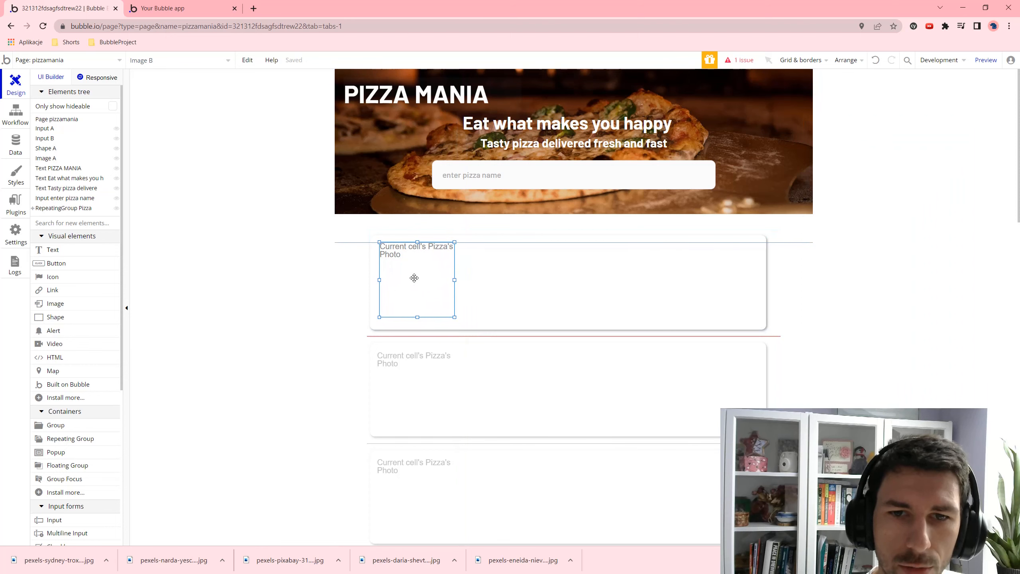
- Reload the preview to confirm each card shows its pizza photo and name
click(986, 60)
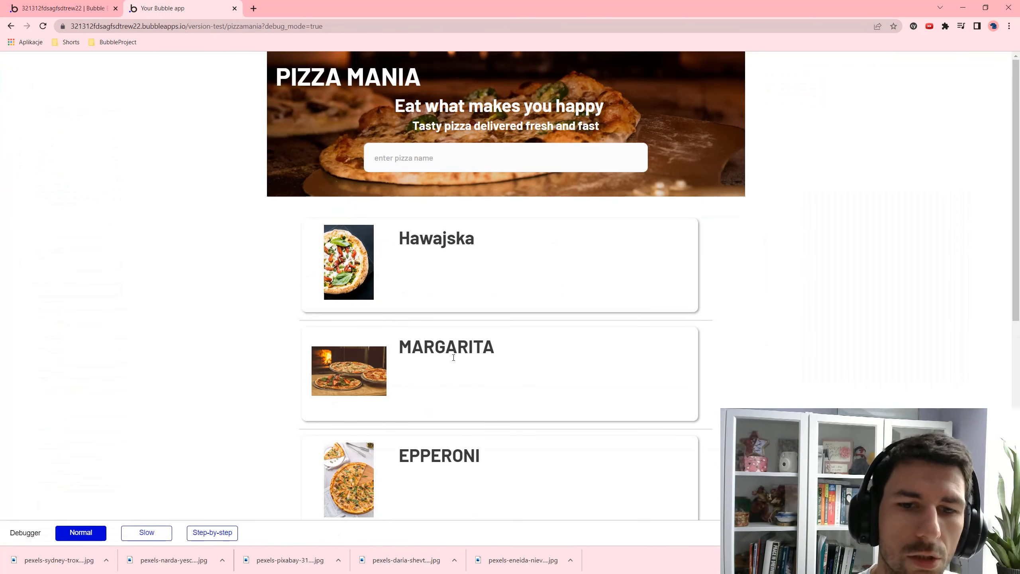
scroll(453, 358, down, 5)
scroll(379, 277, up, 5)
click(72, 8)
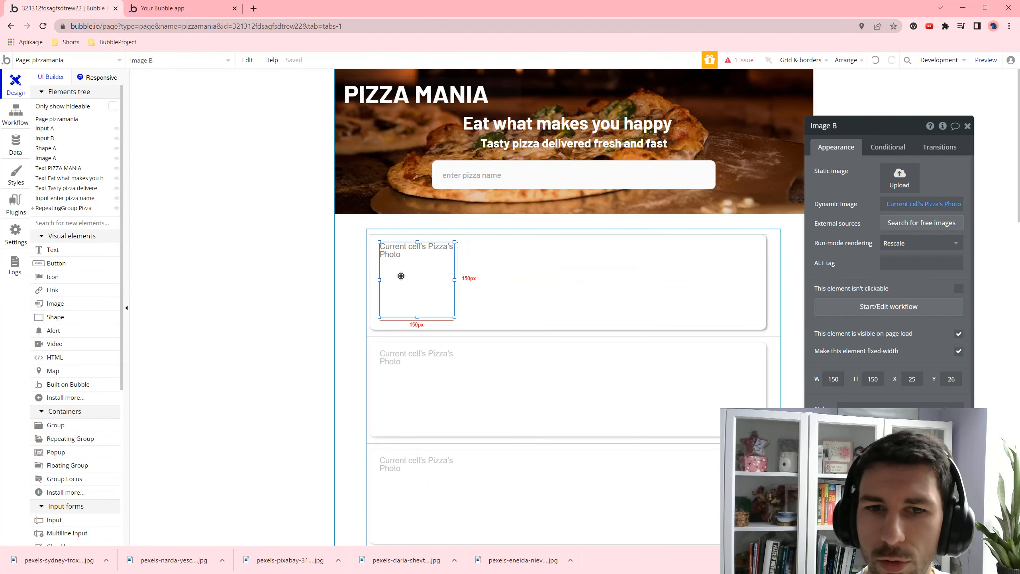
- Set the photo's rendering to Stretch and check the result in the reloaded preview
click(939, 245)
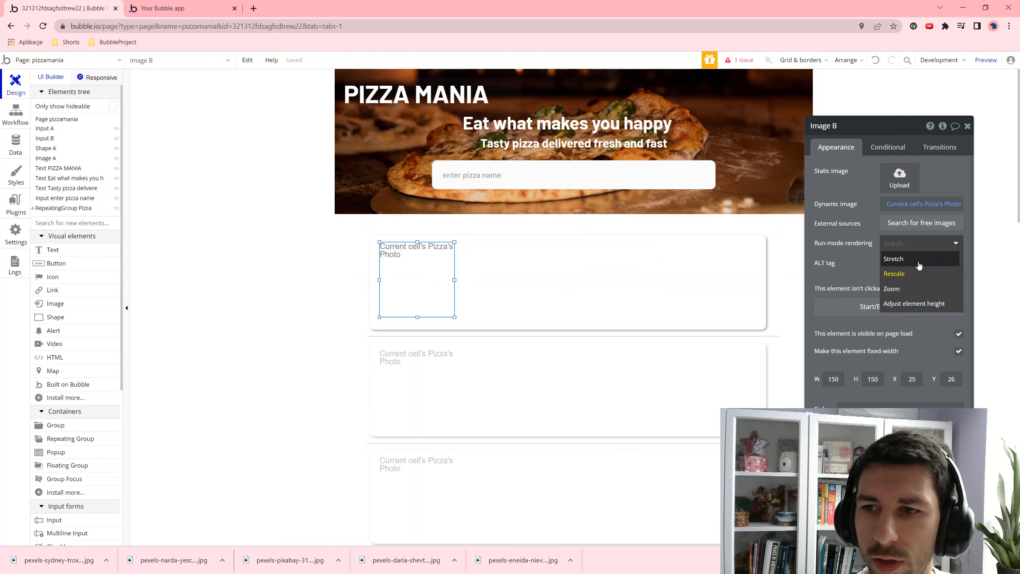
click(894, 258)
click(986, 59)
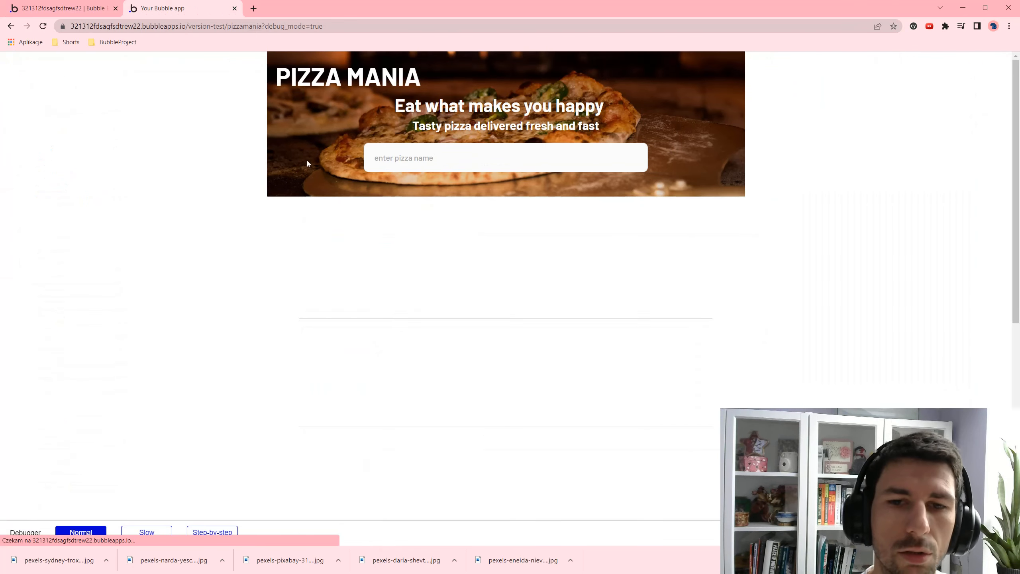
key(F5)
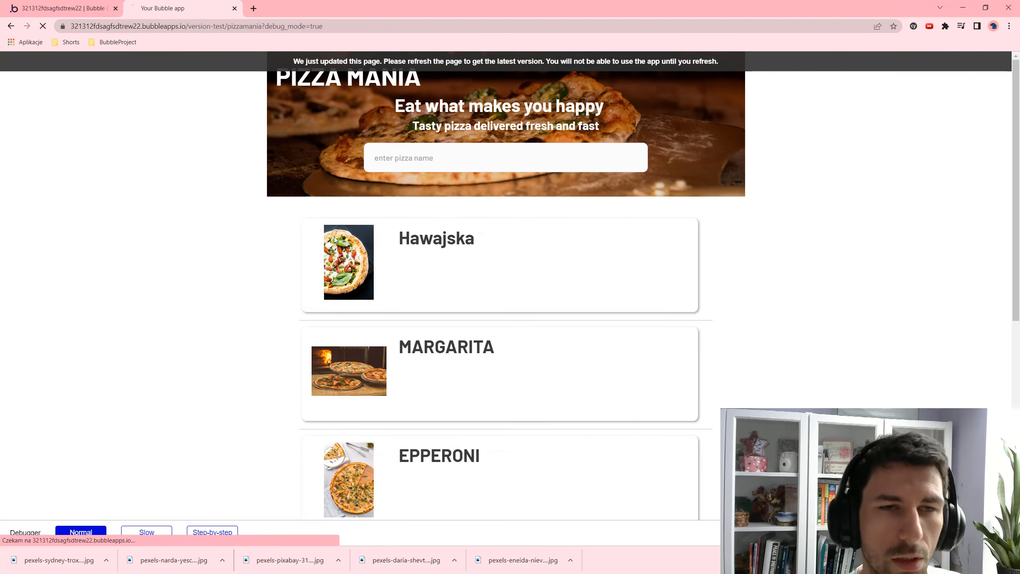
scroll(333, 290, down, 6)
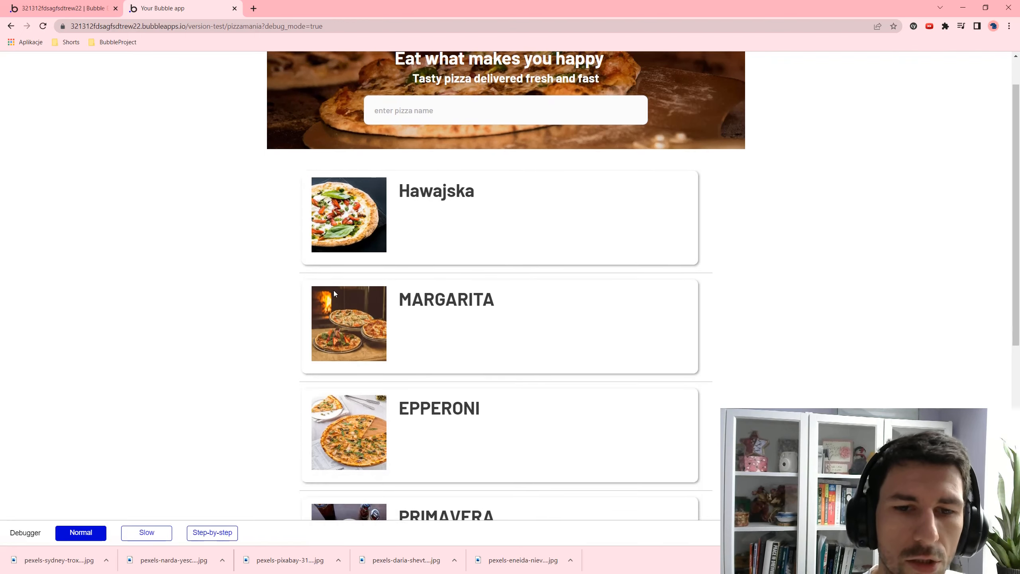
scroll(370, 275, up, 4)
scroll(359, 296, down, 4)
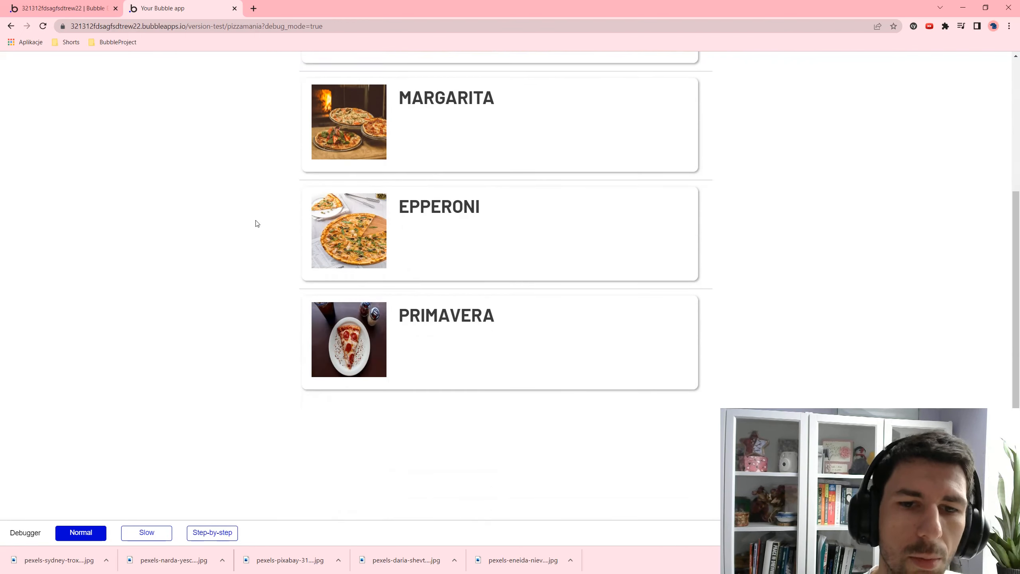
click(66, 7)
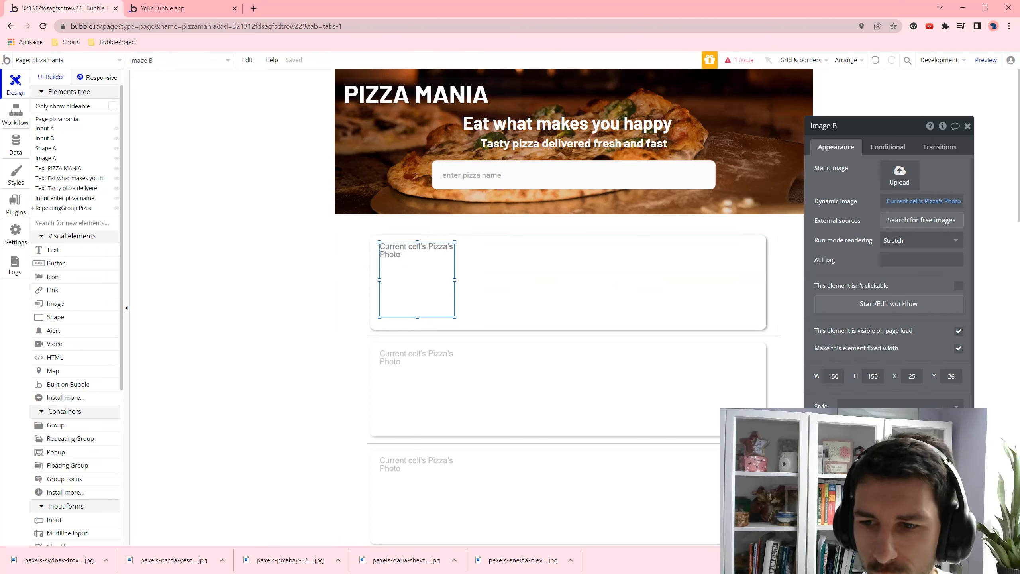
scroll(837, 349, down, 1)
scroll(846, 325, up, 1)
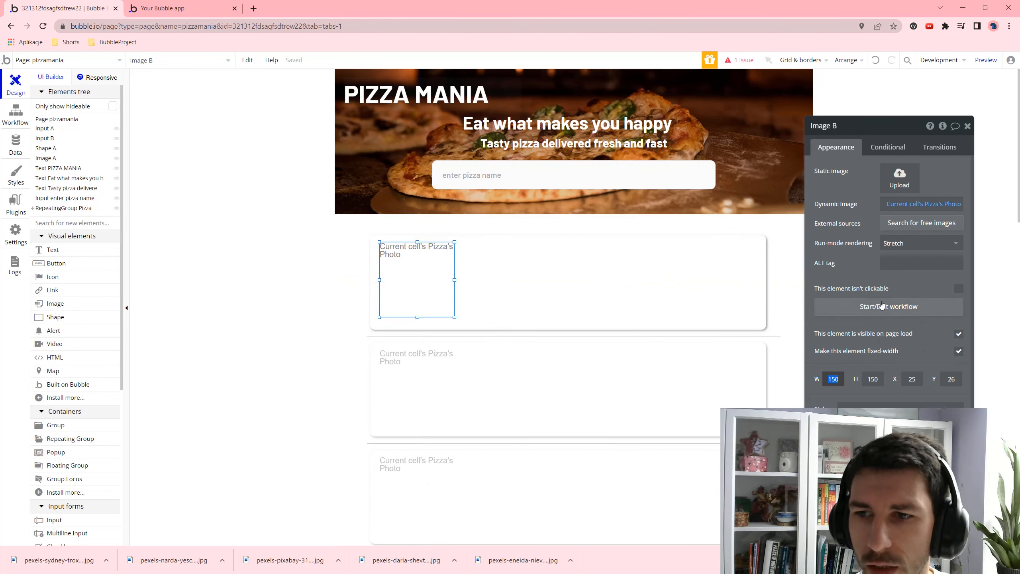
- Switch the photo rendering to Adjust element height and compare it in the preview
click(916, 243)
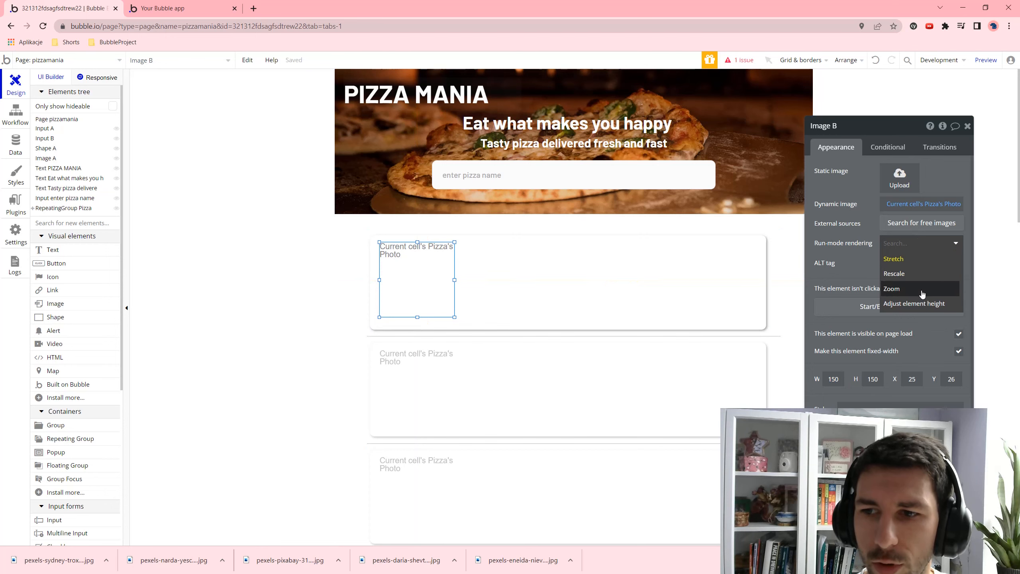
click(930, 302)
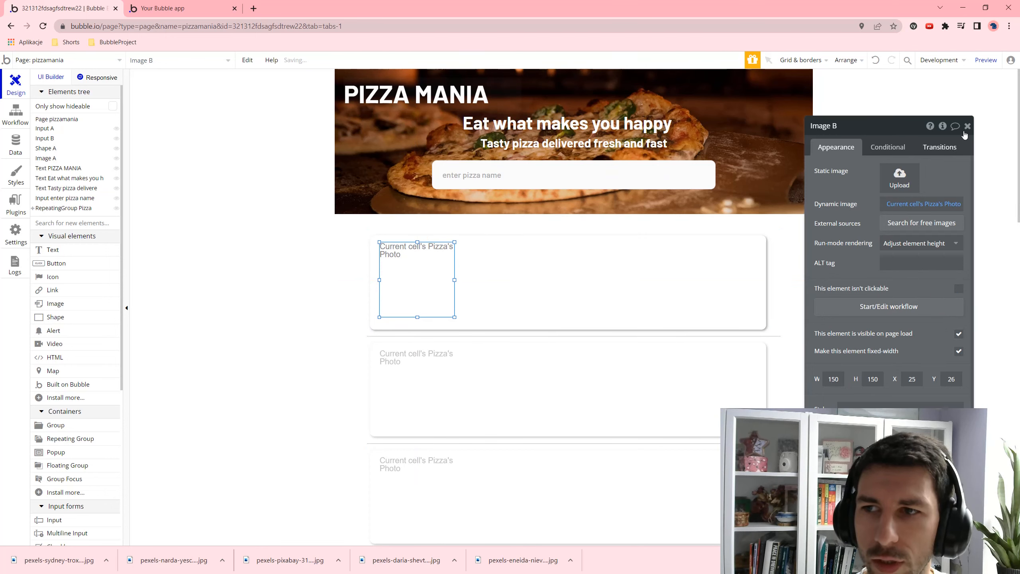
click(986, 60)
scroll(393, 228, down, 2)
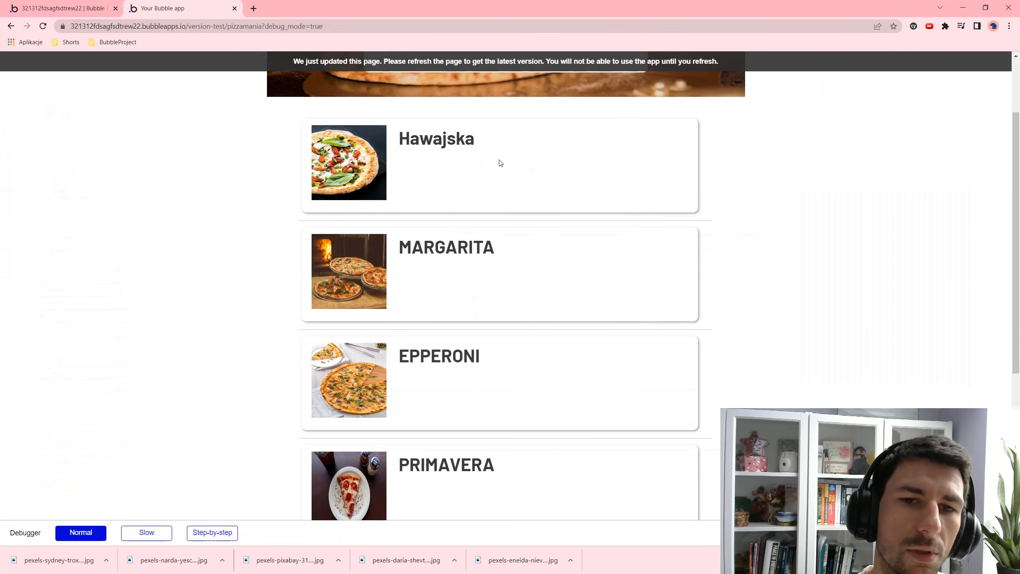
scroll(462, 217, down, 2)
key(F5)
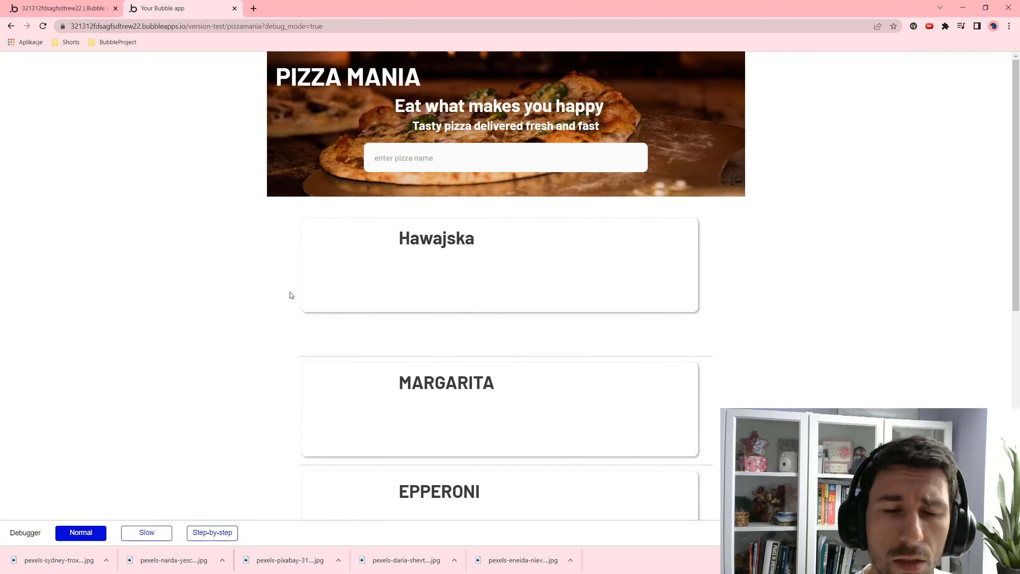
scroll(423, 333, down, 4)
scroll(417, 334, up, 3)
scroll(353, 245, down, 5)
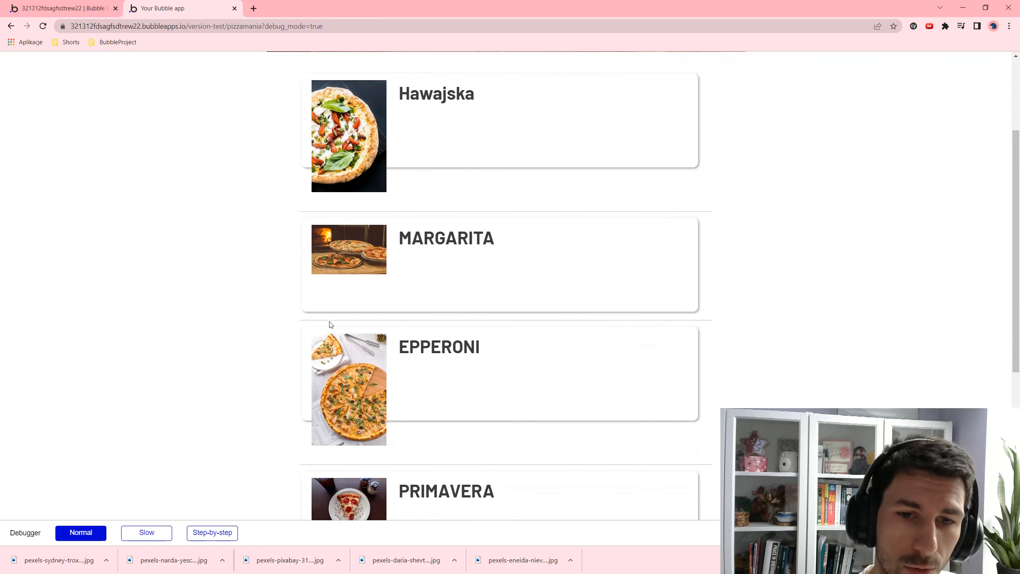
click(85, 3)
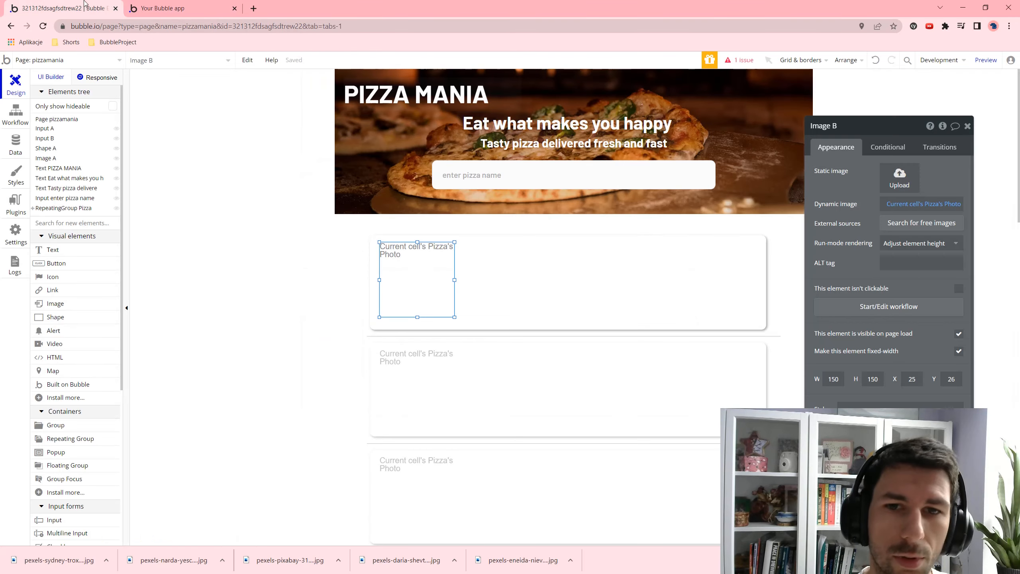
- Settle on Rescale rendering for the pizza photo and confirm it in the preview
click(924, 242)
click(915, 277)
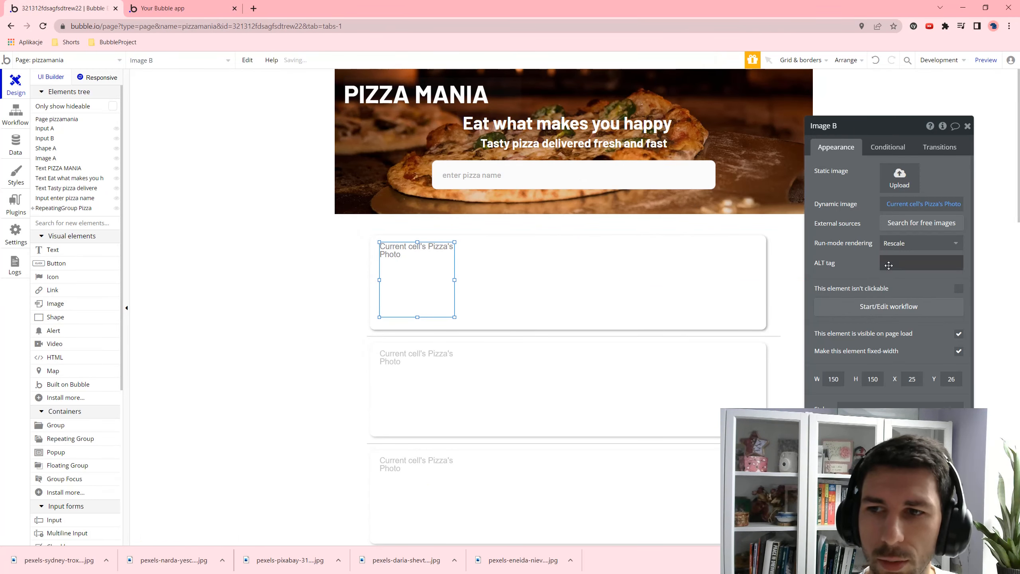
click(909, 243)
click(907, 274)
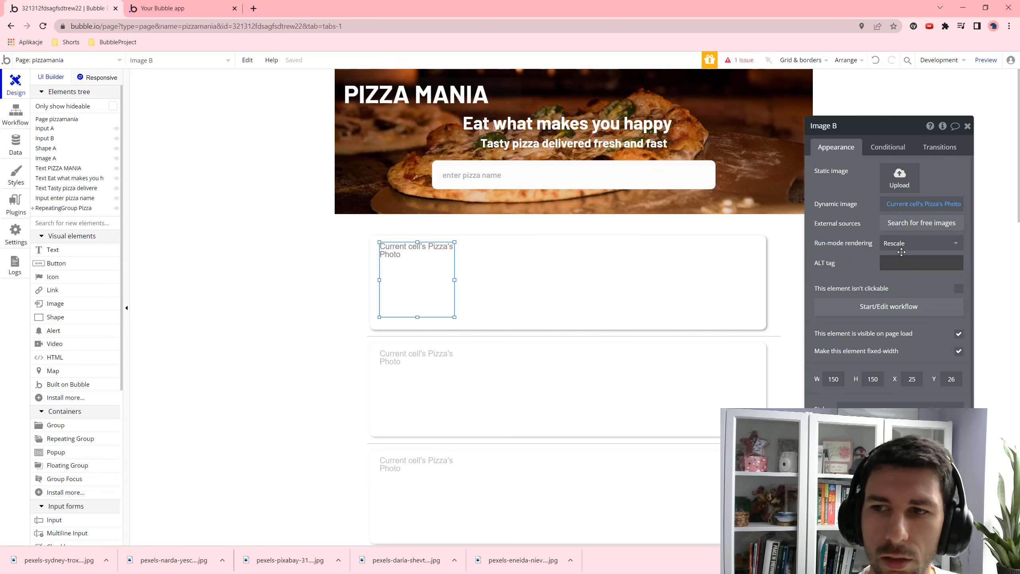
click(986, 60)
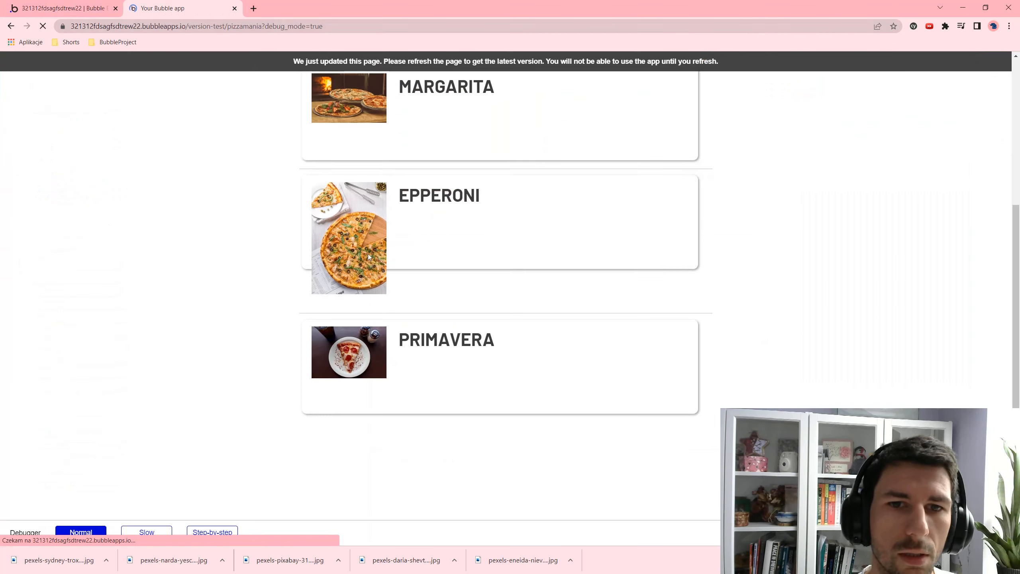
scroll(363, 332, down, 2)
scroll(373, 326, down, 2)
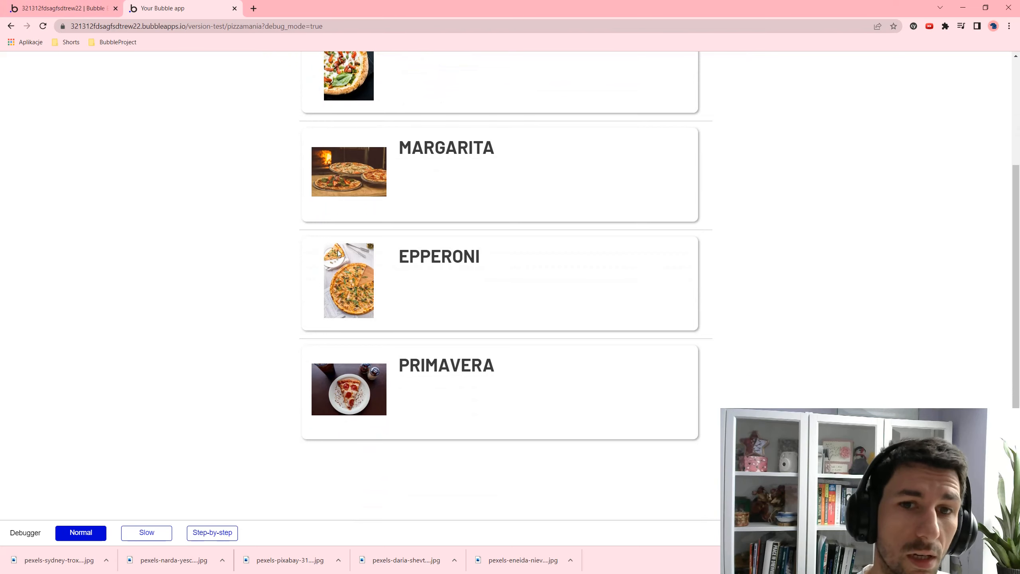
click(87, 8)
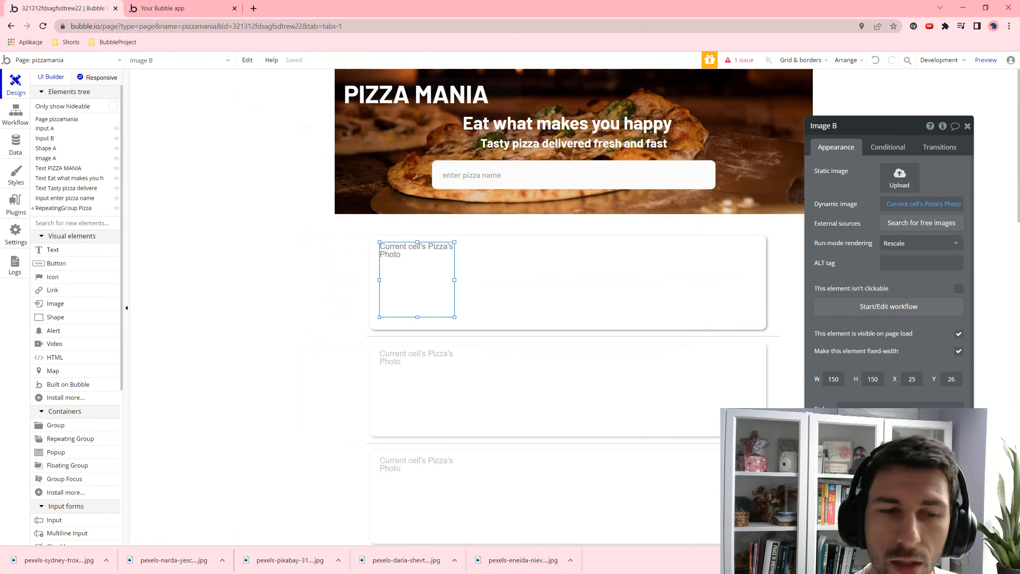
- Expand RepeatingGroup Pizza in the Elements tree and nudge the name text slightly left
click(528, 255)
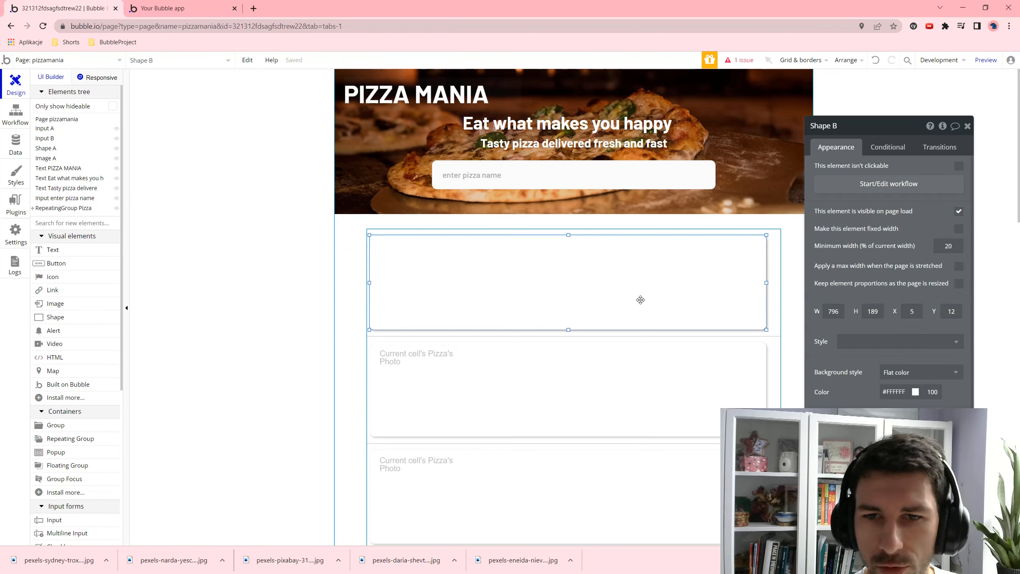
click(32, 208)
click(45, 222)
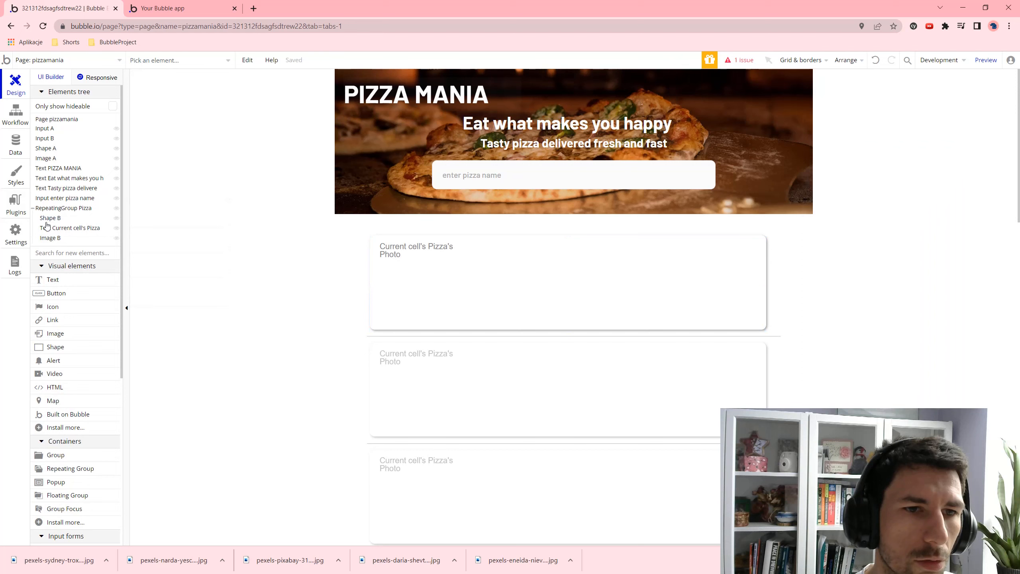
click(57, 228)
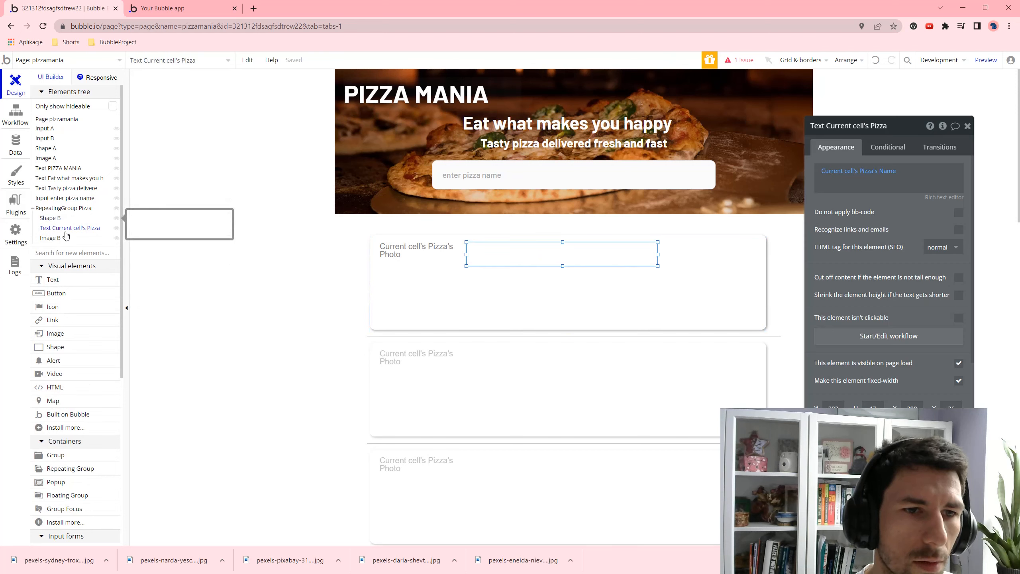
mouse_move(491, 254)
mouse_down()
mouse_move(499, 278)
mouse_move(486, 252)
mouse_up()
- Duplicate the pizza name text with Ctrl+C/Ctrl+V and place the copy below the original
click(480, 286)
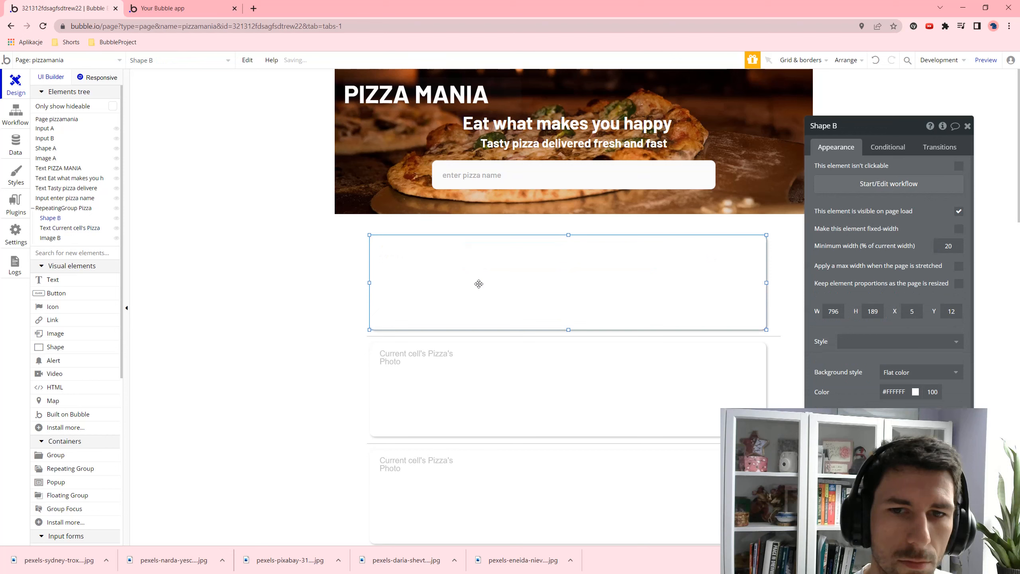
click(52, 228)
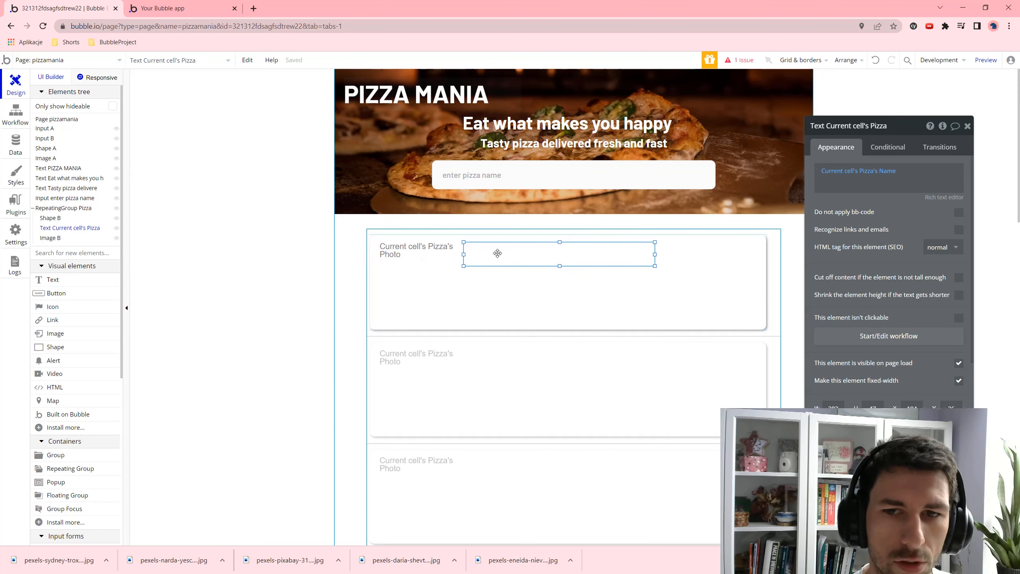
key(ctrl+c)
key(ctrl+v)
drag(510, 254, 505, 280)
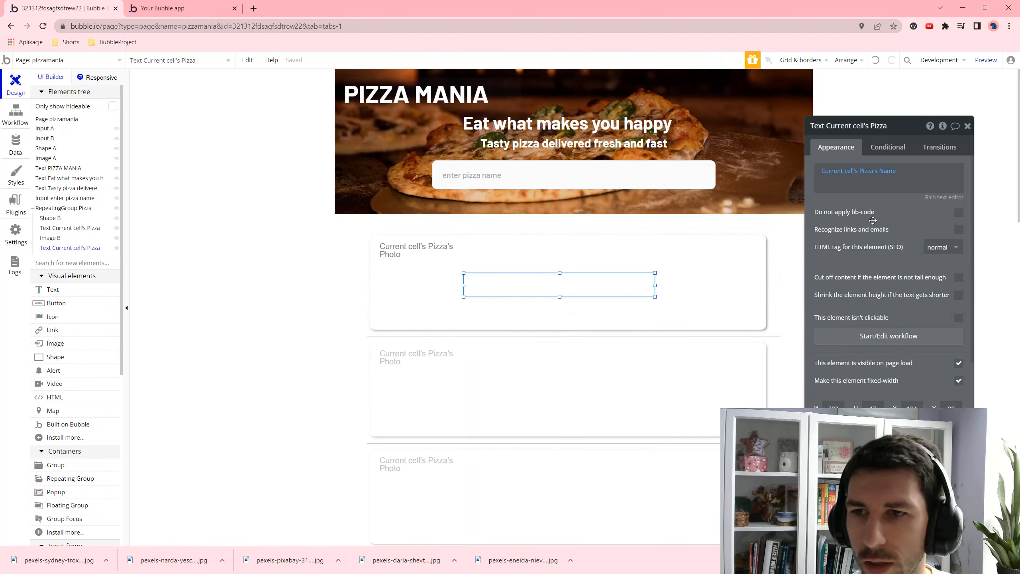
- Bind the copied text to Current cell's Pizza's Description, and a lower pasted copy to its Rating
click(885, 171)
click(901, 222)
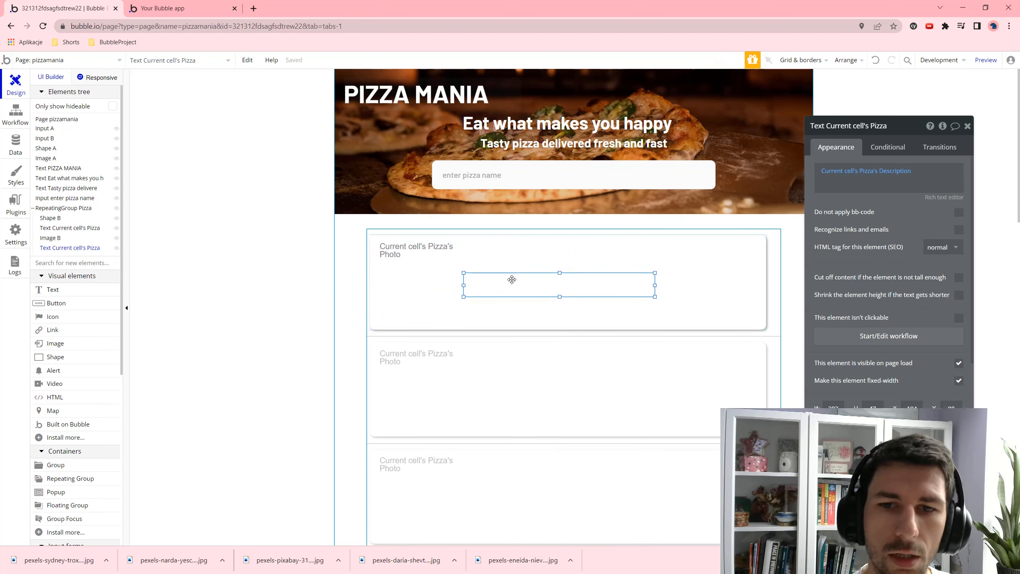
key(ctrl+v)
drag(521, 286, 517, 309)
click(917, 183)
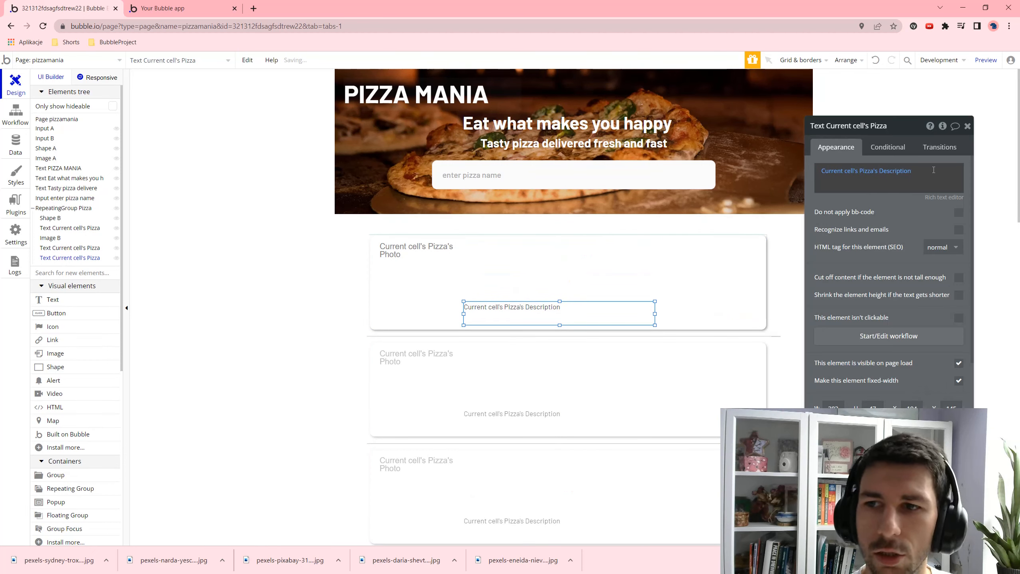
click(906, 173)
key(BackSpace)
key(BackSpace)
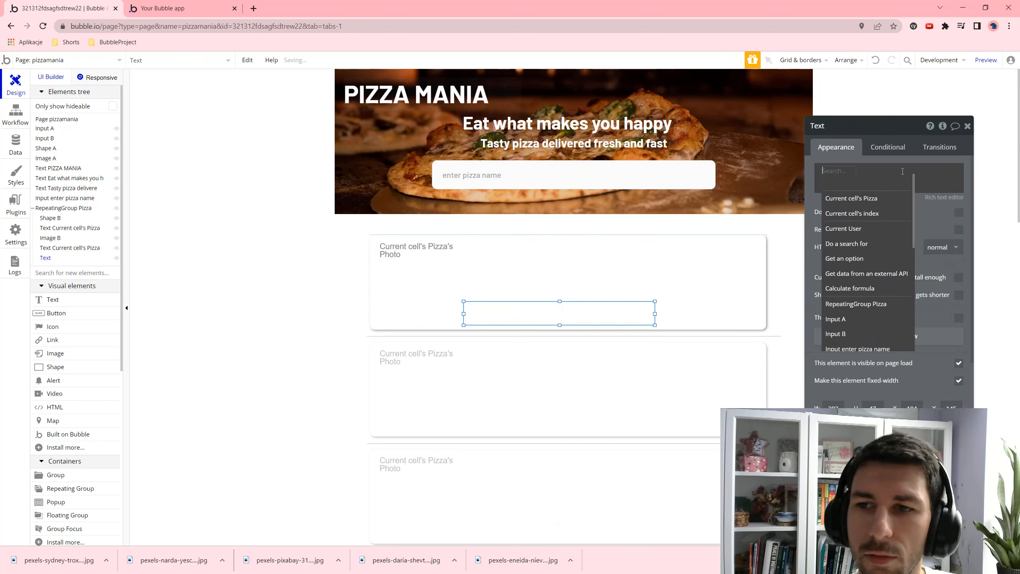
click(851, 198)
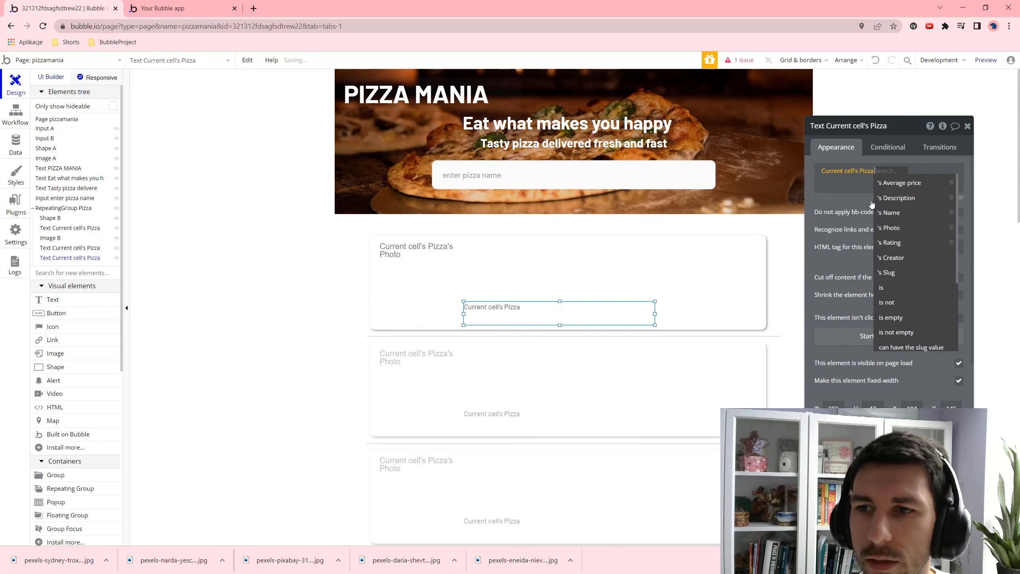
click(903, 242)
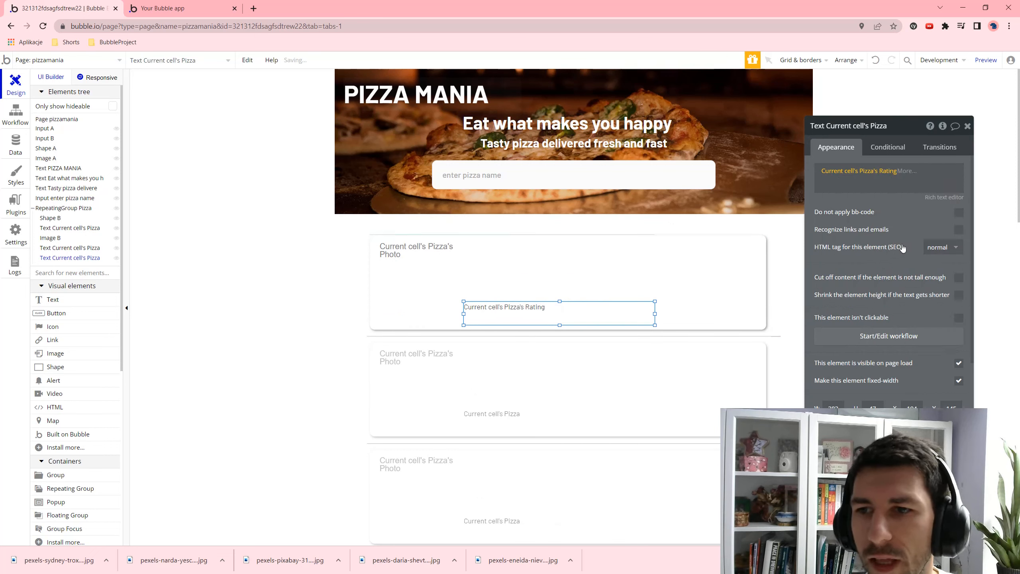
click(909, 170)
text(stars)
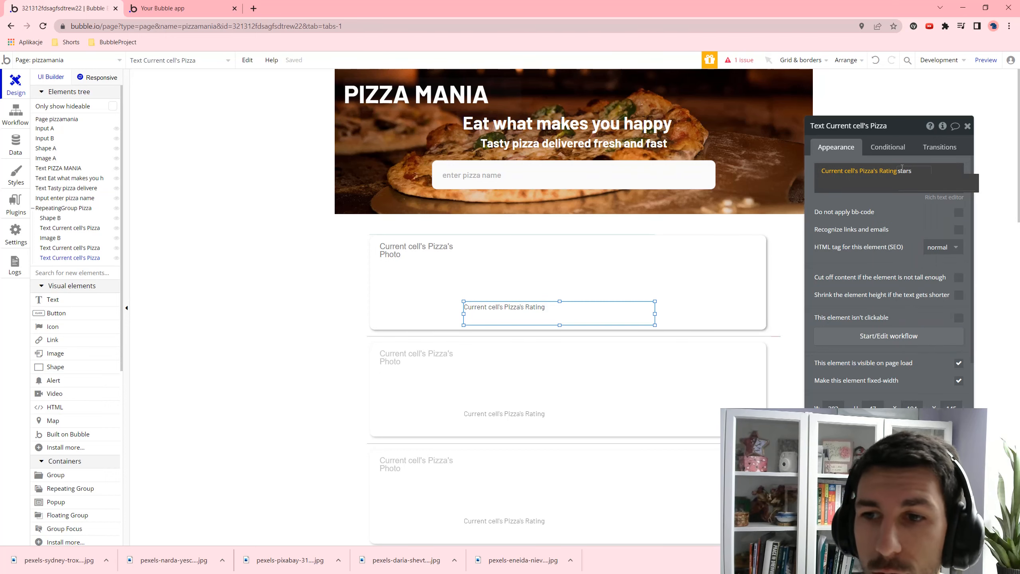
click(679, 261)
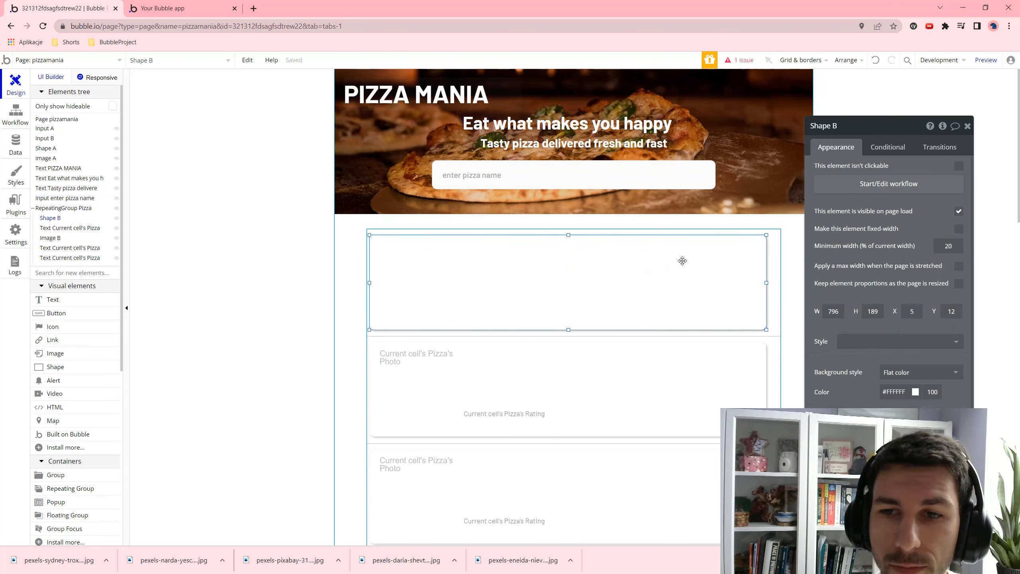
click(986, 60)
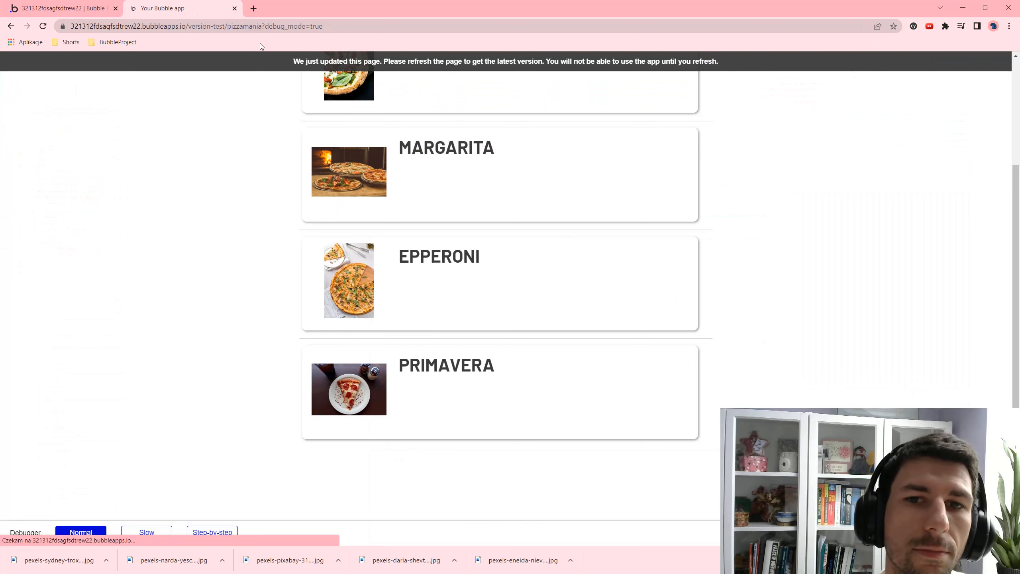
scroll(322, 185, down, 1)
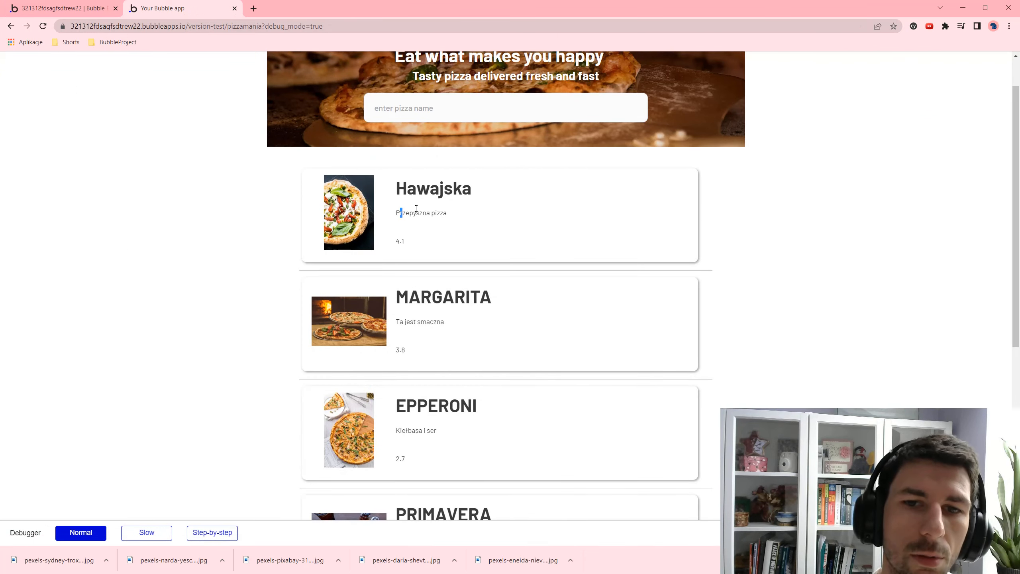
drag(416, 208, 444, 212)
click(433, 190)
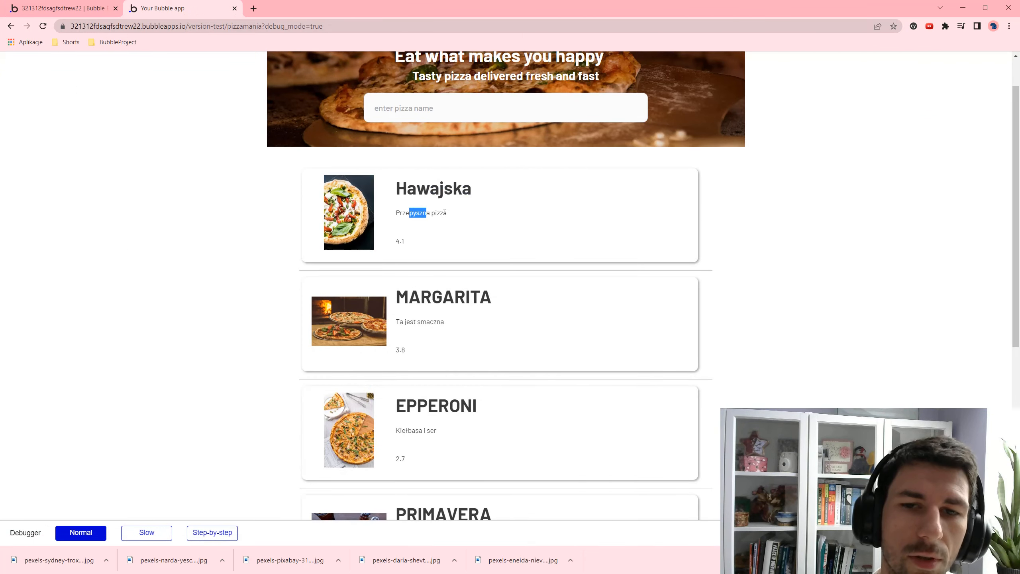
click(417, 241)
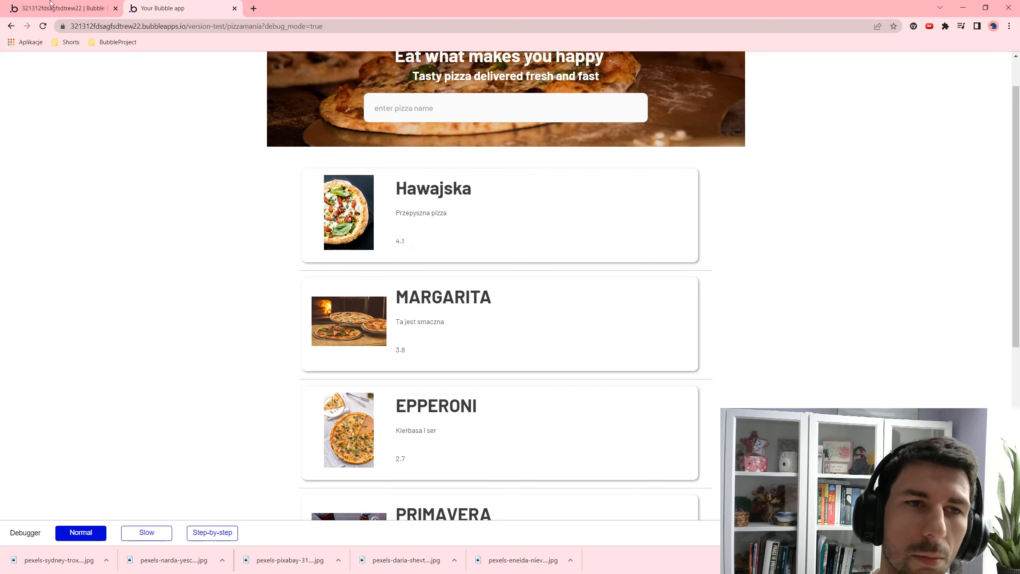
click(51, 3)
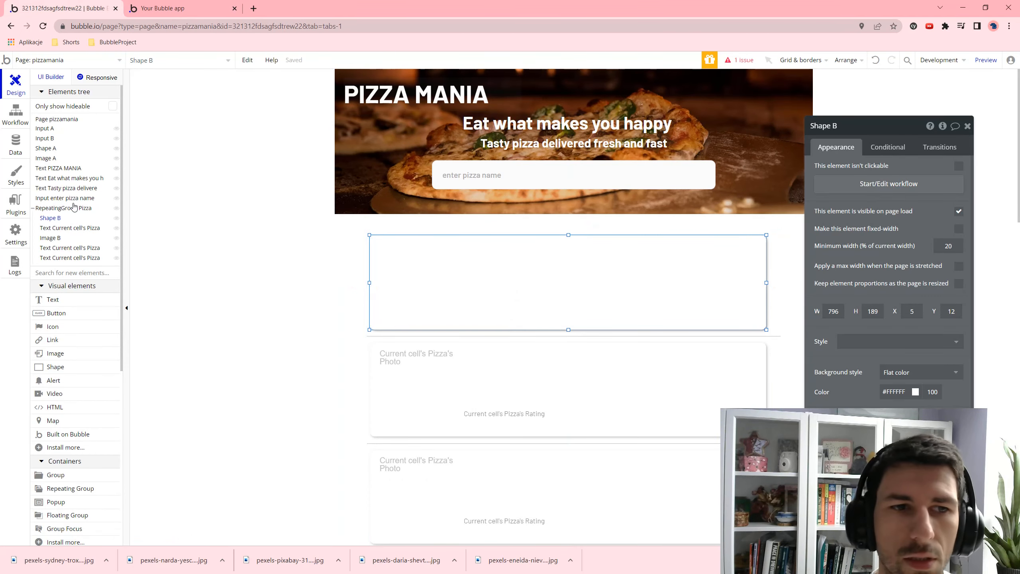
- Append the word 'stars' after the Rating expression in the first card's rating text
click(56, 258)
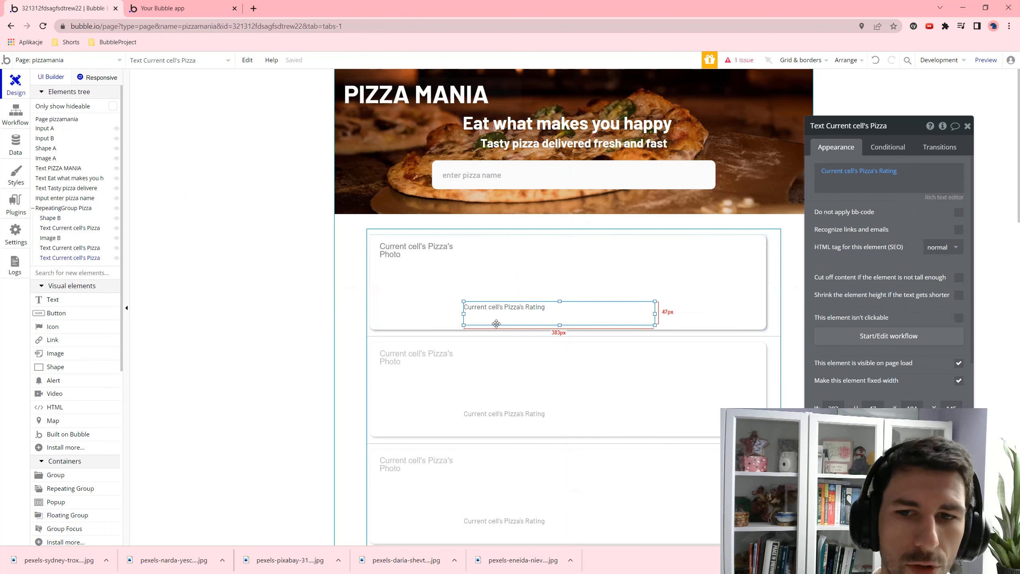
click(907, 181)
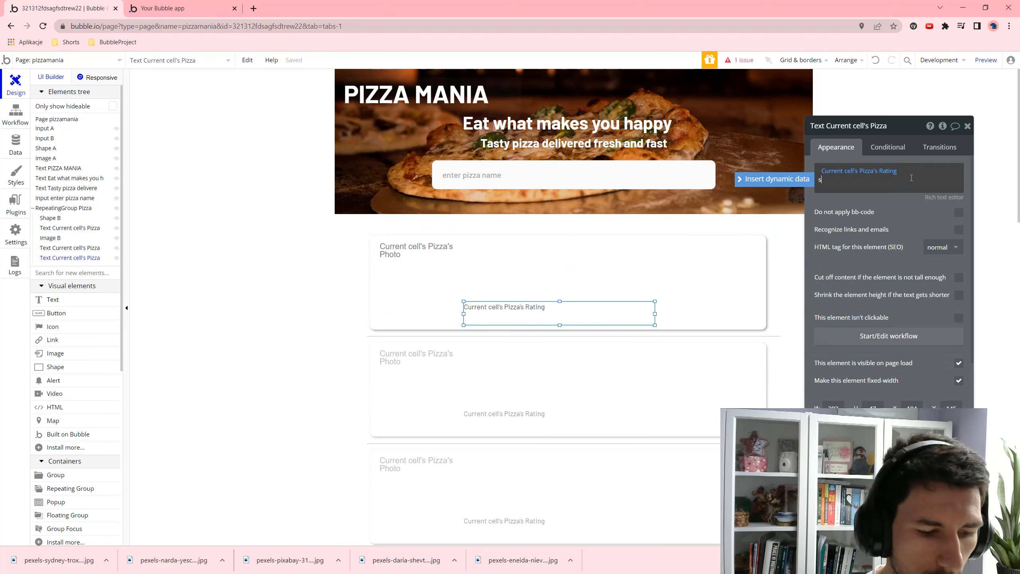
text(stars)
key(Return)
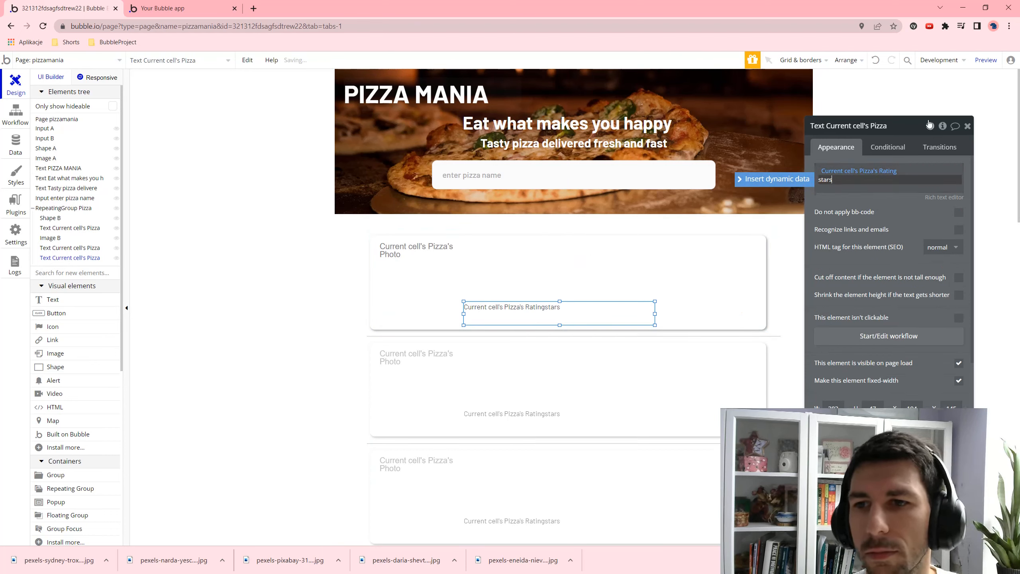
click(969, 101)
- Preview the app to confirm ratings read like '4.1 stars', '3.8 stars' and '2.7 stars'
click(519, 315)
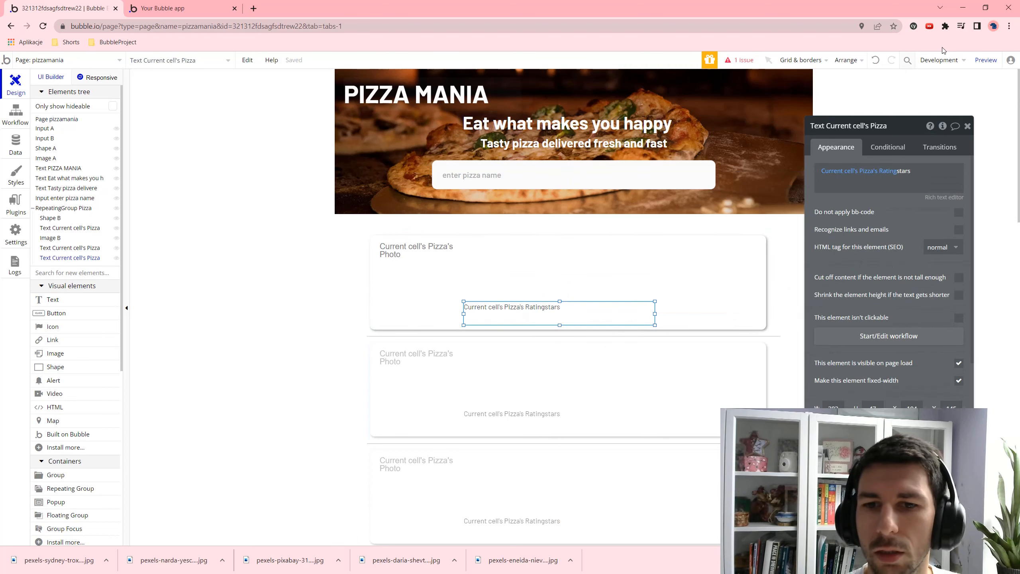
click(985, 59)
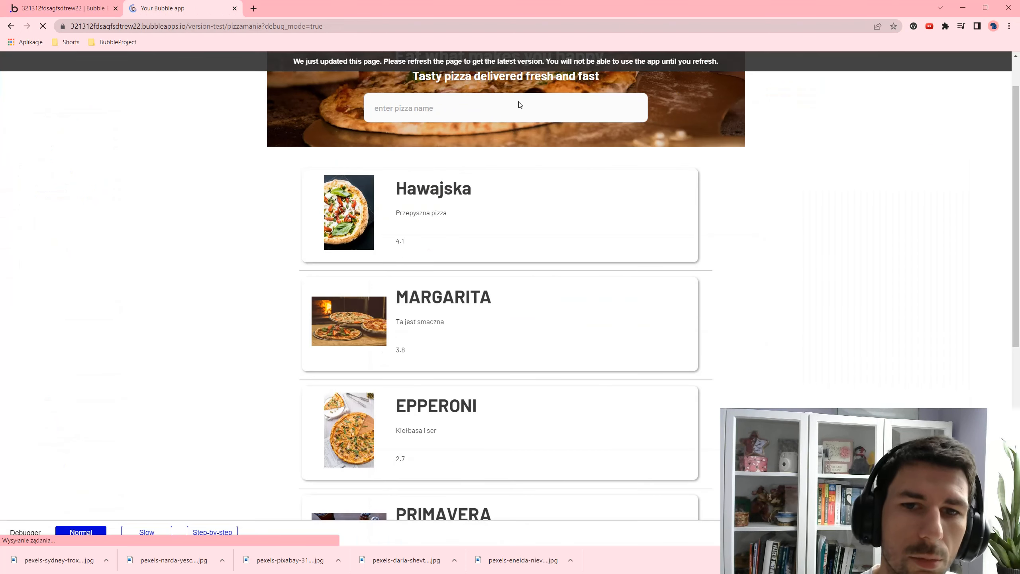
click(79, 4)
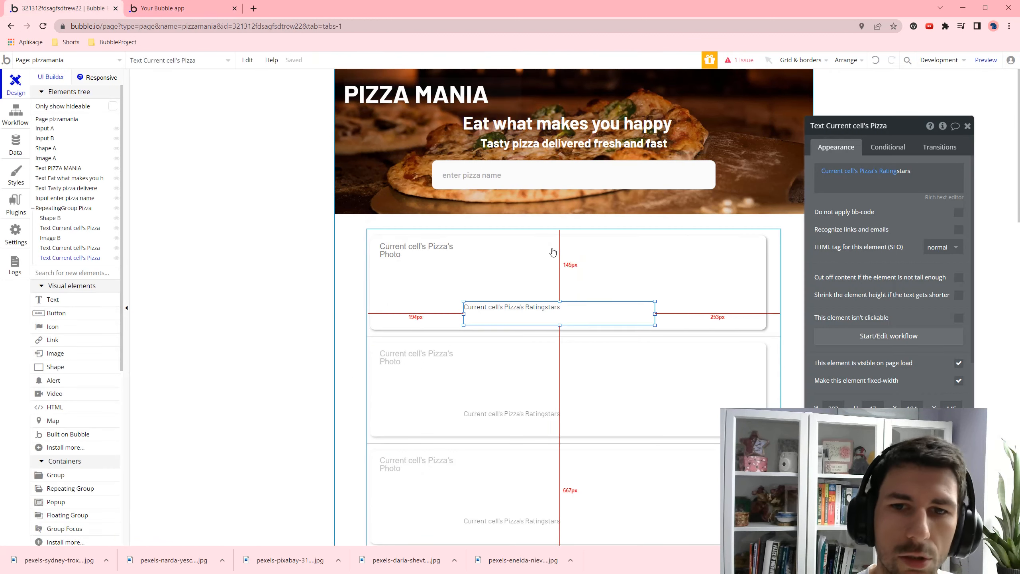
drag(899, 172, 950, 183)
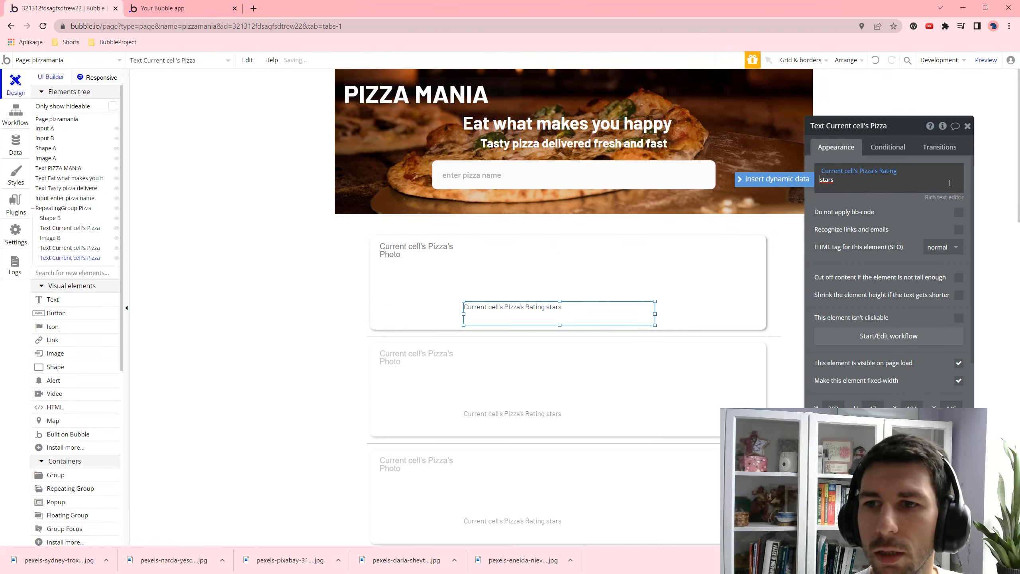
click(986, 60)
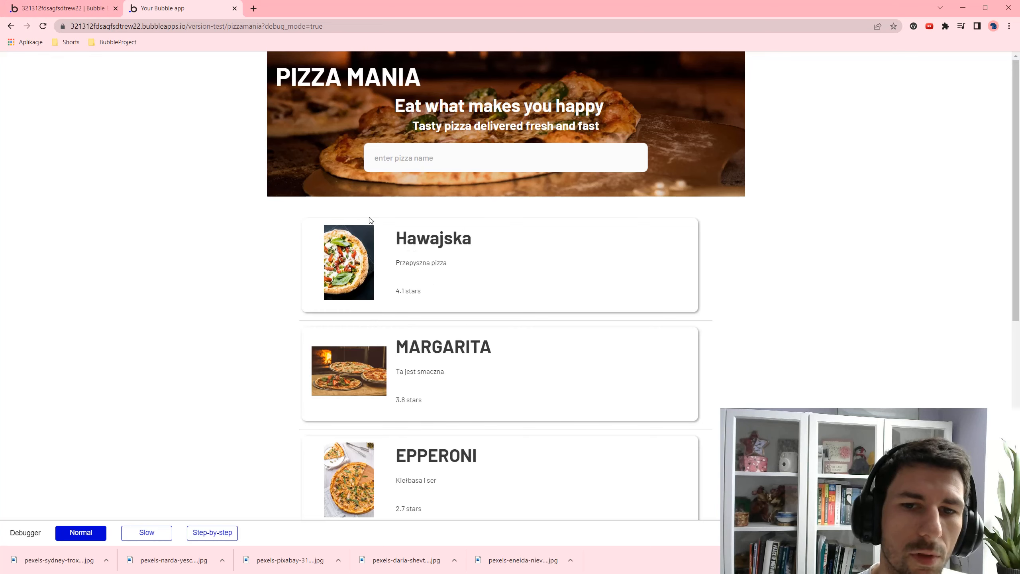
click(91, 16)
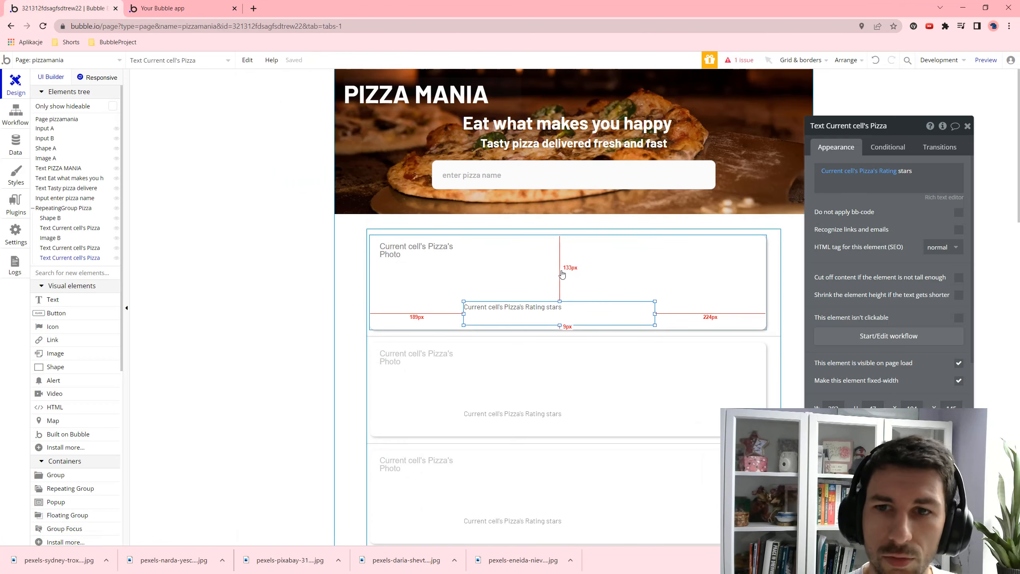
- Place an 'Average price' text box at the top right of the first pizza card
click(699, 247)
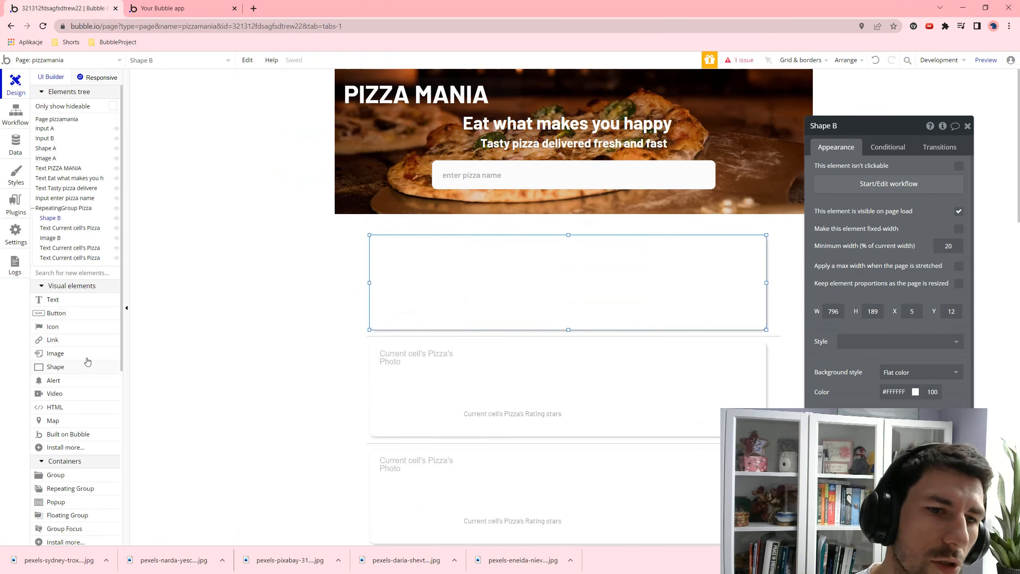
click(61, 302)
drag(667, 245, 753, 258)
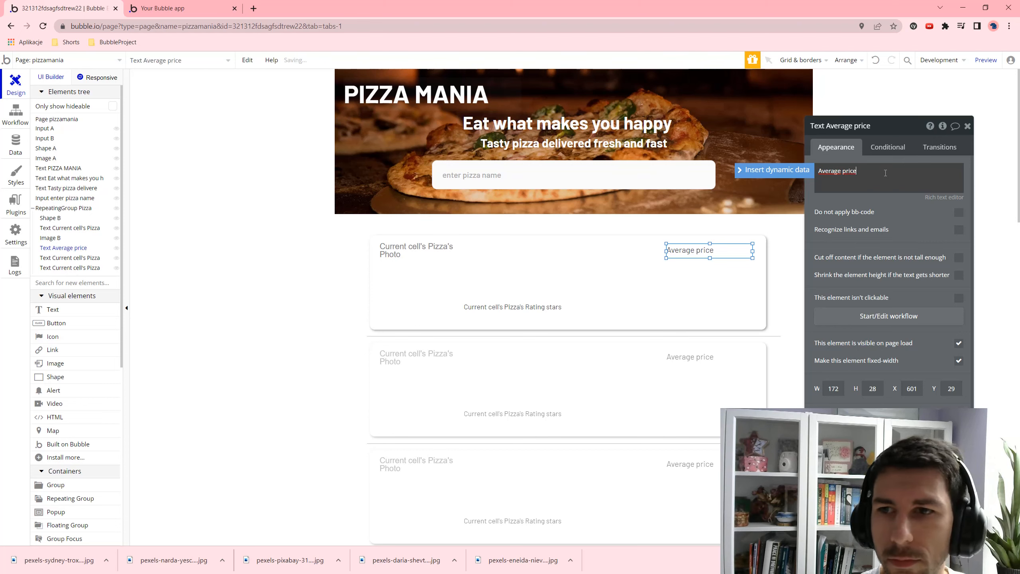
click(709, 290)
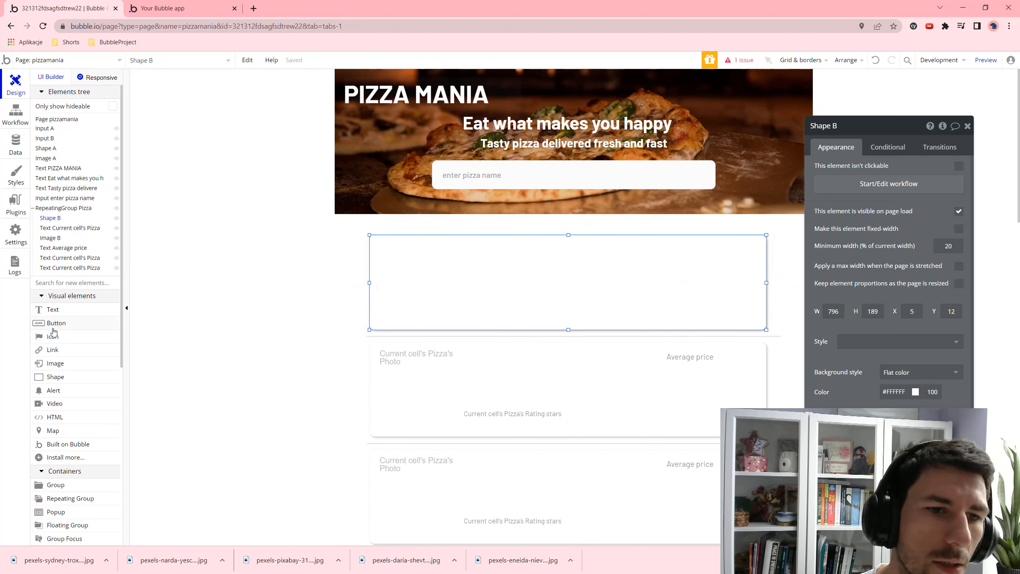
click(56, 315)
- Draw a text under the label bound to Current cell's Pizza's Average price
drag(661, 265, 743, 284)
click(873, 180)
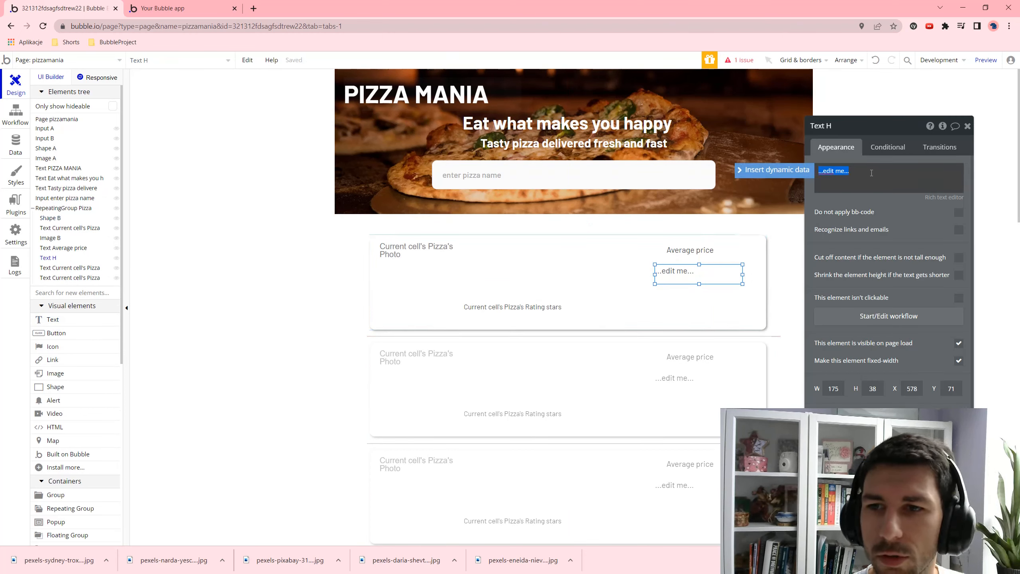
click(799, 172)
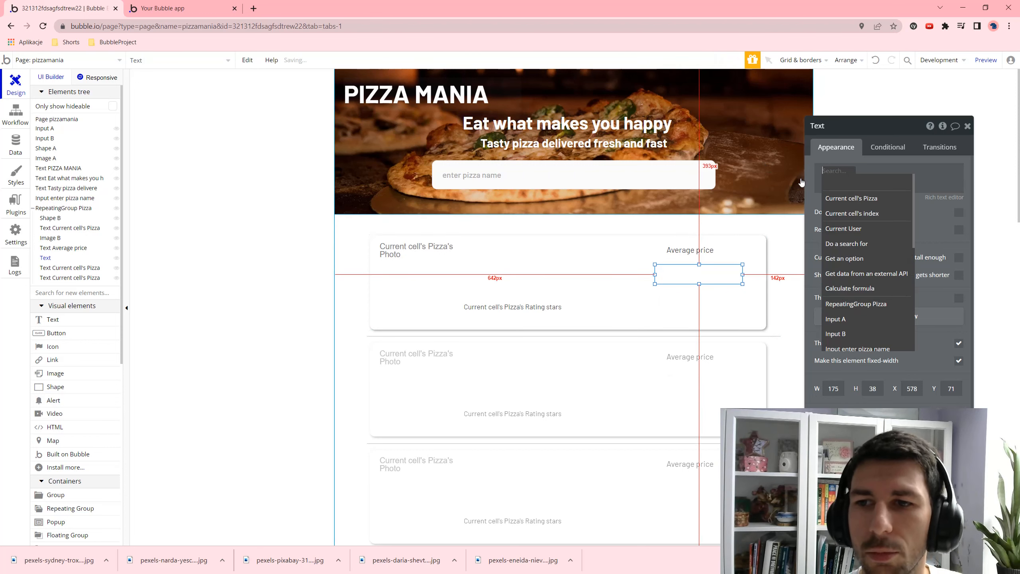
click(882, 199)
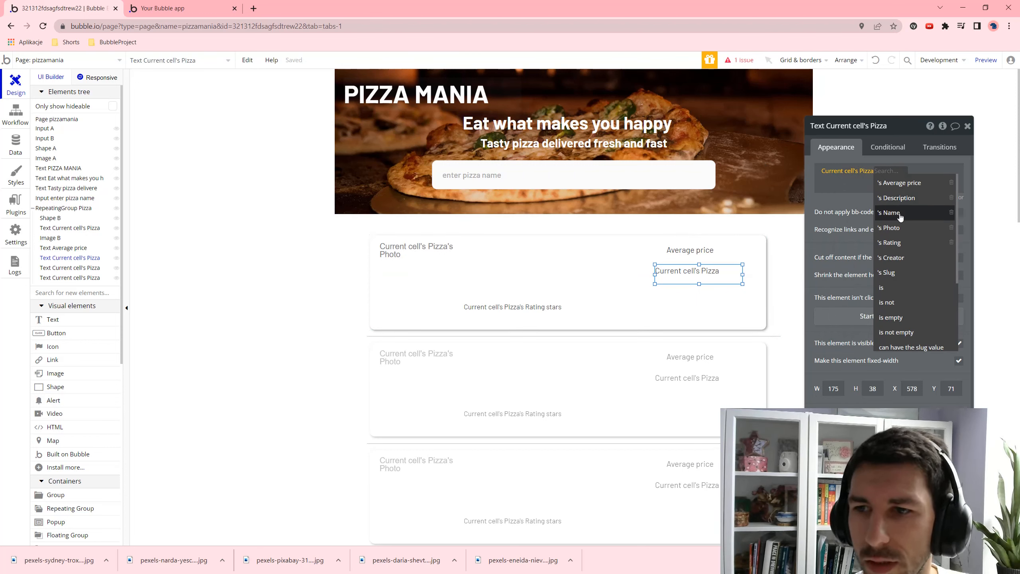
click(913, 184)
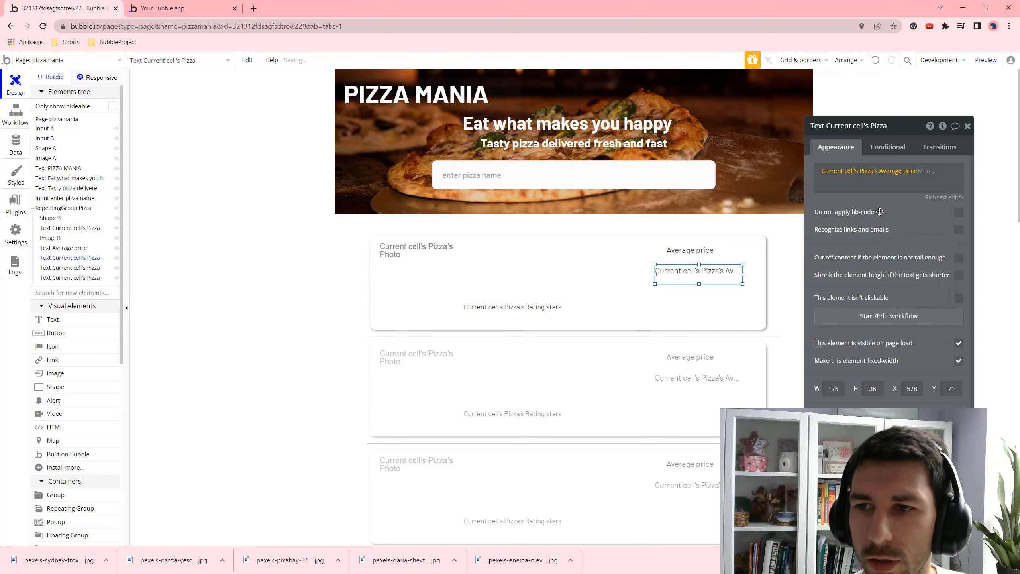
scroll(920, 372, down, 5)
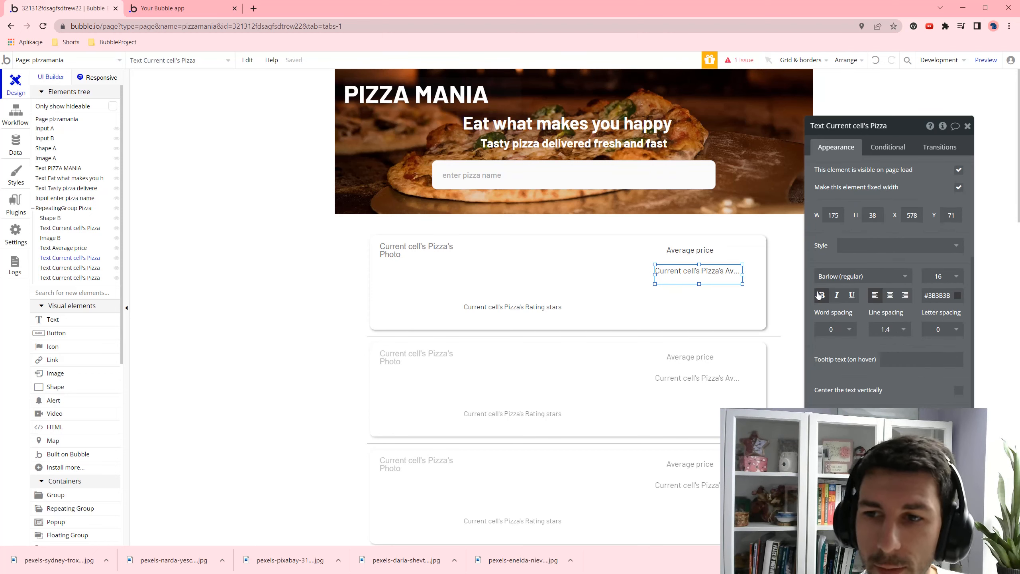
- Make the price text bold, size 36, in green #27D644
click(822, 295)
click(947, 276)
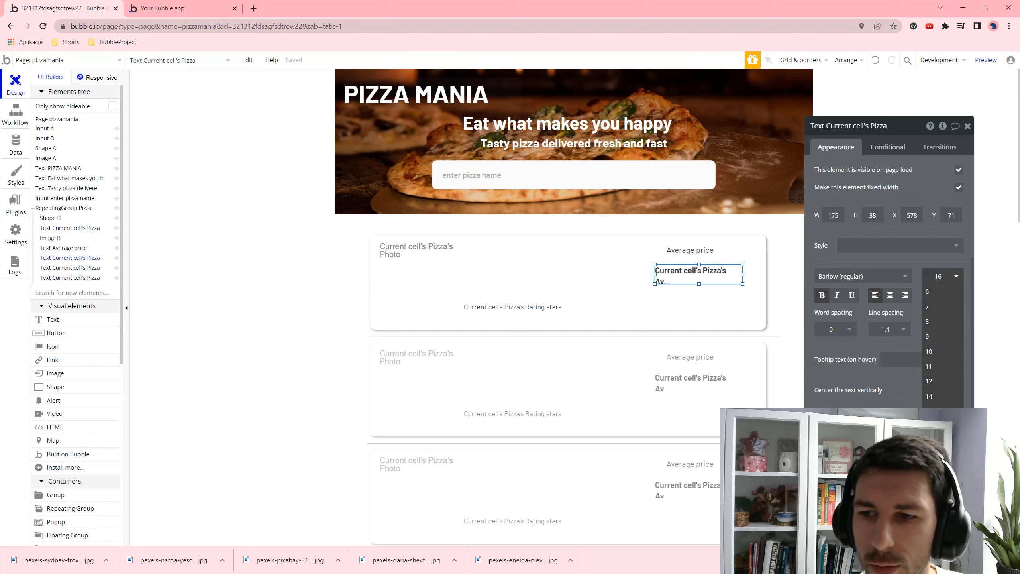
text(36)
click(936, 295)
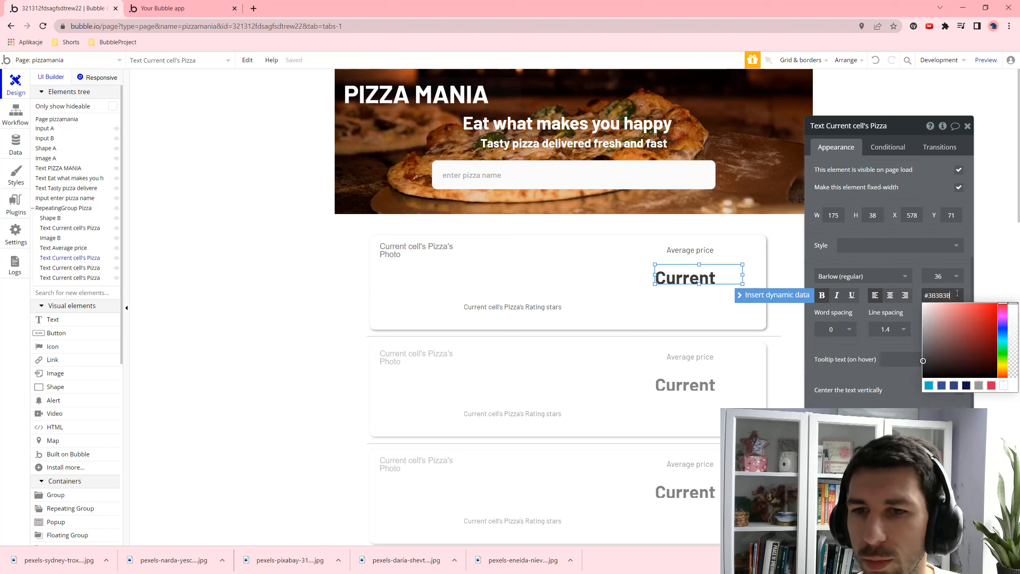
click(992, 386)
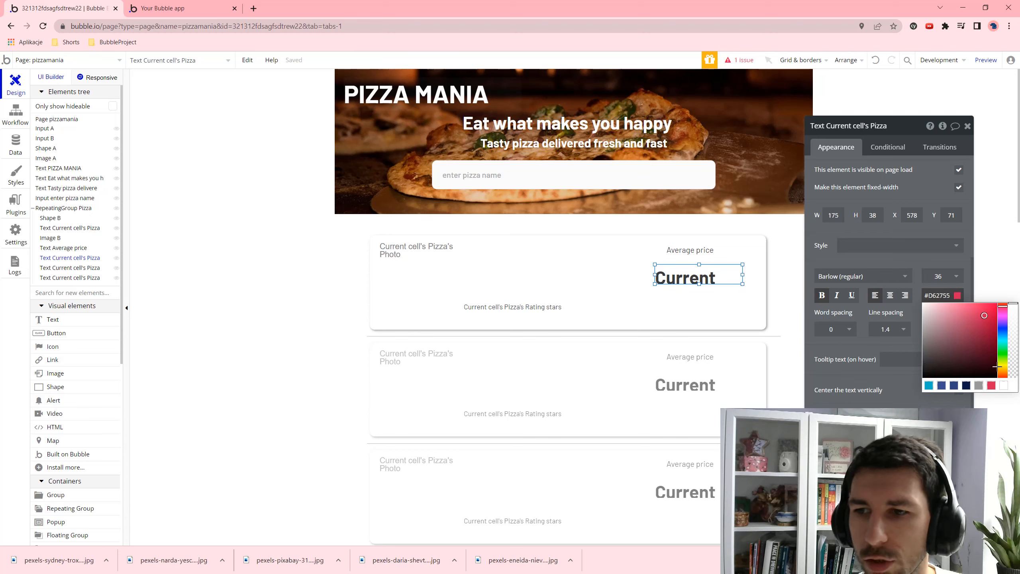
click(1003, 347)
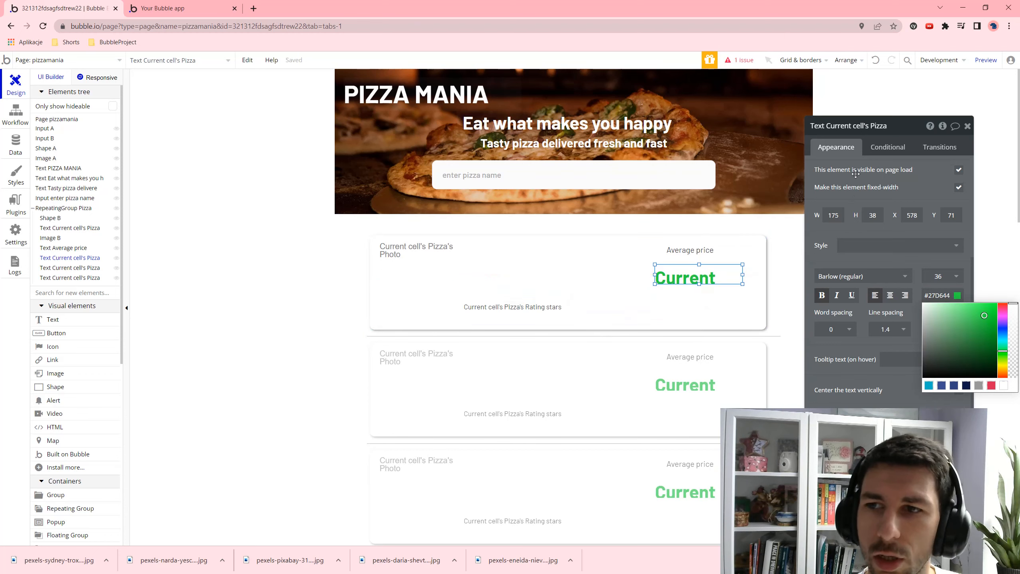
click(722, 277)
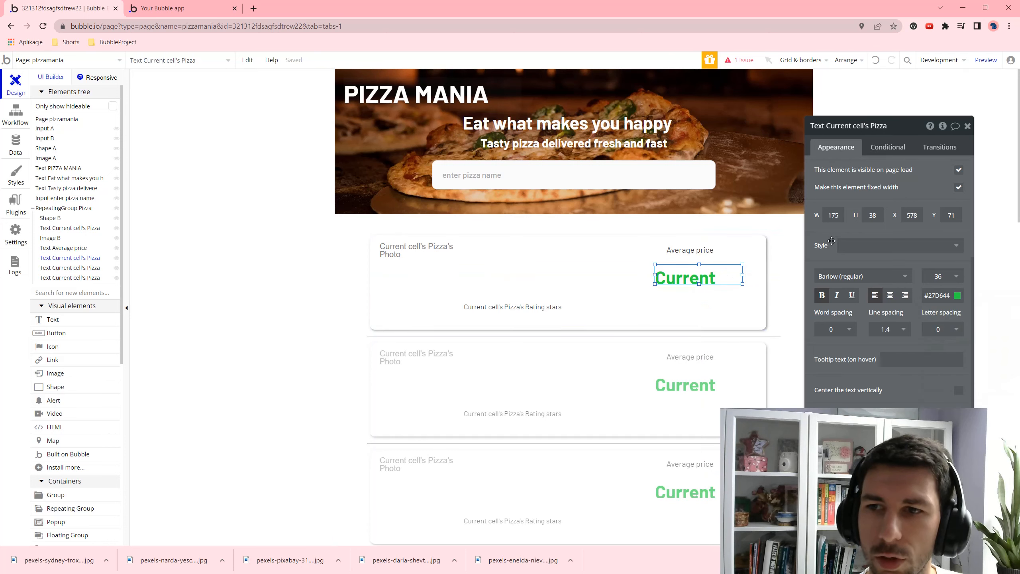
- Reopen the Average price expression and add ':formatted as' to it
scroll(832, 242, up, 5)
click(926, 173)
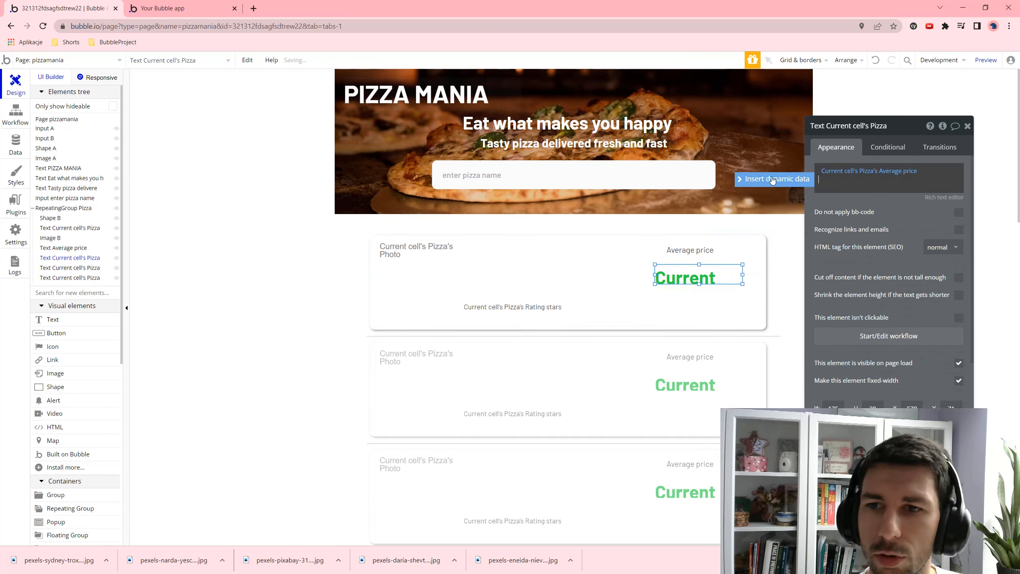
click(900, 171)
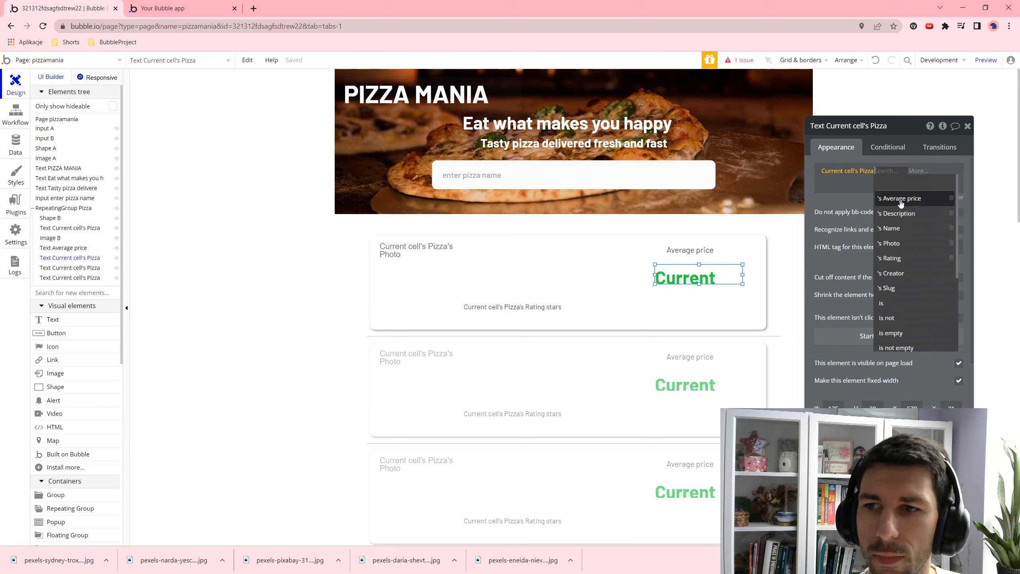
click(901, 203)
click(923, 174)
- Format the price as Currency with the $ symbol and preview the $34, $38, $32 prices
click(940, 200)
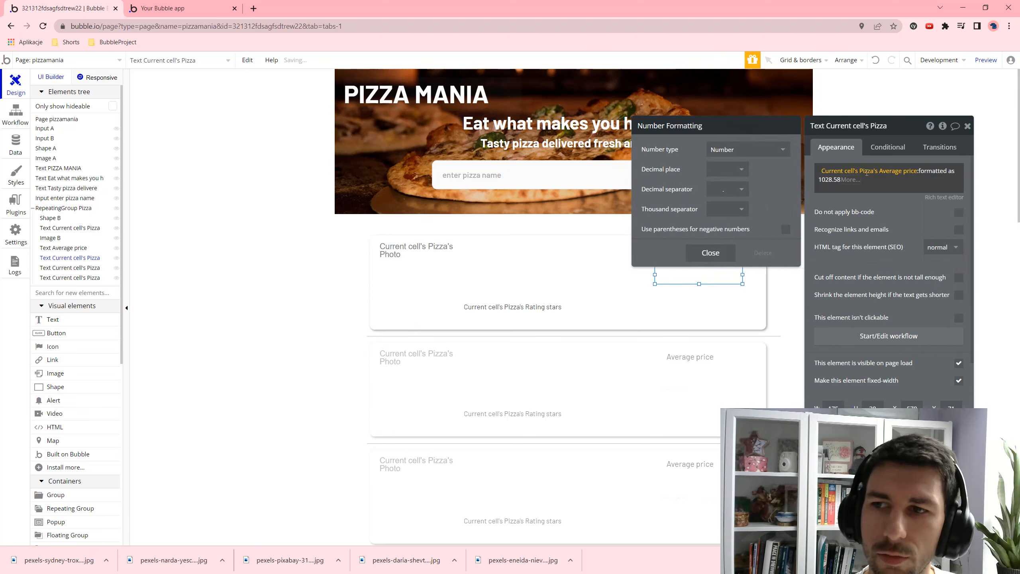
click(774, 151)
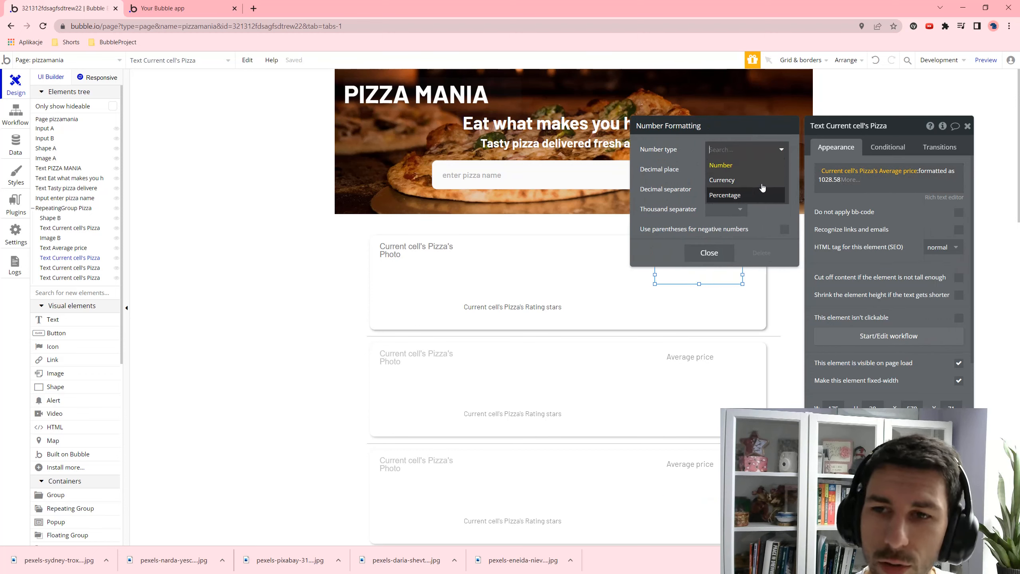
click(744, 180)
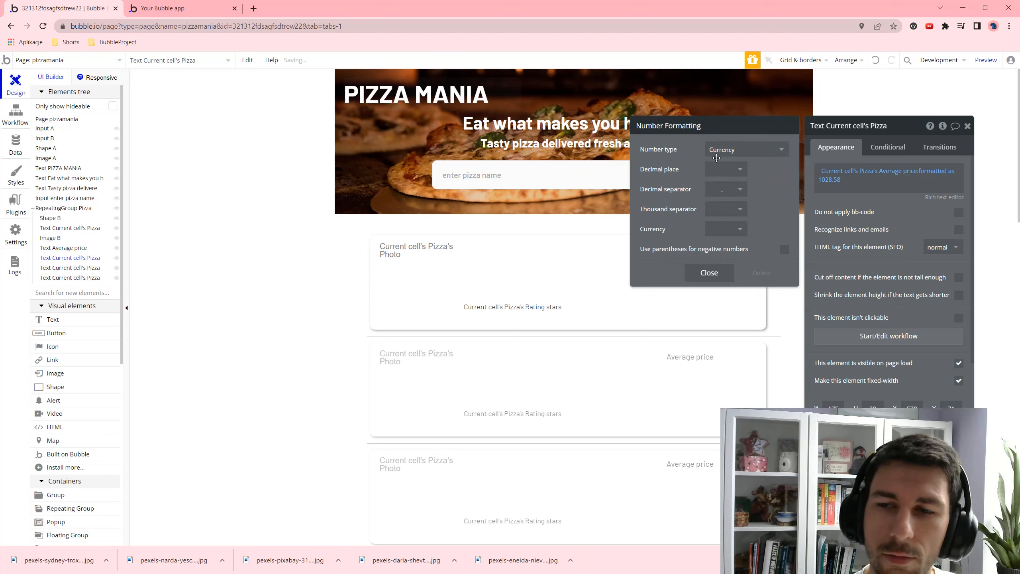
click(721, 229)
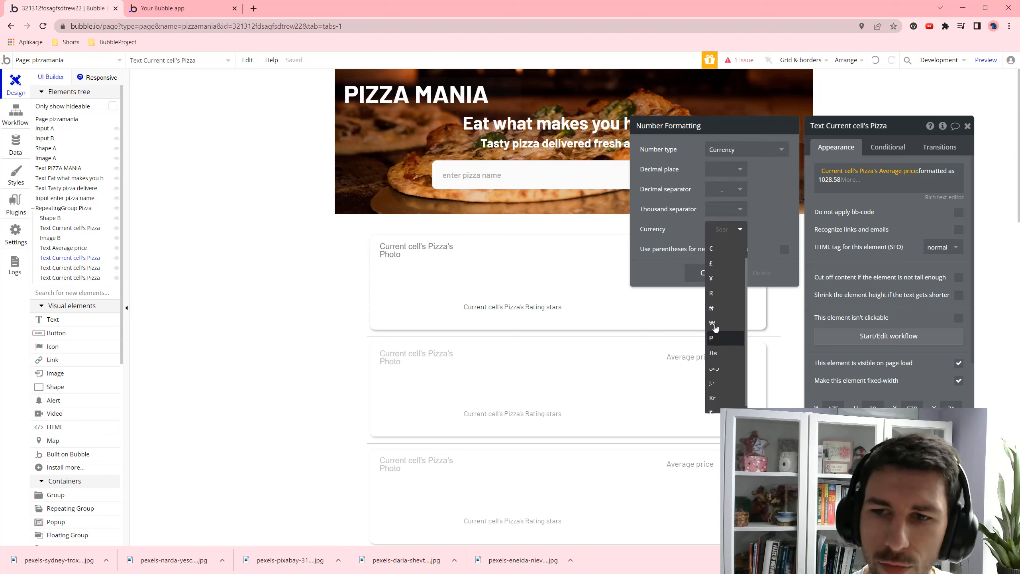
click(713, 265)
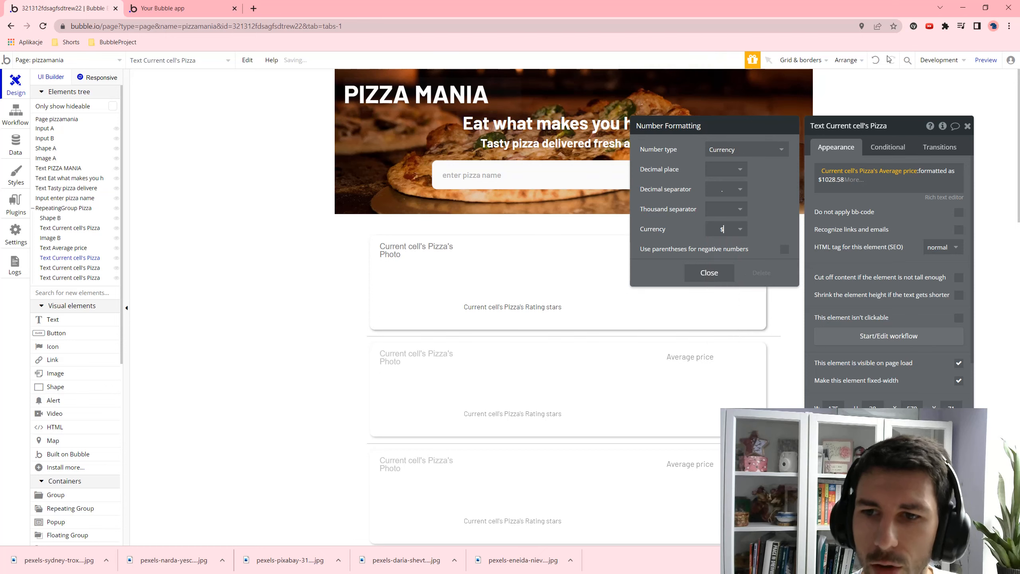
click(984, 60)
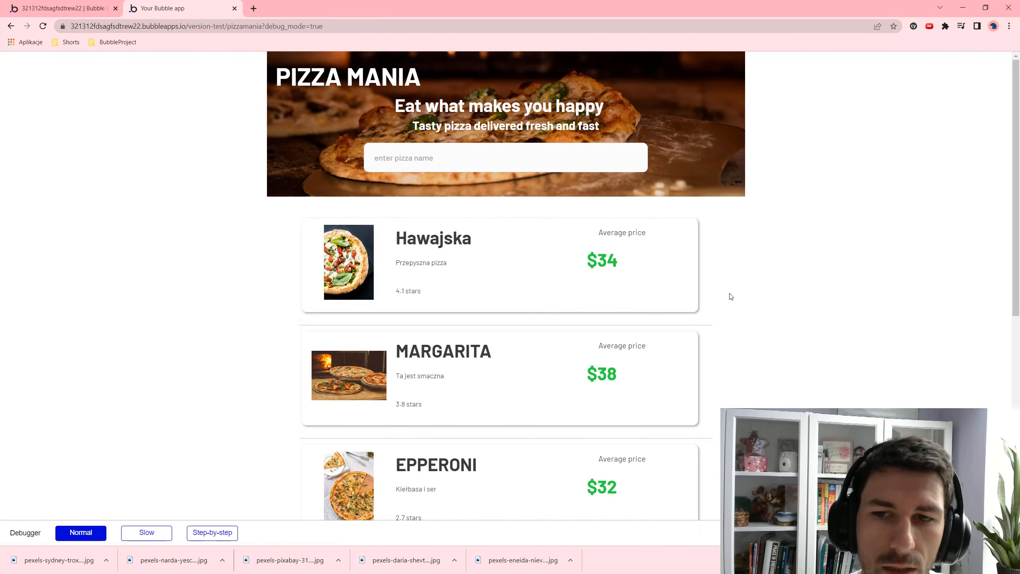
- Inspect the $34 price on the Hawajska card in the preview, then return to the editor
drag(569, 274, 659, 287)
click(659, 287)
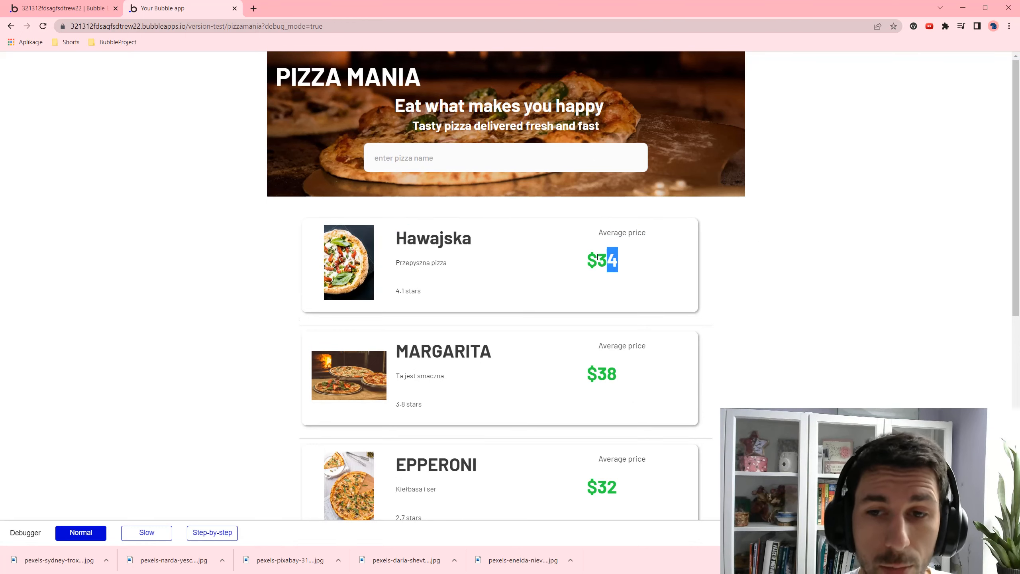
drag(585, 260, 623, 254)
click(620, 267)
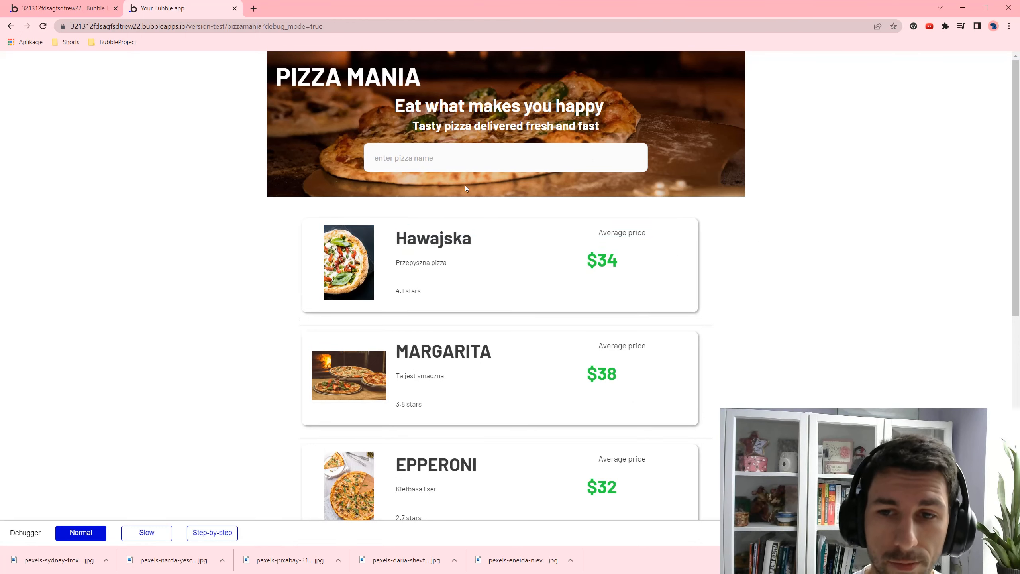
click(64, 8)
click(670, 279)
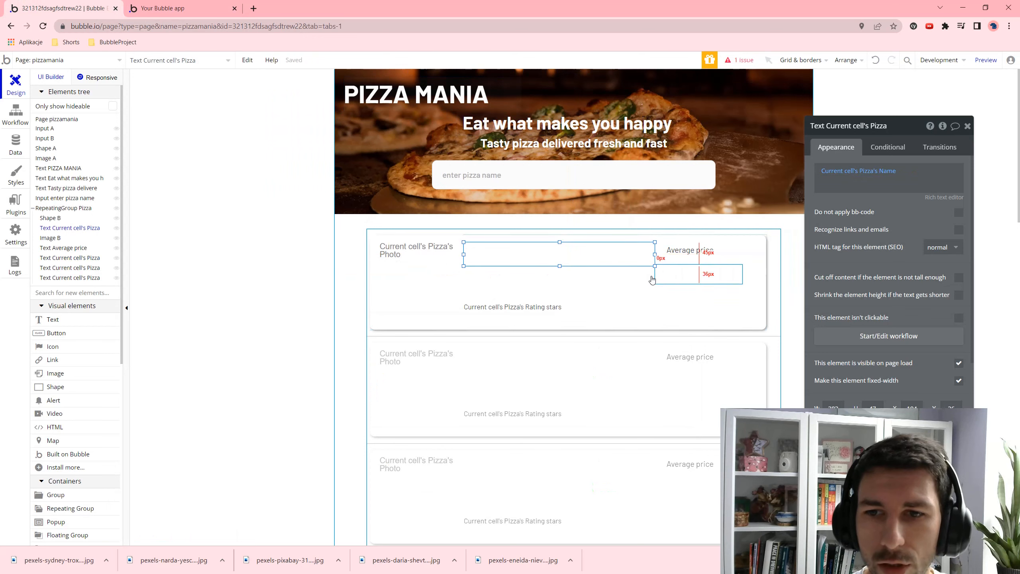
- Remove the Average price label's style and place the price text beneath it at X 598, Y 57
scroll(889, 281, down, 2)
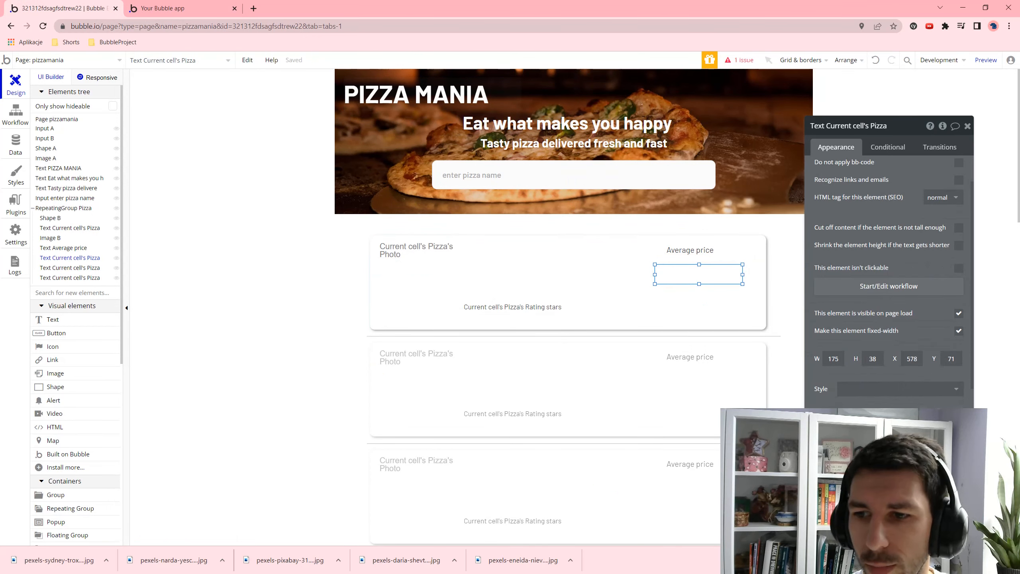
click(699, 250)
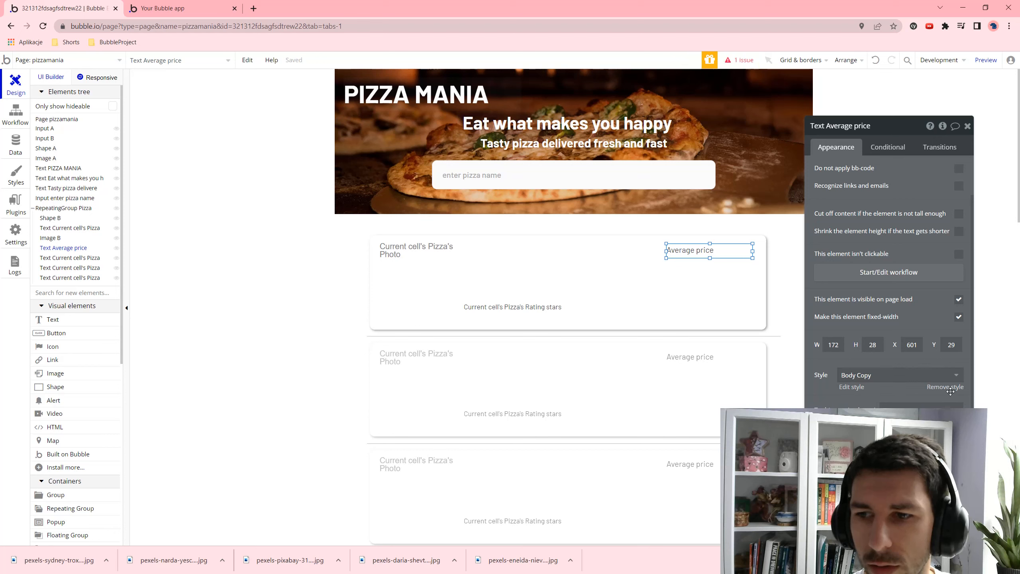
click(945, 387)
scroll(952, 389, down, 1)
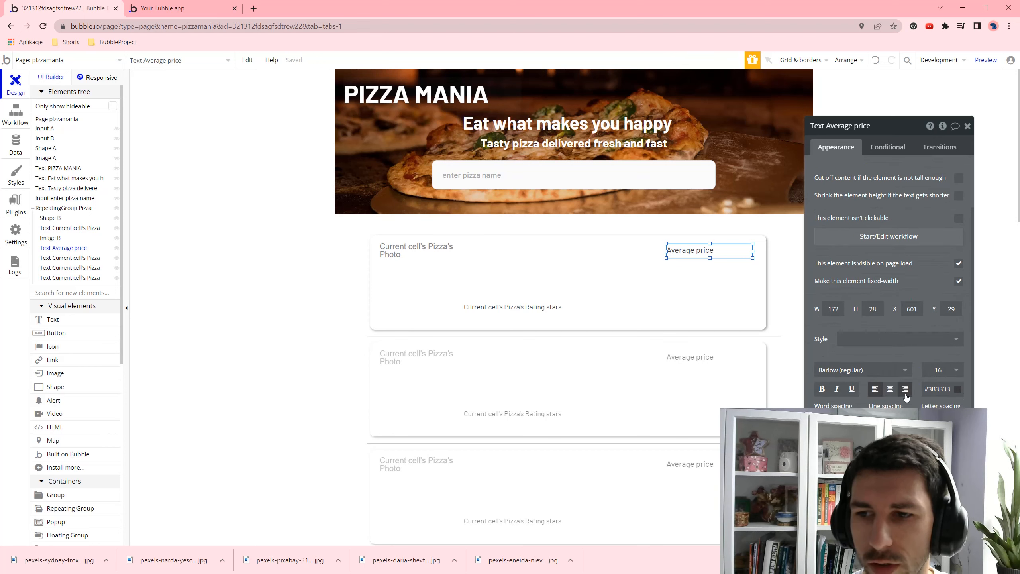
click(734, 271)
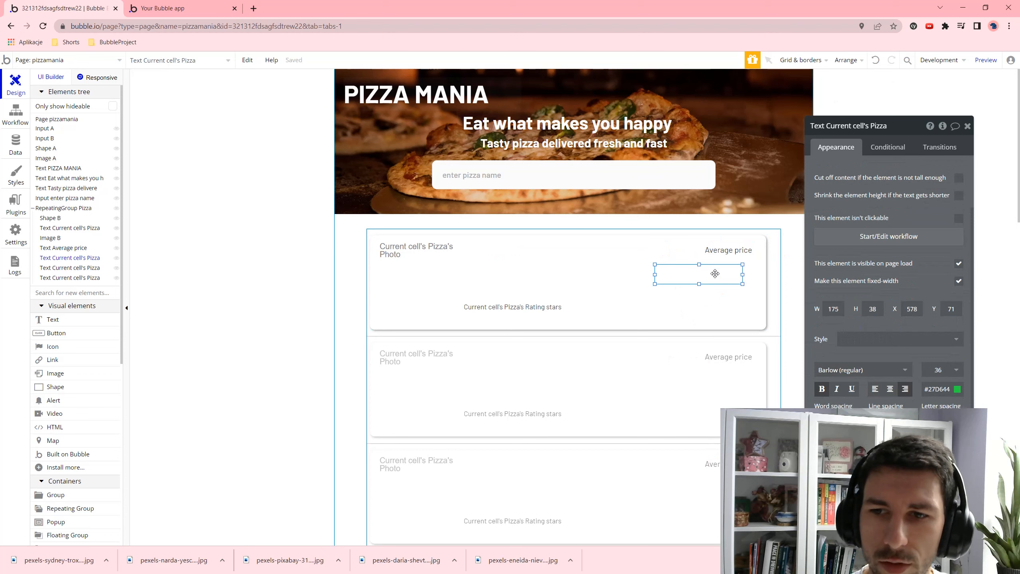
drag(715, 274, 735, 268)
click(735, 255)
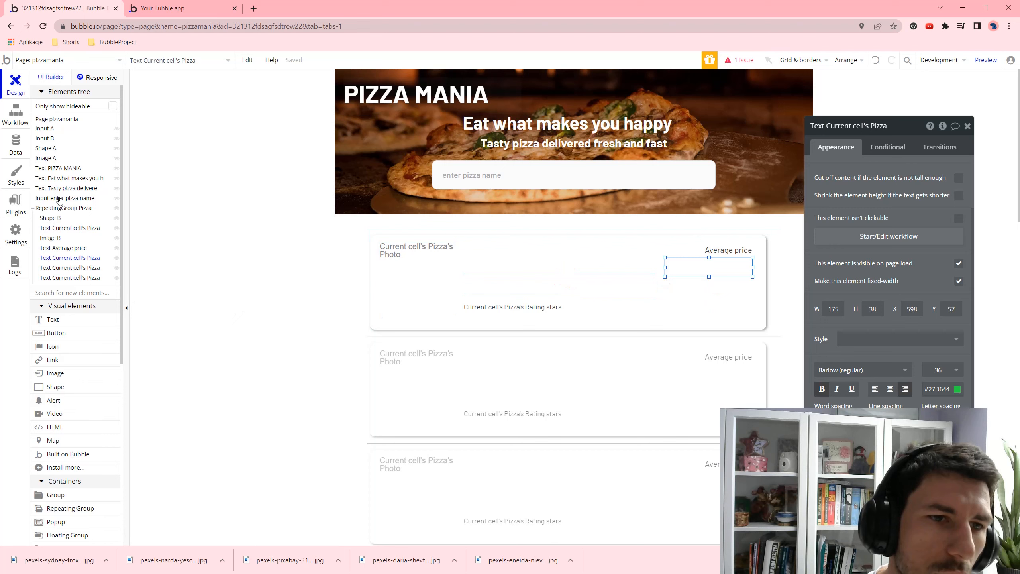
- Draw a button in the first pizza card and label it 'Order'
click(65, 337)
drag(655, 283, 748, 308)
click(866, 175)
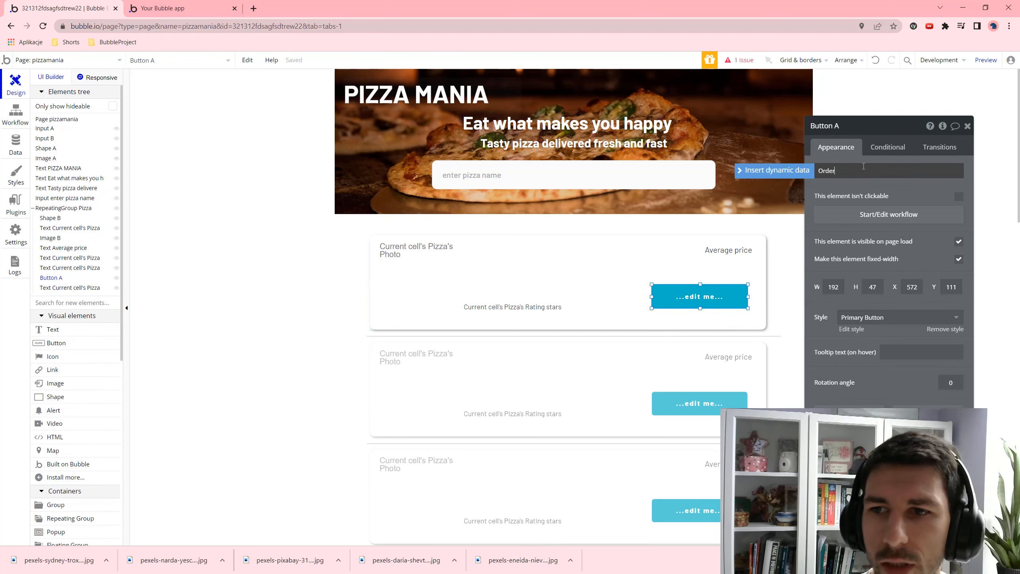
- Preview the app and scroll through the cards to confirm each shows the Order button
click(970, 60)
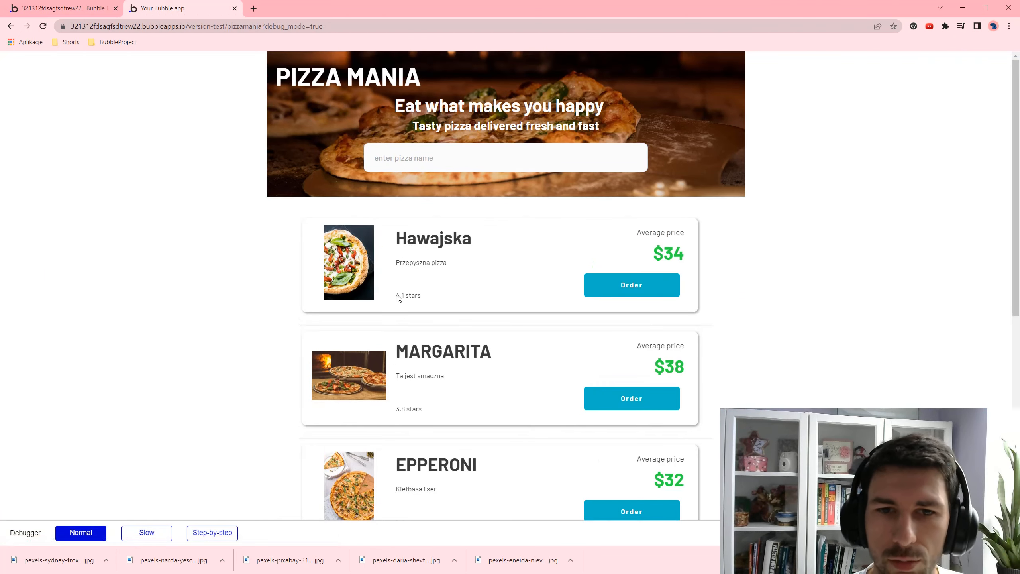
scroll(387, 238, down, 5)
scroll(410, 135, up, 5)
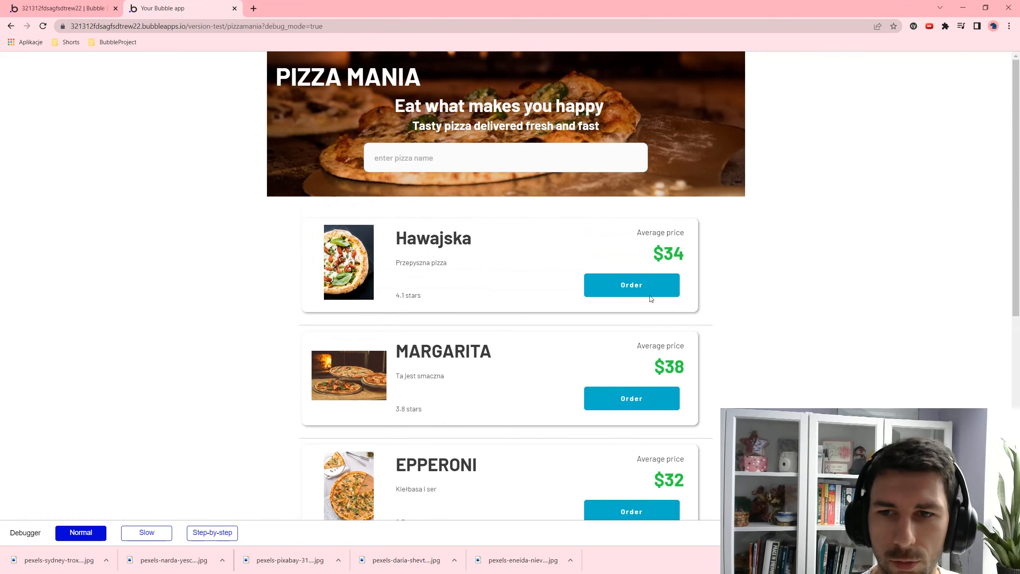
drag(641, 233, 678, 271)
click(691, 233)
scroll(698, 348, down, 2)
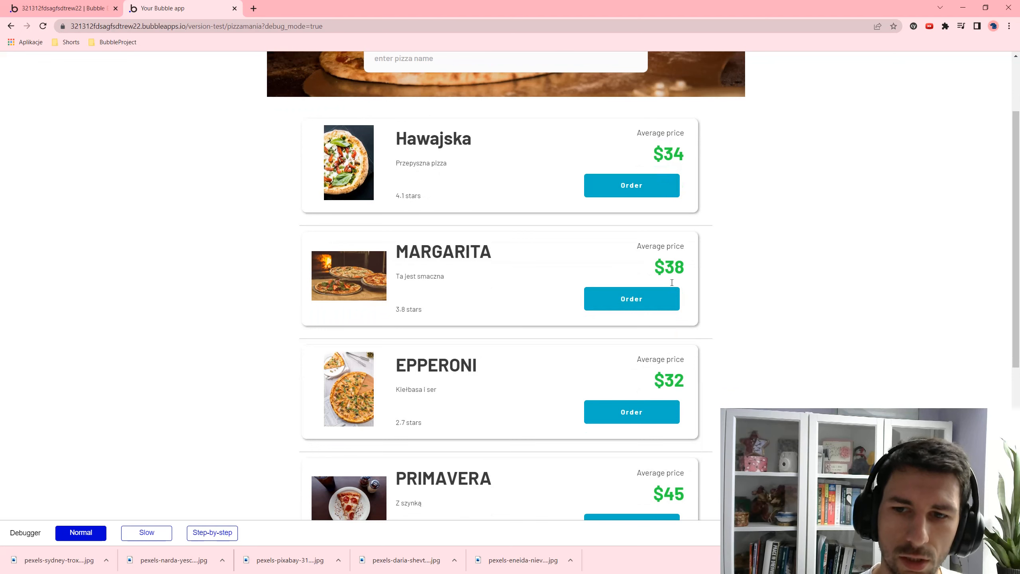
drag(681, 382, 655, 383)
scroll(618, 362, down, 4)
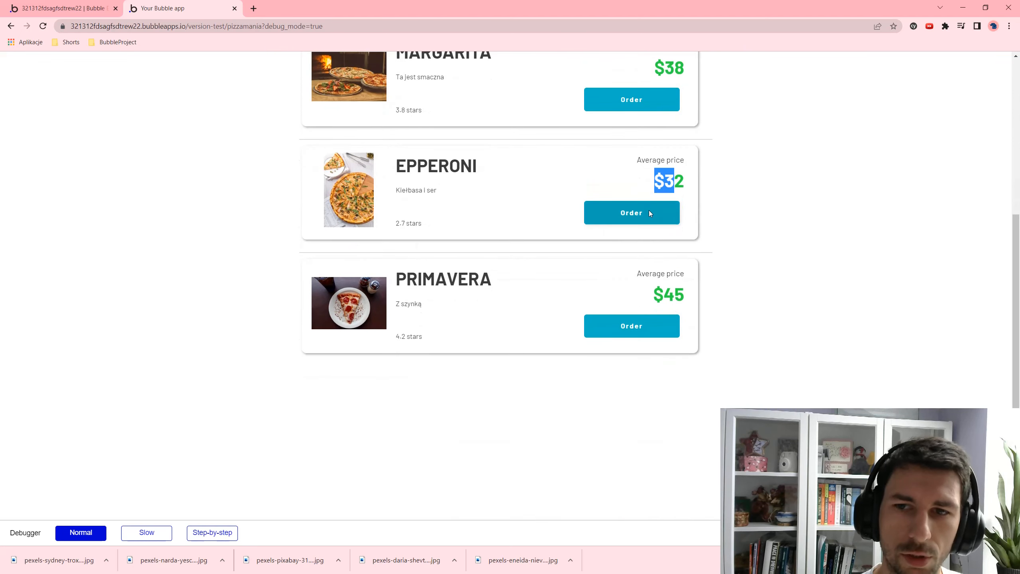
scroll(576, 191, up, 3)
click(684, 329)
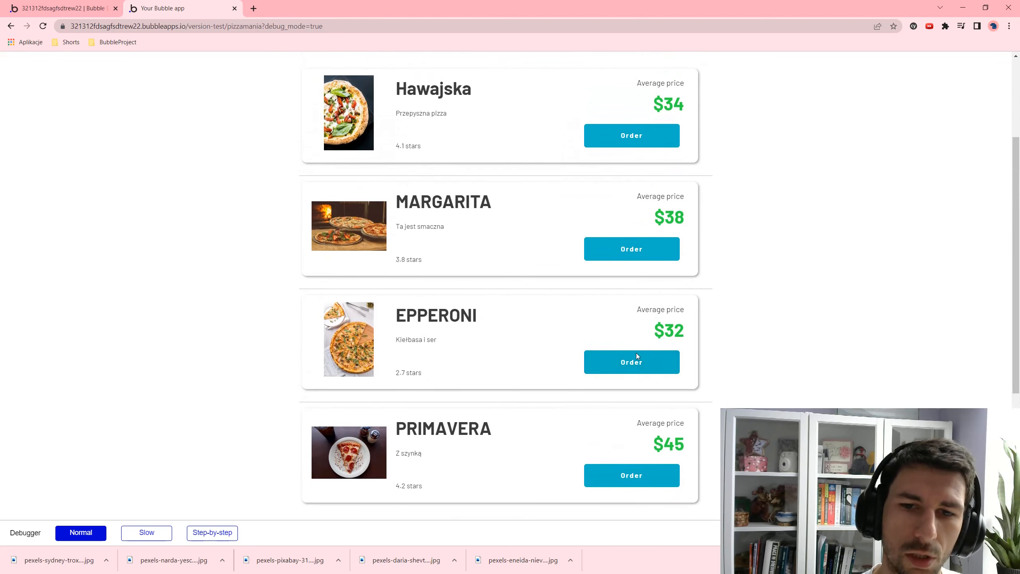
scroll(613, 180, up, 4)
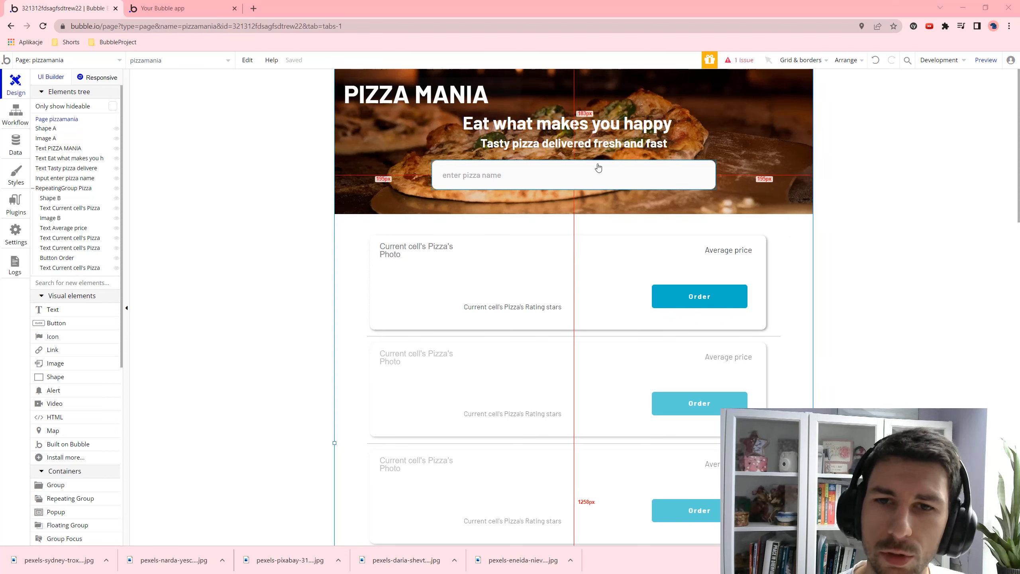
- Sort the pizza repeating group's Search for Pizzas by Name with descending set to no
double_click(768, 266)
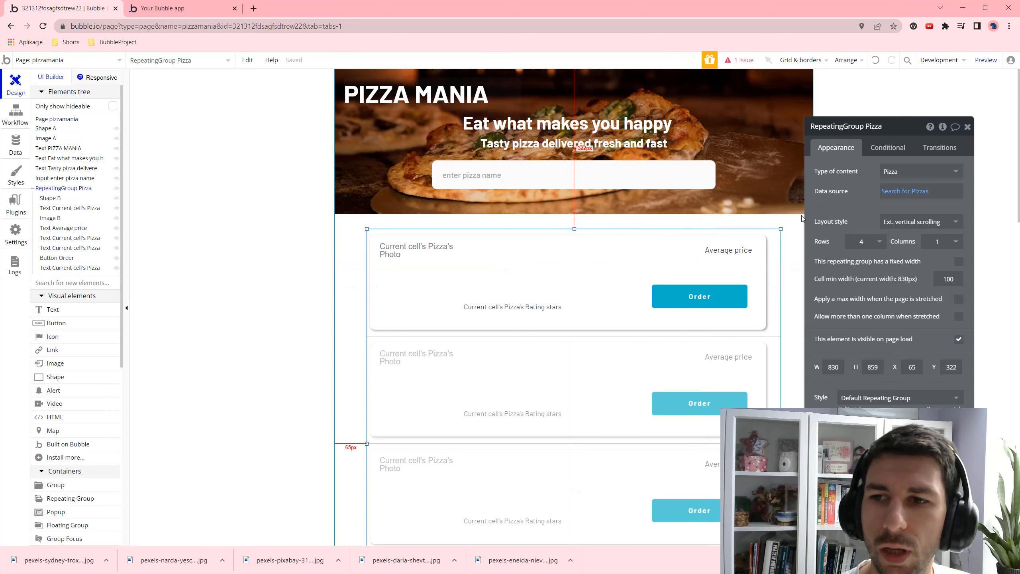
click(898, 199)
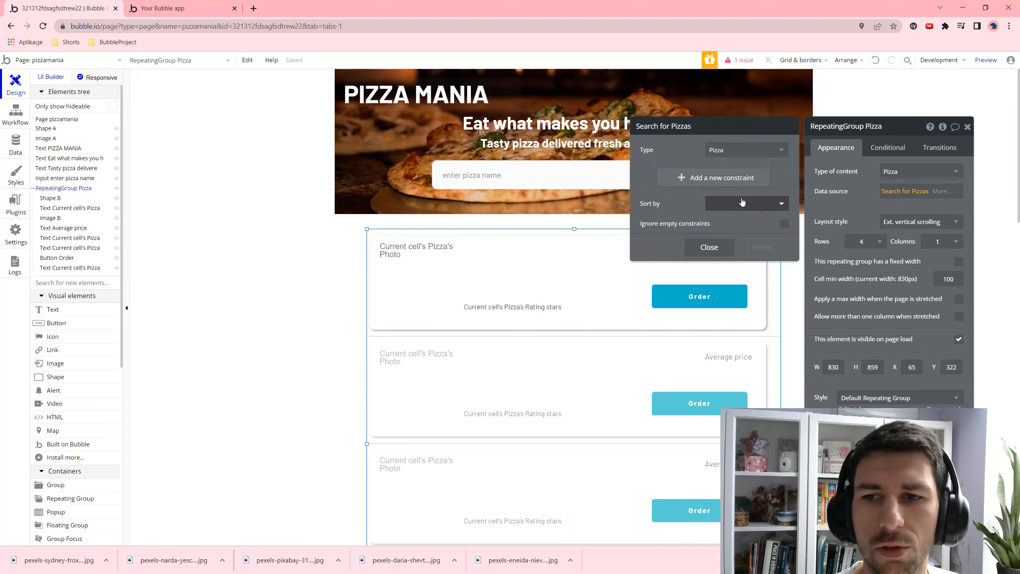
click(742, 202)
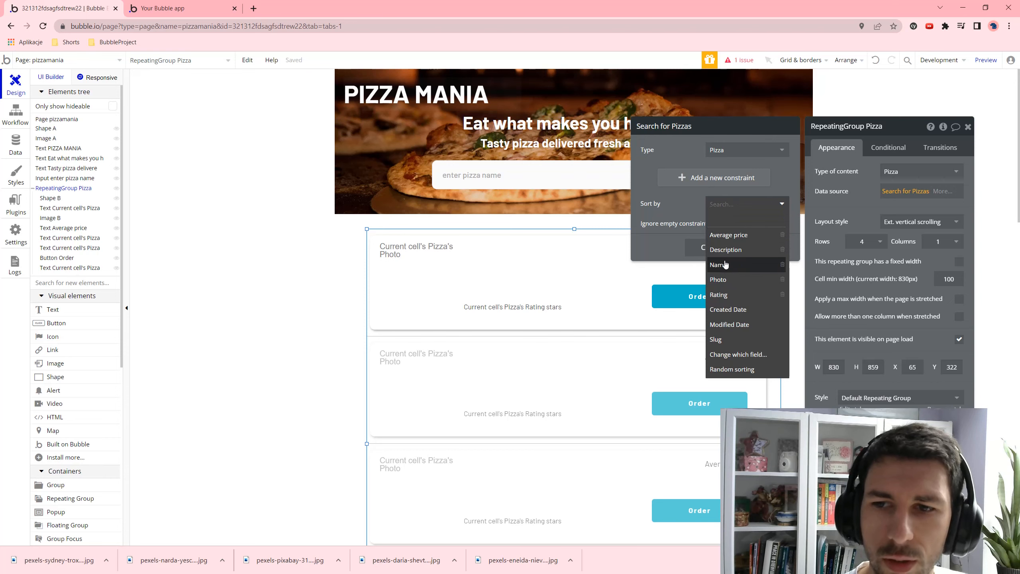
click(725, 264)
click(720, 224)
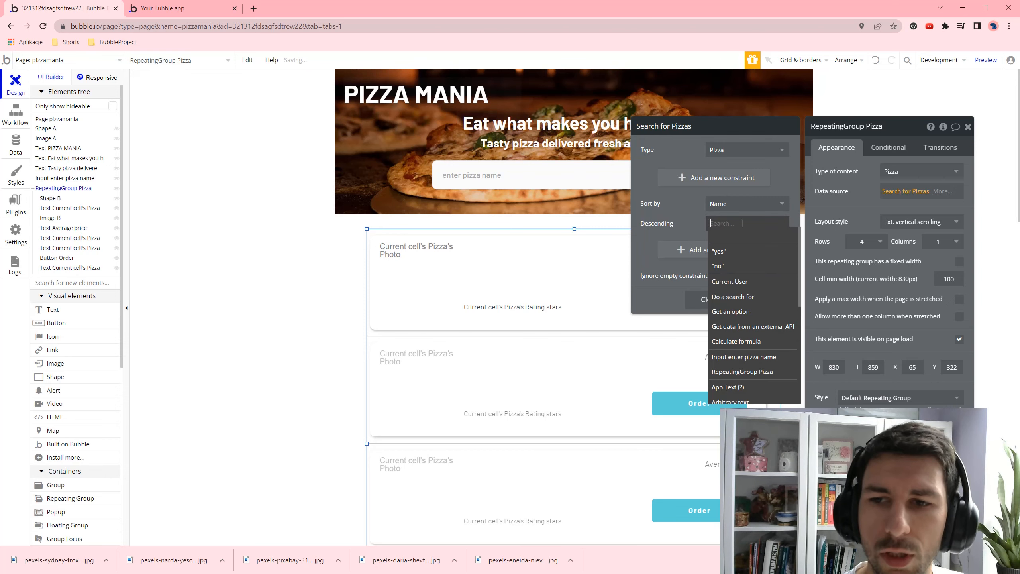
click(723, 266)
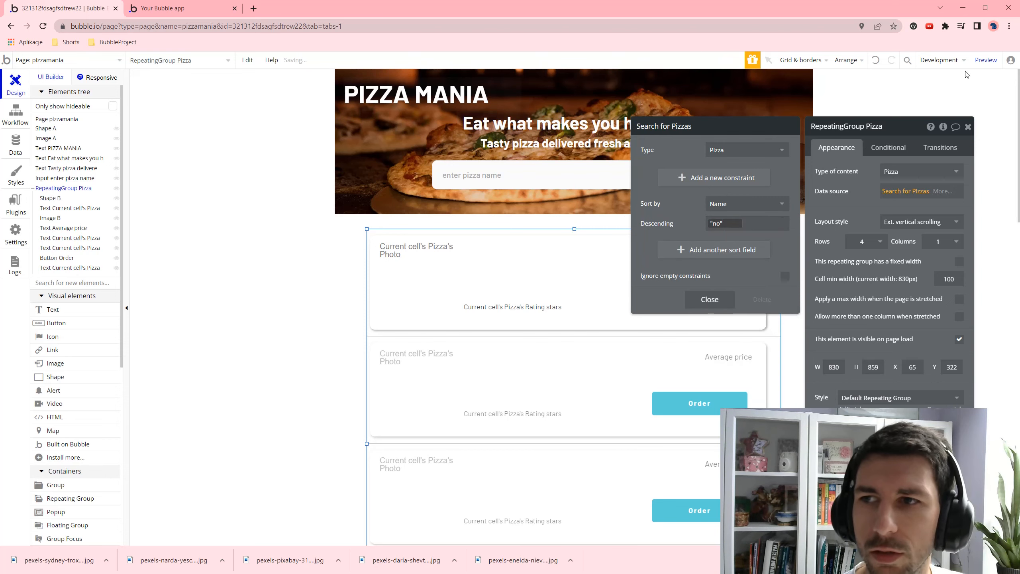
- Preview the app to check the alphabetical pizza order, then return to the editor
click(986, 60)
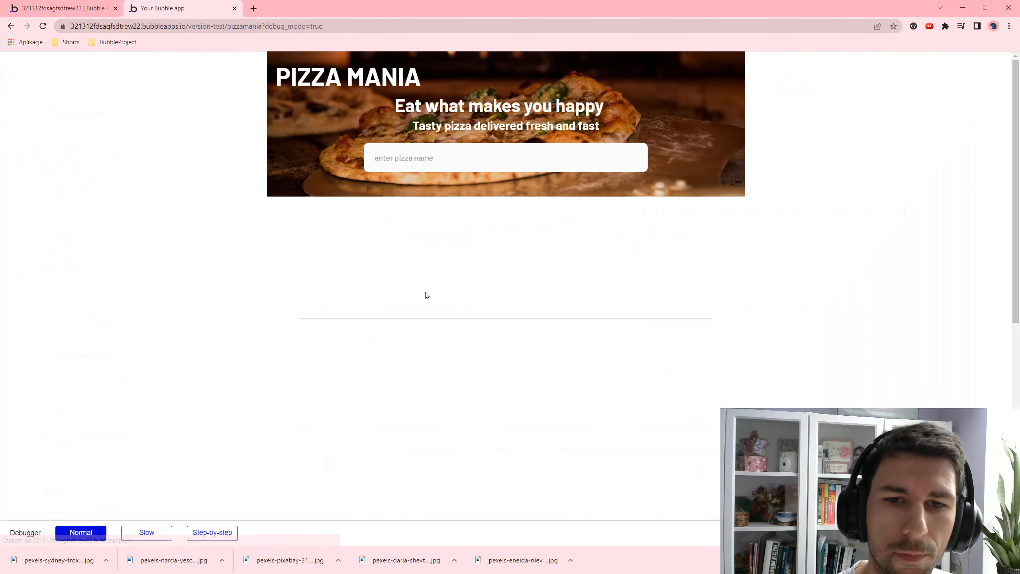
scroll(401, 193, down, 3)
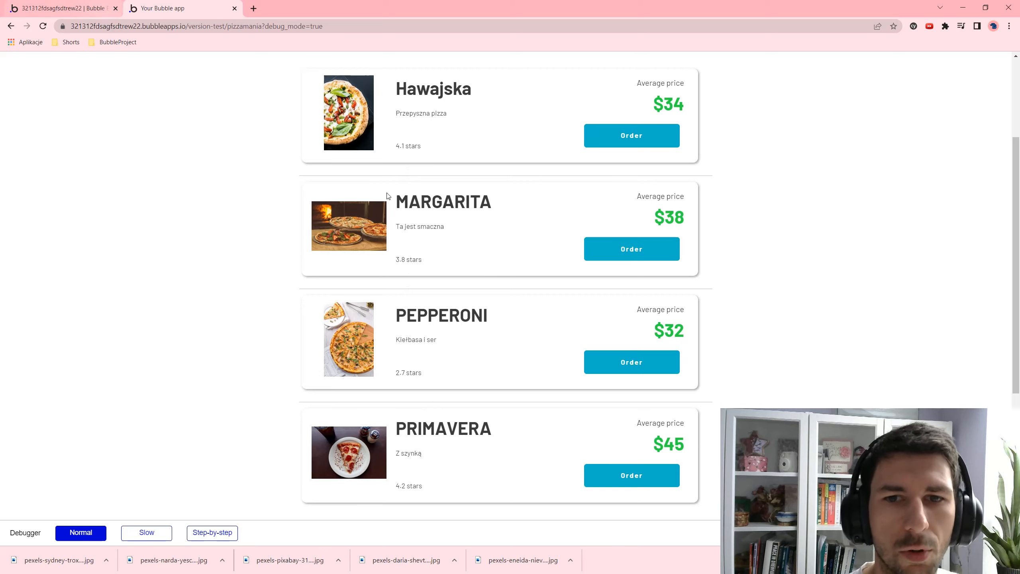
click(91, 6)
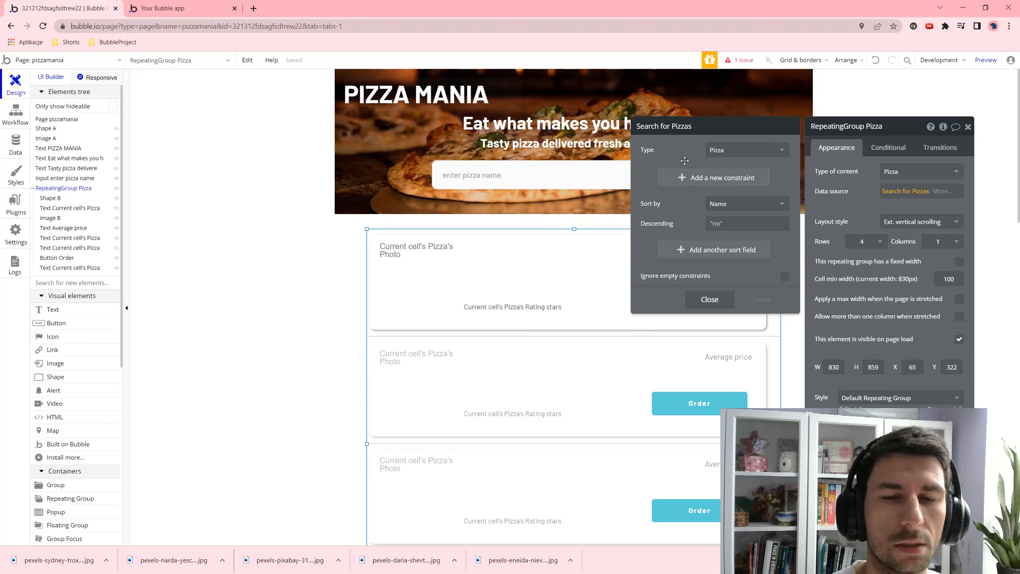
- Add a 'Name contains' constraint to the Search for Pizzas
click(698, 180)
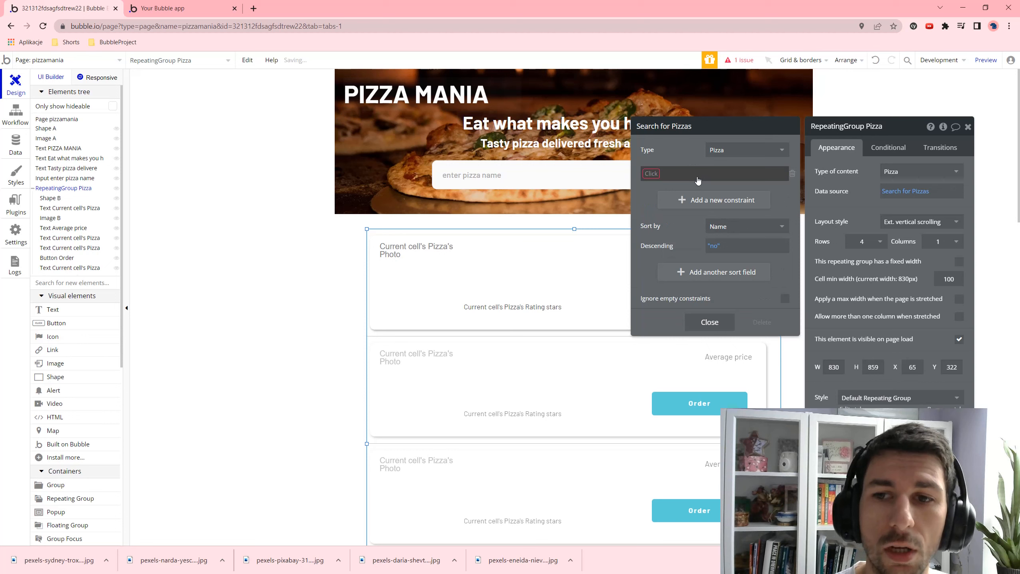
click(658, 177)
click(666, 219)
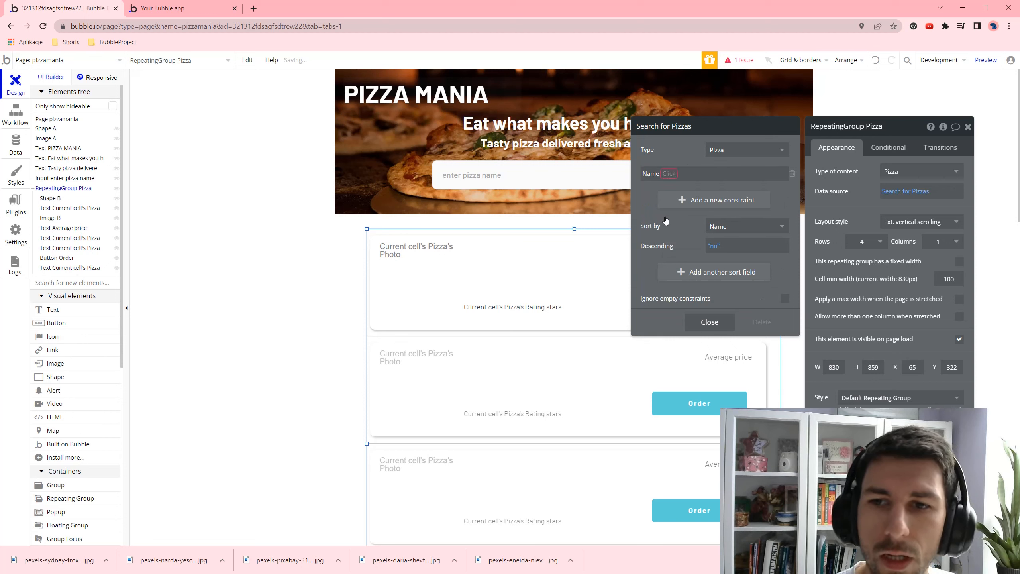
click(683, 173)
click(691, 216)
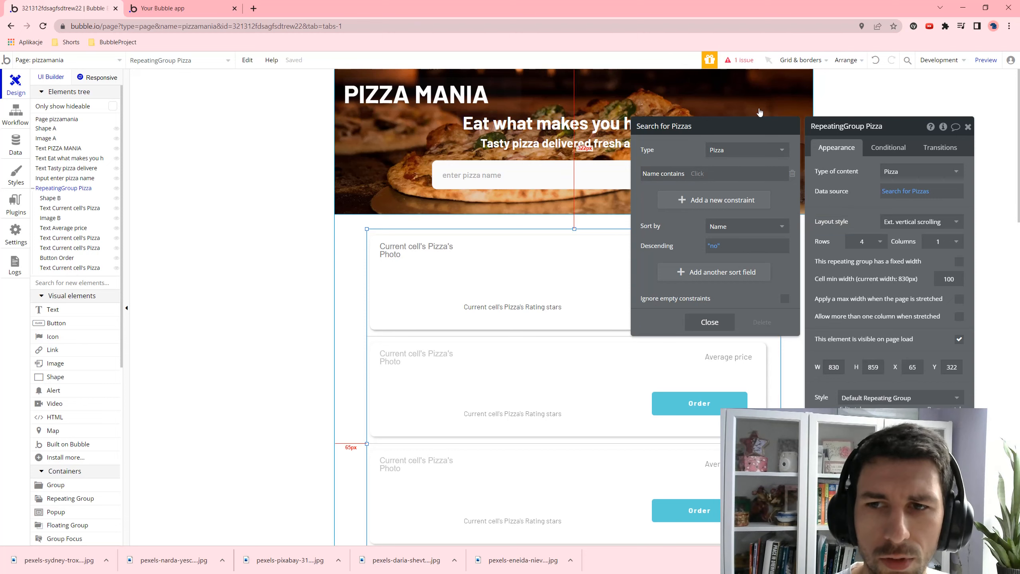
- Set the constraint's value to Input enter pizza name's value and open the preview
click(697, 175)
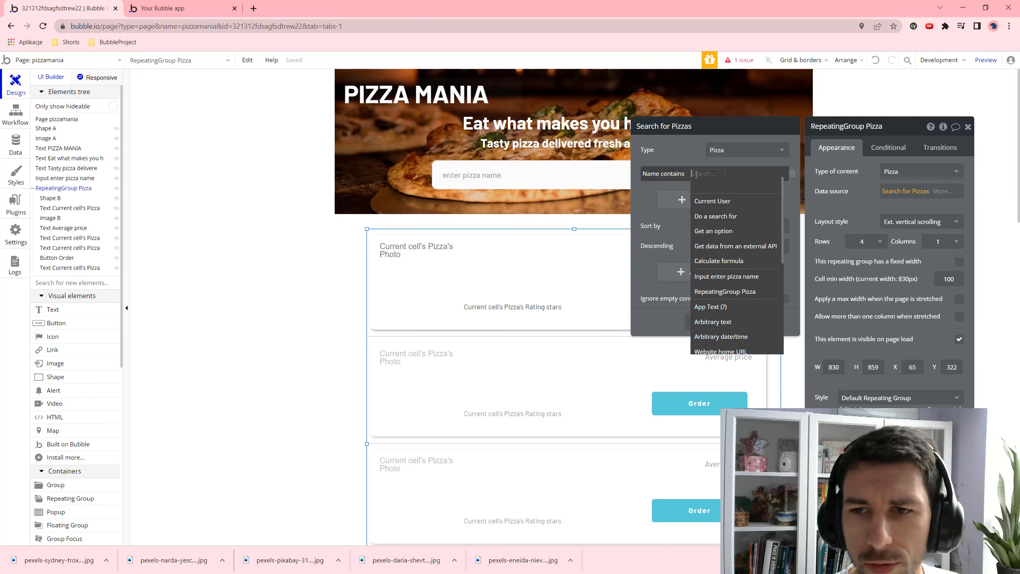
click(714, 277)
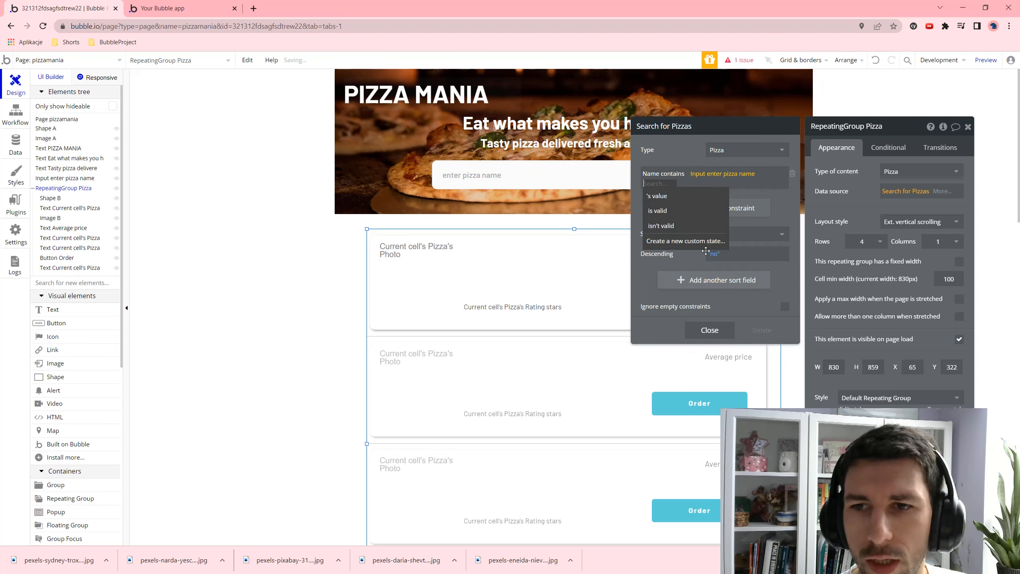
click(681, 201)
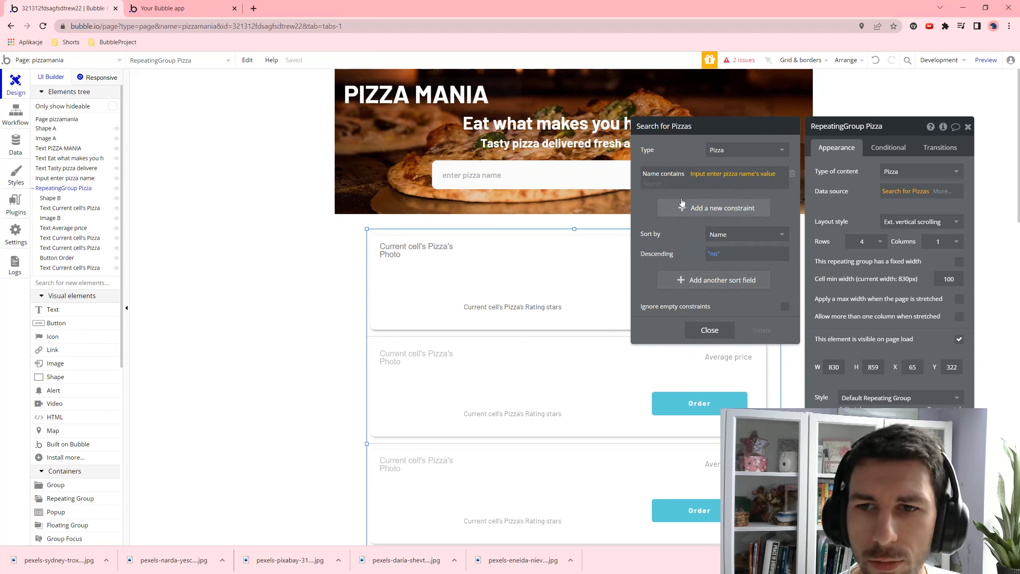
click(985, 60)
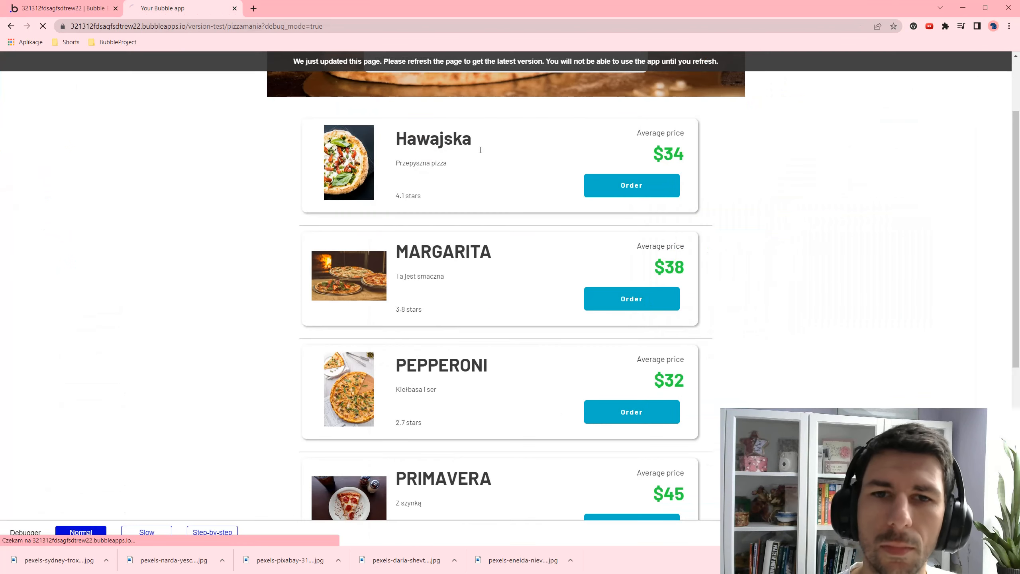
- Search 'M' in the preview to get only MARGARITA and PRIMAVERA, then clear it and return to the editor
click(440, 165)
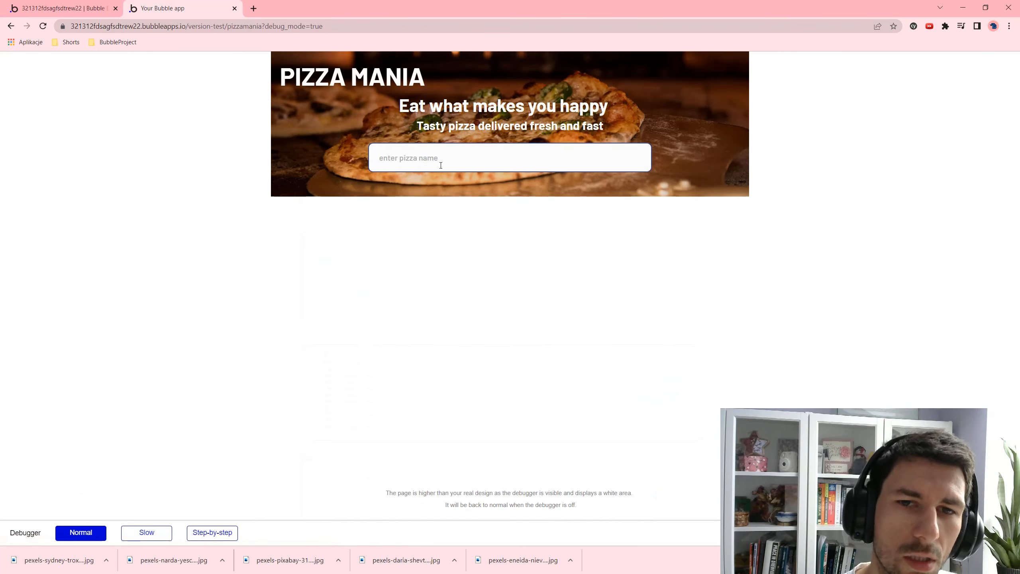
click(446, 247)
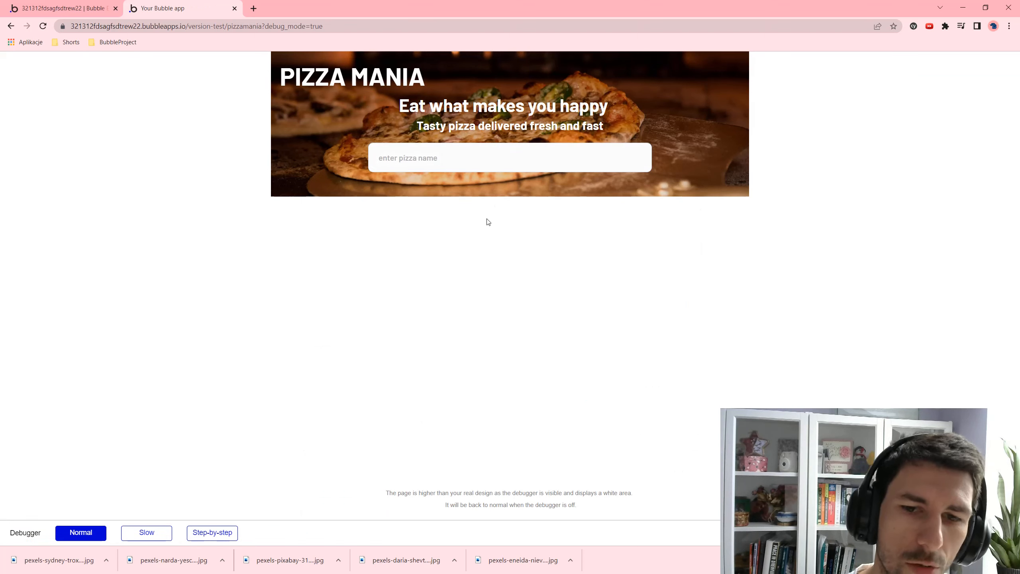
click(413, 168)
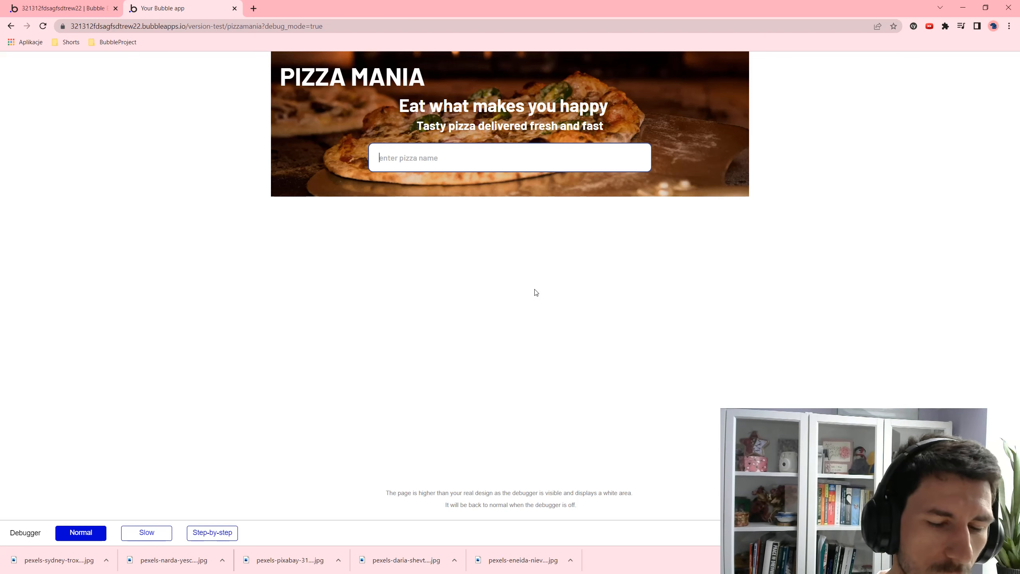
text(m)
key(BackSpace)
text(M)
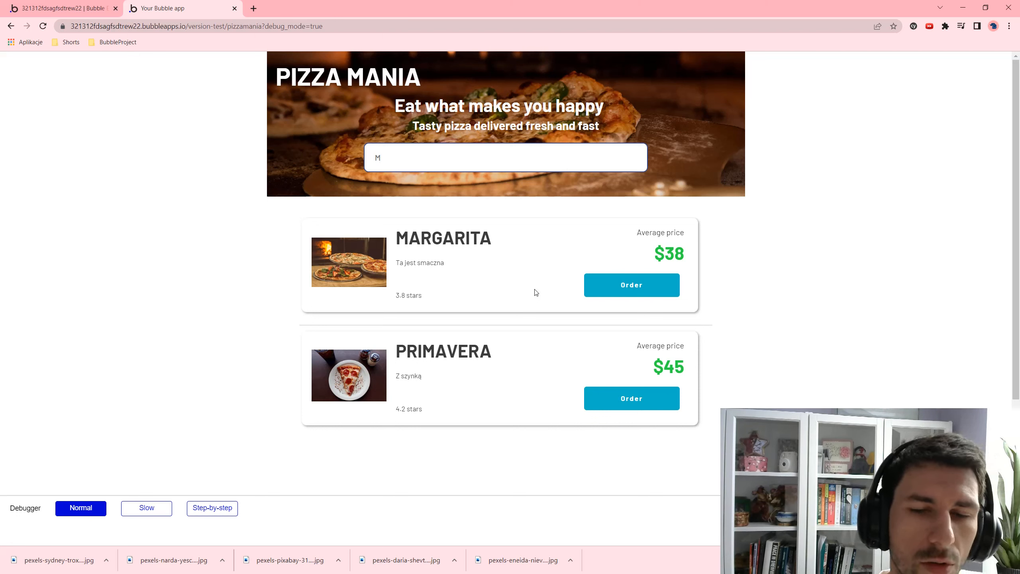
key(BackSpace)
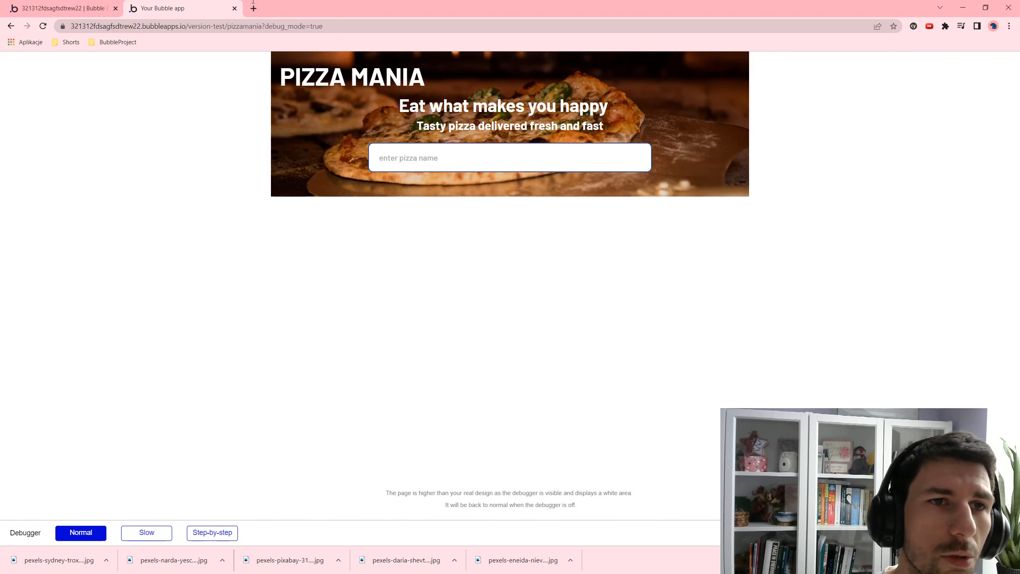
click(64, 8)
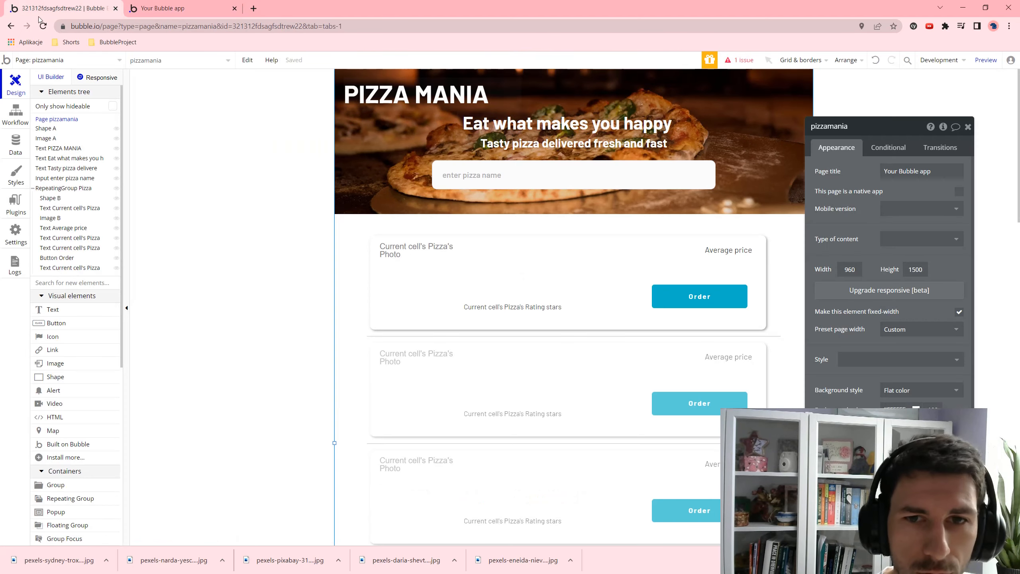
- In App data, rename the Hawajska pizza record to HAWAJSKA, save it, and return to Design
click(16, 144)
click(549, 226)
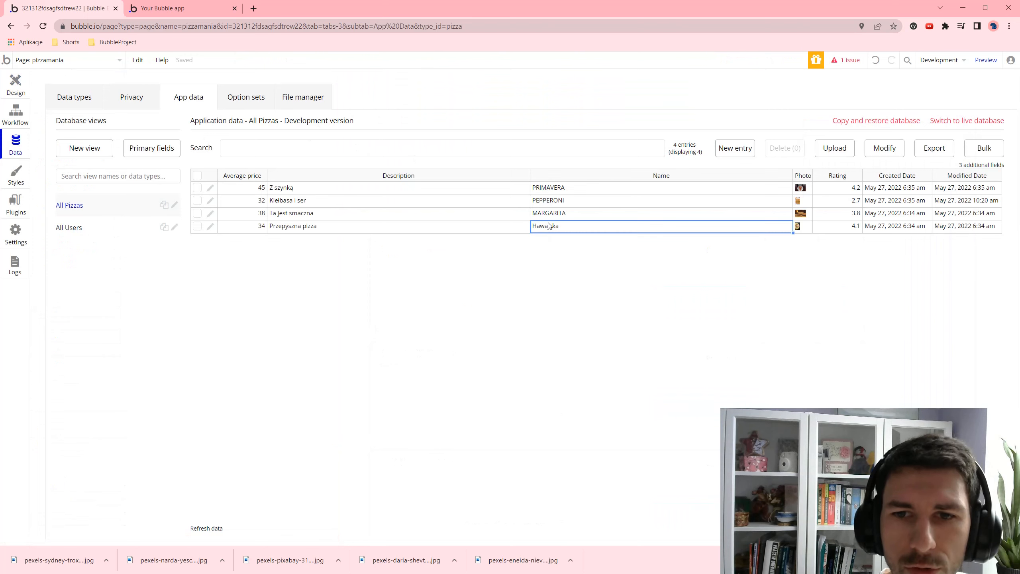
click(210, 226)
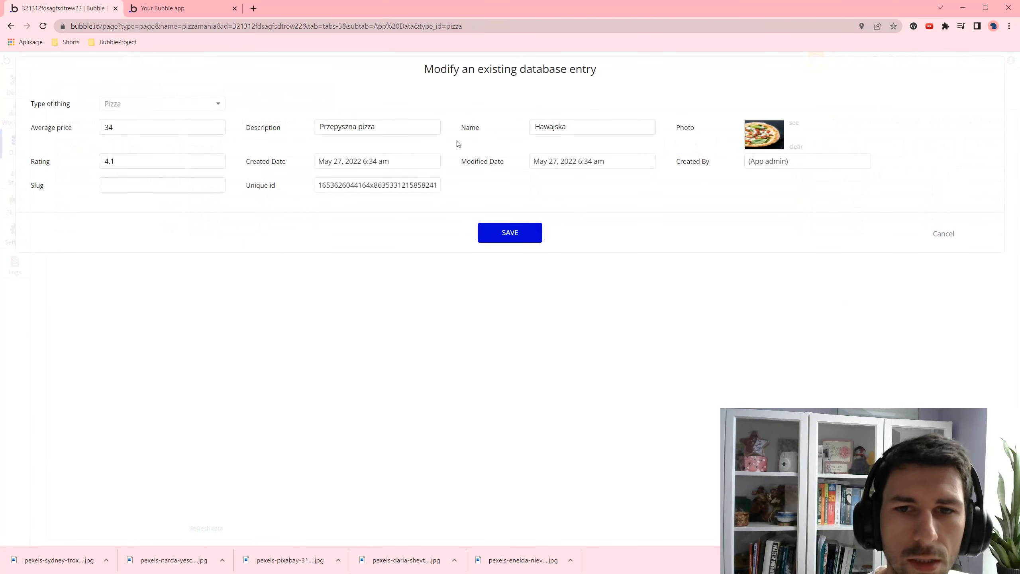
double_click(565, 123)
text(HAWAJ)
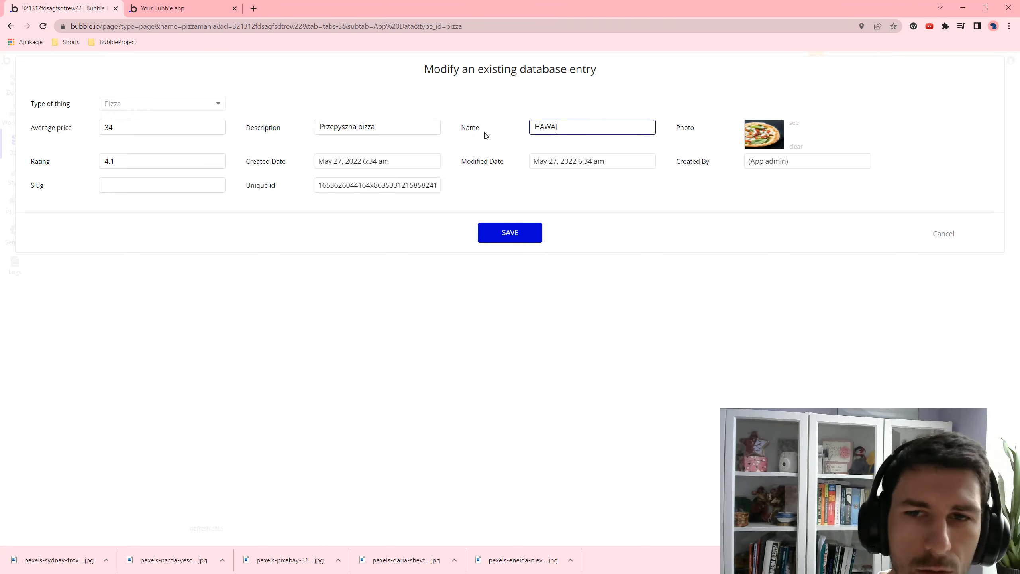
text(SKA)
click(503, 231)
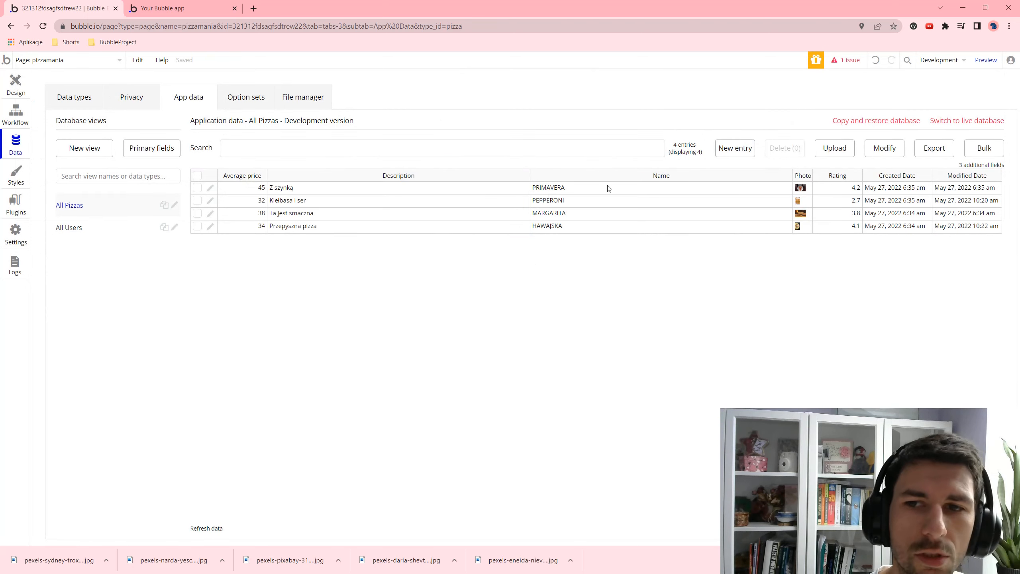
click(25, 85)
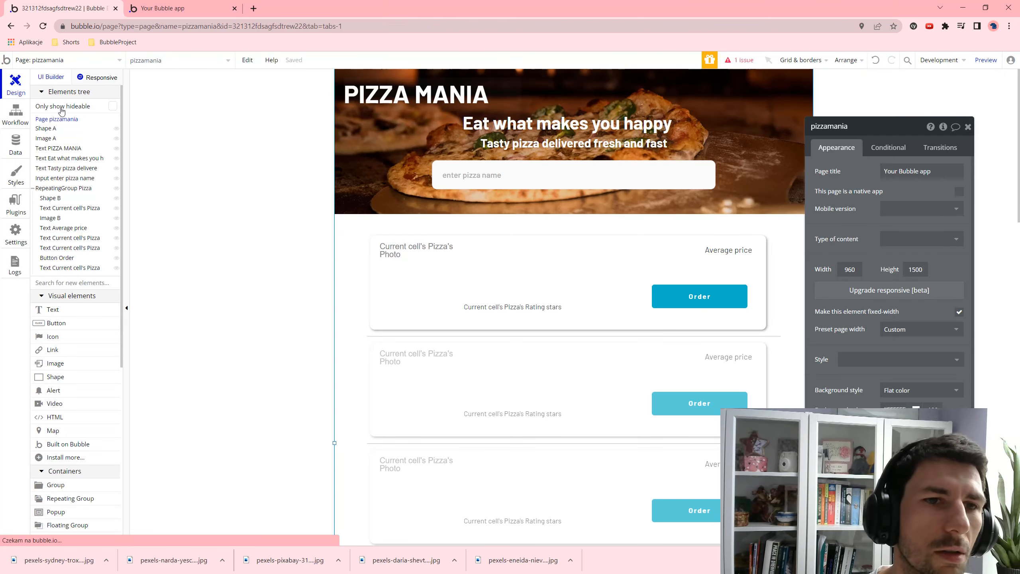
- Append :uppercase to the search input value in RepeatingGroup Pizza's Search for Pizzas source
click(776, 245)
click(900, 191)
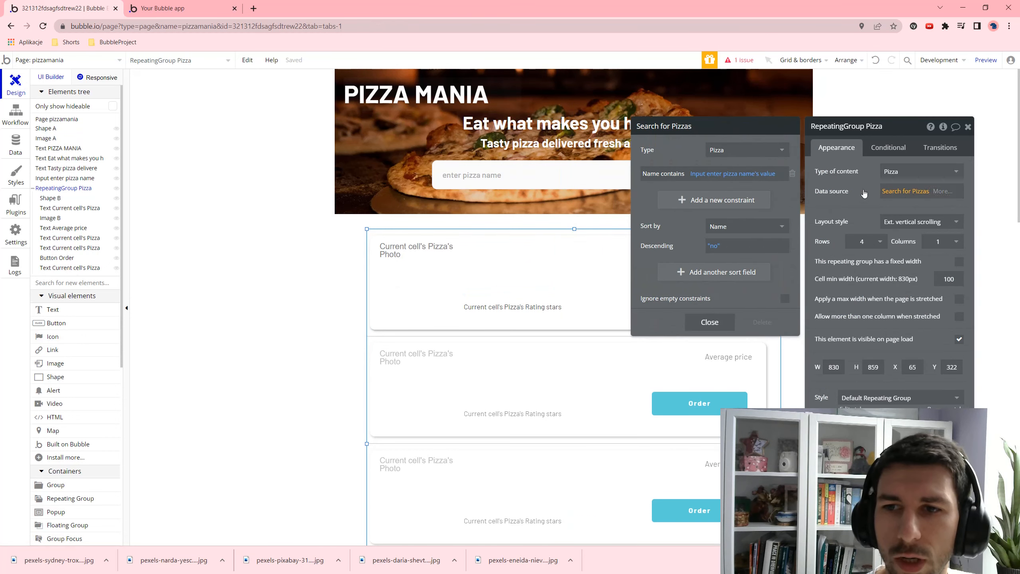
click(759, 178)
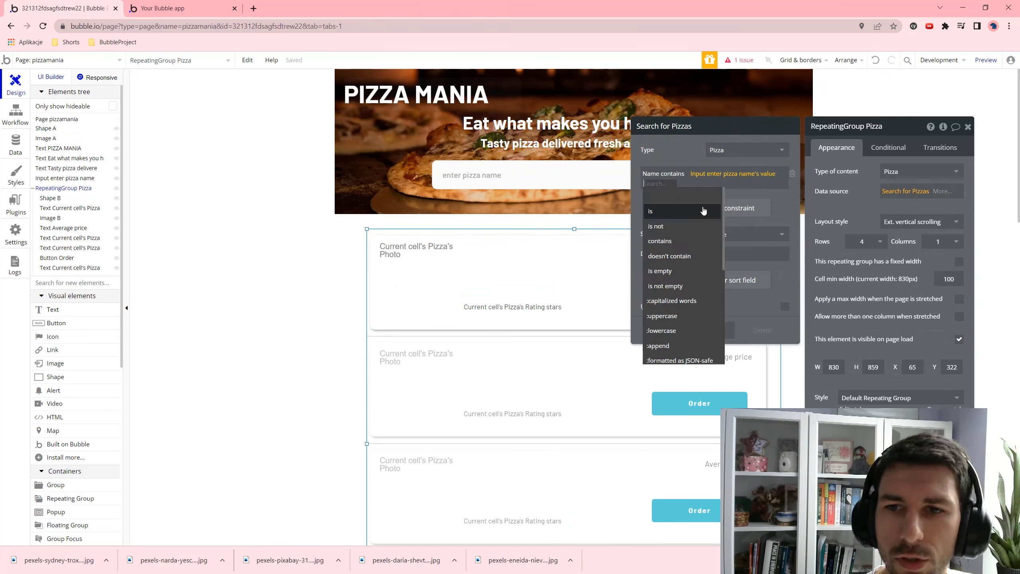
click(684, 316)
- Preview the app and type 'Mar' in the search field to confirm MARGARITA appears
click(985, 60)
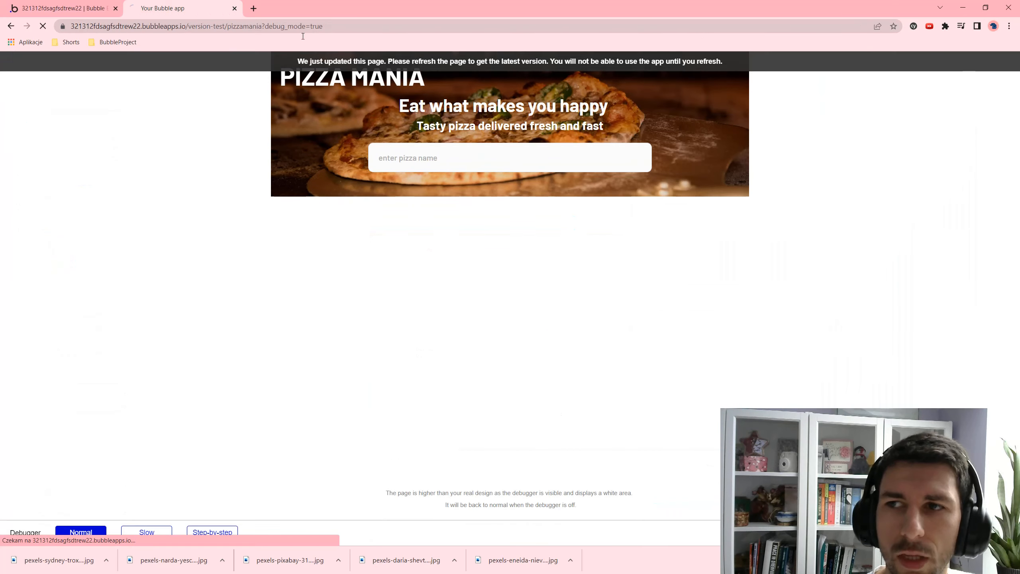
click(443, 154)
text(Mar)
drag(408, 157, 363, 165)
drag(400, 231, 420, 233)
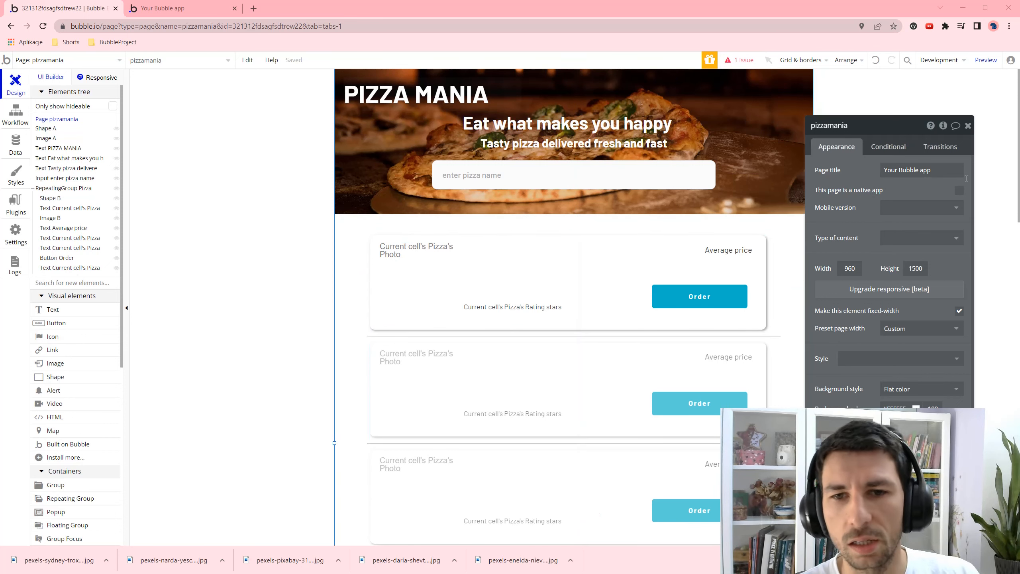
- Add a popup named Popup Details and draw Image C (288×194) in its top-left corner
click(643, 231)
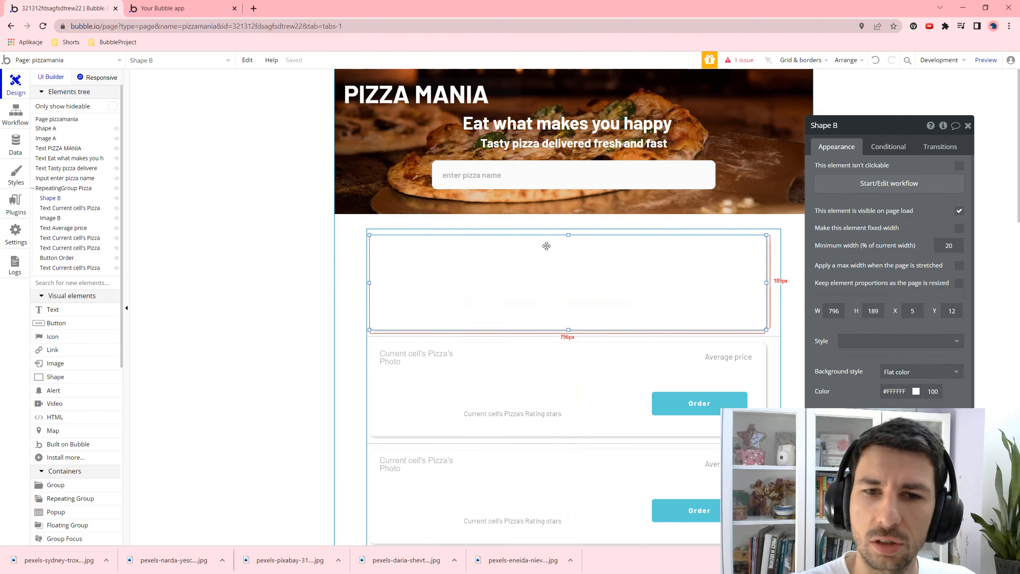
click(263, 248)
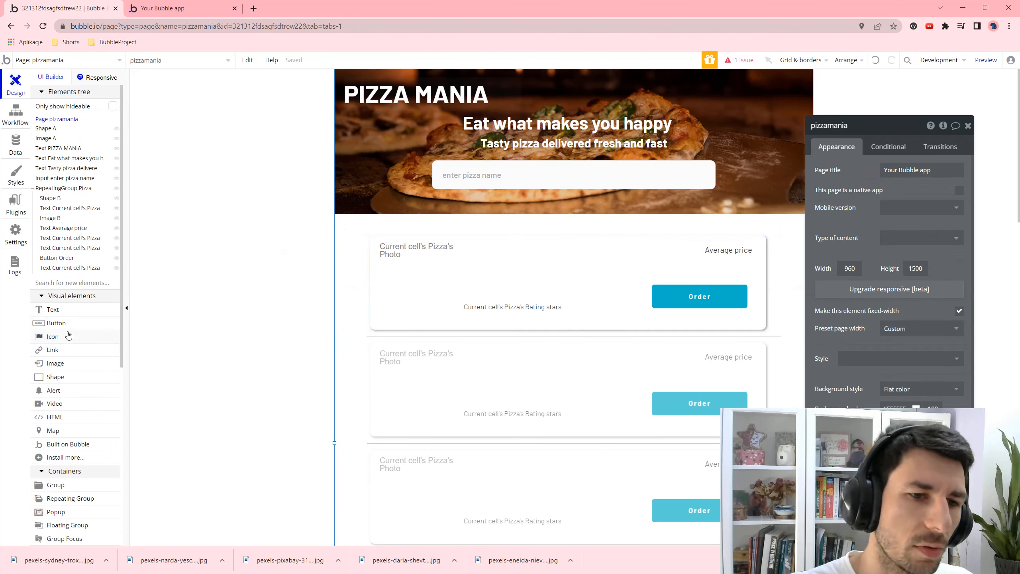
click(56, 512)
drag(392, 118, 755, 396)
click(868, 122)
key(BackSpace)
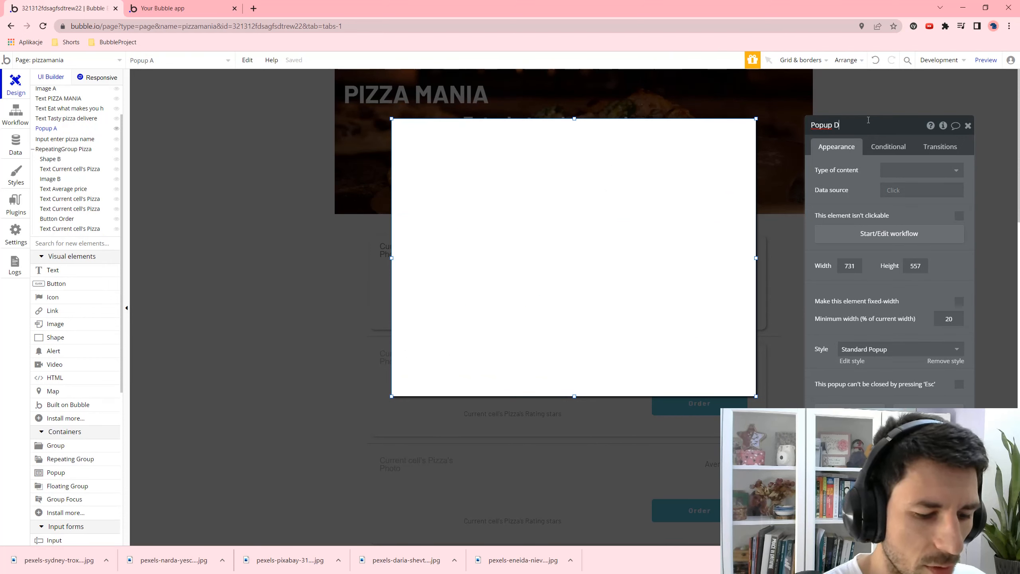
text(Details)
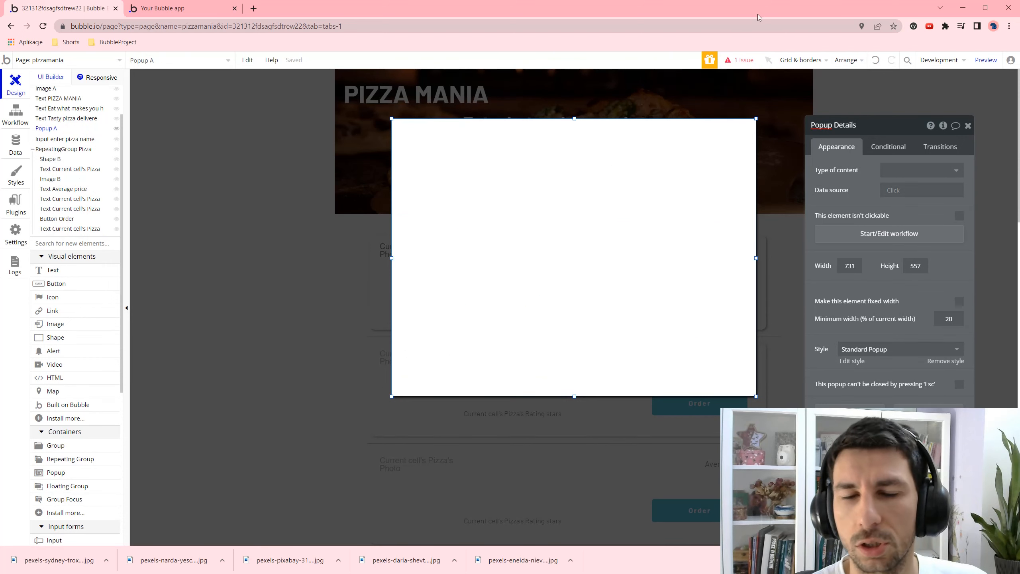
click(921, 170)
click(55, 324)
drag(409, 133, 554, 230)
- Resize Image C to 52 by 52 pixels
double_click(839, 359)
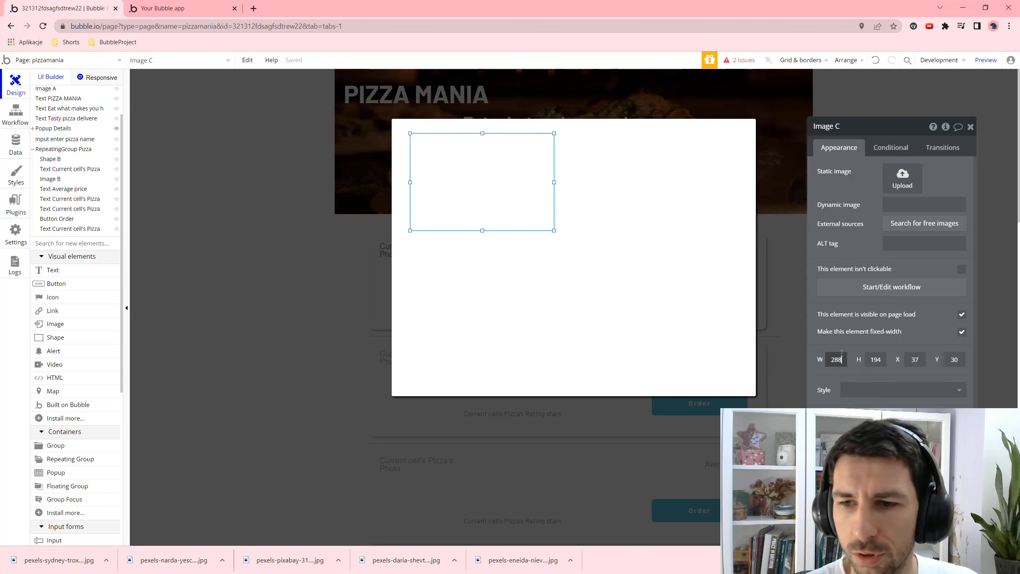
text(52)
key(Tab)
text(52)
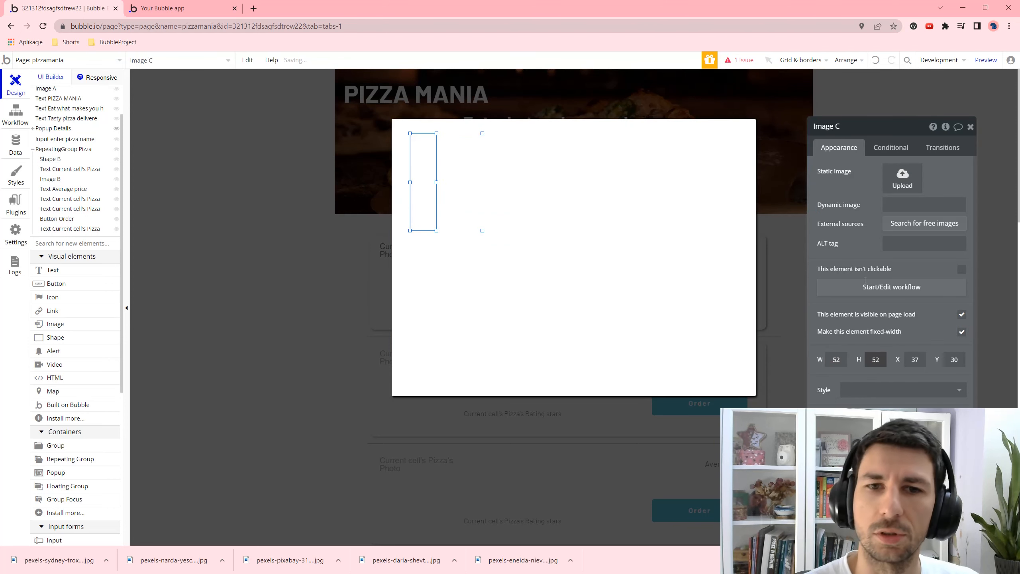
key(Return)
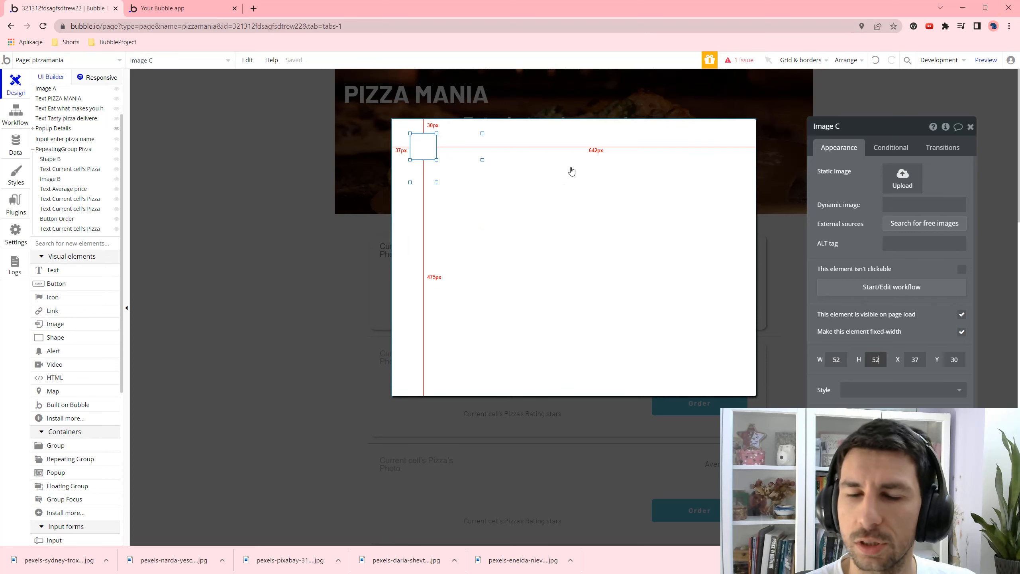
- Set Image C's dynamic image to Parent group's Pizza's Photo
click(898, 172)
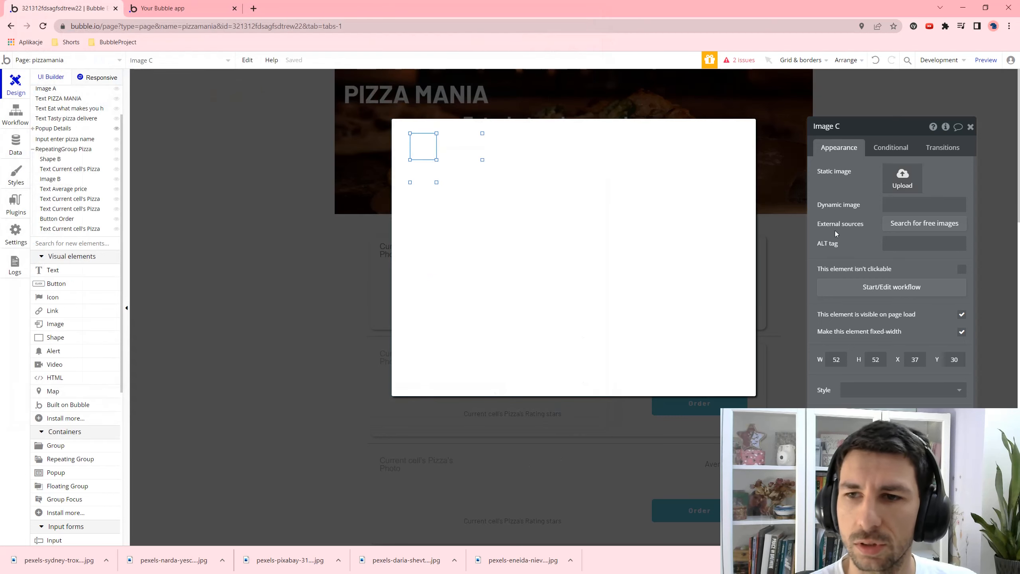
click(899, 205)
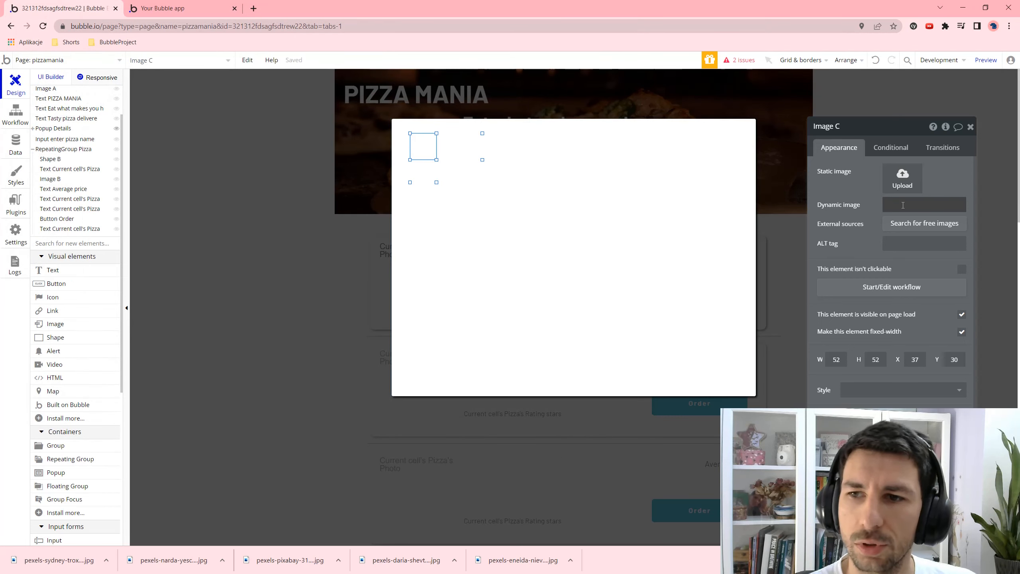
click(811, 204)
click(921, 232)
click(920, 278)
- Draw a text box across the popup's top bound to Parent group's Pizza
click(68, 273)
drag(533, 132, 695, 155)
click(797, 170)
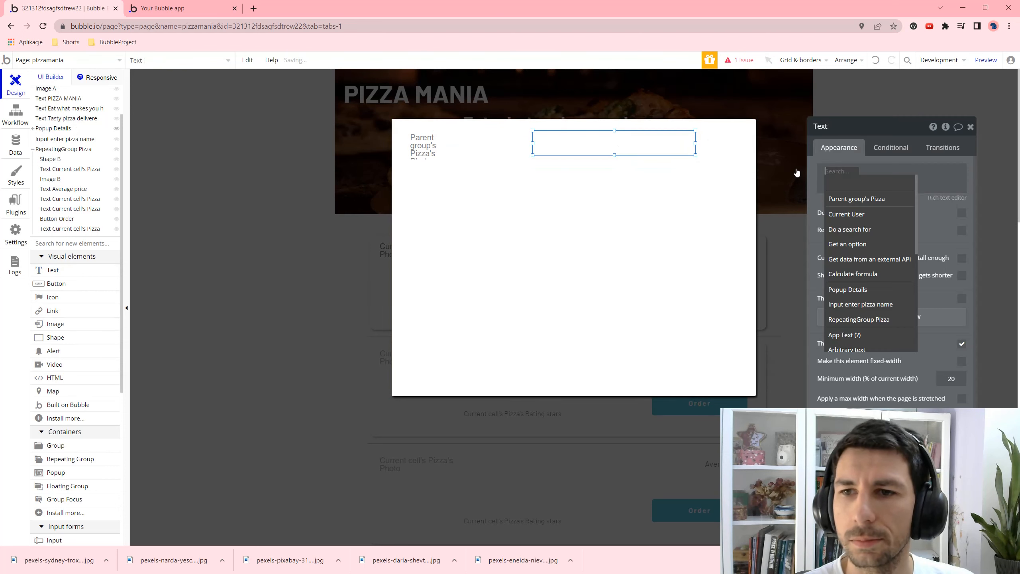
click(909, 200)
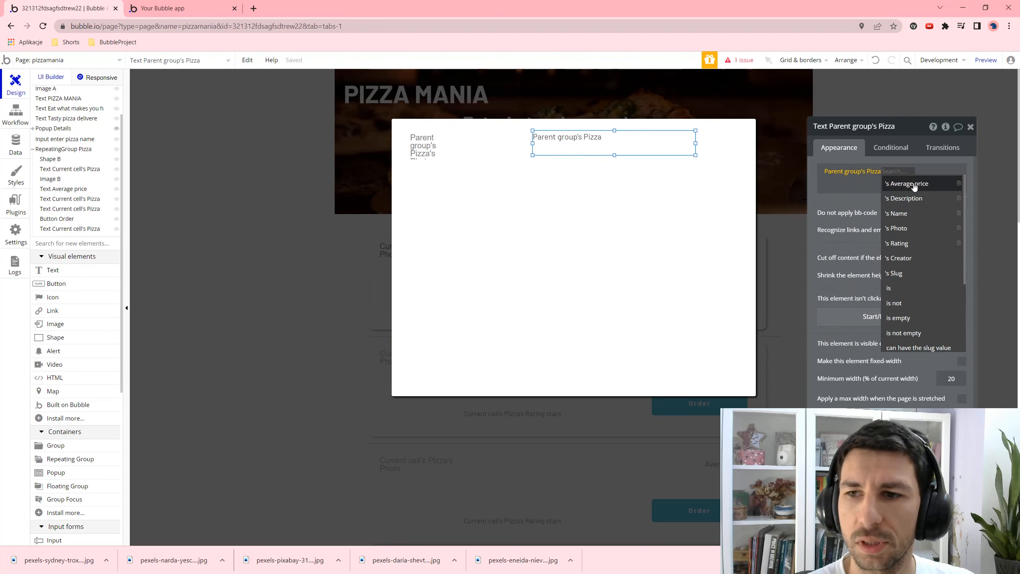
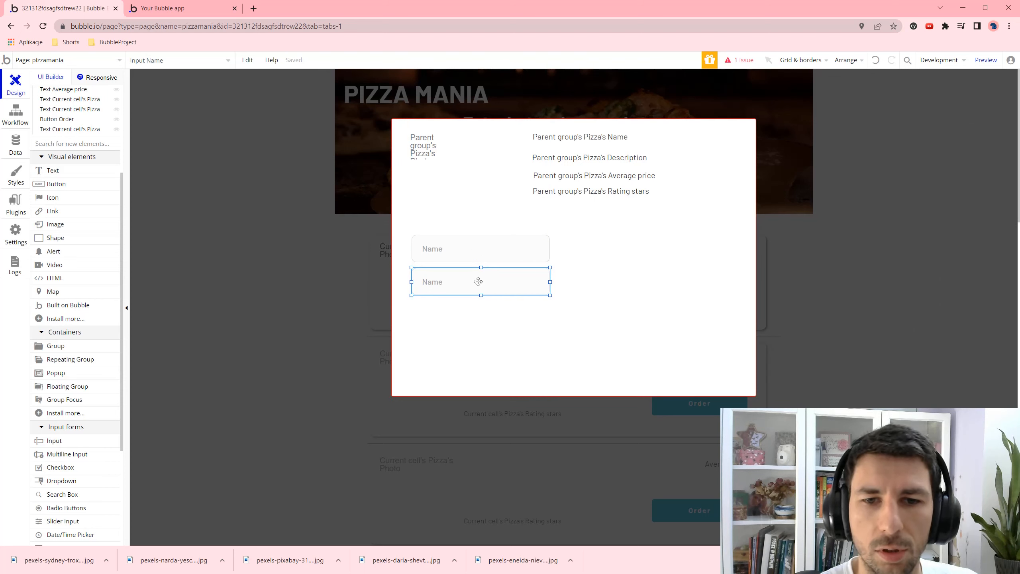
- Set the second input's placeholder to Phone with US Phone content format
double_click(478, 281)
double_click(897, 173)
text(P)
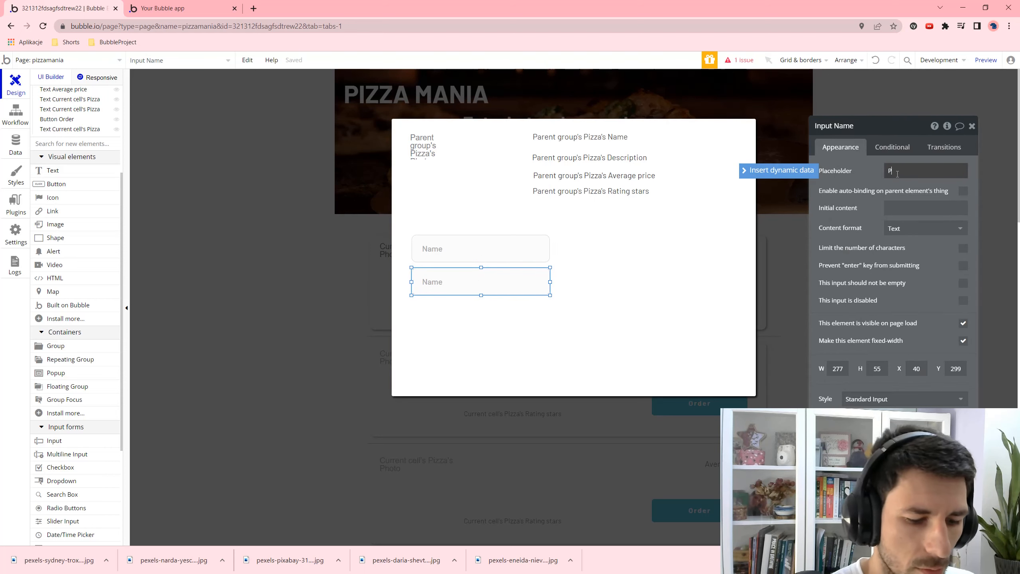
text(hone)
click(925, 229)
click(908, 334)
- Duplicate the Phone input below it as an Email input with Email content format
key(ctrl+c)
key(ctrl+v)
drag(485, 288, 489, 315)
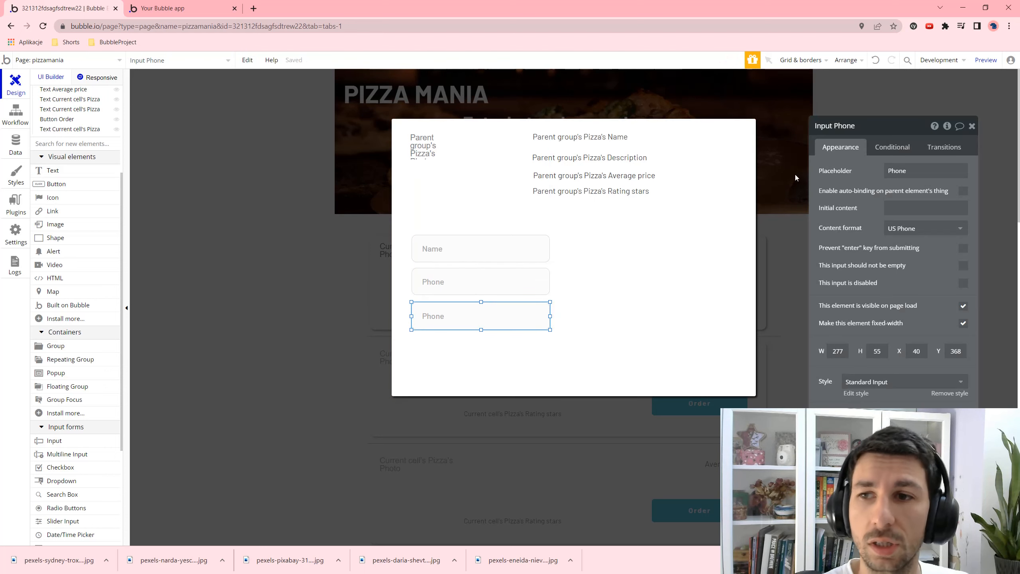
double_click(901, 174)
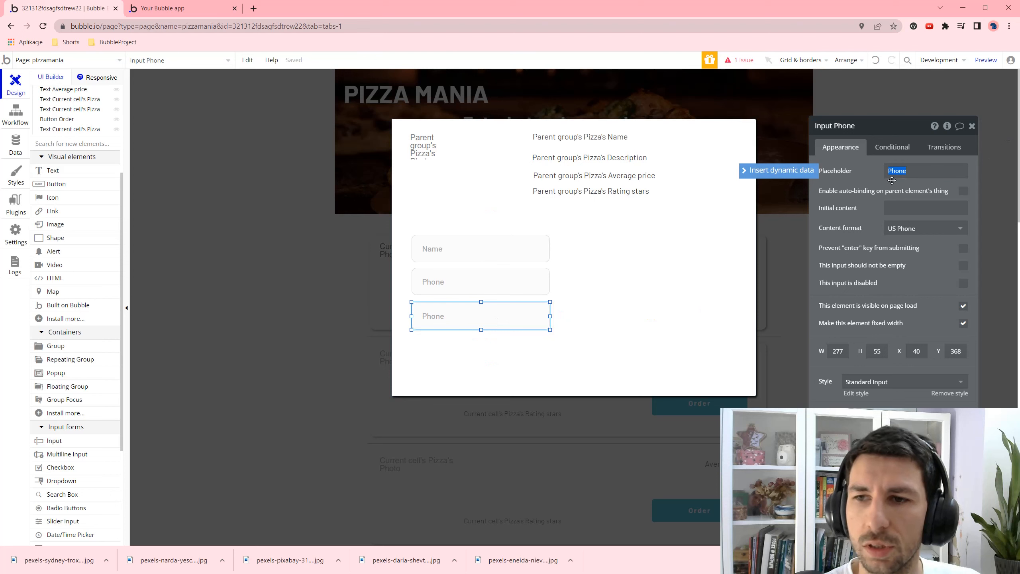
text(Email)
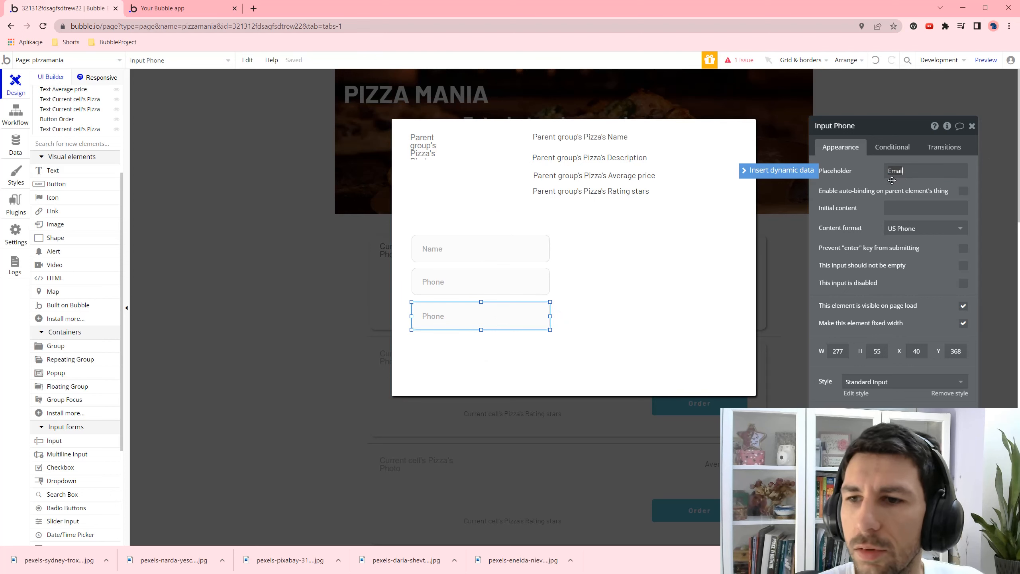
click(915, 229)
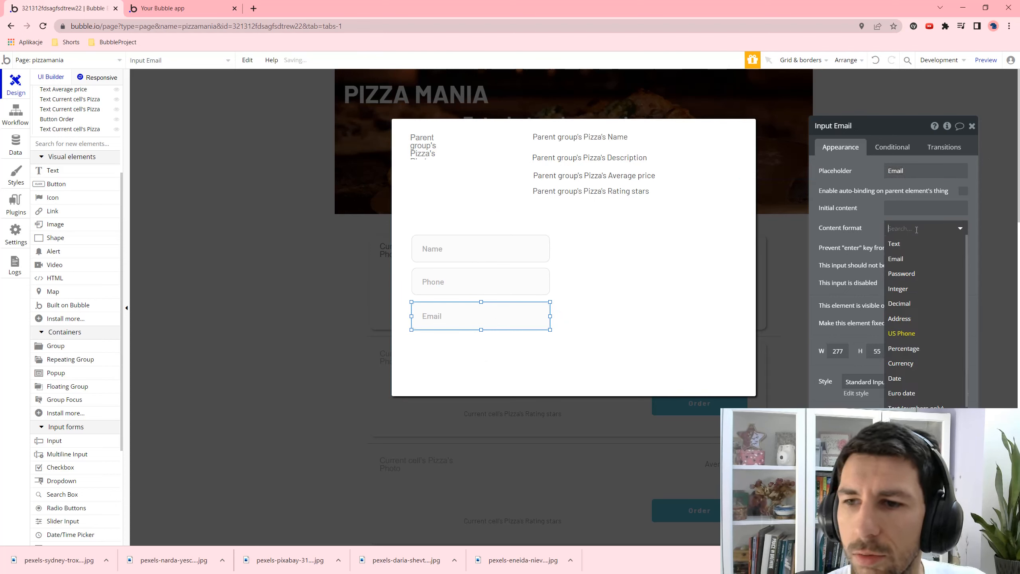
click(912, 260)
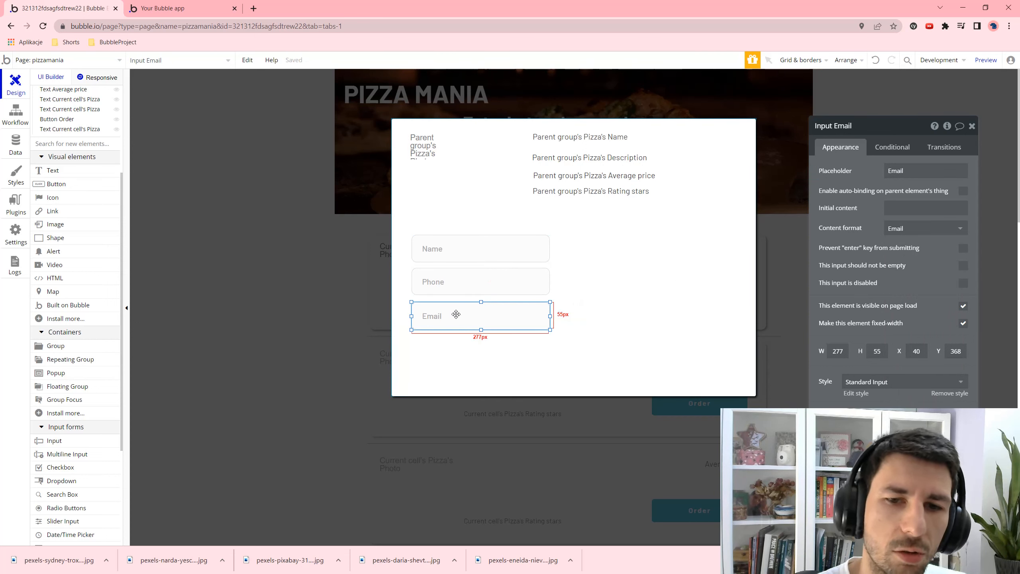
drag(456, 314, 457, 314)
click(571, 297)
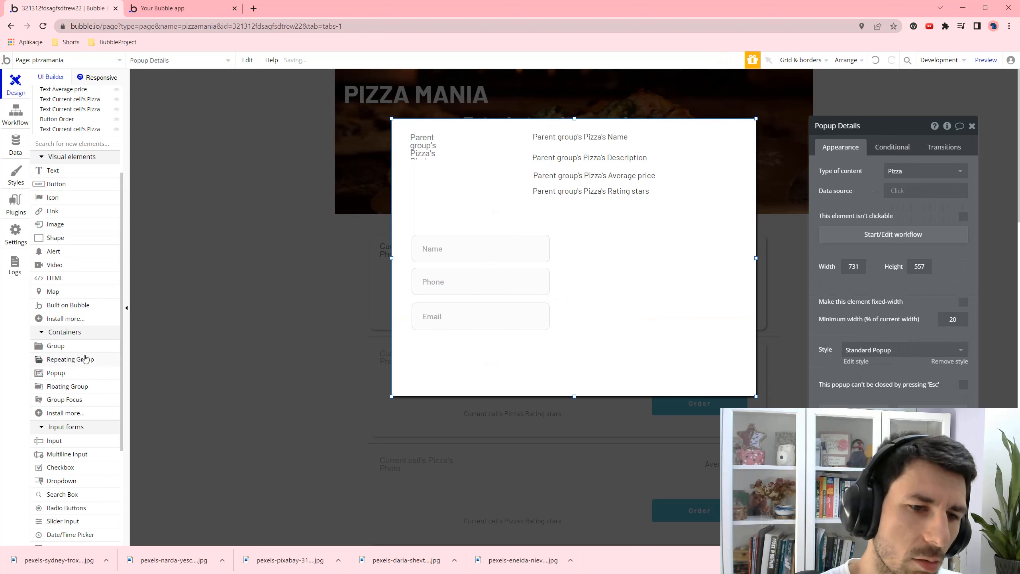
- Add a multiline input beside the three fields with placeholder Address
click(65, 454)
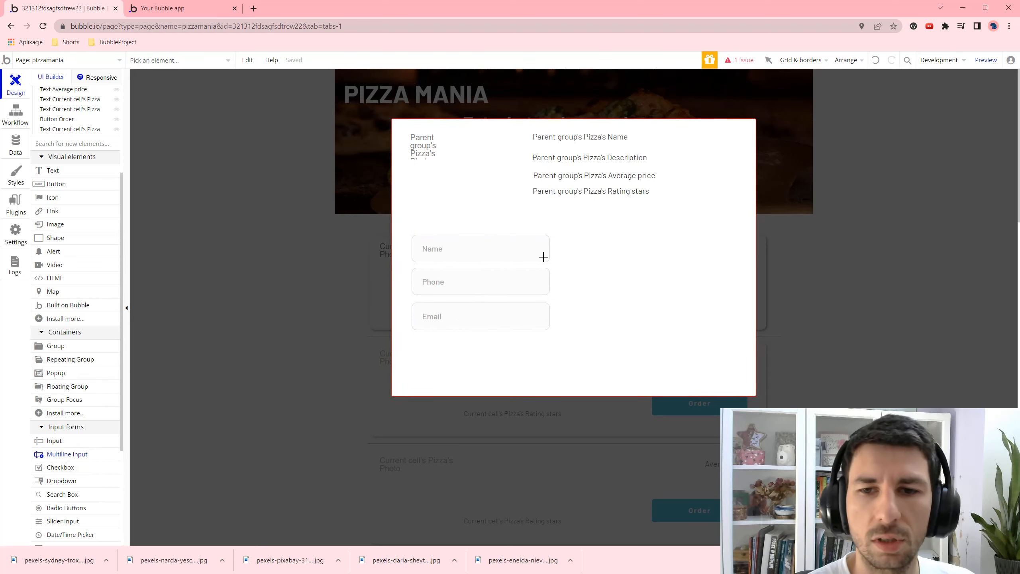
drag(564, 236, 708, 328)
triple_click(890, 187)
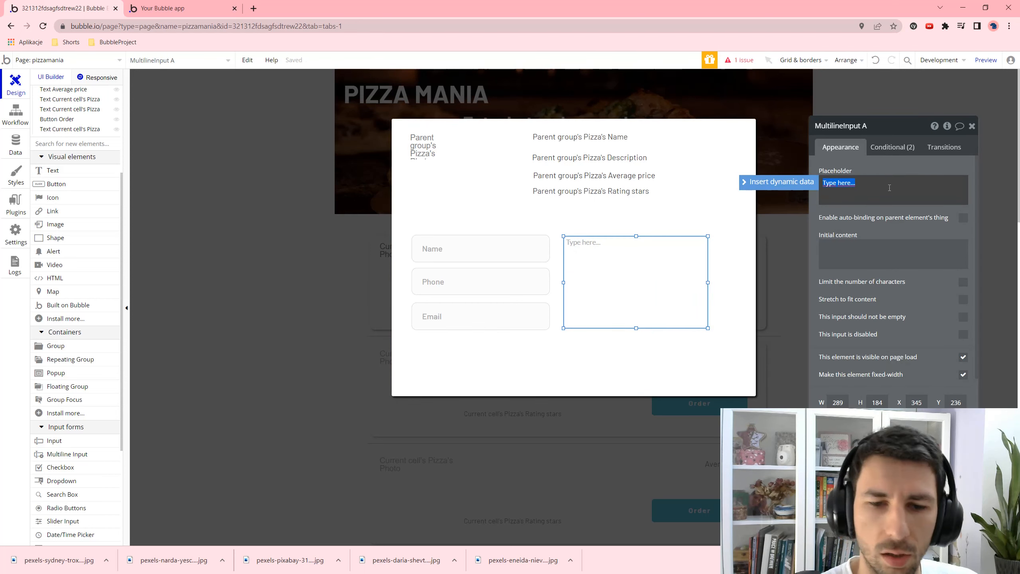
text(Adress)
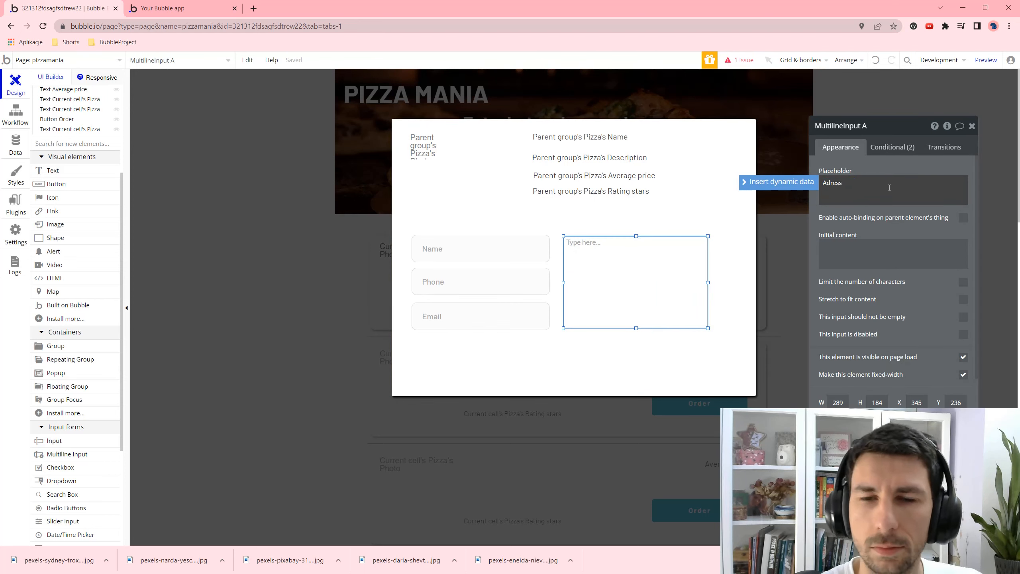
key(BackSpace)
key(BackSpace)
key(BackSpace)
key(BackSpace)
text(dress)
click(487, 230)
text(ress)
- Make the Name input required so it cannot be empty
click(489, 238)
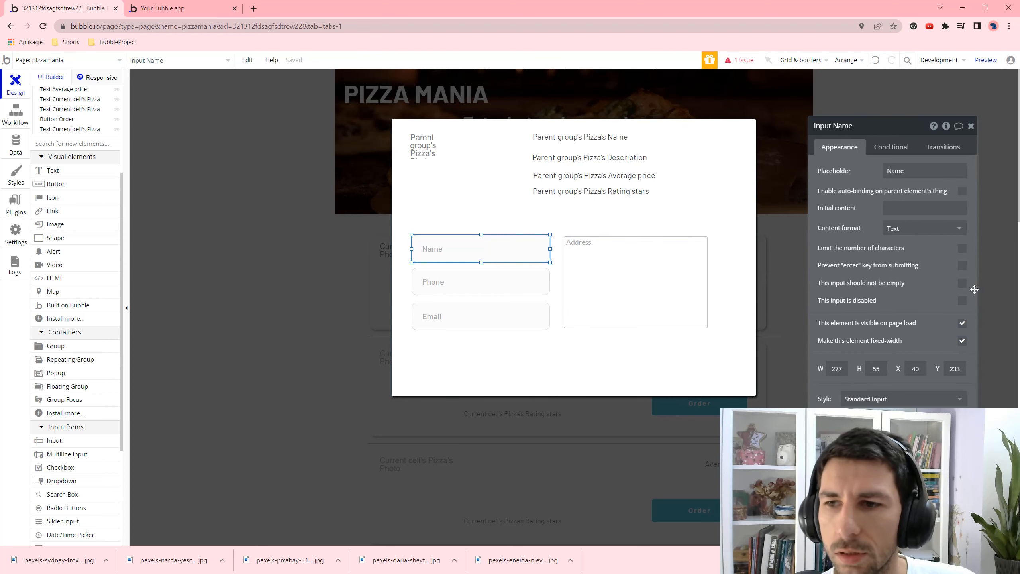
drag(966, 285, 965, 284)
click(962, 282)
click(466, 281)
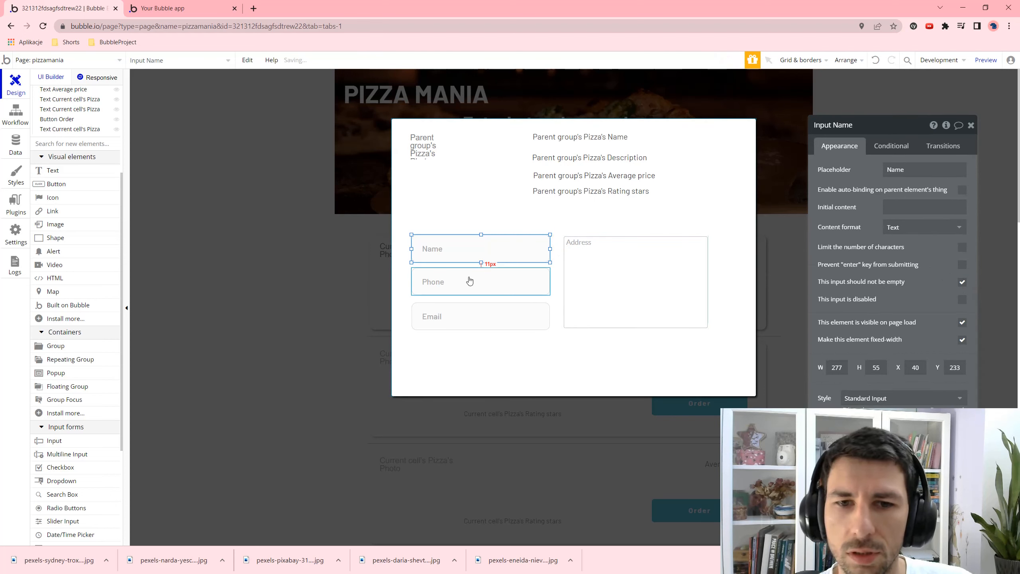
click(962, 266)
click(635, 281)
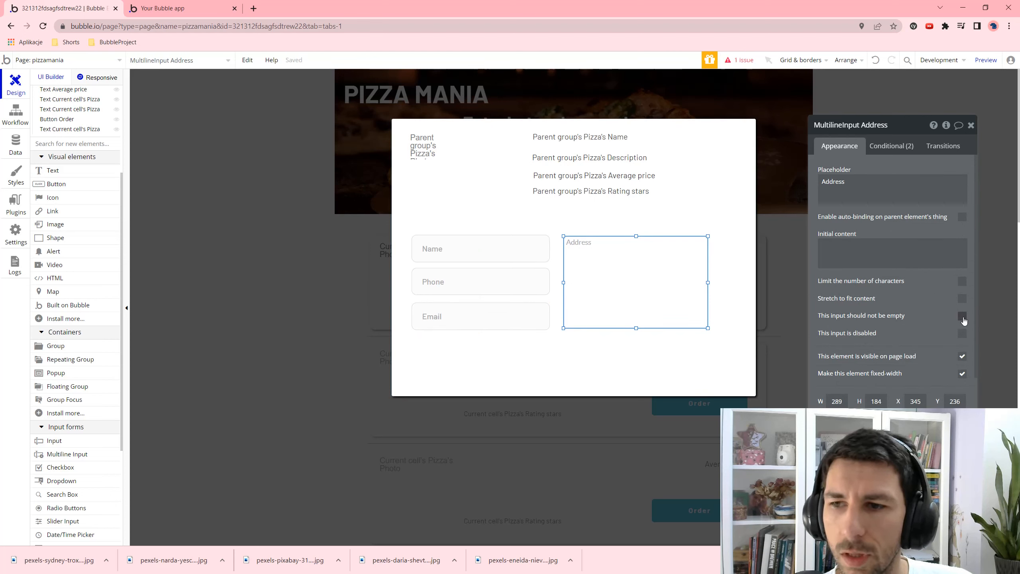
- Draw a full-width button labelled Order across the popup's bottom
click(672, 358)
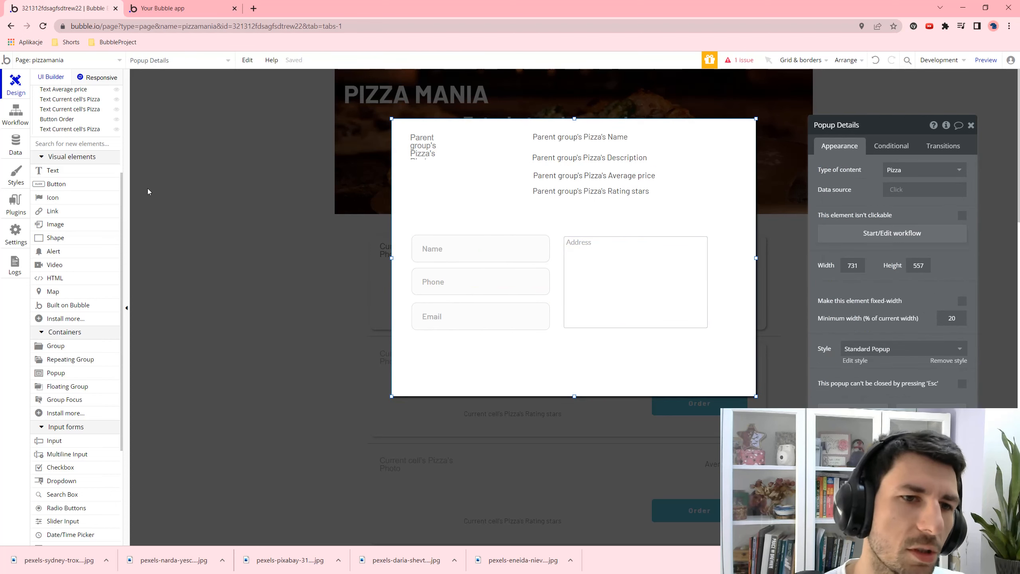
click(81, 184)
drag(411, 340, 708, 373)
click(852, 172)
text(Or)
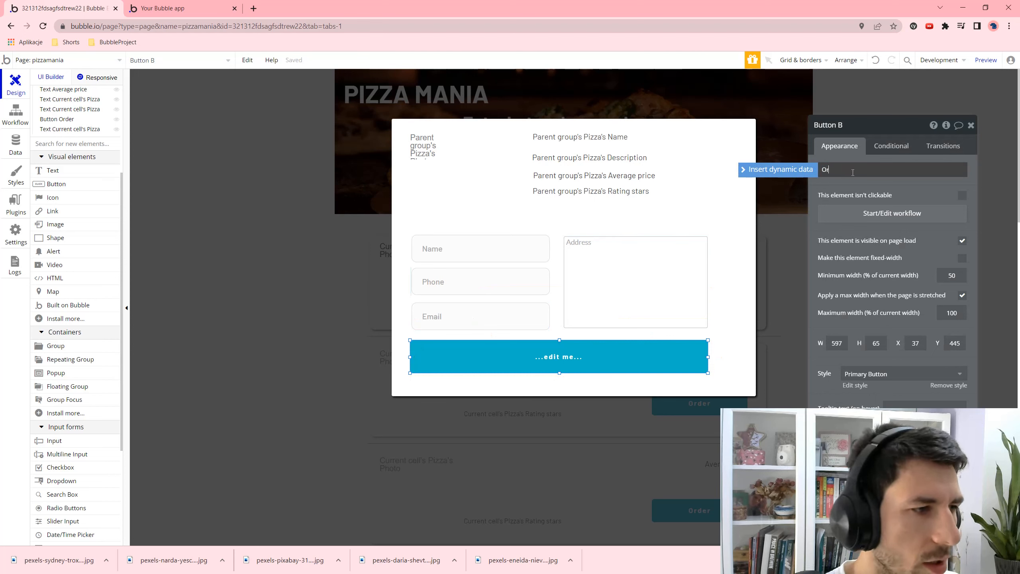
text(der)
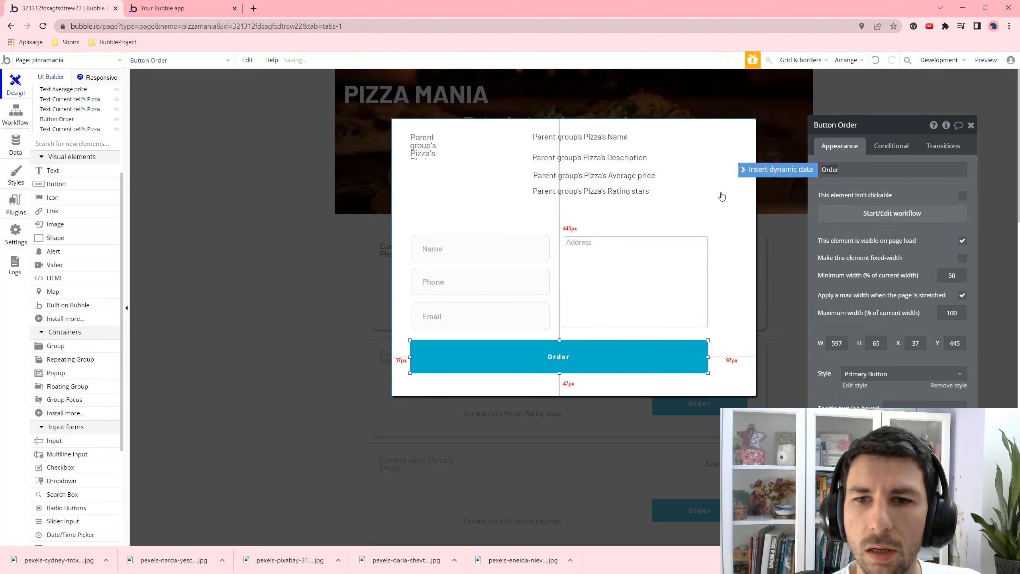
click(722, 196)
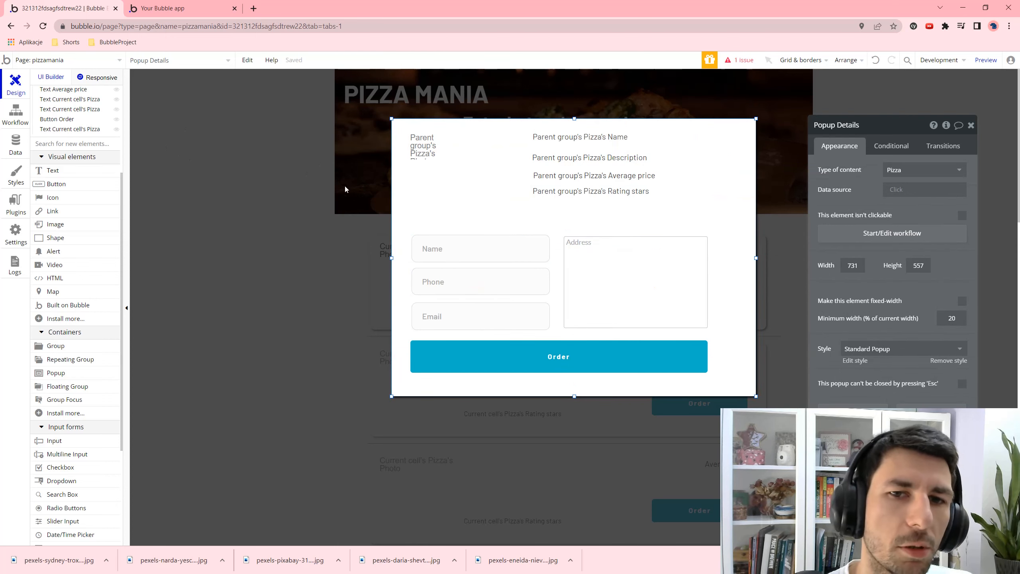
click(260, 250)
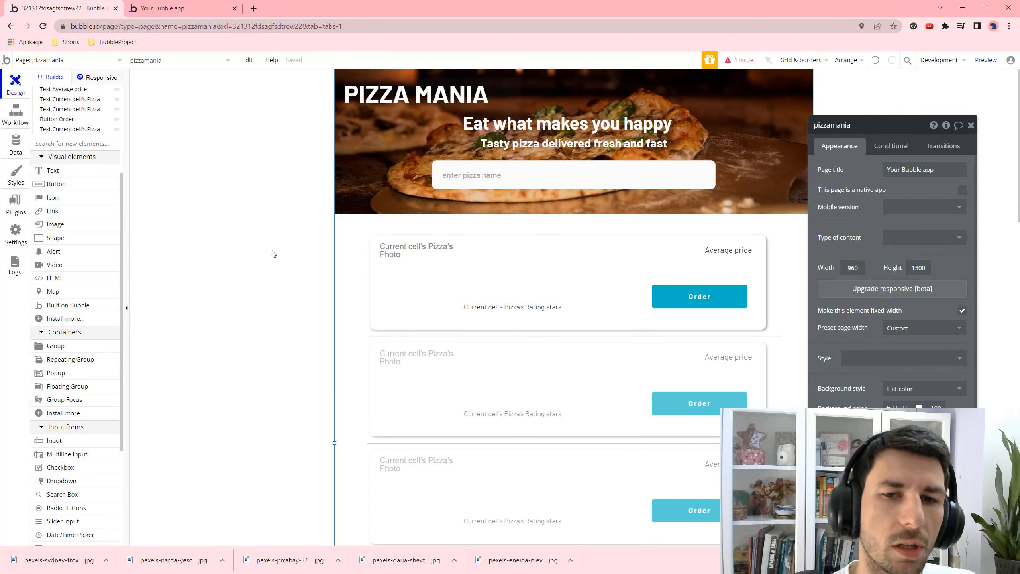
- Start a workflow for the pizza cell's Order button click
click(683, 300)
click(858, 217)
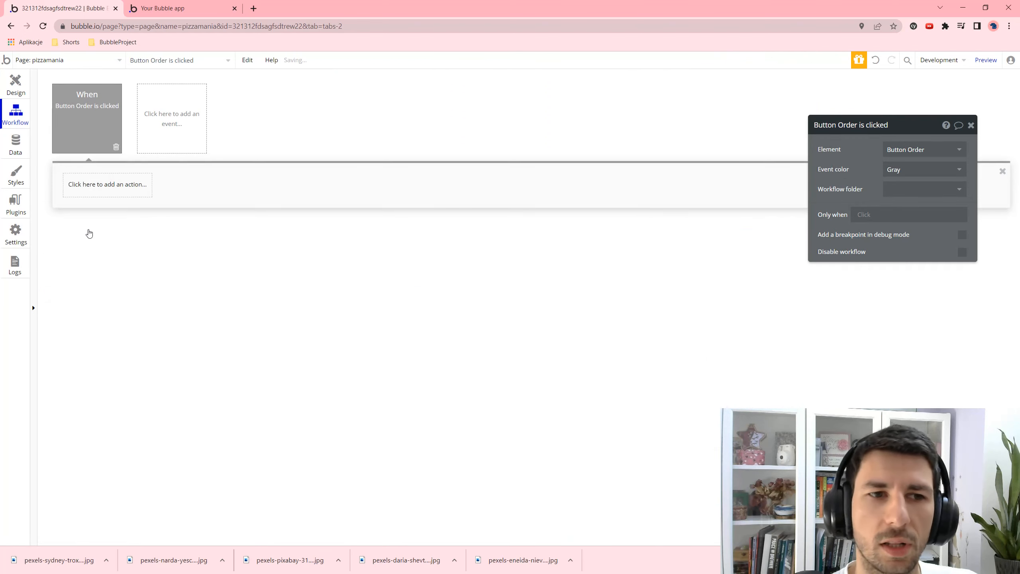
click(104, 192)
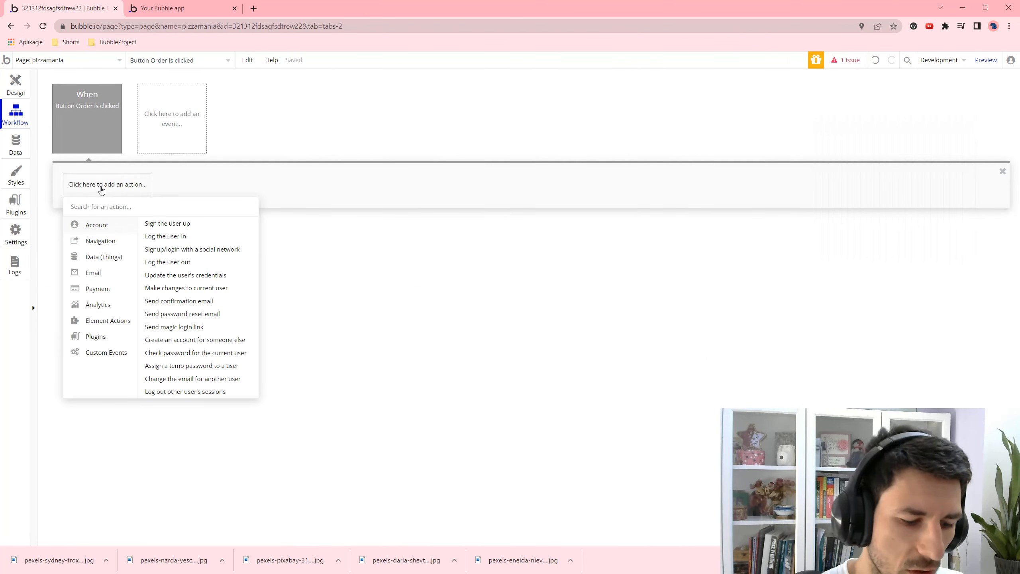
text(data)
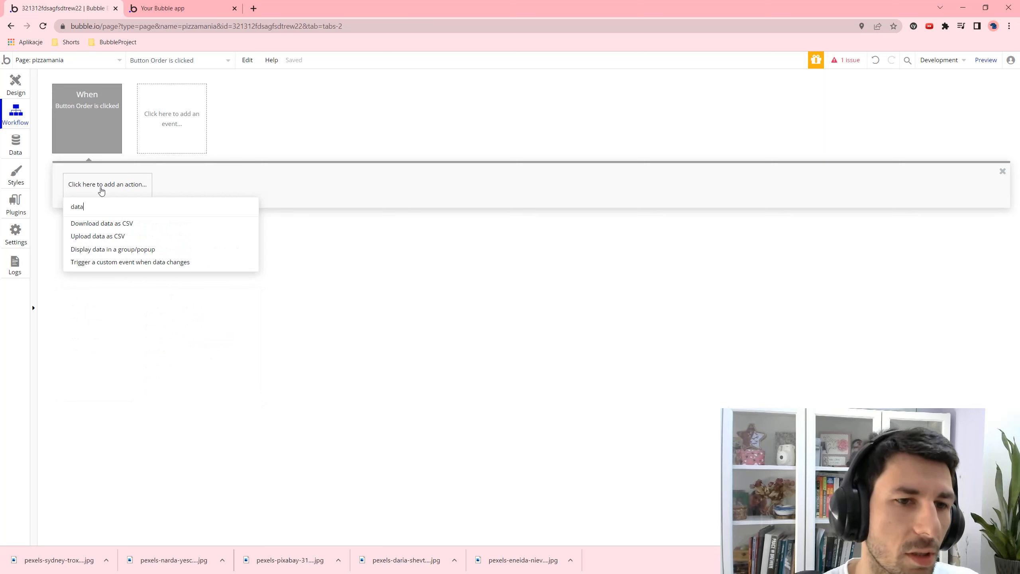
click(137, 261)
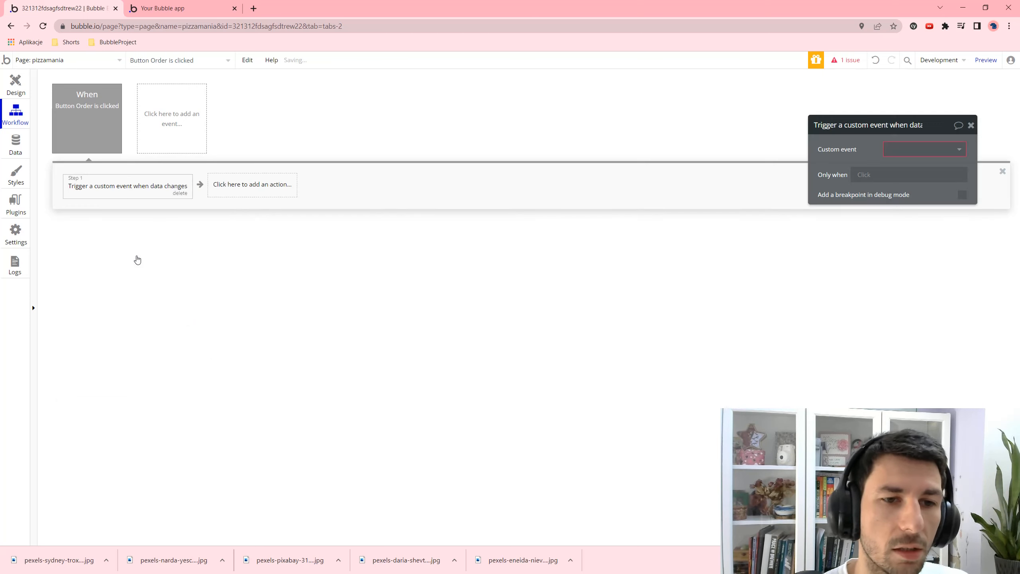
click(180, 193)
- Add a step displaying Current cell's Pizza in Popup Details
click(81, 182)
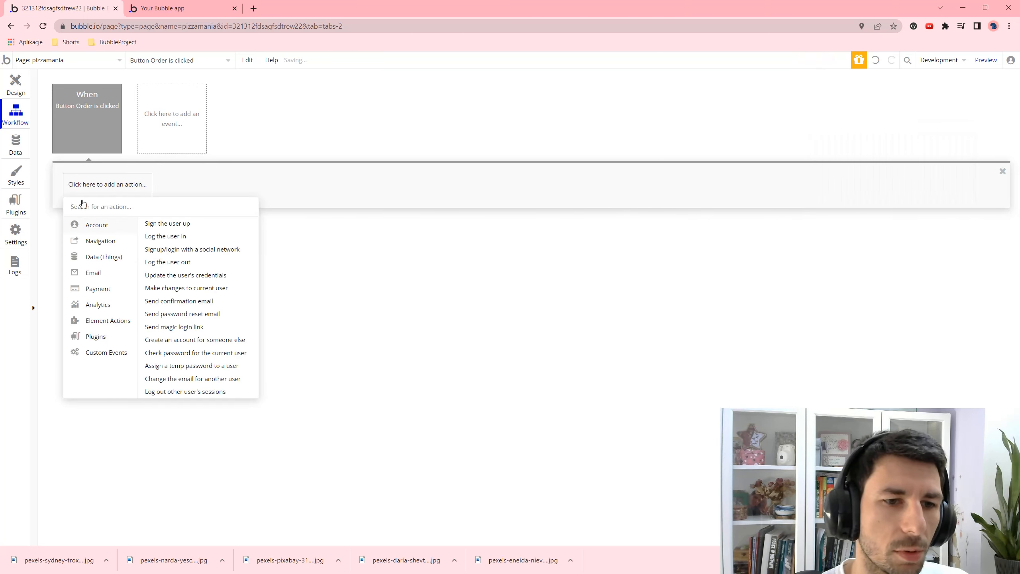
text(da)
click(113, 262)
click(925, 149)
click(912, 166)
click(920, 169)
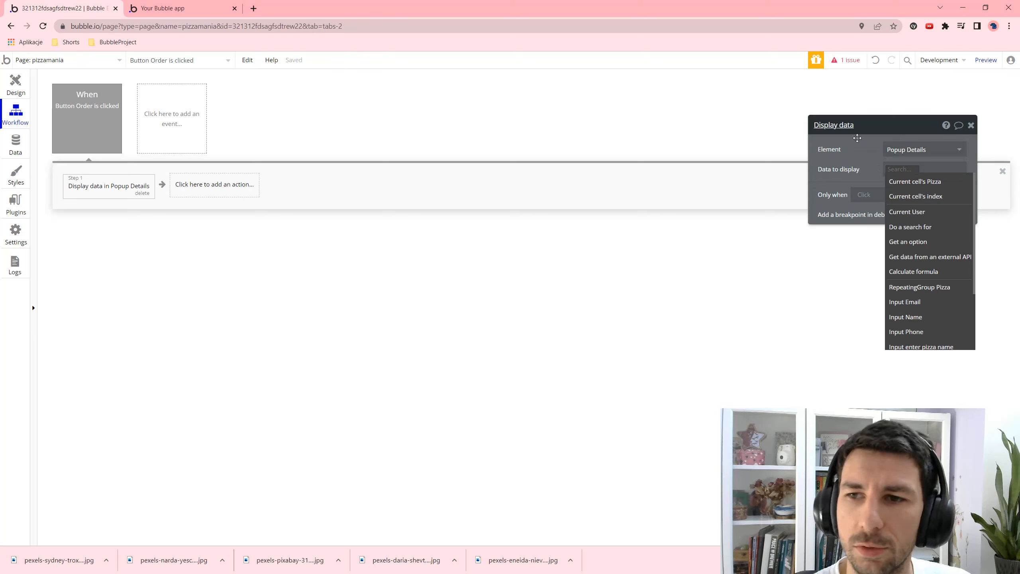
click(912, 183)
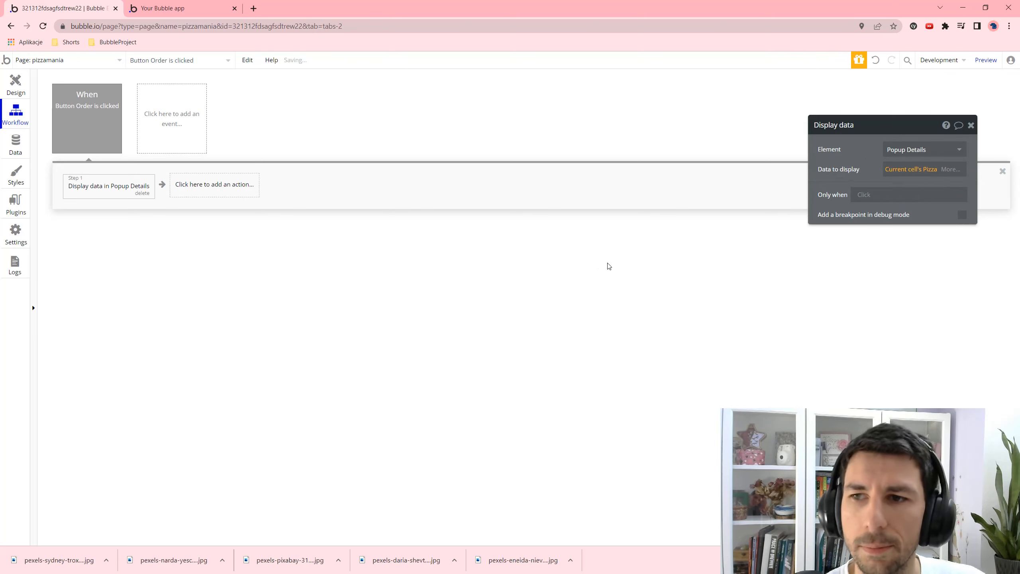
- Add Show Popup Details as step two, then open the app preview
click(176, 190)
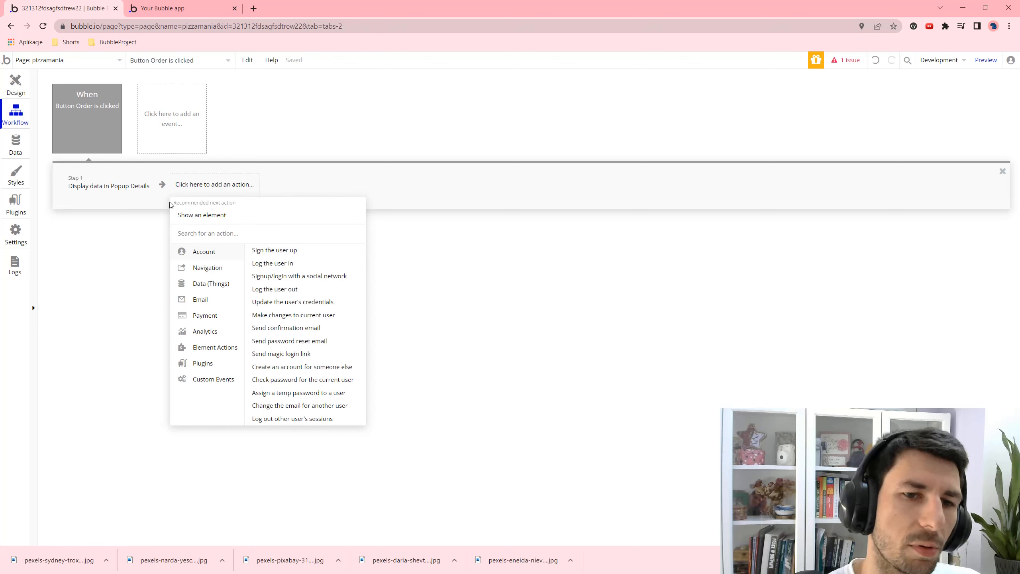
click(226, 216)
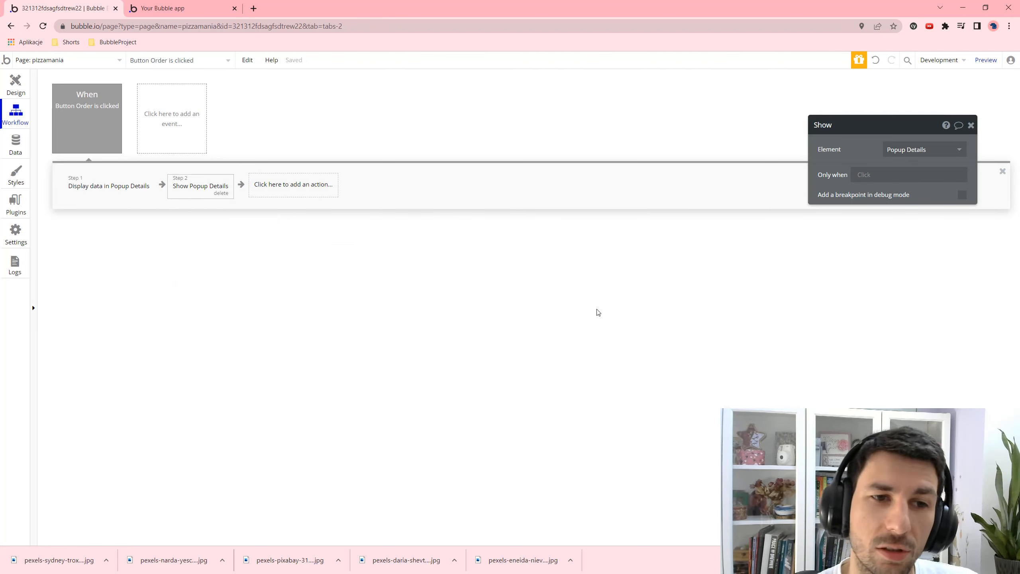
click(986, 60)
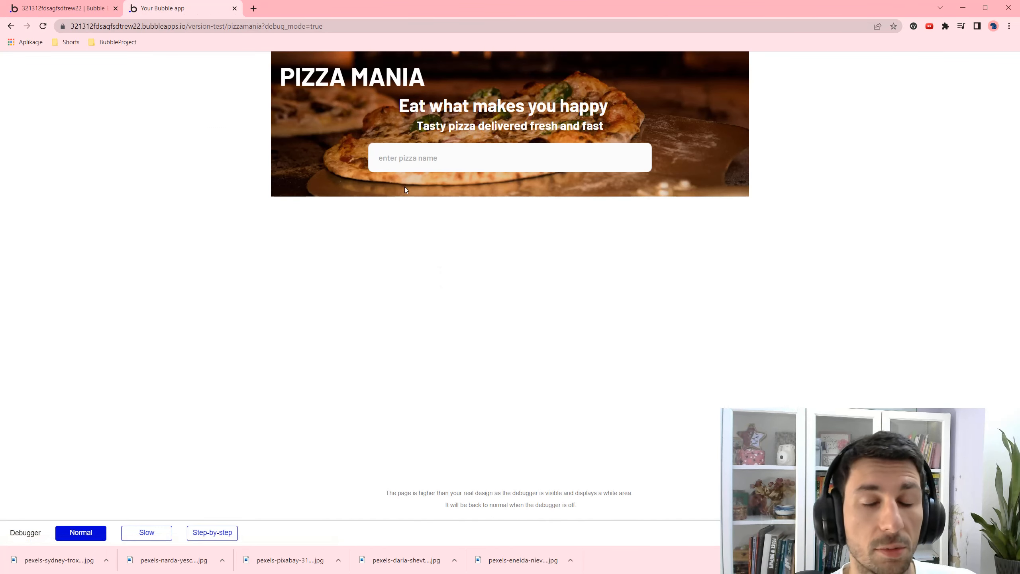
- Search 'm' in the preview and inspect MARGARITA's order popup fields and details
click(407, 160)
text(m)
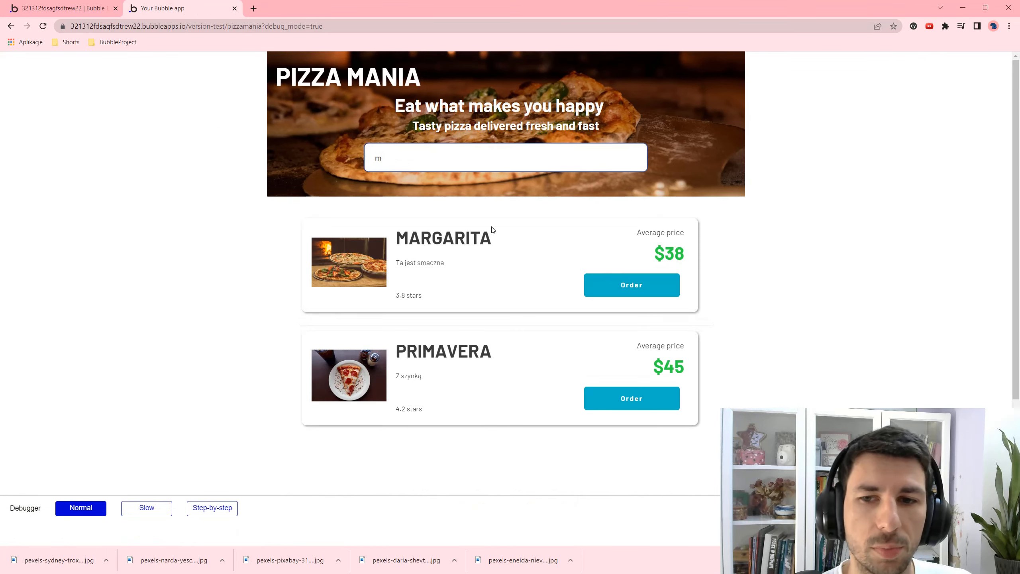
click(645, 286)
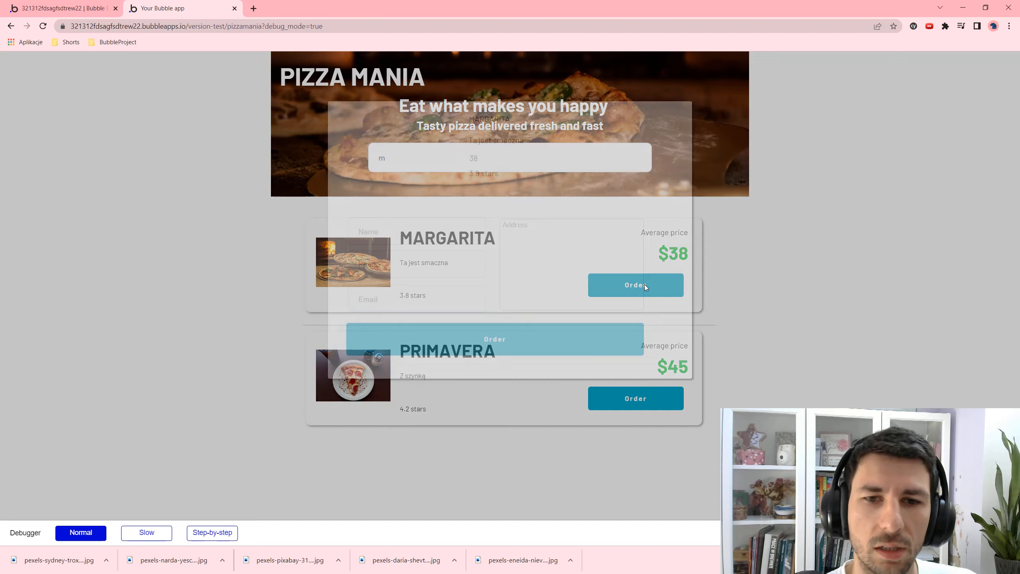
drag(457, 120, 554, 125)
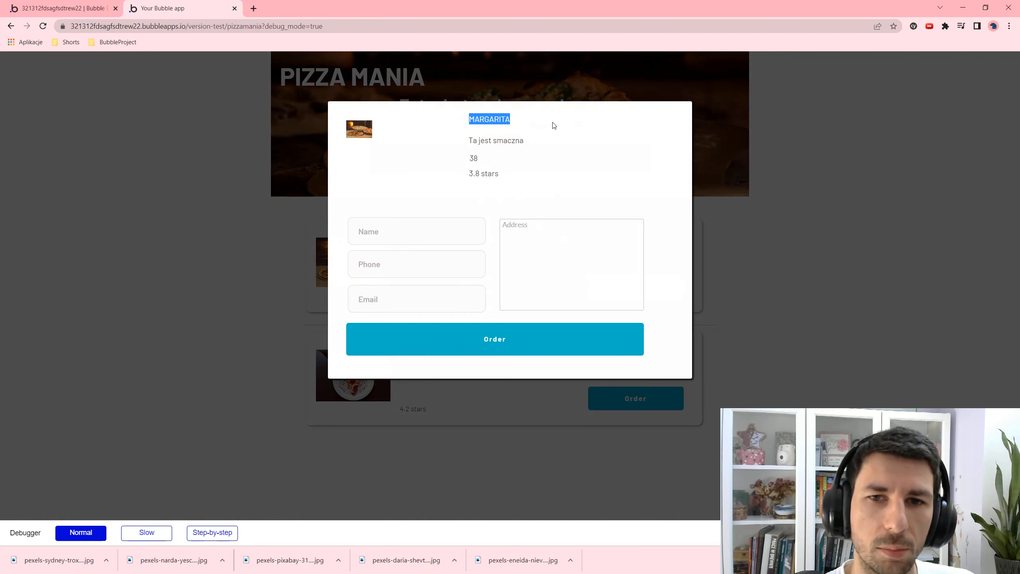
drag(473, 140, 498, 189)
click(526, 225)
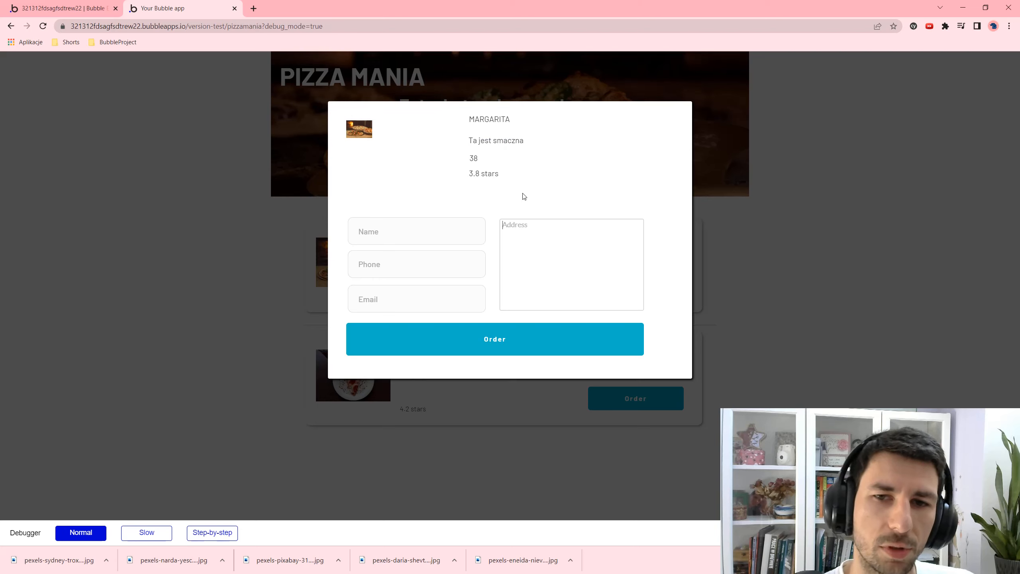
click(480, 154)
click(408, 237)
click(367, 139)
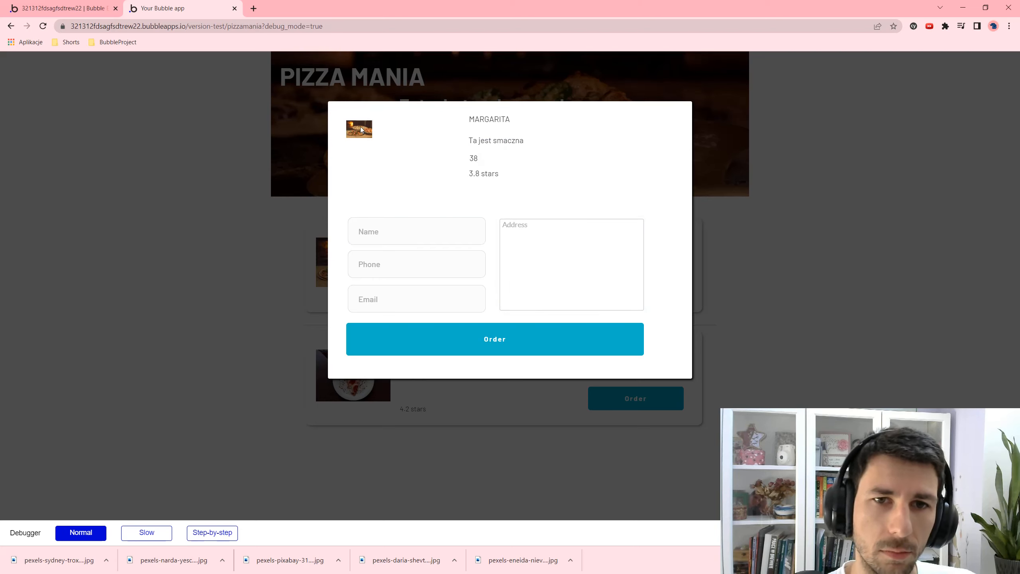
double_click(368, 138)
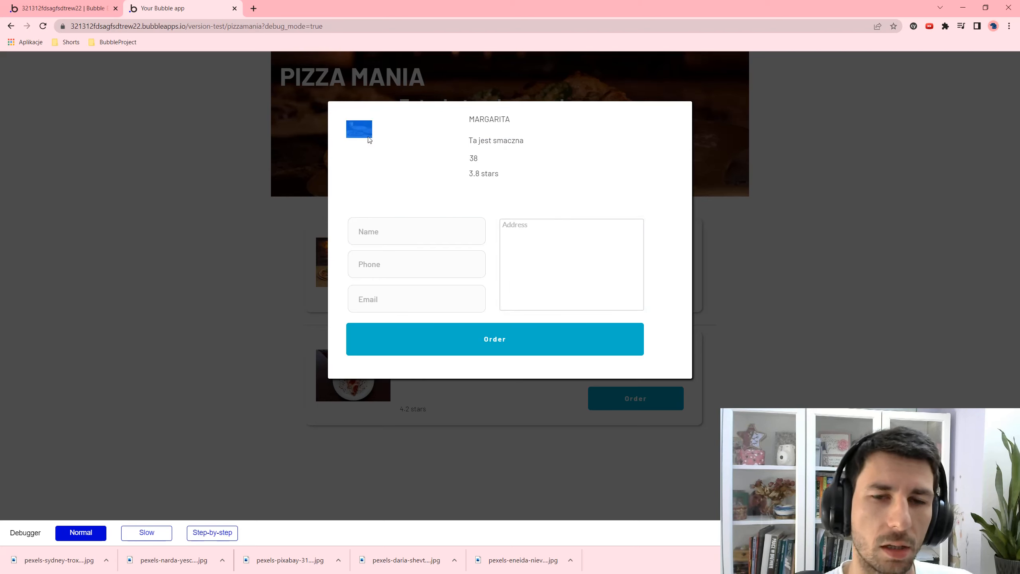
key(Escape)
- Open and close the order popups for PRIMAVERA and MARGARITA in turn
click(626, 394)
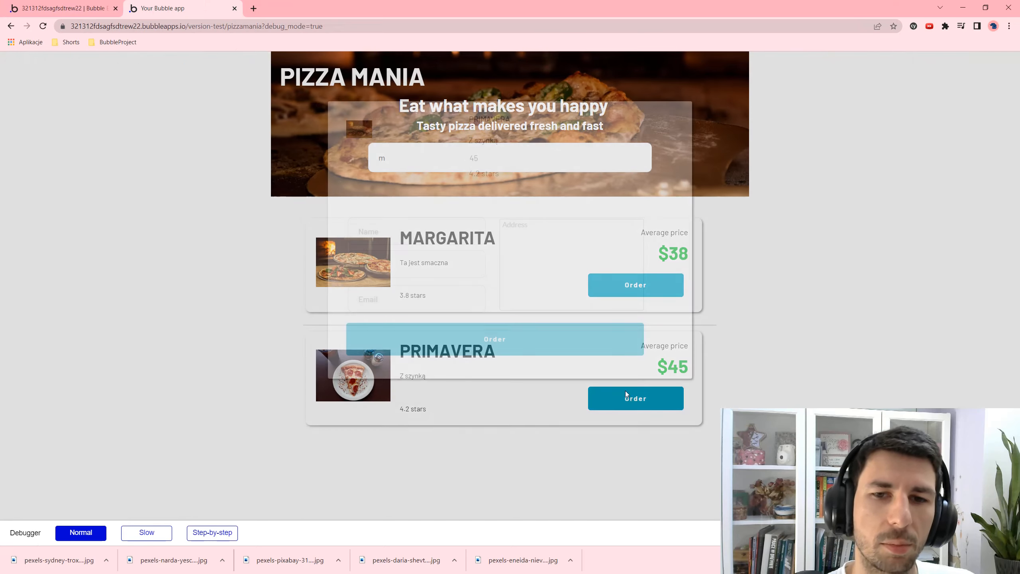
drag(479, 121, 557, 117)
click(483, 149)
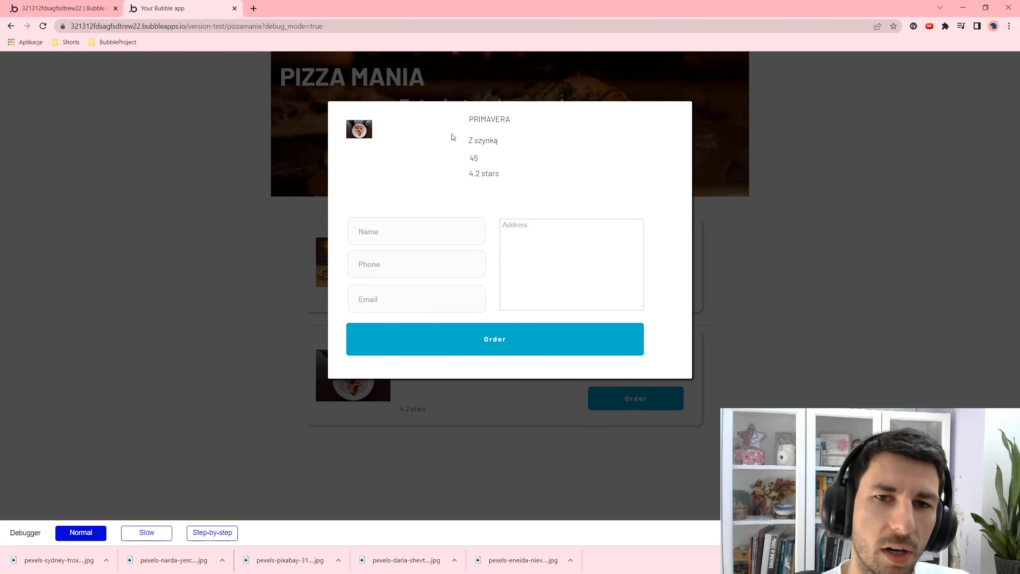
key(Escape)
click(630, 286)
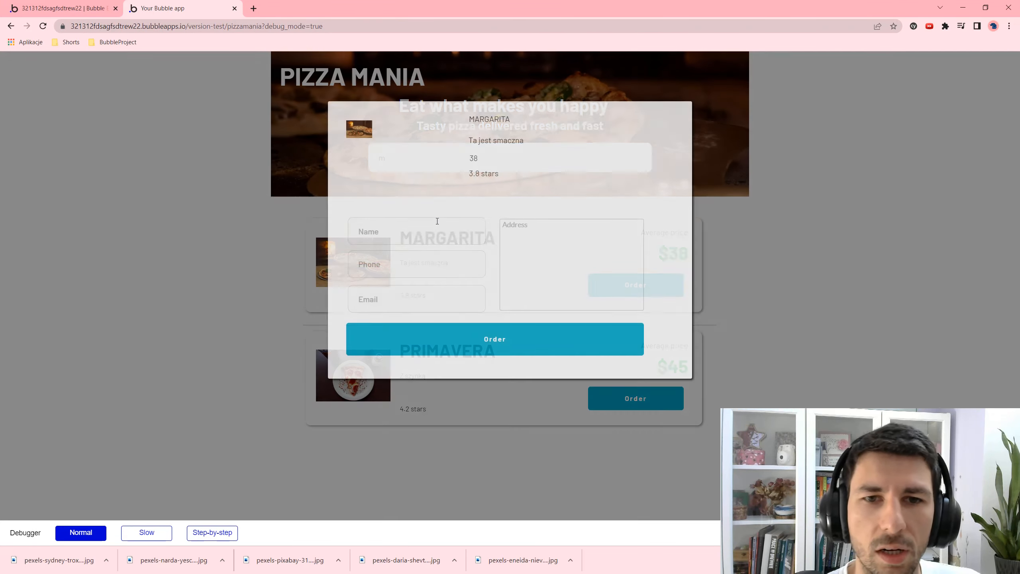
key(Escape)
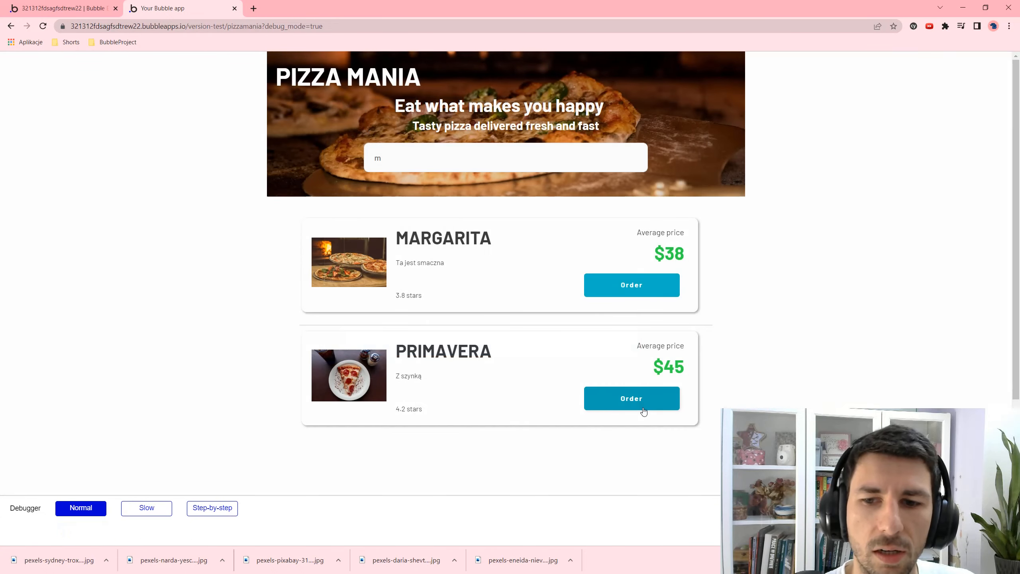
click(639, 399)
click(363, 141)
key(Escape)
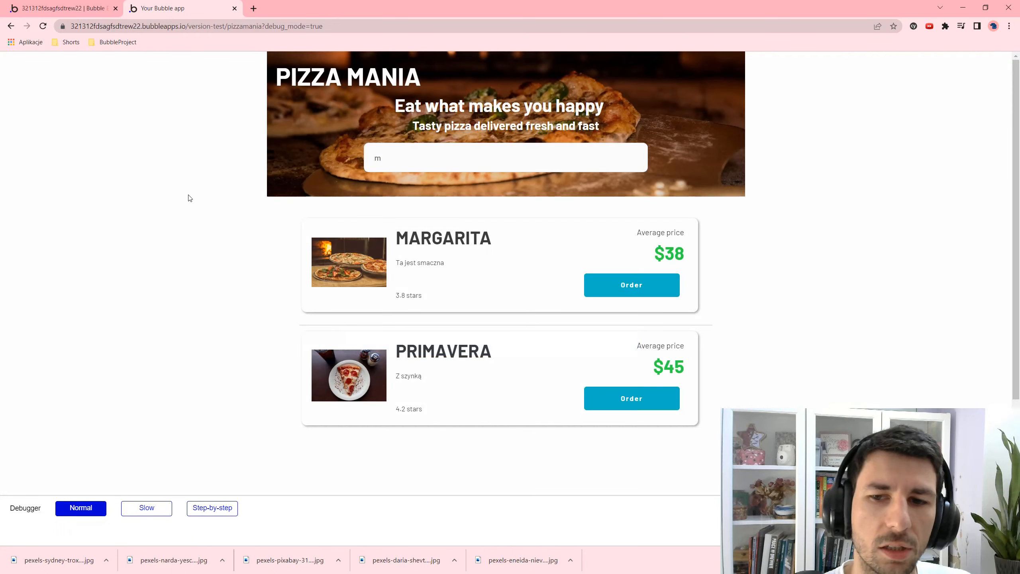
- Return to the editor's Design tab with the elements tree
key(ctrl+1)
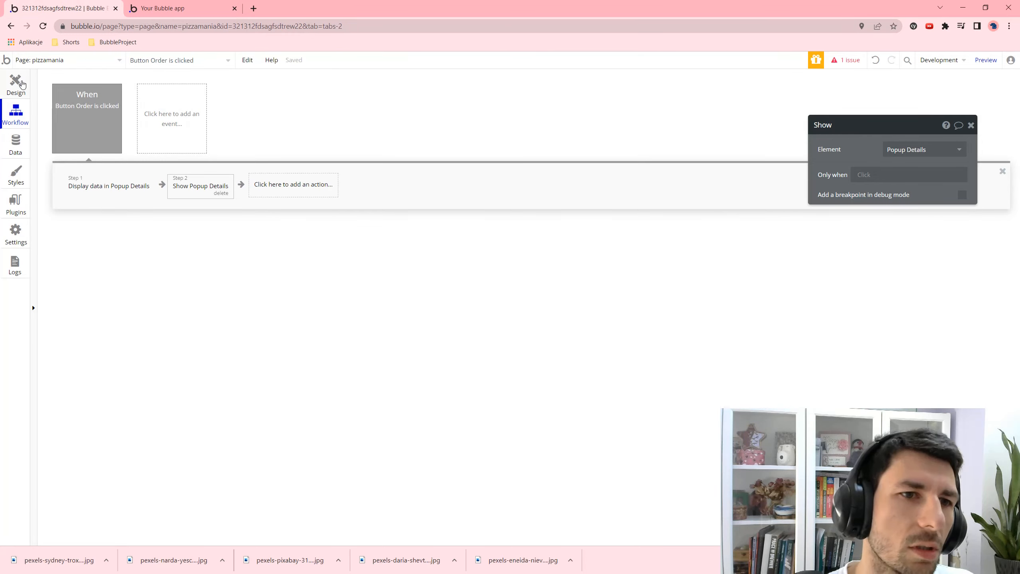
click(16, 84)
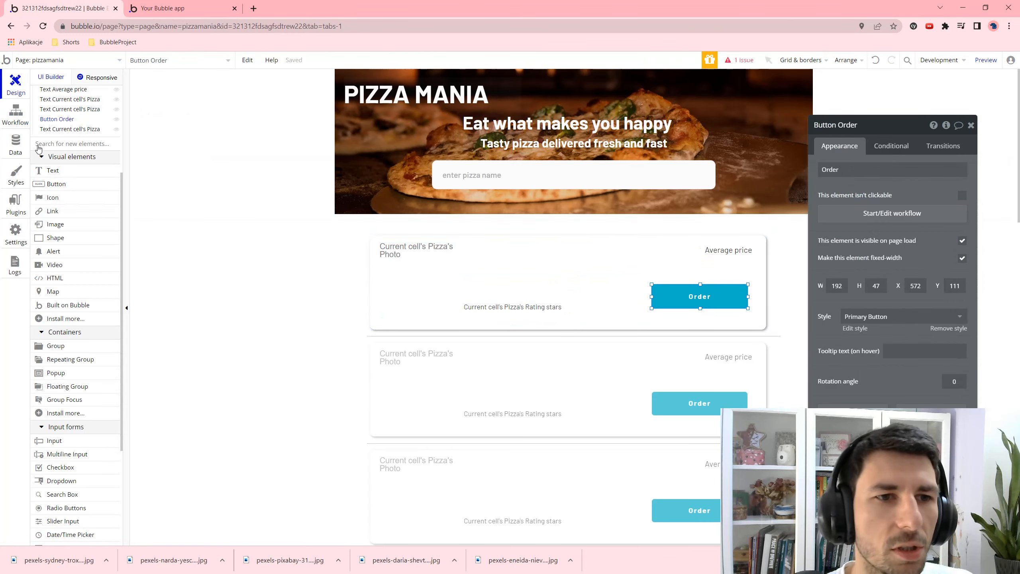
scroll(58, 125, up, 4)
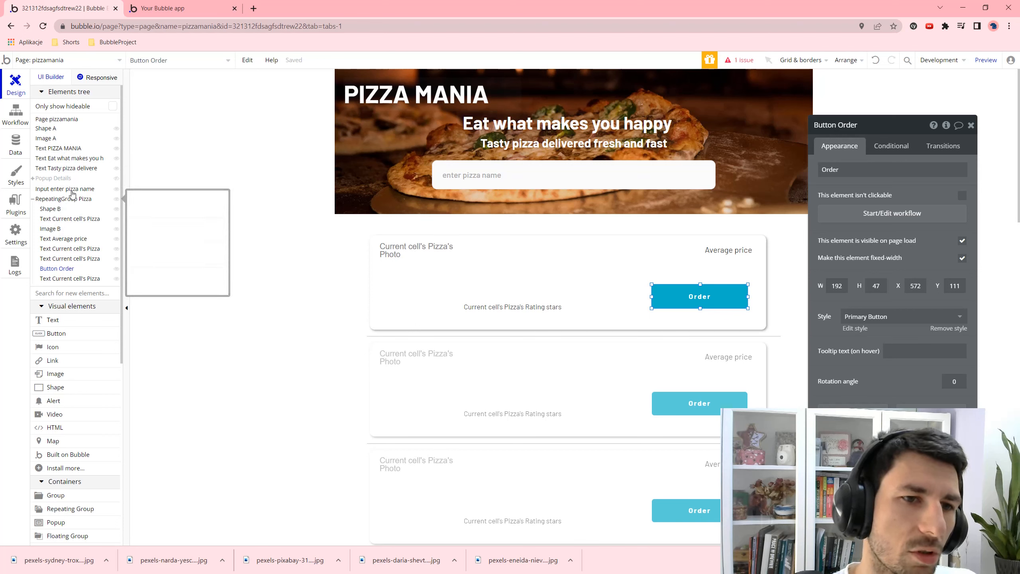
- Enlarge the pizza image in Popup Details to 168×126
click(61, 92)
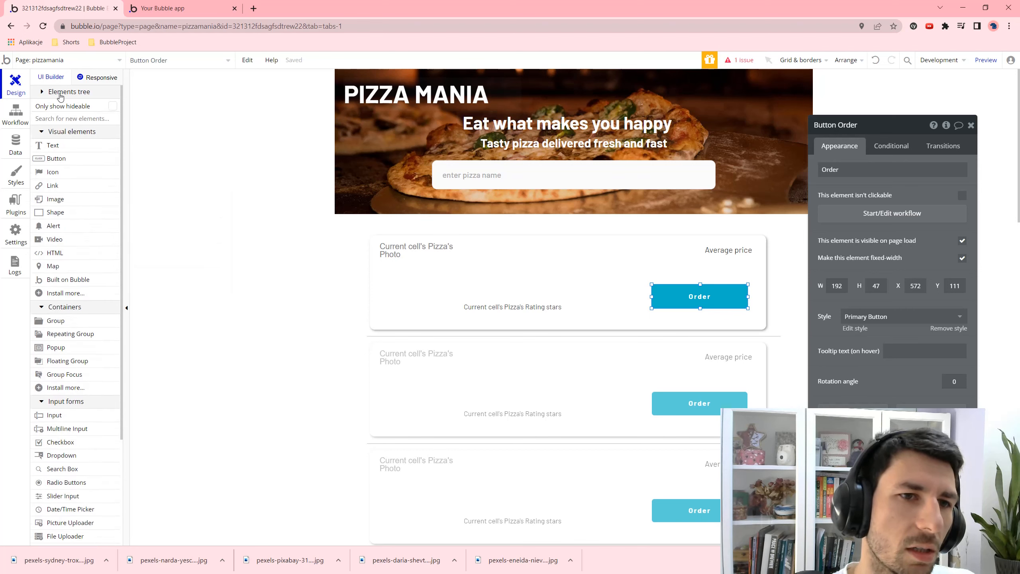
click(53, 93)
click(37, 179)
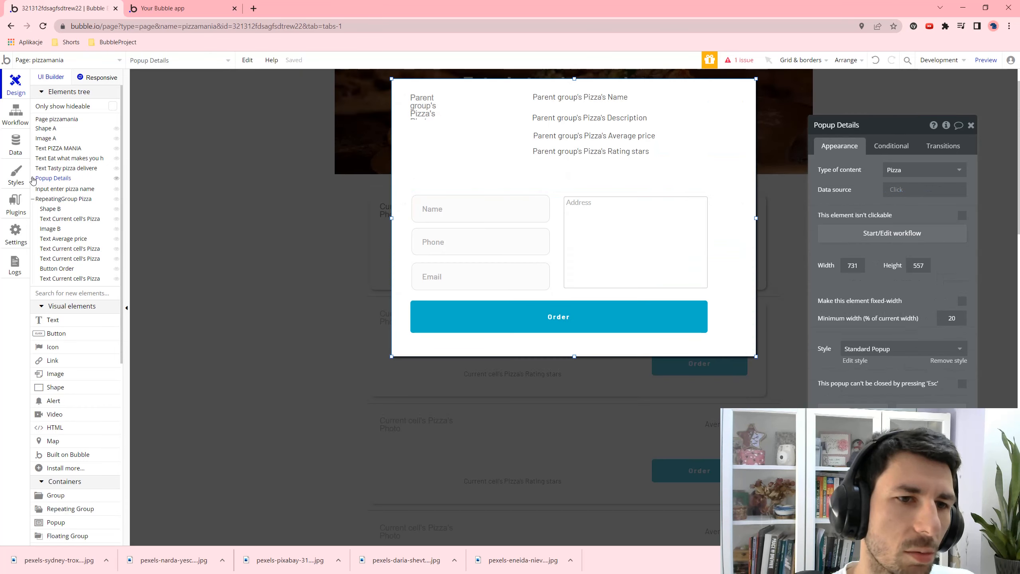
click(33, 179)
click(49, 198)
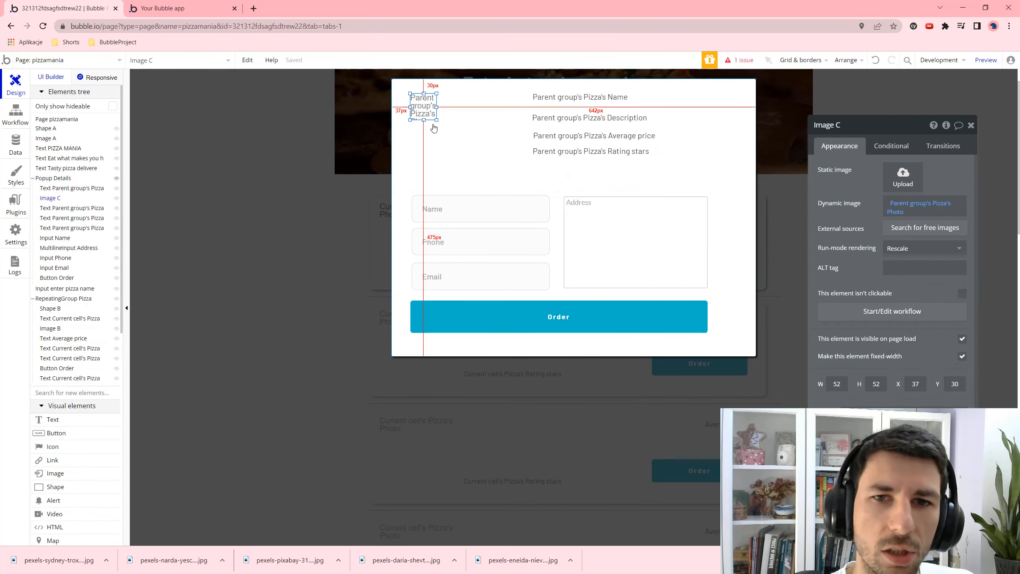
drag(437, 120, 495, 157)
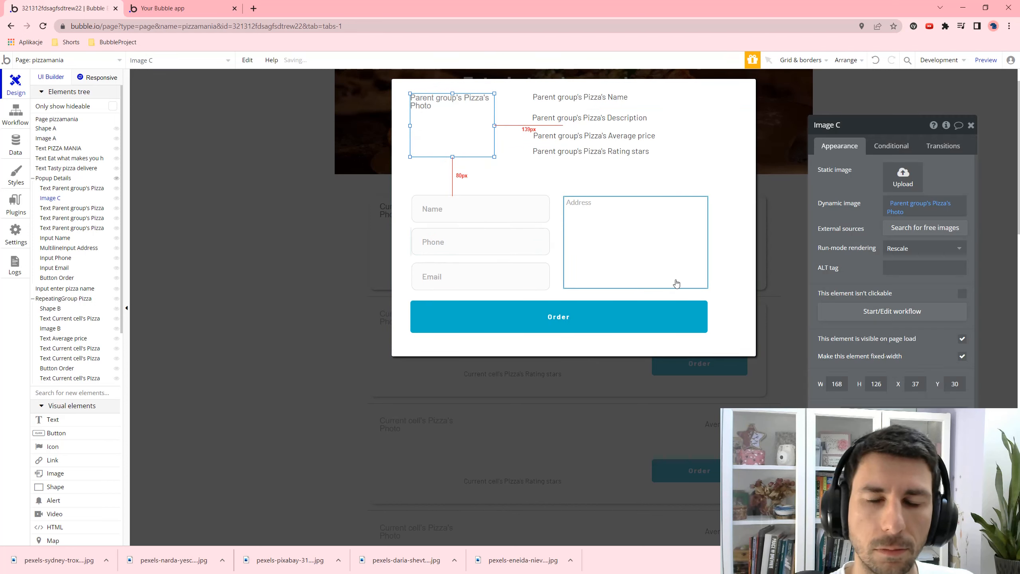
- Relabel the popup's Order button to Confirm
click(583, 324)
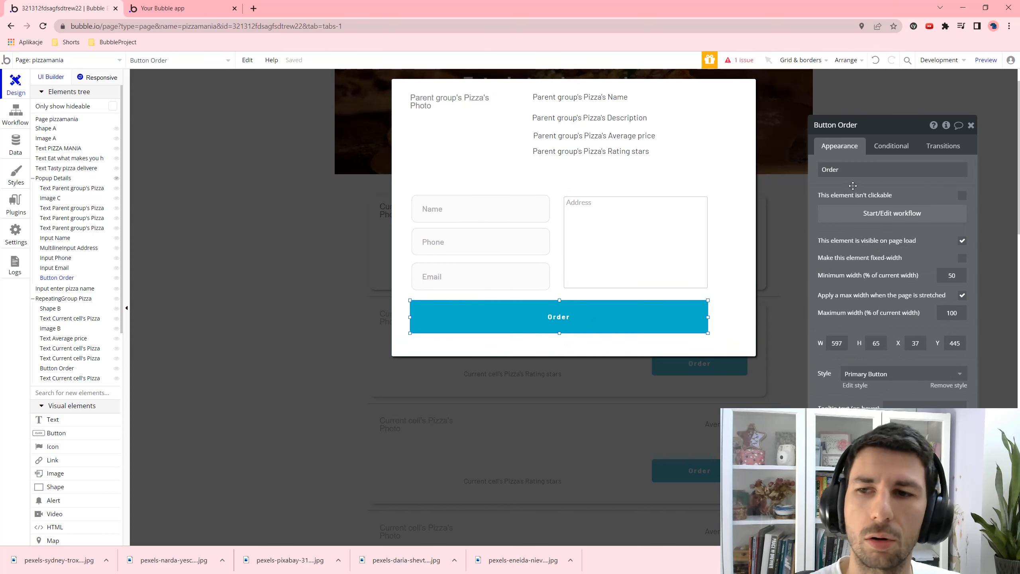
click(868, 170)
key(ctrl+a)
text(Confirm)
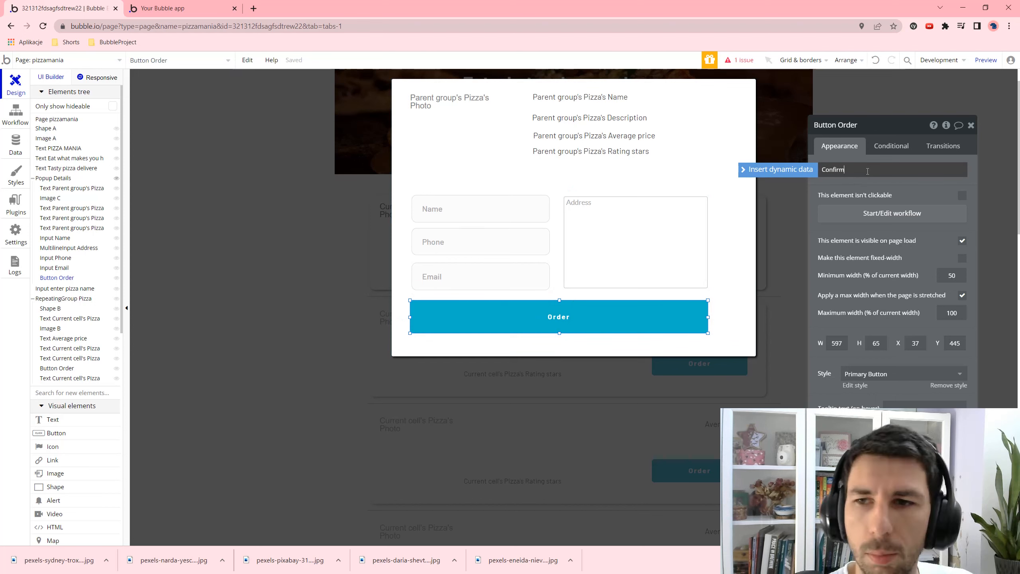
click(277, 172)
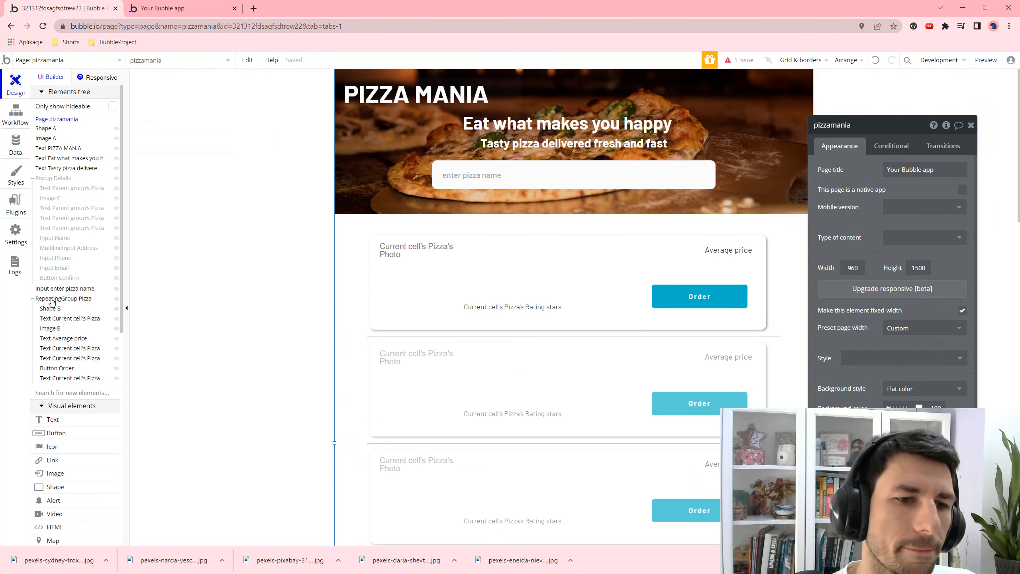
- Add a new popup with H1 Heading - Dark text 'Congratulations! Your order has been successfully placed.'
scroll(66, 321, down, 7)
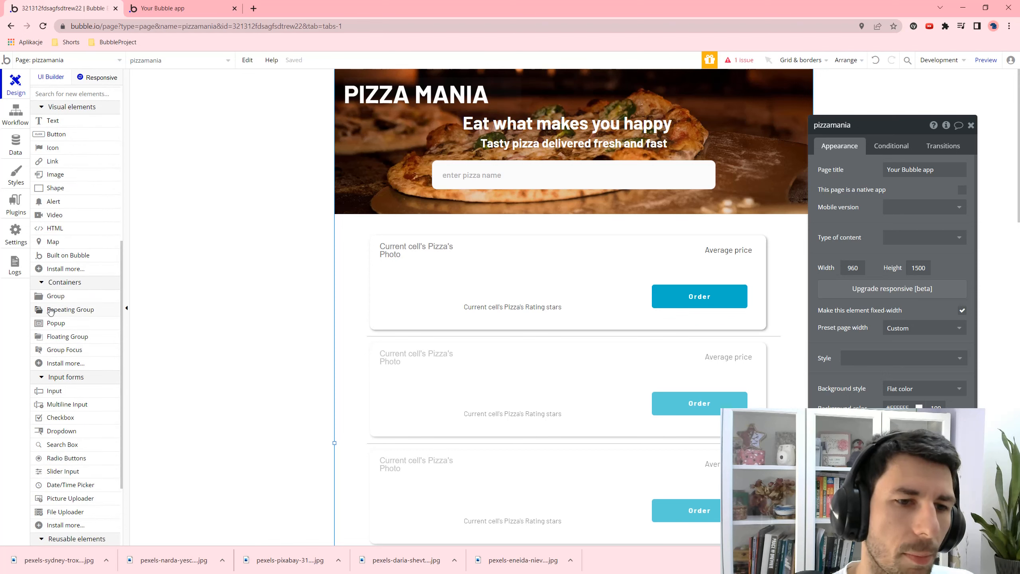
click(56, 322)
drag(432, 173, 765, 334)
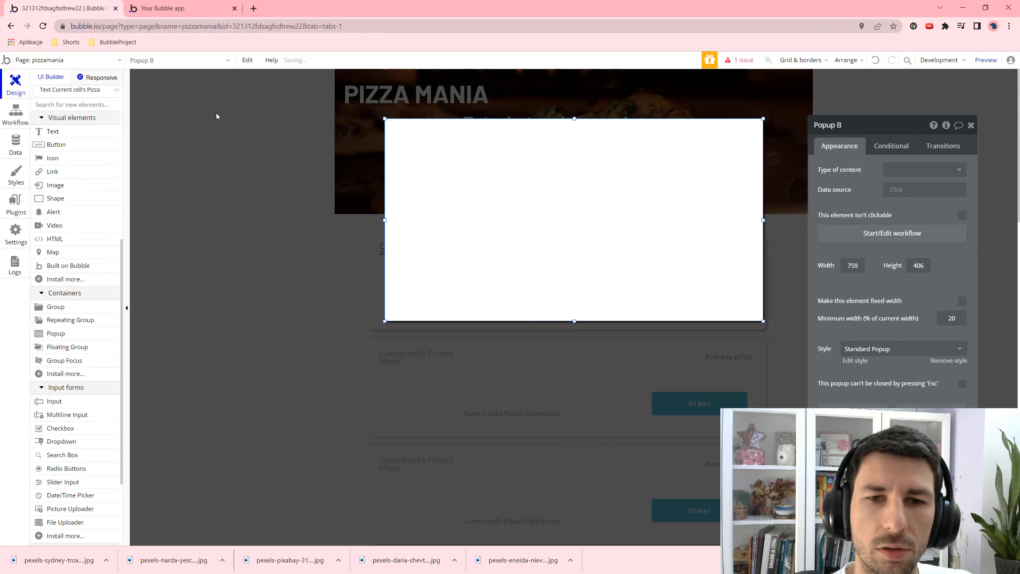
click(53, 131)
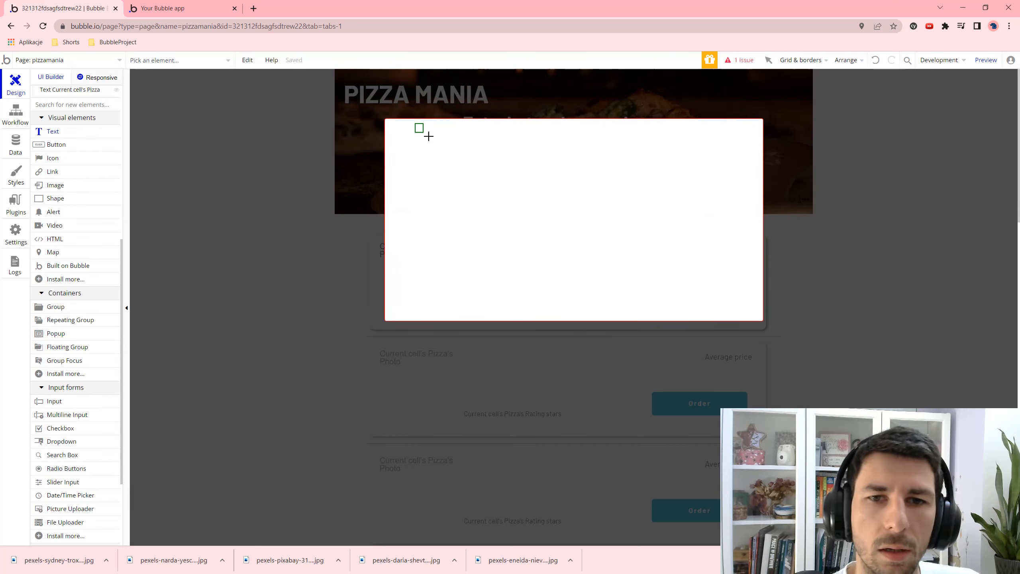
drag(415, 123, 723, 282)
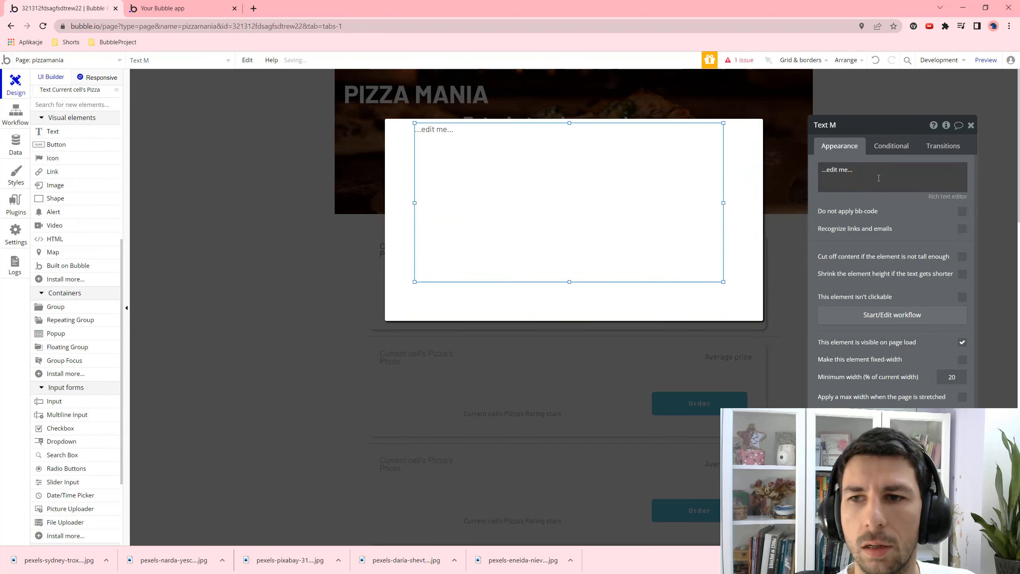
text(Congratulations!)
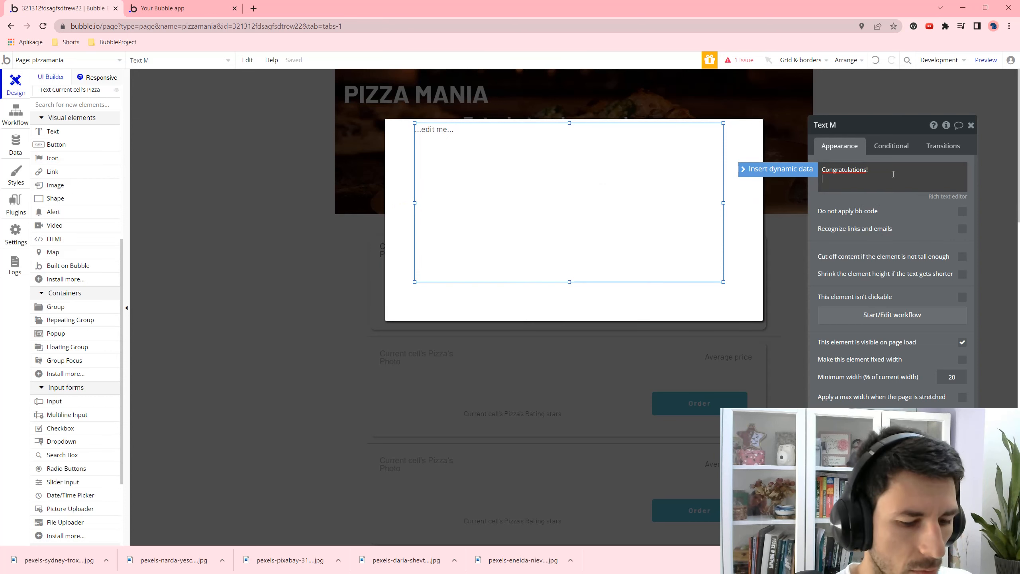
text( Your order )
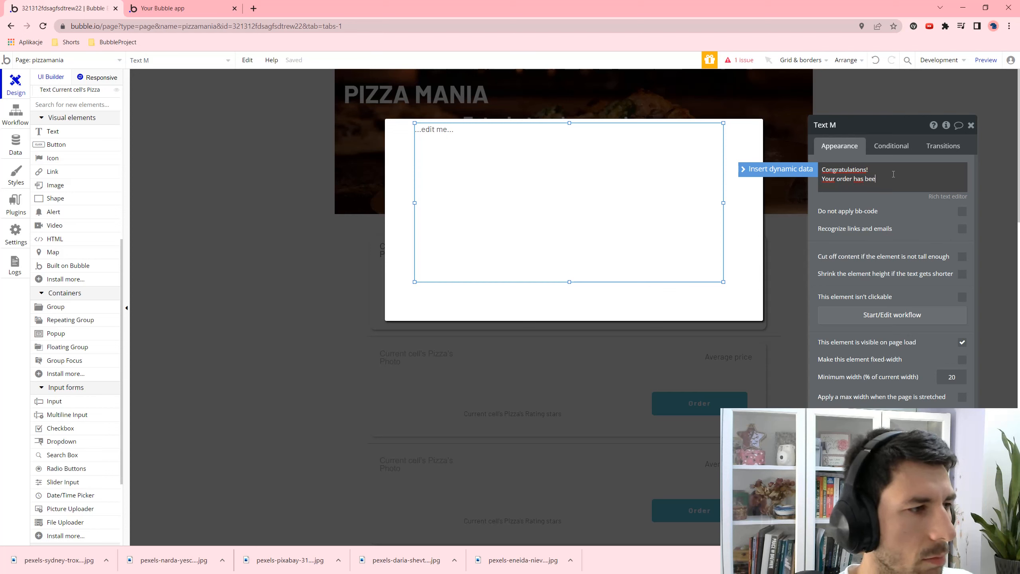
text(has been succ)
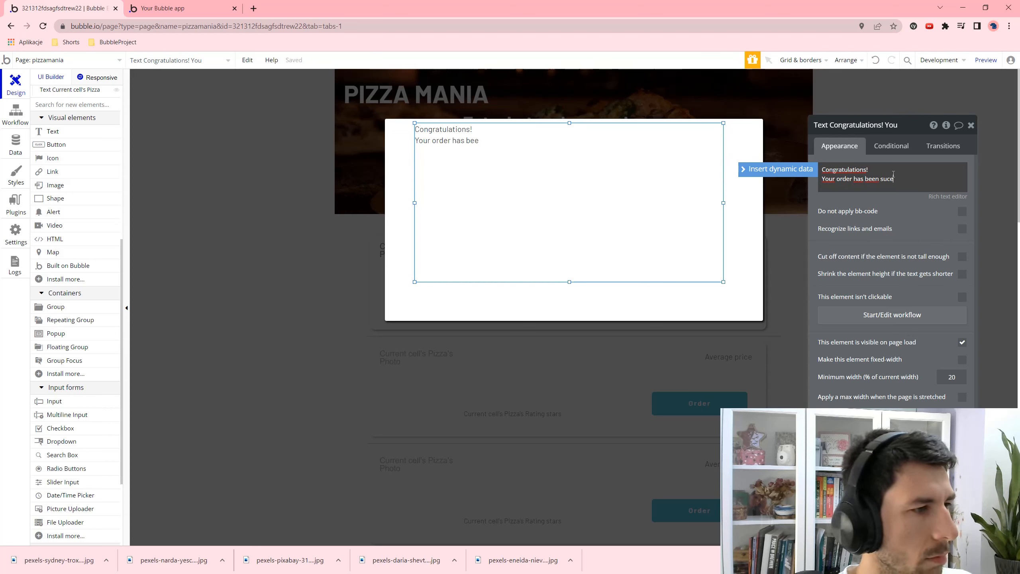
key(BackSpace)
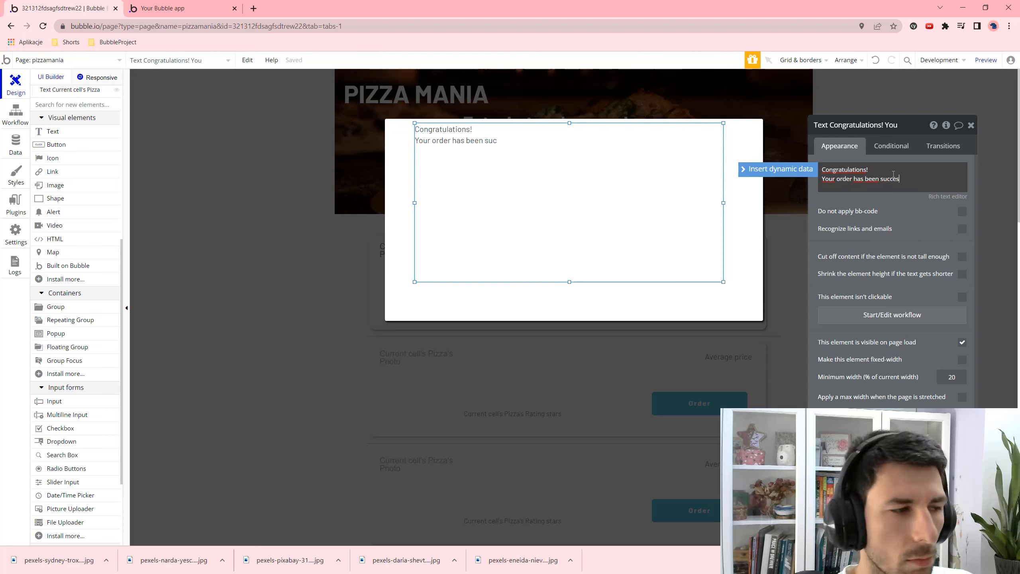
text(cessfu)
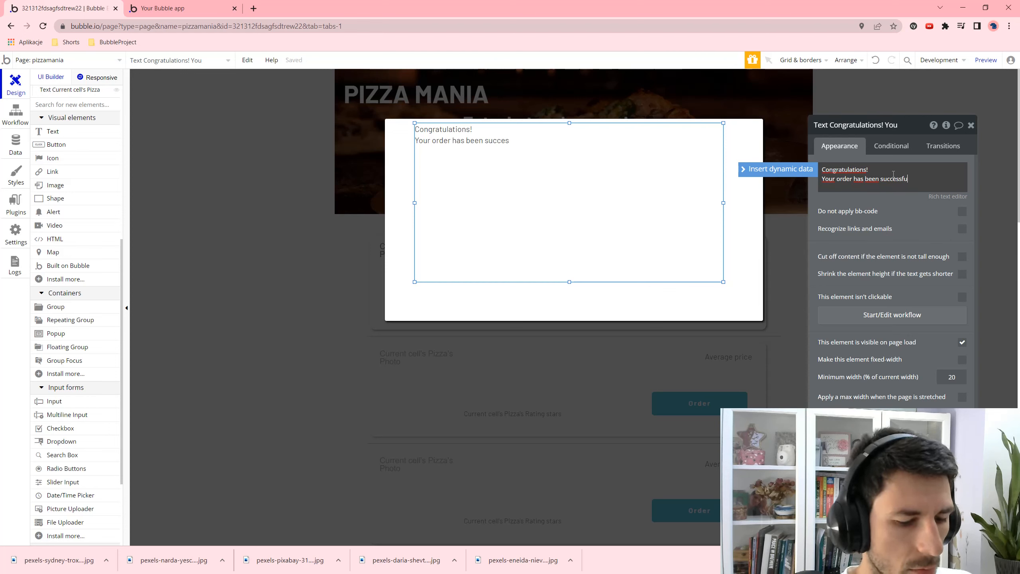
text(lly placed.)
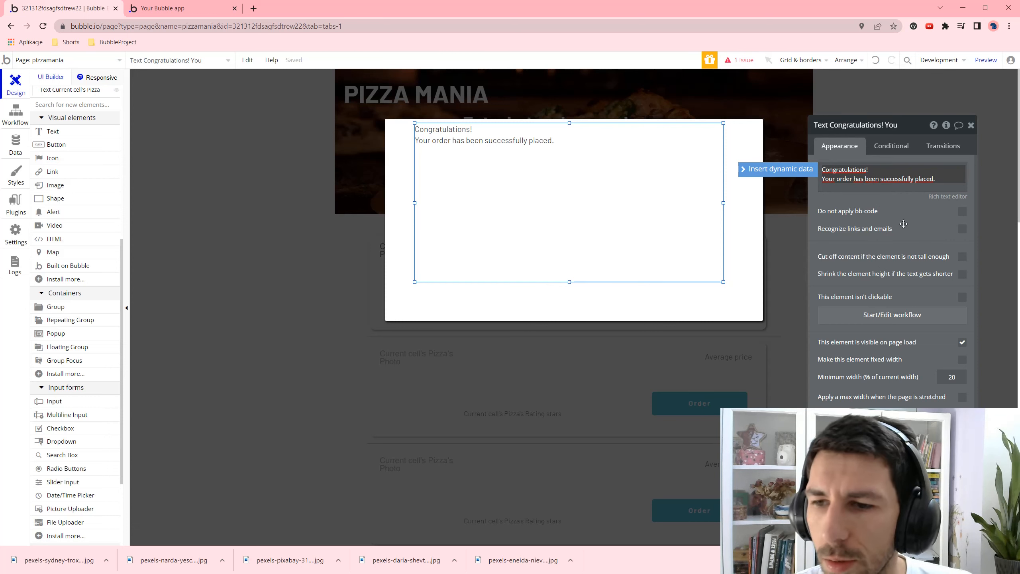
scroll(891, 265, down, 1)
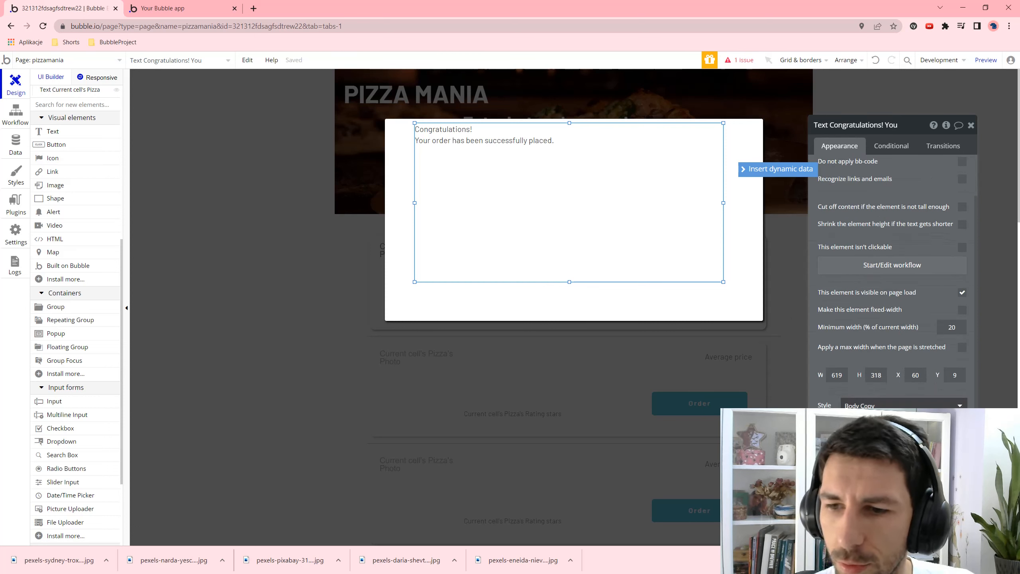
click(879, 450)
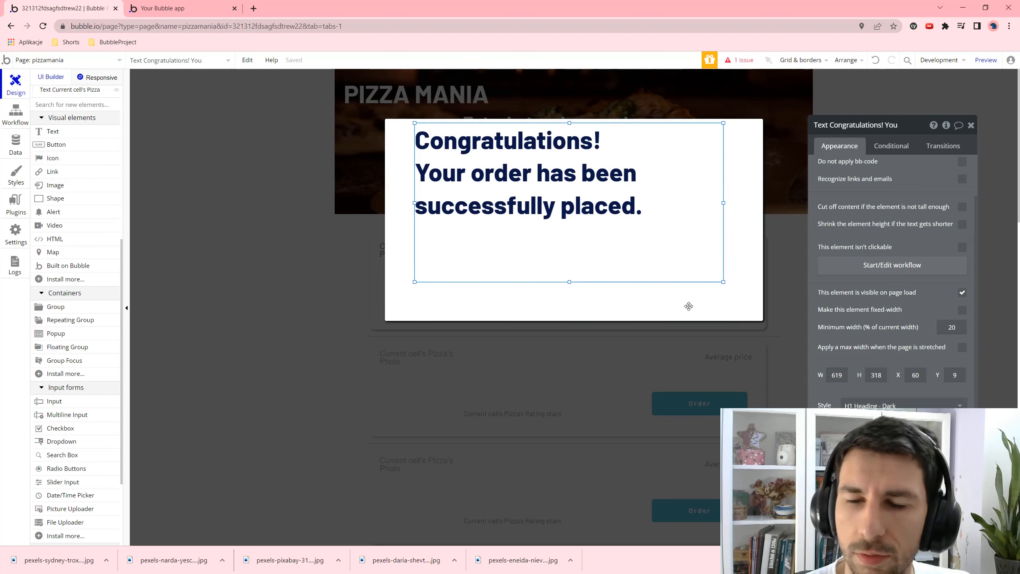
- Rename the new popup to Popup Confirmation
click(903, 127)
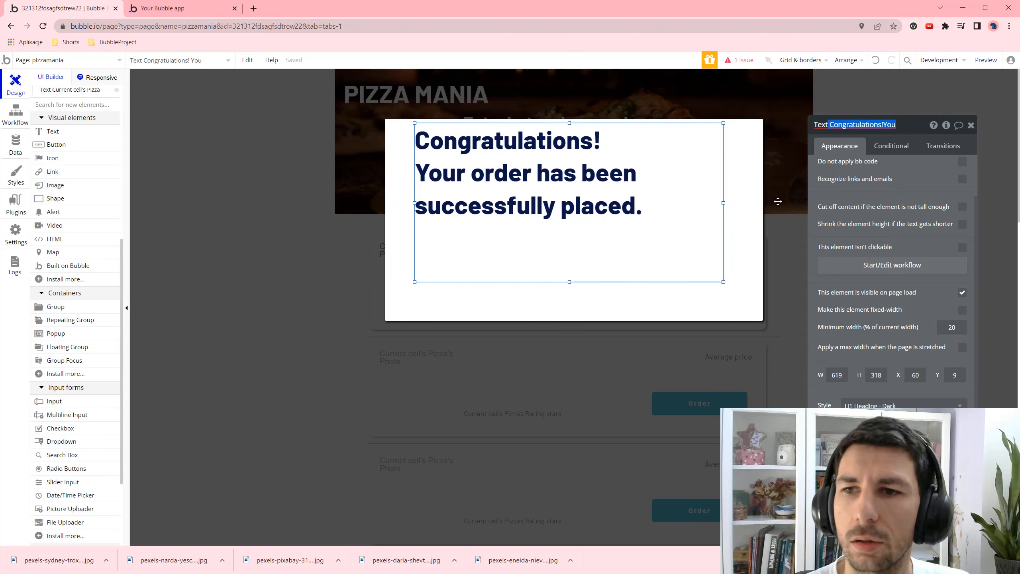
click(742, 264)
click(865, 126)
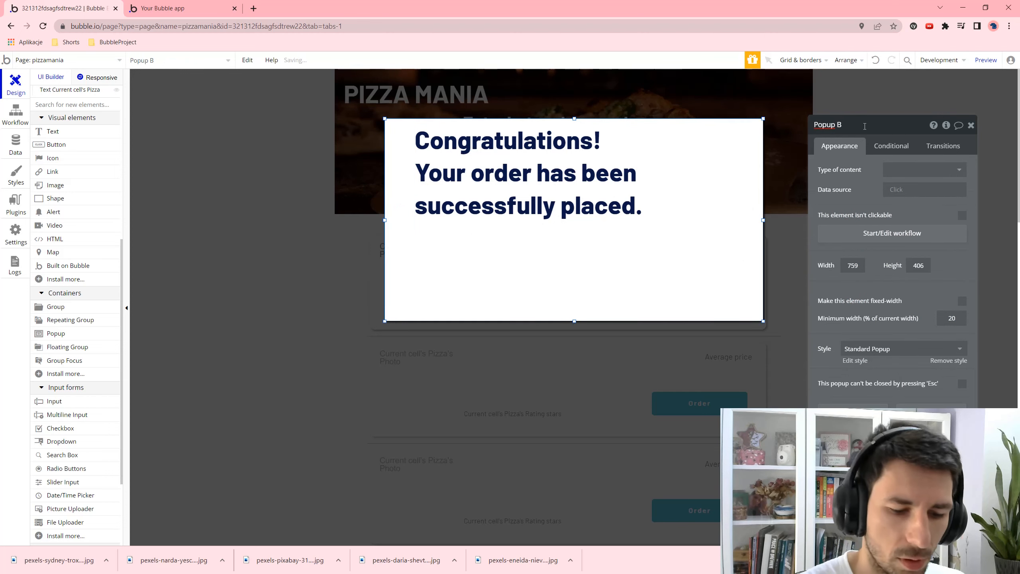
key(BackSpace)
text(Confrmation)
scroll(76, 257, up, 8)
click(117, 199)
click(559, 357)
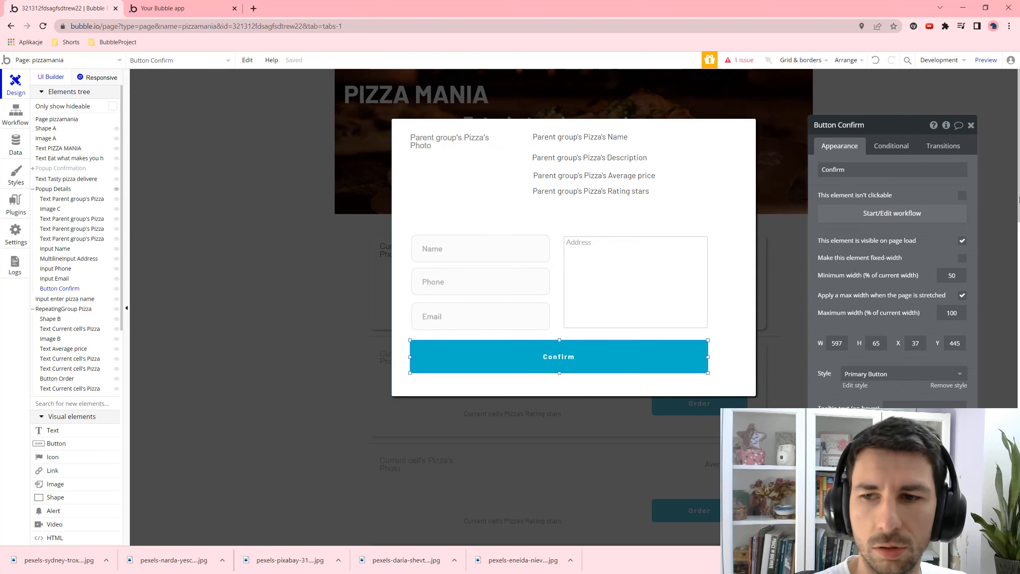
- Create a Confirm-click workflow whose first step hides Popup Details
click(882, 215)
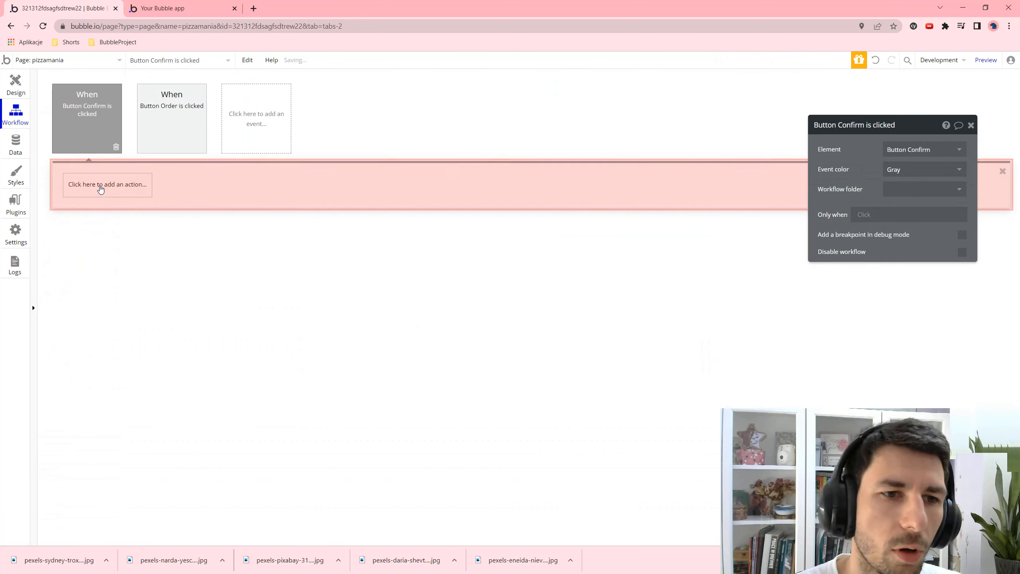
click(101, 185)
mouse_move(117, 240)
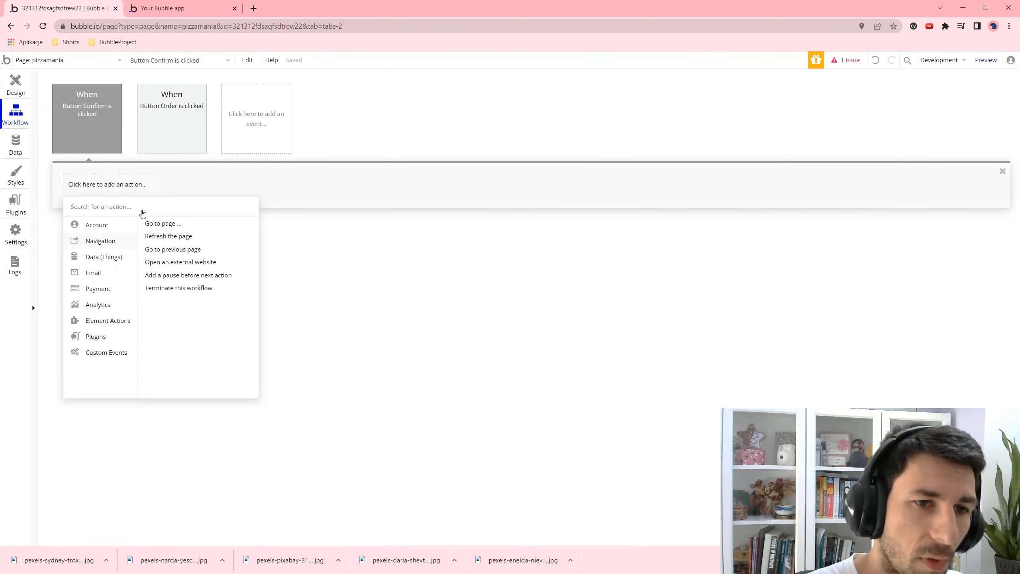
text(hide)
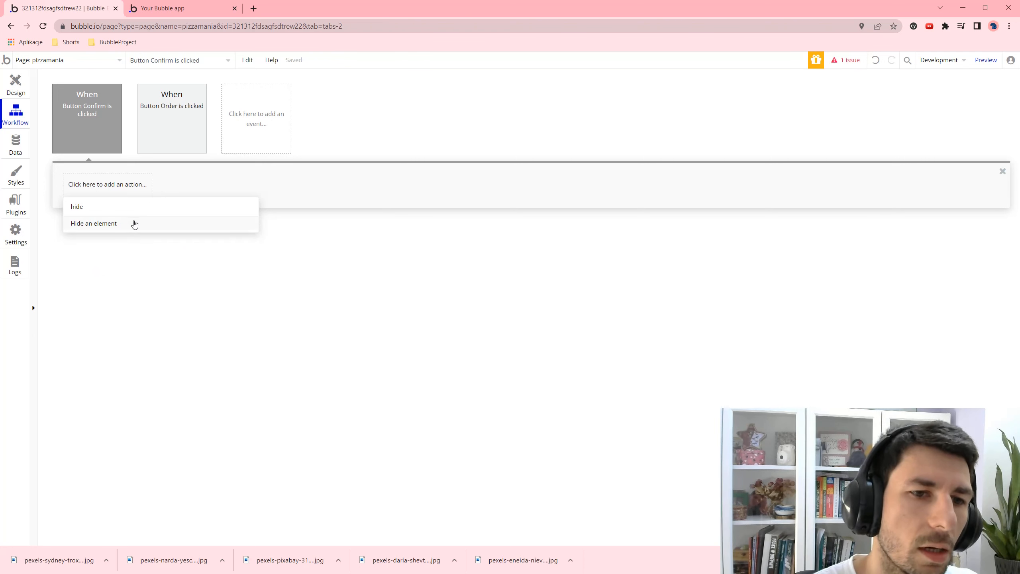
click(135, 224)
click(954, 150)
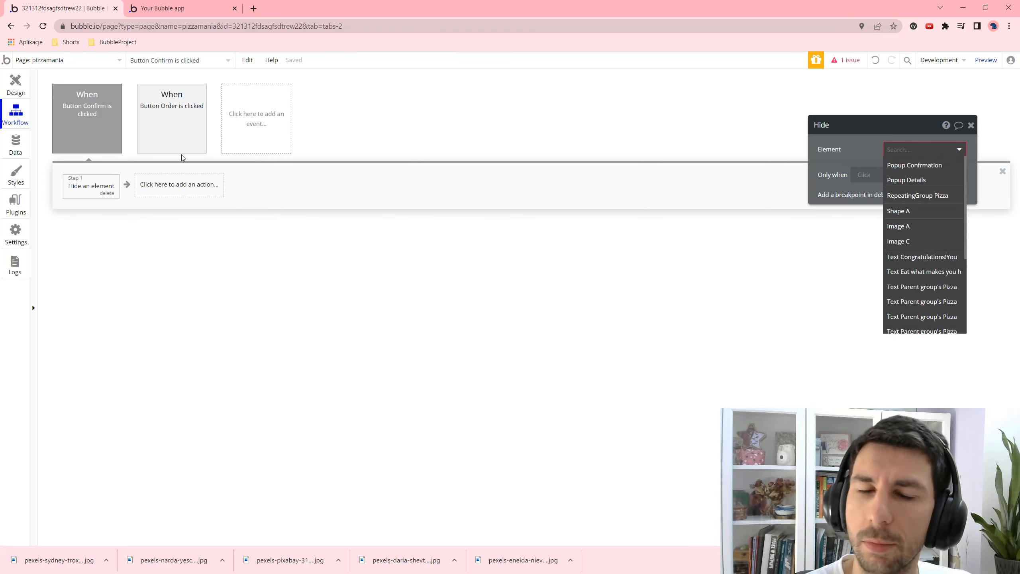
click(933, 180)
- Add a second step showing Popup Confirmation, then open the preview
click(154, 185)
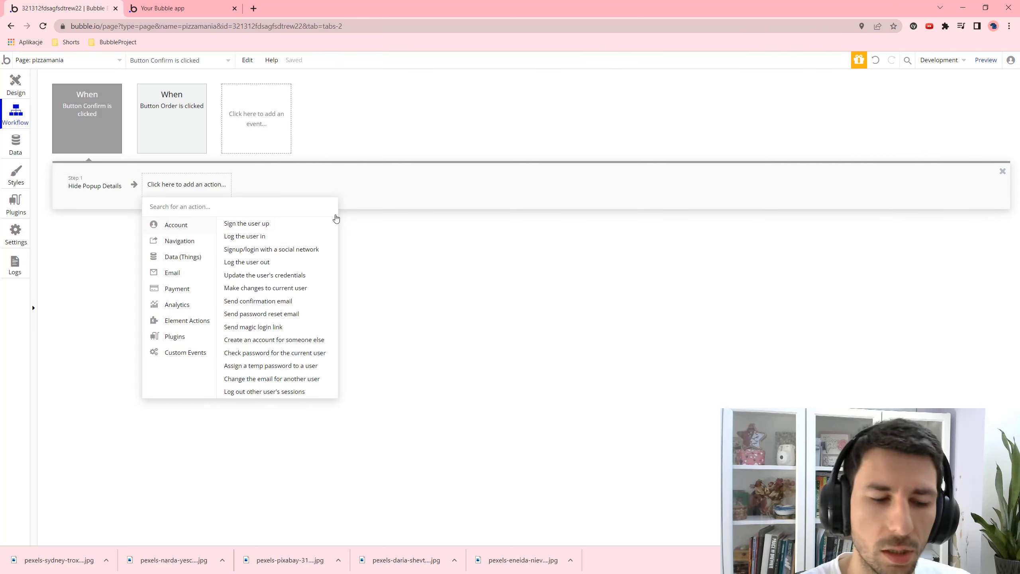
text(show)
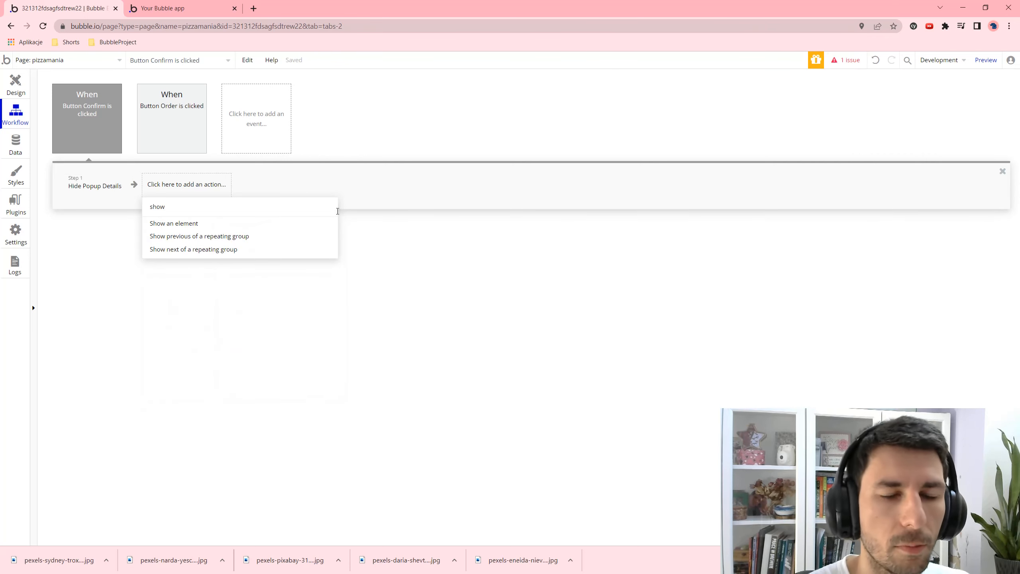
click(226, 223)
click(936, 148)
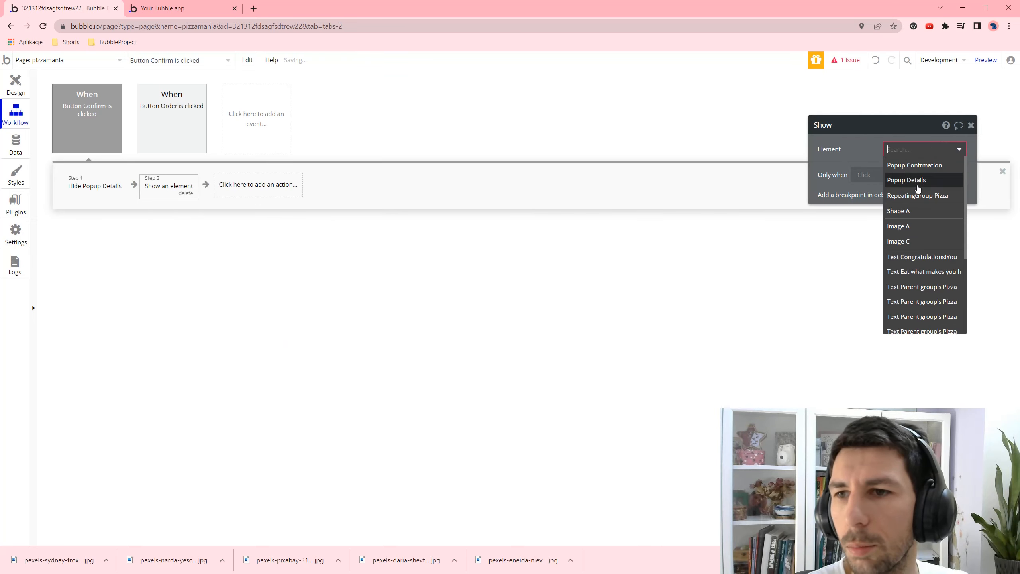
click(925, 165)
click(986, 60)
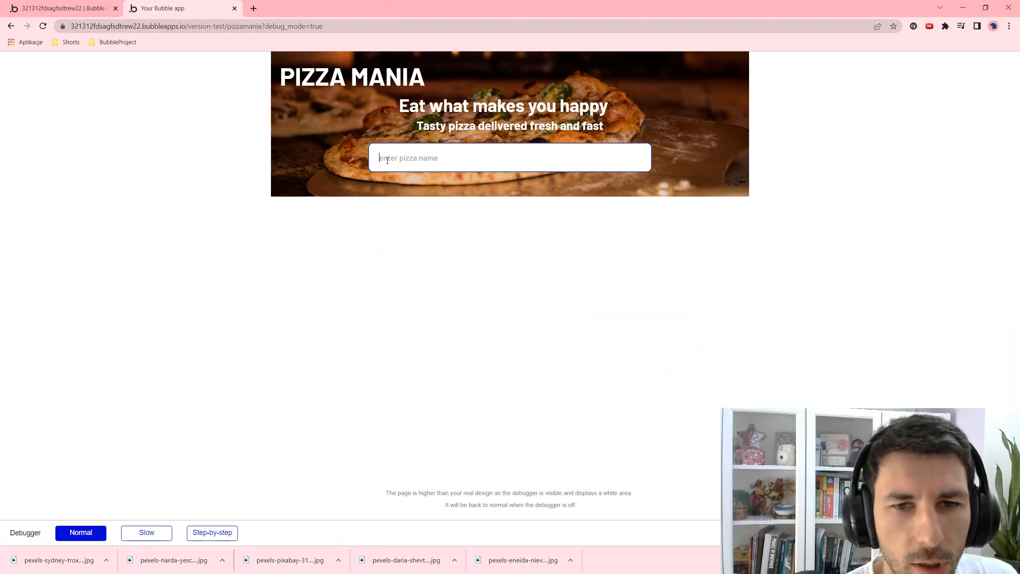
- Search 'm', order MARGARITA and confirm in the preview, then return to the editor
click(387, 160)
text(m)
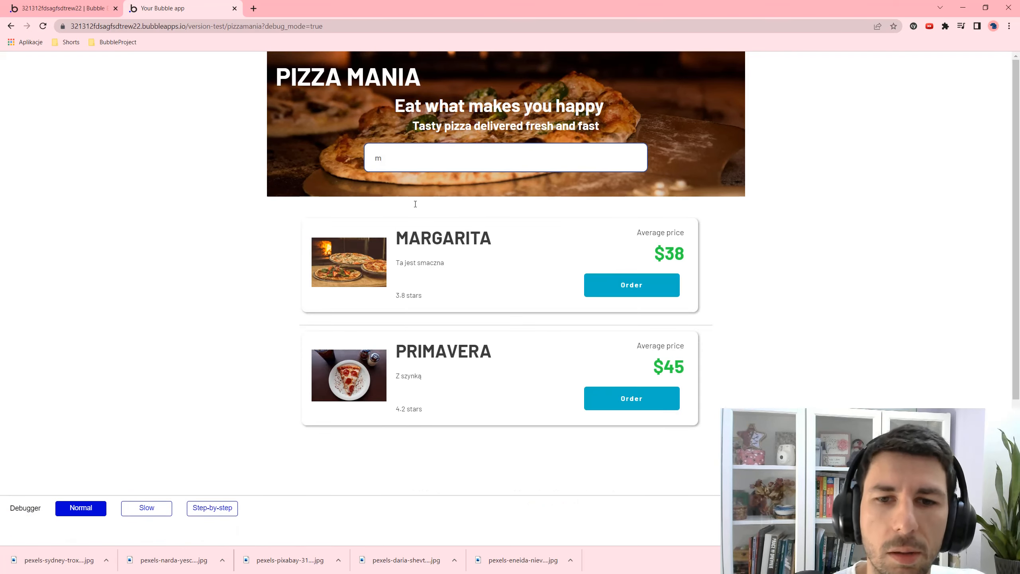
click(639, 289)
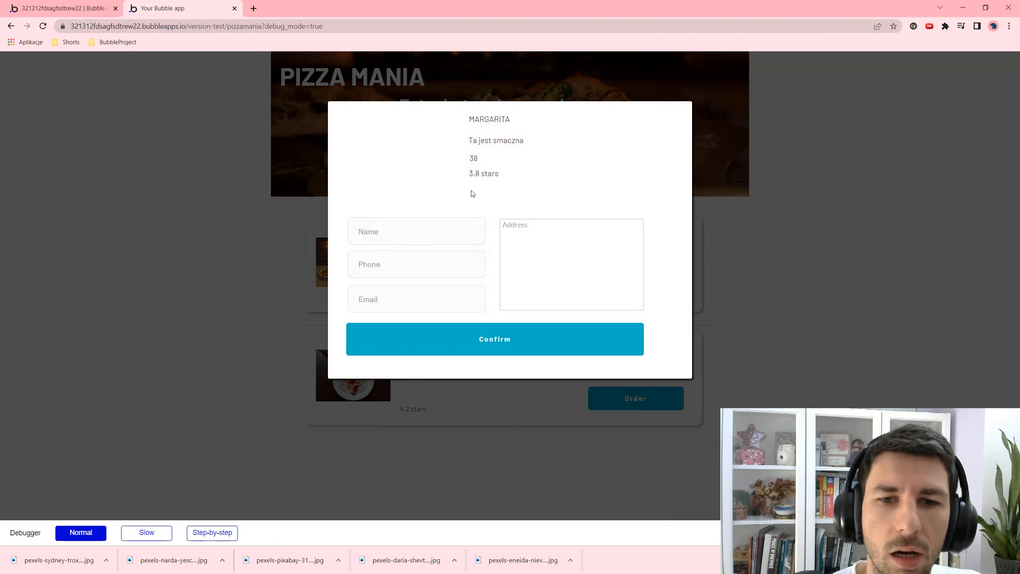
click(496, 338)
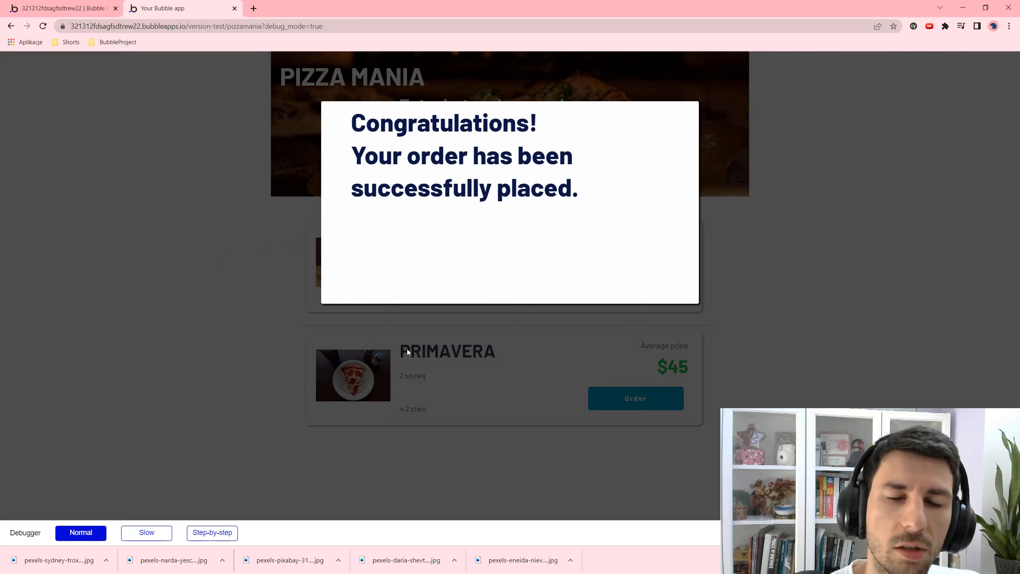
click(79, 5)
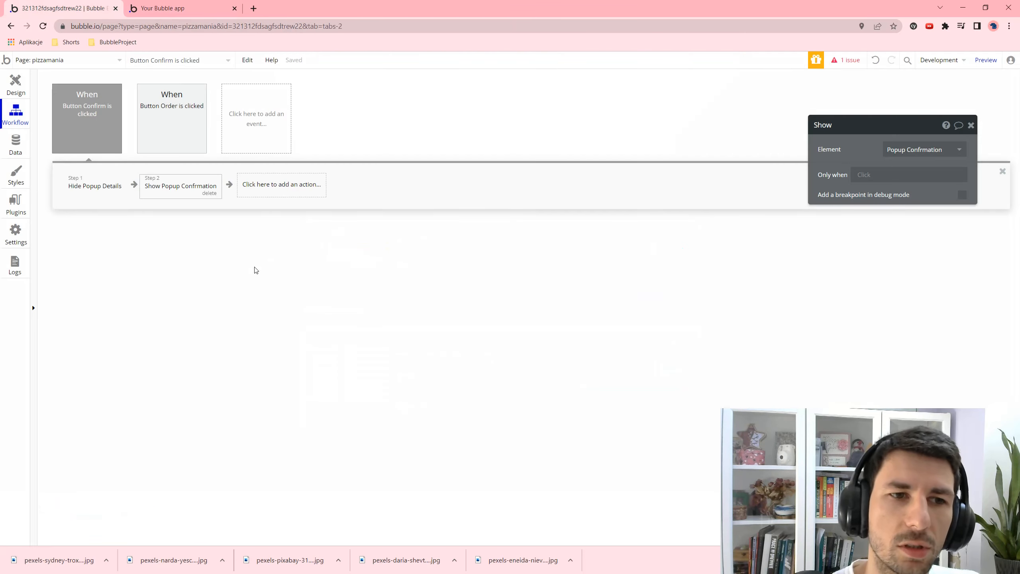
- Delete the Confirm button's hovered background colour condition, then return to the preview
click(21, 86)
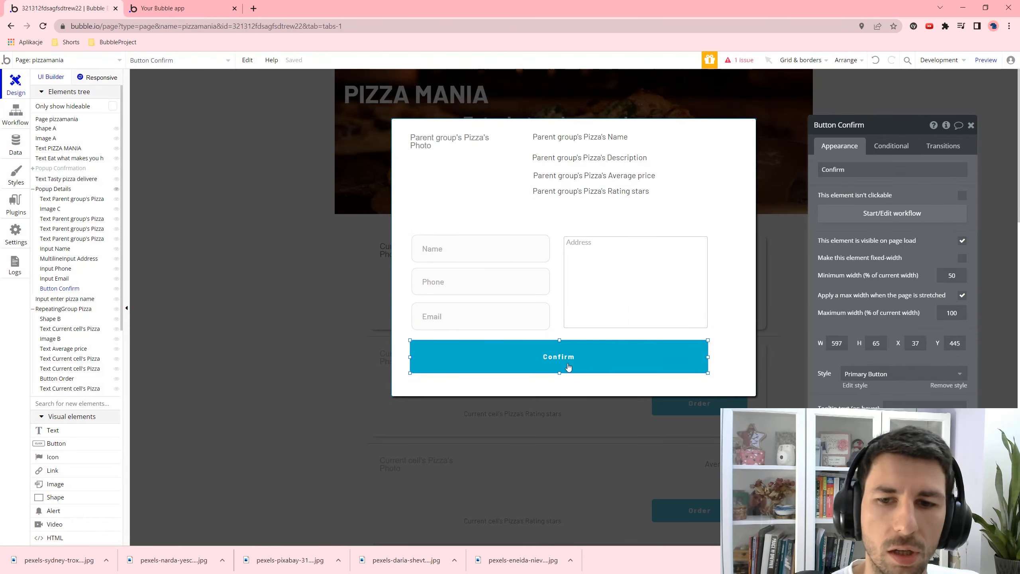
click(891, 145)
click(957, 210)
click(839, 146)
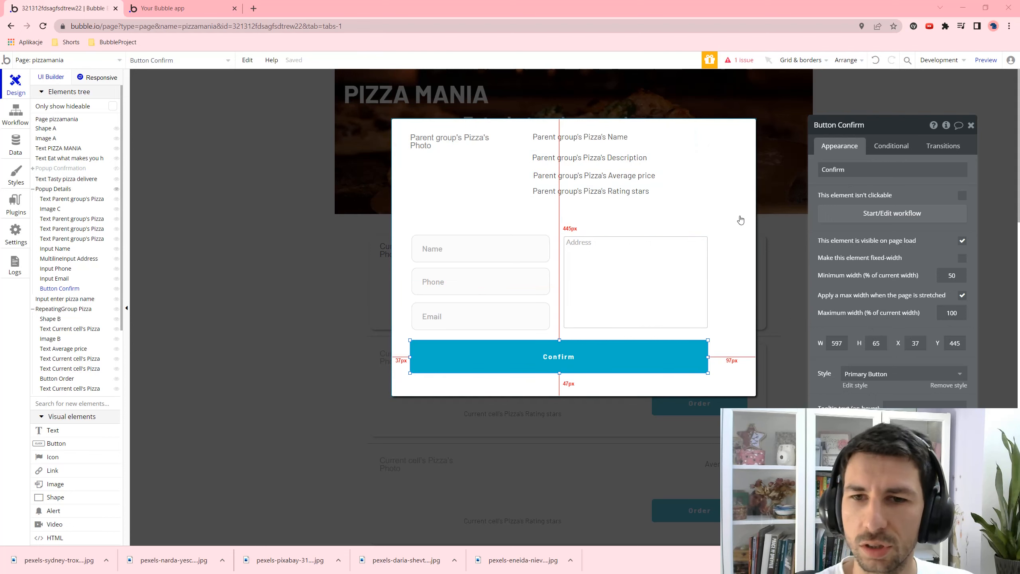
click(193, 8)
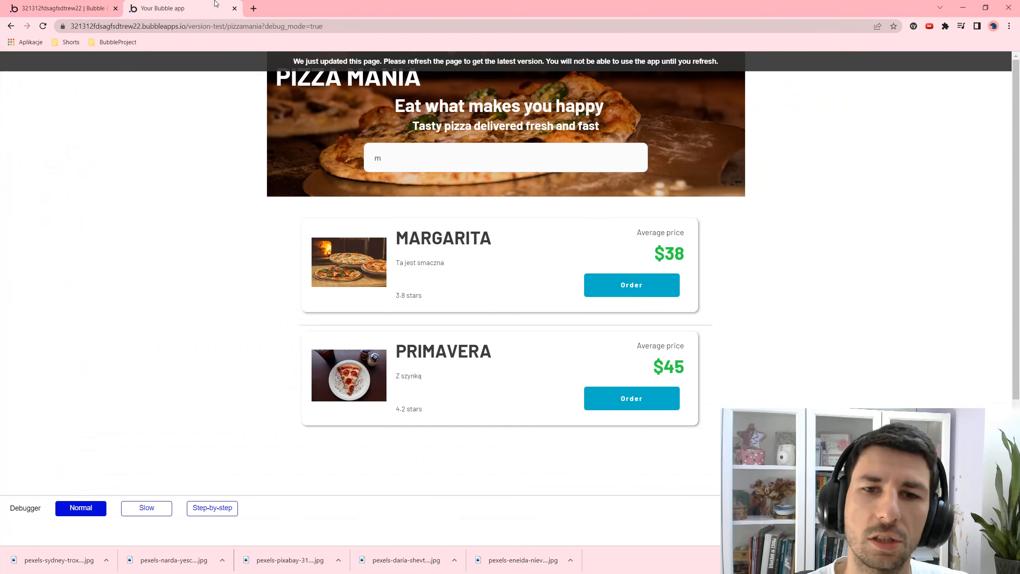
- Fill MARGARITA's order form with a test name, phone, email and address, confirm, and dismiss the message
click(629, 291)
click(405, 221)
text(dasda)
click(397, 257)
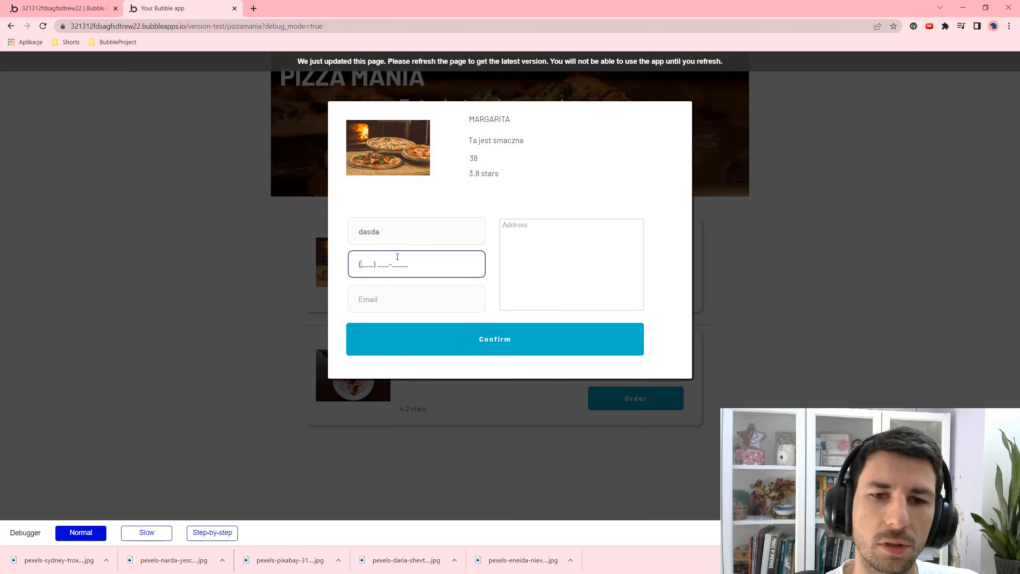
text(111) 111-1111__)
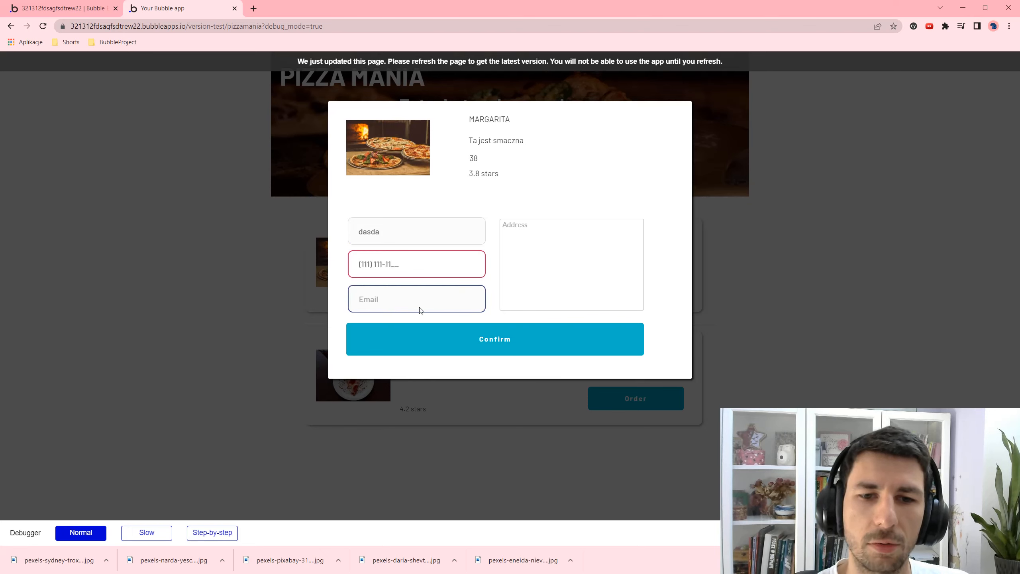
click(409, 298)
text(1312)
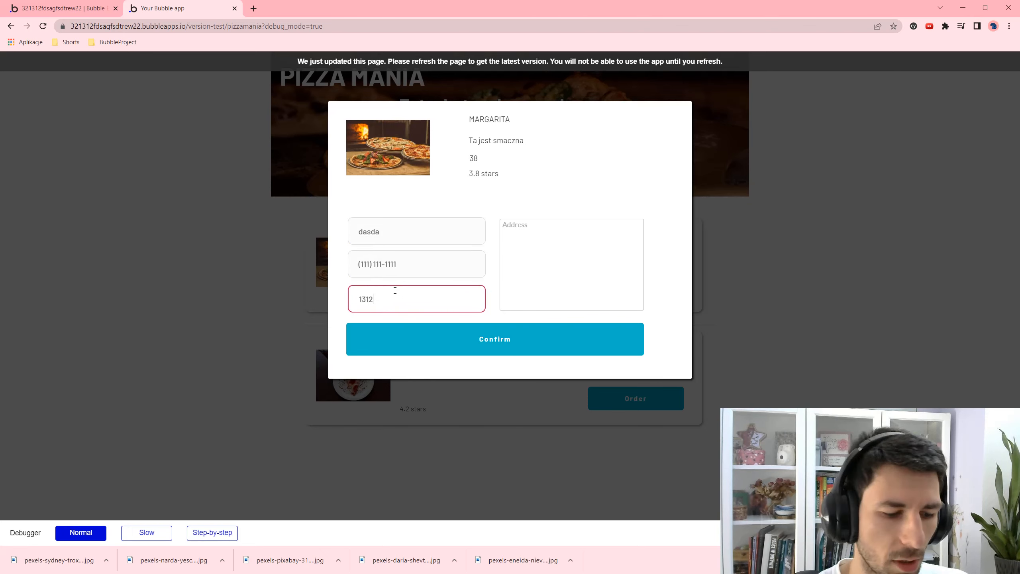
text(@3123.com)
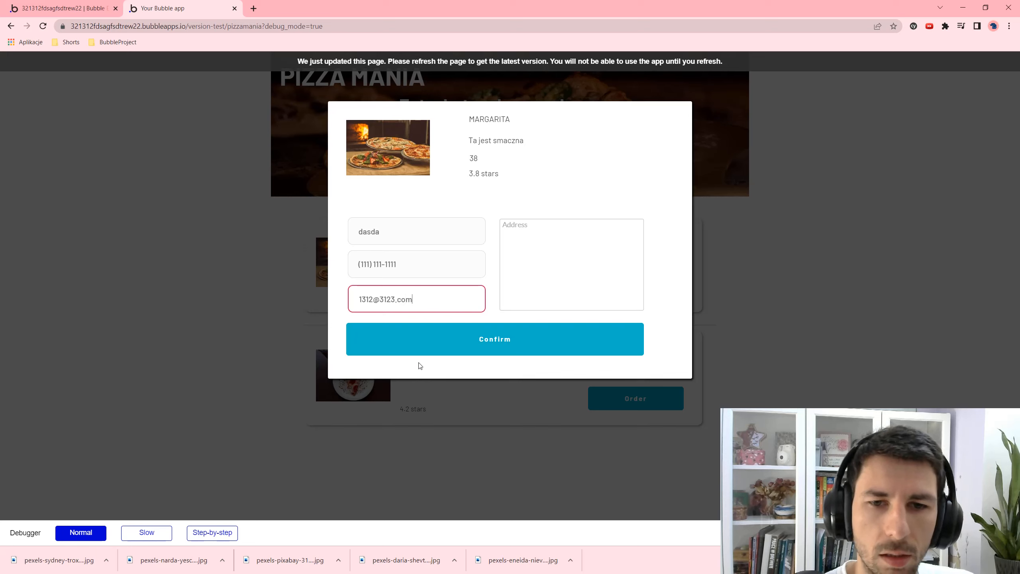
key(Tab)
text(dfs)
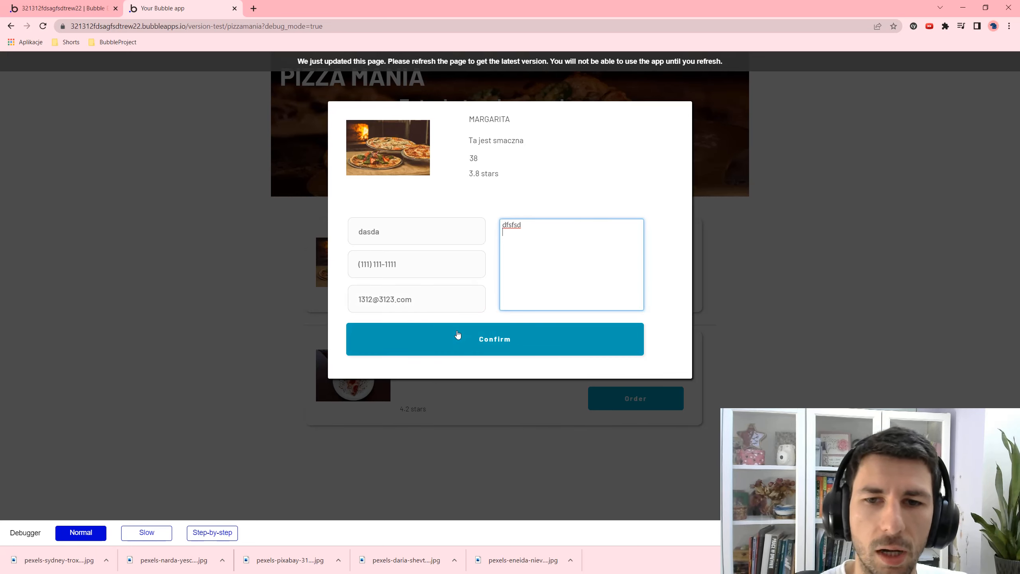
click(479, 339)
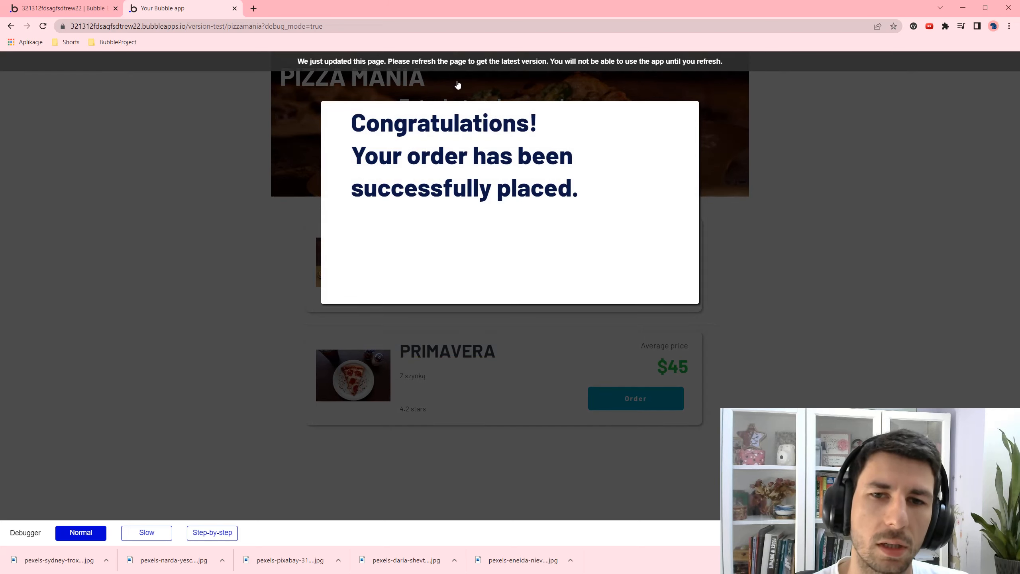
click(796, 246)
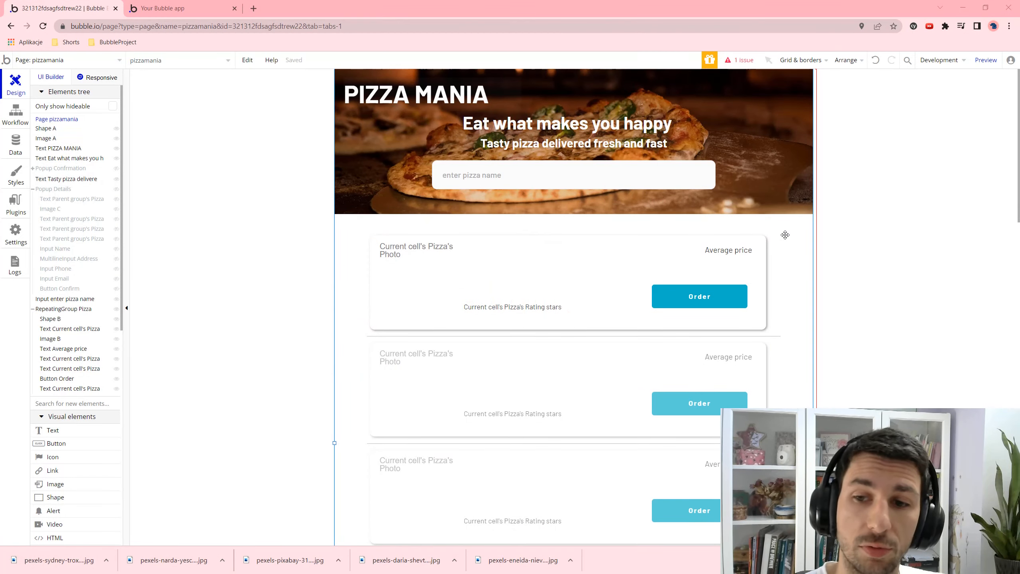
- Make the Popup Details Confirm button unclickable by default and reload the app preview
click(43, 191)
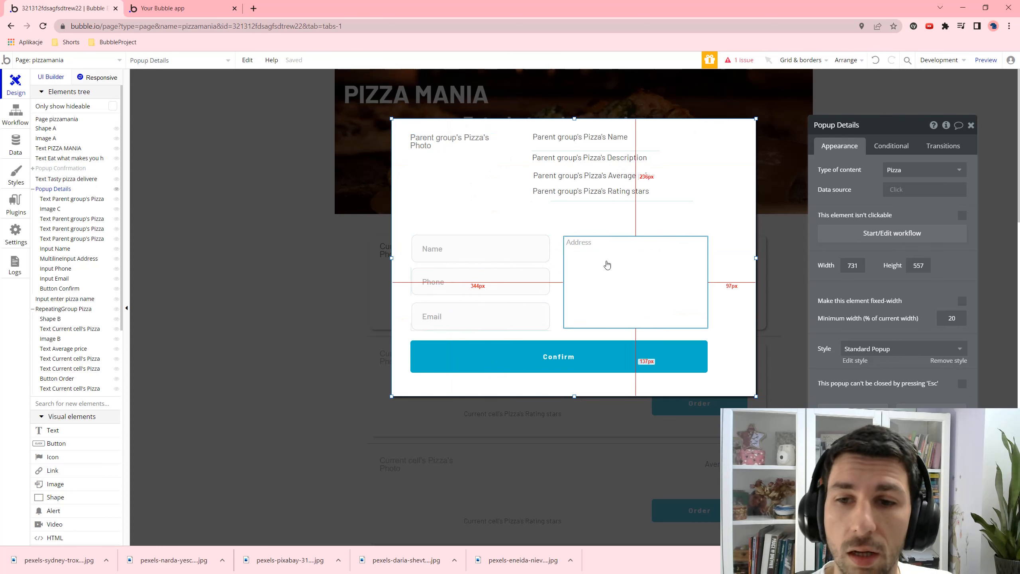
click(612, 353)
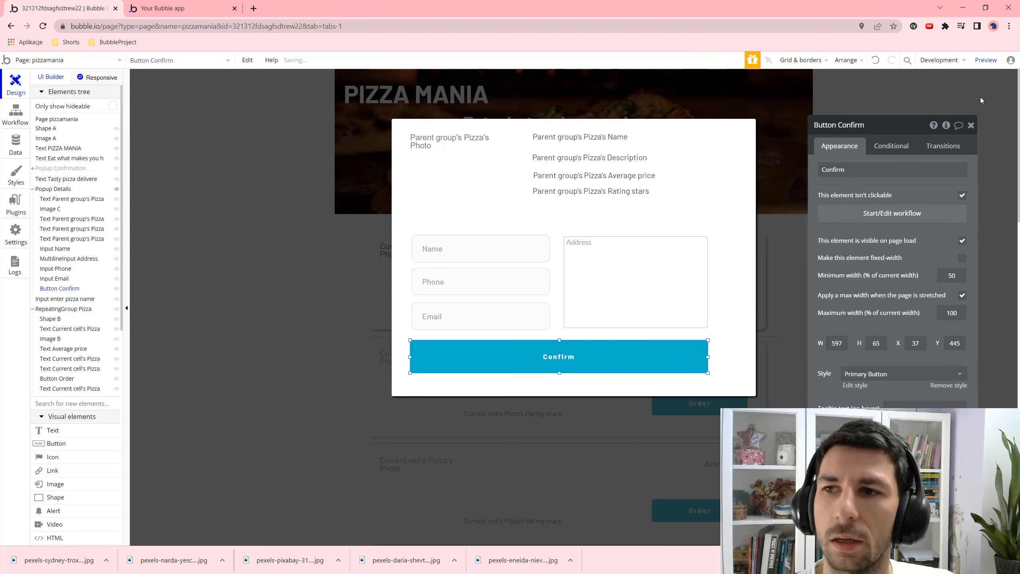
click(986, 59)
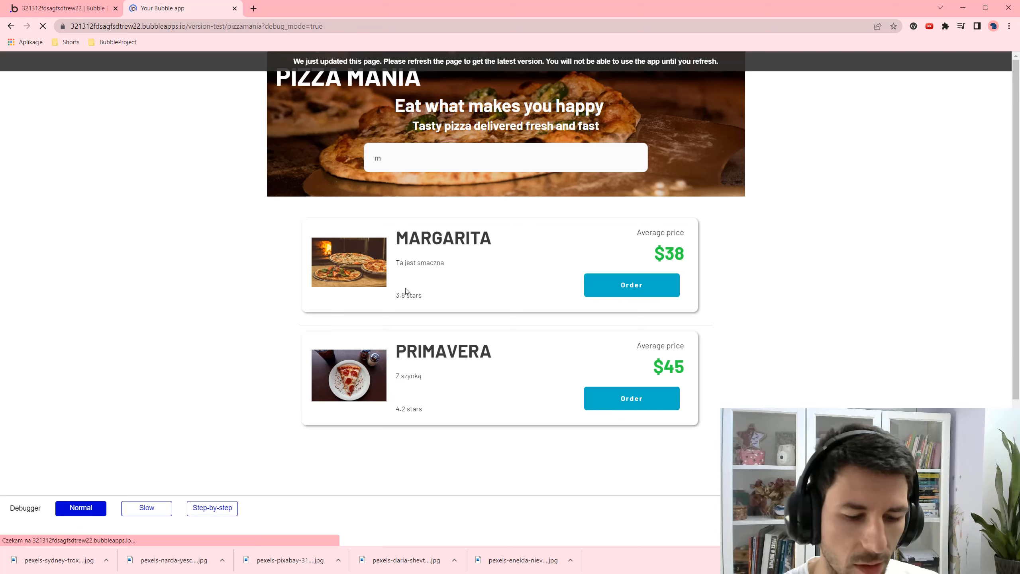
- In the preview, search 'm', open Margarita's empty order form and focus Email, then return to the editor
click(403, 156)
text(m)
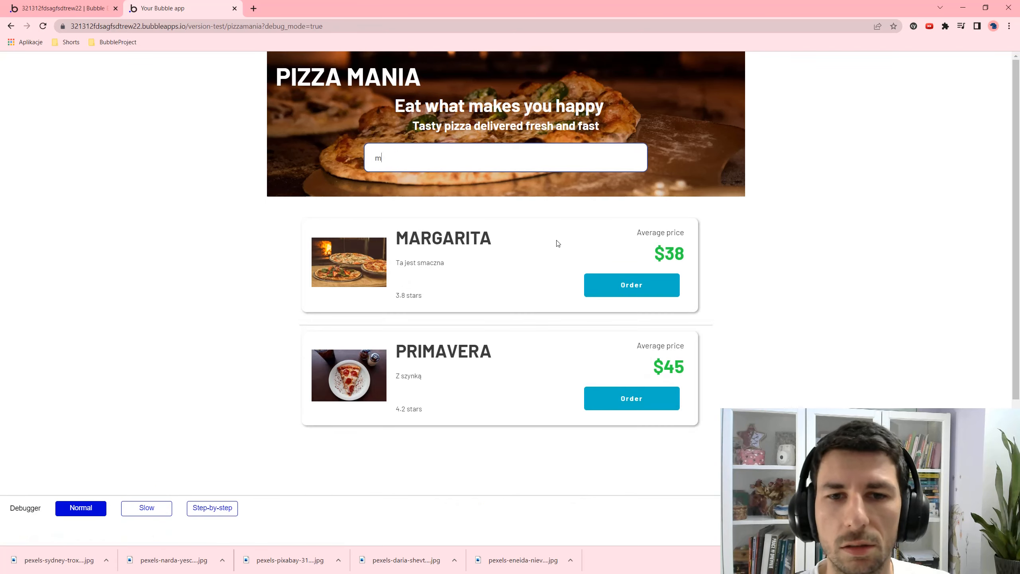
click(615, 286)
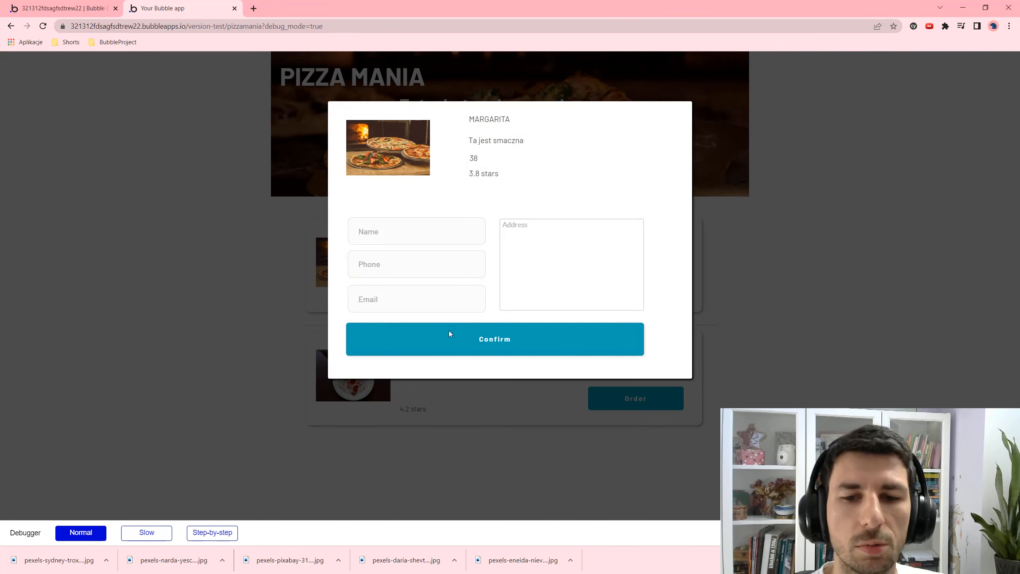
click(477, 311)
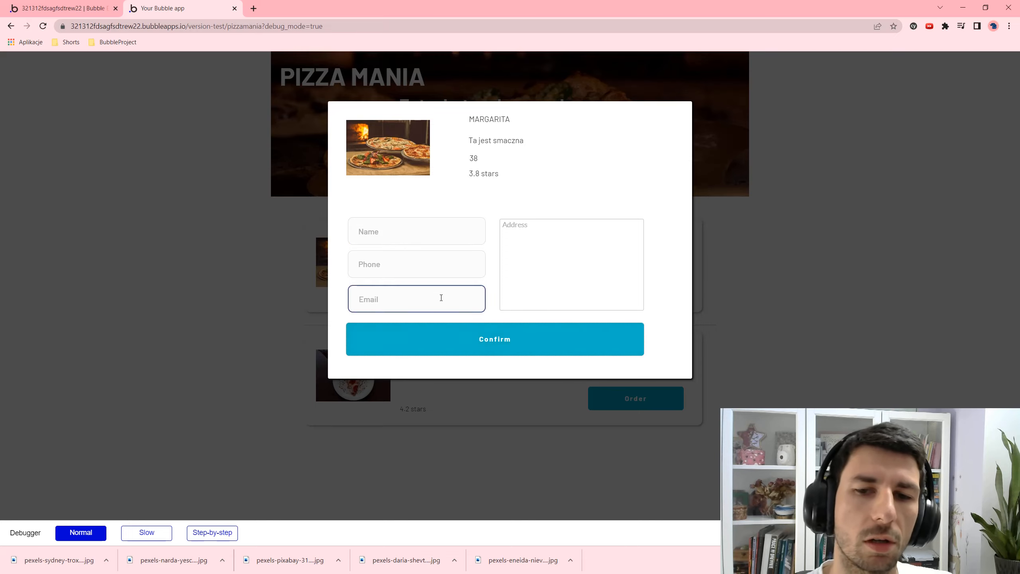
click(28, 5)
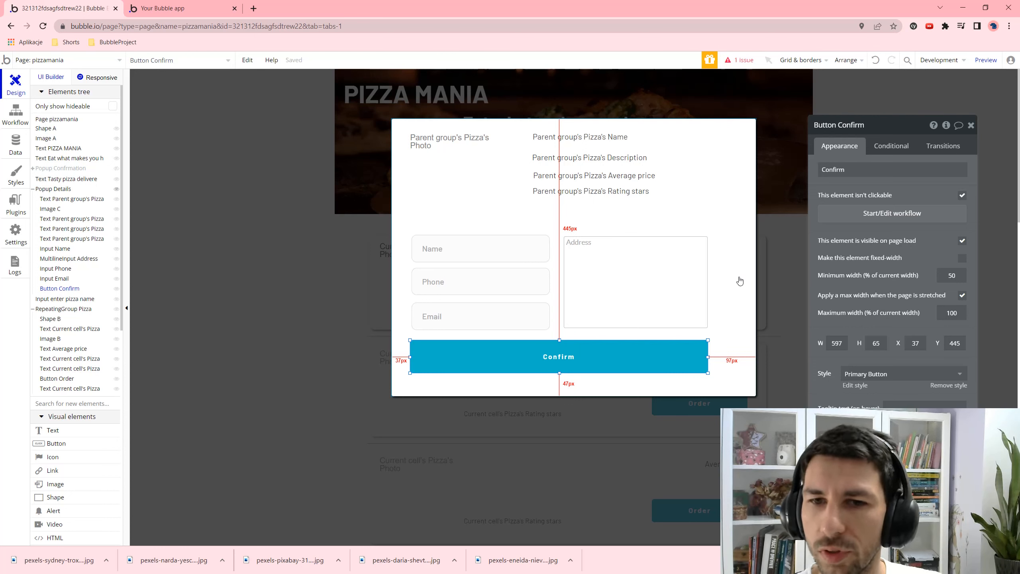
- Add a Confirm button condition: Input Name is valid and its value is not empty
click(891, 145)
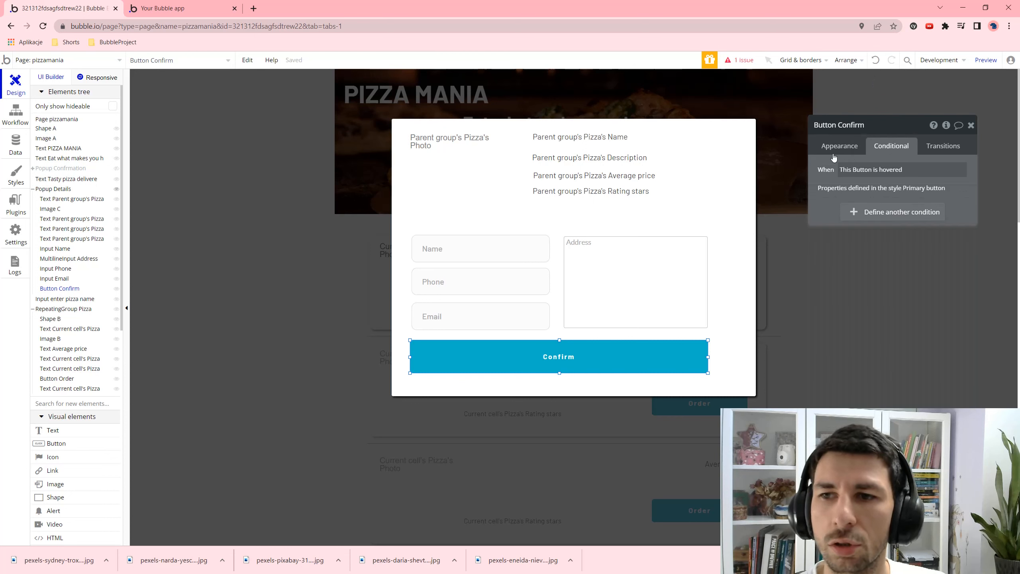
click(869, 212)
click(858, 221)
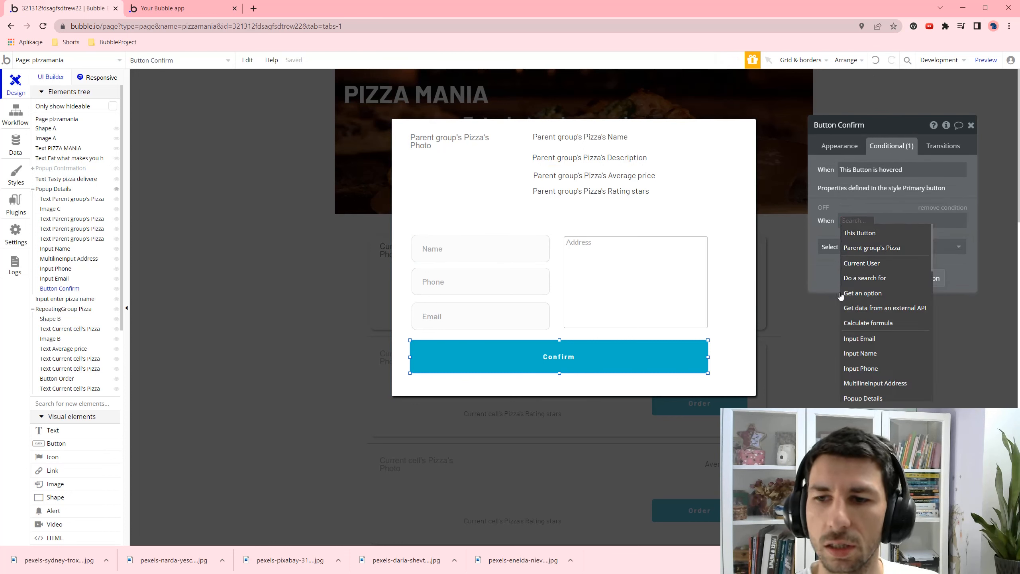
click(874, 353)
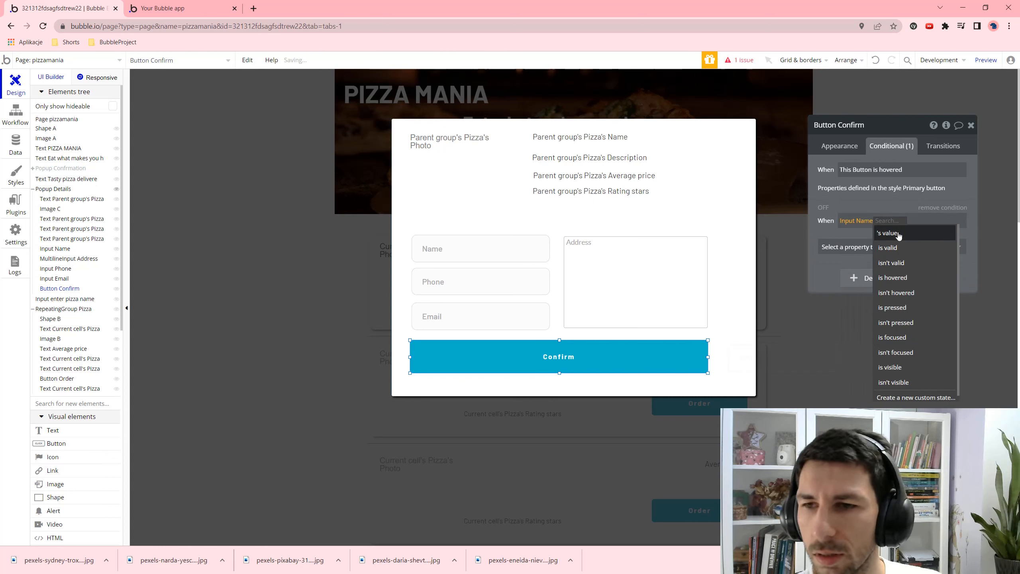
click(906, 248)
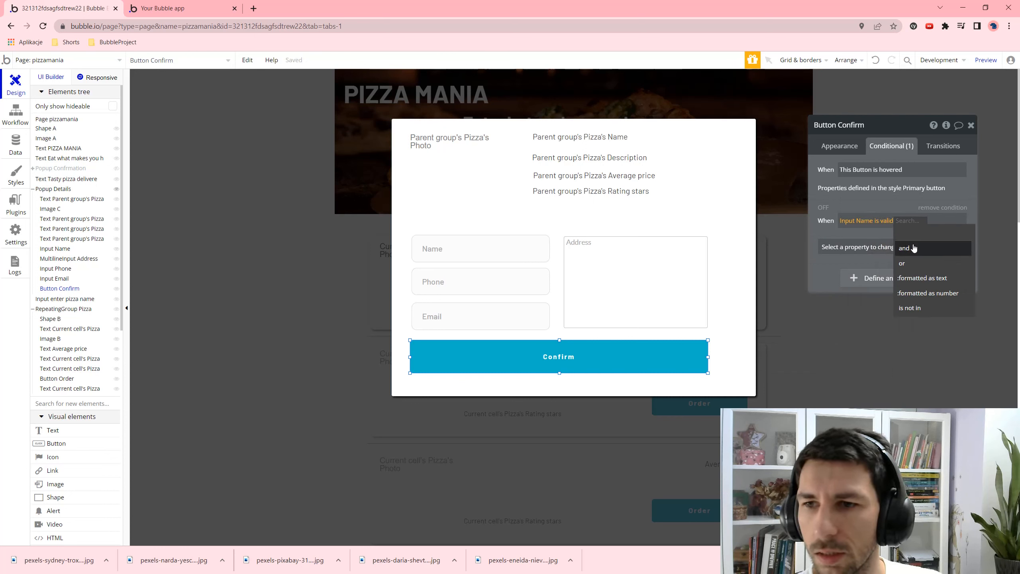
click(913, 247)
click(938, 338)
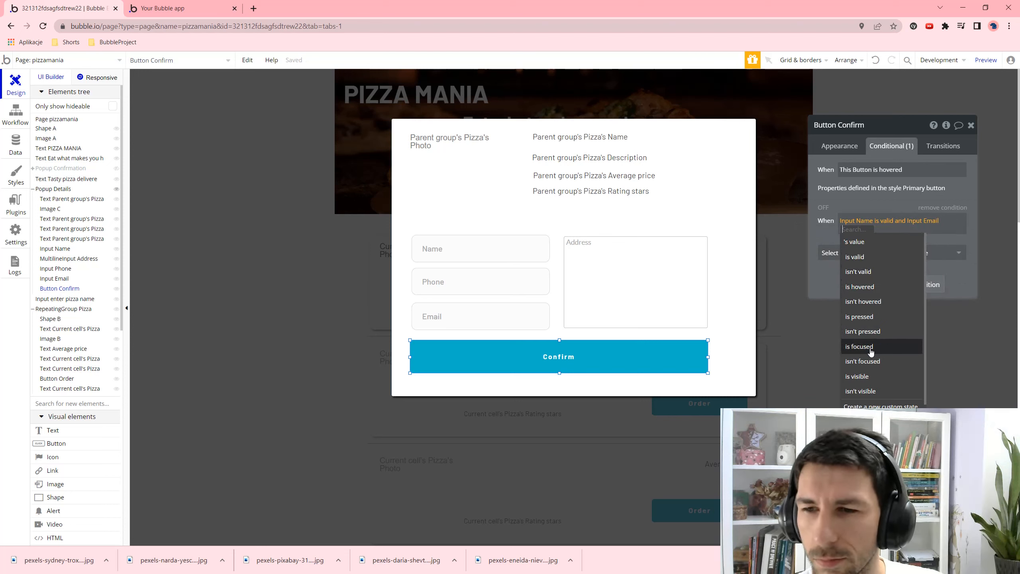
click(861, 242)
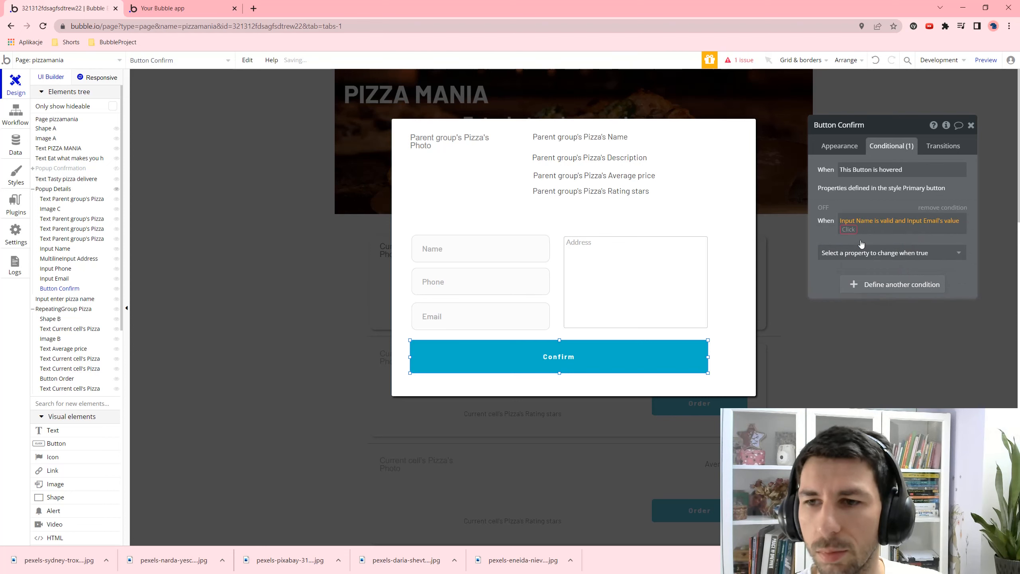
click(928, 221)
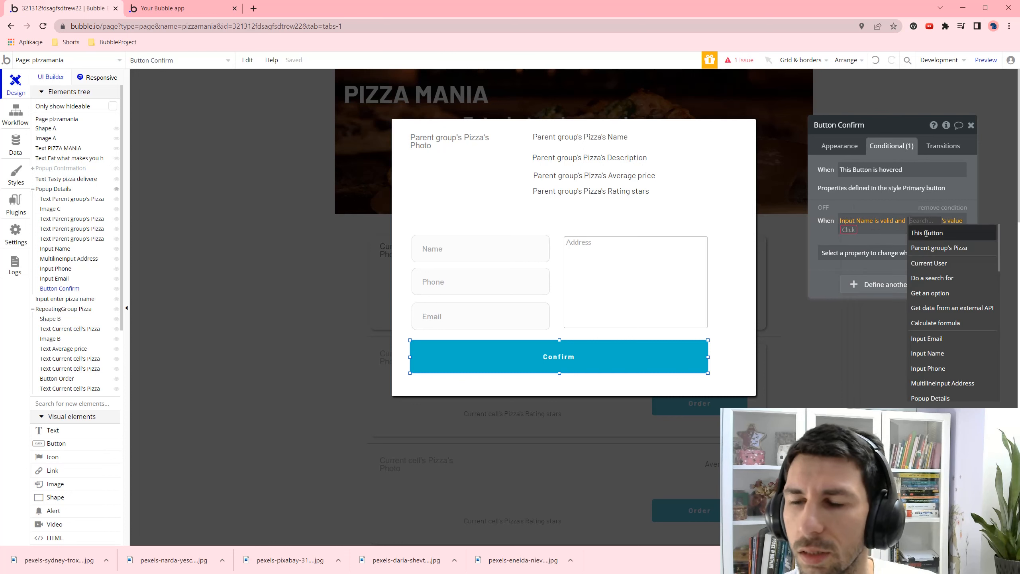
click(928, 353)
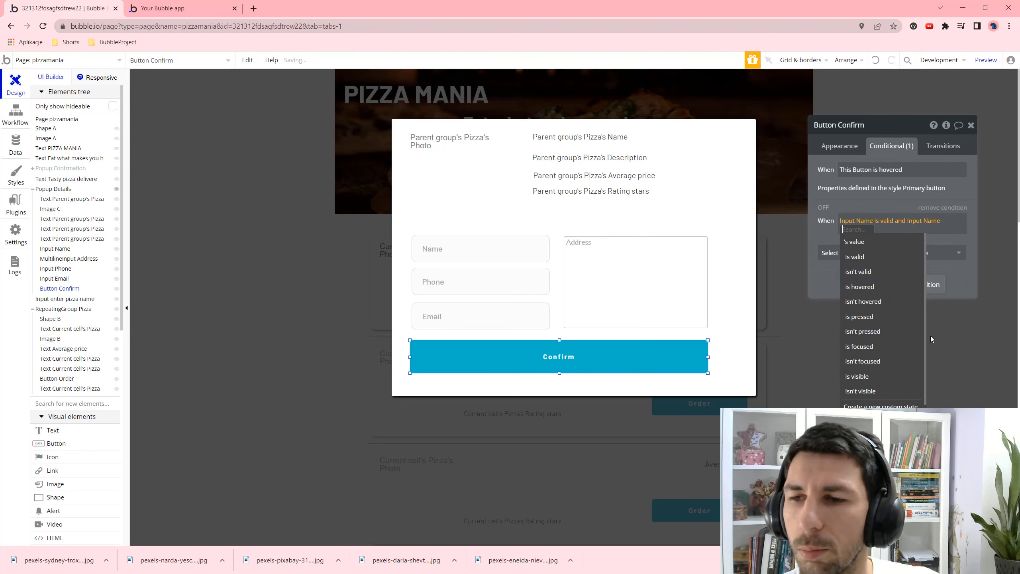
click(870, 242)
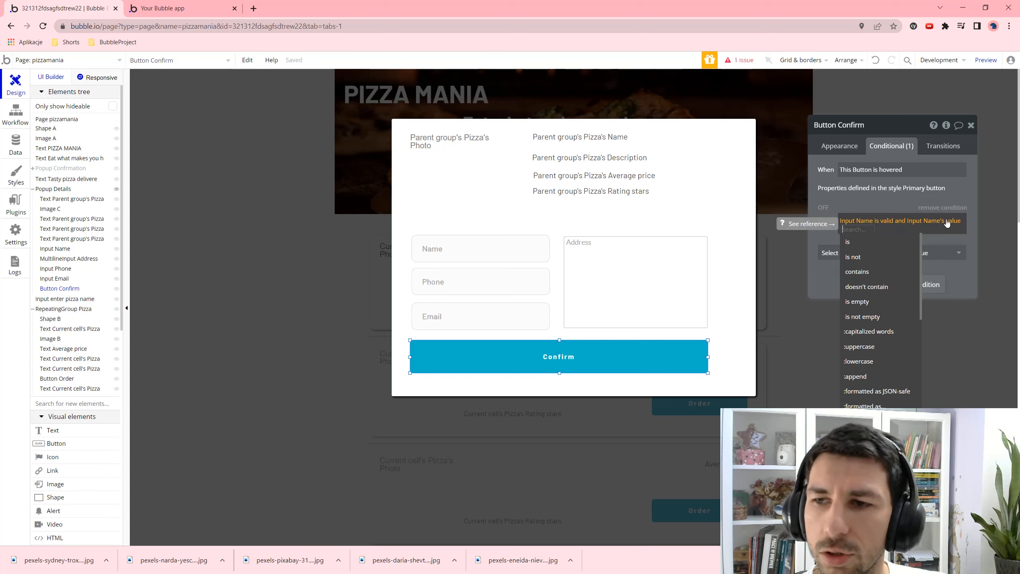
click(864, 317)
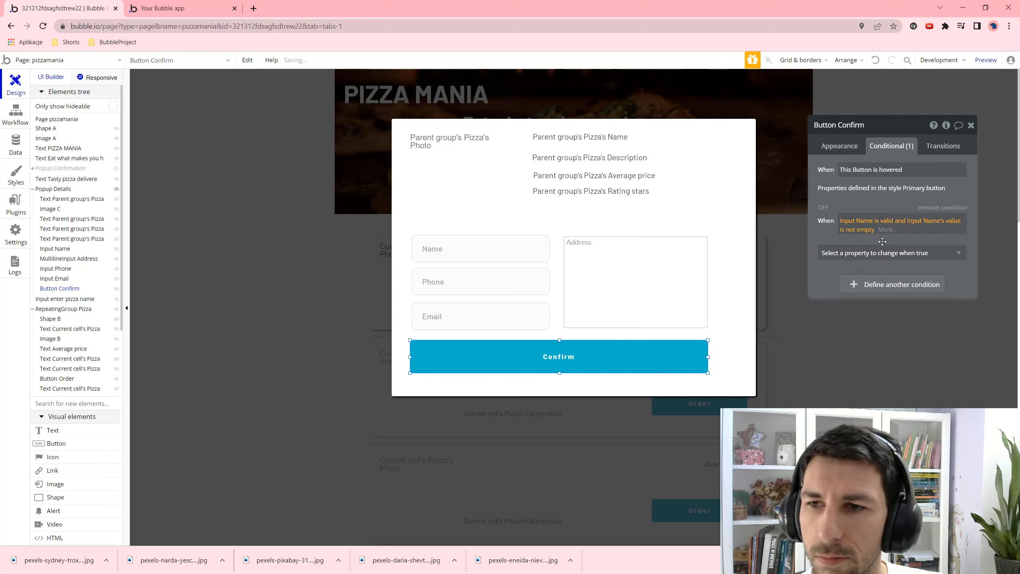
- Extend the condition with Input Email is valid and its value is not empty
click(880, 238)
click(886, 255)
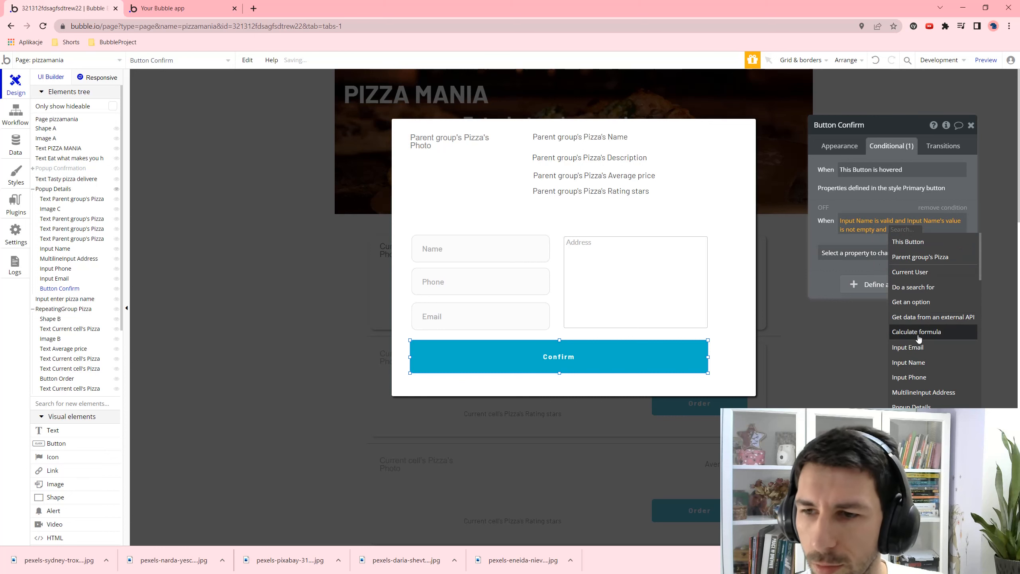
click(907, 347)
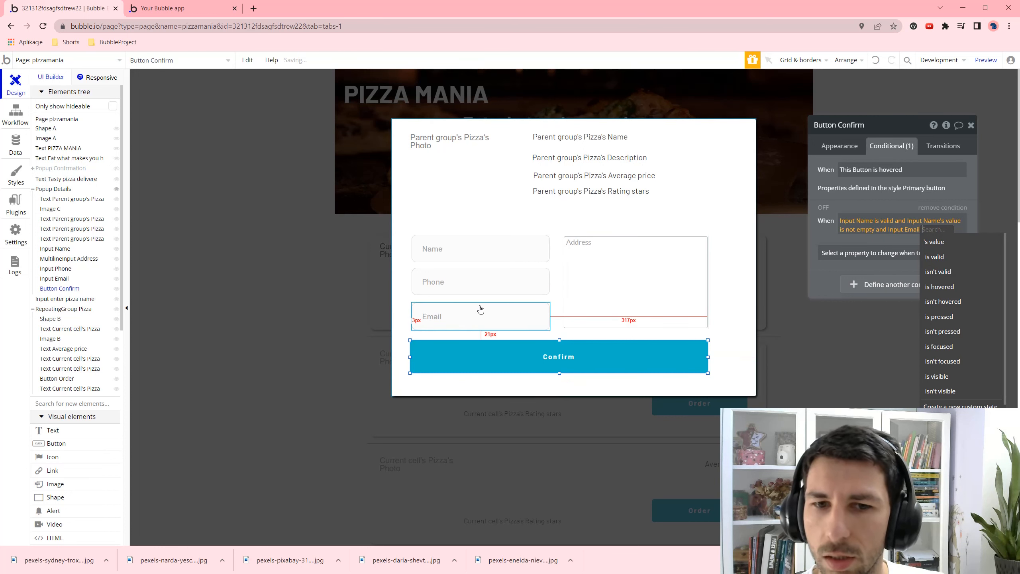
click(934, 257)
click(857, 240)
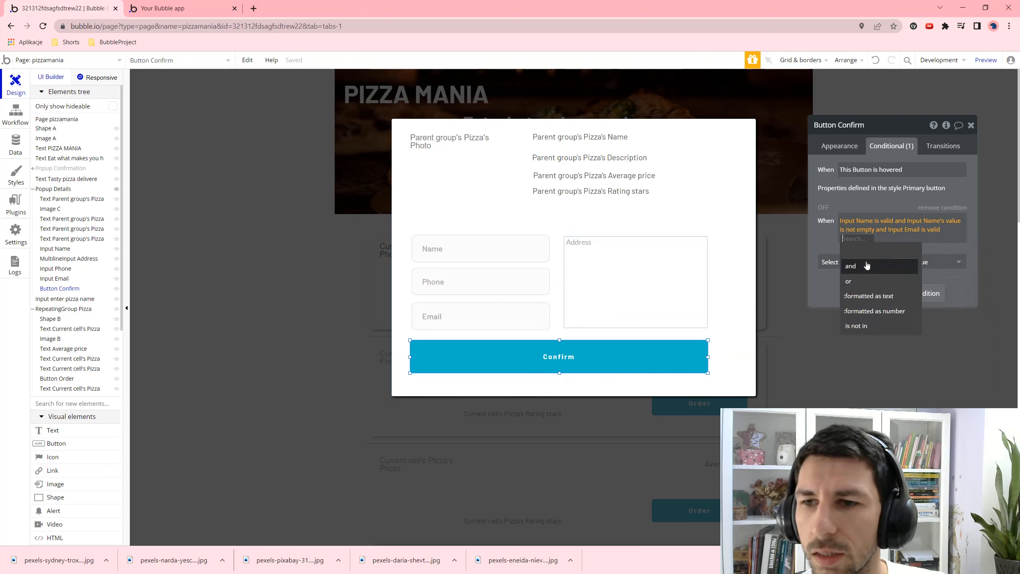
click(866, 265)
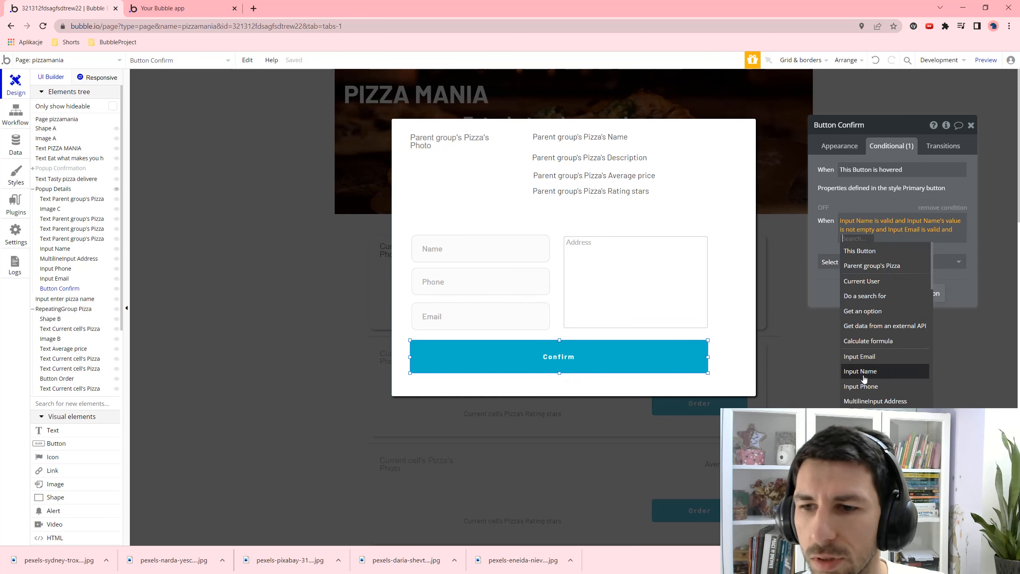
click(863, 356)
click(890, 261)
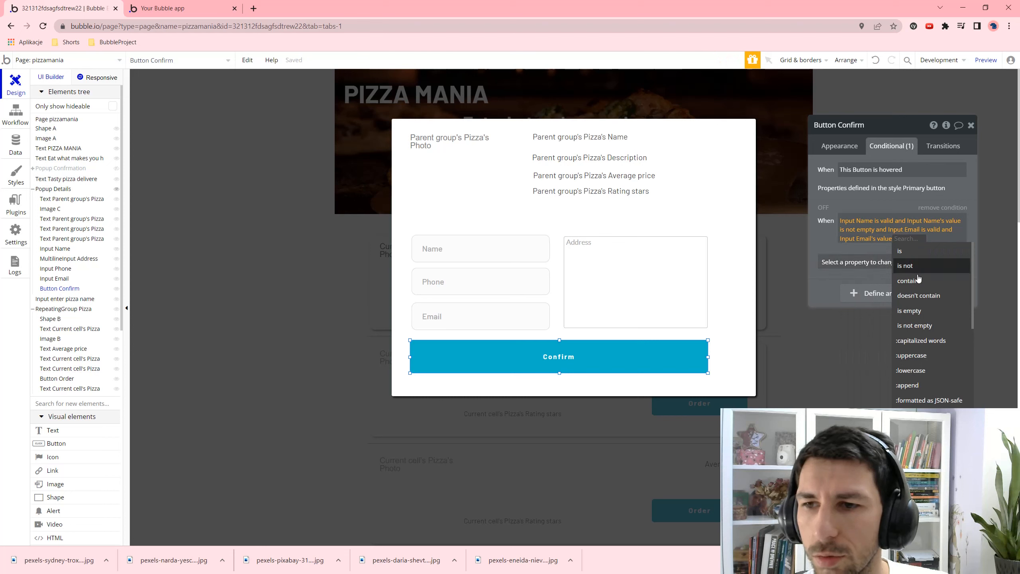
click(918, 325)
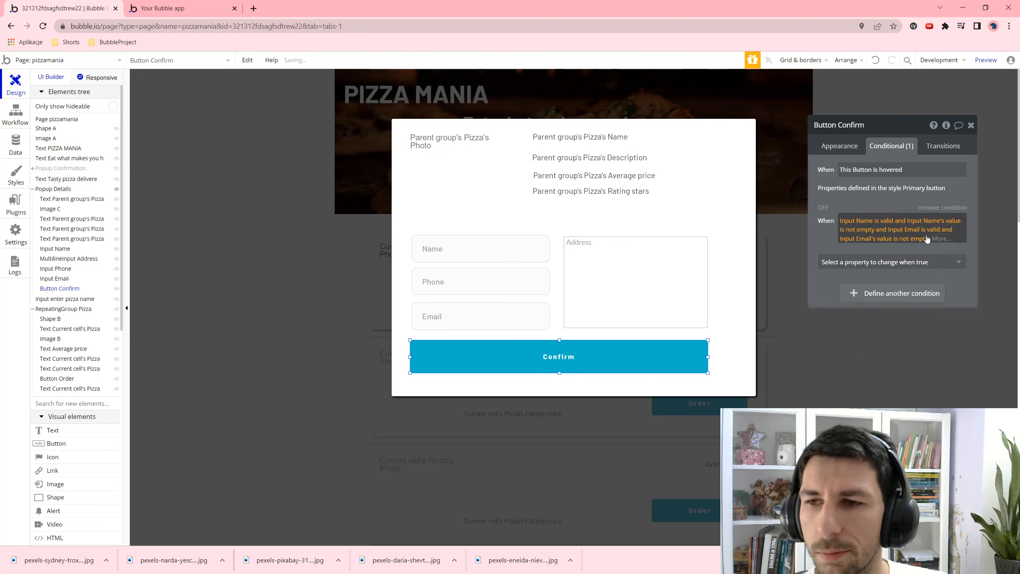
- Extend the condition with Input Phone is valid and its value is not empty
click(938, 239)
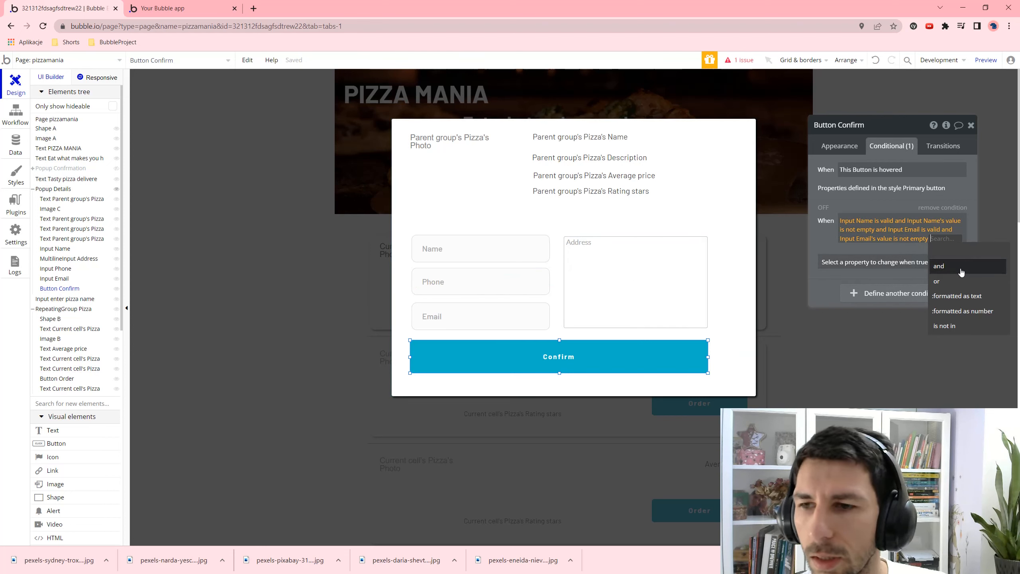
click(939, 266)
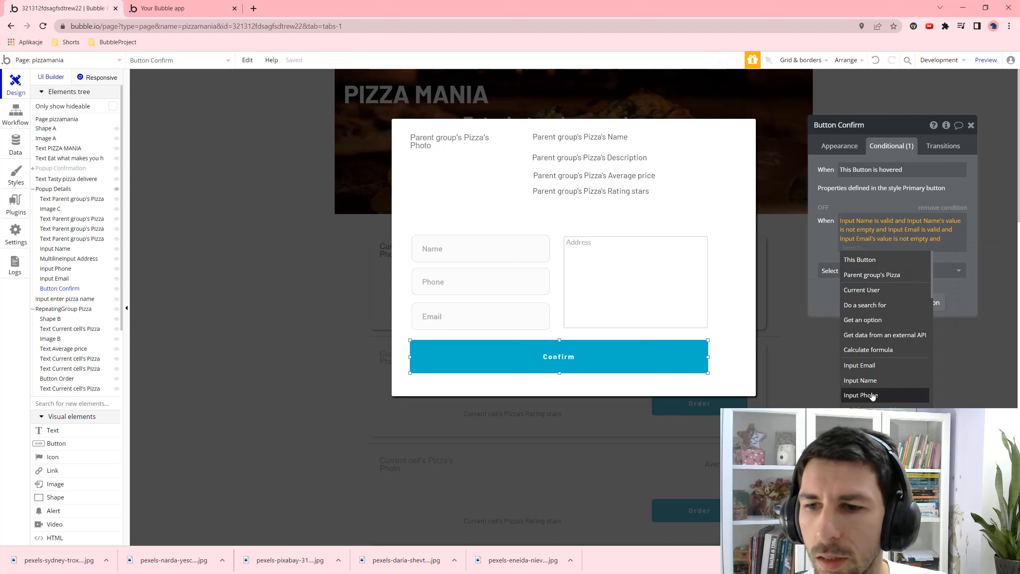
click(860, 395)
click(885, 267)
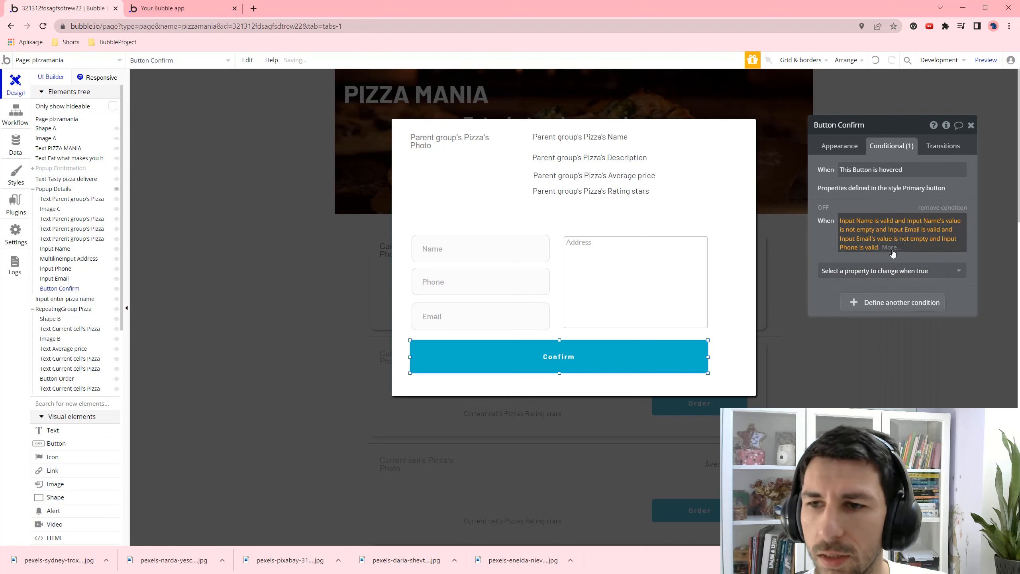
click(891, 248)
click(899, 276)
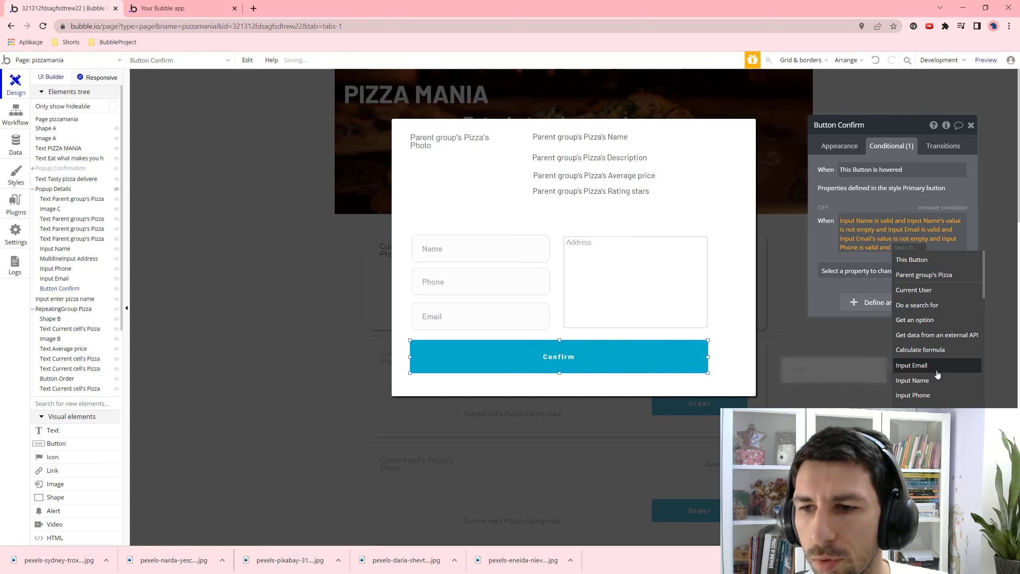
click(931, 396)
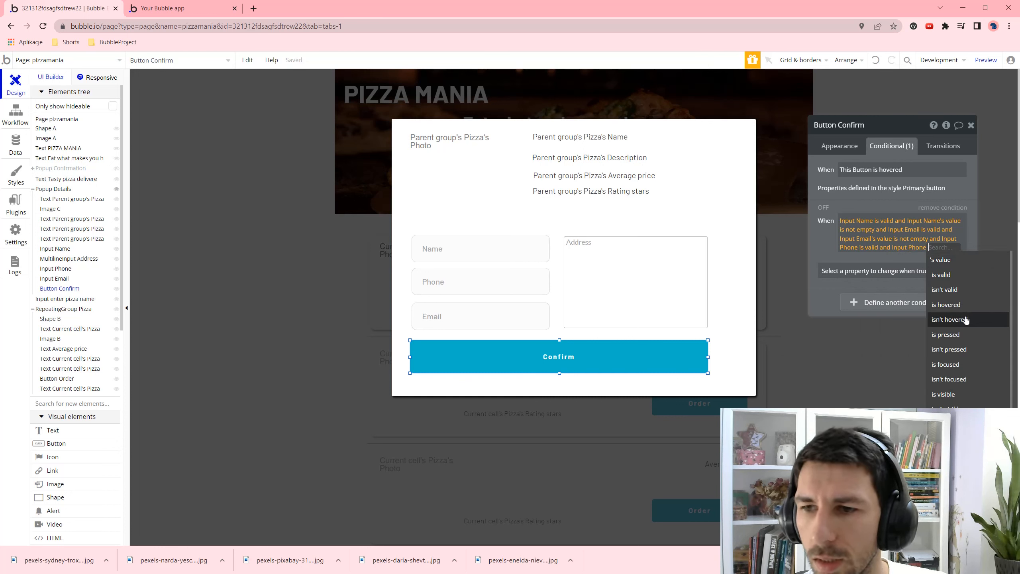
click(940, 259)
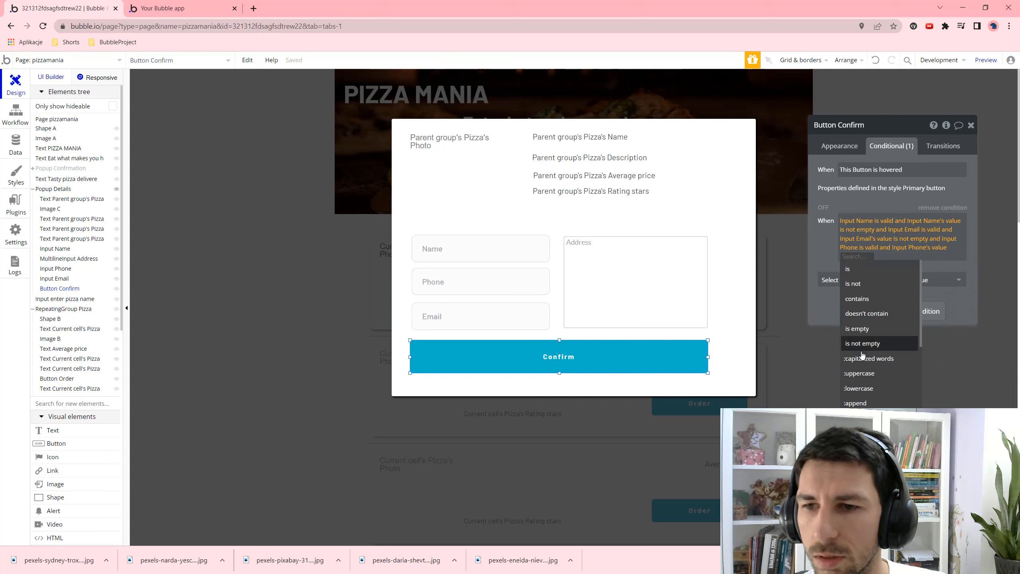
click(874, 343)
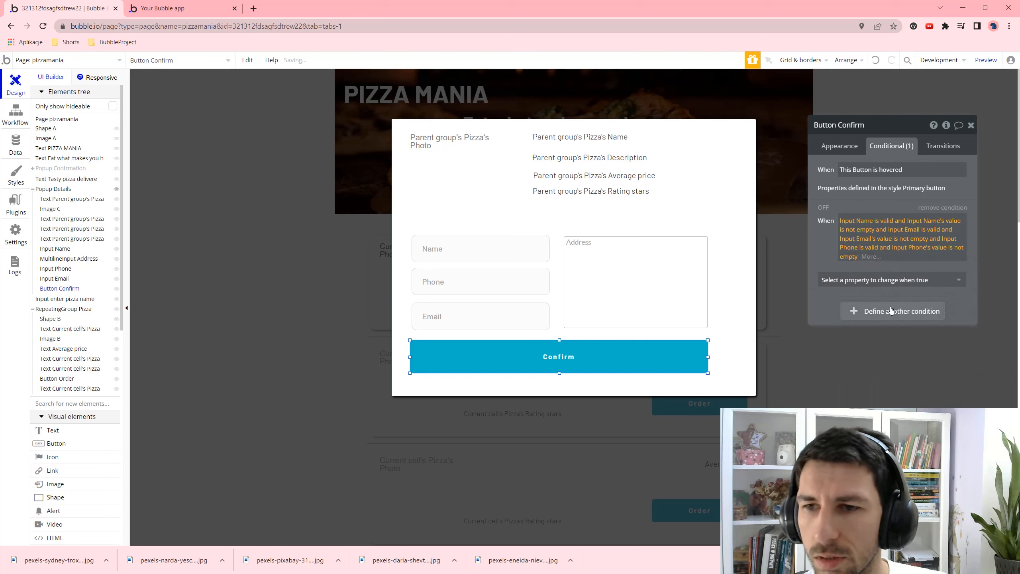
- Add Input Address is valid and not empty, and have the condition set 'This element isn't clickable'
click(874, 257)
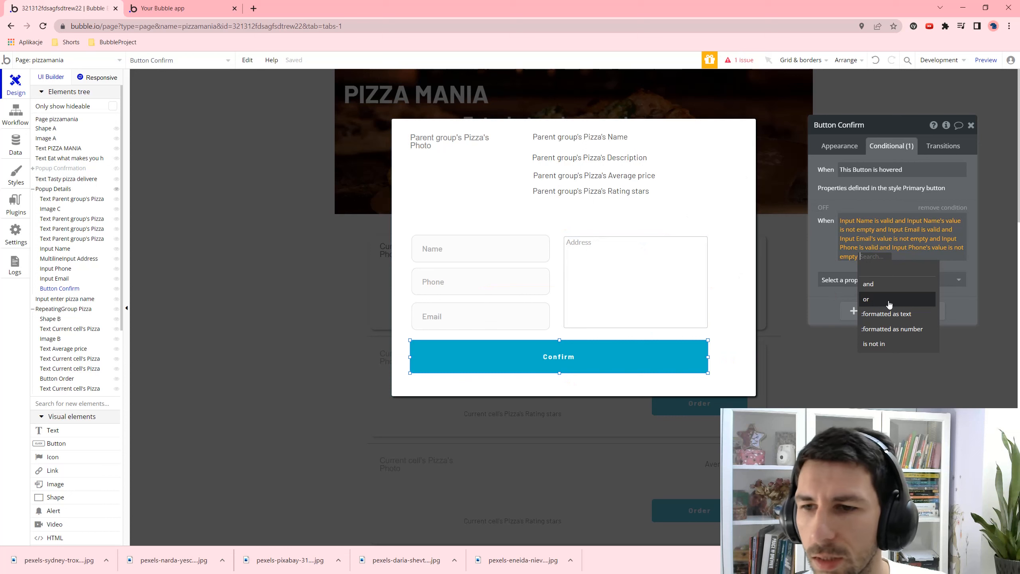
click(869, 283)
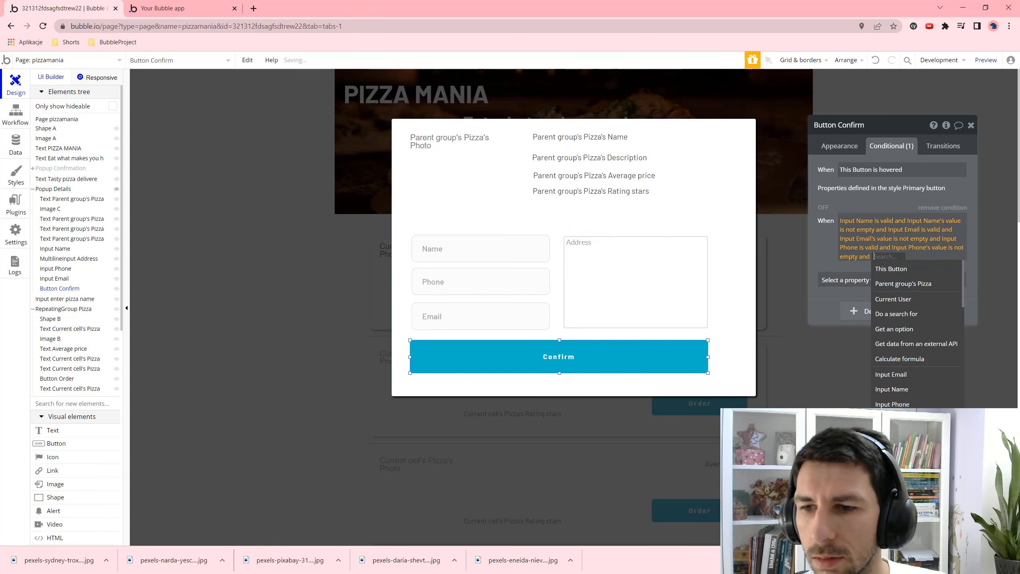
click(896, 419)
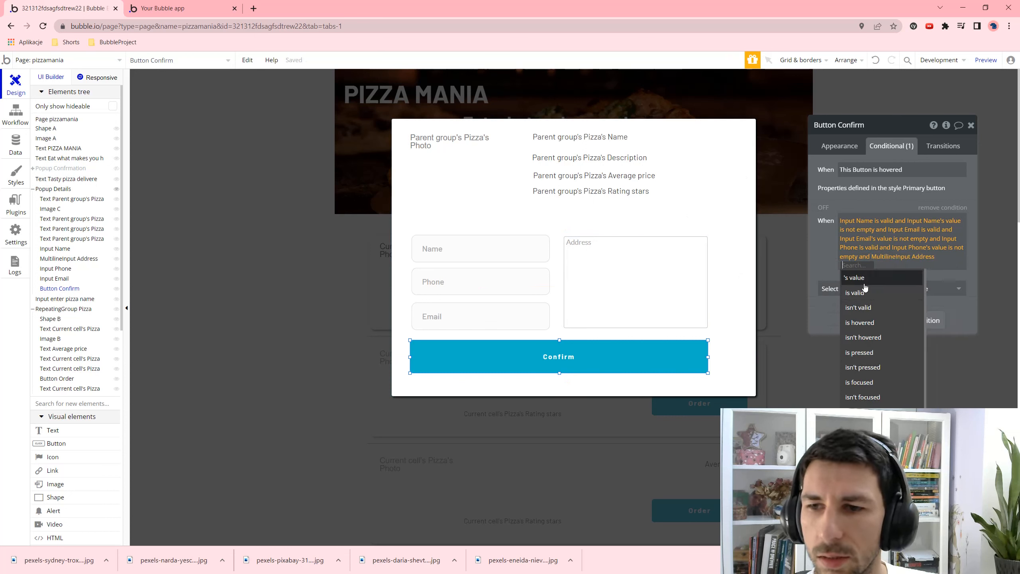
click(860, 293)
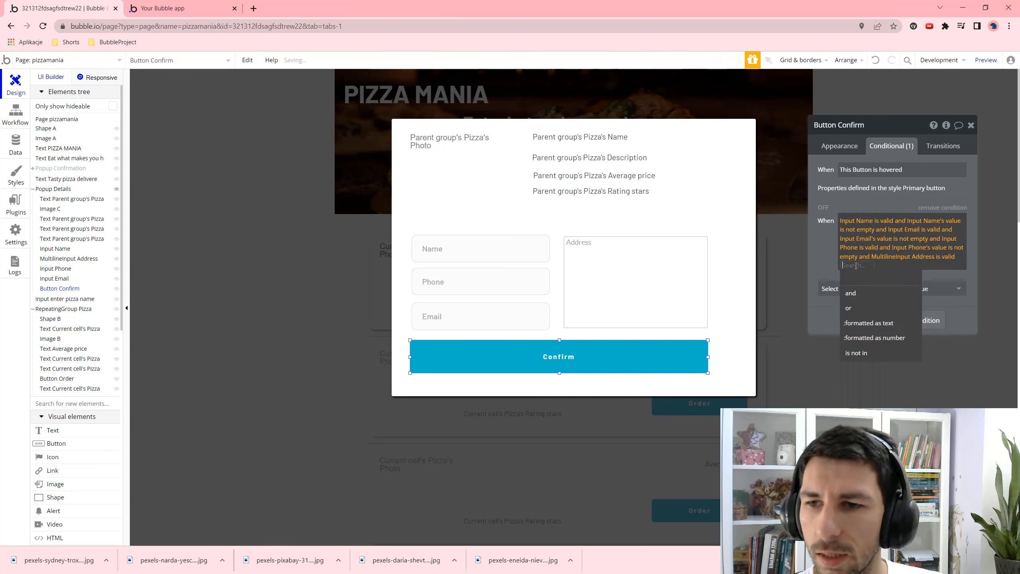
click(851, 293)
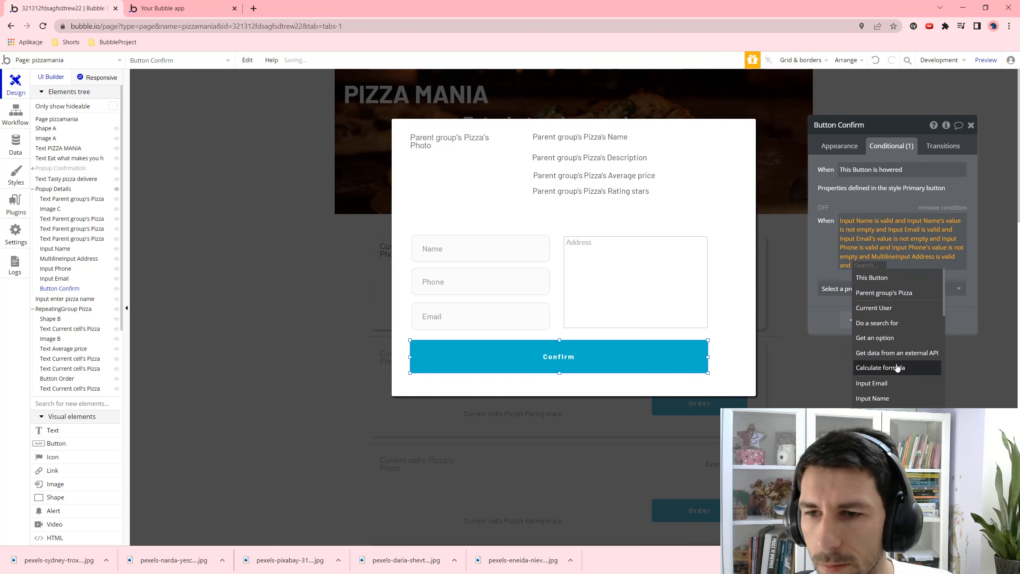
click(883, 419)
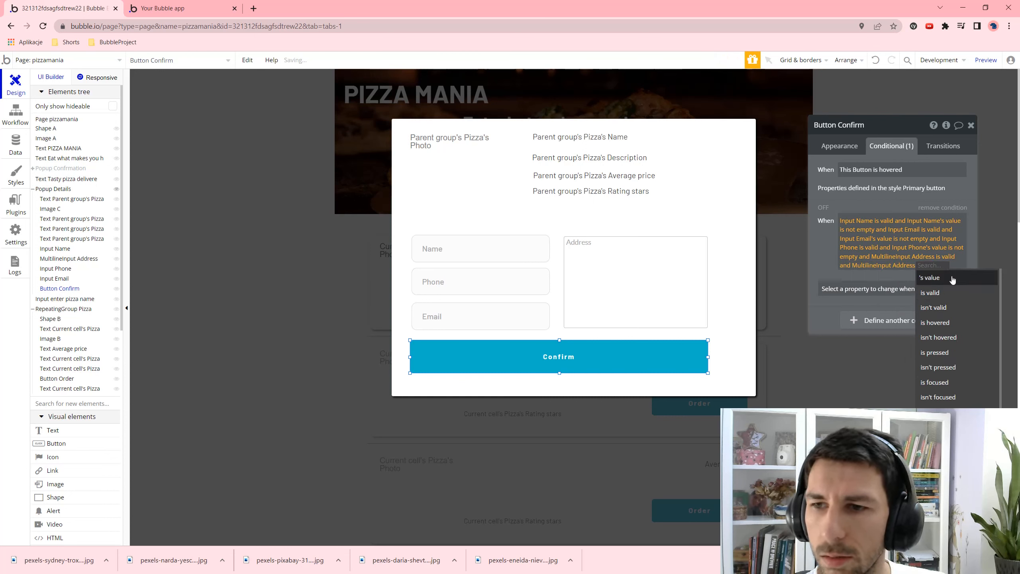
click(952, 280)
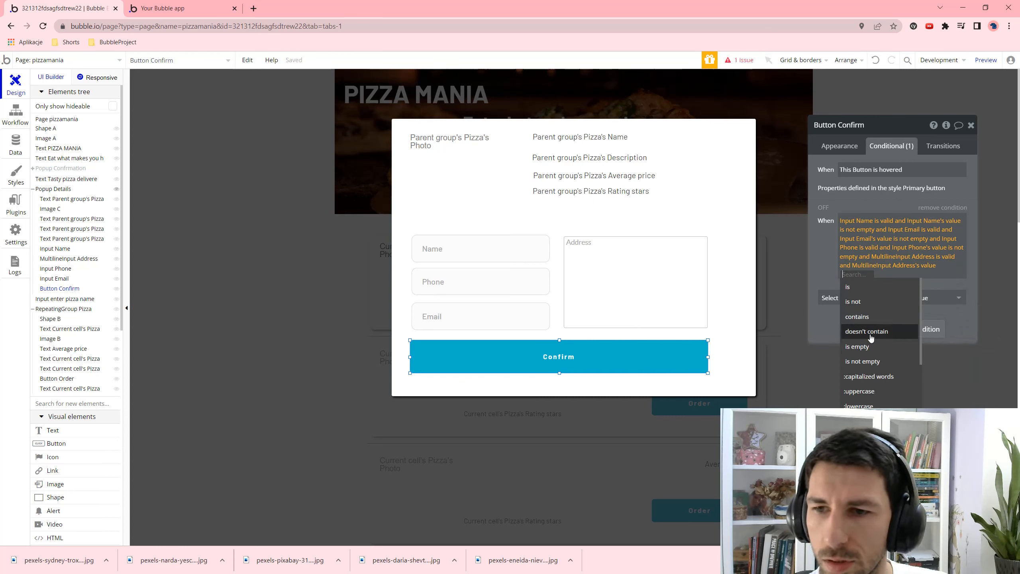
click(862, 361)
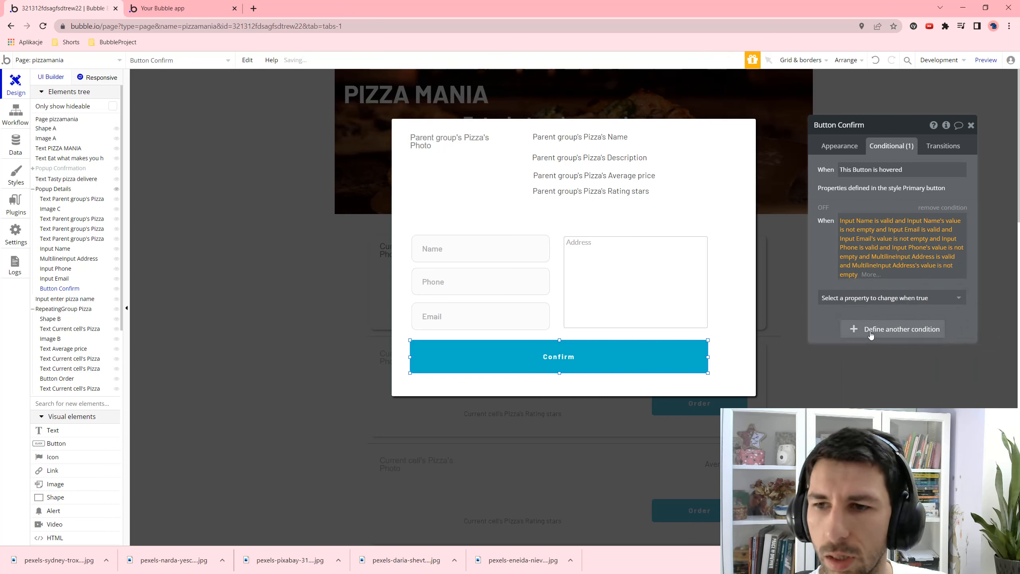
click(839, 298)
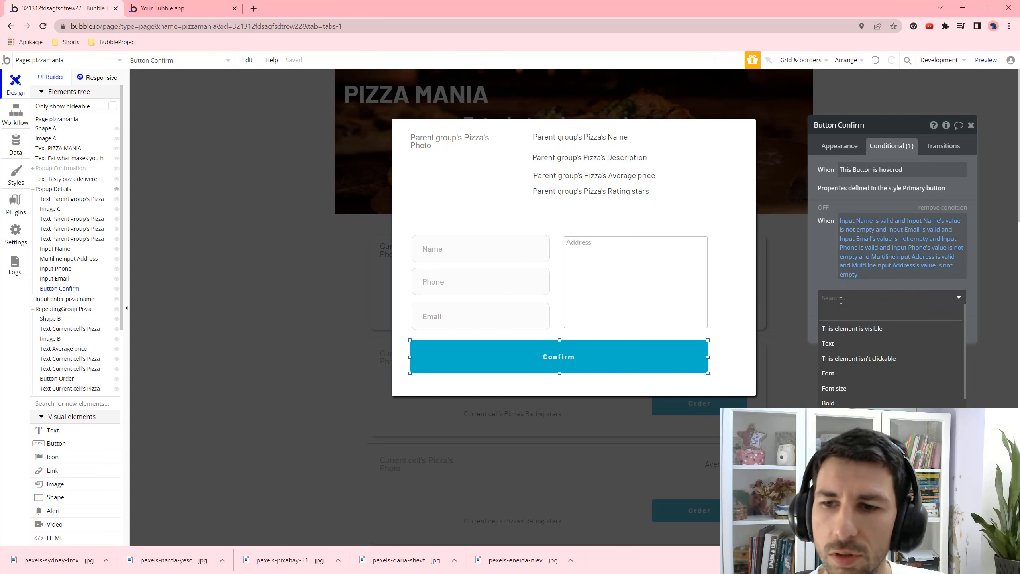
click(859, 360)
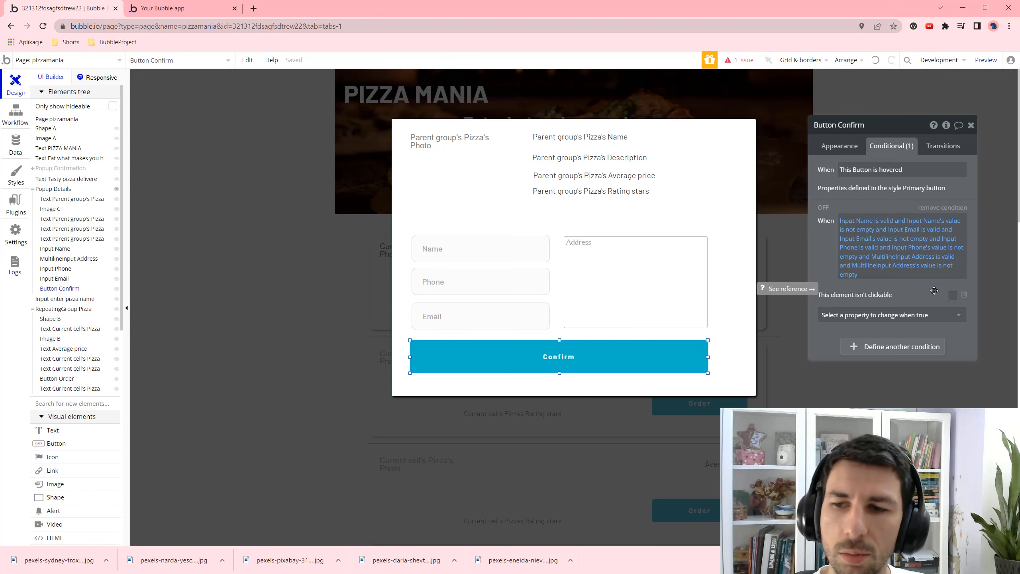
- Preview the app, search 'm' and open the PRIMAVERA order form
click(986, 60)
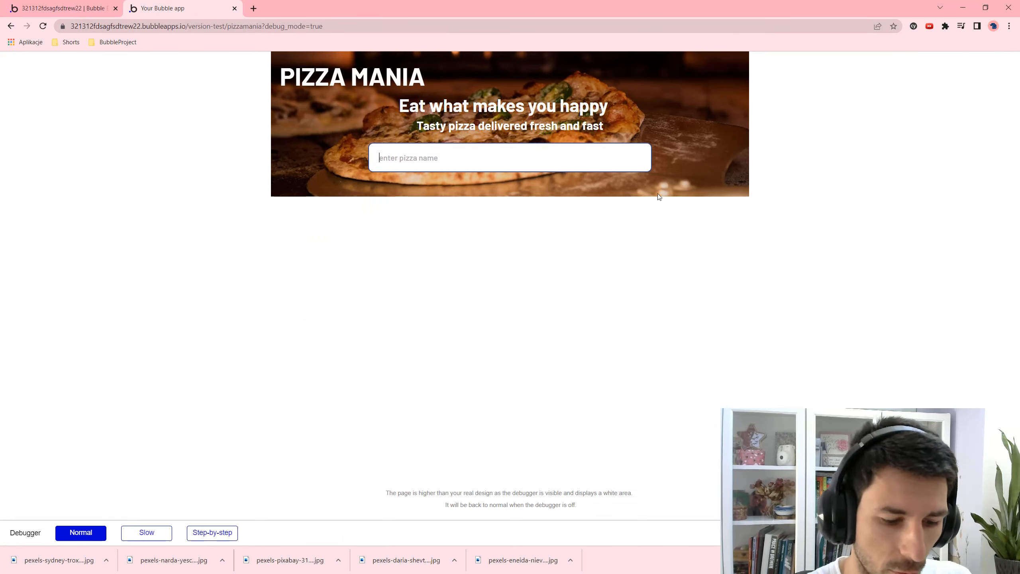
text(m)
click(616, 398)
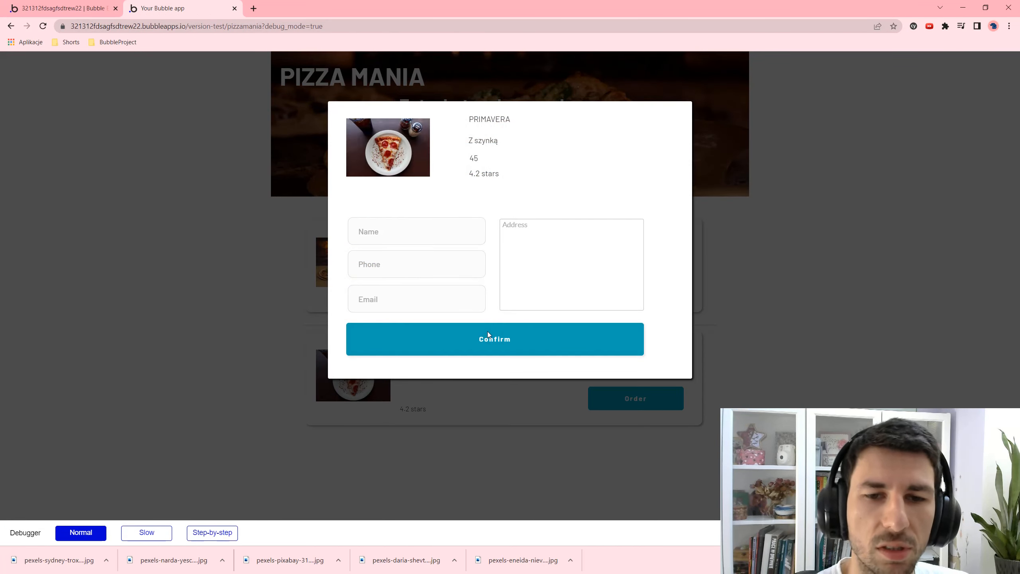
- Enter a name, address, phone number and the start of an email, then try submitting
click(389, 221)
text(aa)
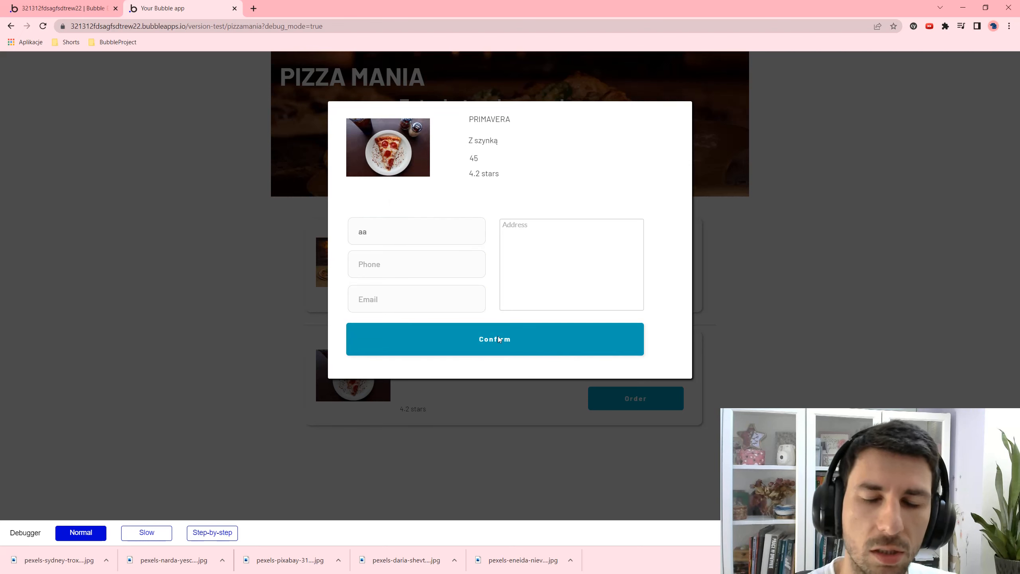
click(555, 240)
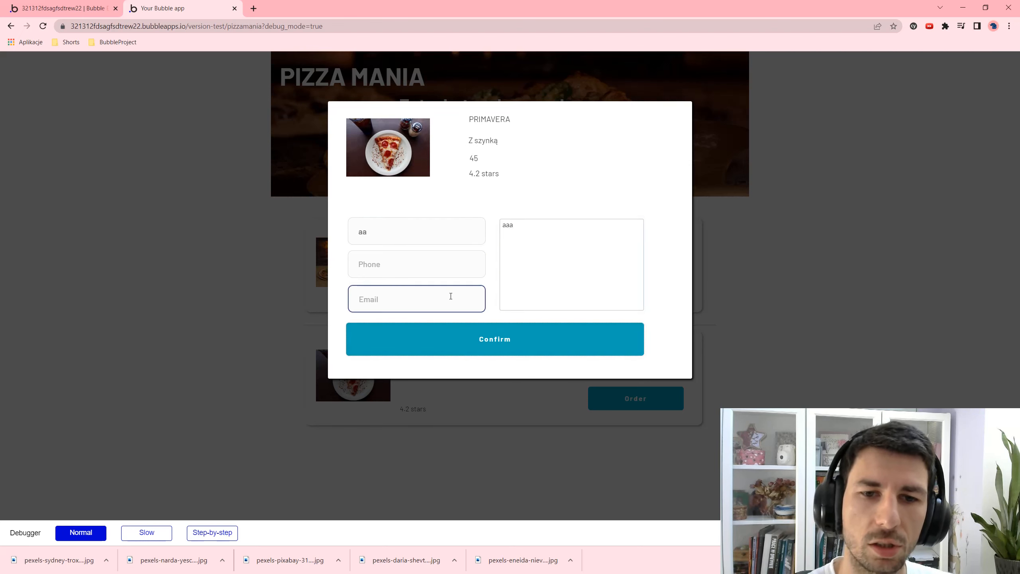
click(422, 273)
text(111) 111-1111)
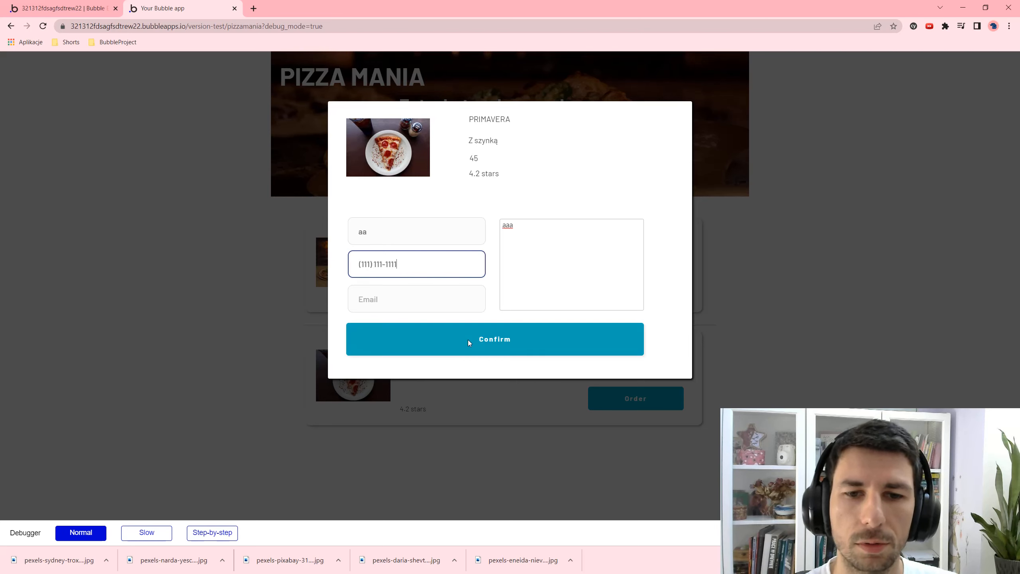
key(Tab)
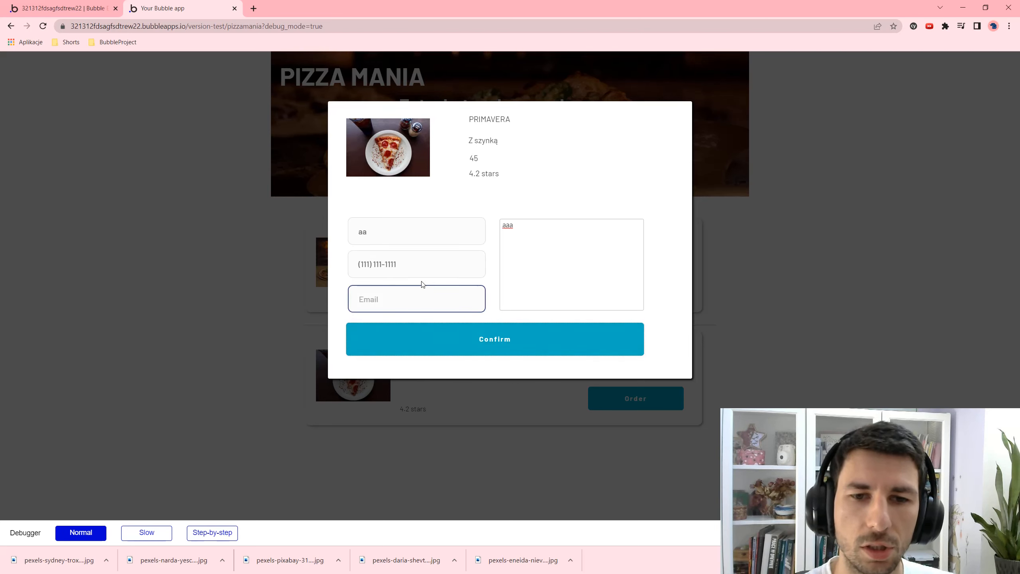
click(424, 268)
key(Tab)
click(371, 222)
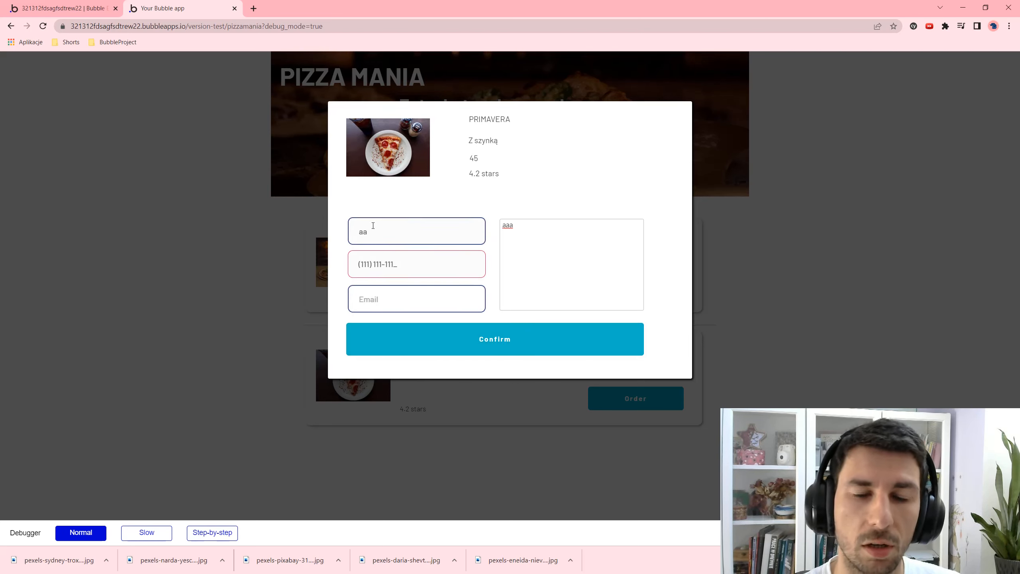
click(412, 292)
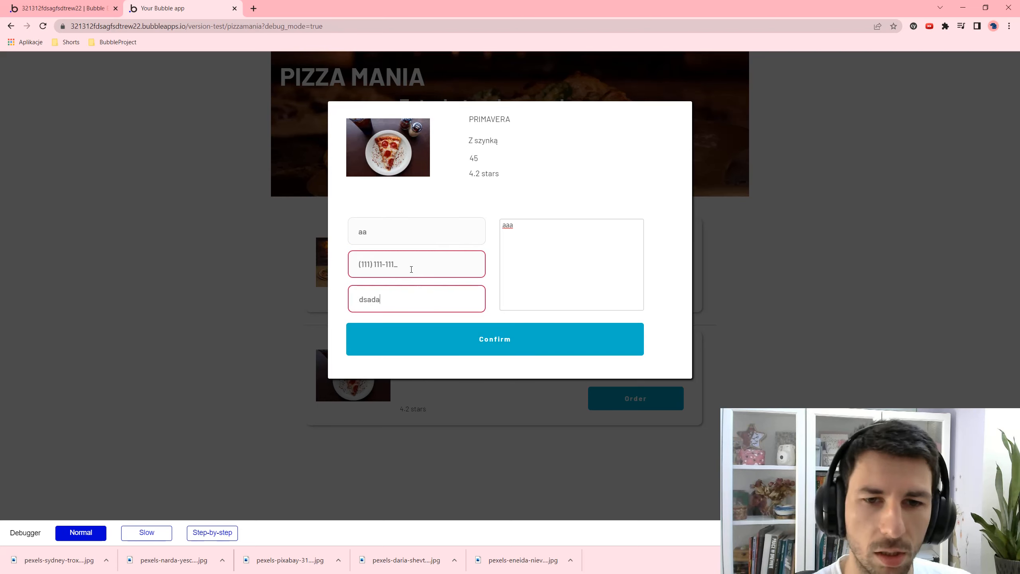
click(467, 330)
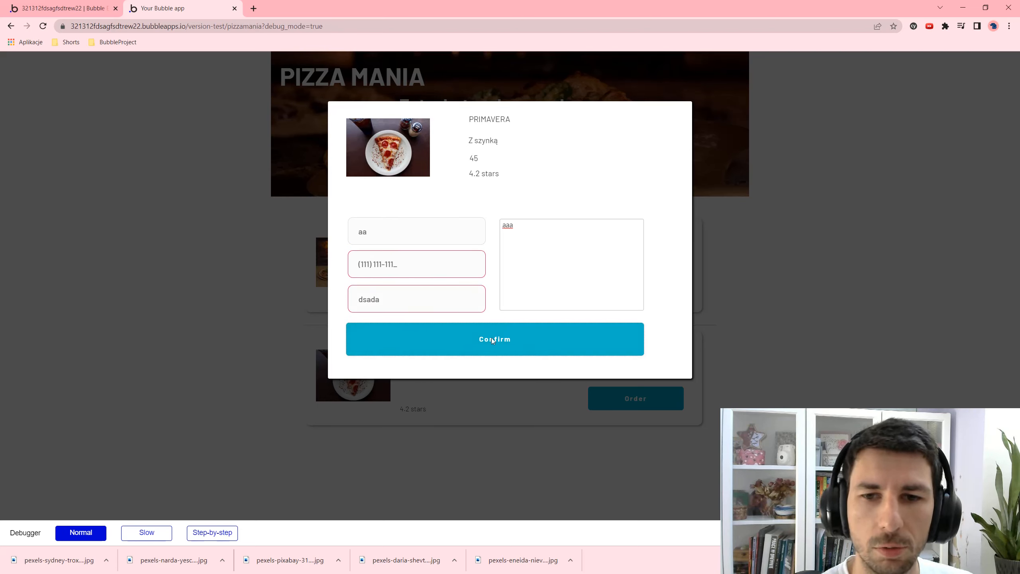
- Complete the email address, add the missing phone digit, and confirm the order
click(417, 297)
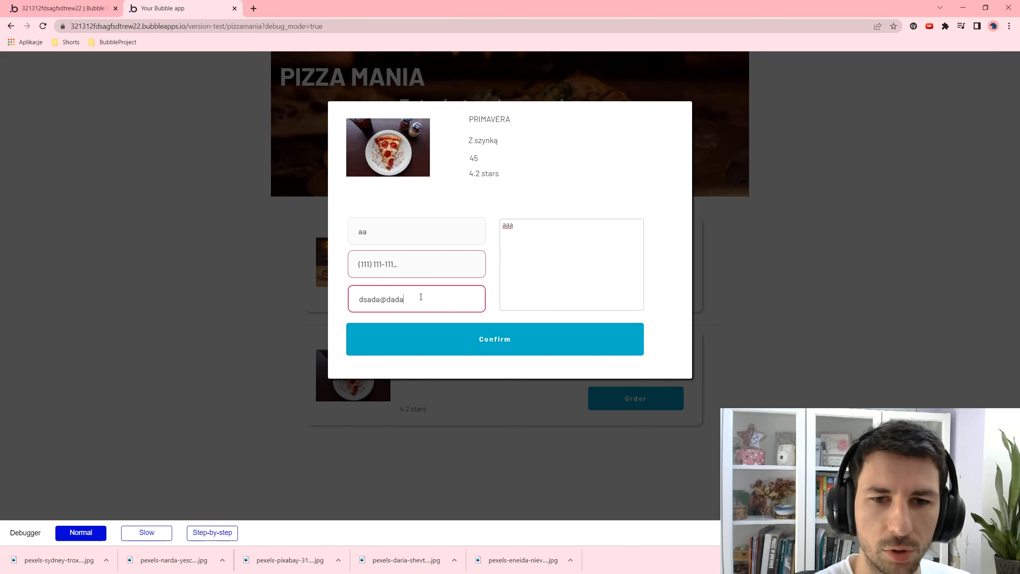
text(@dada.com)
key(Tab)
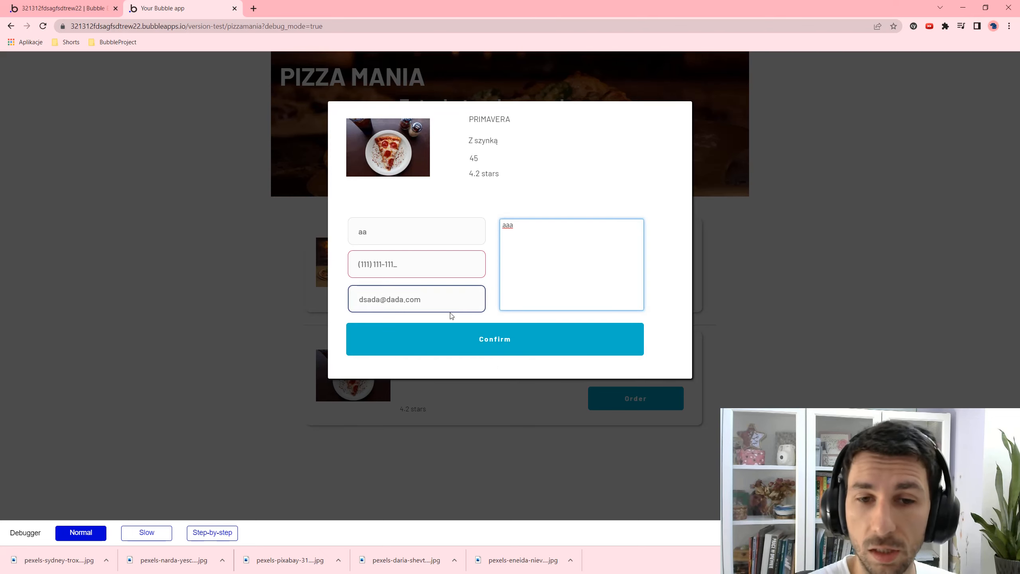
click(424, 349)
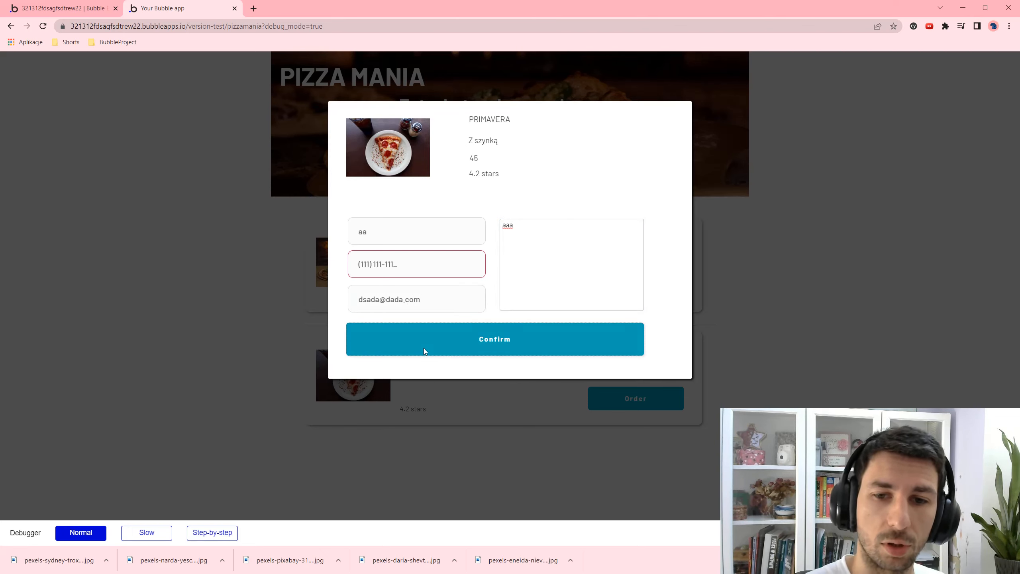
click(413, 262)
text(1)
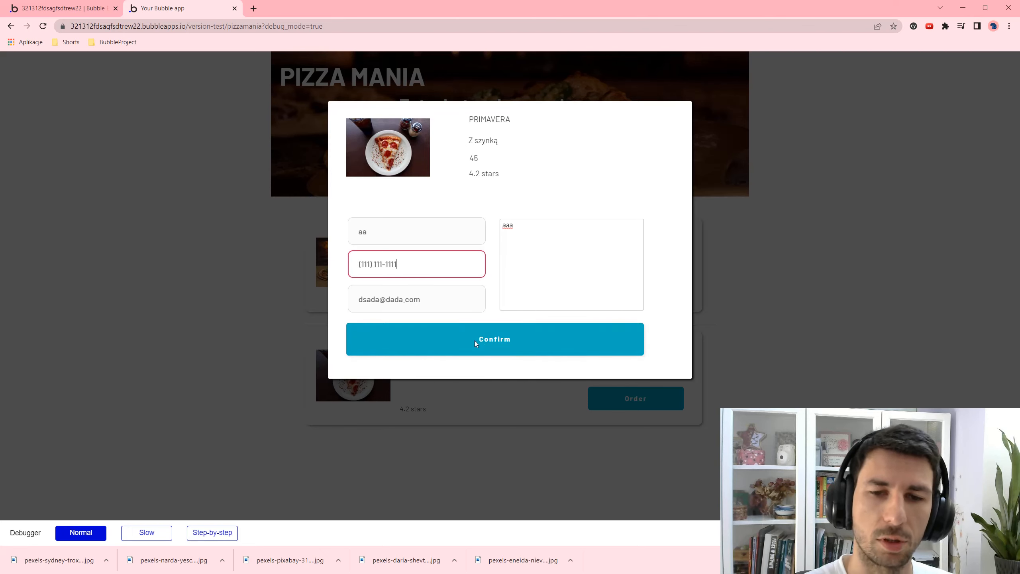
key(Tab)
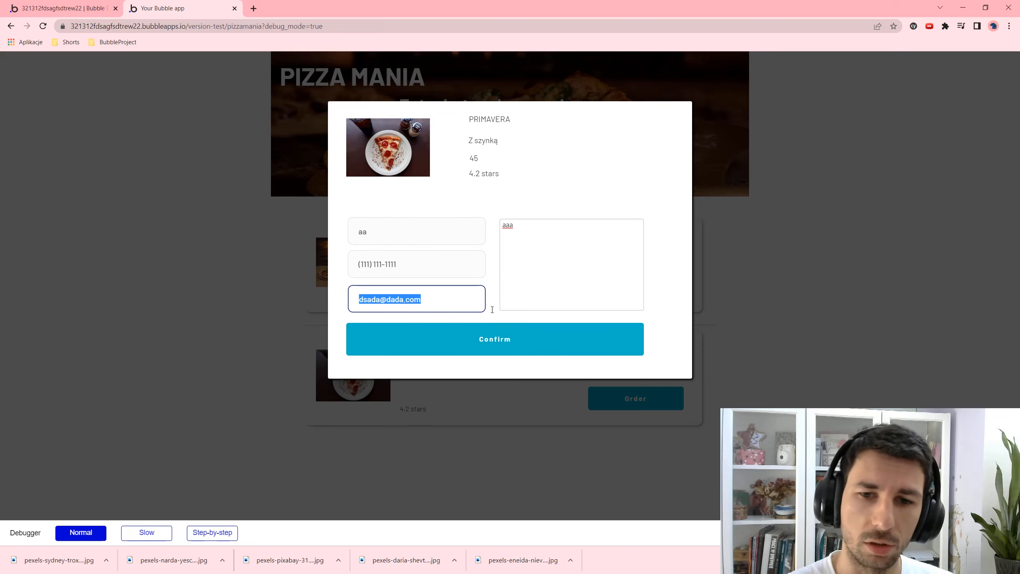
click(505, 326)
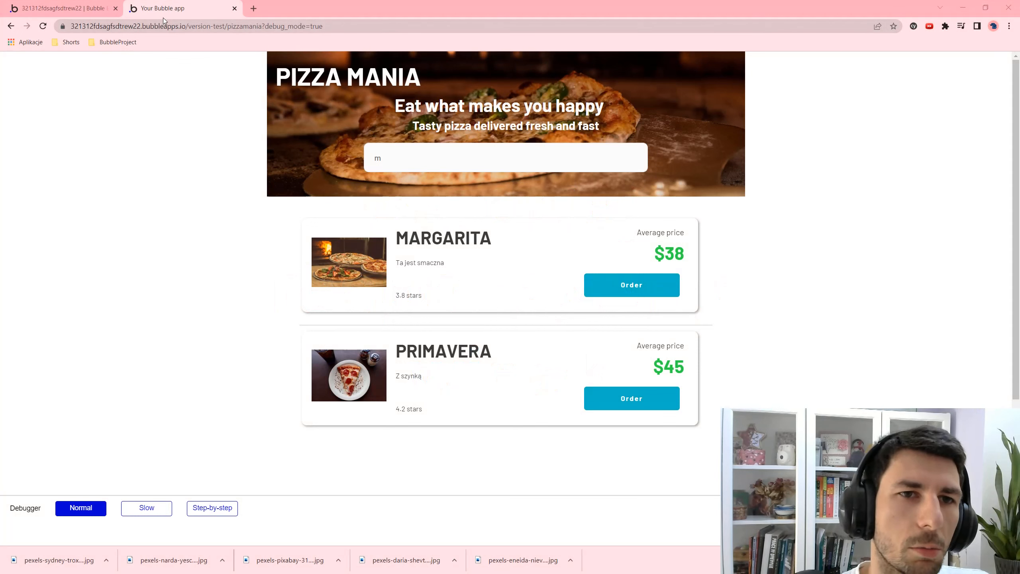
- Test the preview in its own resized window, close it, and show the editor's Responsive view
drag(163, 20, 271, 51)
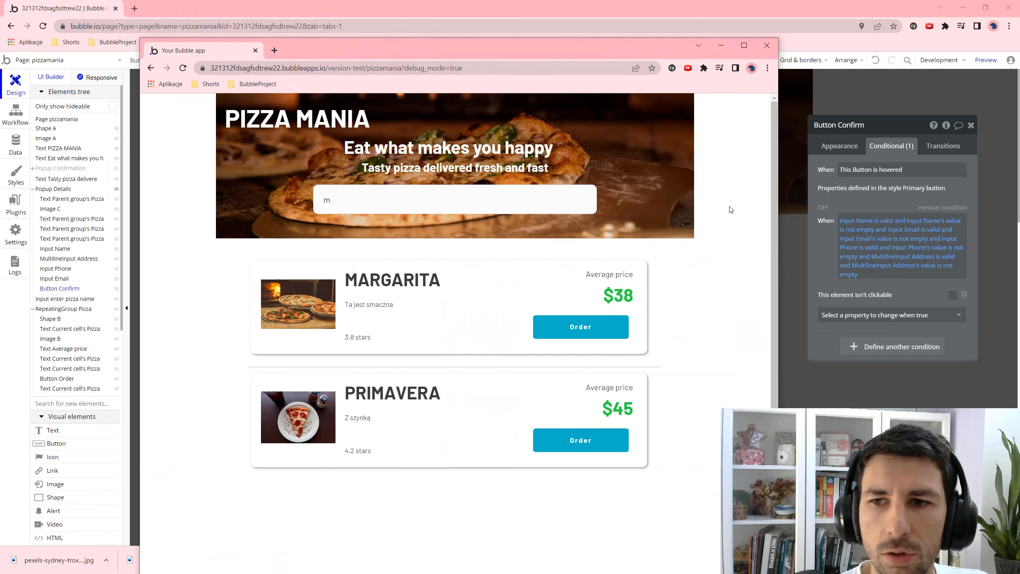
drag(779, 190, 378, 194)
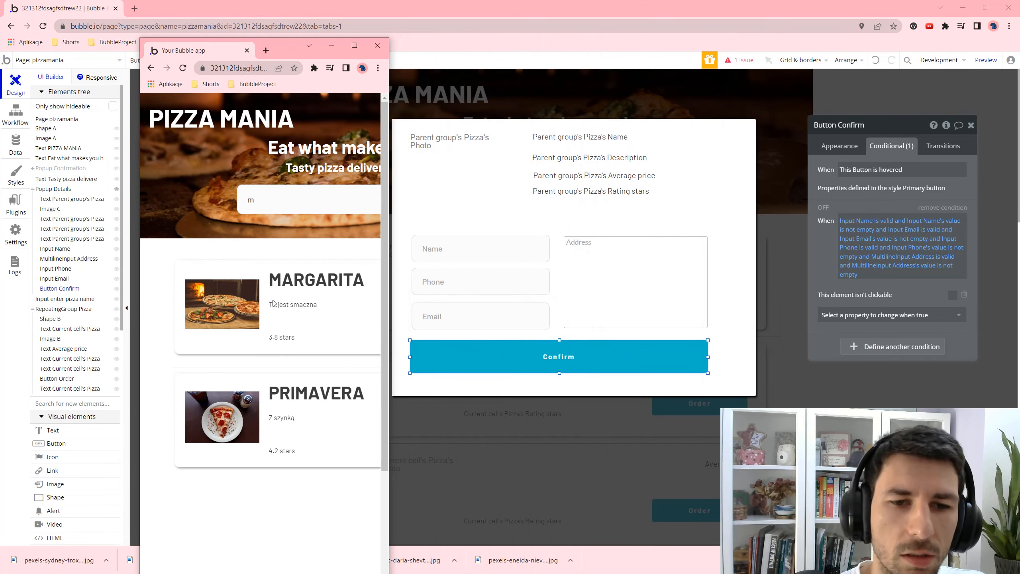
scroll(256, 440, down, 4)
scroll(291, 256, up, 4)
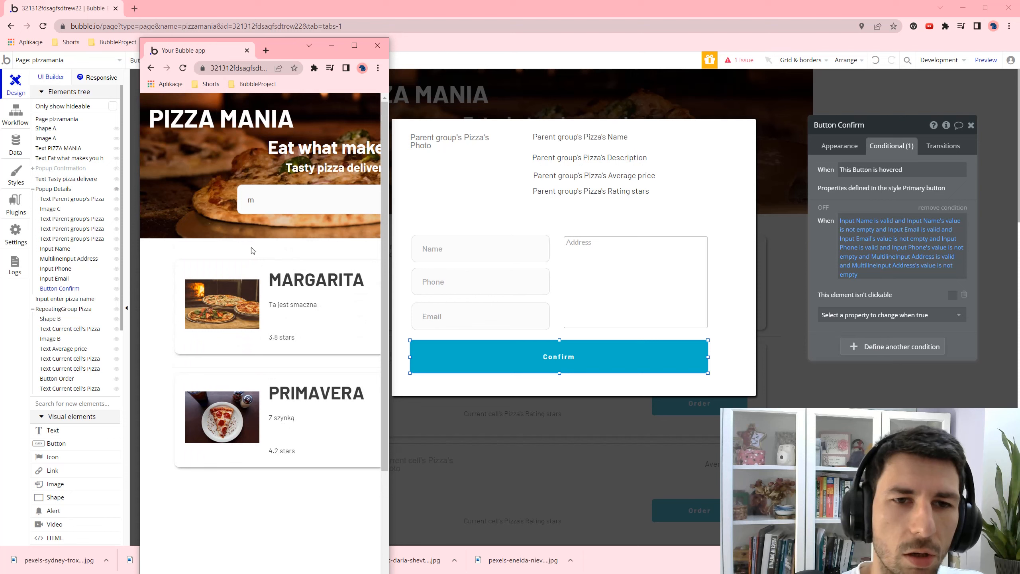
triple_click(279, 156)
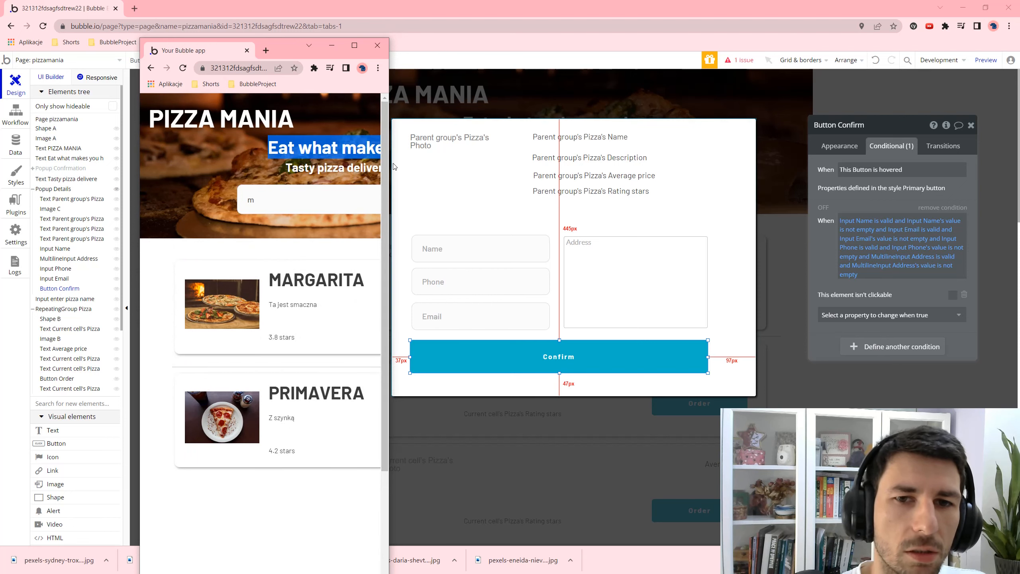
drag(389, 174, 631, 175)
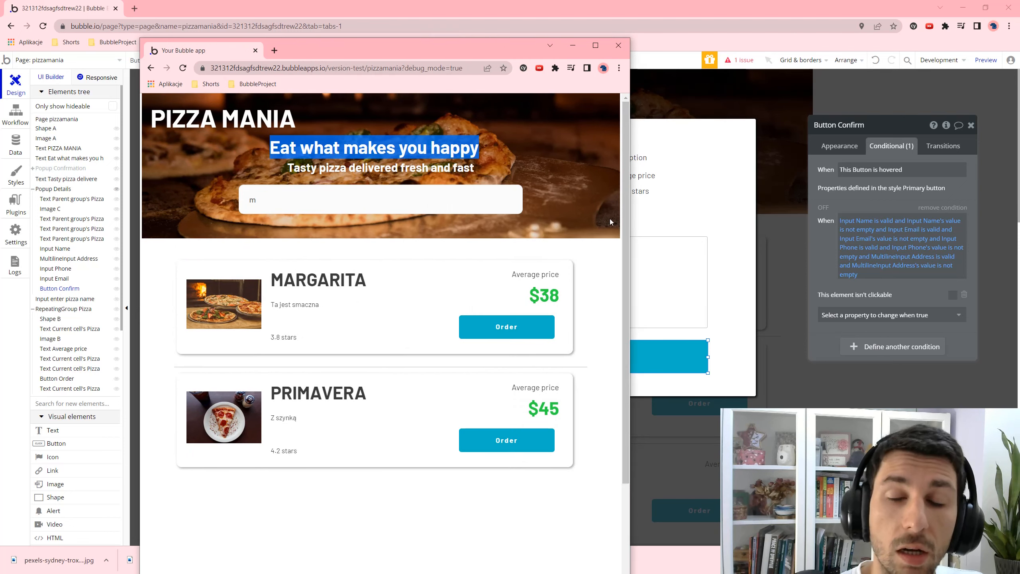
click(619, 45)
click(115, 80)
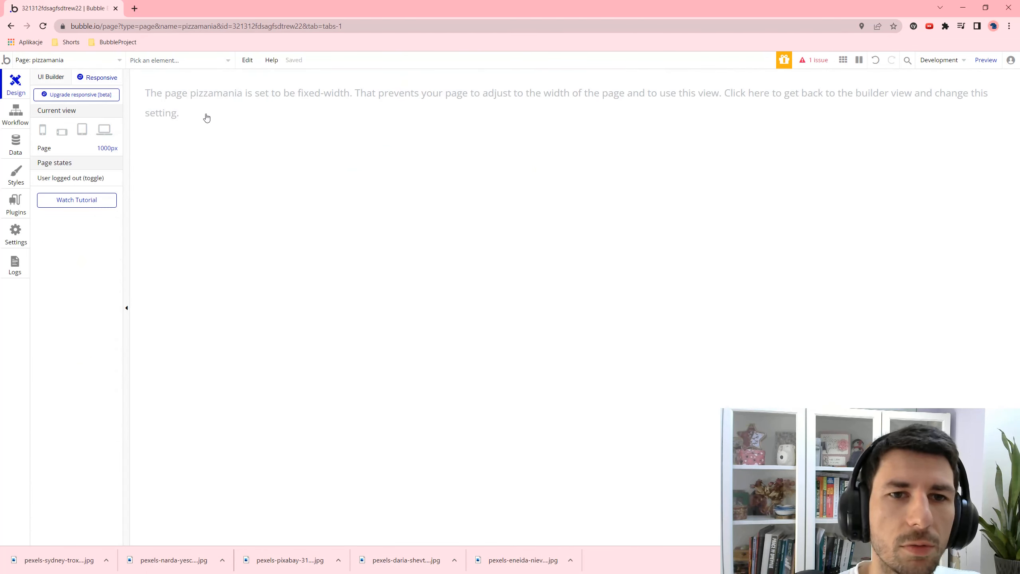
- Close the order details popup on the canvas and return to the design view
click(268, 122)
click(274, 266)
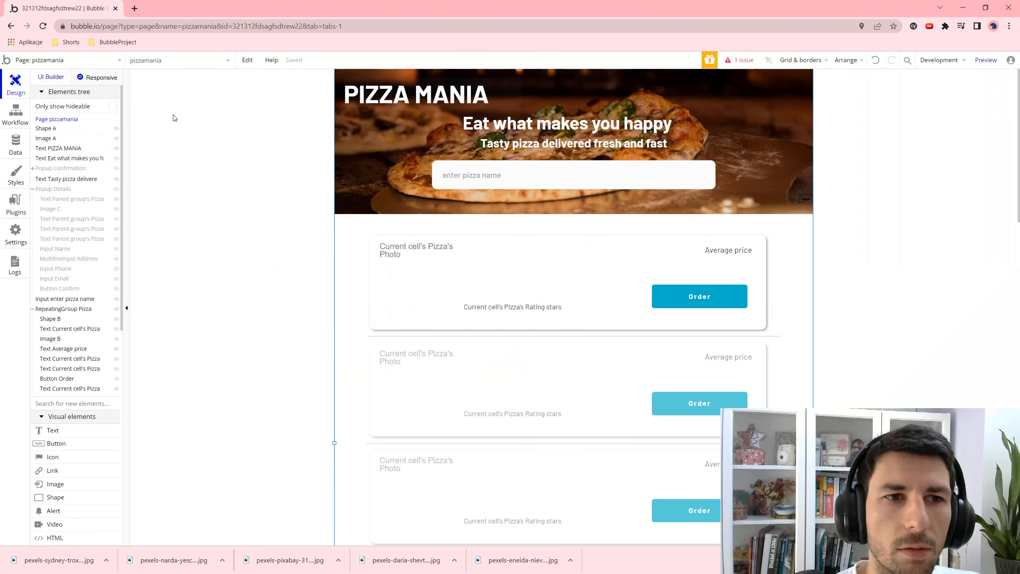
click(109, 82)
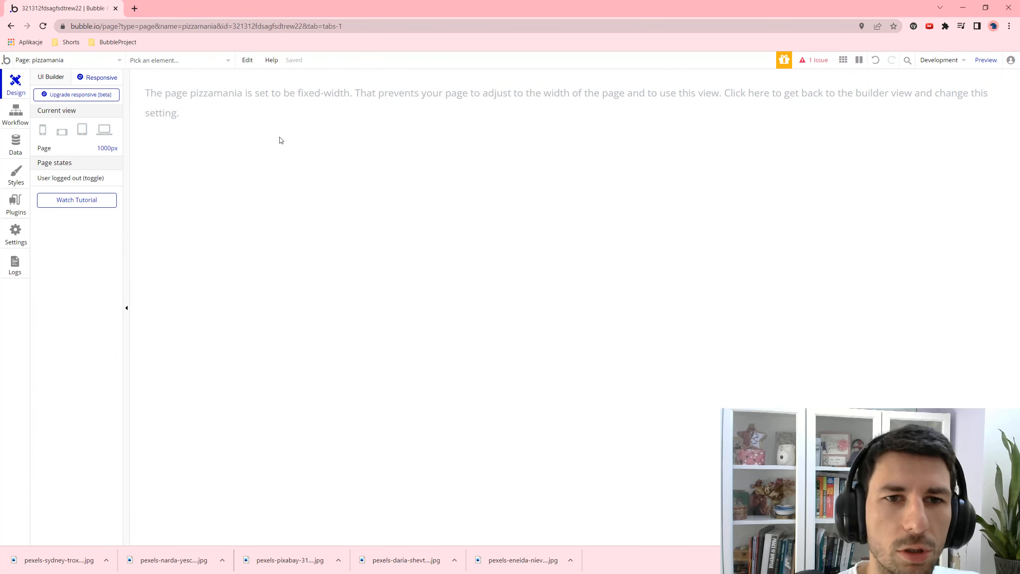
click(427, 107)
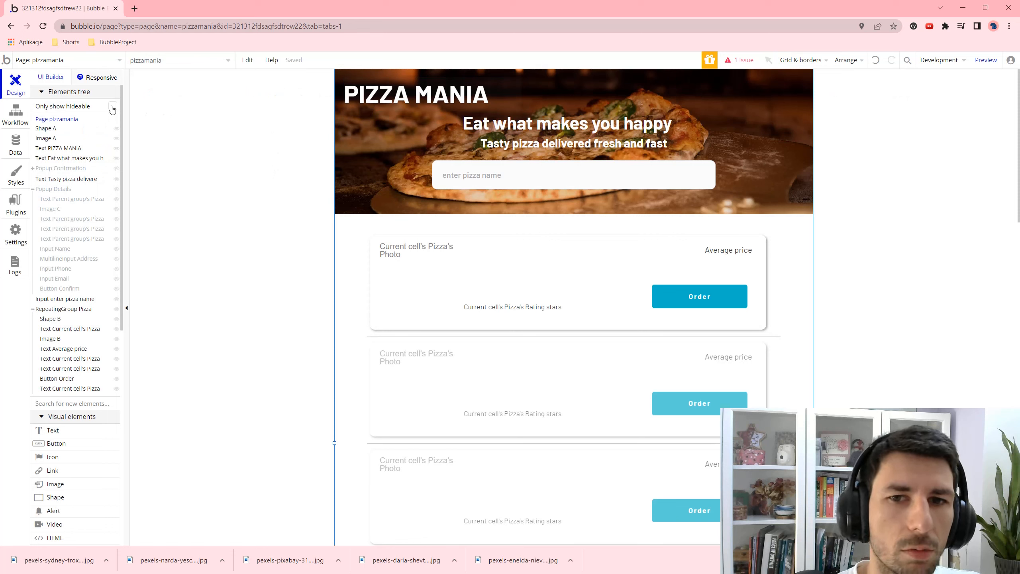
- Uncheck 'Make this element fixed-width' in the page's Appearance settings and view it responsively
double_click(353, 250)
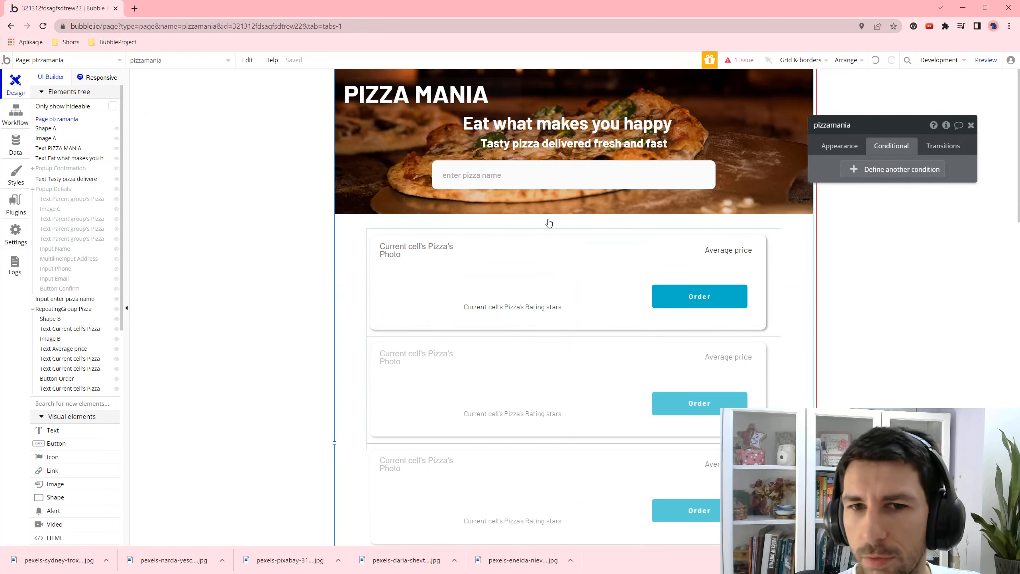
click(854, 149)
scroll(912, 297, down, 3)
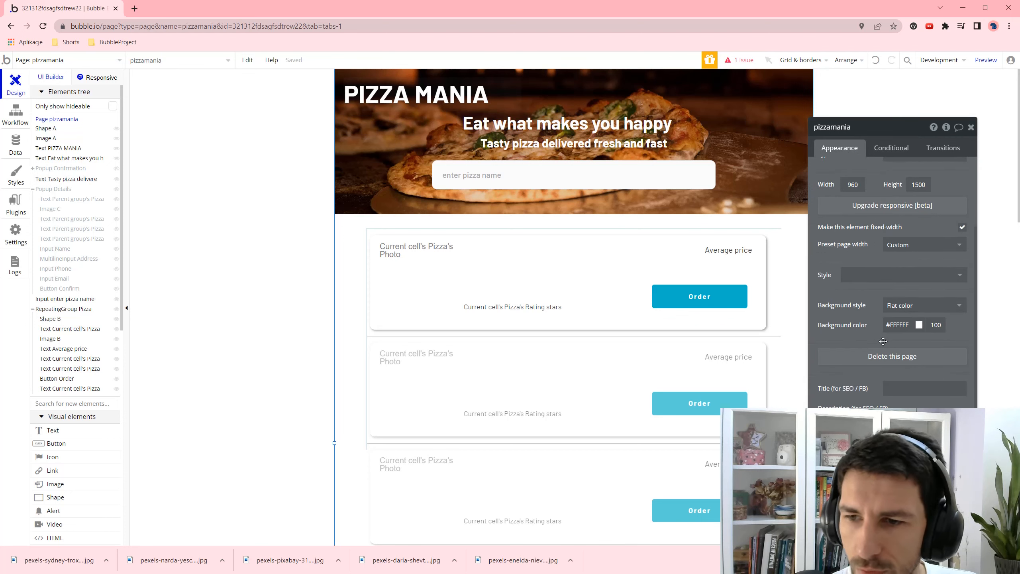
scroll(868, 277, up, 3)
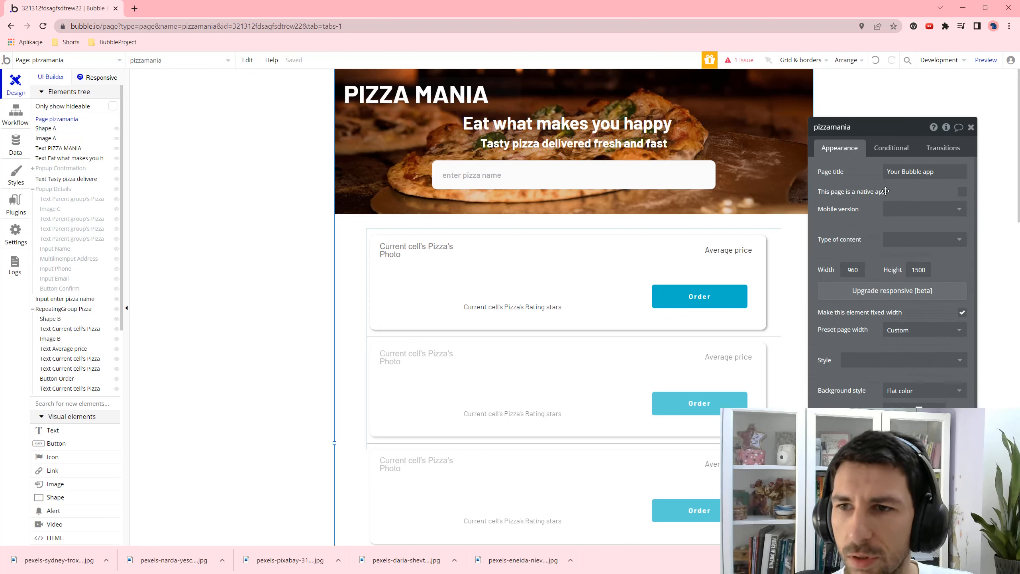
scroll(875, 322, down, 2)
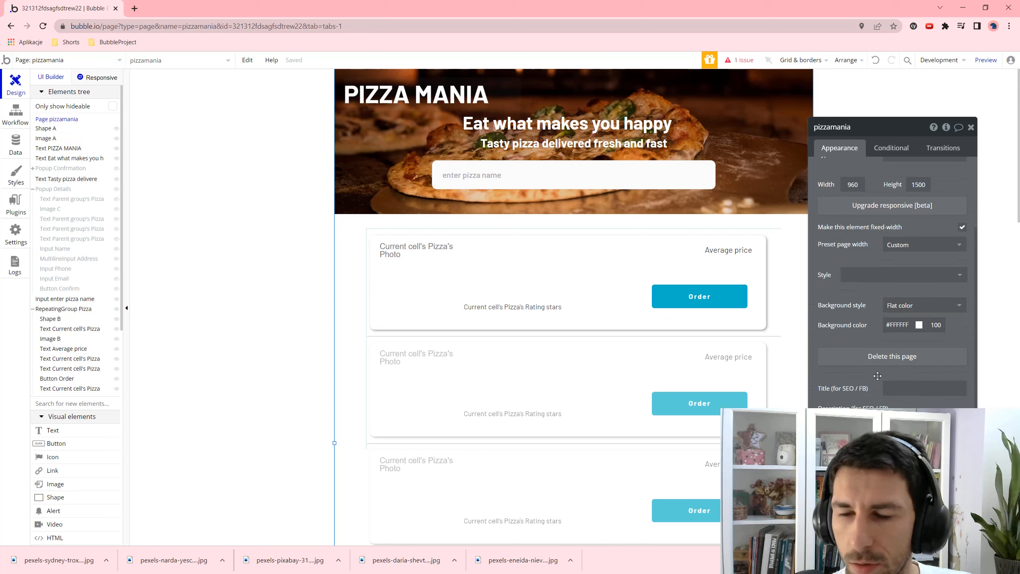
scroll(863, 169, up, 2)
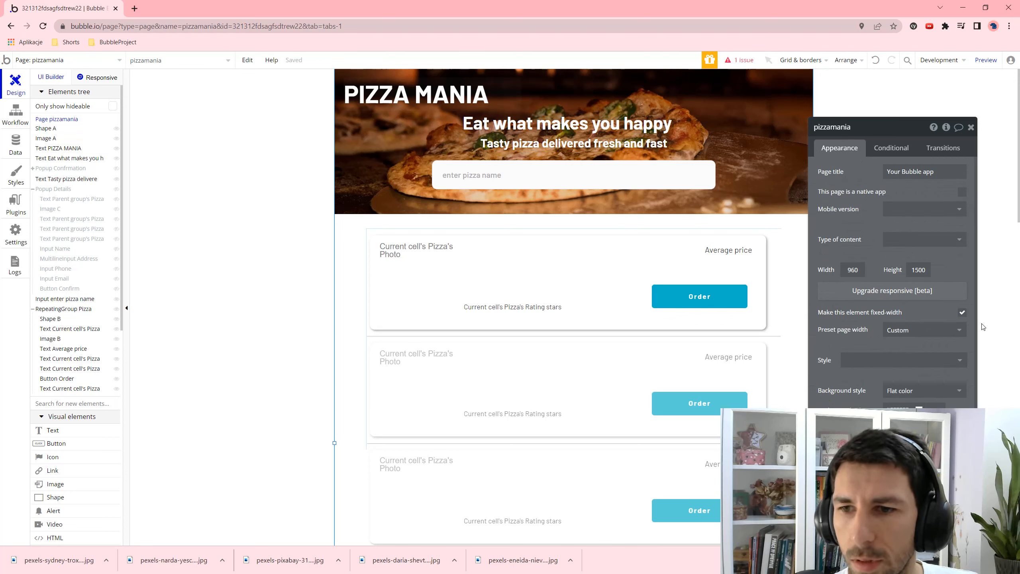
click(960, 313)
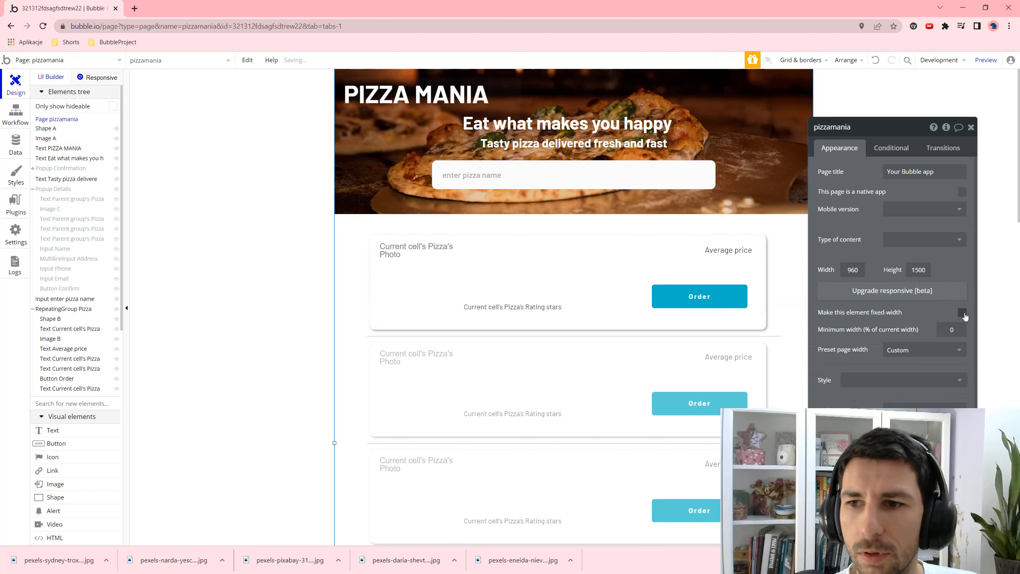
click(111, 79)
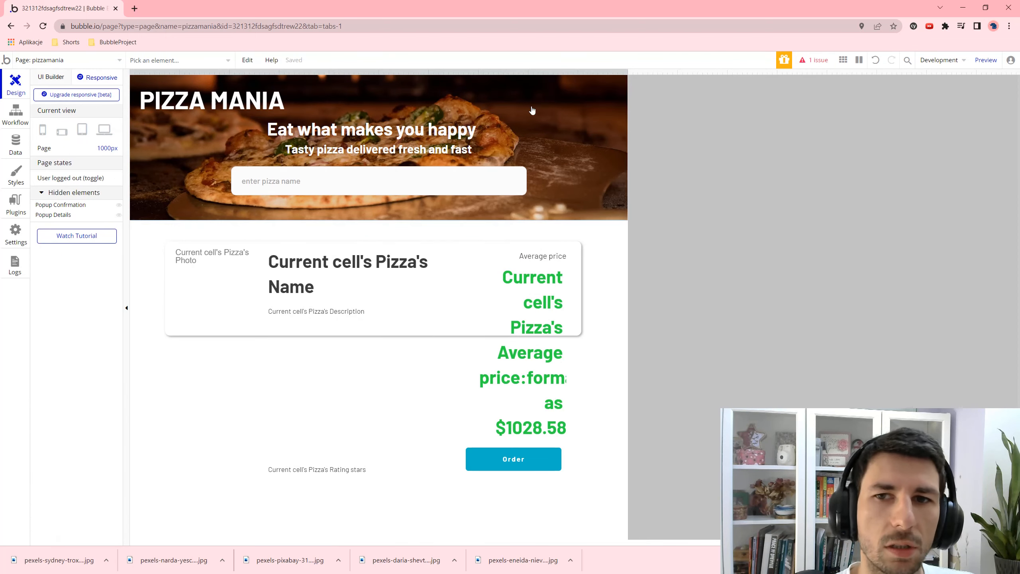
- Narrow the page to 445px and phone width, then test the preview's reflow in device mode
drag(639, 84, 592, 66)
click(62, 132)
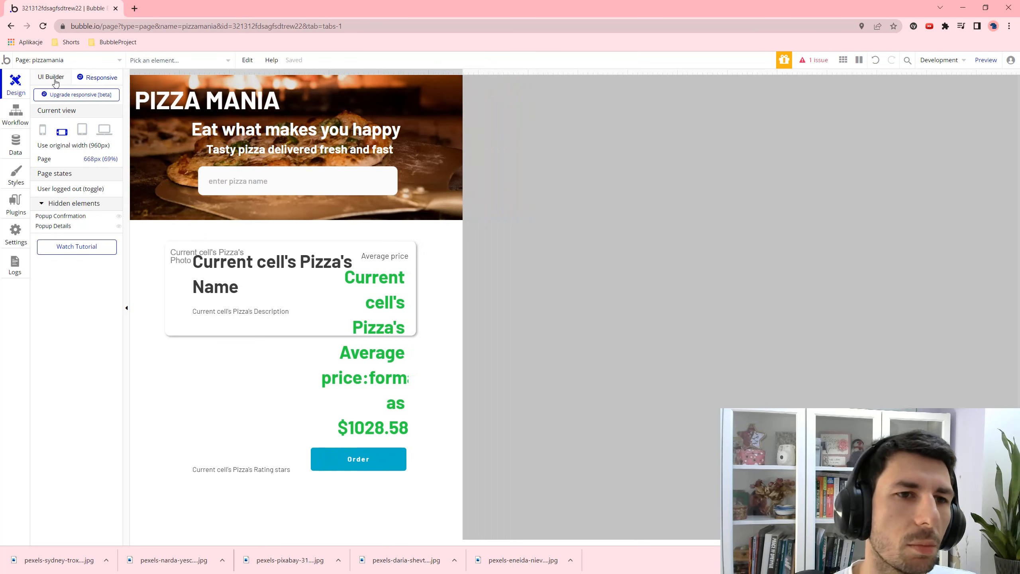
click(986, 60)
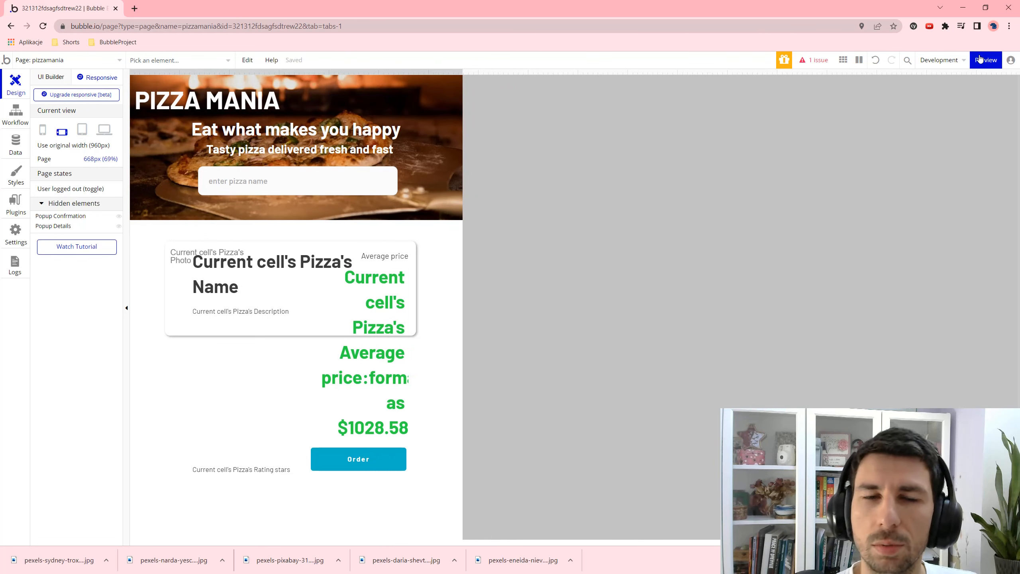
right_click(463, 191)
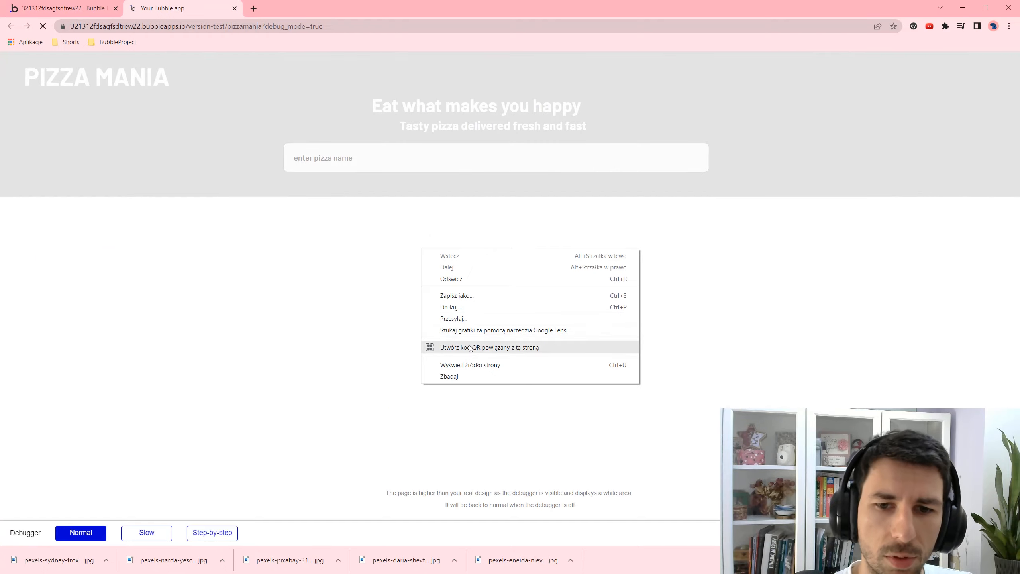
click(472, 377)
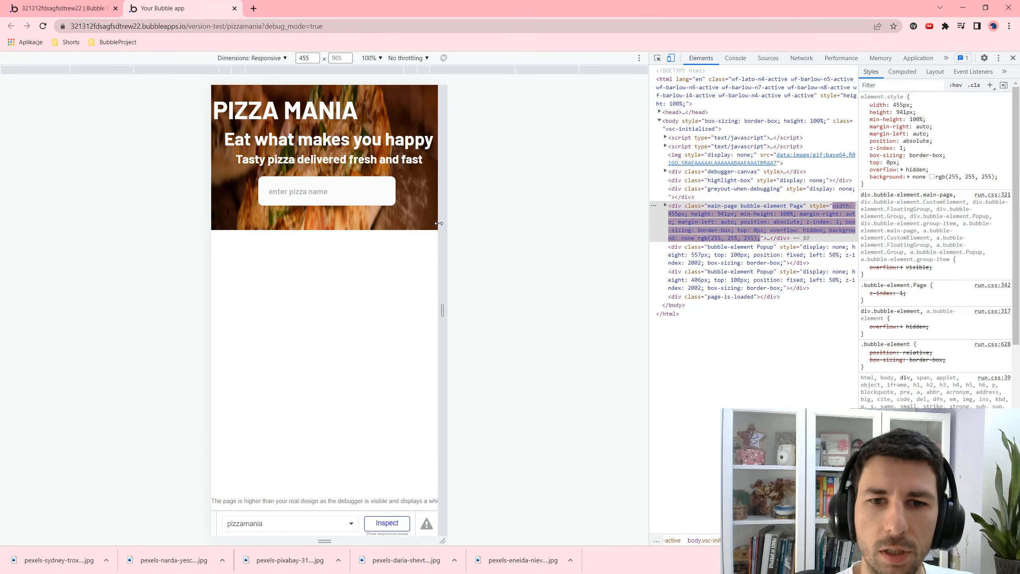
drag(442, 310, 513, 310)
click(228, 185)
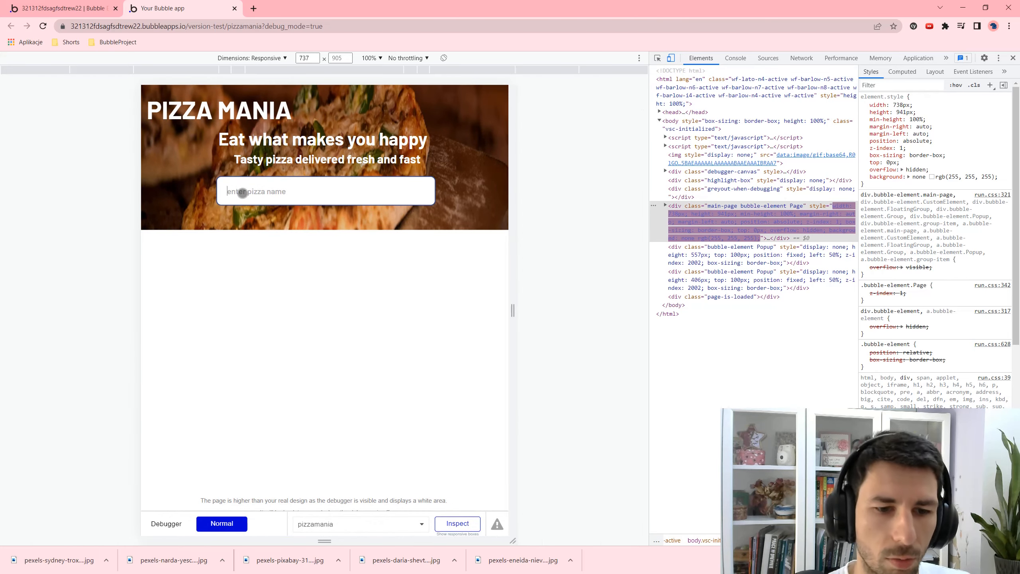
text(m)
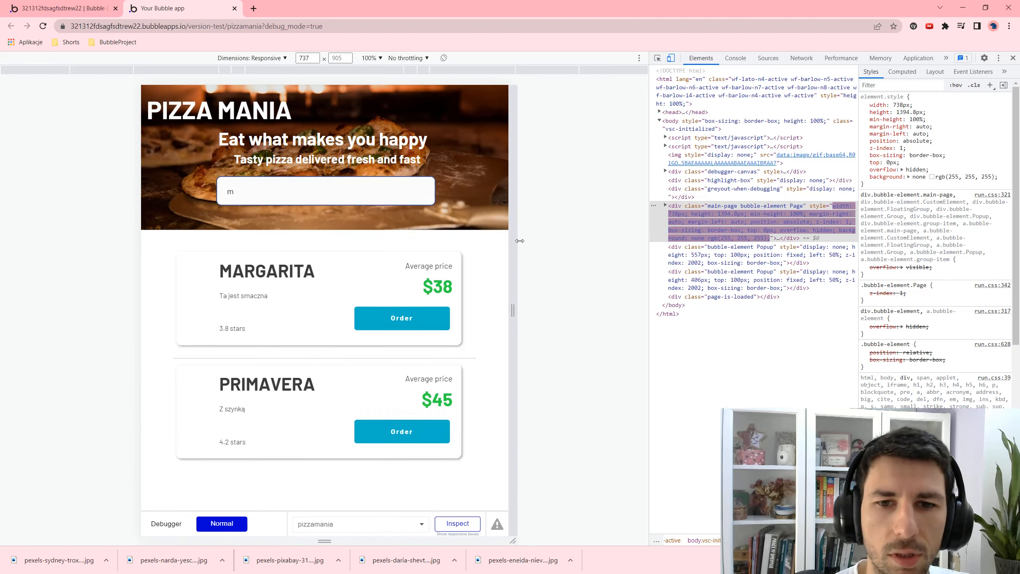
drag(512, 310, 422, 240)
click(90, 4)
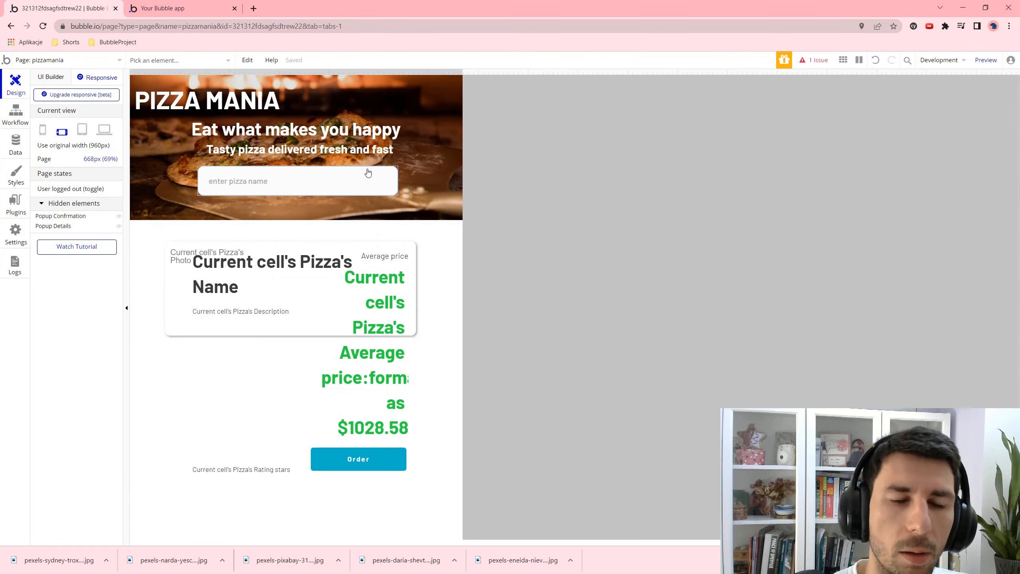
- Delete Shape B, the first pizza cell's background shape, in the UI Builder
click(67, 79)
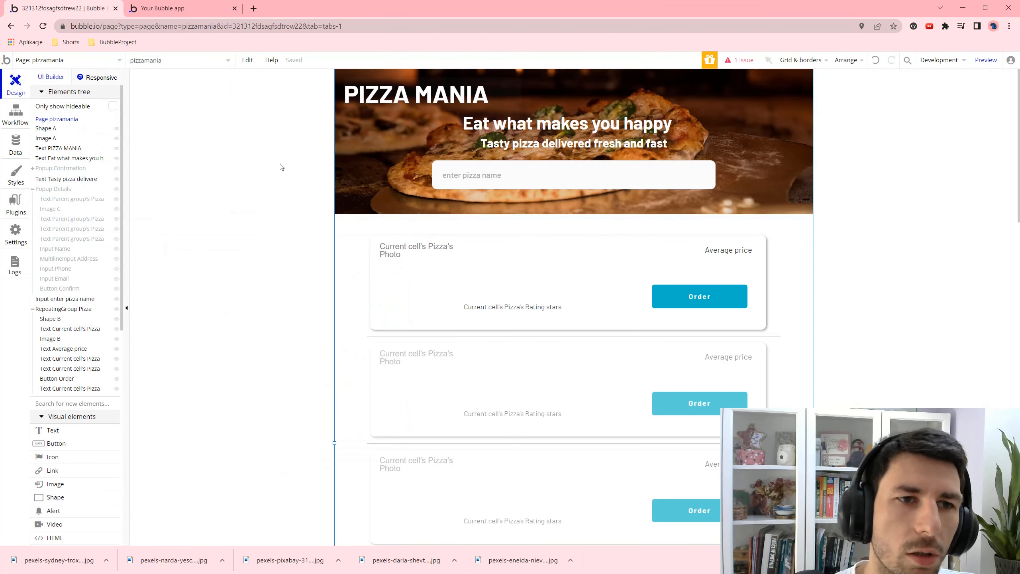
click(391, 293)
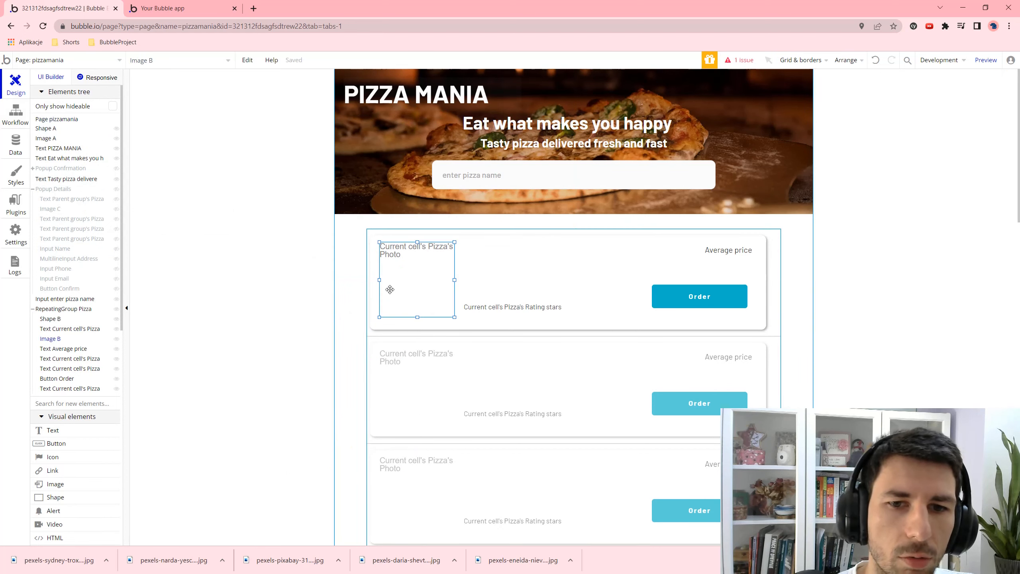
click(377, 318)
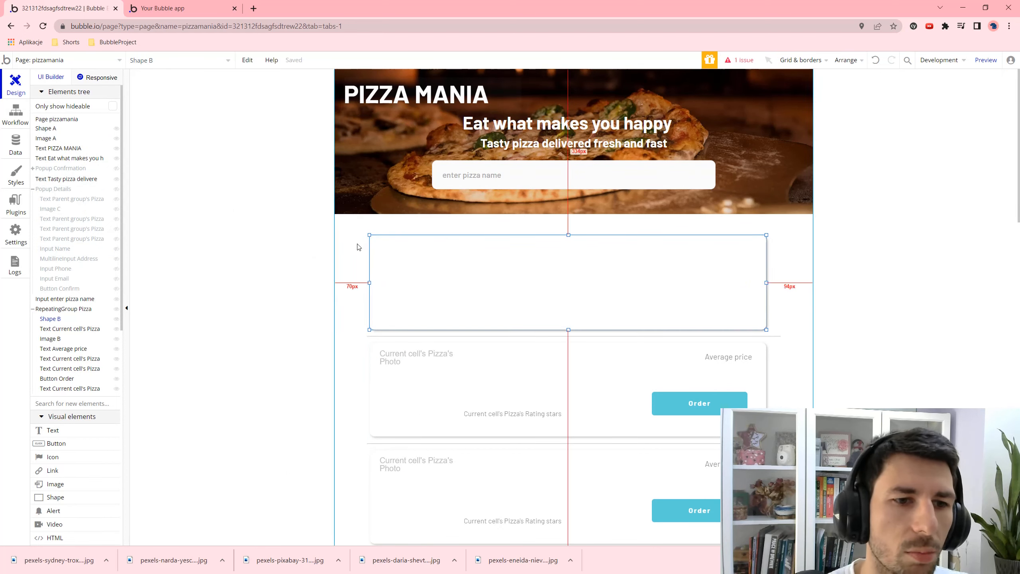
right_click(57, 320)
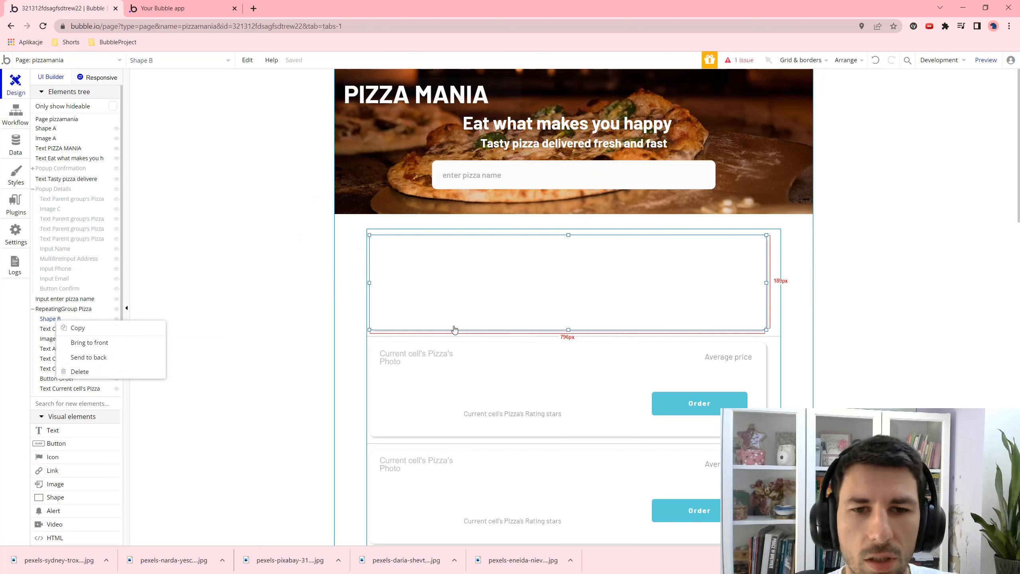
click(120, 372)
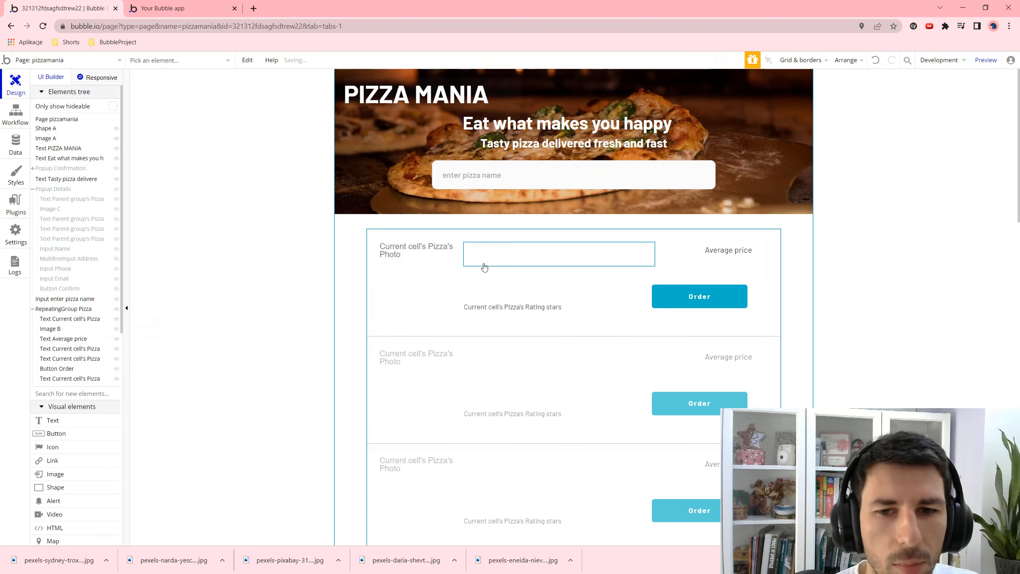
- Select the cell's photo, name, description, rating texts and Order button together
click(435, 272)
shift+click(472, 261)
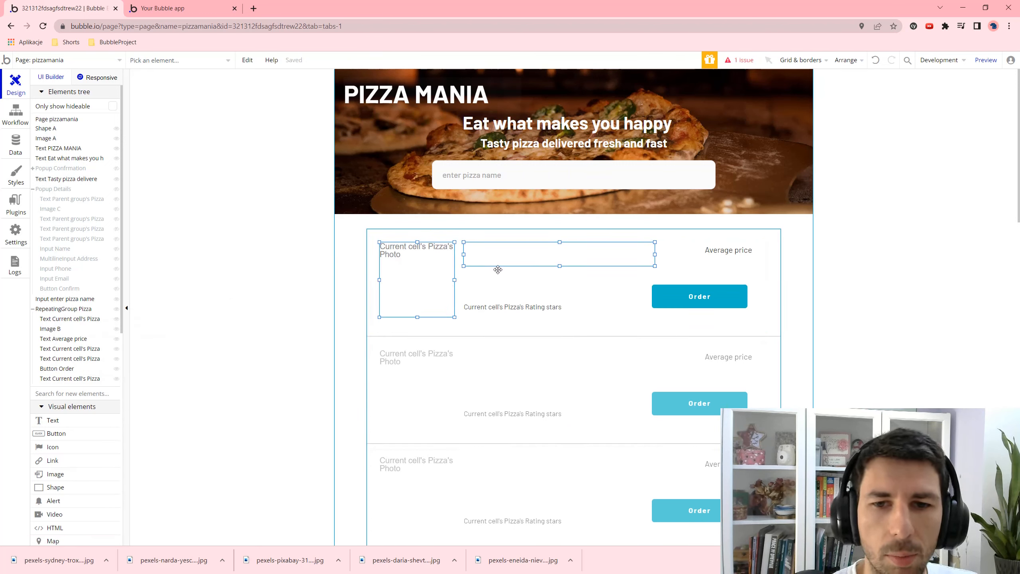
shift+click(498, 281)
shift+click(500, 308)
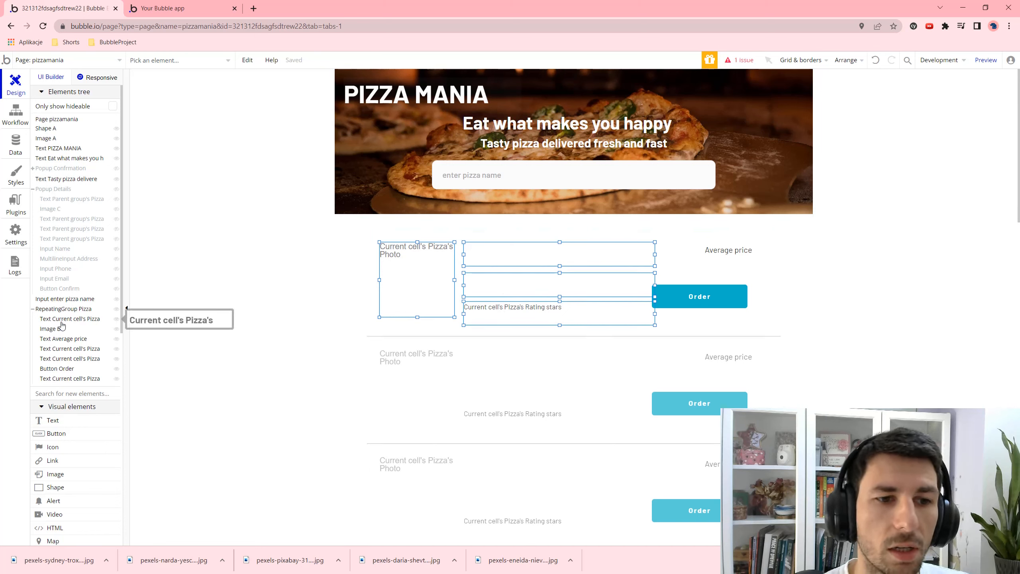
shift+click(696, 296)
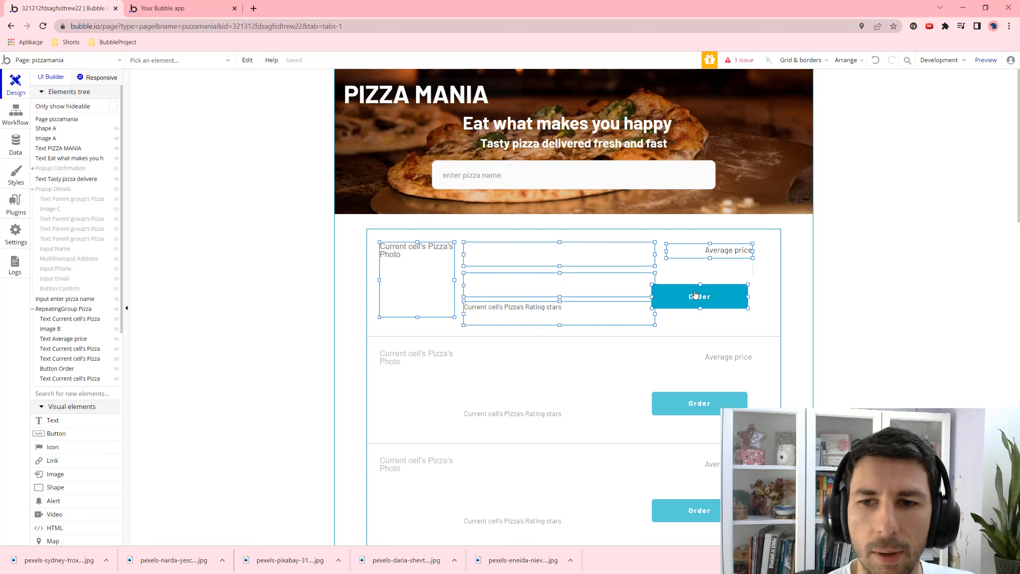
right_click(687, 300)
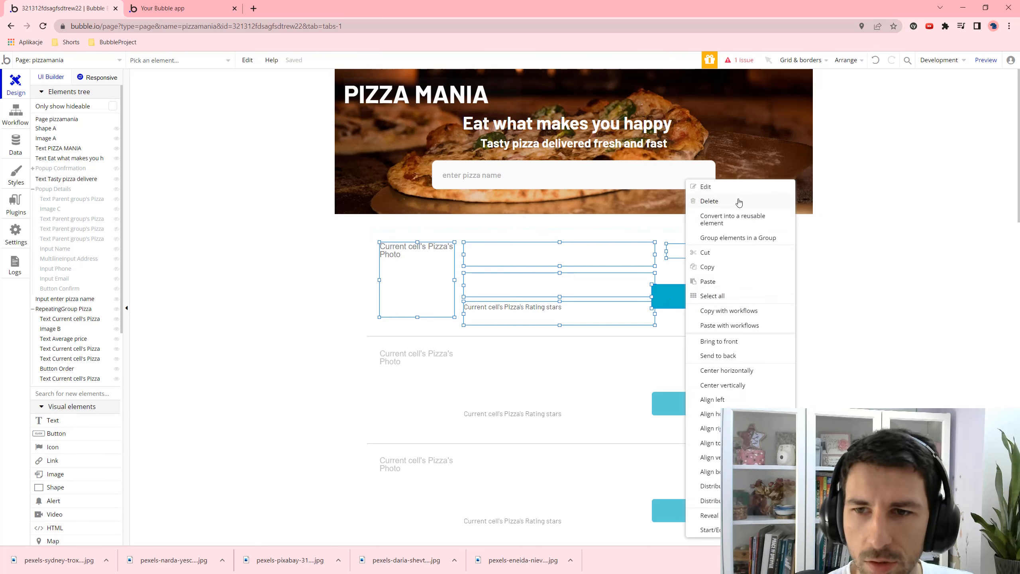
- Group the selected elements into Group Pizza and resize it to fill the cell, 184px tall
click(731, 238)
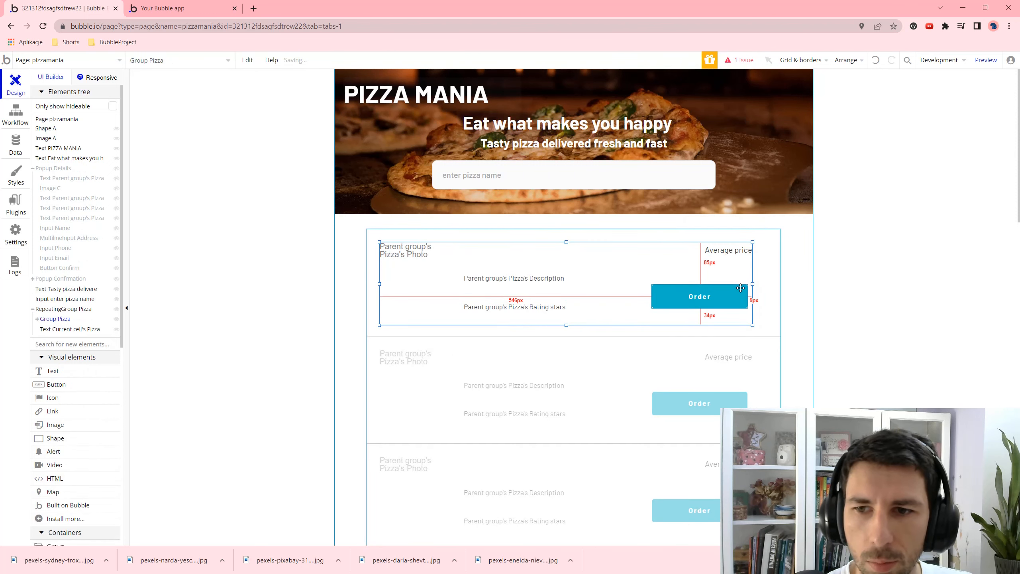
drag(753, 284, 759, 284)
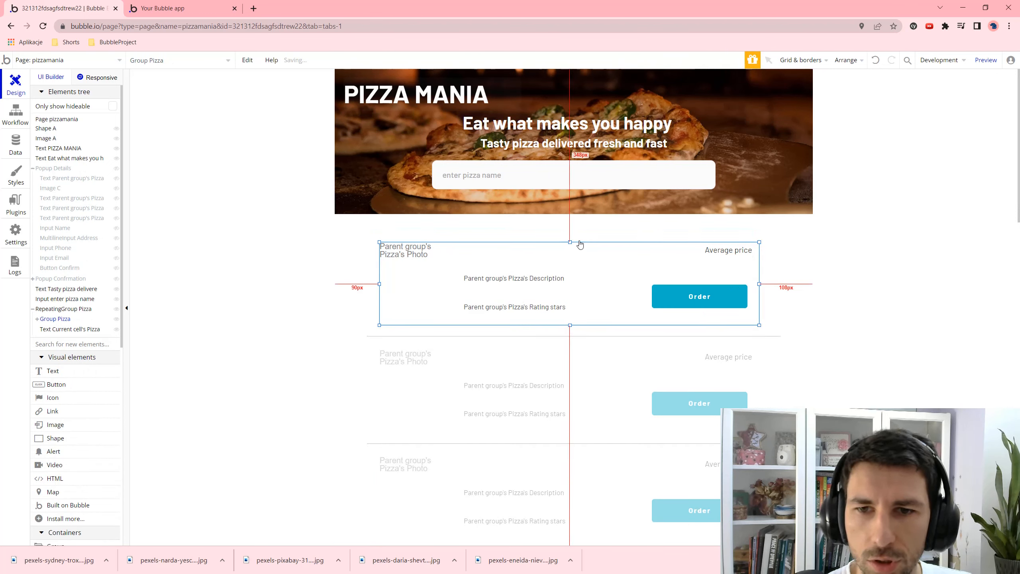
drag(569, 244, 570, 237)
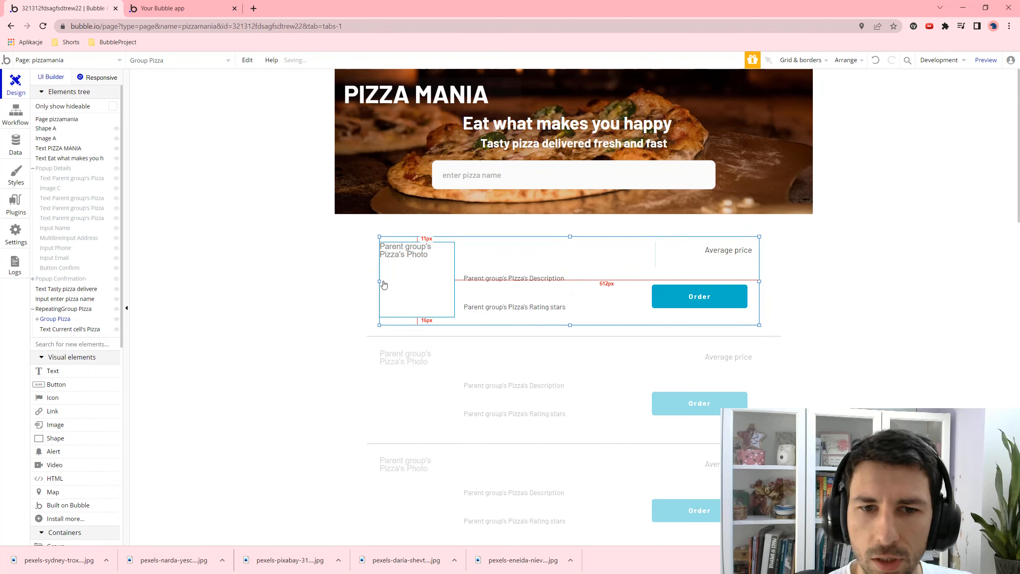
drag(384, 284, 374, 283)
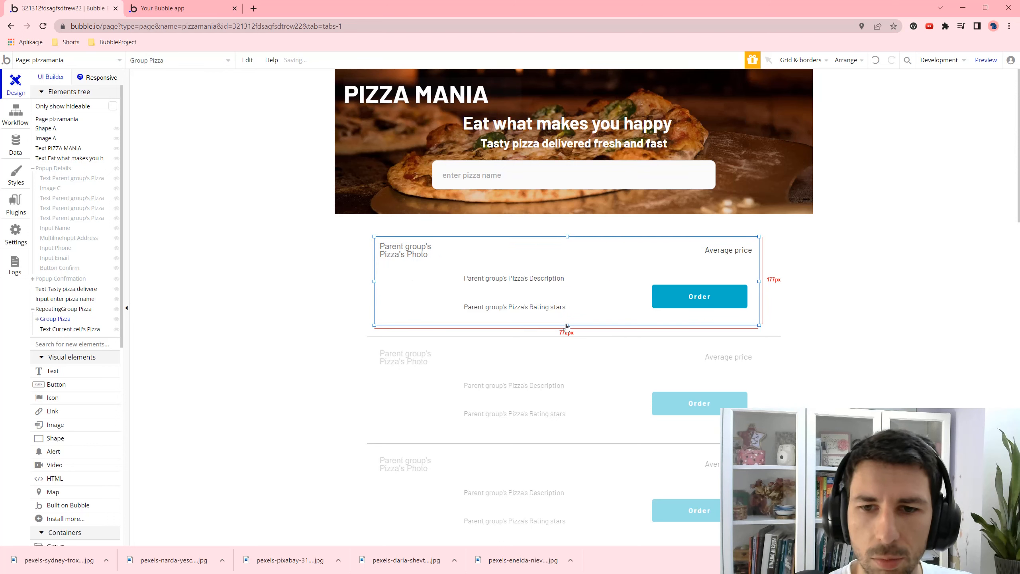
drag(567, 326, 567, 329)
- Remove Group Pizza's style, set background None and an outset shadow with offsets 3 and 3
double_click(541, 303)
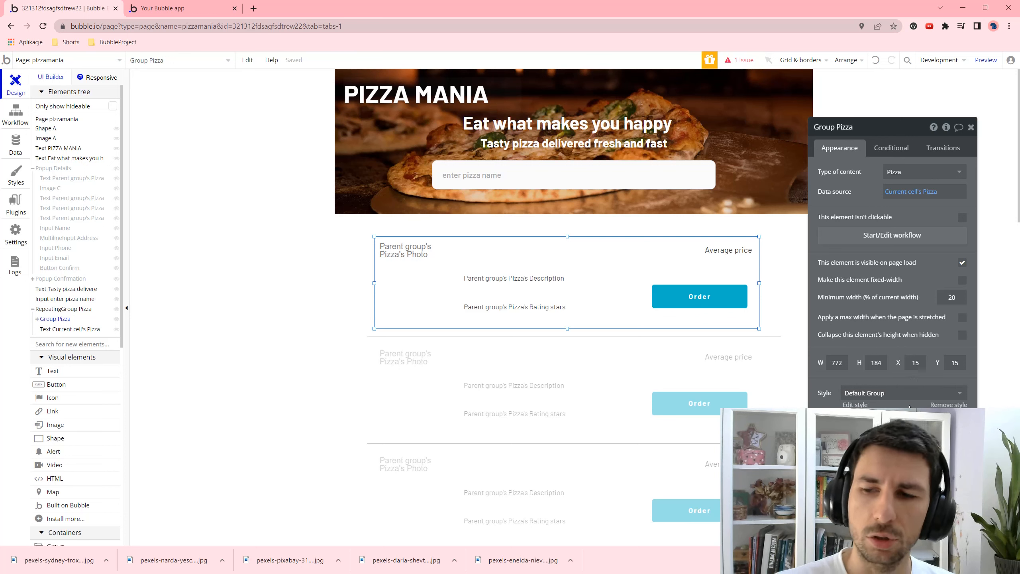
click(949, 404)
scroll(904, 357, down, 2)
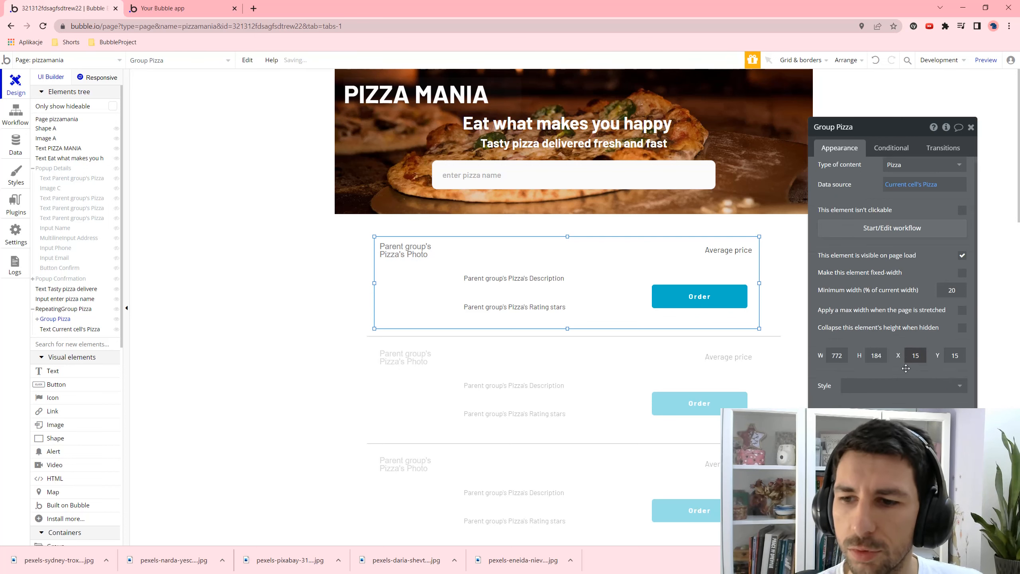
click(911, 347)
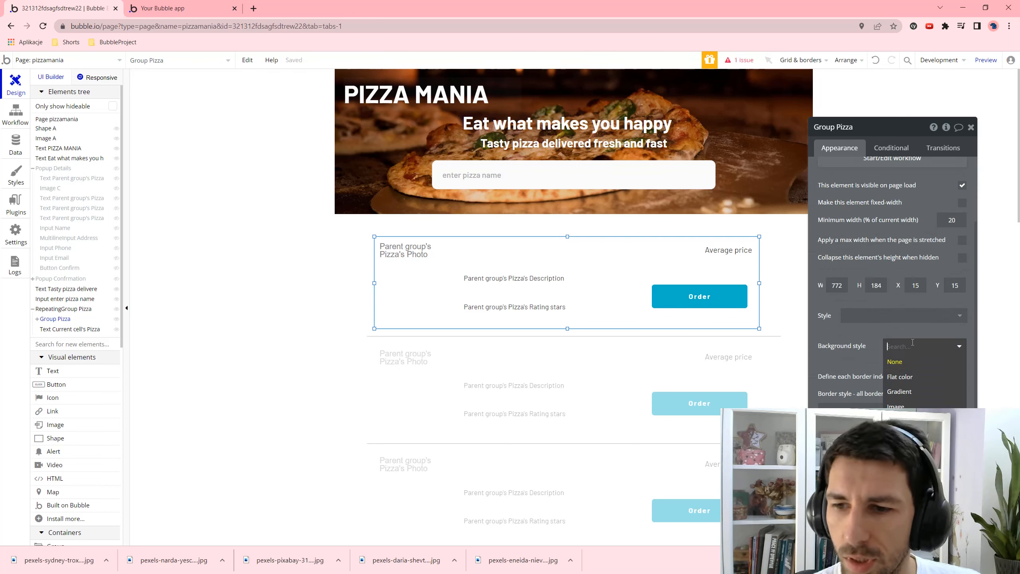
click(924, 430)
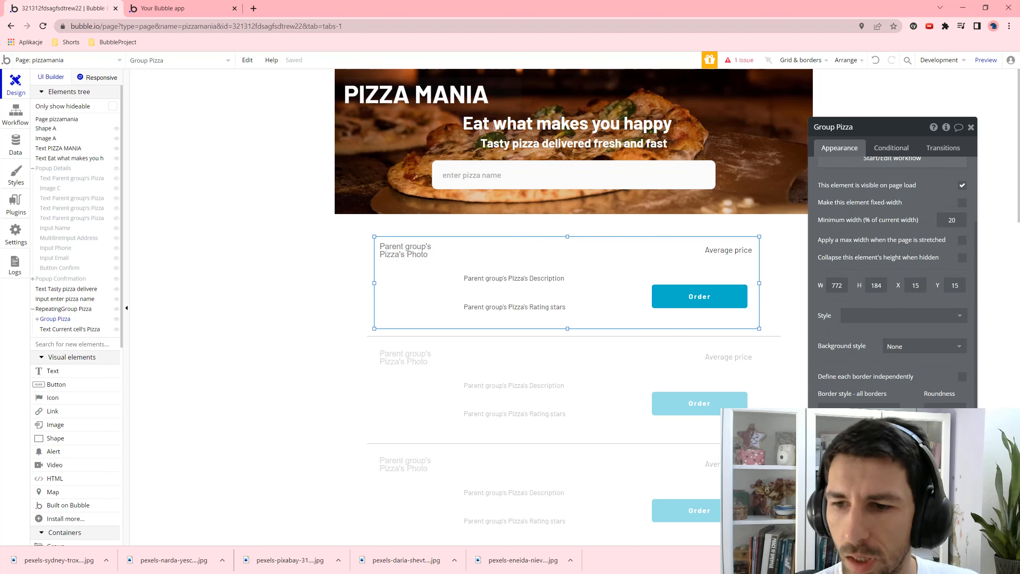
click(904, 471)
scroll(906, 374, down, 2)
click(903, 361)
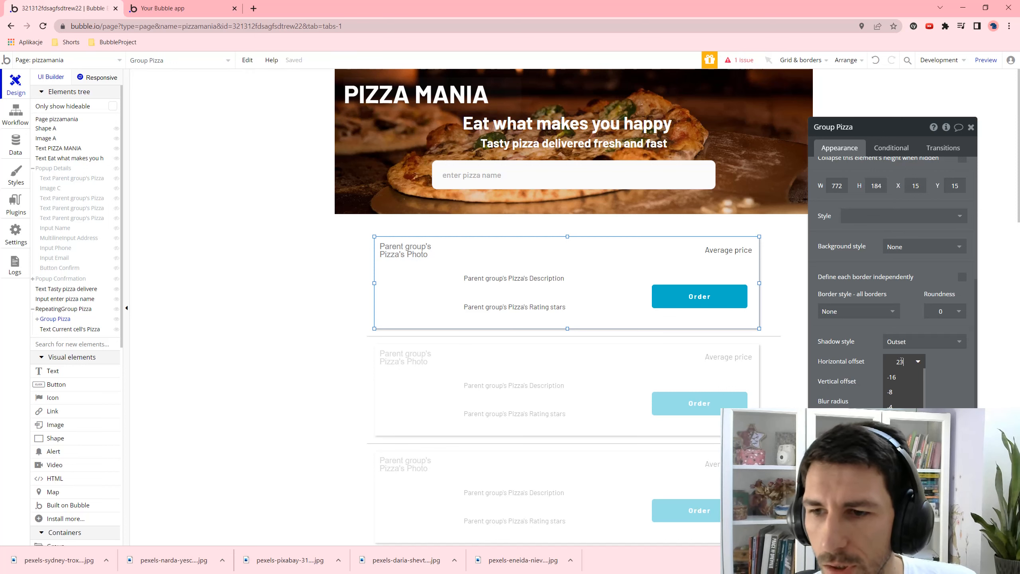
key(BackSpace)
text(3)
key(Tab)
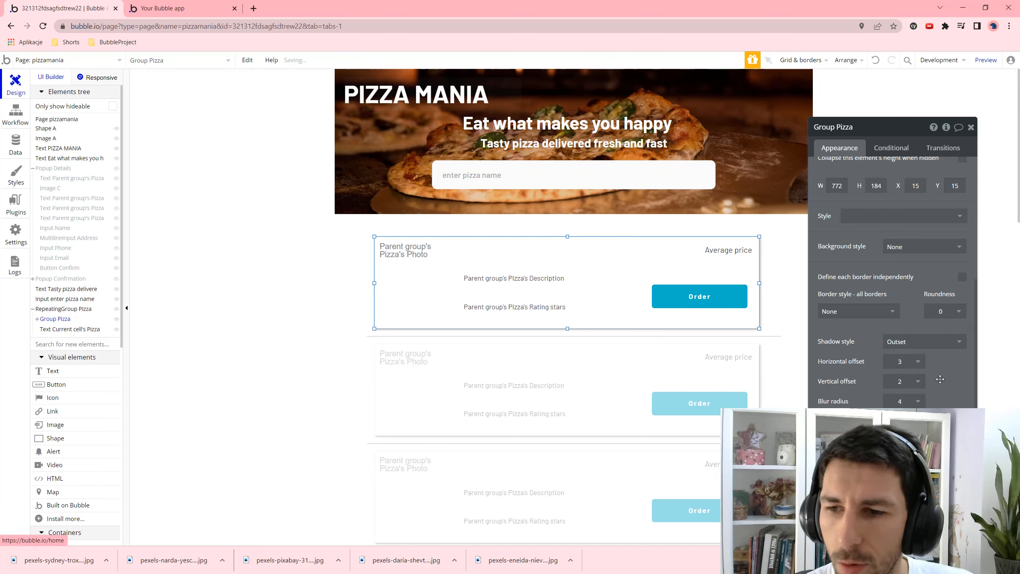
text(3)
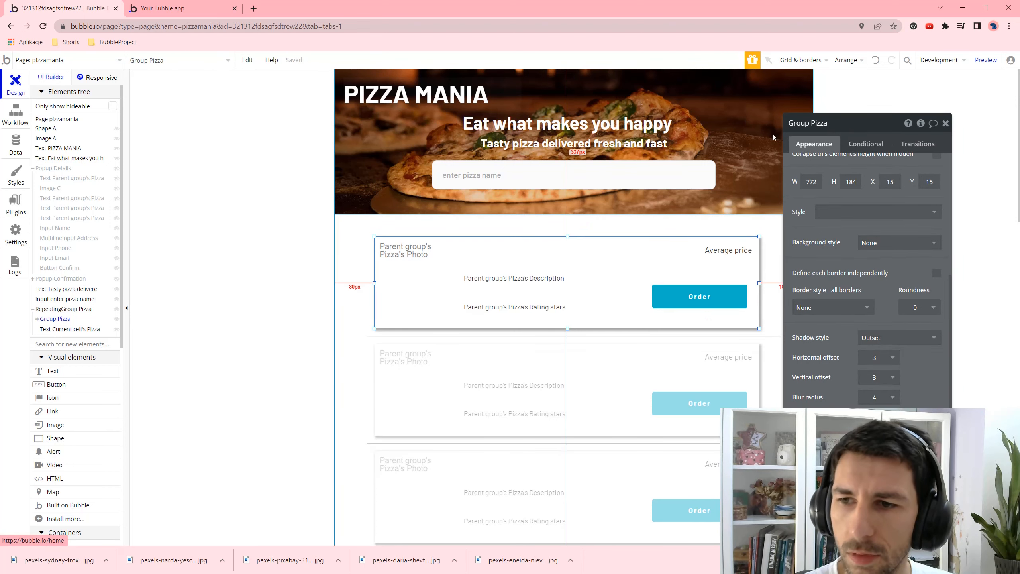
click(101, 78)
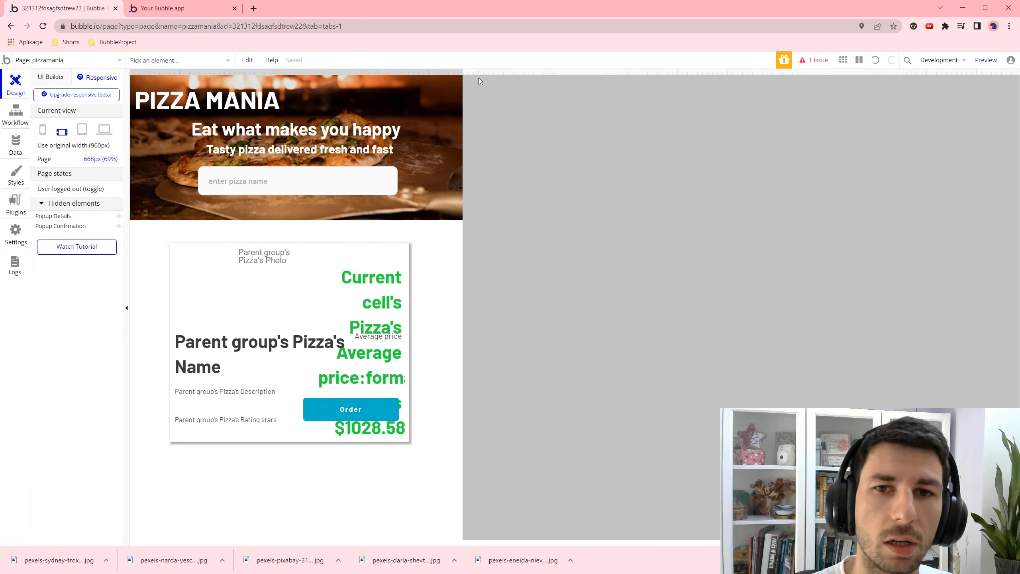
drag(463, 70, 725, 101)
drag(491, 100, 880, 125)
click(777, 299)
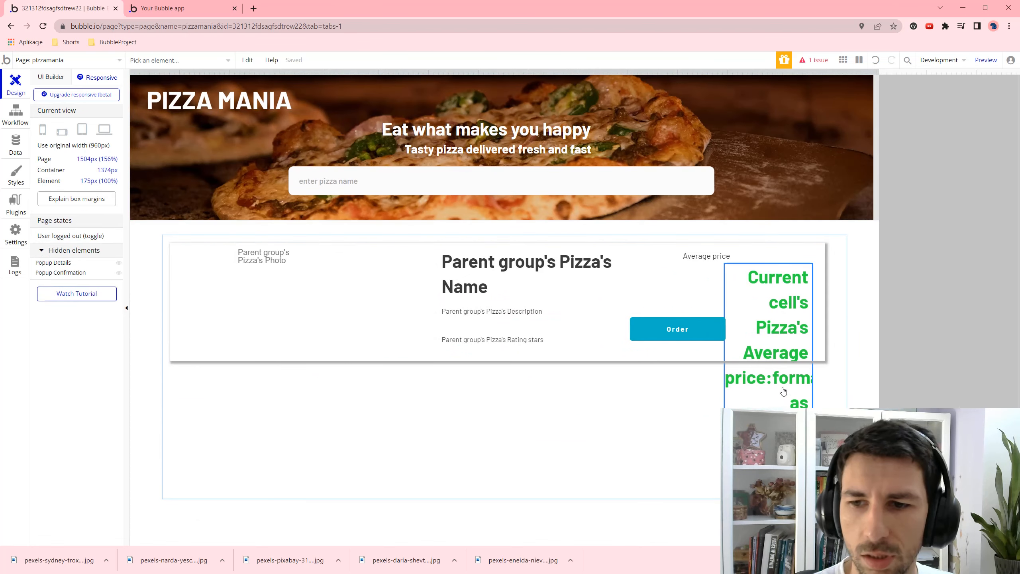
click(59, 77)
click(715, 260)
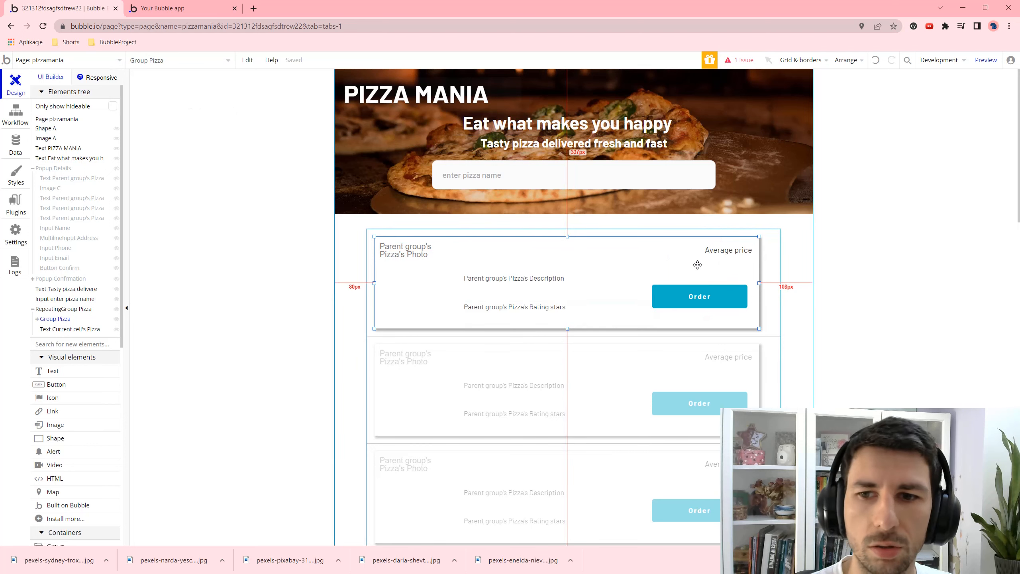
- Select the card elements and nudge Group Pizza and the pizza card group slightly into place
click(700, 297)
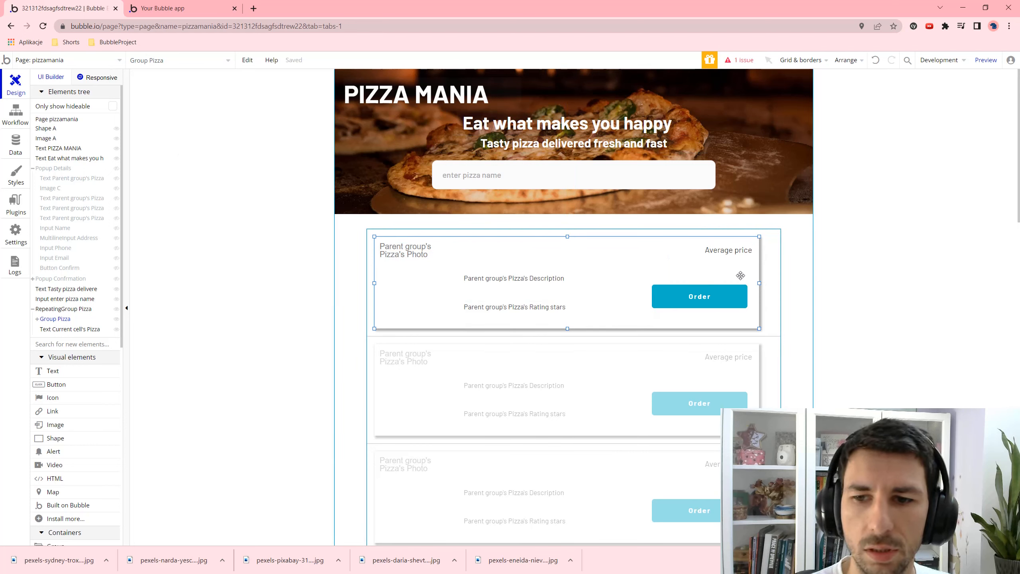
double_click(689, 266)
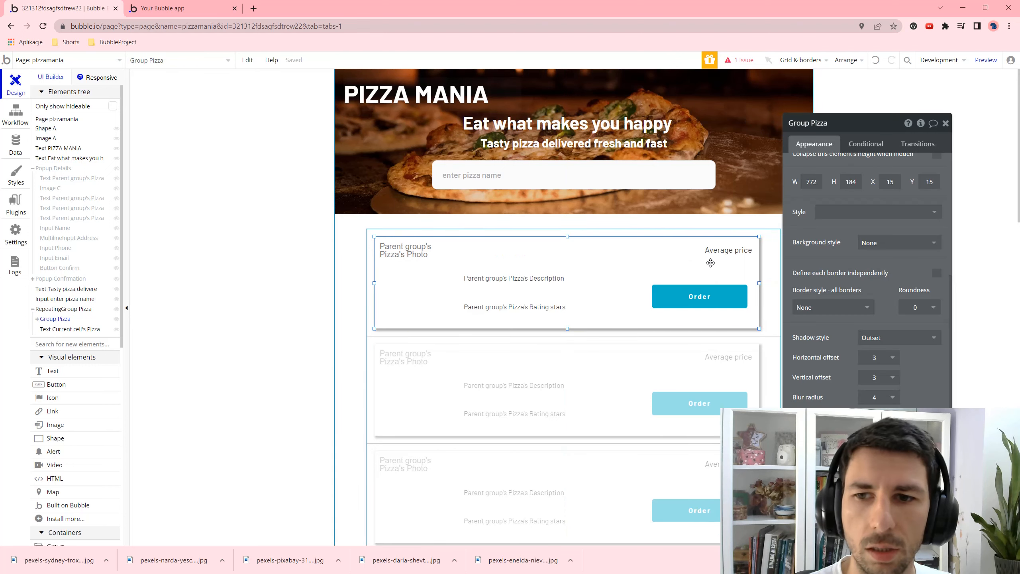
drag(710, 262, 719, 263)
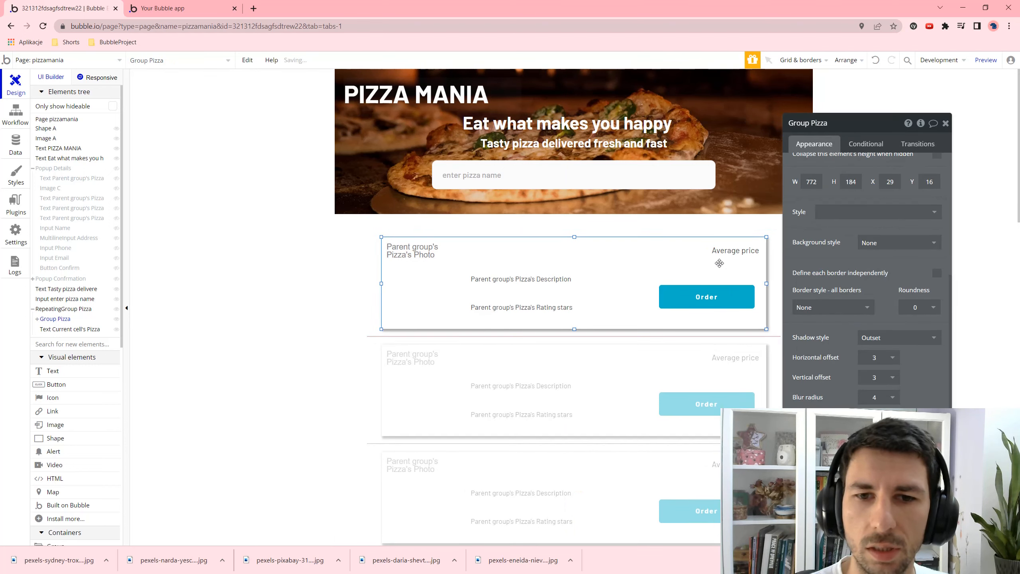
click(630, 259)
click(644, 280)
click(696, 275)
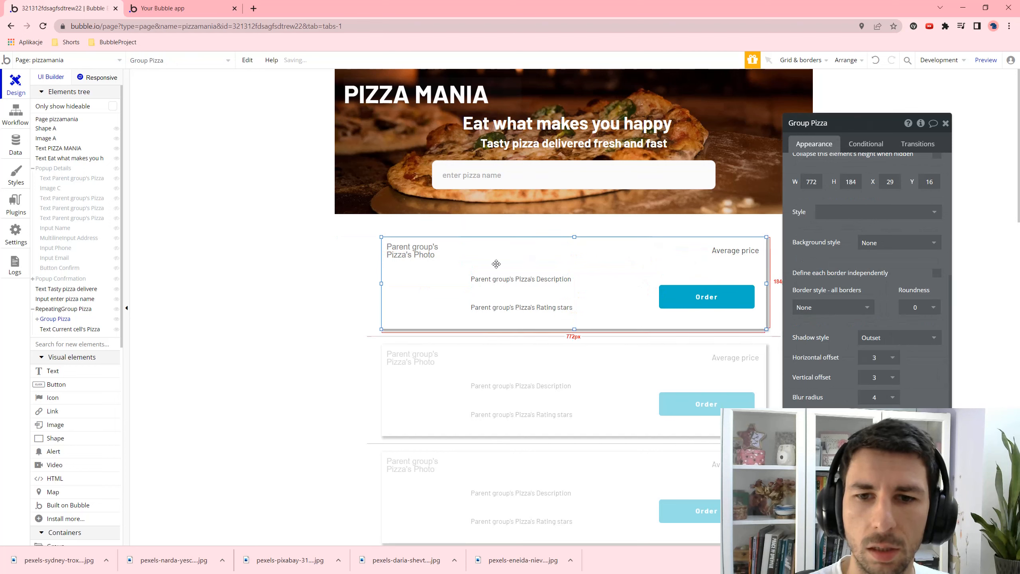
click(436, 270)
click(506, 253)
click(638, 318)
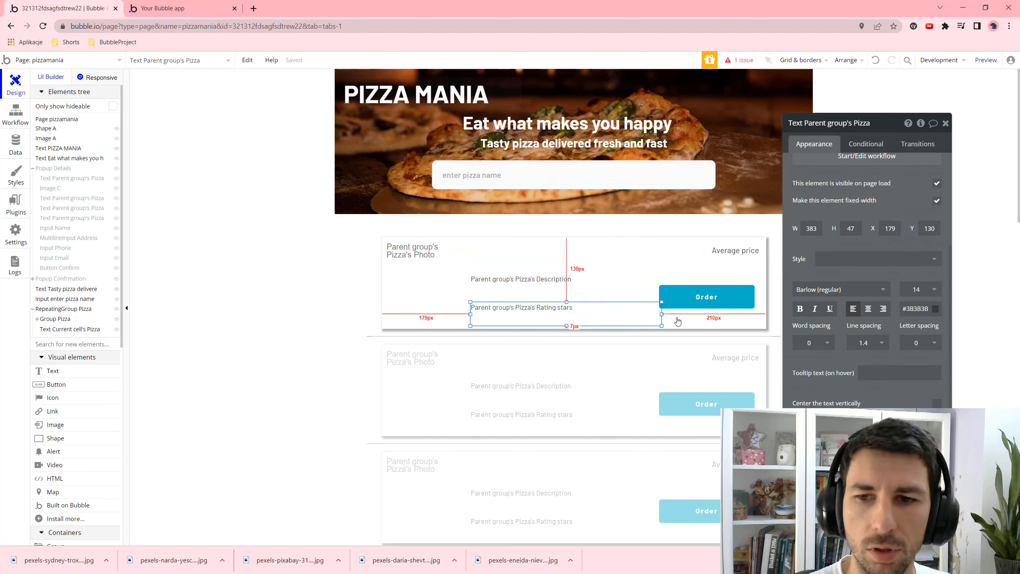
click(708, 320)
drag(708, 320, 703, 318)
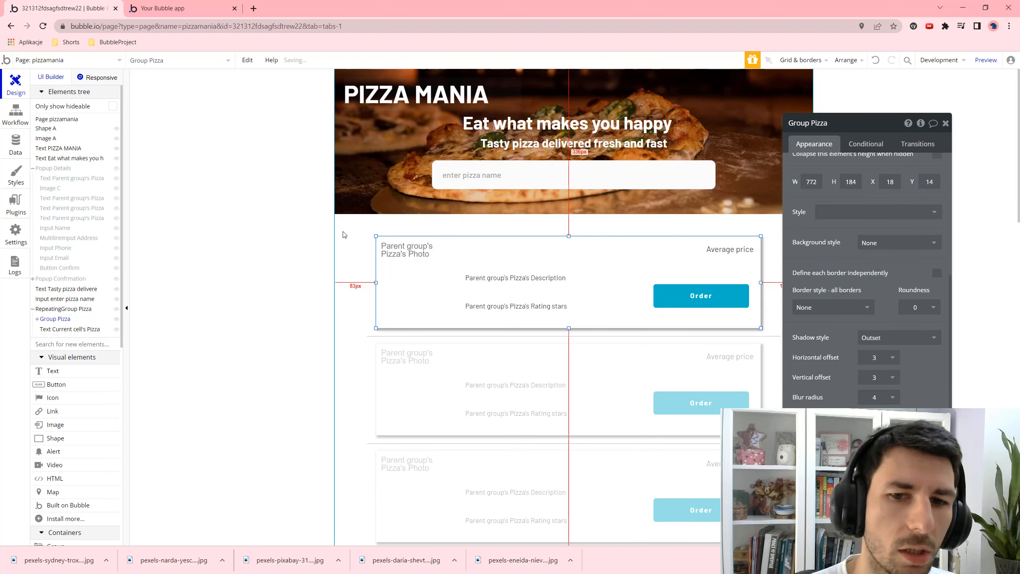
- Move the formatted average price text into Group Pizza beside Order, then open the Responsive view
scroll(64, 261, down, 2)
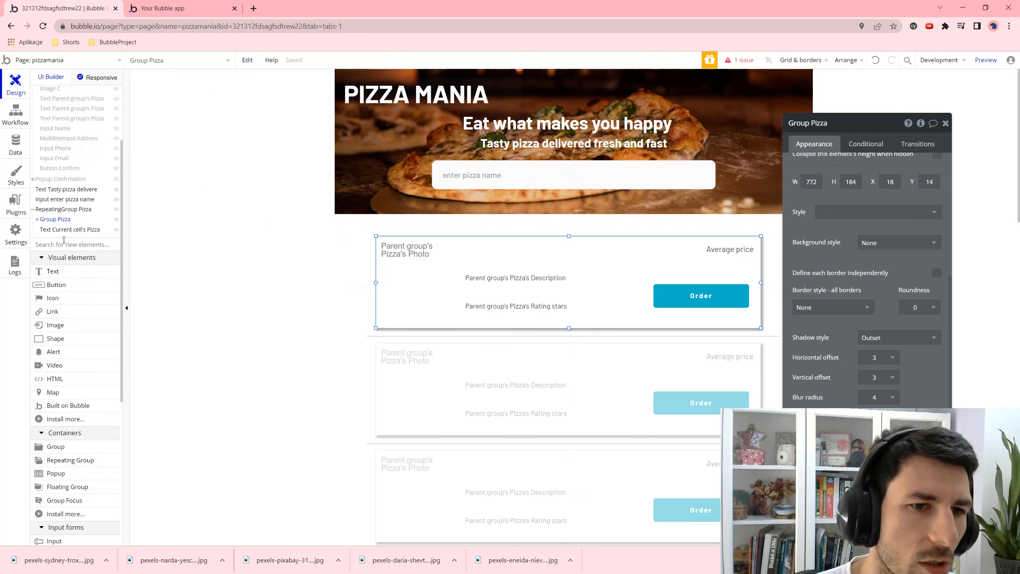
click(37, 220)
scroll(60, 192, down, 2)
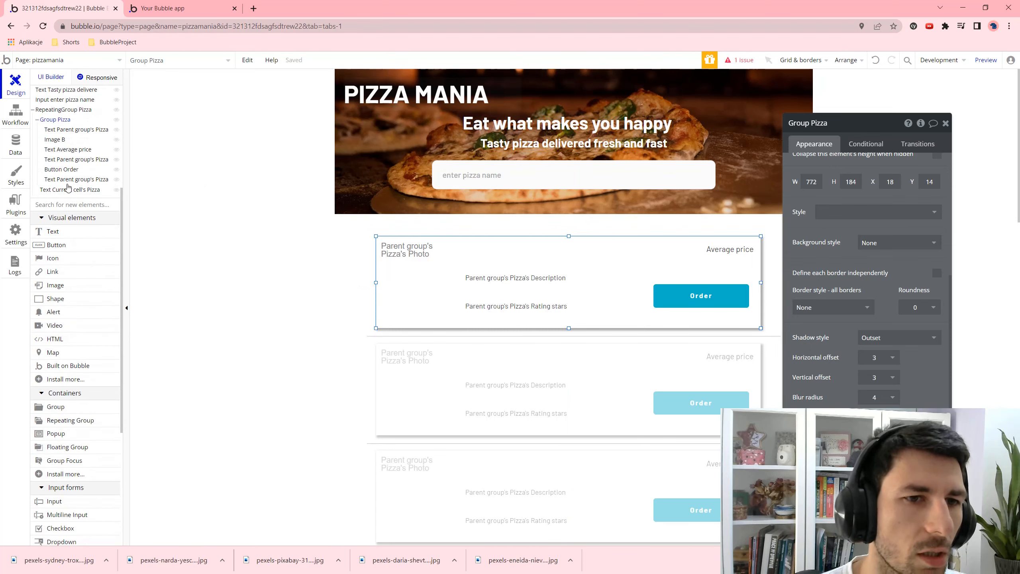
click(80, 179)
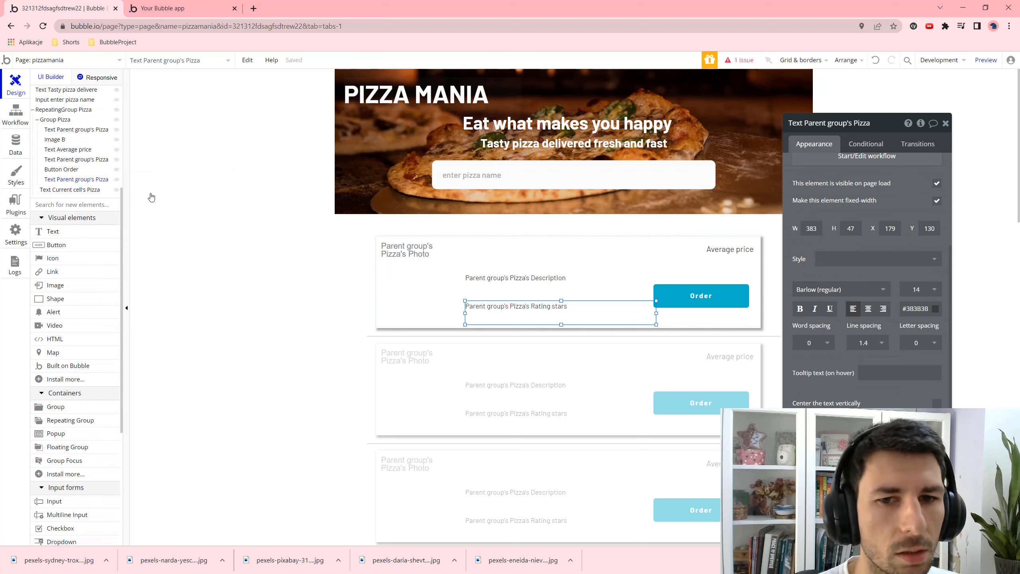
scroll(856, 214, up, 4)
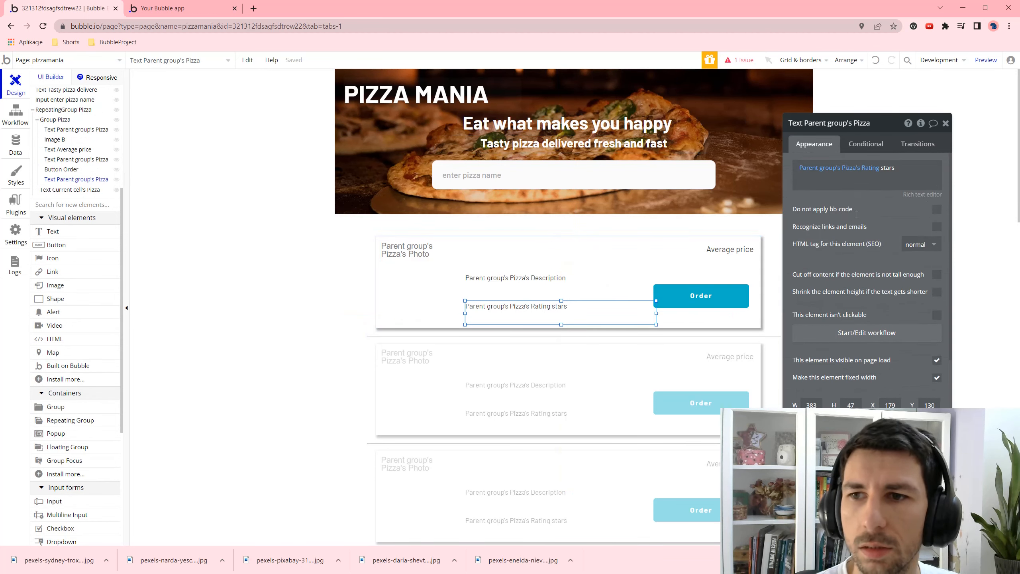
click(67, 161)
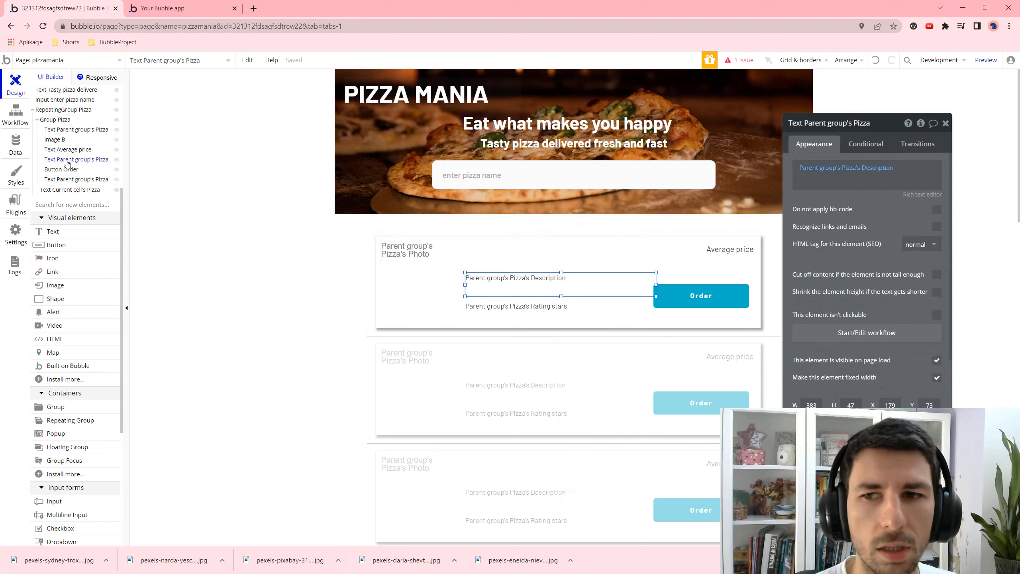
click(68, 153)
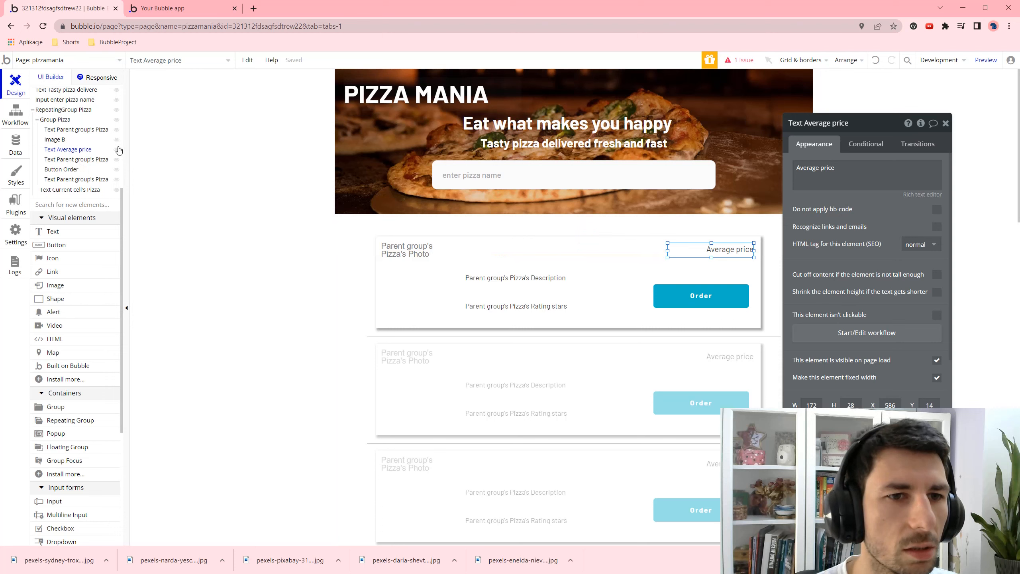
click(59, 130)
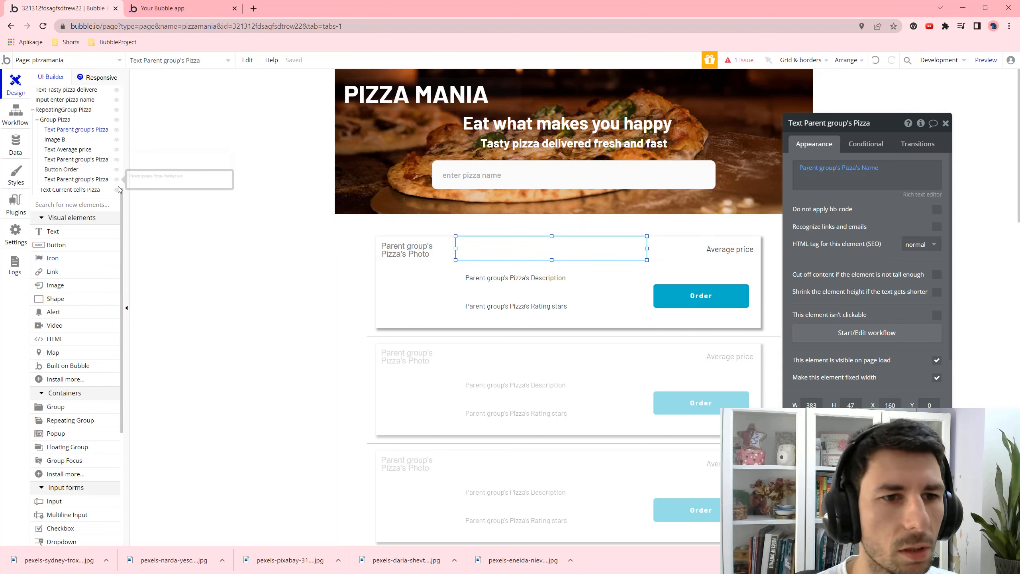
click(59, 190)
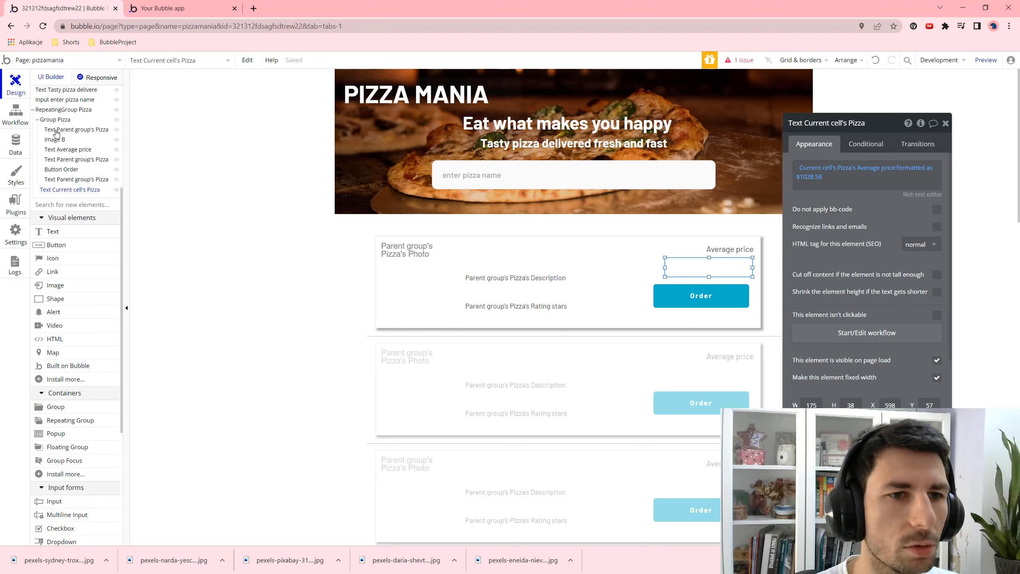
click(61, 190)
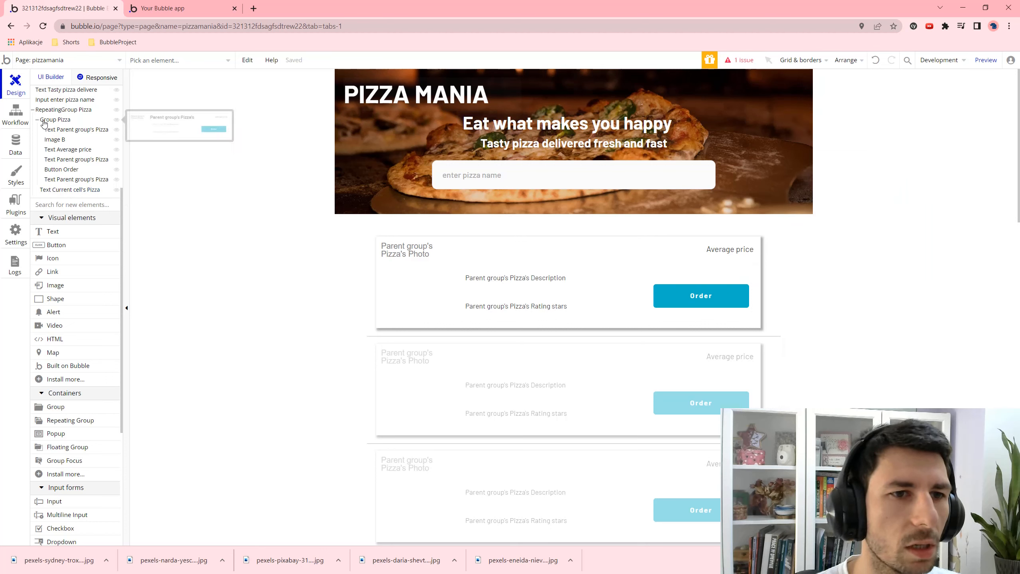
click(59, 189)
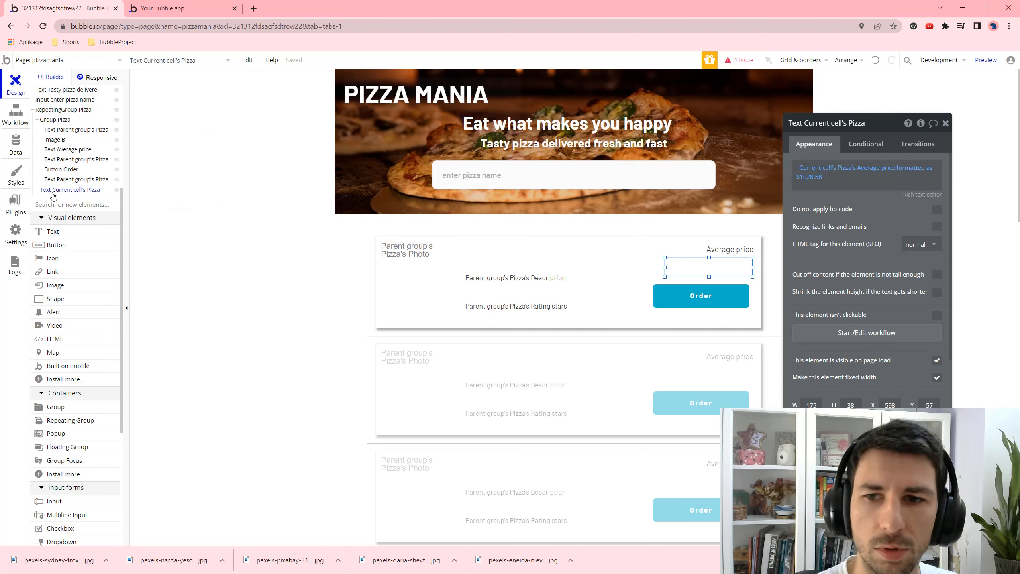
drag(671, 296, 672, 265)
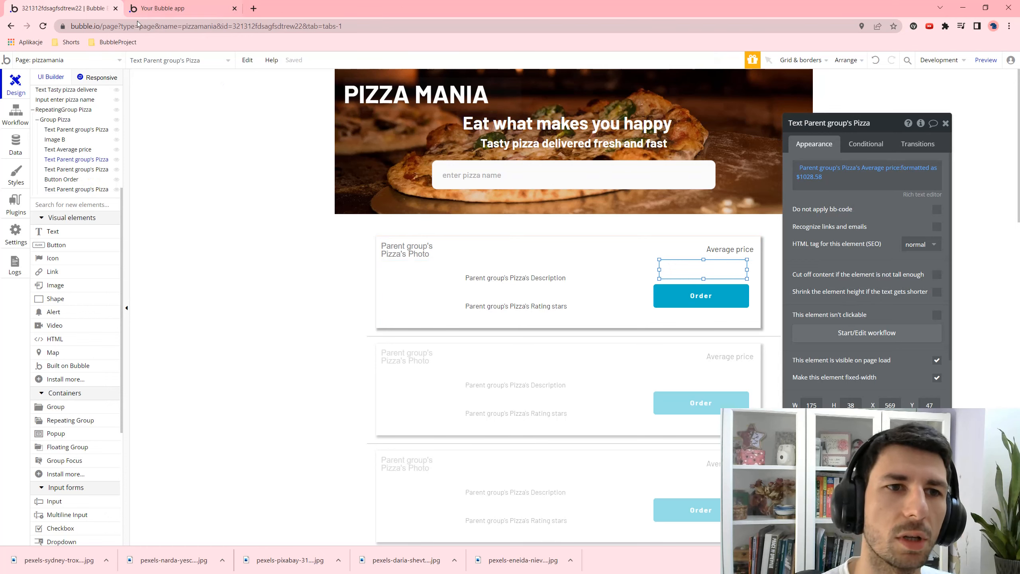
click(101, 78)
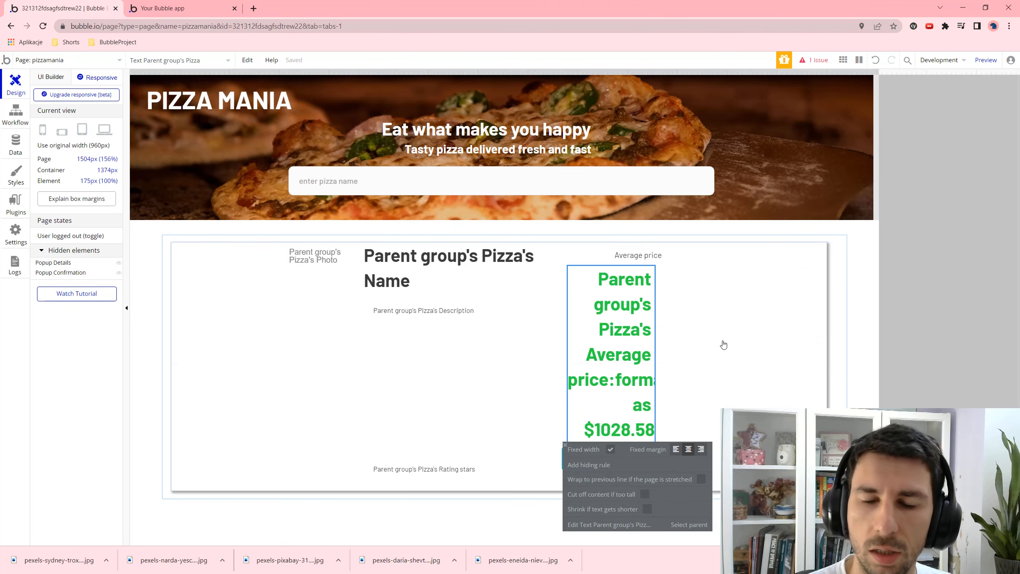
- Narrow the Responsive page width to check the card reflow, then bring up the running app preview
drag(876, 201, 749, 84)
click(59, 76)
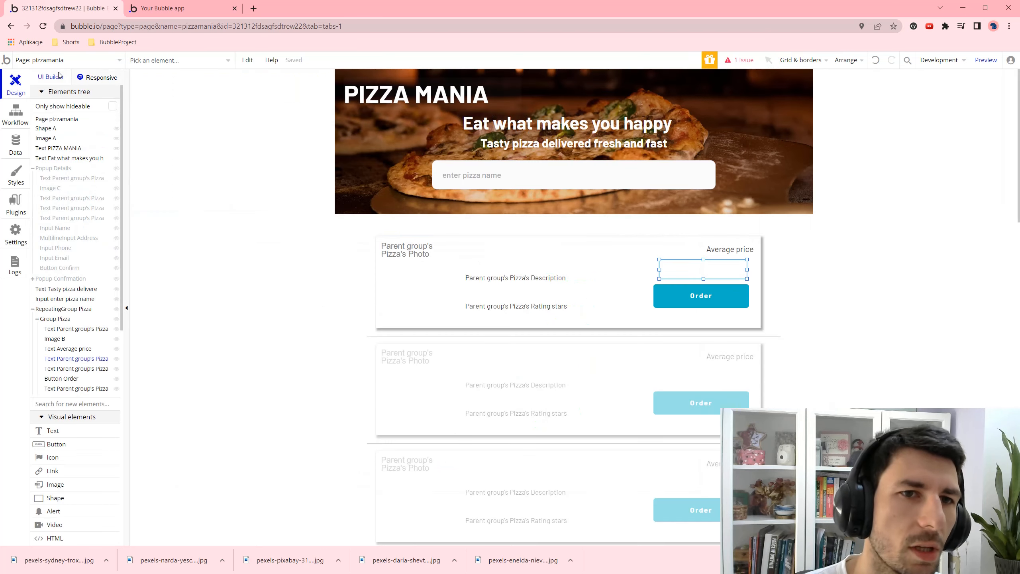
click(161, 7)
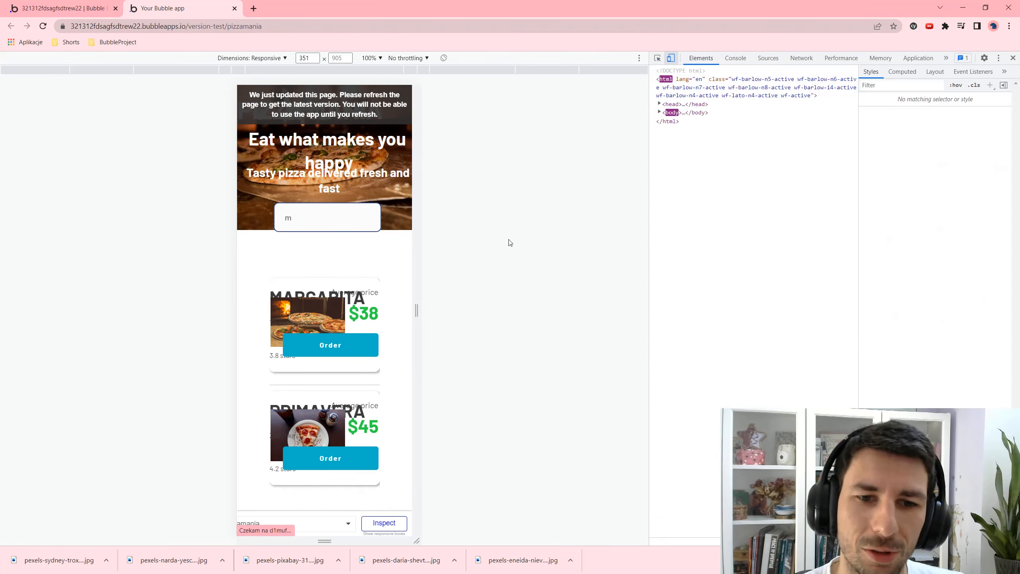
- Resize the preview viewport wider and narrower, search 'm', and go back to the editor
mouse_move(413, 185)
mouse_down()
mouse_move(465, 184)
mouse_move(395, 187)
mouse_up()
click(334, 248)
text(m)
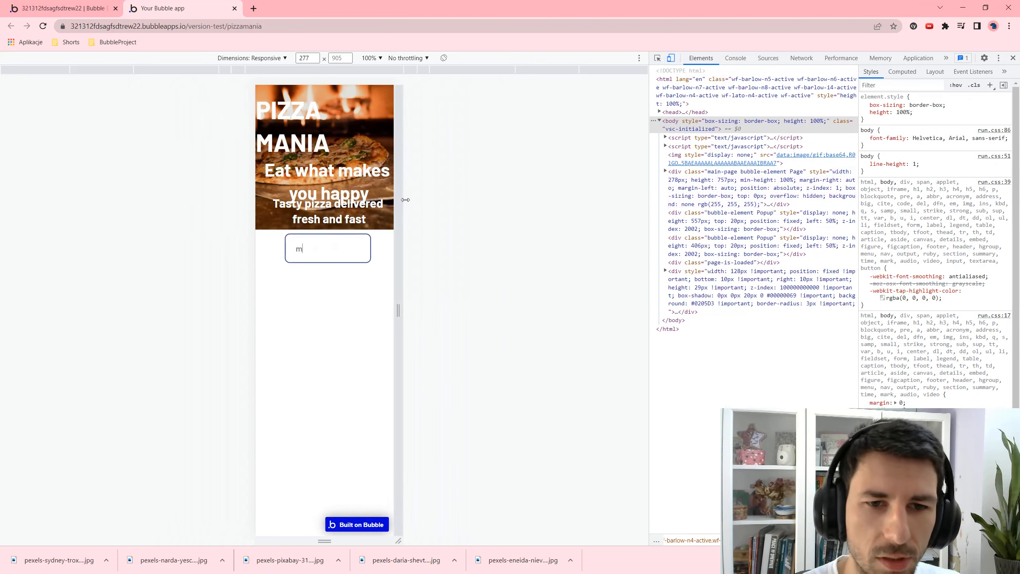
drag(406, 200, 441, 154)
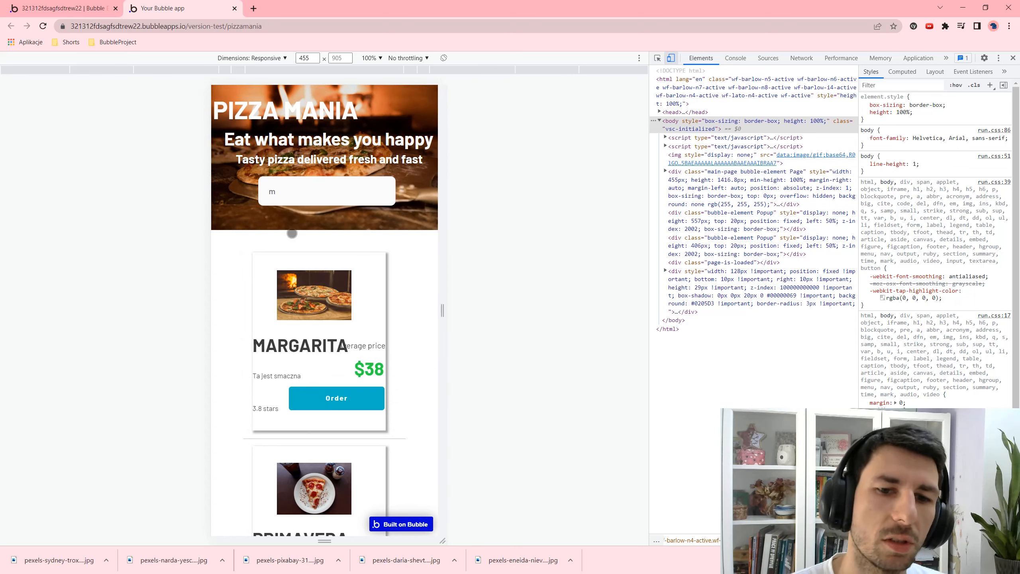
click(117, 4)
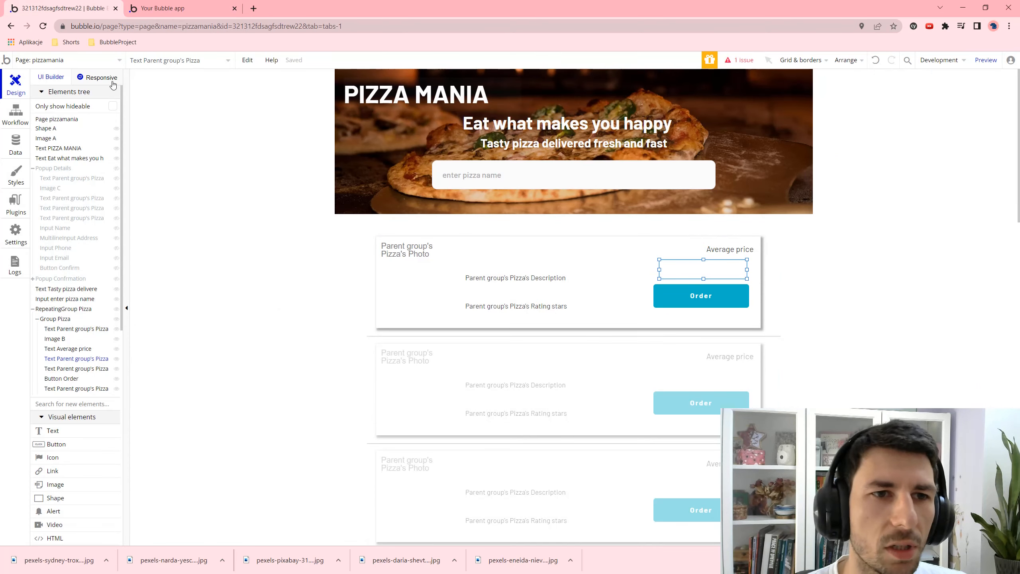
- At 615px page width, untick the subtitle's fixed width and raise its minimum width to 68%
click(101, 78)
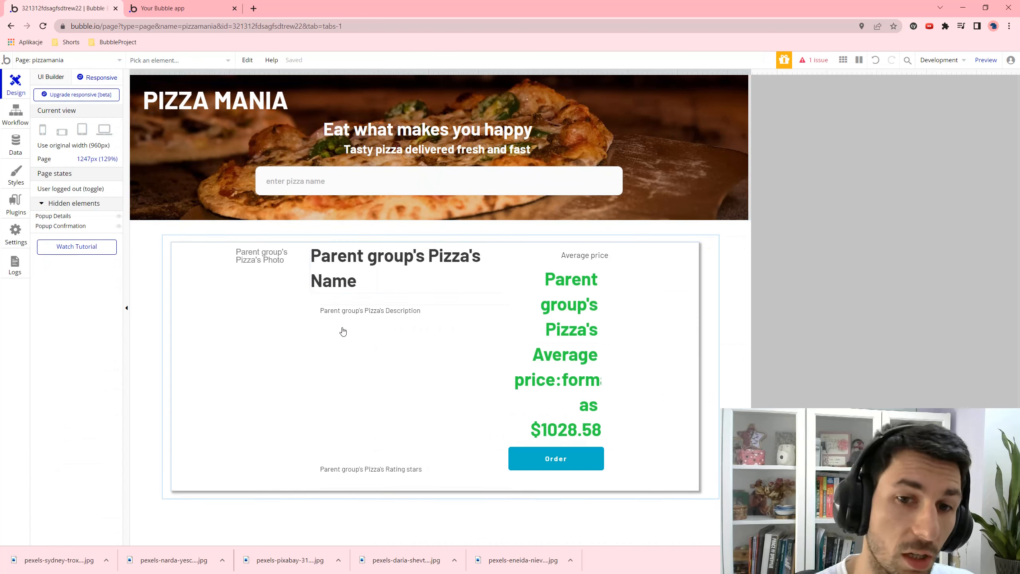
click(233, 305)
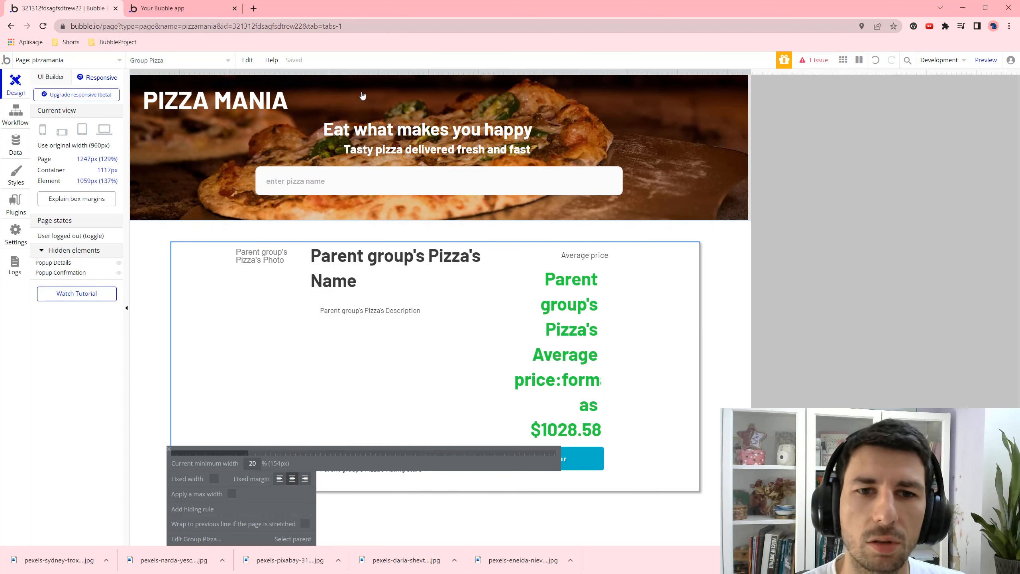
drag(750, 94, 398, 102)
click(249, 138)
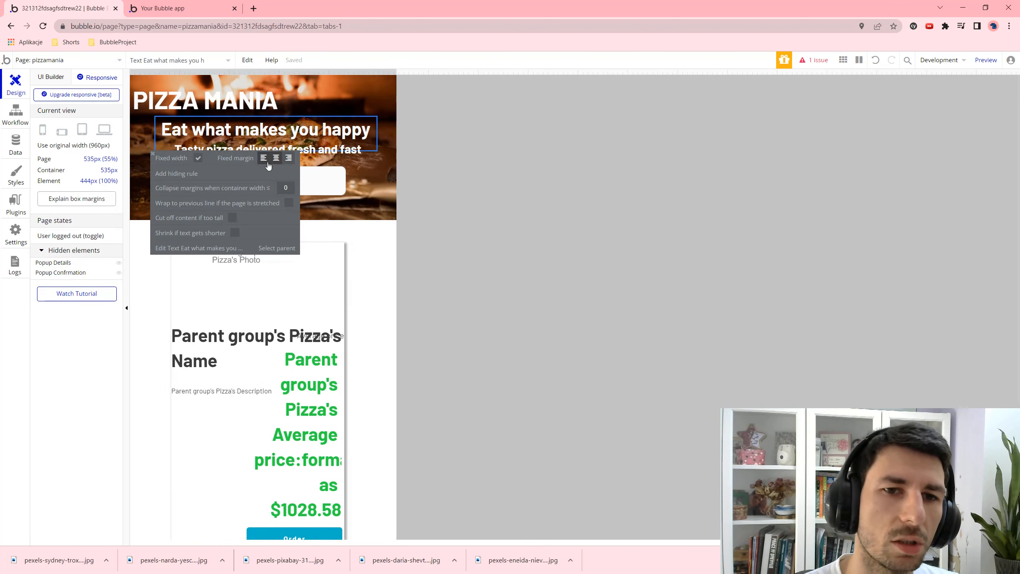
click(333, 155)
click(177, 167)
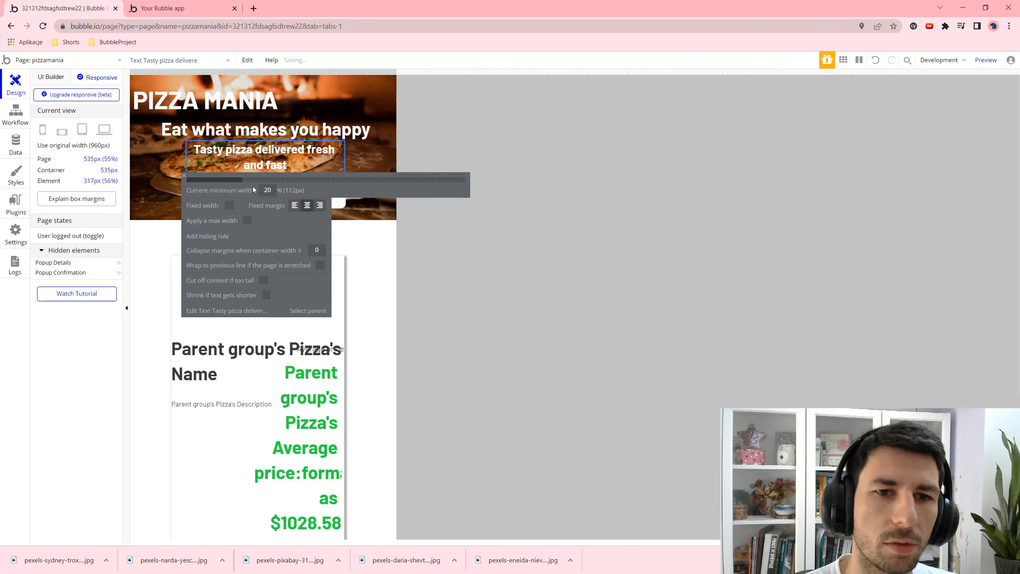
drag(259, 180, 377, 182)
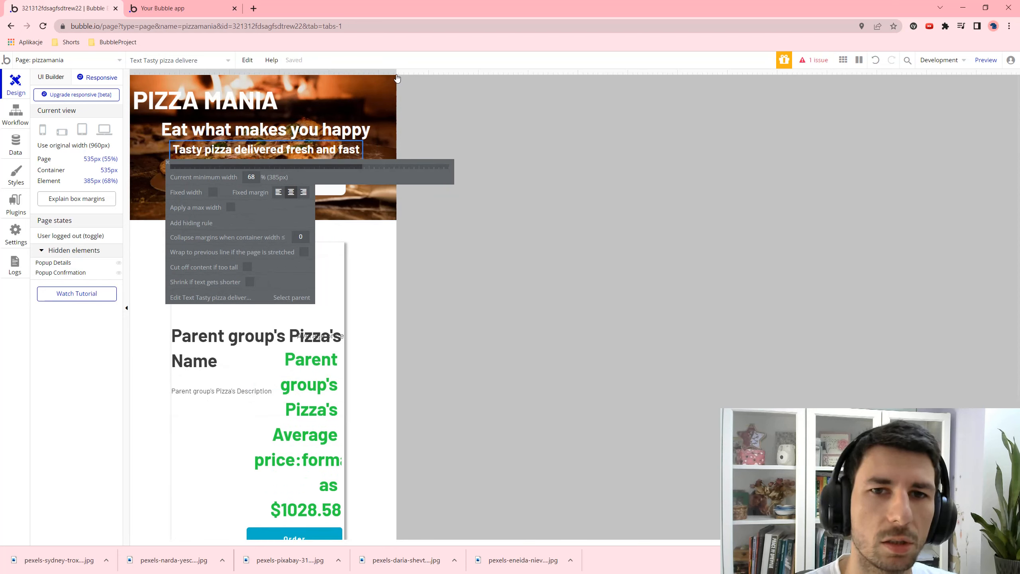
- Check the headline and subtitle at 308px and 751px page widths, then return to UI Builder
drag(397, 77, 285, 69)
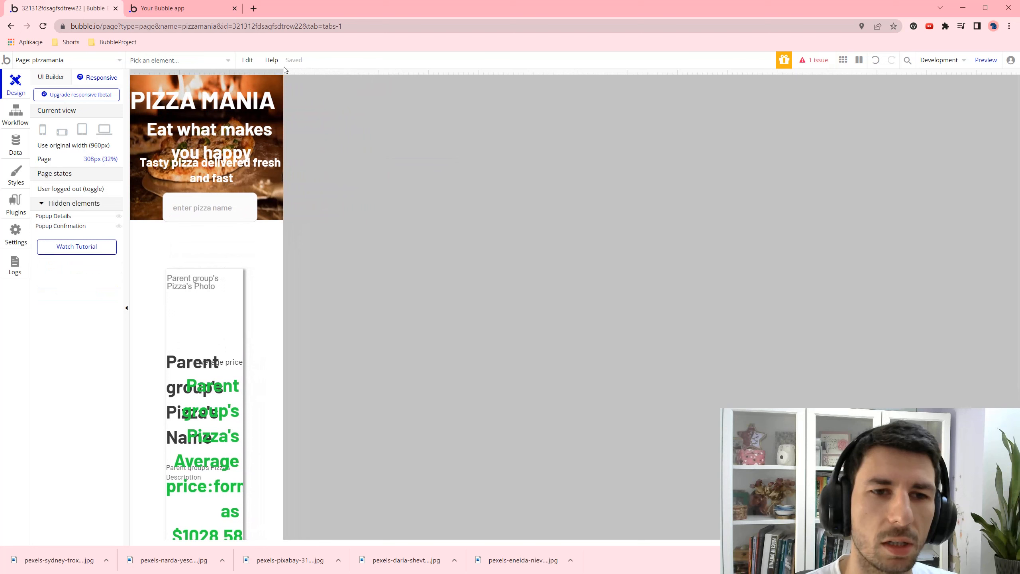
click(205, 154)
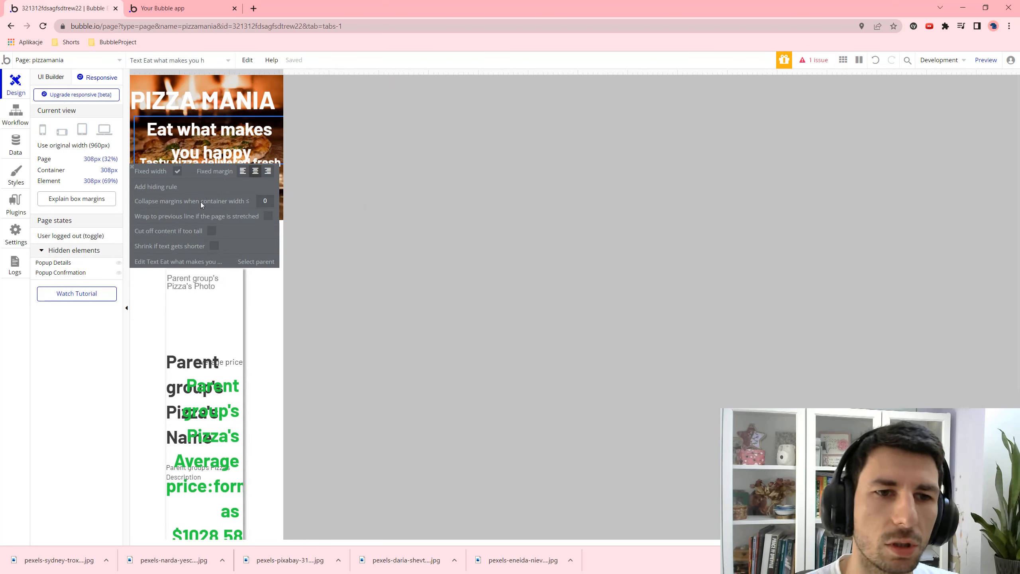
click(133, 168)
click(197, 144)
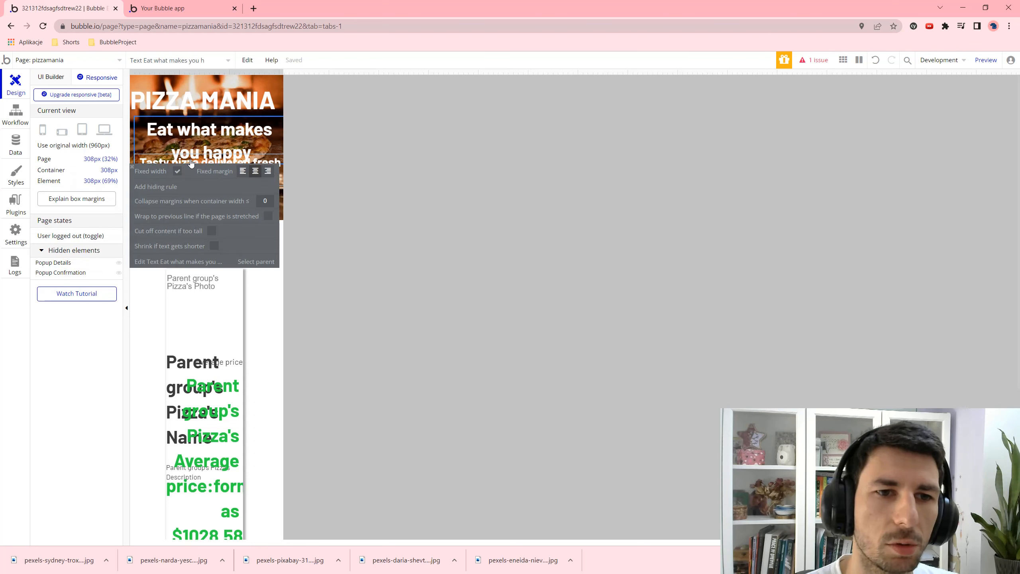
click(170, 162)
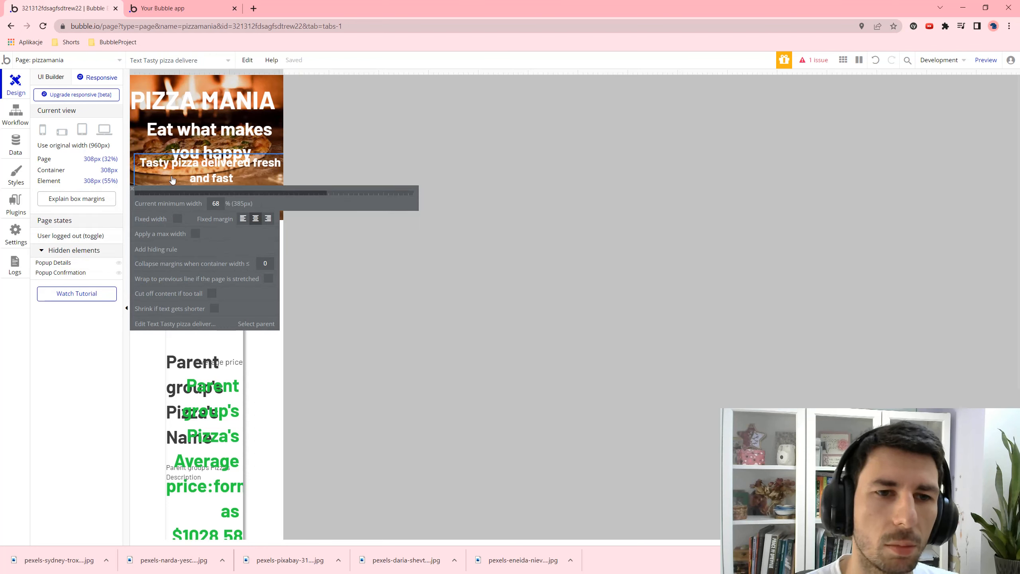
drag(281, 71, 504, 81)
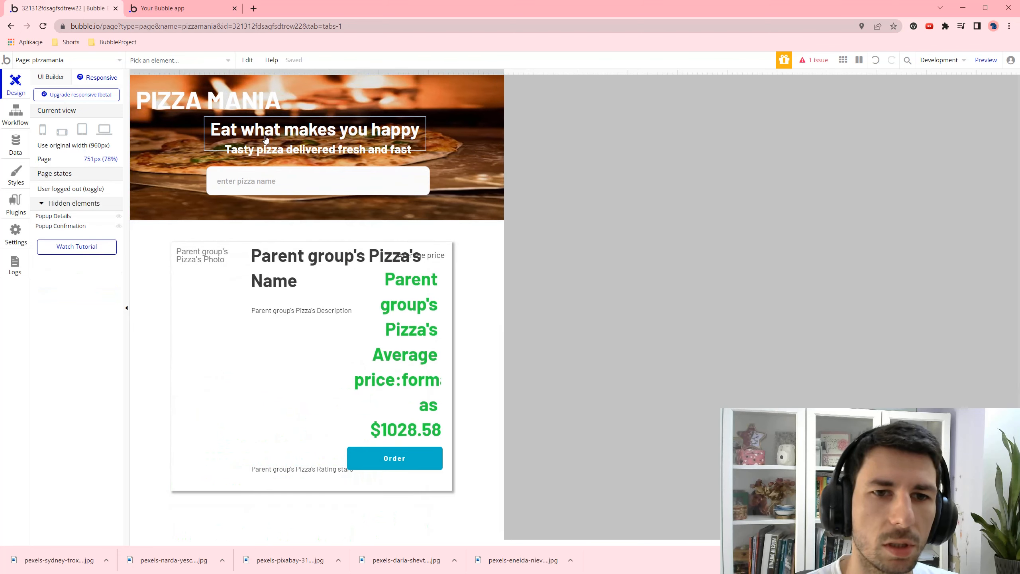
click(269, 140)
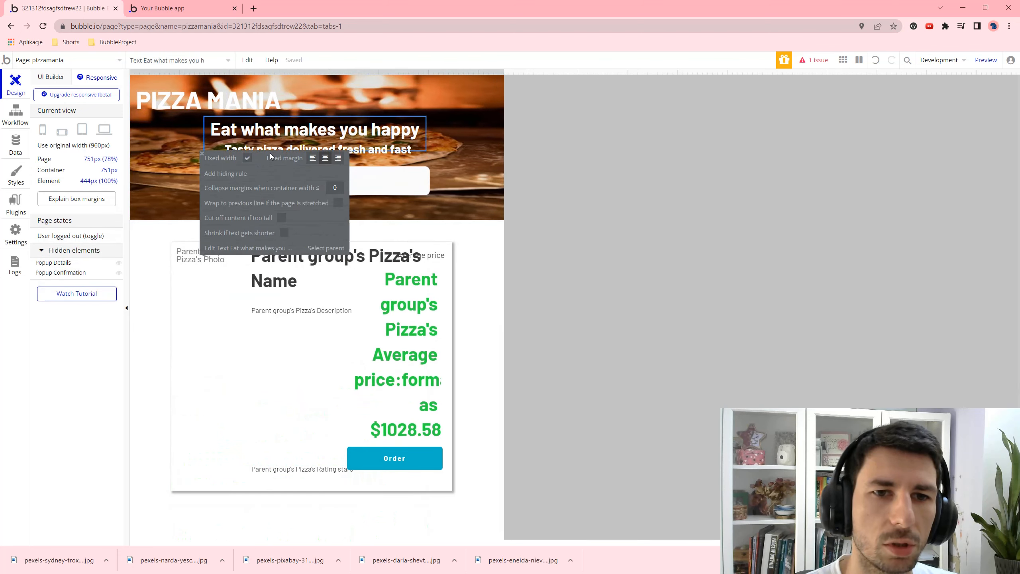
click(203, 155)
click(53, 85)
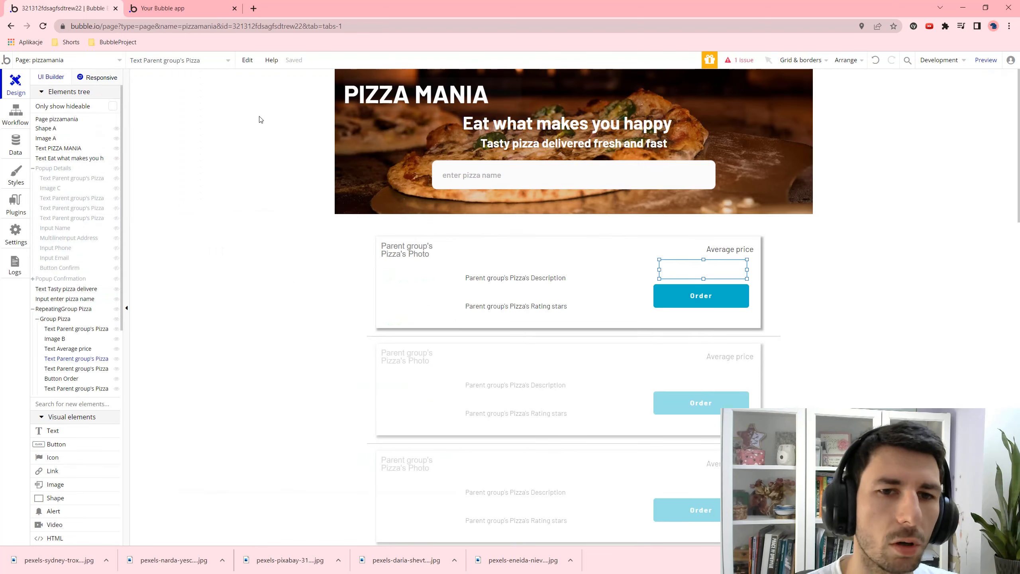
- Shorten the headline box, shift the subtitle slightly left, and preview the page at 331px
click(477, 134)
mouse_move(568, 144)
mouse_down()
mouse_move(566, 135)
mouse_move(551, 146)
mouse_up()
click(555, 144)
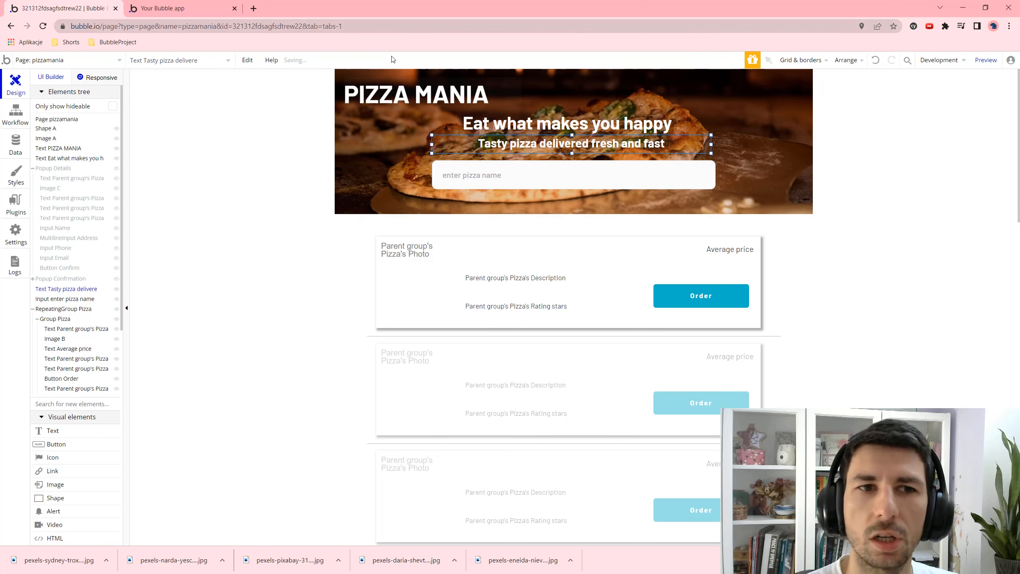
click(120, 77)
drag(507, 71, 717, 91)
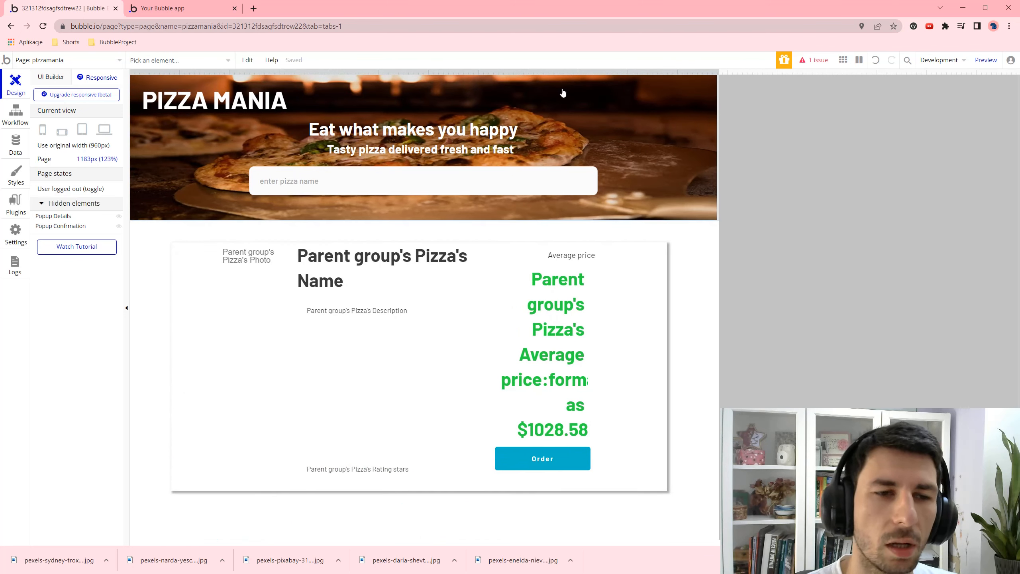
- Make the Group Pizza card fixed-width at 772×184 instead of its 20% minimum width
click(58, 84)
click(432, 276)
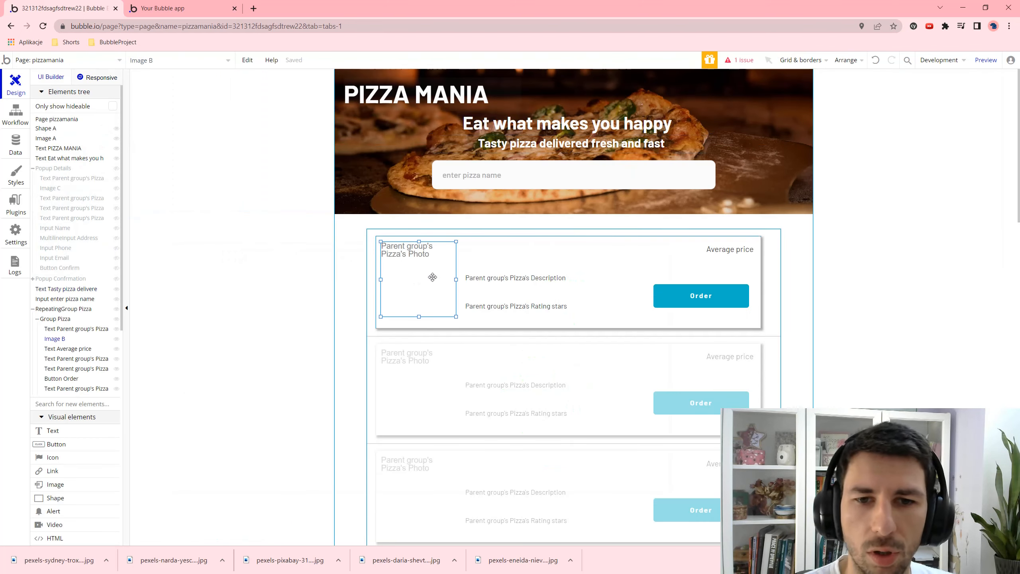
click(530, 248)
click(611, 309)
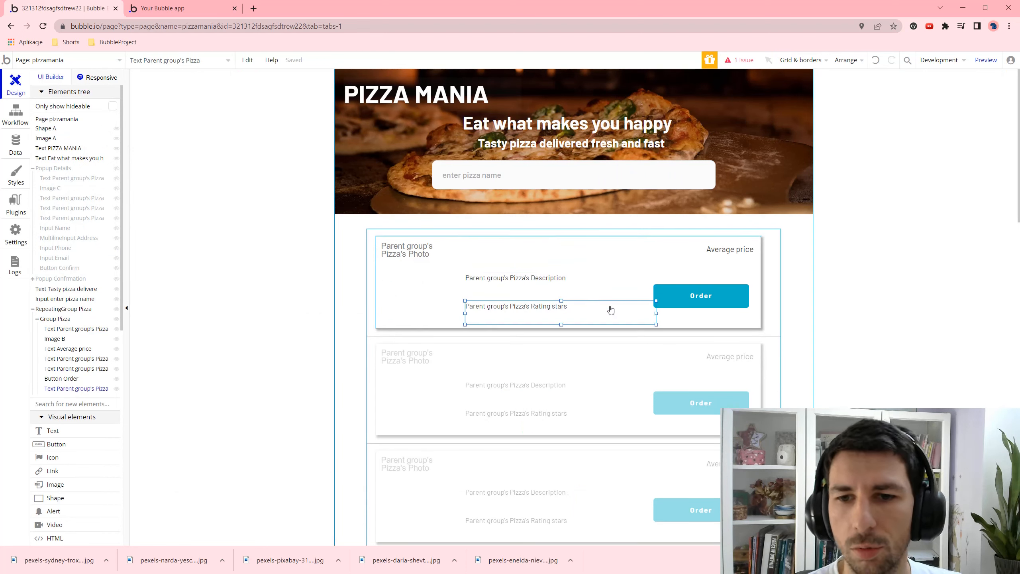
double_click(421, 319)
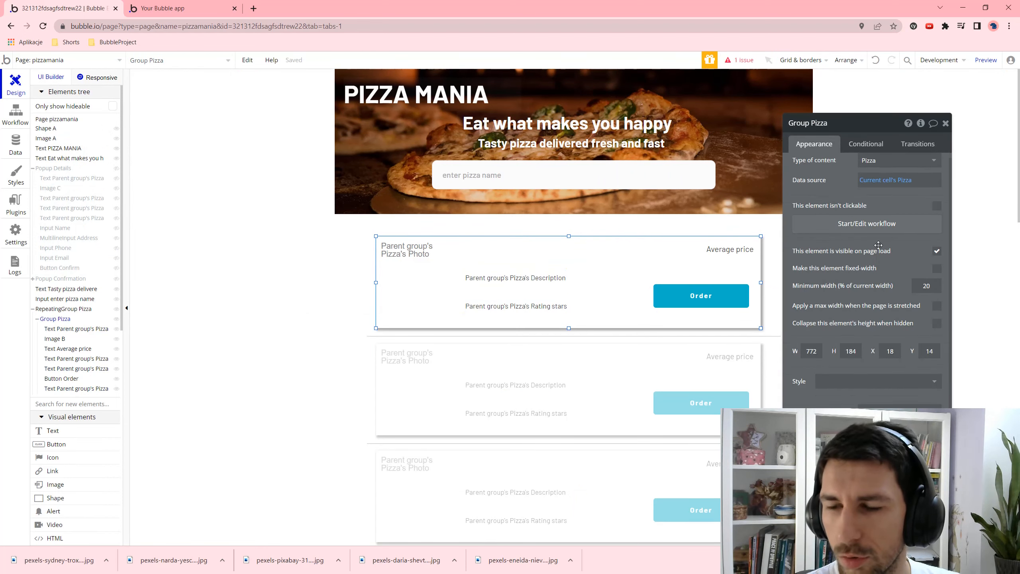
scroll(878, 245, down, 3)
scroll(878, 247, up, 3)
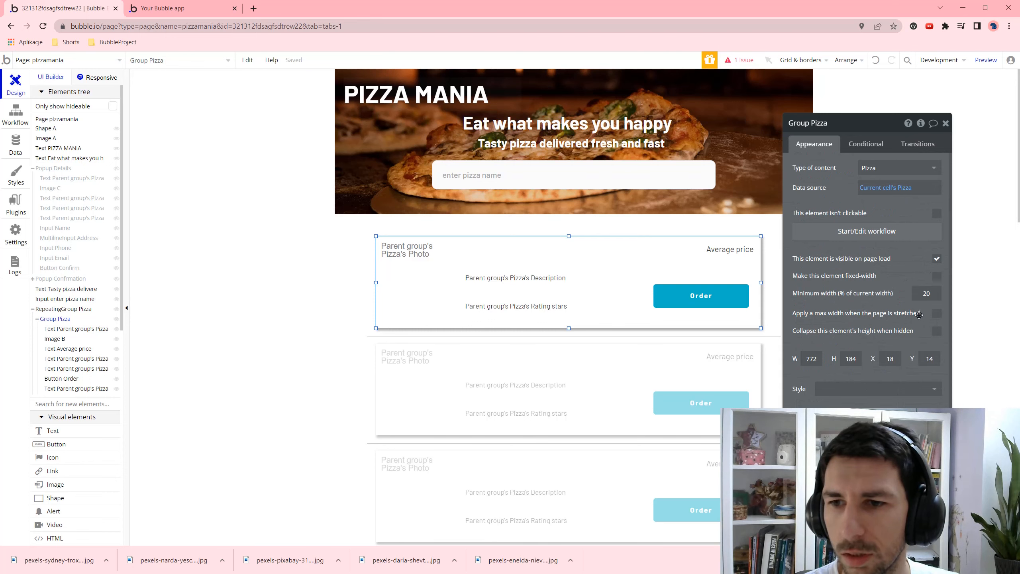
scroll(882, 284, down, 1)
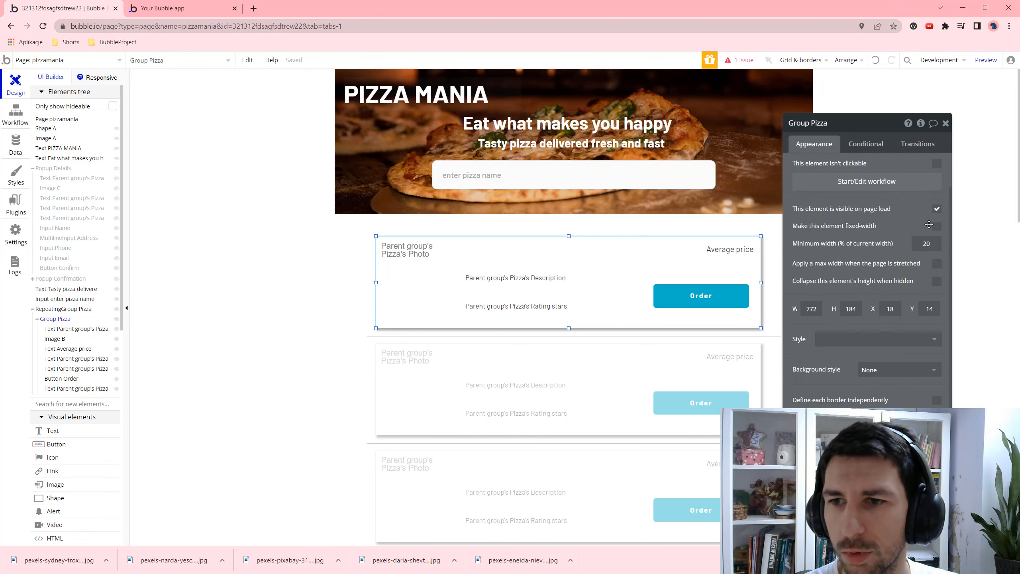
click(936, 226)
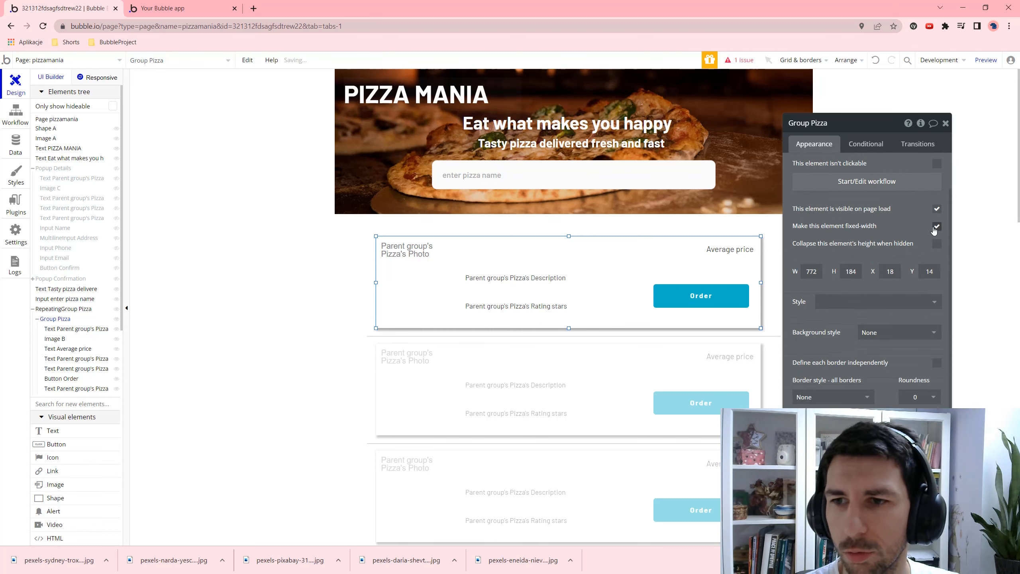
click(972, 63)
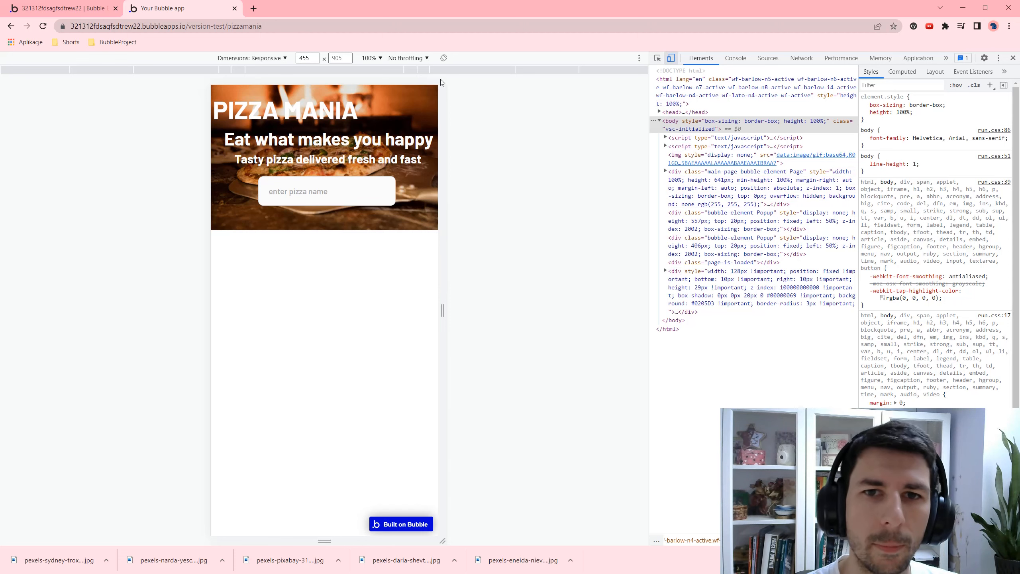
drag(443, 96, 544, 95)
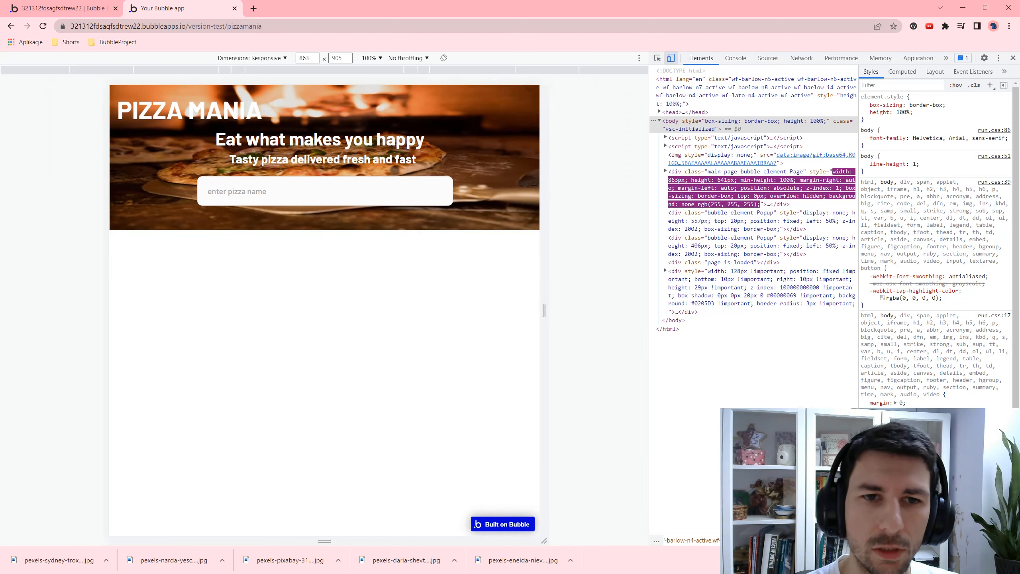
click(321, 193)
text(m)
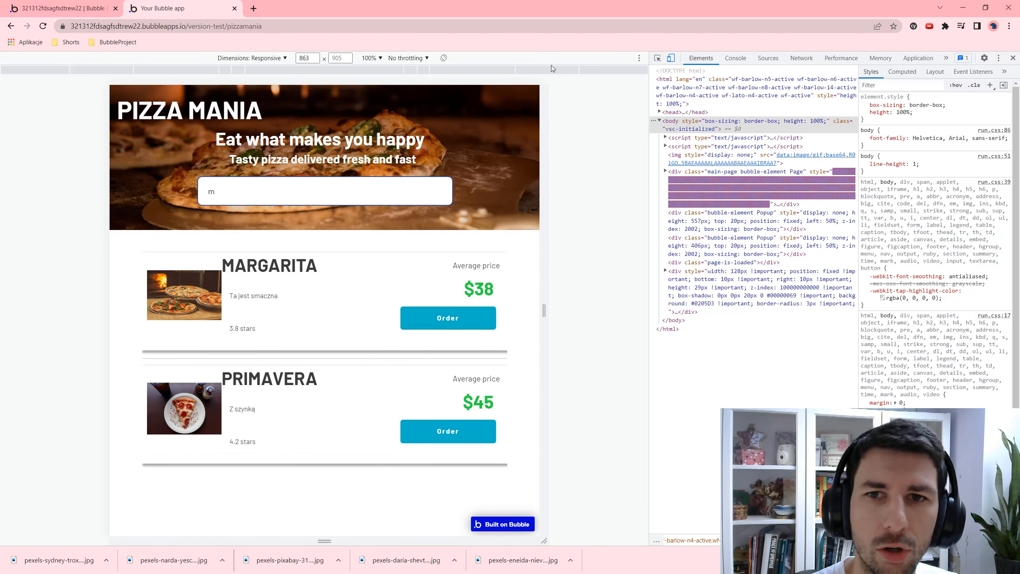
drag(544, 89, 643, 104)
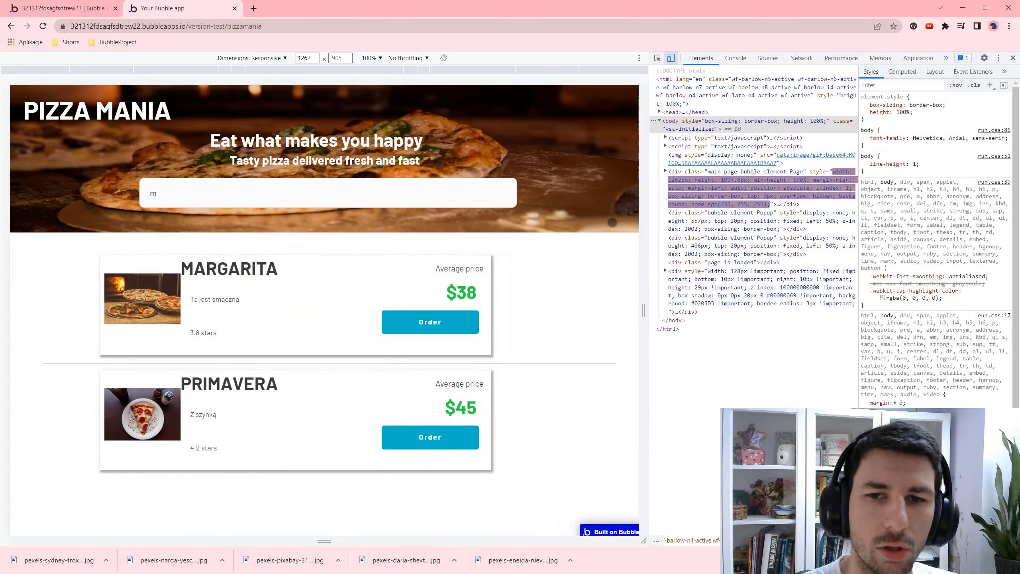
click(64, 8)
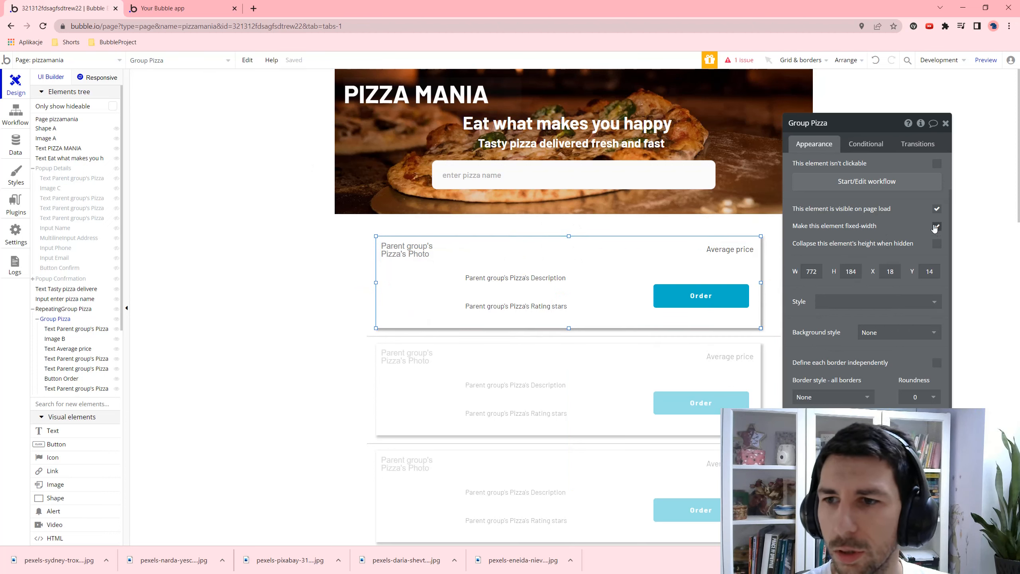
- Untick fixed-width on Group Pizza, cap its maximum width at 200%, and reload the app preview
click(936, 226)
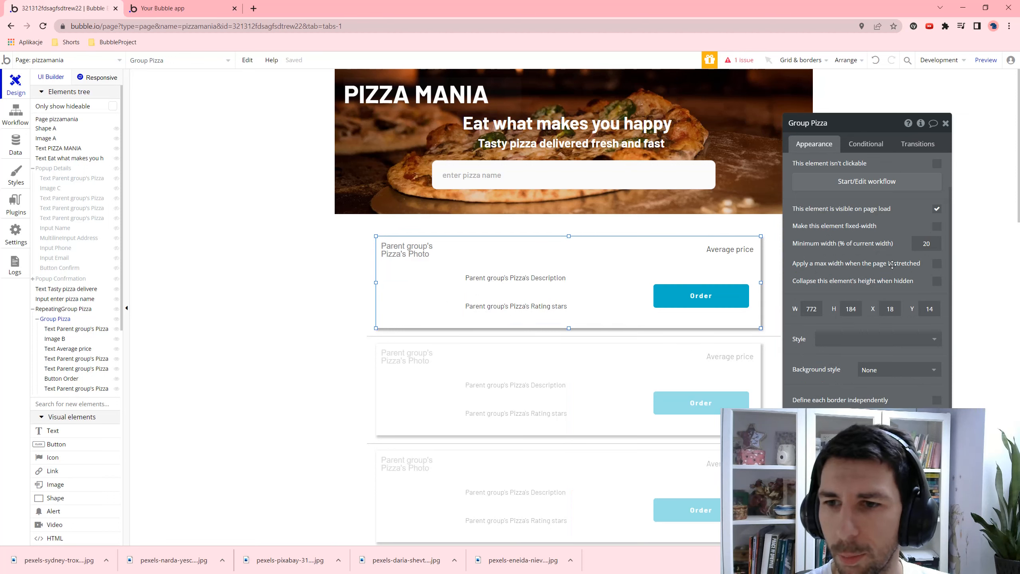
click(937, 264)
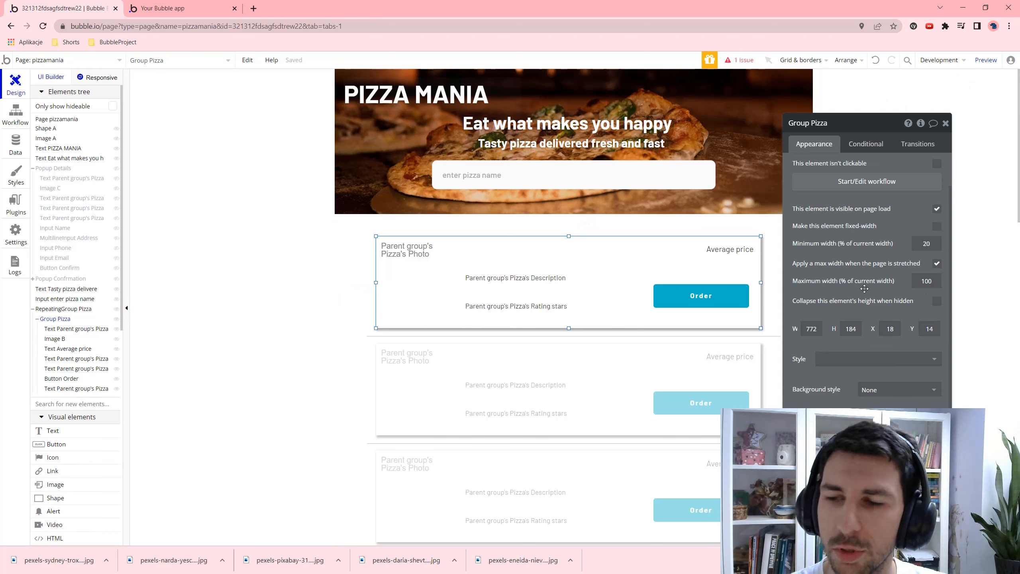
text(2)
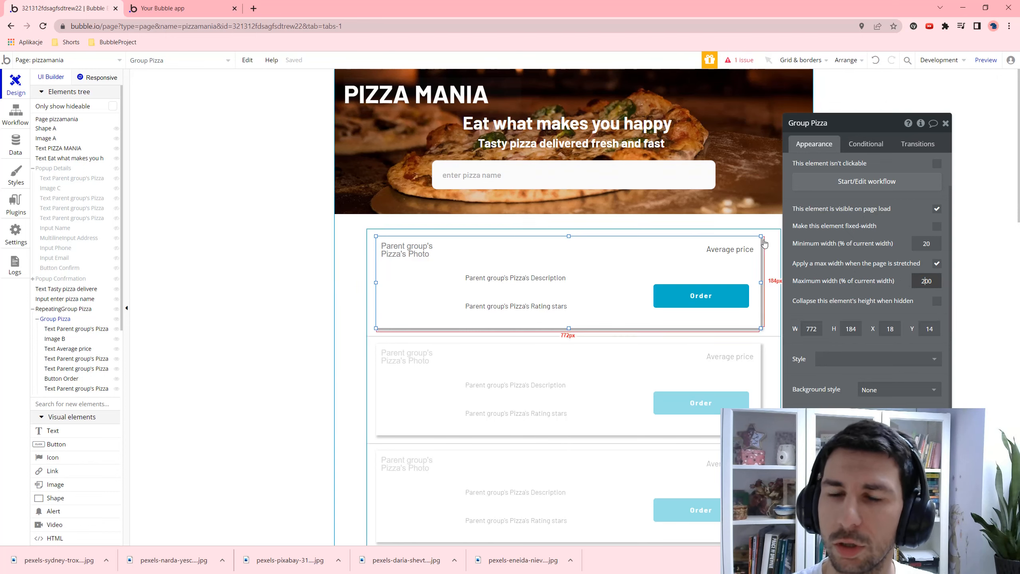
key(Tab)
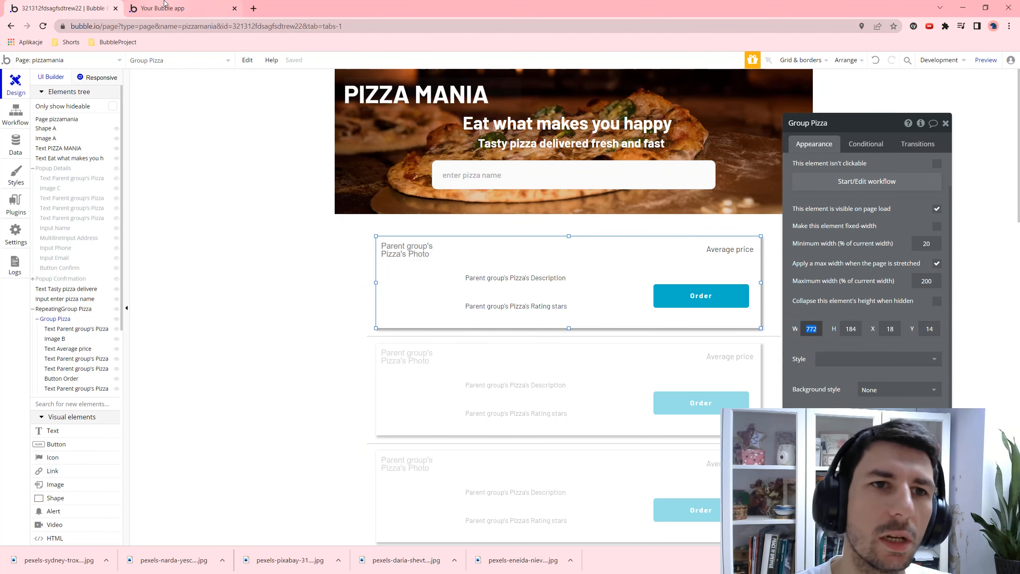
click(164, 8)
key(F5)
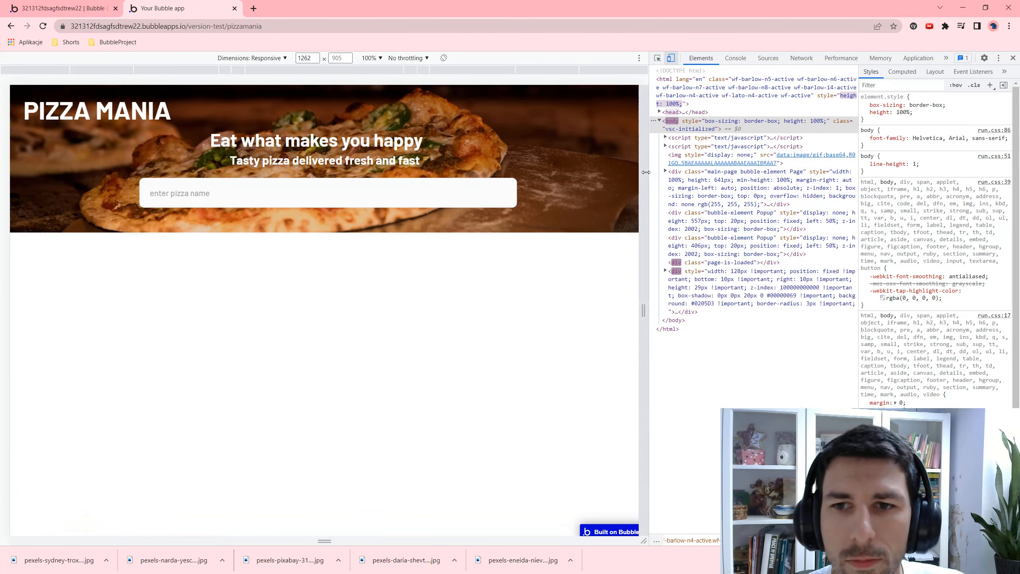
- Narrow the preview to 795px, search 'm', set 444px width, and return to the editor
drag(646, 172, 528, 173)
click(351, 196)
text(m)
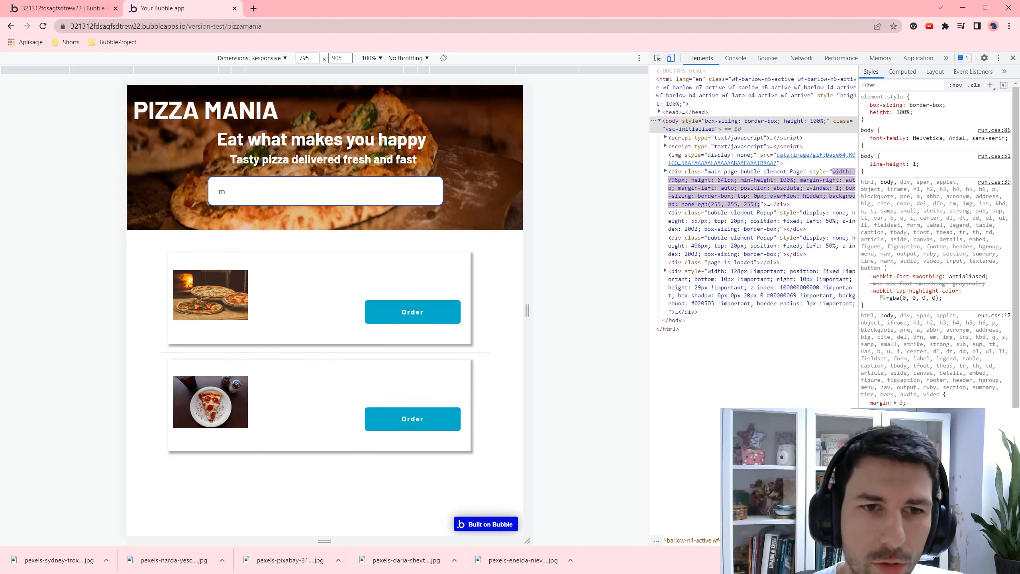
drag(526, 216, 440, 228)
drag(439, 228, 440, 227)
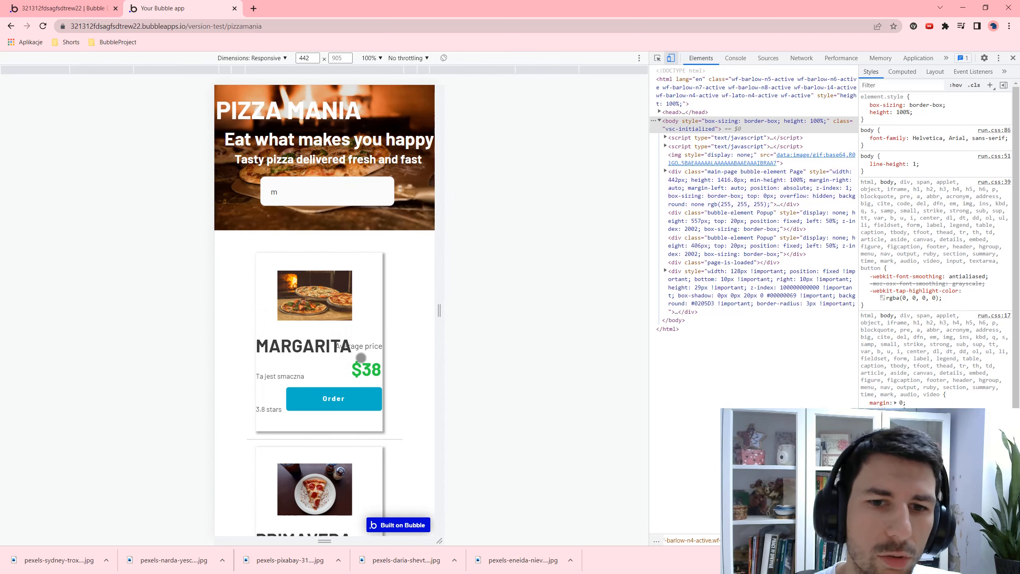
key(Up)
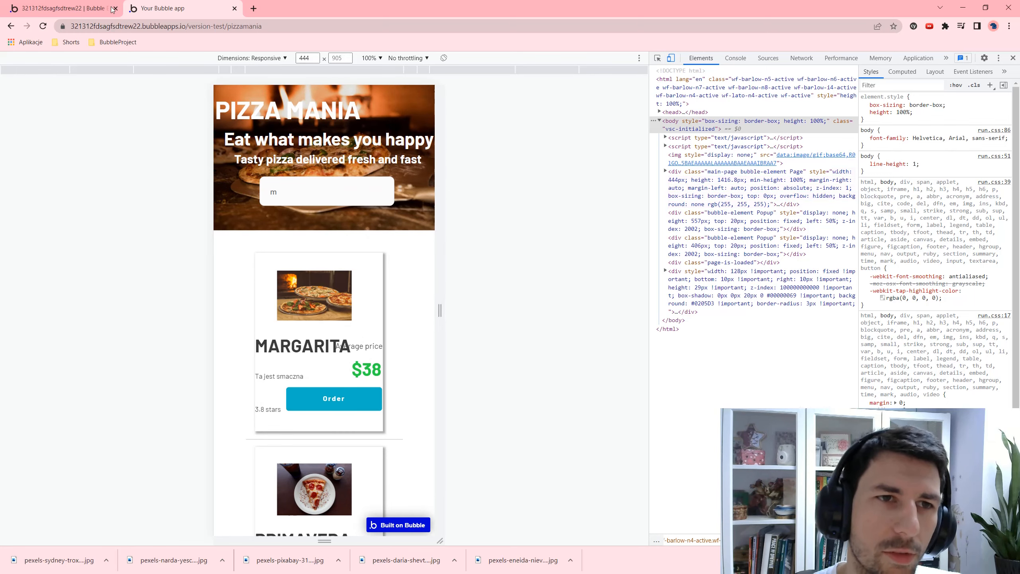
click(63, 8)
- Narrow the Description text to about 322px and the Rating stars text, reposition Average price, and open Responsive
click(689, 248)
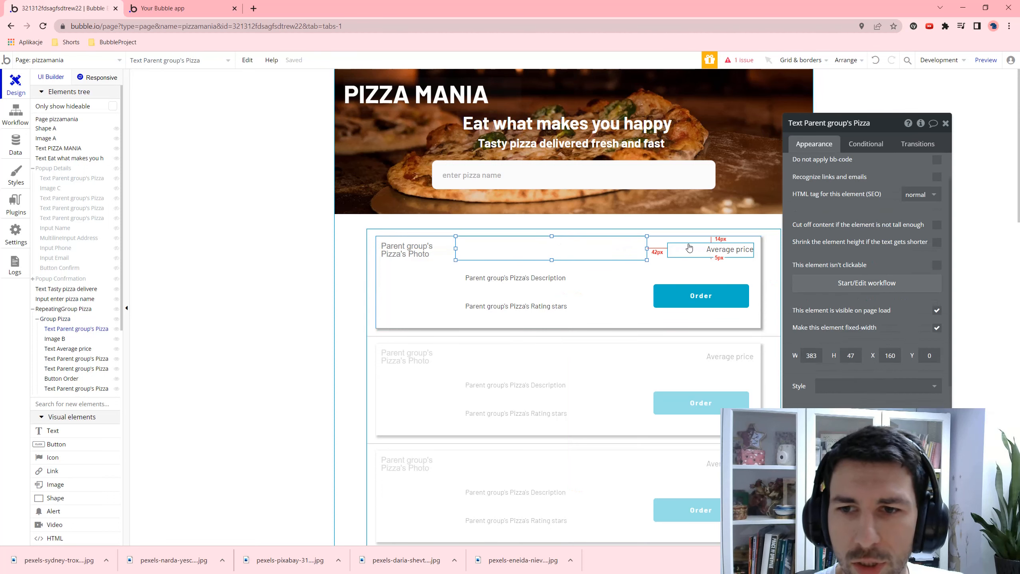
click(536, 277)
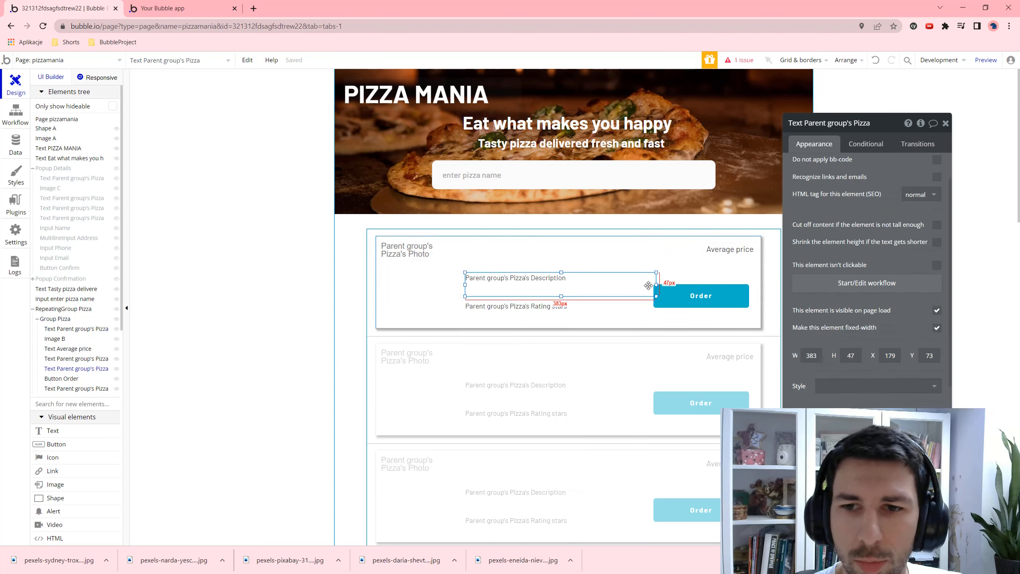
drag(656, 285, 624, 311)
click(554, 308)
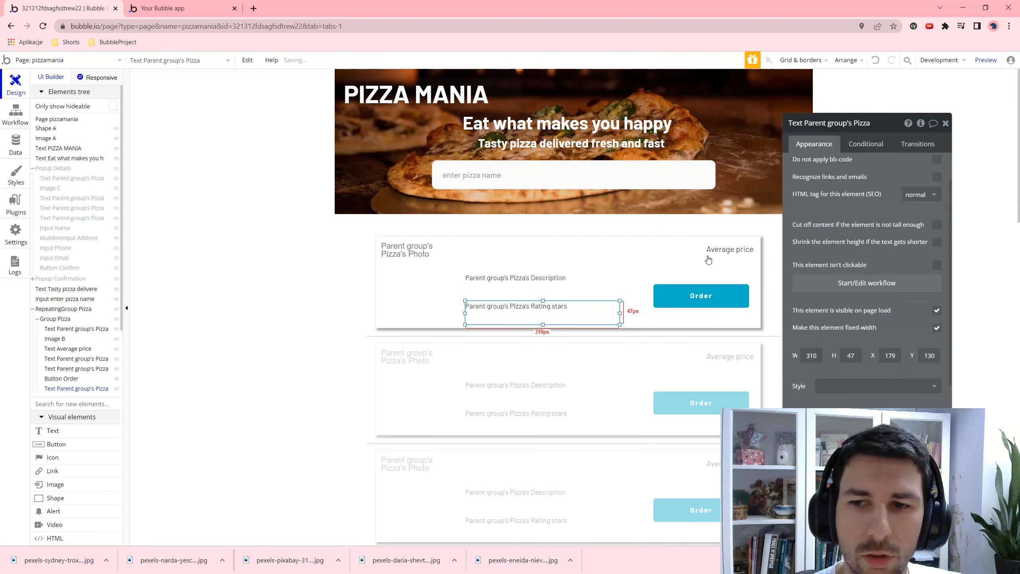
click(710, 254)
click(710, 268)
click(723, 249)
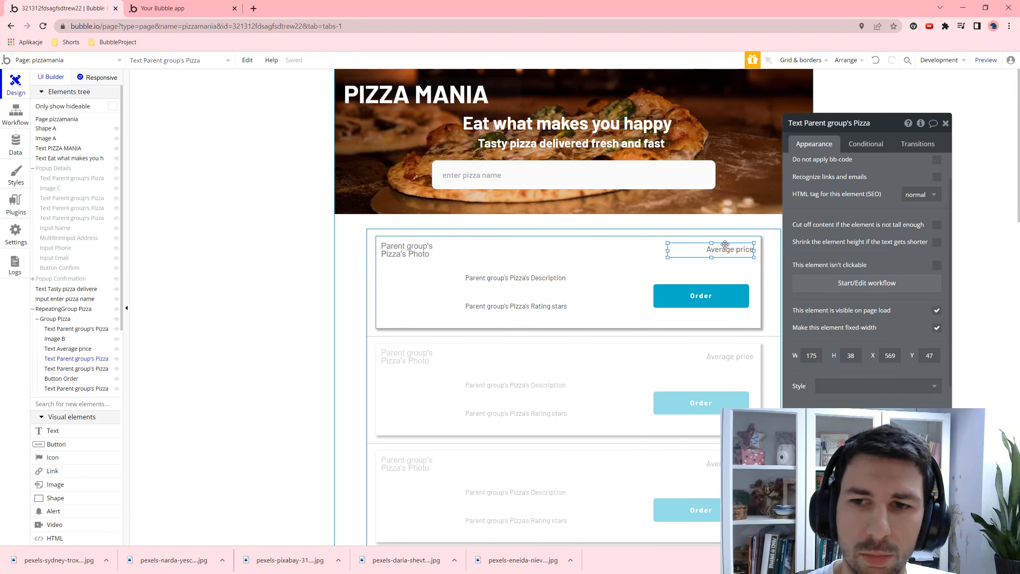
drag(723, 249, 698, 249)
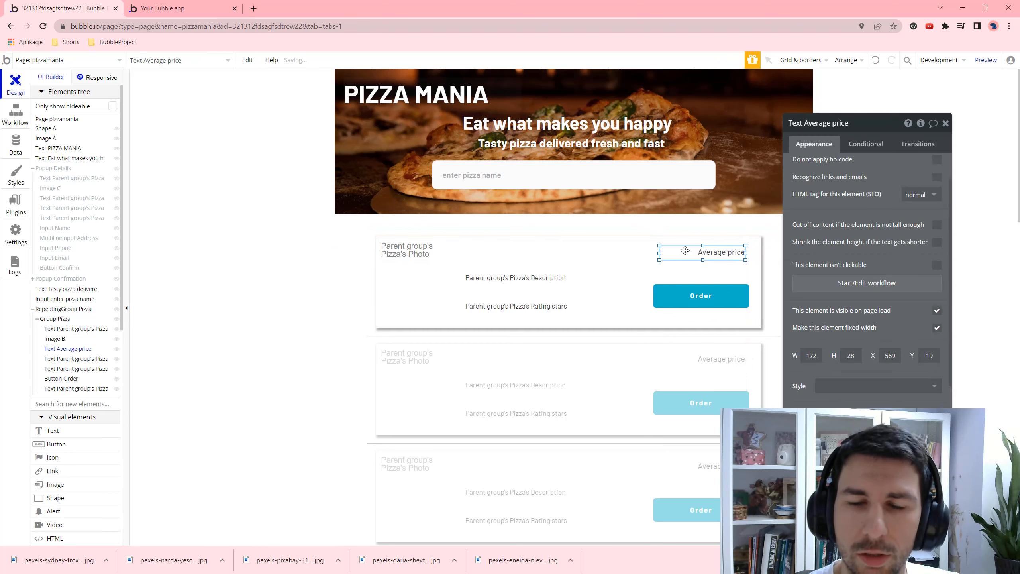
click(488, 250)
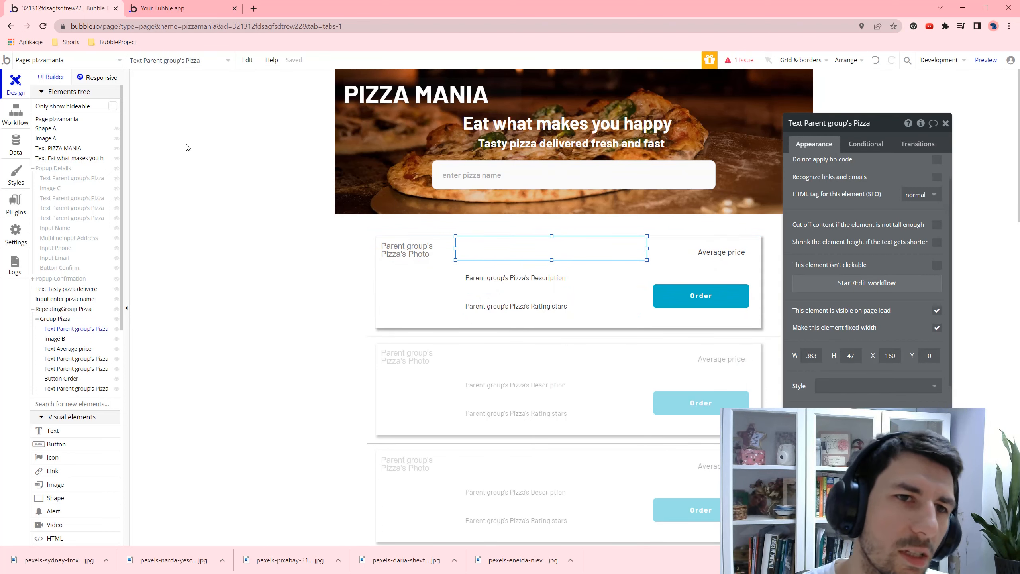
click(105, 82)
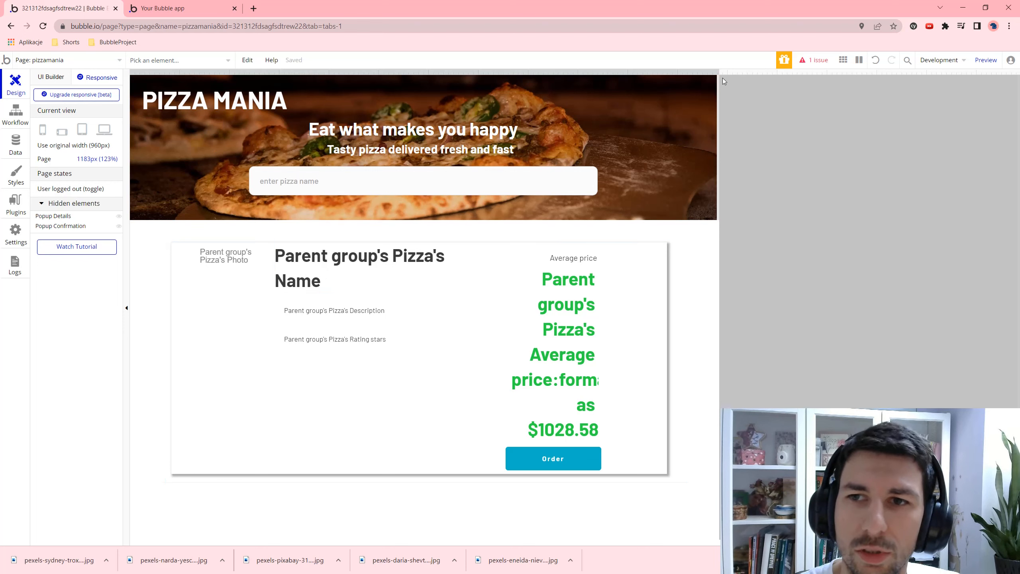
- Drag the page's right edge to a 1282px preview width to see the pizza card stretch
drag(718, 78, 740, 178)
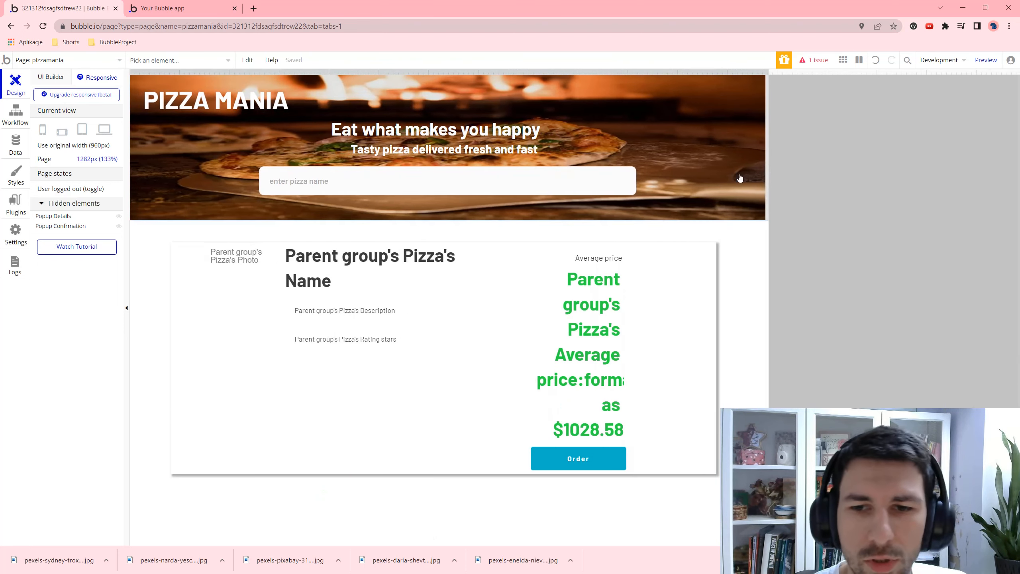
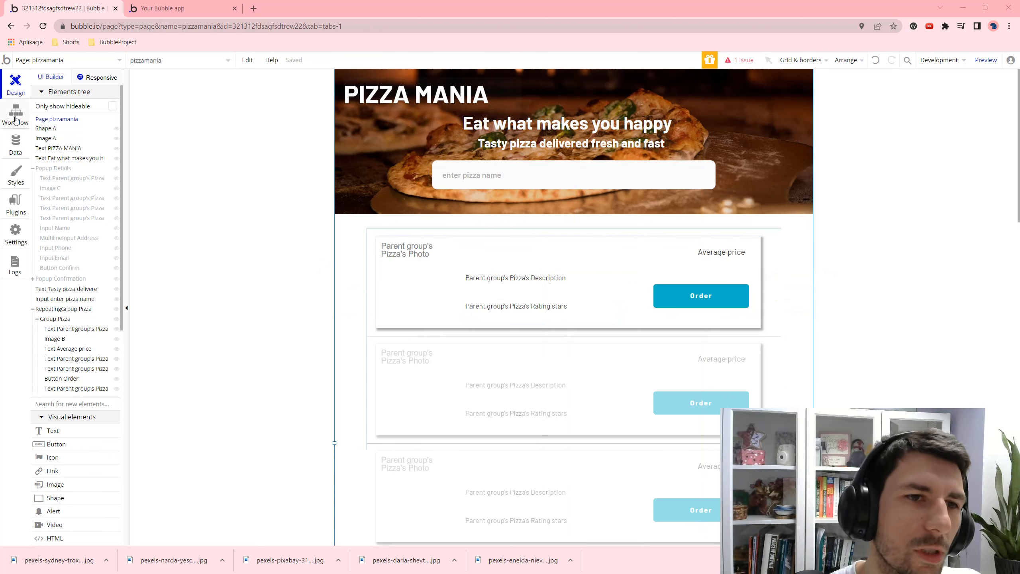
- Open the 'Button Confirm is clicked' workflow and begin adding a new action to it
click(15, 117)
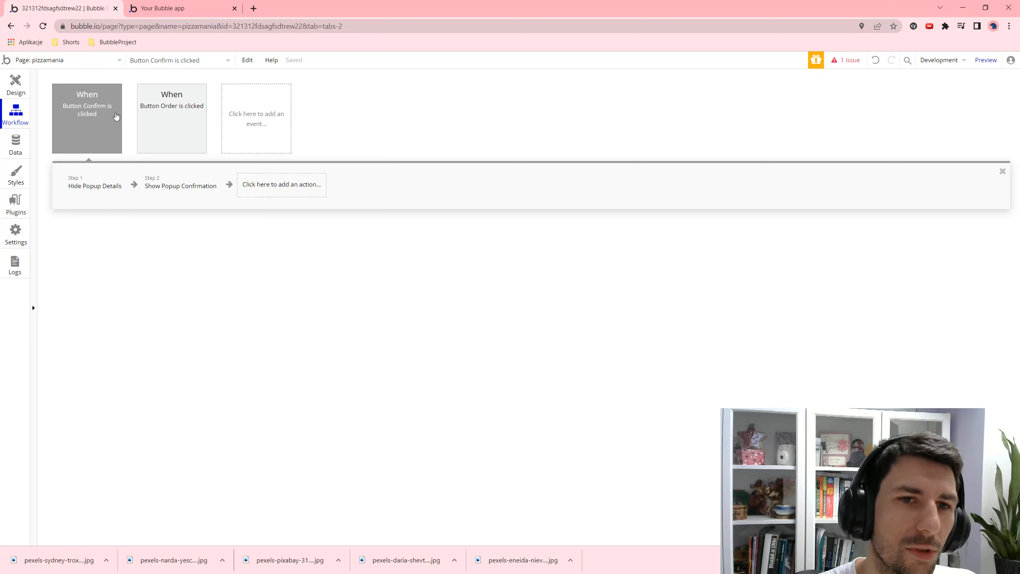
click(96, 129)
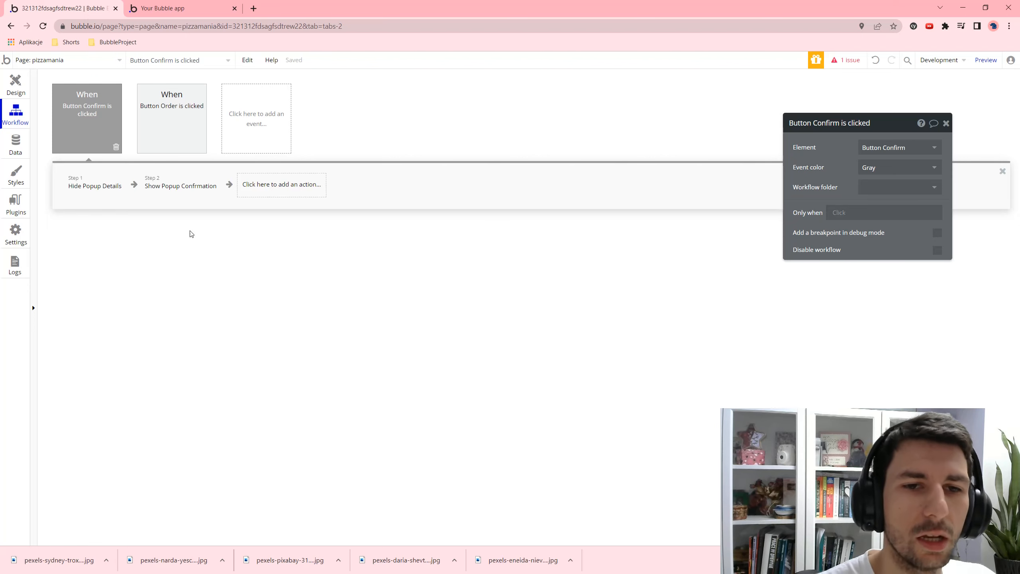
click(273, 184)
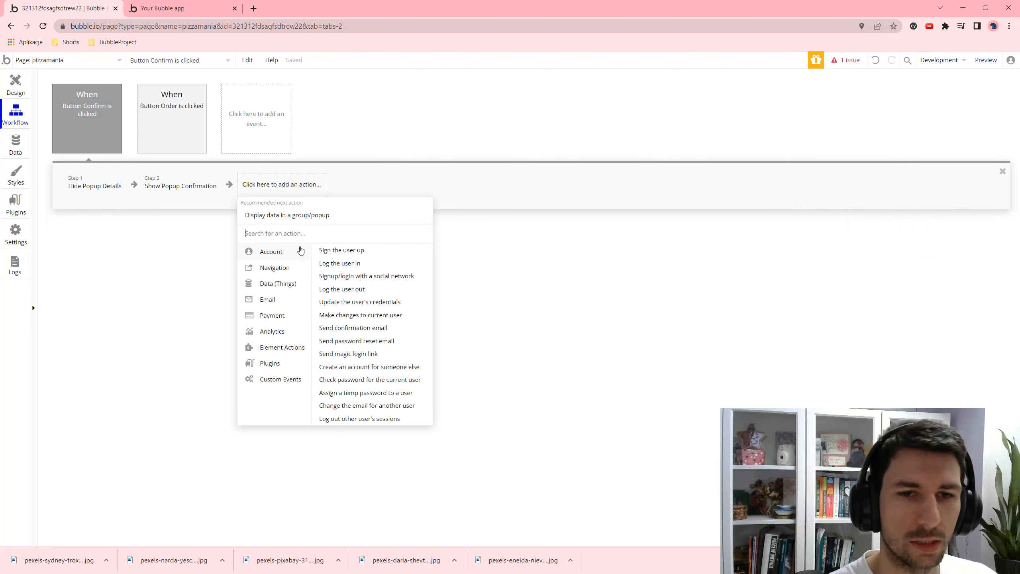
- Add a Send email action as step 3, sending it to Input Email's value
text(se)
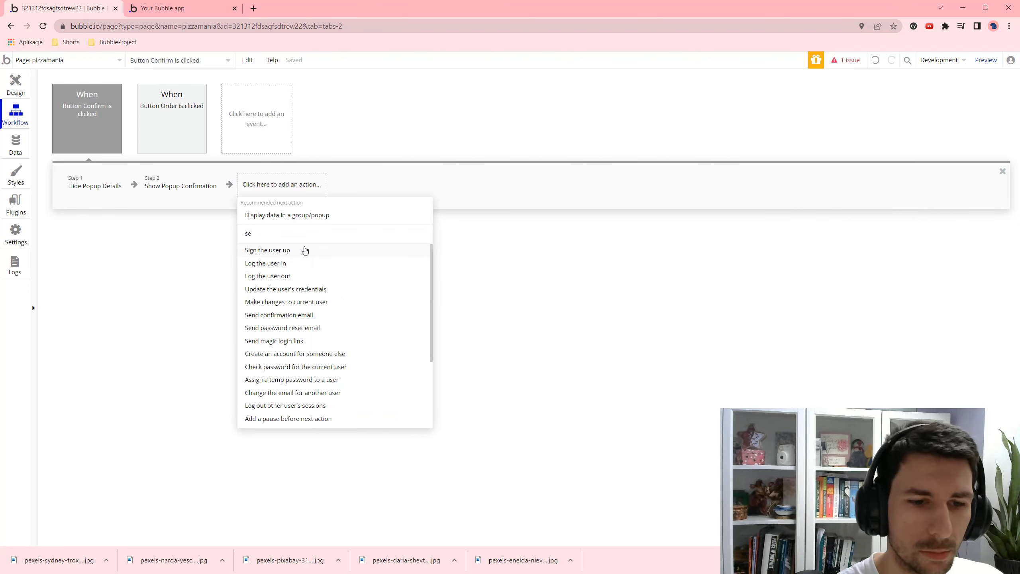
text(nd)
click(277, 288)
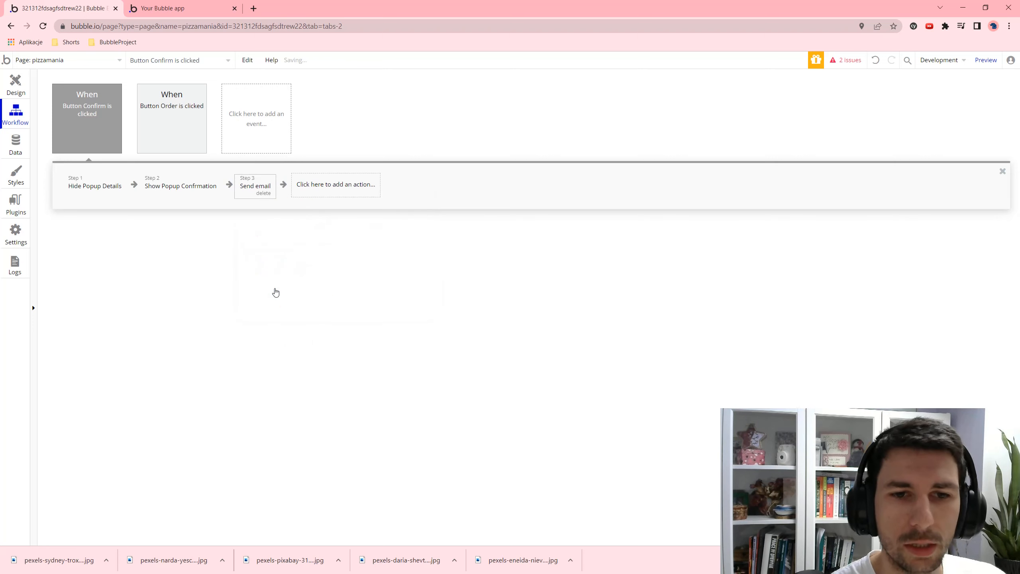
click(883, 147)
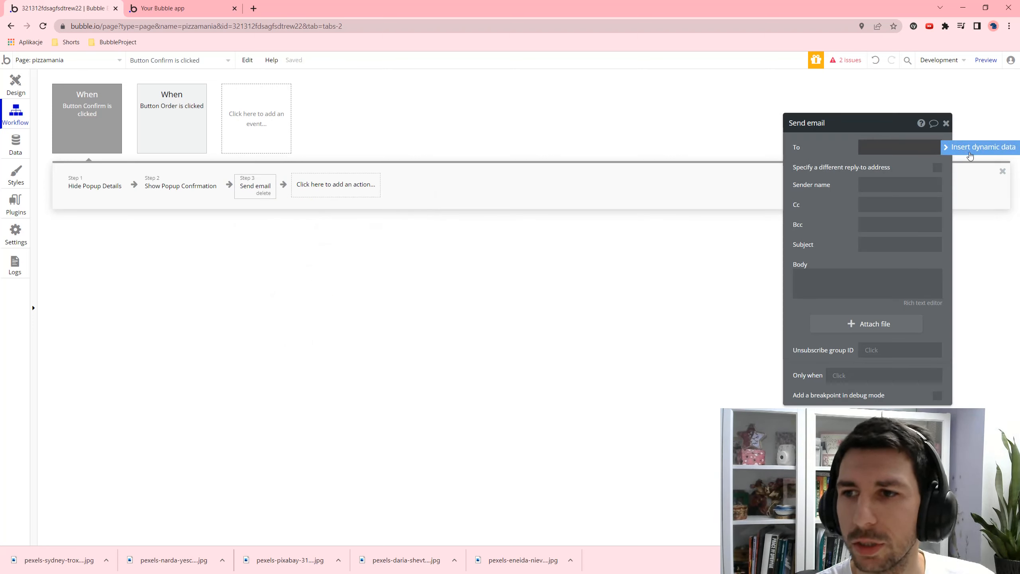
click(969, 153)
click(903, 174)
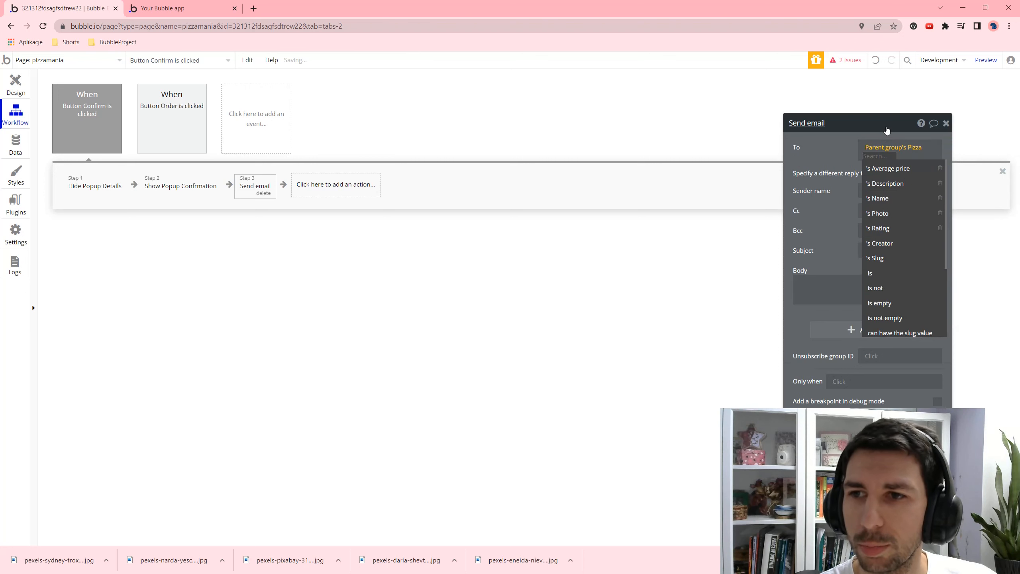
drag(887, 130, 528, 115)
click(522, 138)
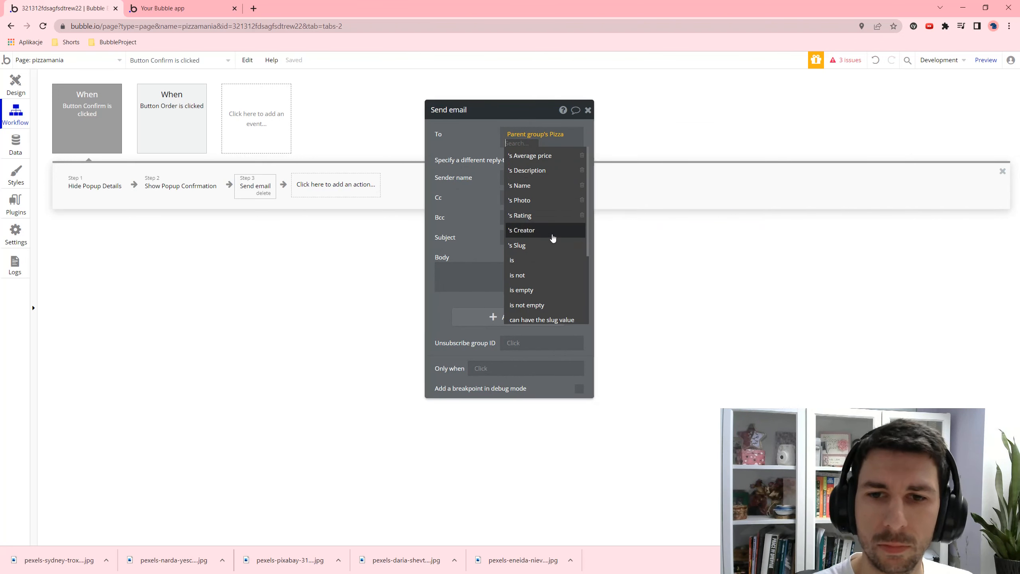
key(BackSpace)
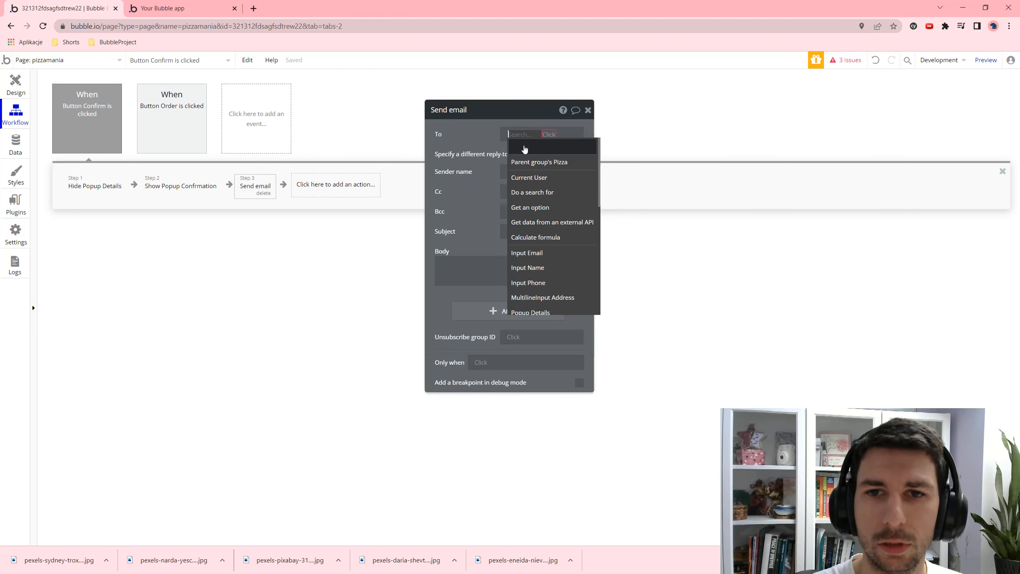
click(526, 252)
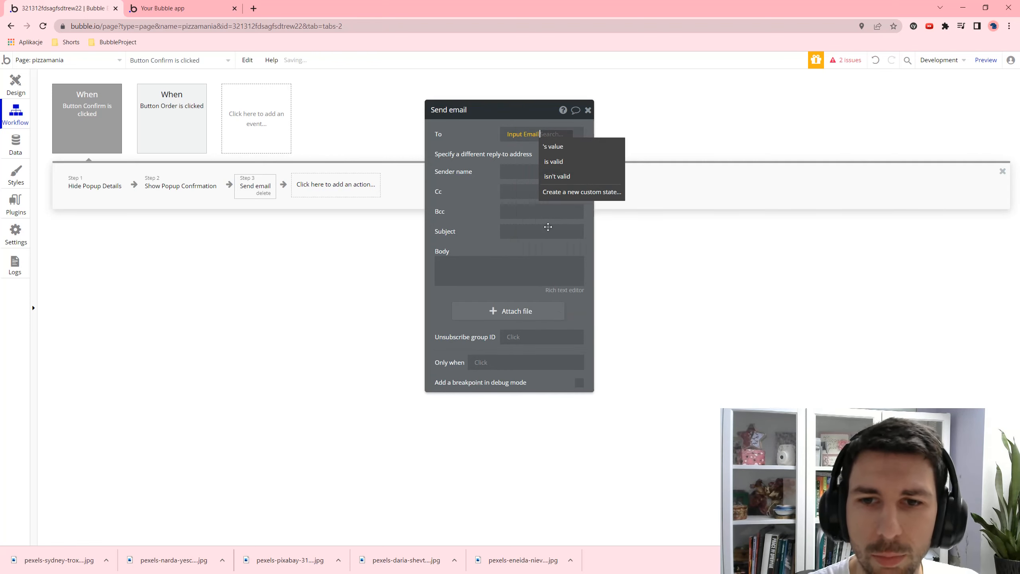
click(552, 147)
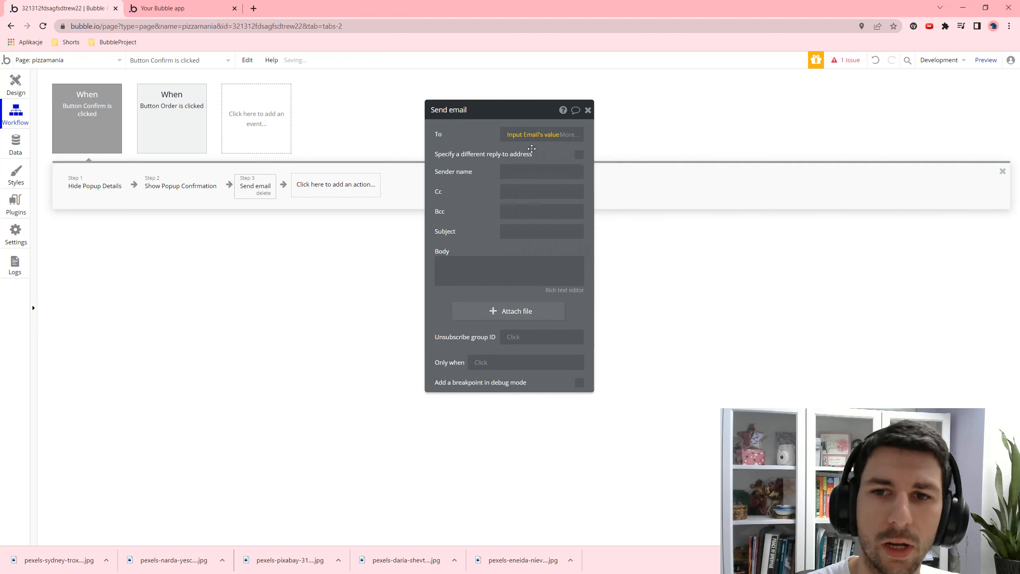
- Enter the shop's email address as sender name and set the subject 'Congratulatiosn Pizza Mania'
click(530, 170)
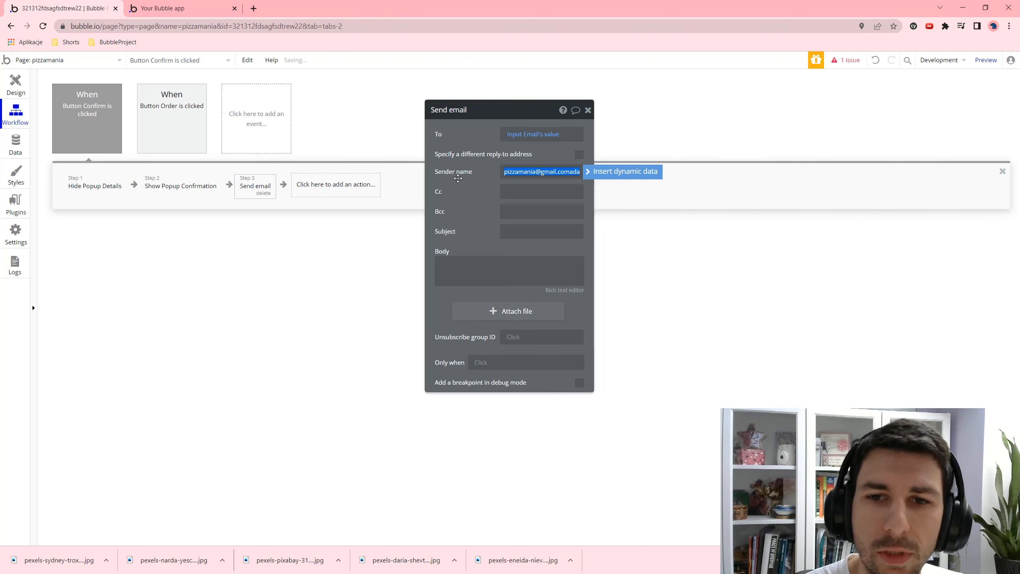
click(531, 189)
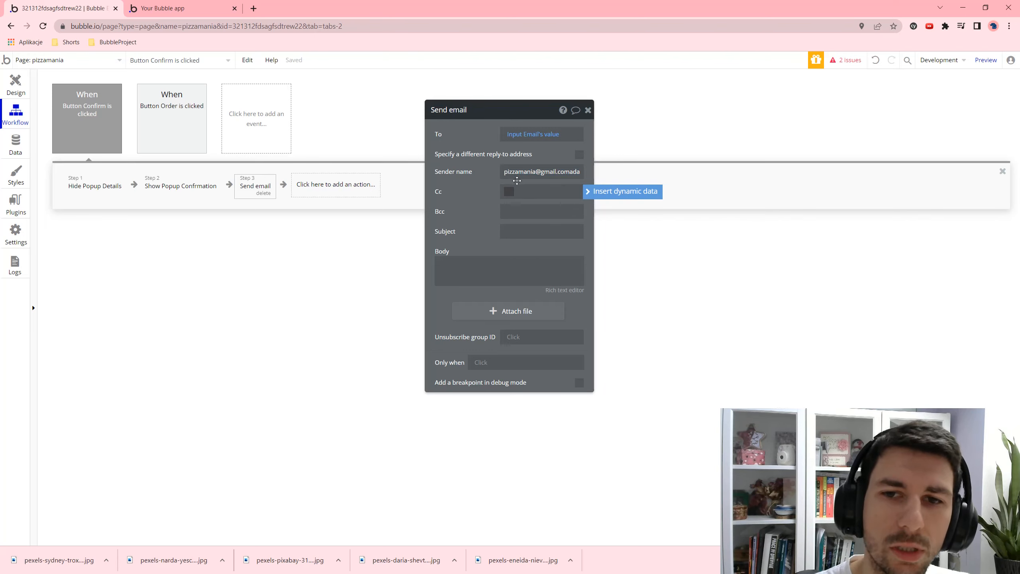
click(511, 210)
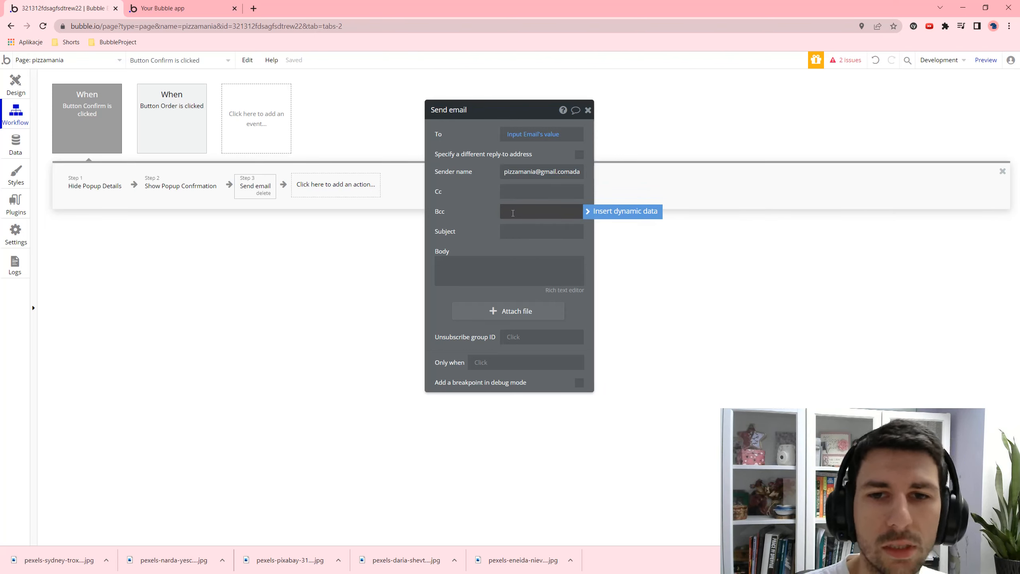
click(525, 236)
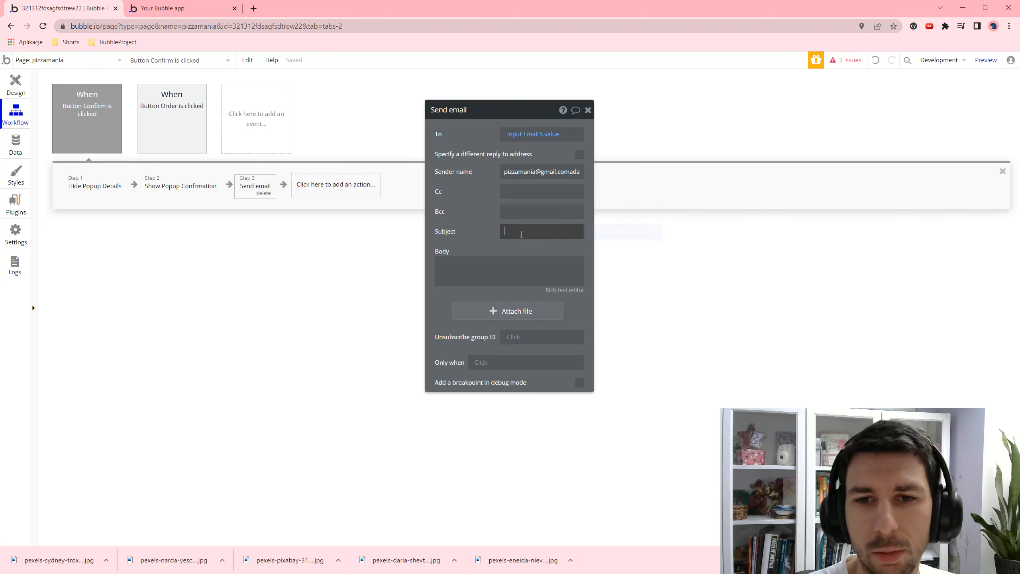
text(Congr)
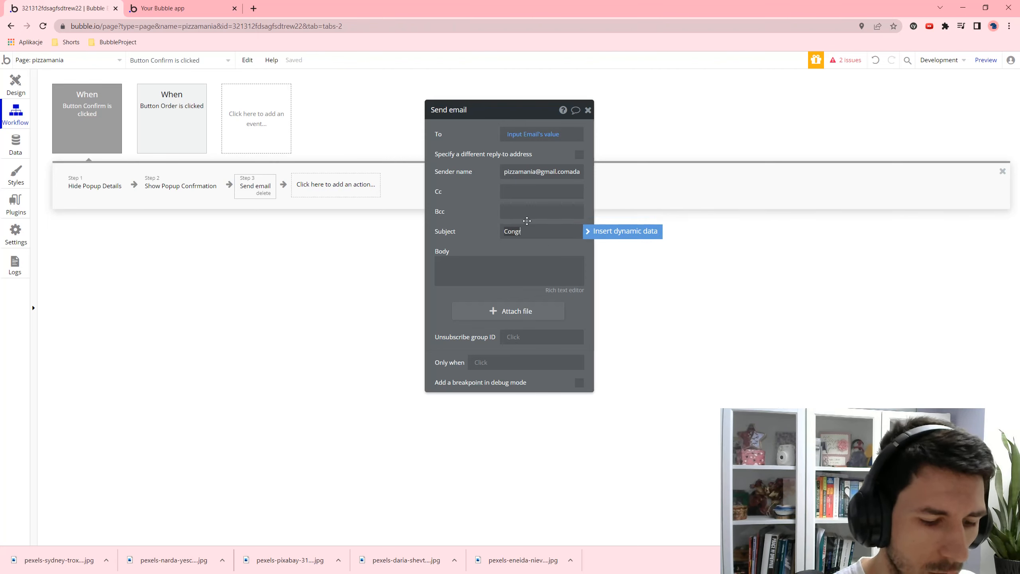
text(atulatiosn)
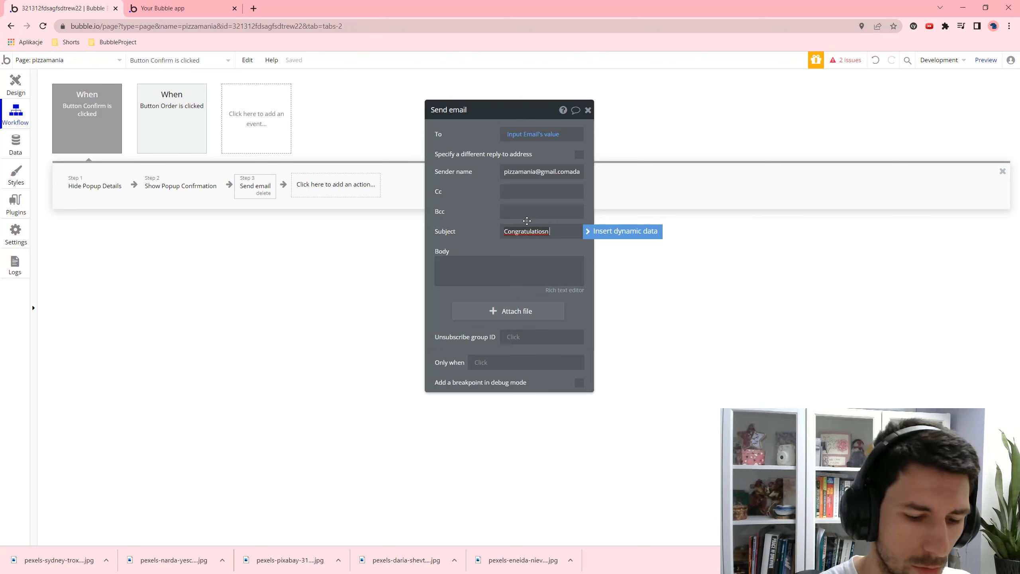
text( Pizza Mania)
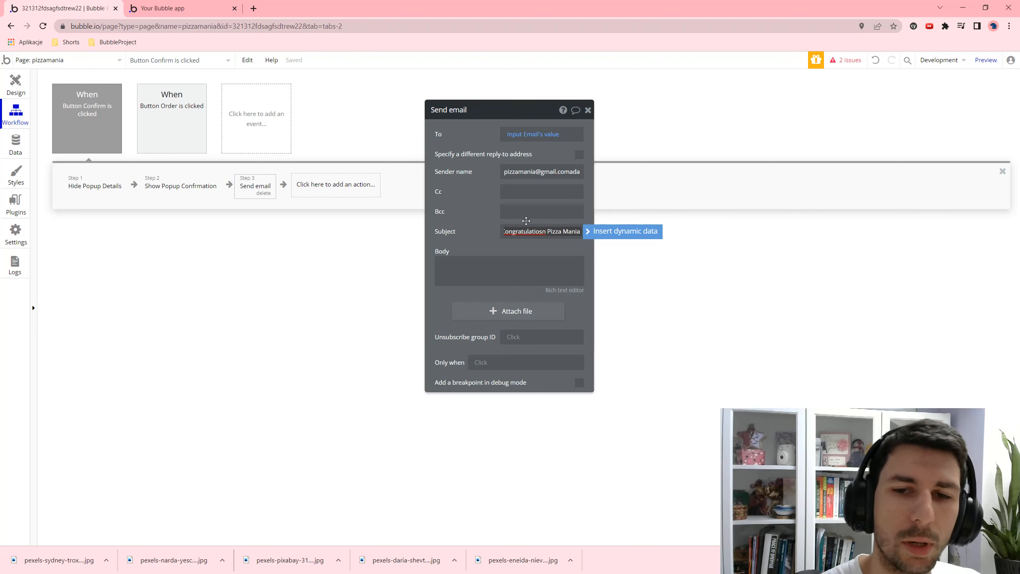
click(491, 277)
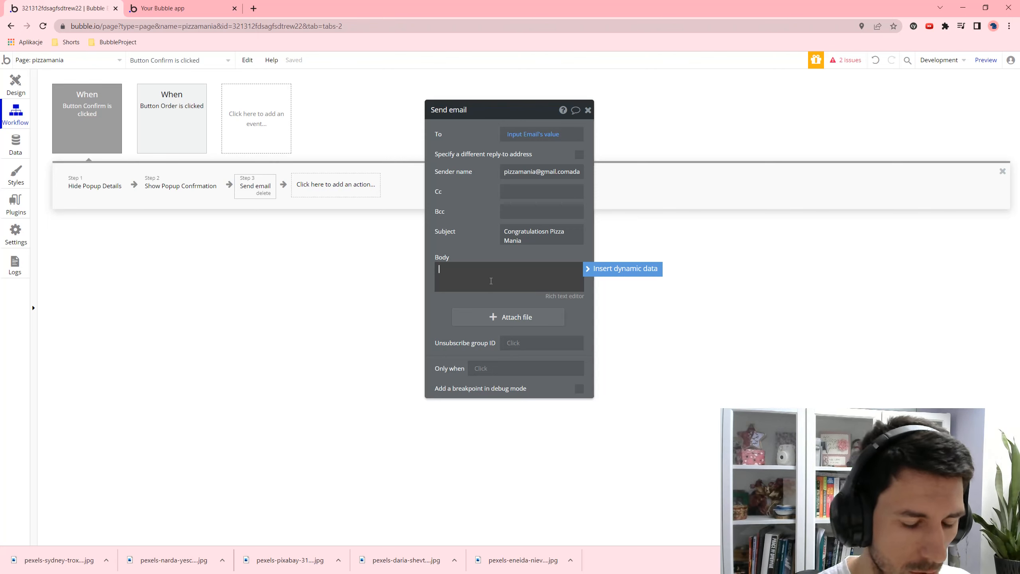
- Write the body 'Congratulations, you ordered' followed by Parent group's Pizza's Name
text(ZamówiaG)
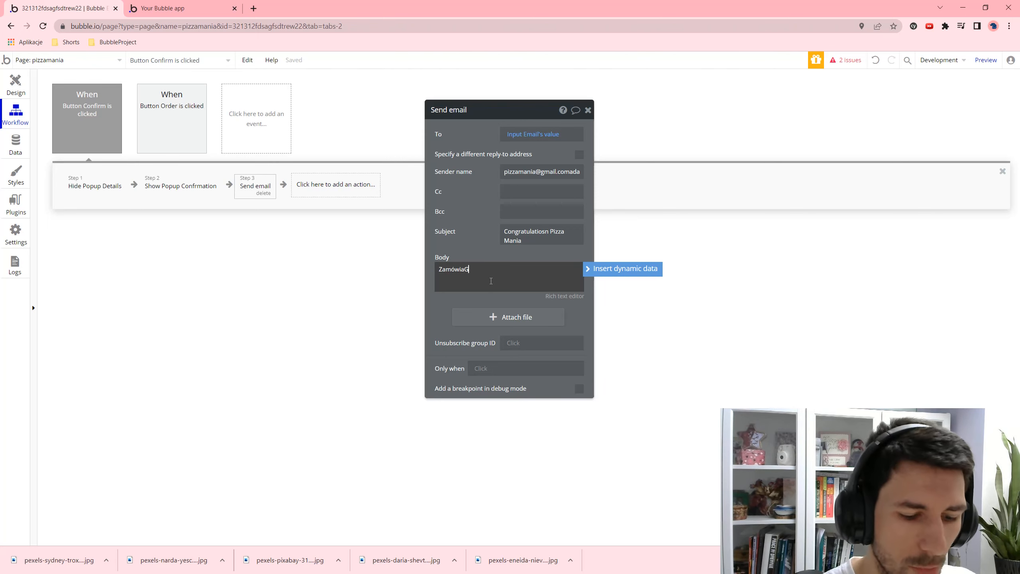
key(ctrl+a)
text(Gra)
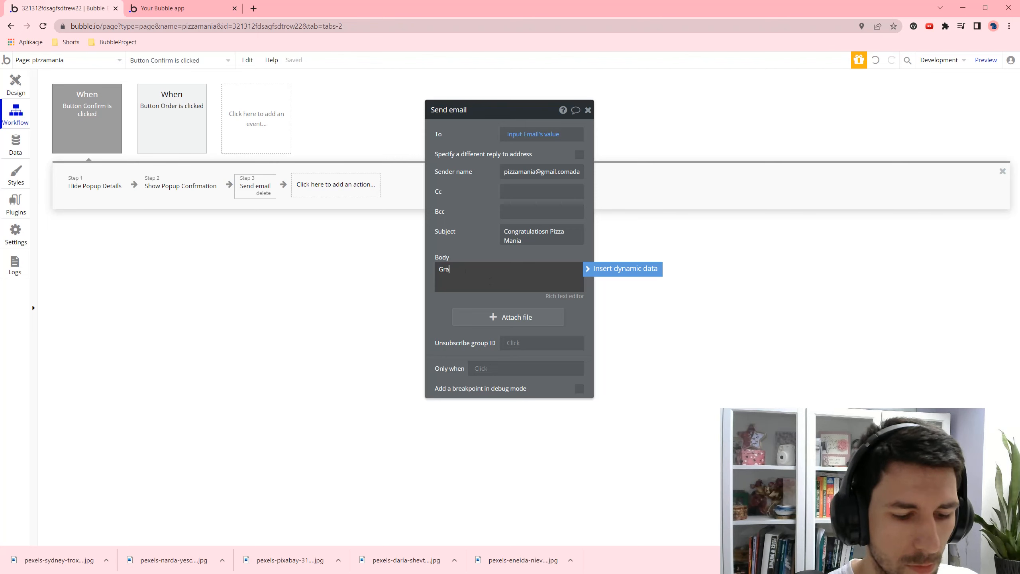
text(tulujemy, zamówiłeś Pizzę:)
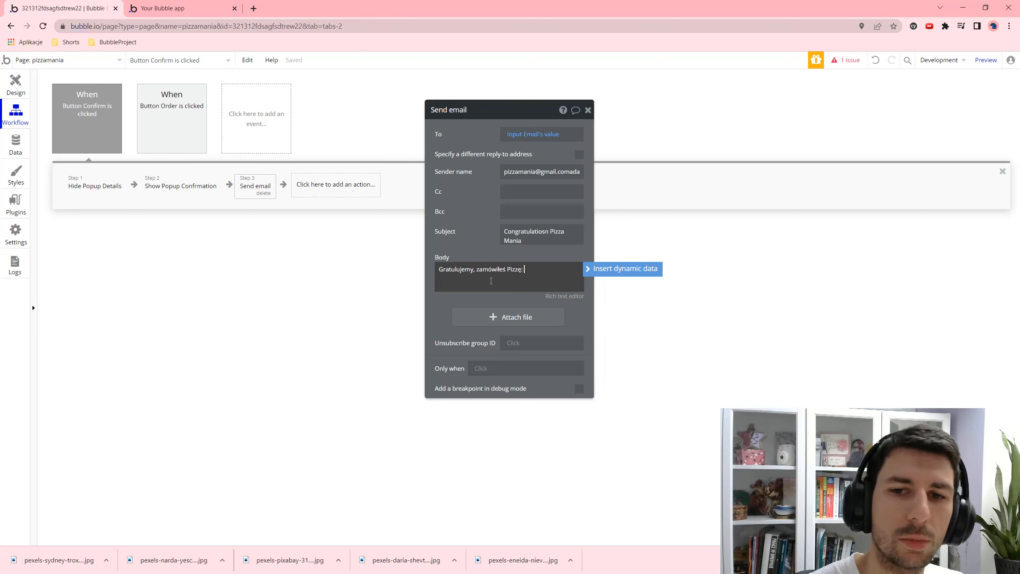
key(ctrl+a)
key(BackSpace)
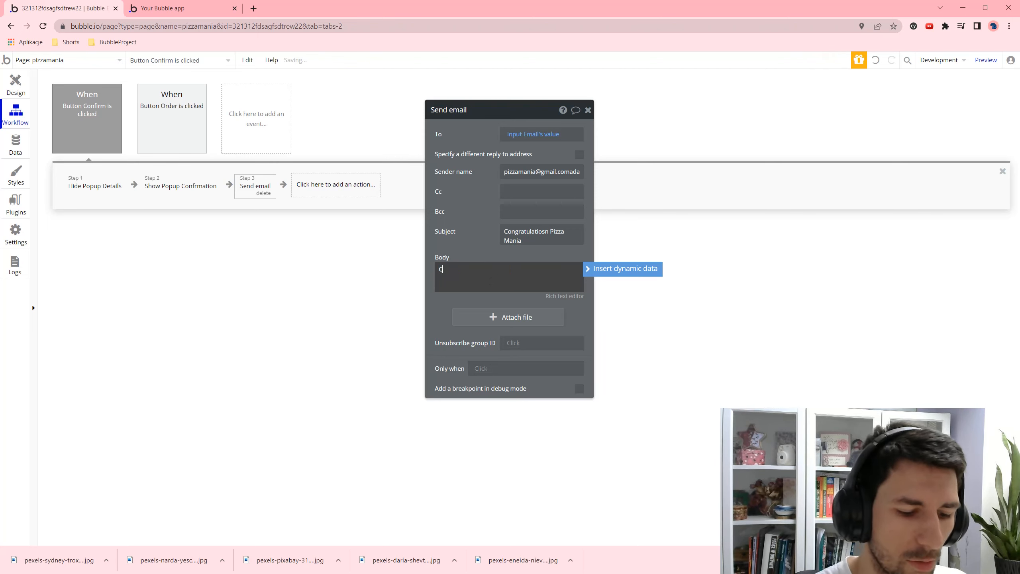
text(Congratulations, you ordered)
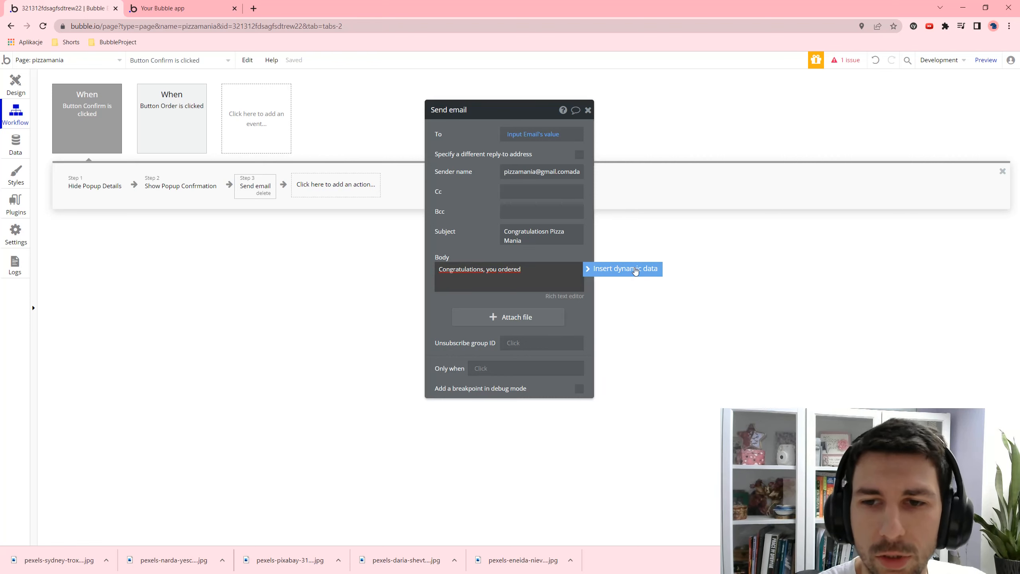
click(623, 269)
click(598, 296)
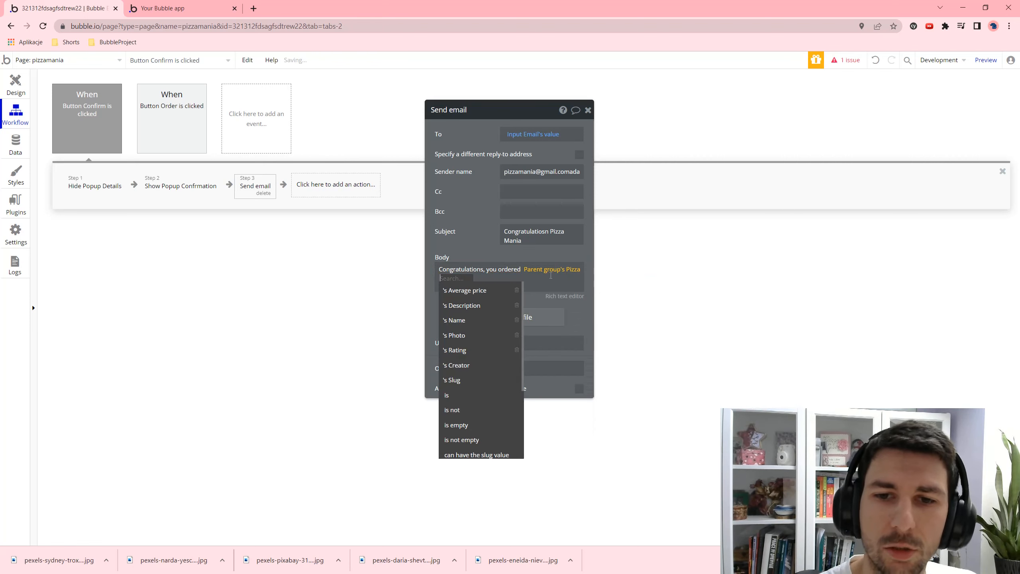
click(485, 320)
click(485, 278)
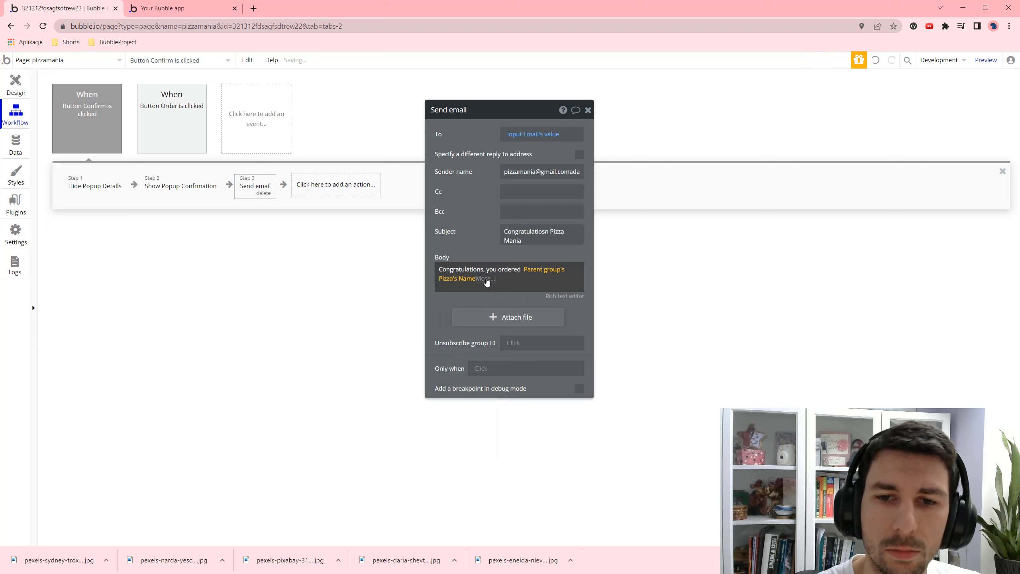
click(534, 276)
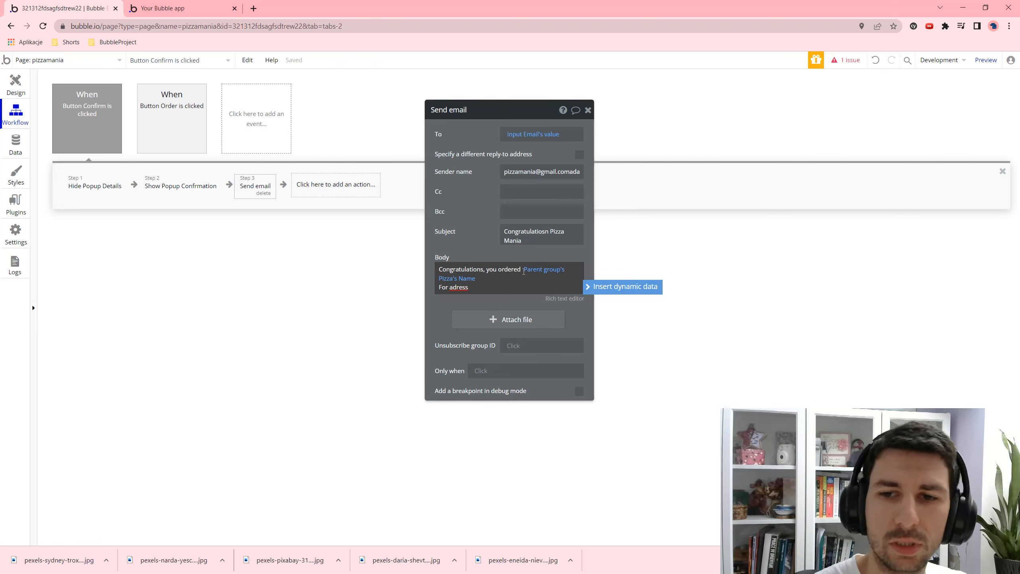
- Add 'For adress' with MultilineInput Address's value and a 'wait 30 minutes' line
click(648, 286)
click(524, 305)
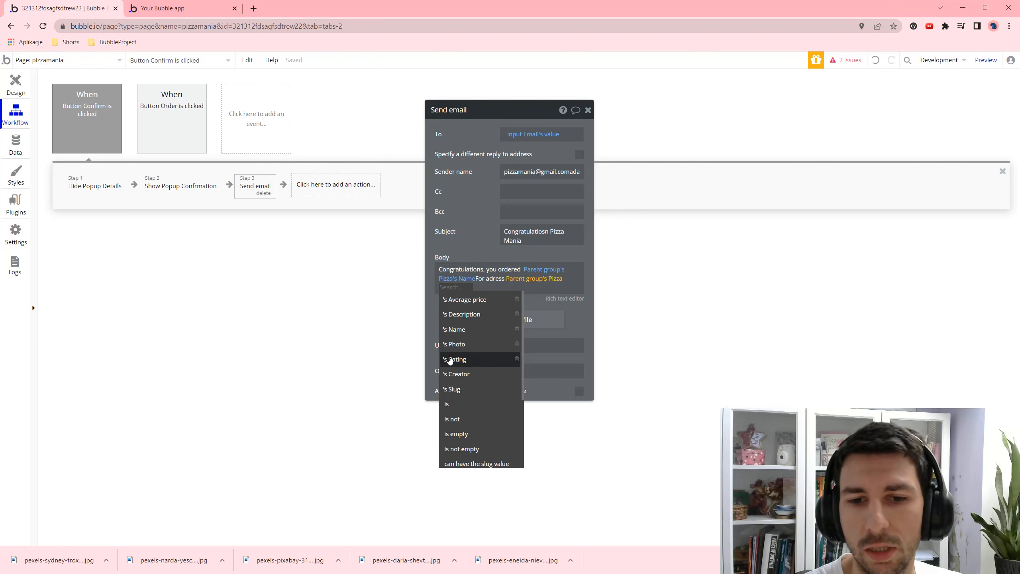
click(491, 292)
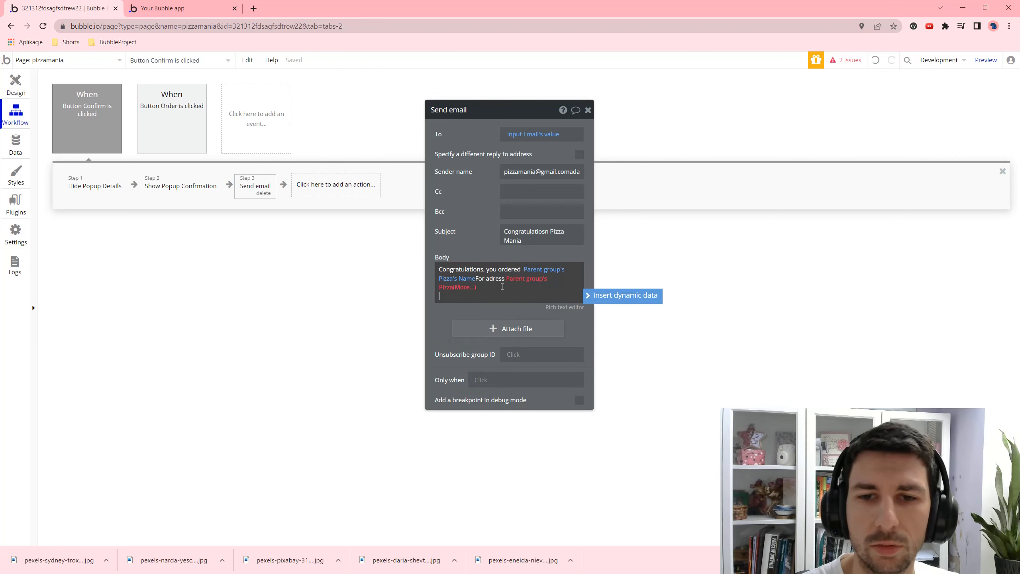
click(491, 290)
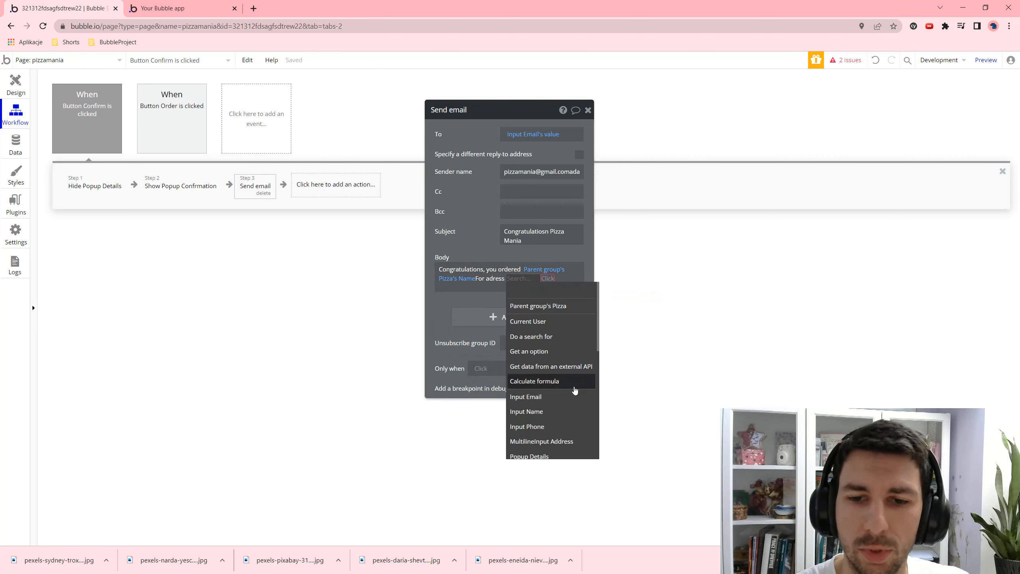
click(557, 441)
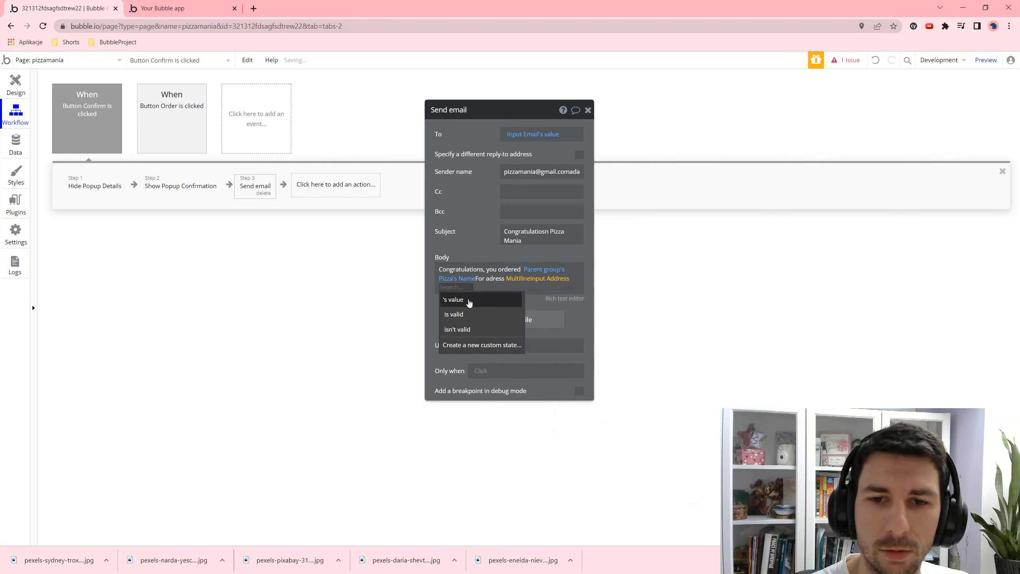
click(500, 300)
key(Return)
text(wai)
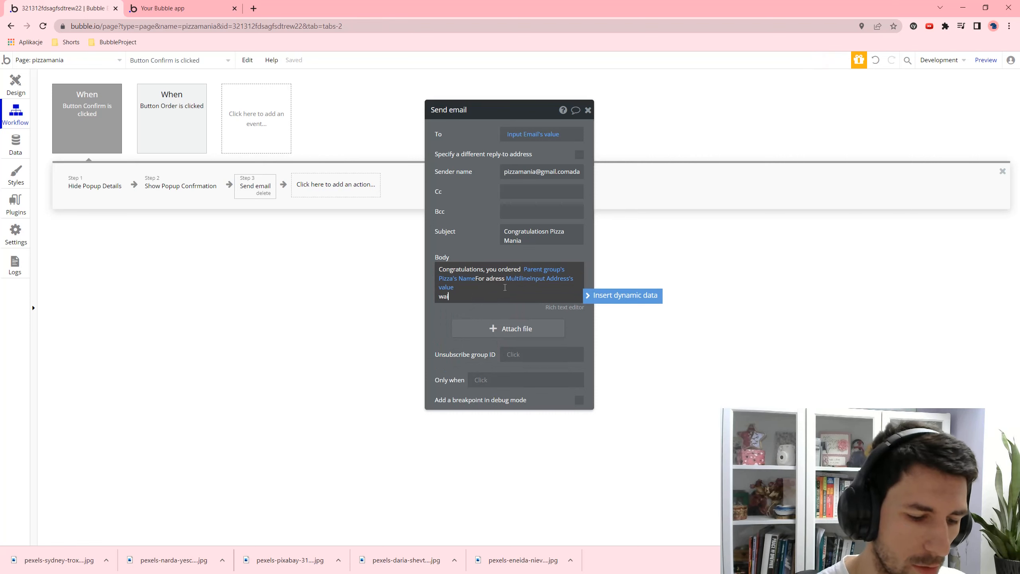
text(t 30 minutes...)
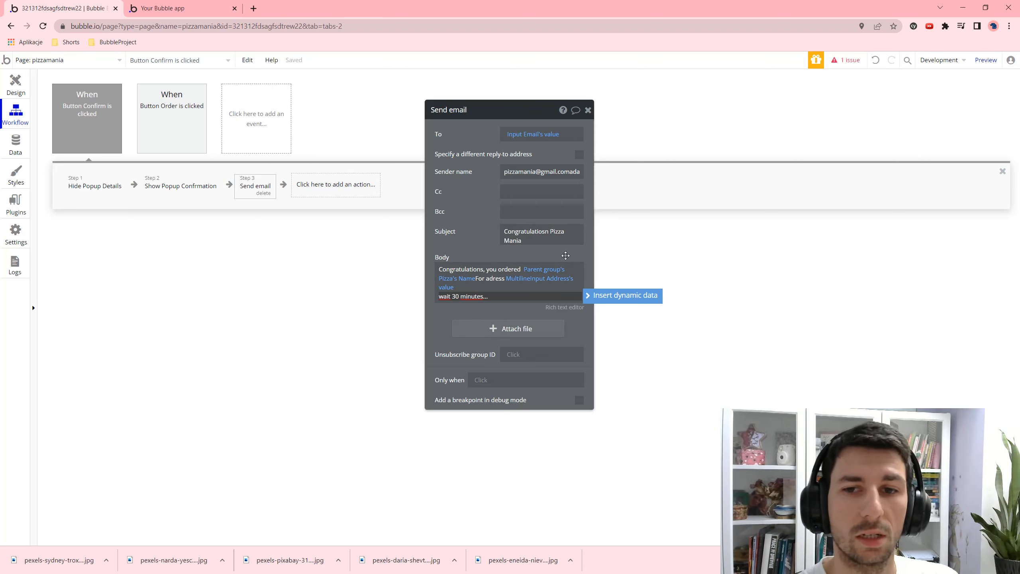
- Close the customer email and add another Send email action as step 4
click(690, 249)
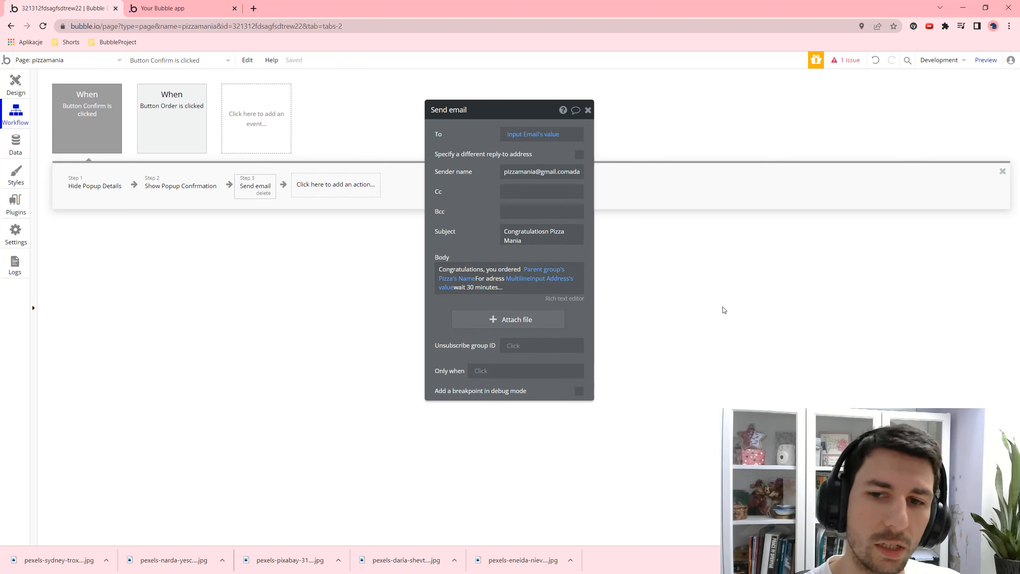
click(588, 110)
click(343, 190)
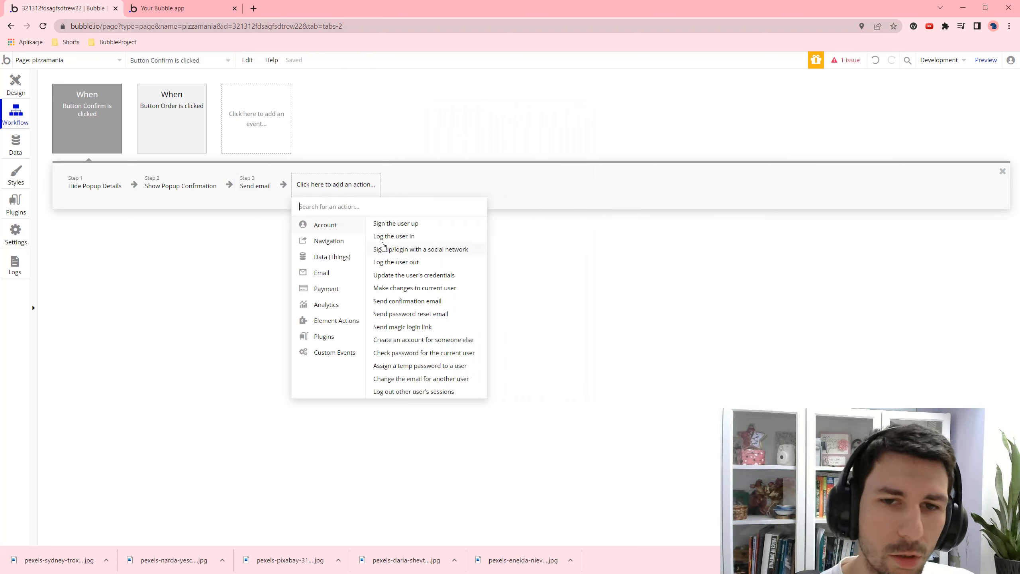
text(sdd)
key(BackSpace)
key(BackSpace)
key(BackSpace)
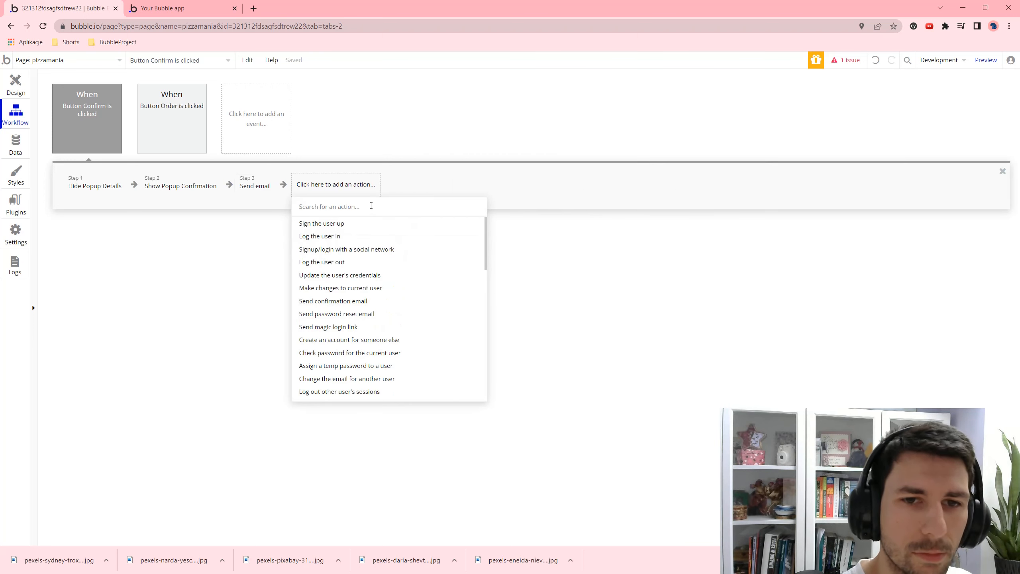
text(send)
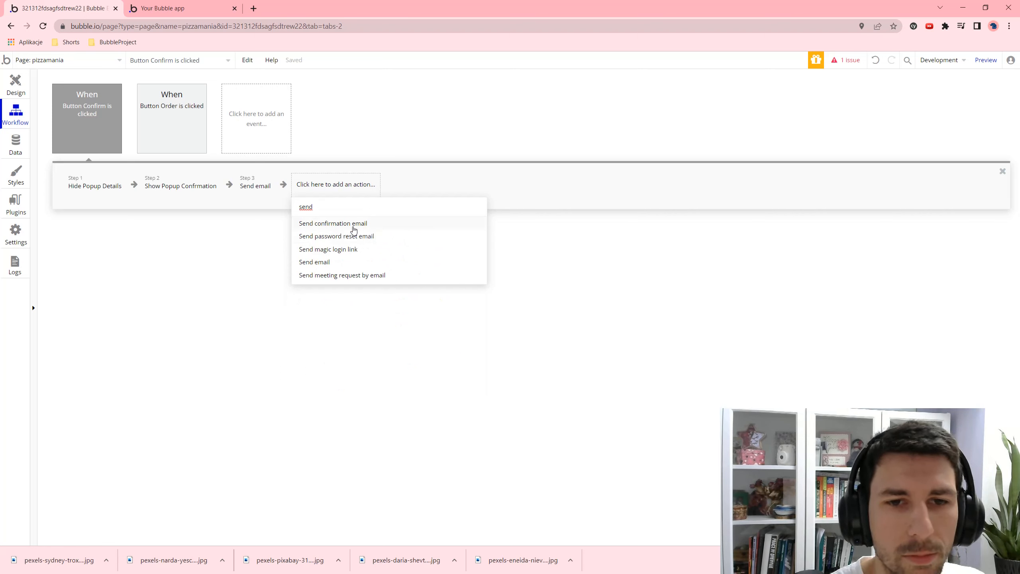
click(369, 261)
- Fill in the cook's email as recipient, paste the sender name, and start the subject 'You'
click(529, 129)
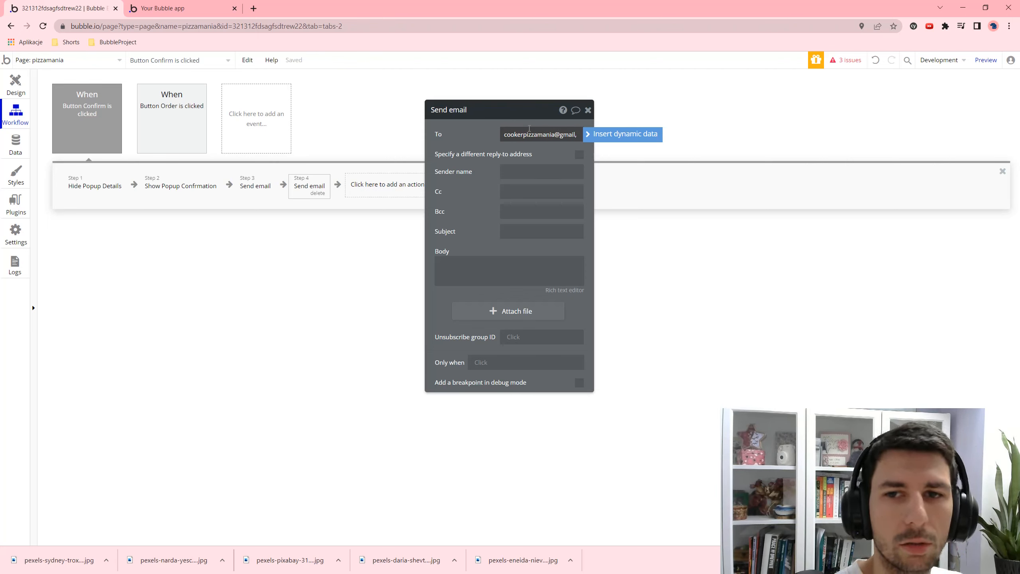
text(.comdadasda)
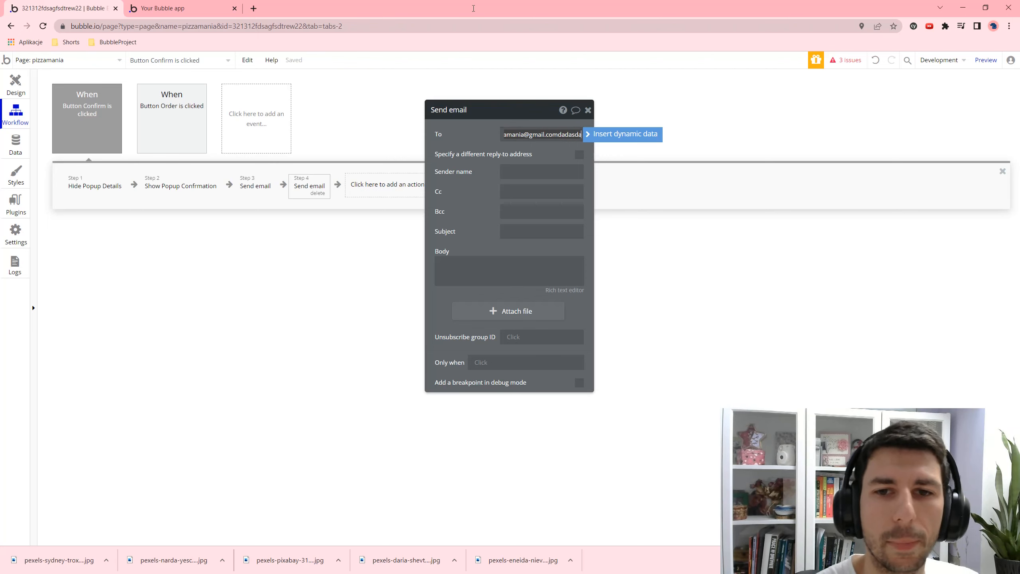
click(513, 177)
key(ctrl+v)
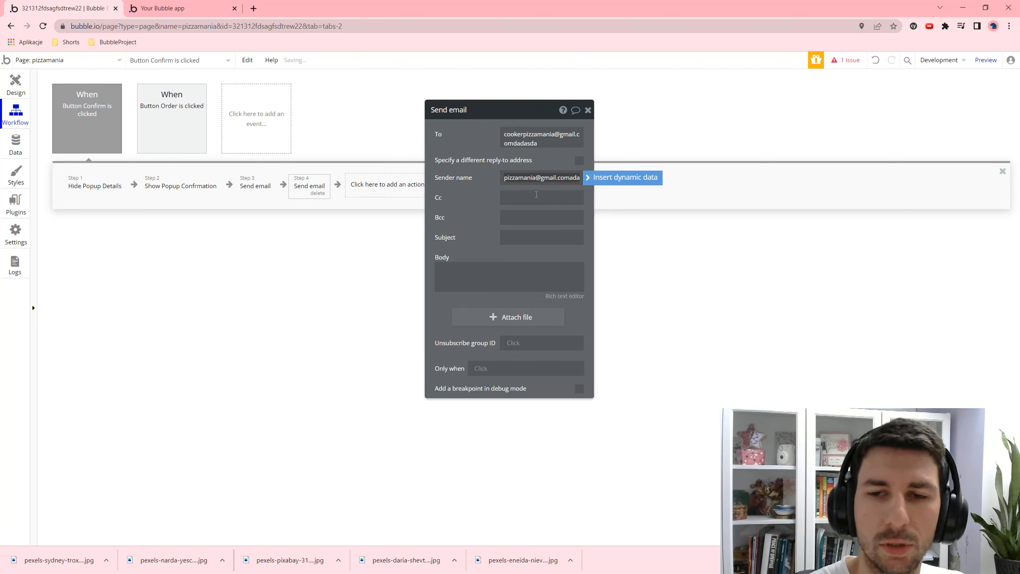
click(538, 200)
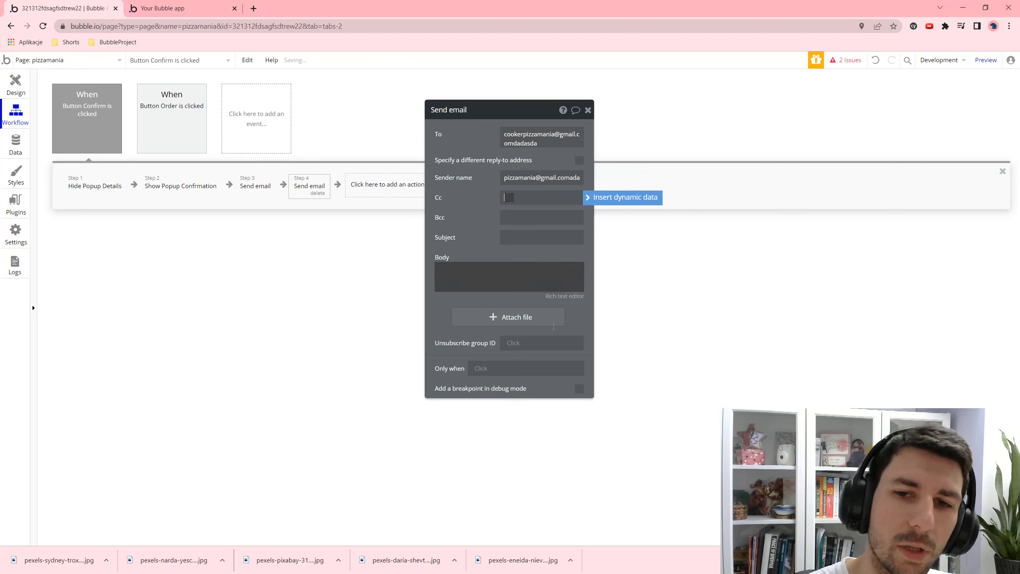
click(544, 231)
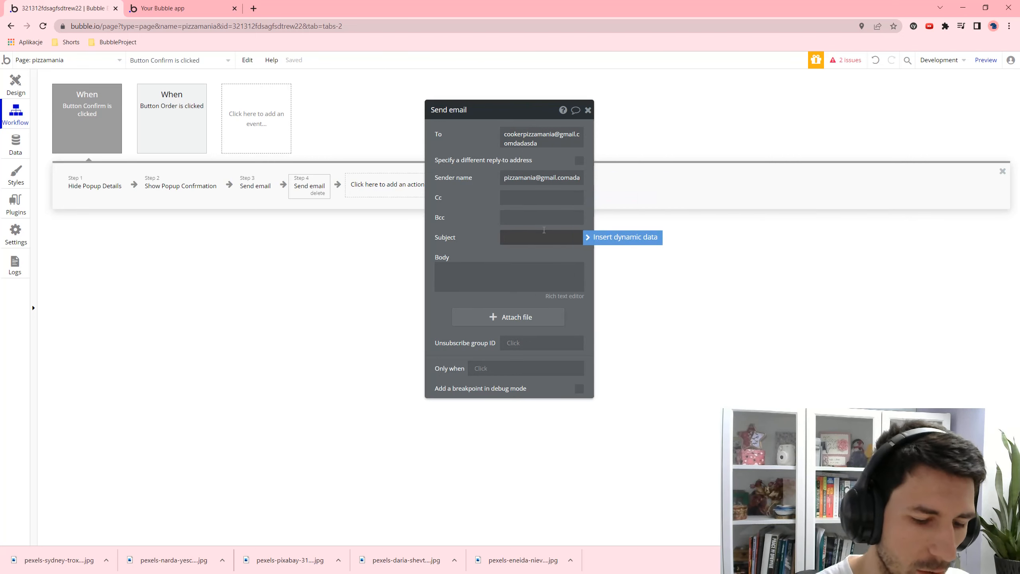
text(Mas)
key(BackSpace)
key(BackSpace)
key(BackSpace)
text(Yo)
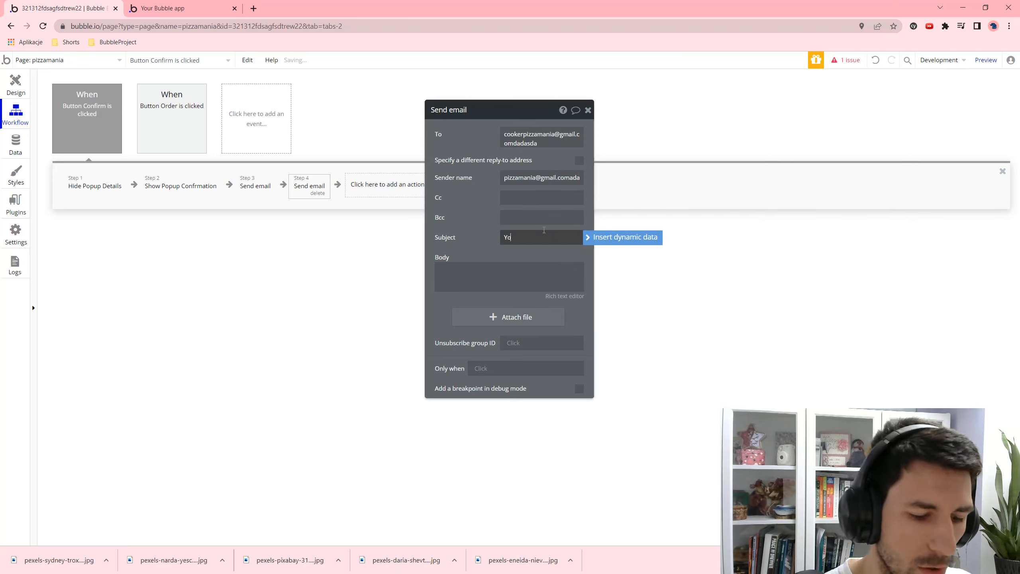
text(u have an order)
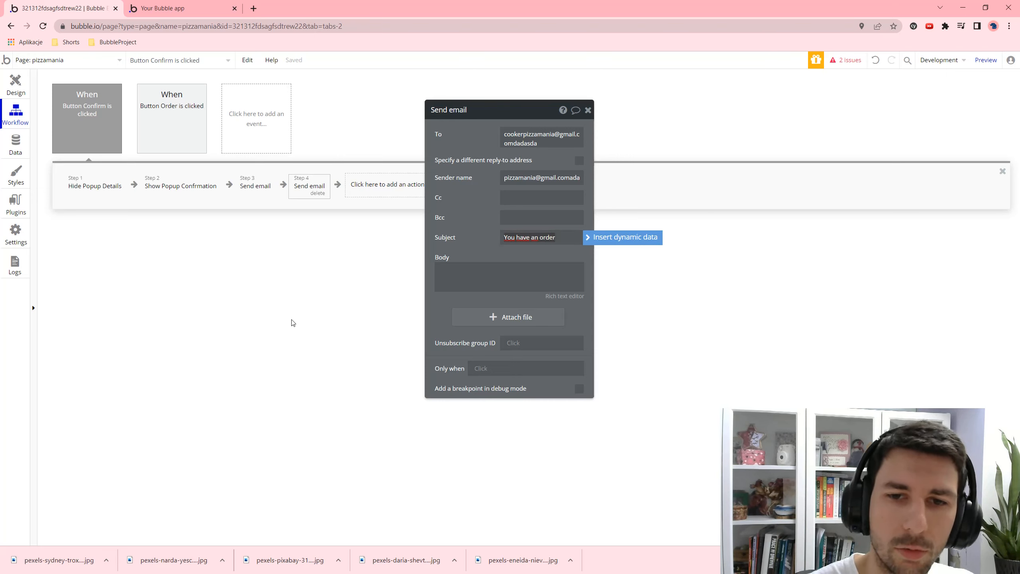
- Start the cook email body with 'Client' plus the pizza's Average price, Description and Name
click(467, 288)
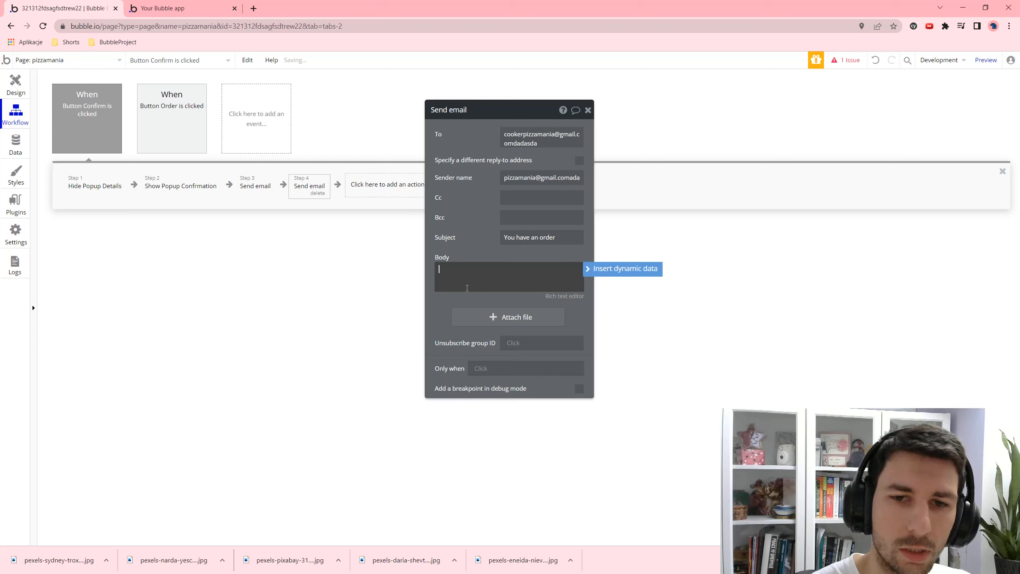
text(Client ordered:)
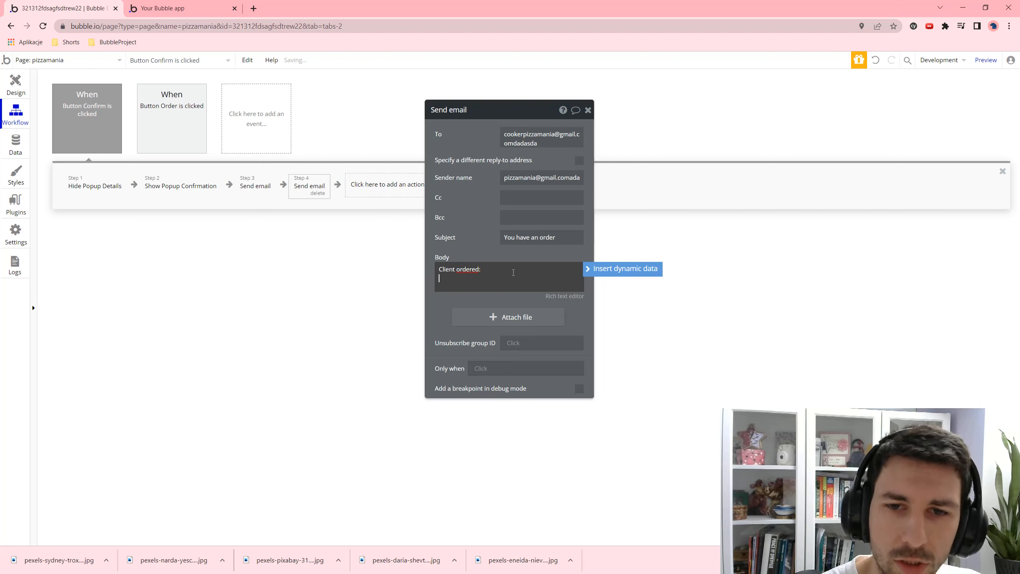
click(621, 269)
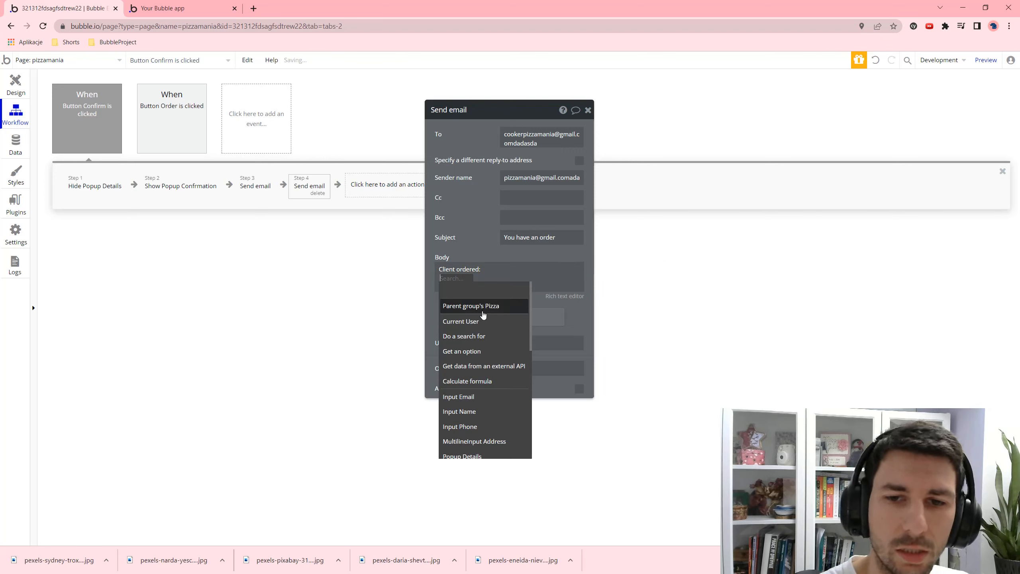
click(486, 307)
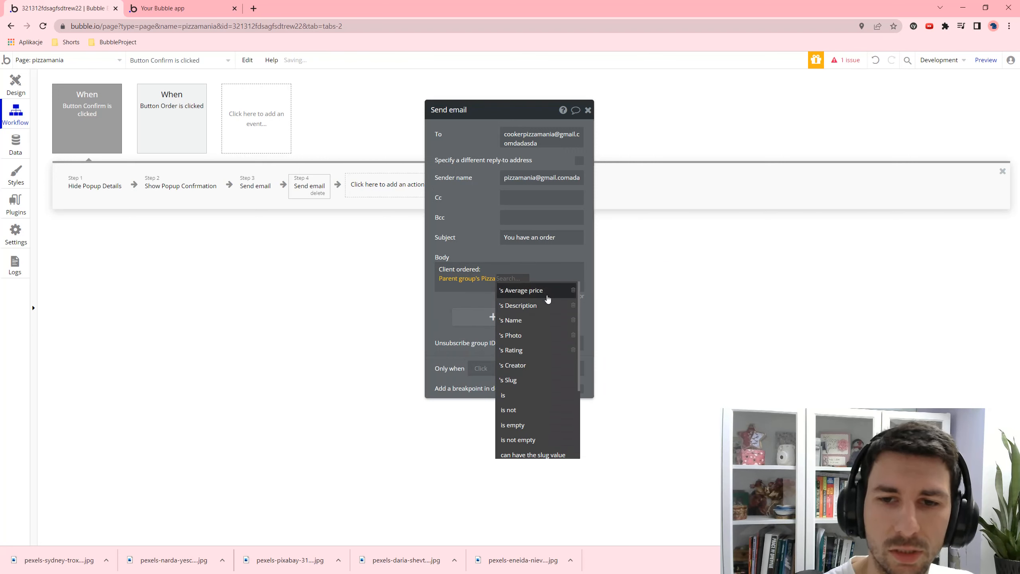
click(539, 291)
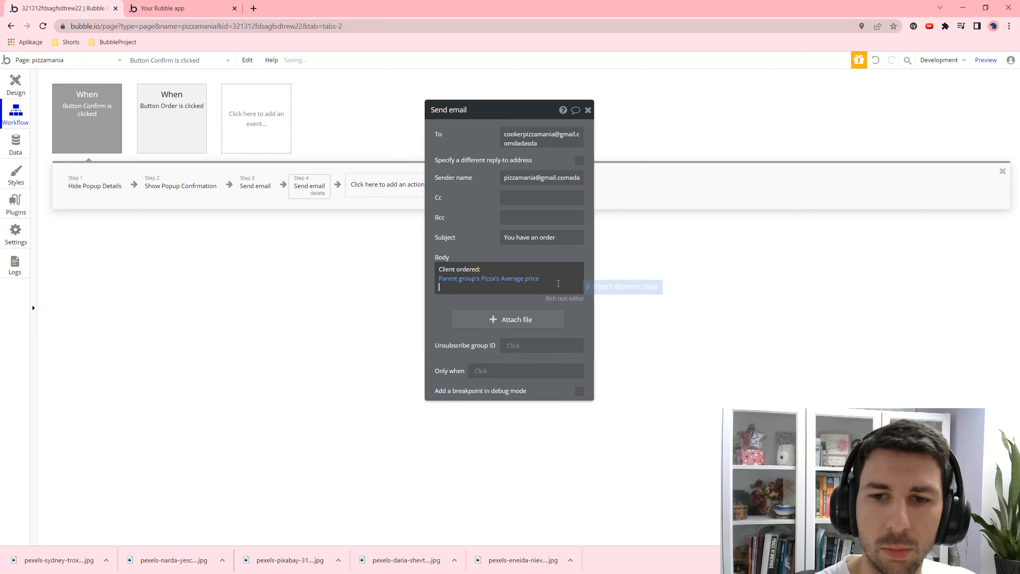
click(601, 287)
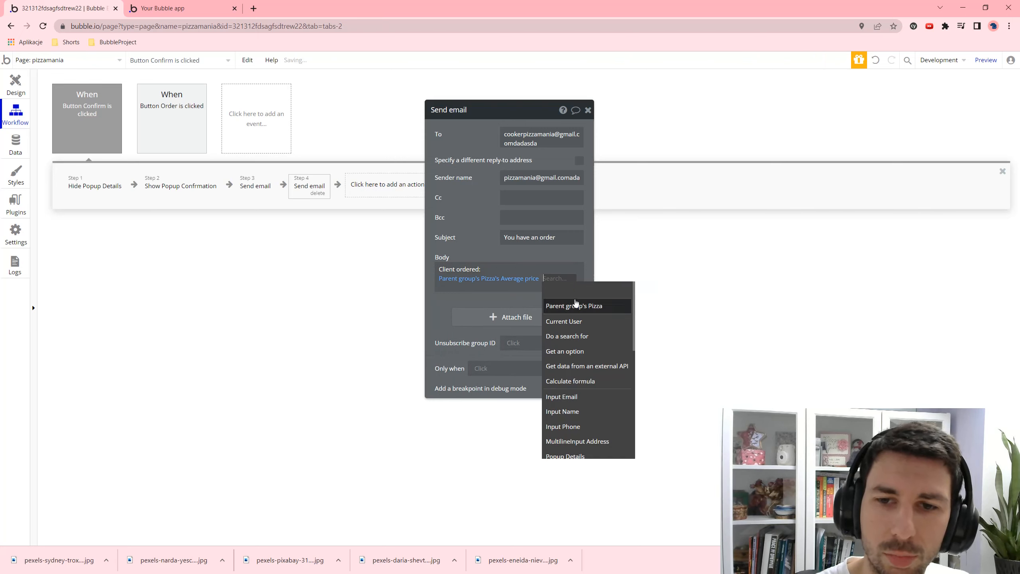
click(575, 304)
click(508, 316)
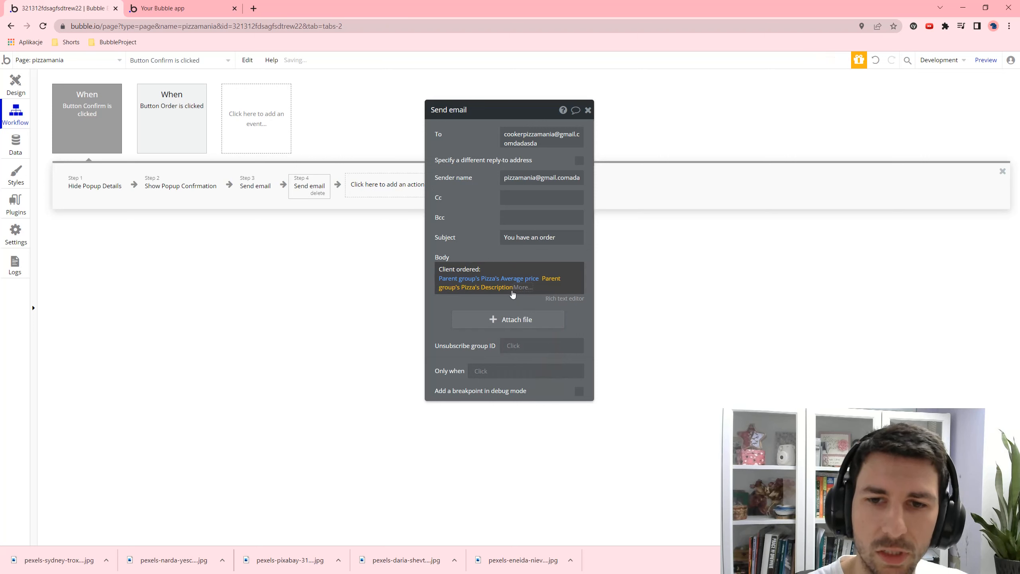
click(533, 292)
click(590, 296)
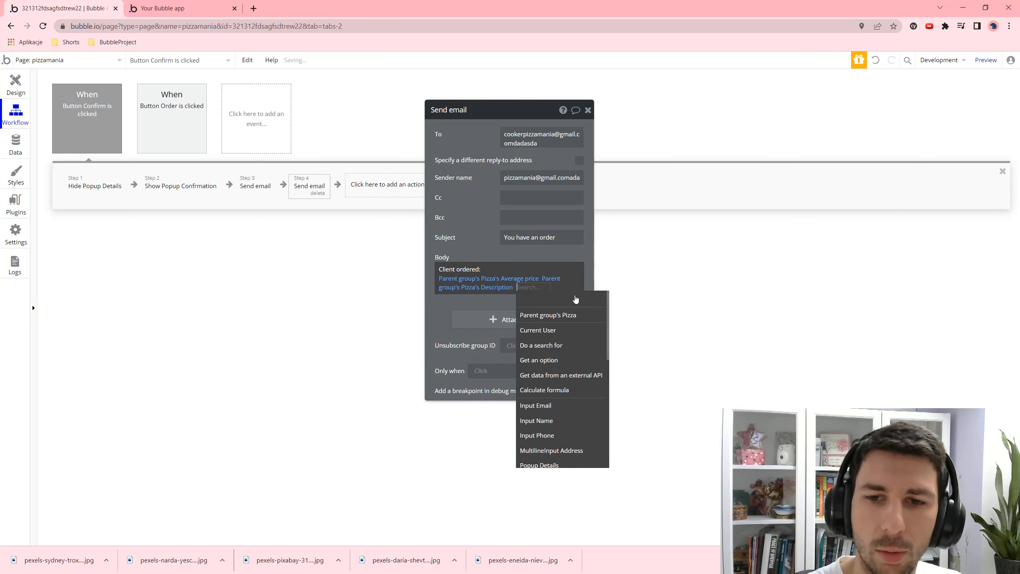
click(581, 313)
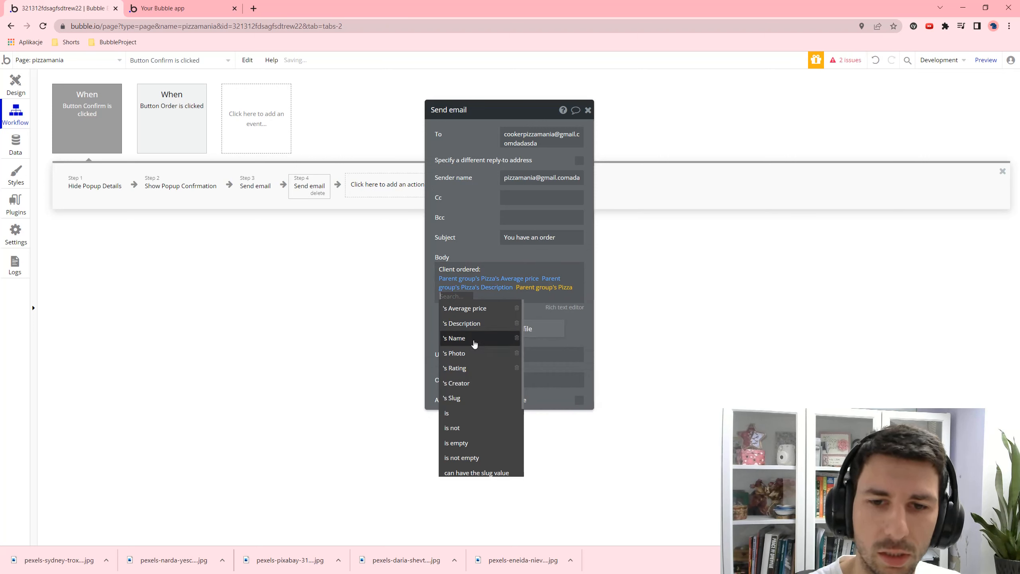
click(461, 338)
click(502, 300)
click(622, 304)
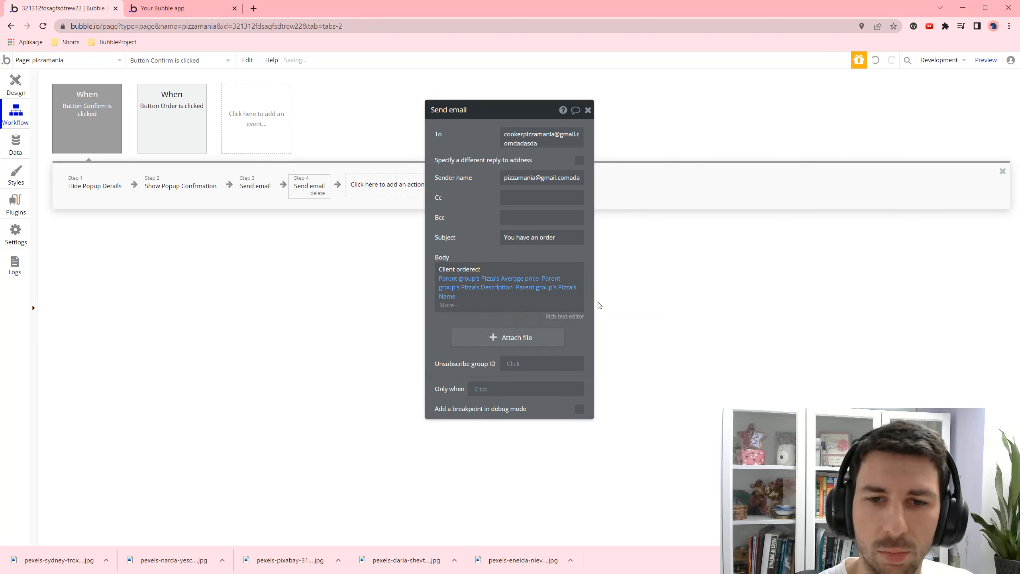
click(493, 334)
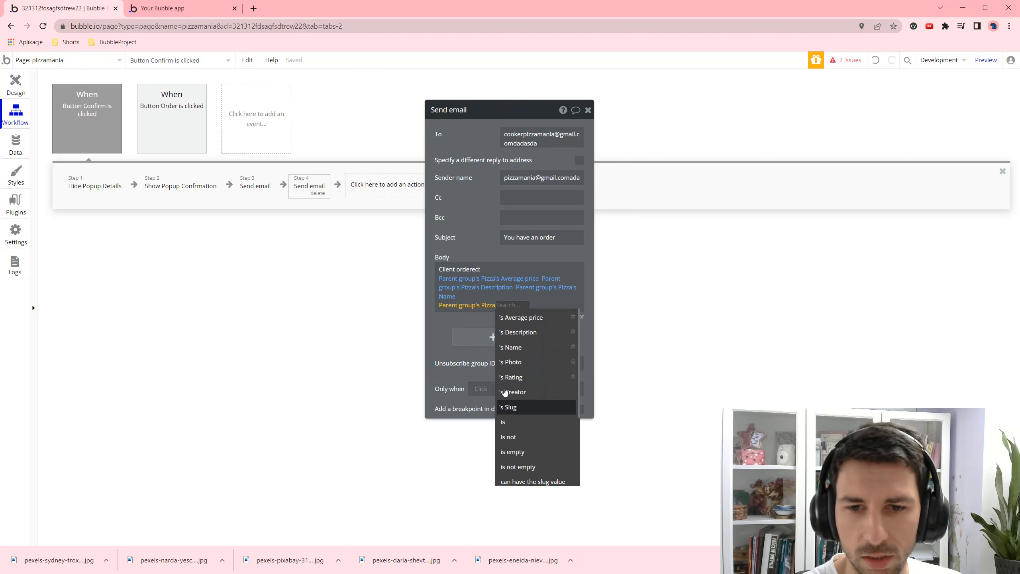
click(478, 305)
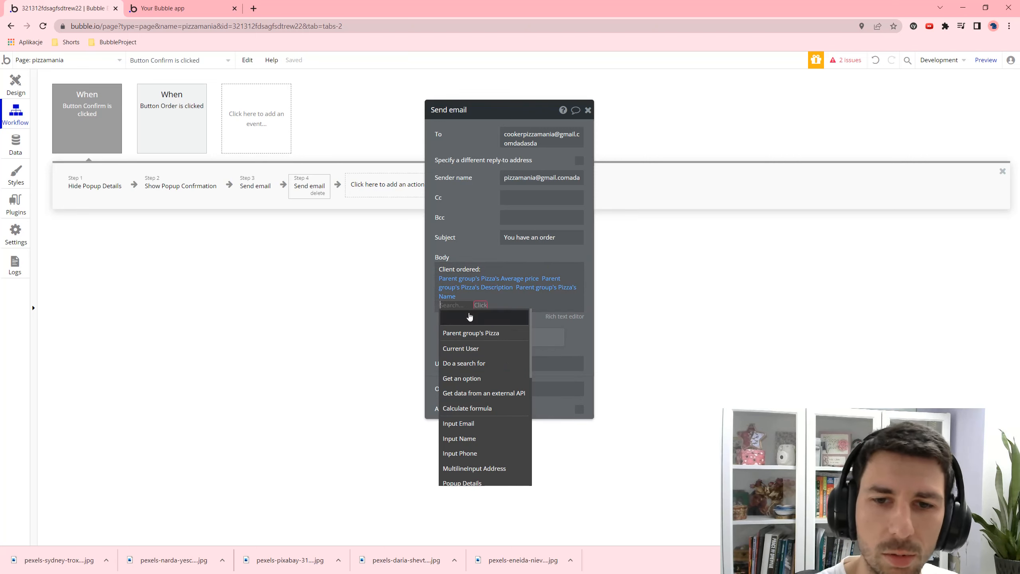
click(470, 317)
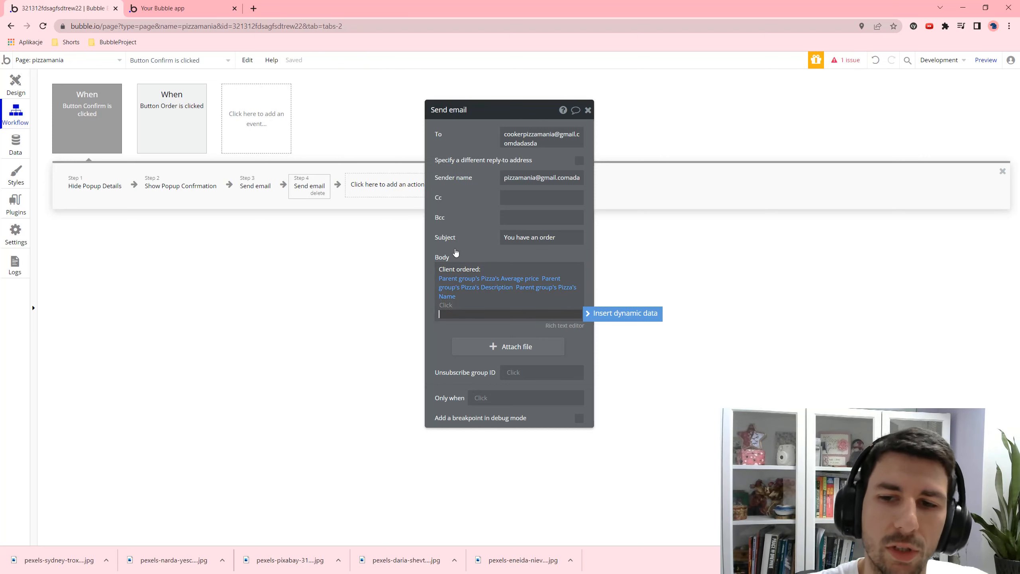
- Add the customer's Input Email and Input Name values on new lines of the body
click(601, 314)
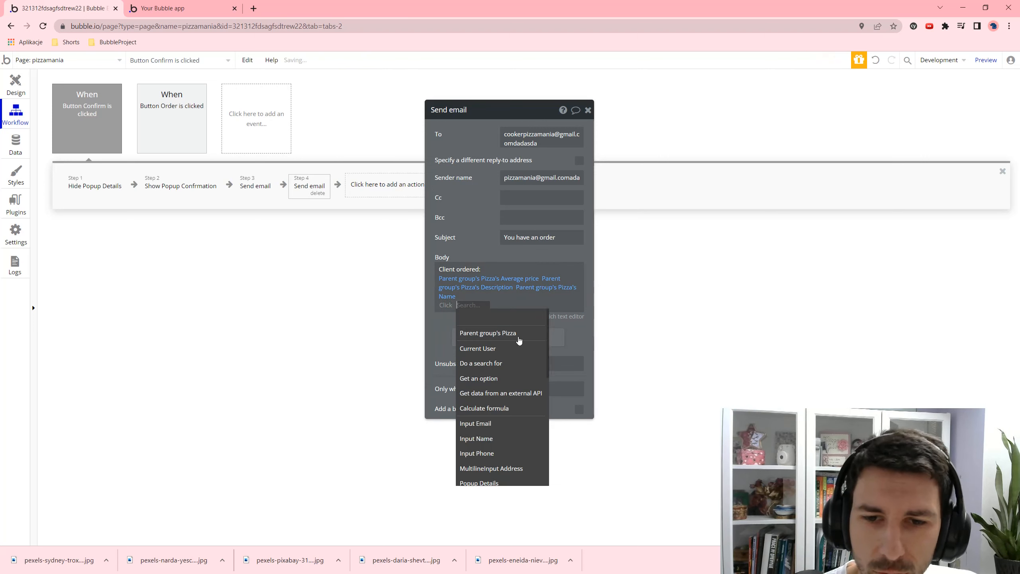
click(476, 423)
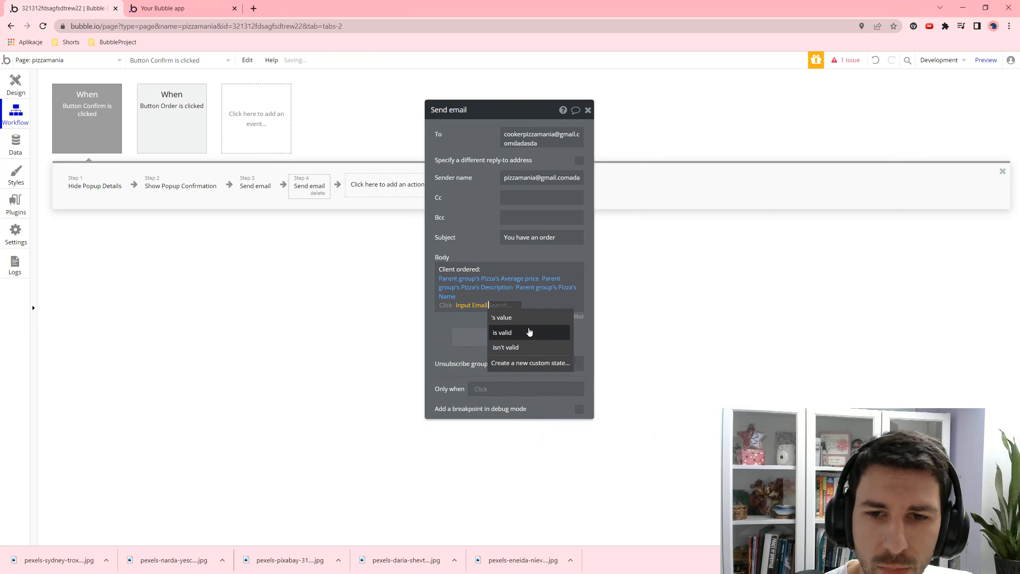
click(521, 324)
key(Return)
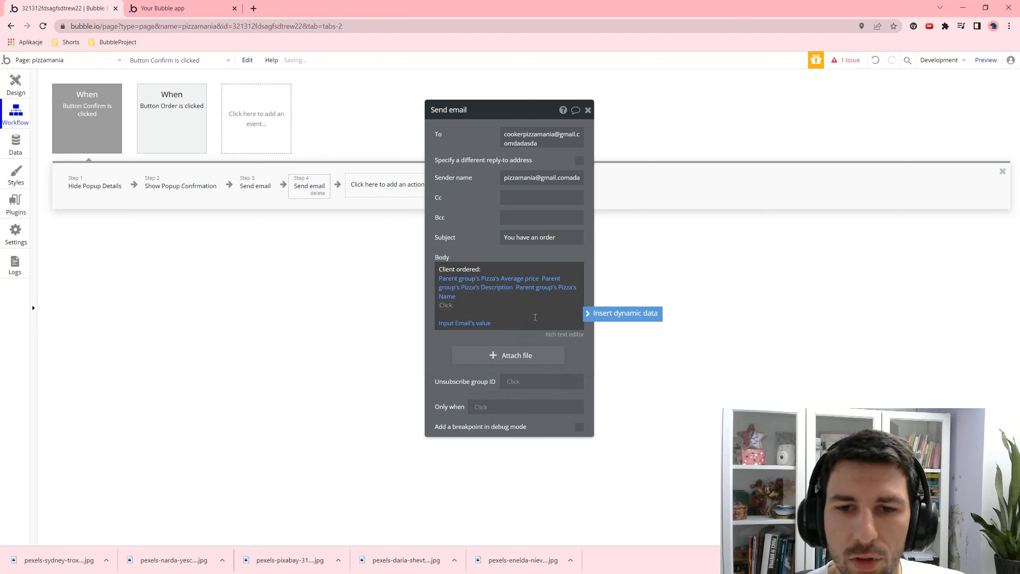
click(628, 313)
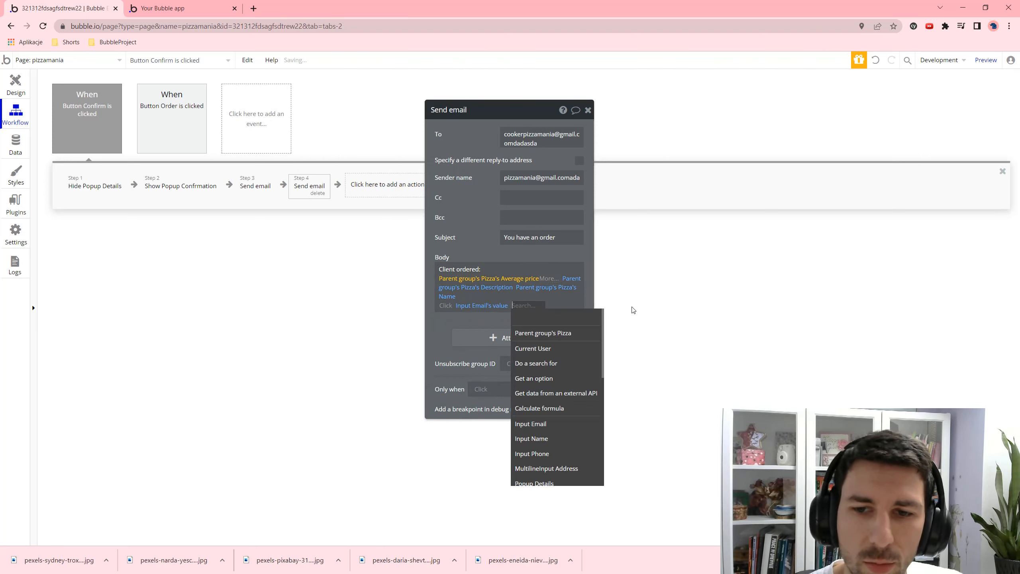
click(566, 438)
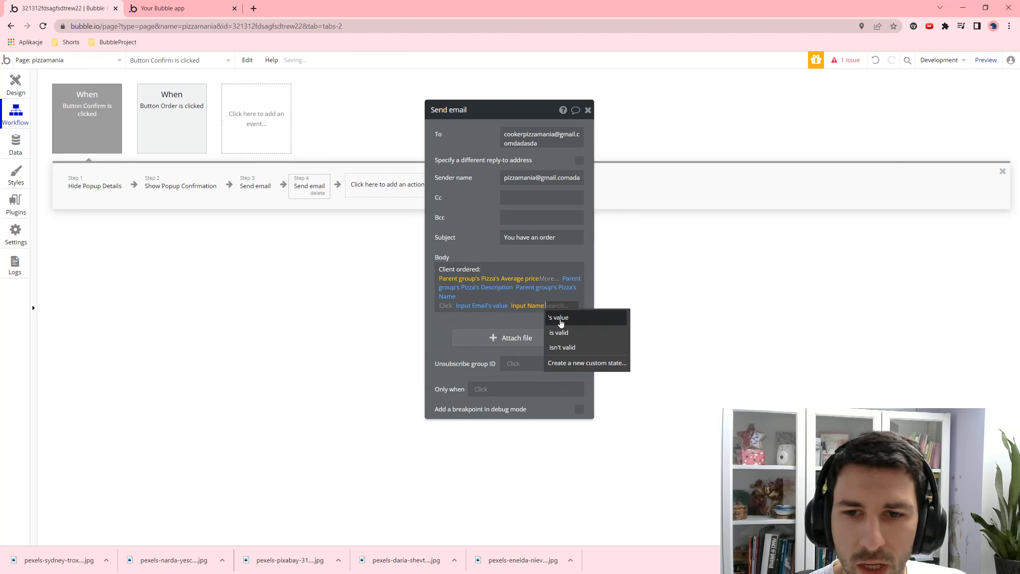
click(563, 323)
click(549, 313)
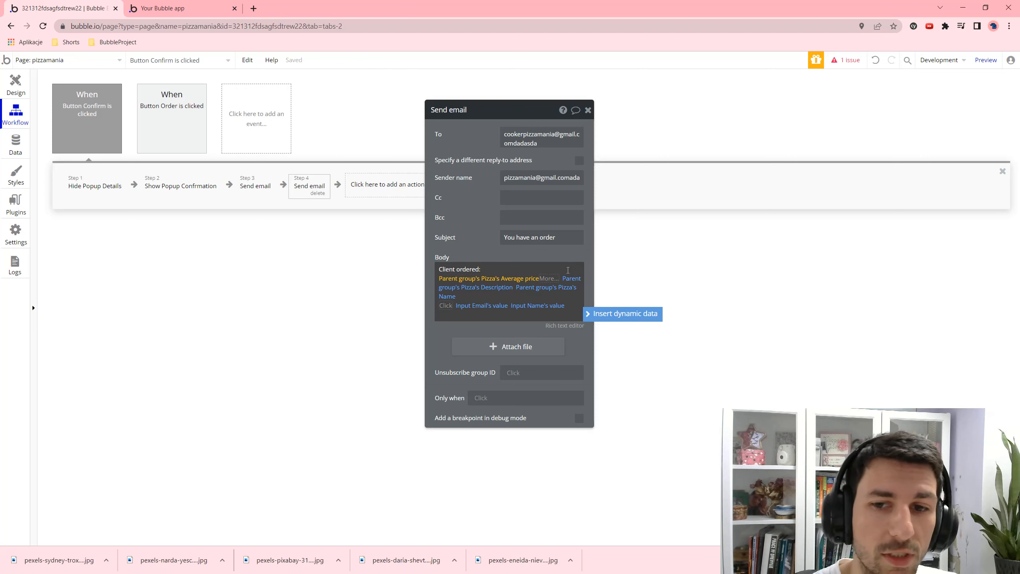
- Add Input Phone and MultilineInput Address values, then the line 'You have 30 minutes to do'
click(624, 315)
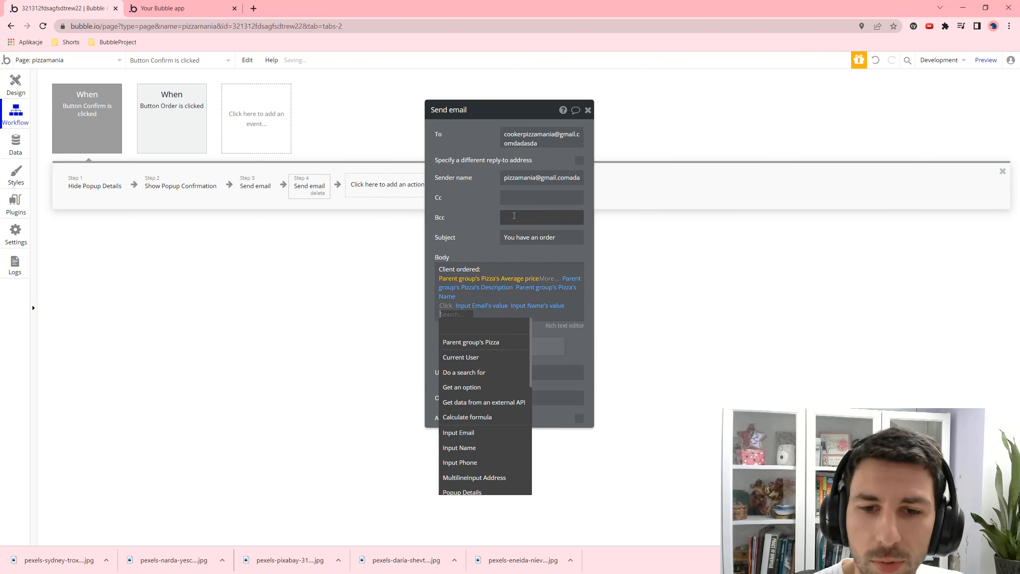
click(476, 463)
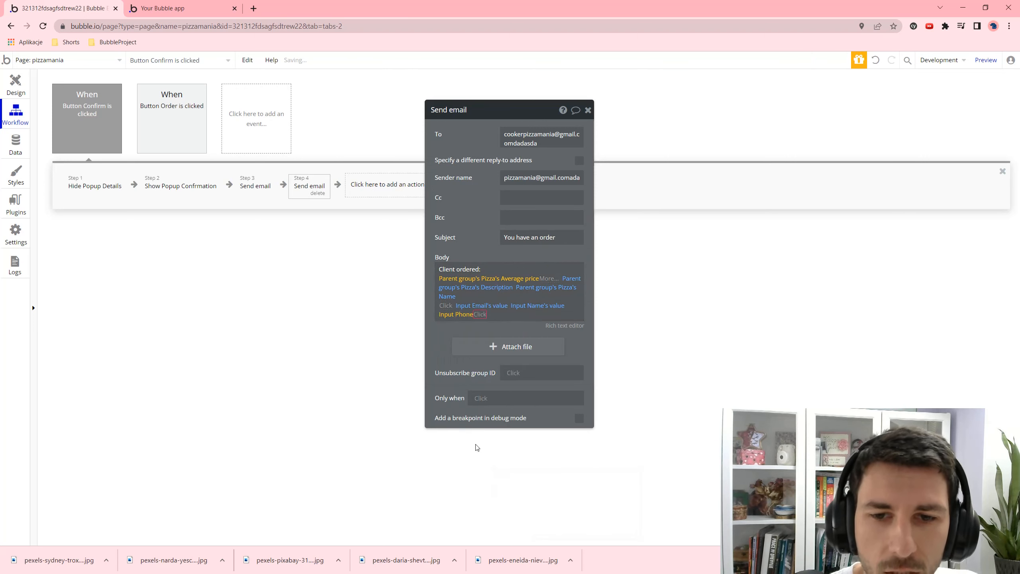
click(487, 326)
key(Return)
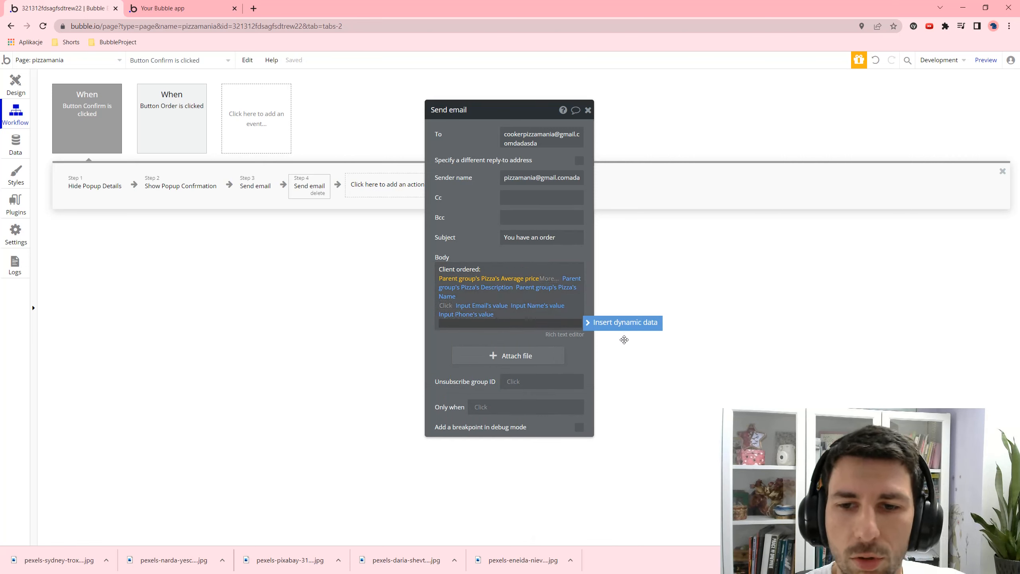
click(630, 332)
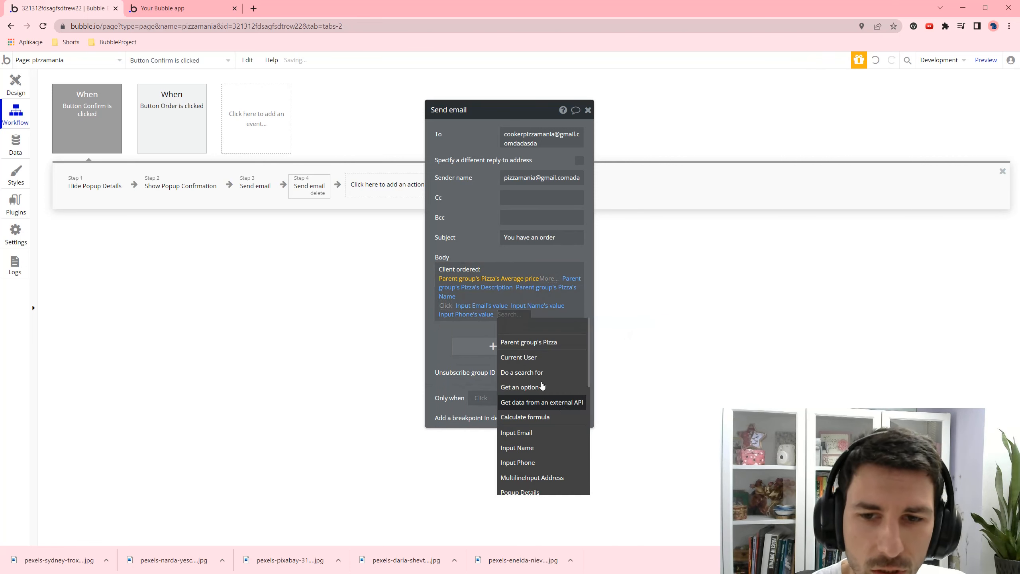
click(522, 478)
click(453, 335)
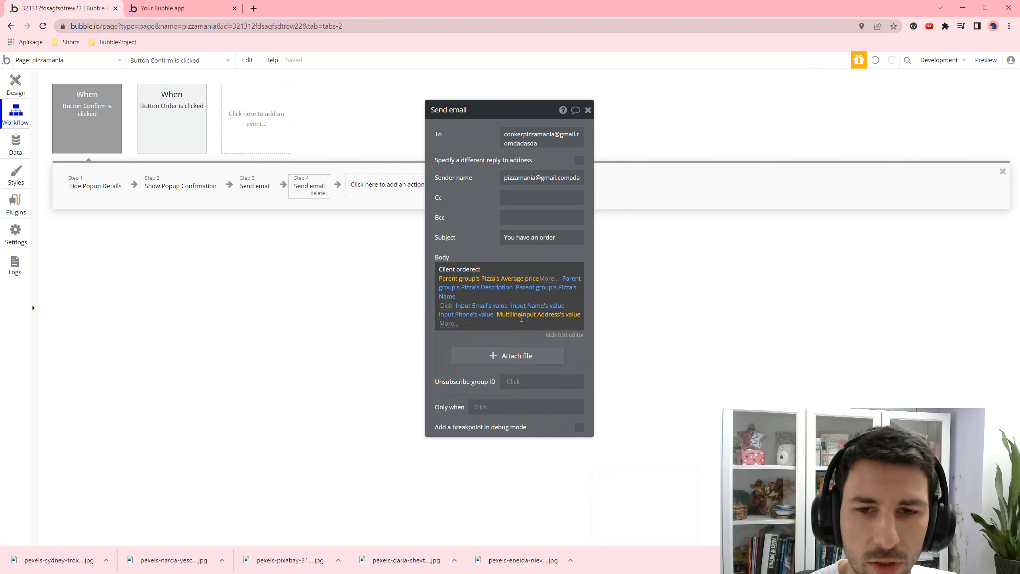
key(Return)
key(Return)
key(Return)
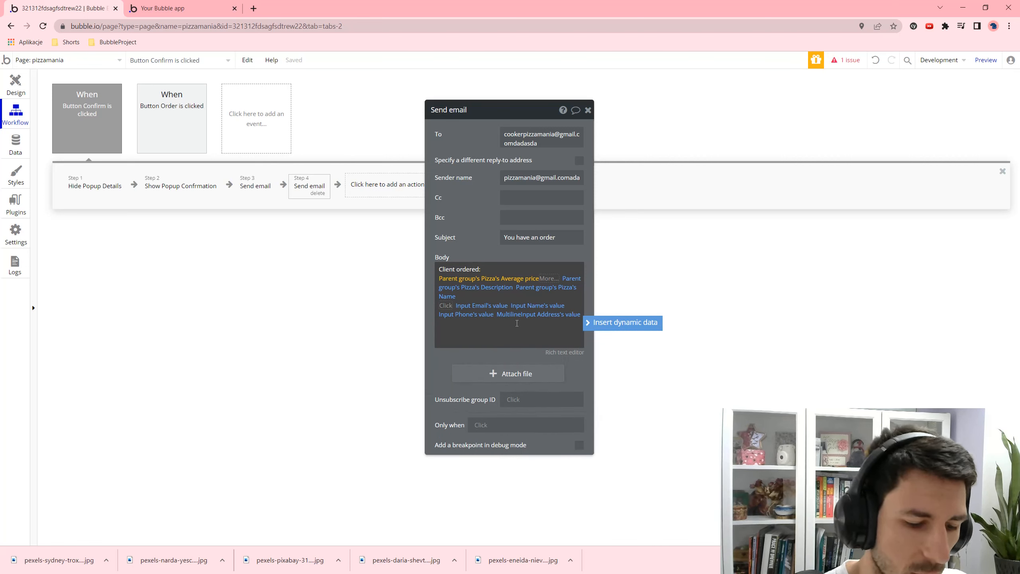
text(You)
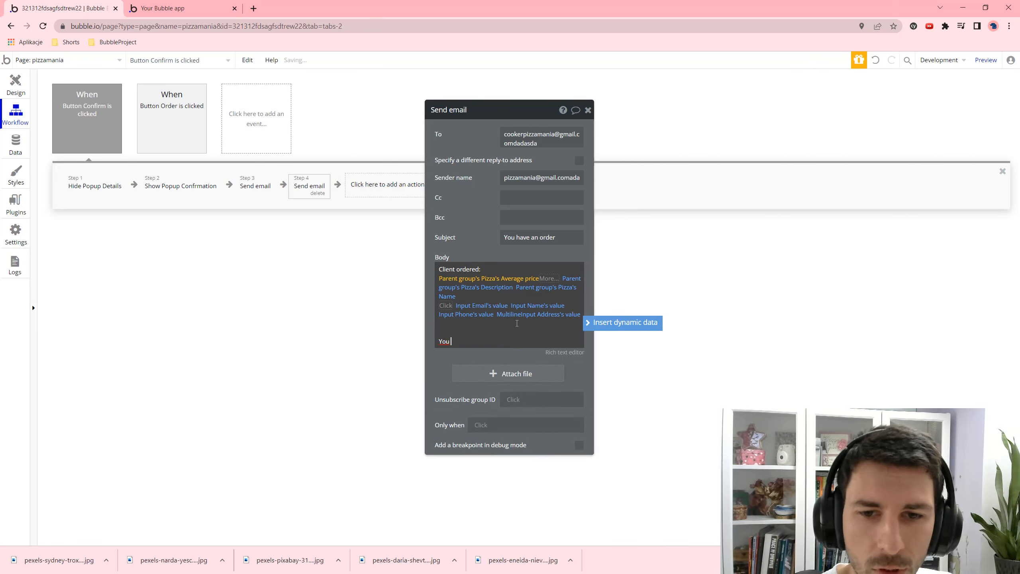
text( have 30)
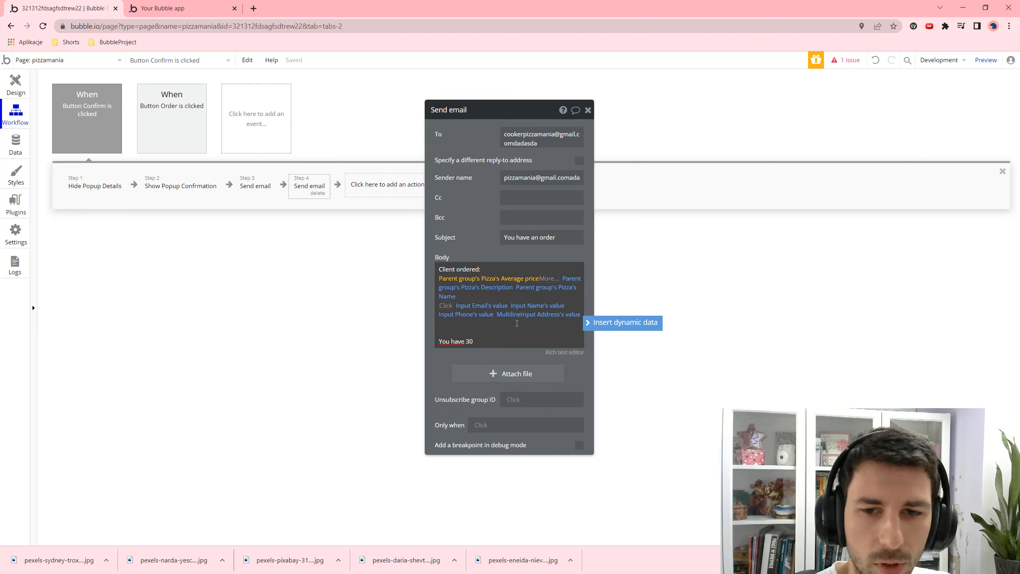
text( minutes to)
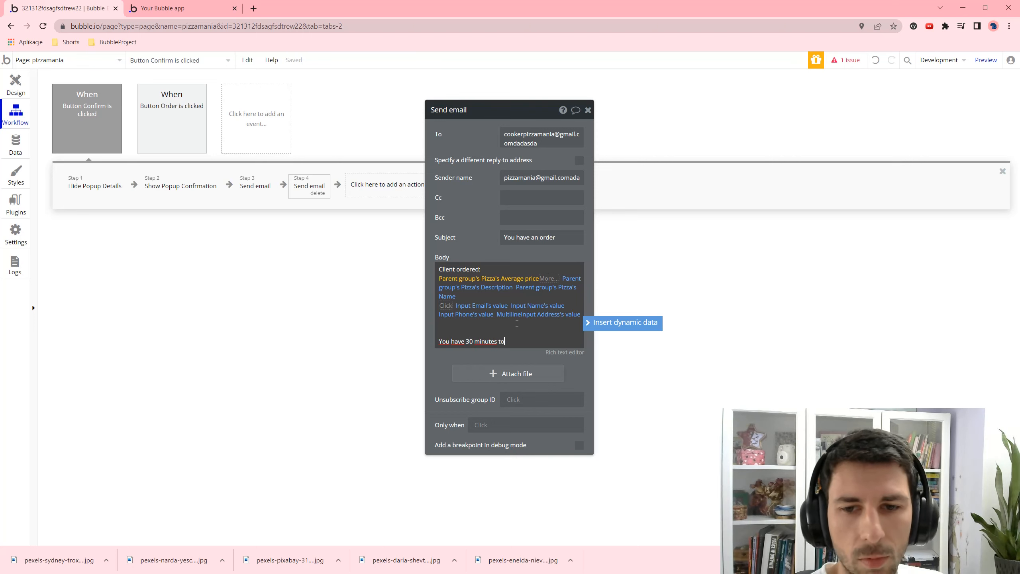
text( do it!)
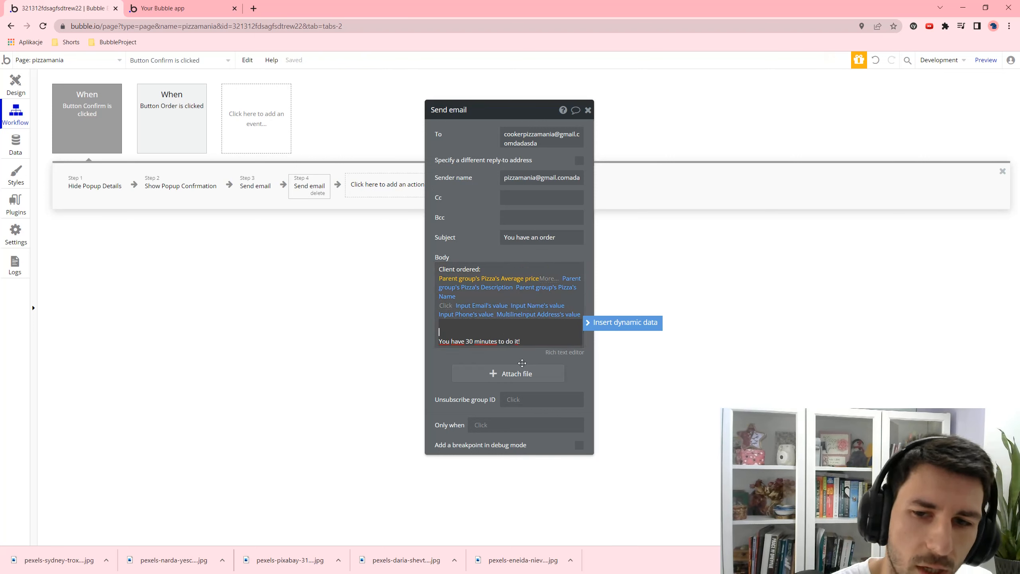
click(691, 276)
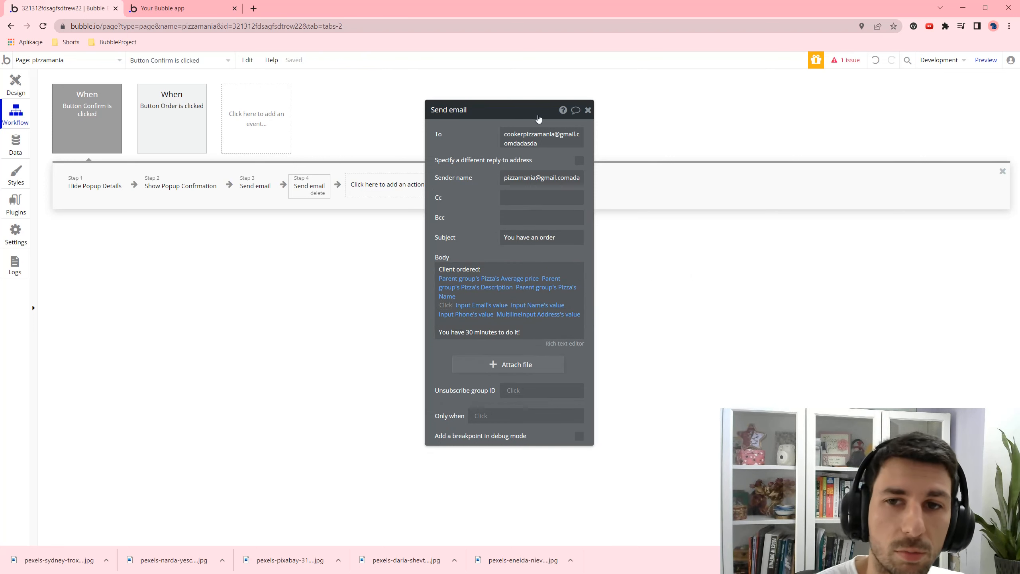
- Close the Send email settings and look at the deployment and version options
click(588, 110)
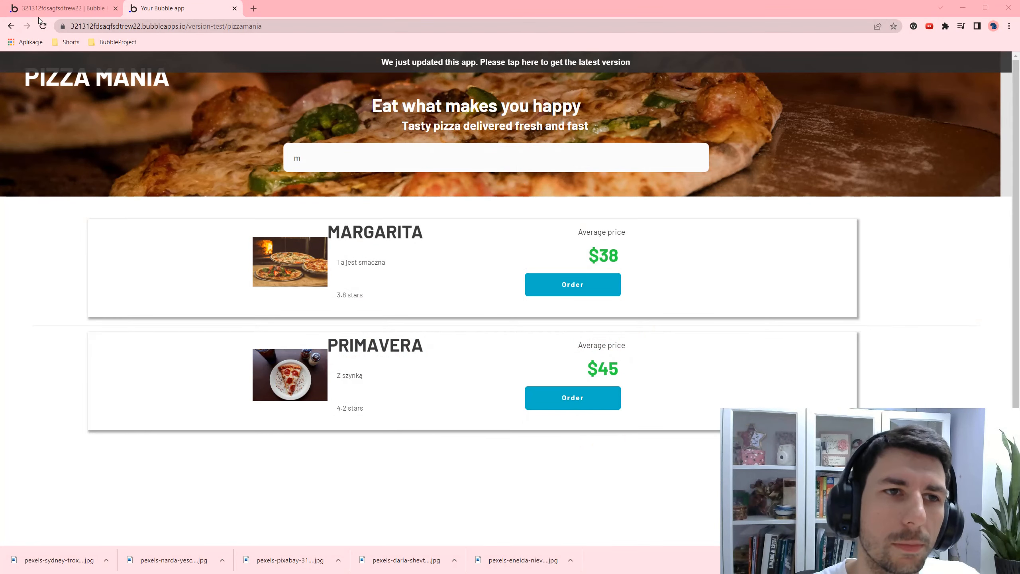
click(49, 8)
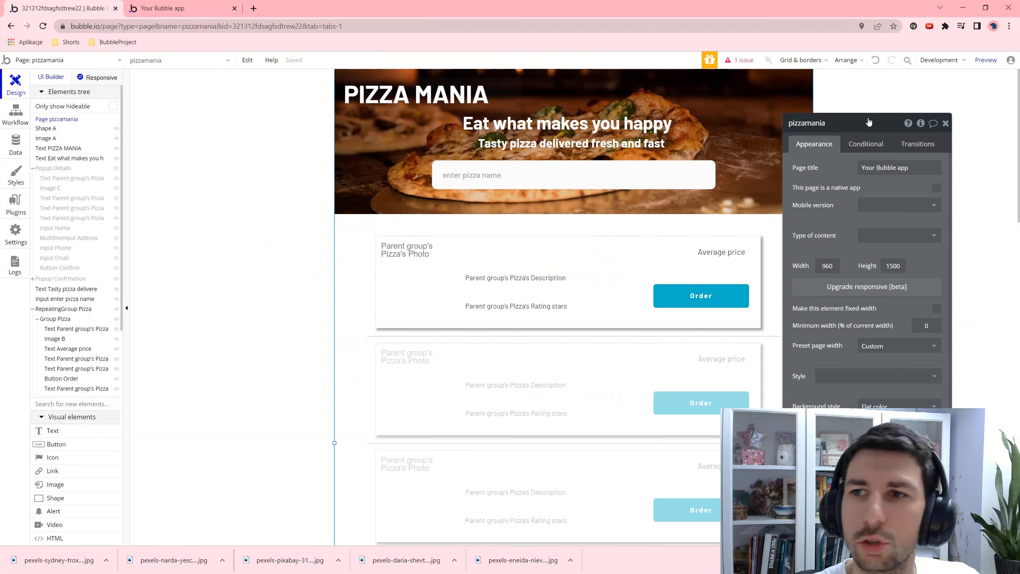
click(943, 61)
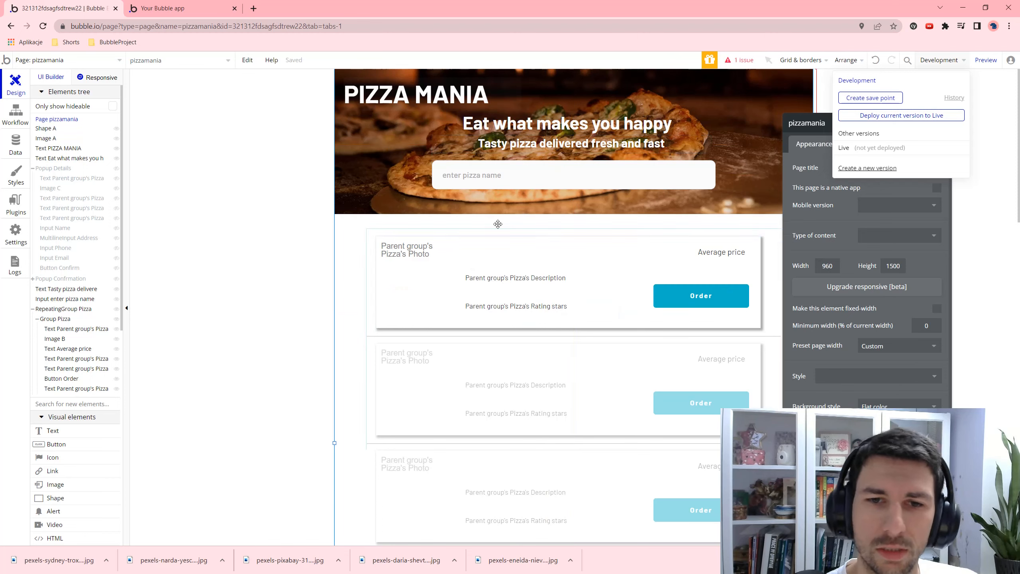
- Inspect the first card's image and Average price, then check the layout at a narrower responsive width
click(416, 250)
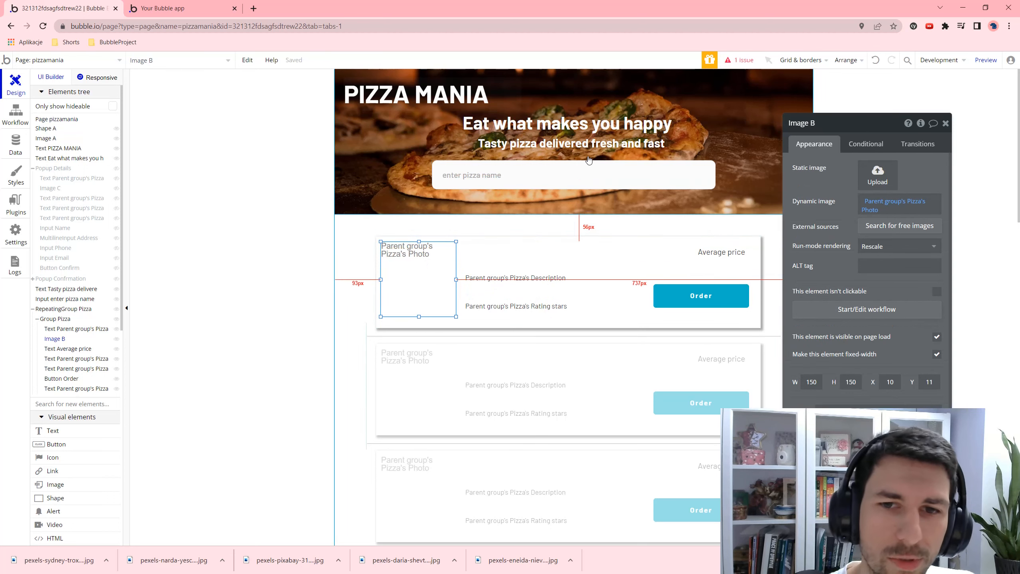
scroll(602, 237, down, 1)
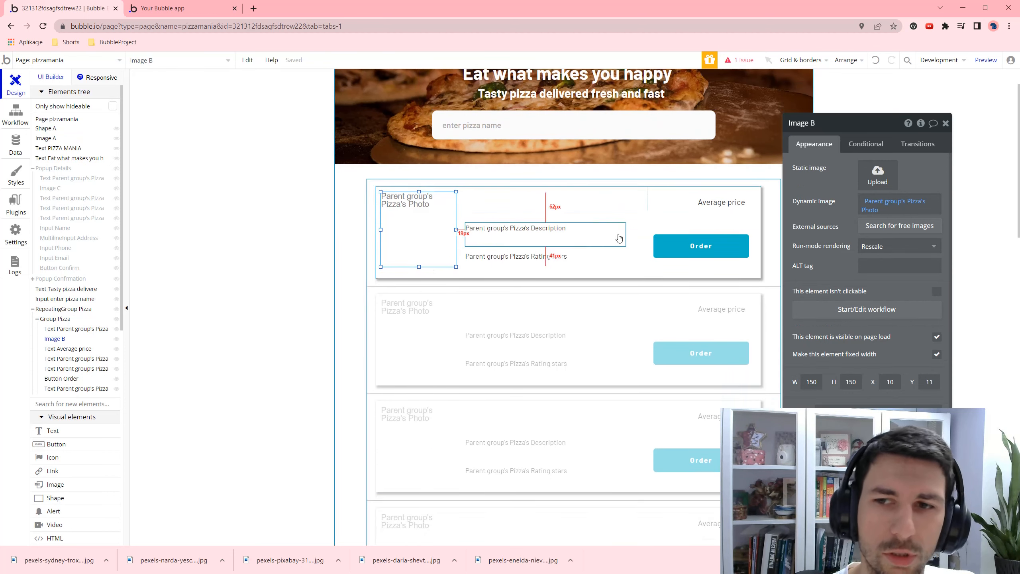
click(719, 202)
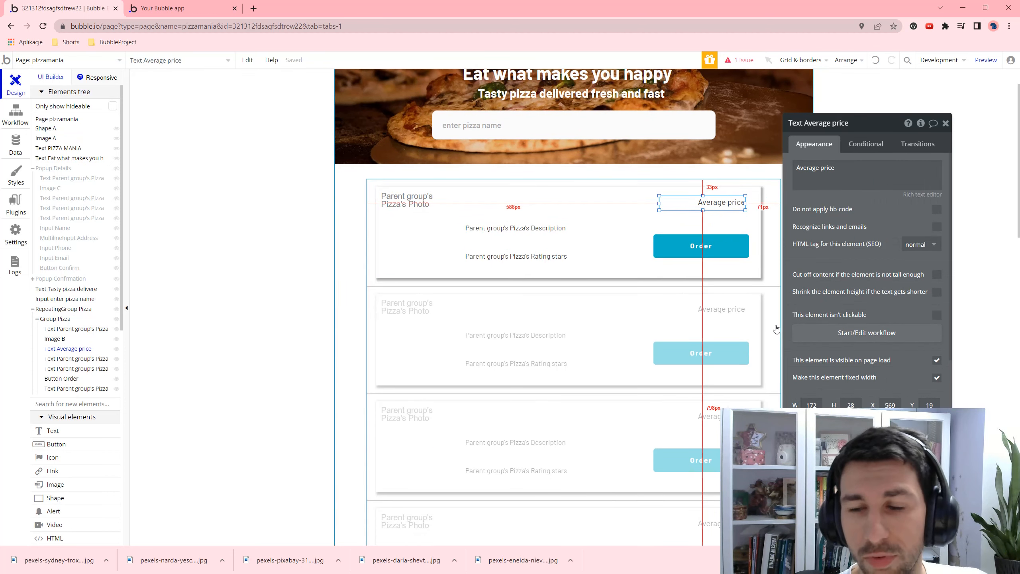
scroll(648, 190, up, 1)
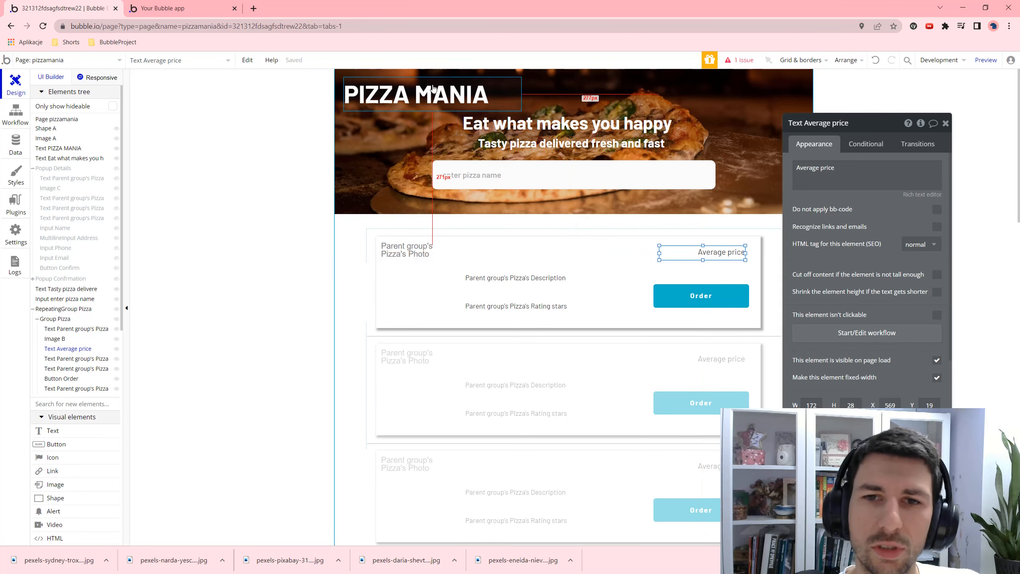
click(97, 81)
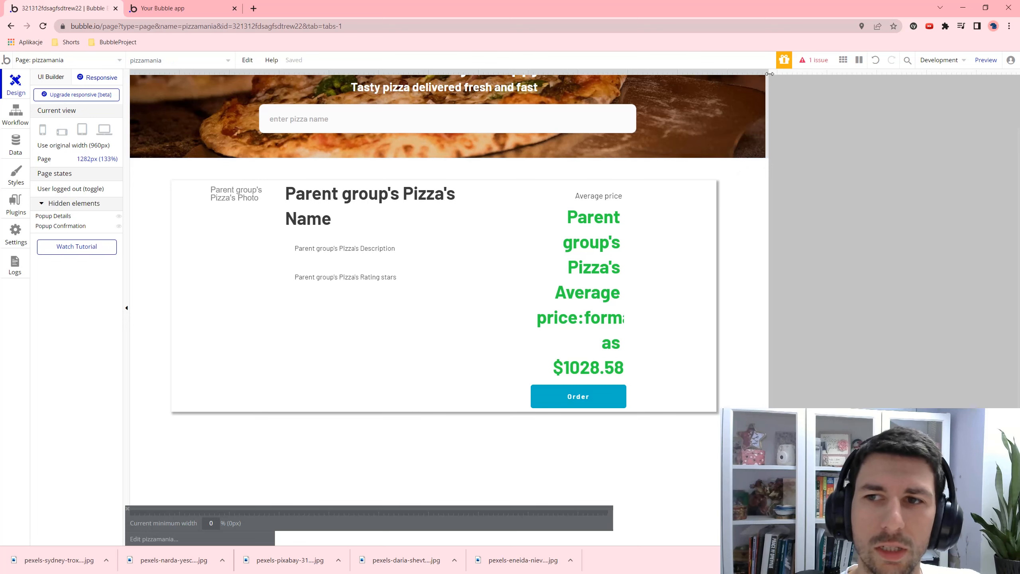
drag(770, 79, 803, 105)
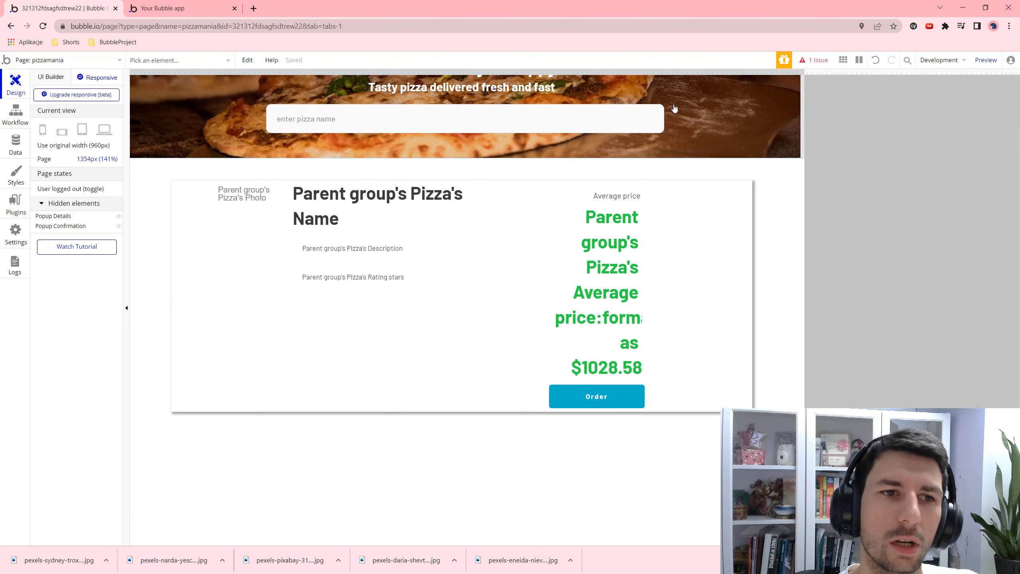
click(51, 76)
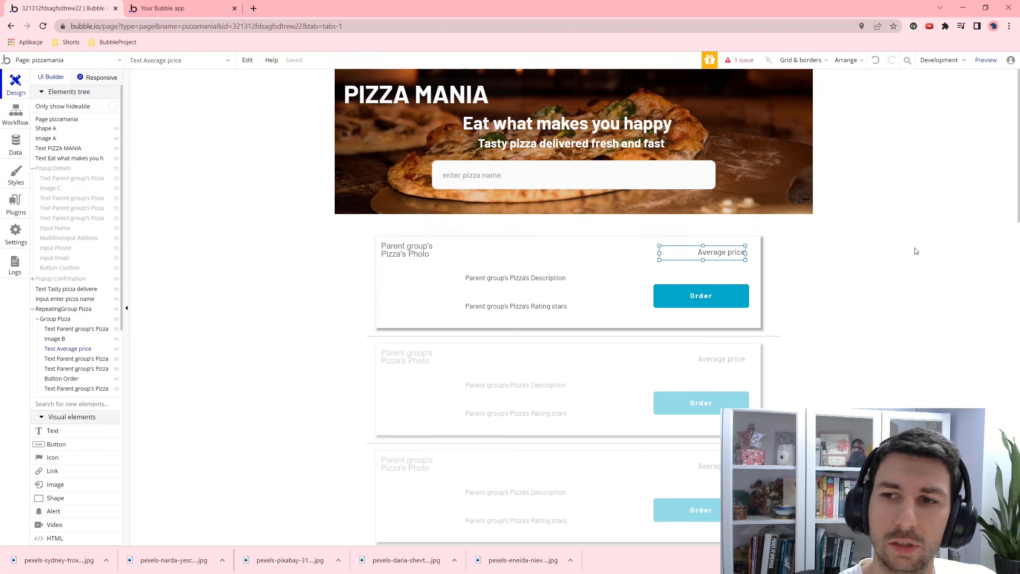
- In the live preview, delete the 'm' from the pizza search box
click(585, 184)
click(158, 5)
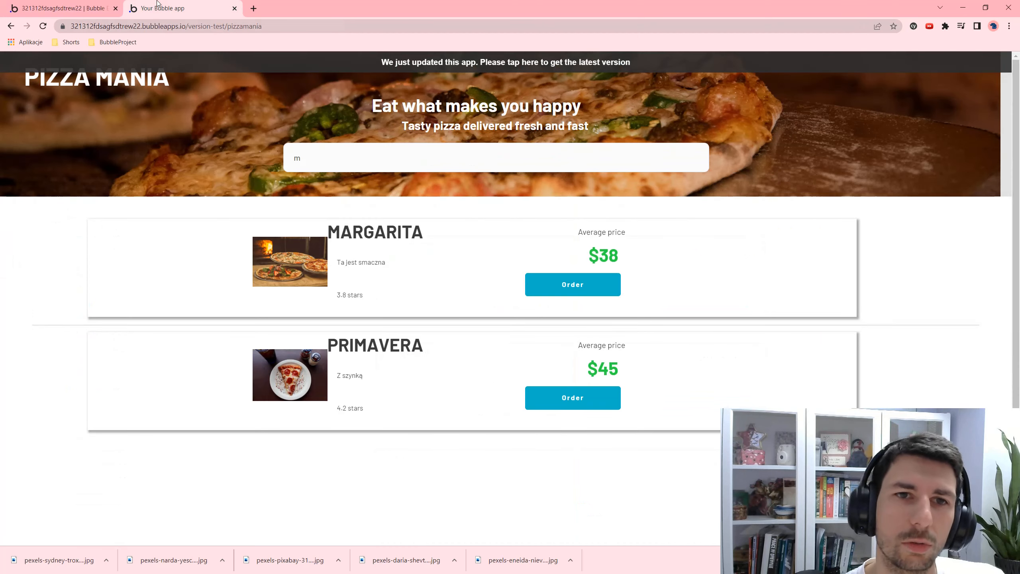
click(323, 166)
key(BackSpace)
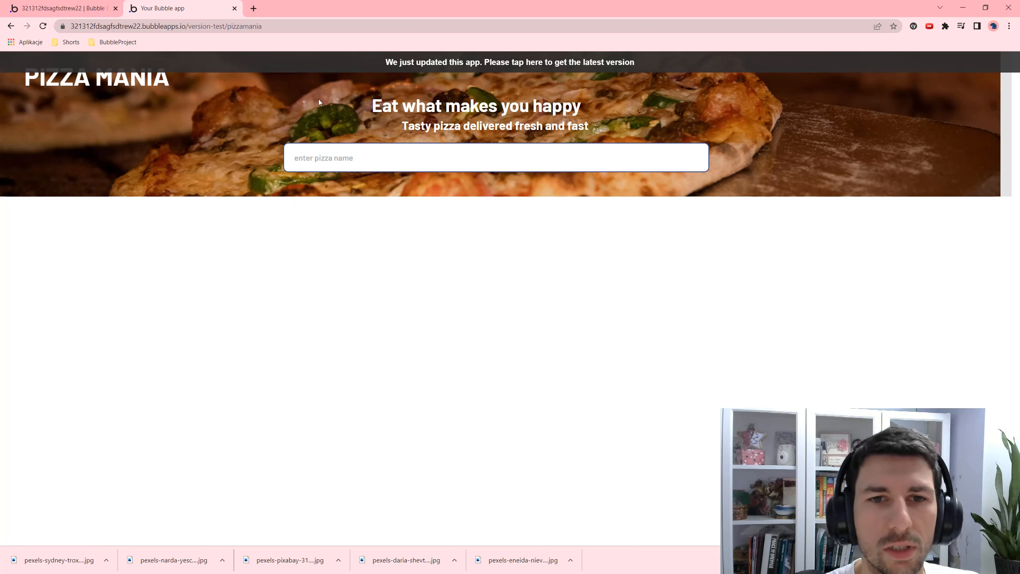
- Review RepeatingGroup Pizza's 'Search for Pizzas' data source and its Sort by fields
click(60, 8)
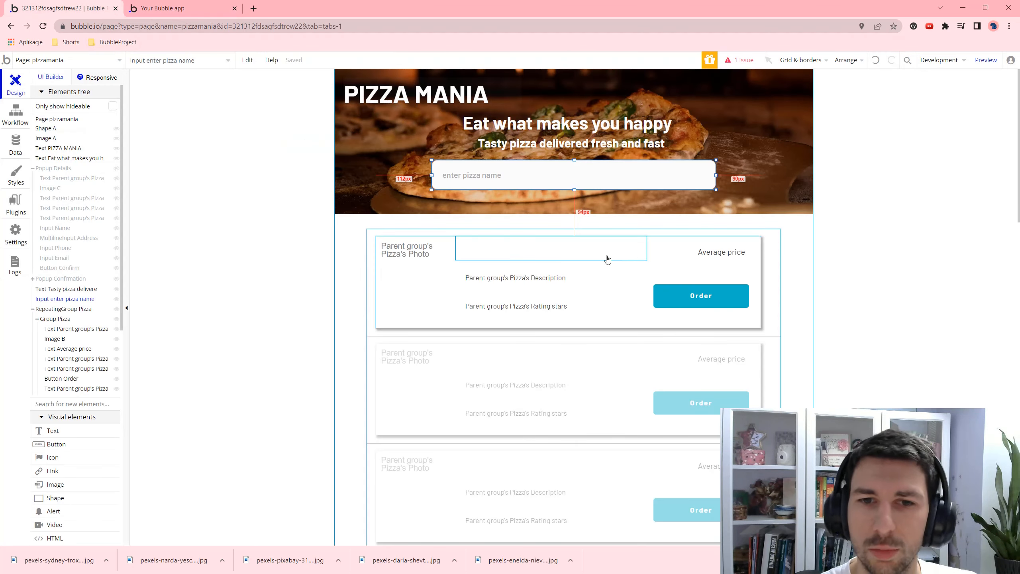
click(770, 278)
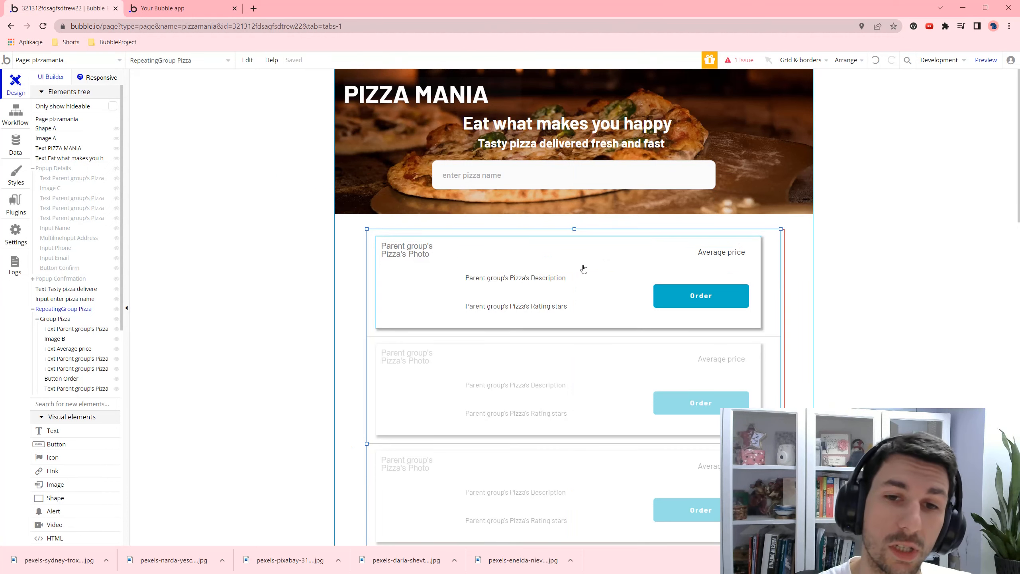
double_click(774, 256)
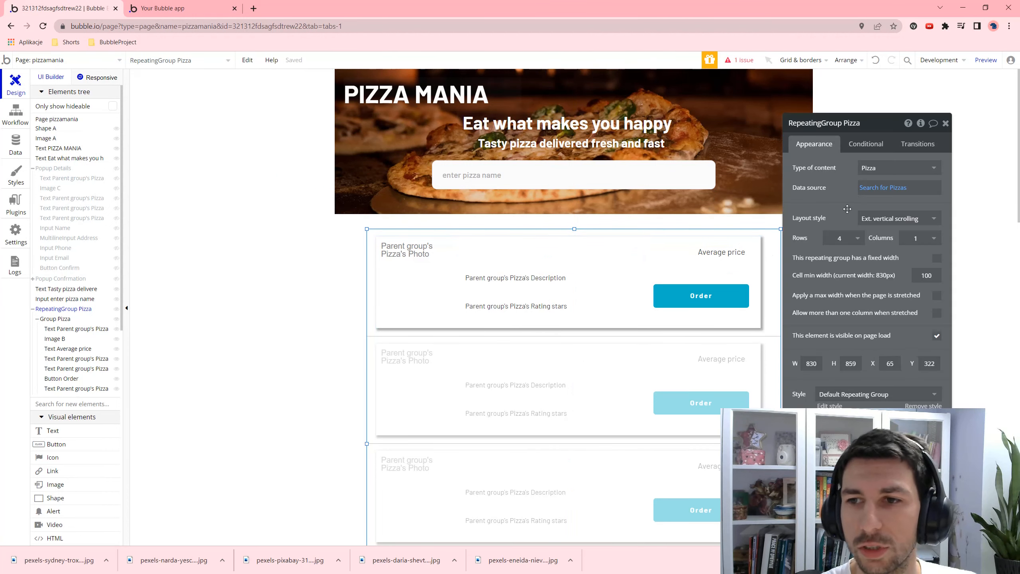
click(897, 187)
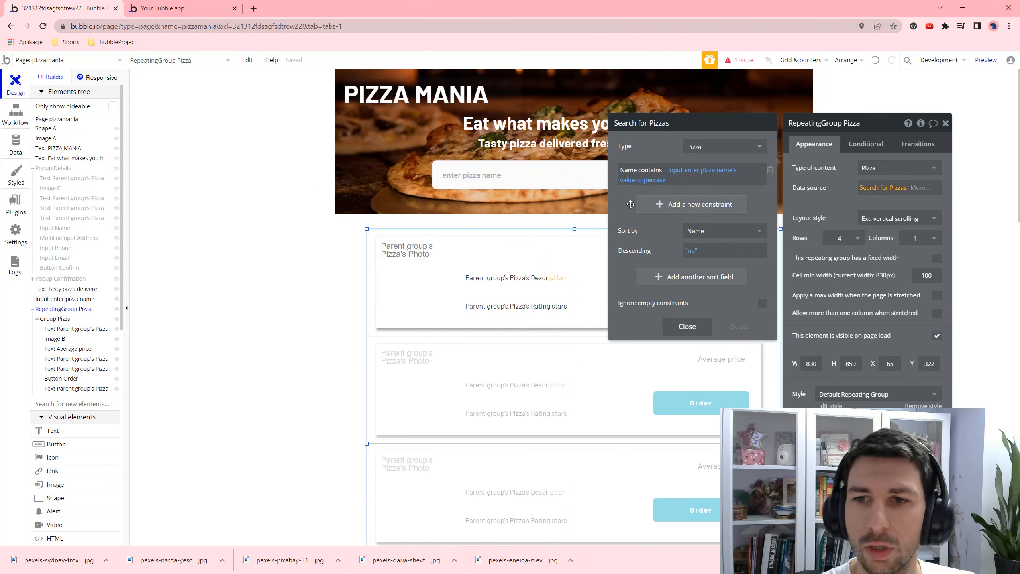
click(714, 237)
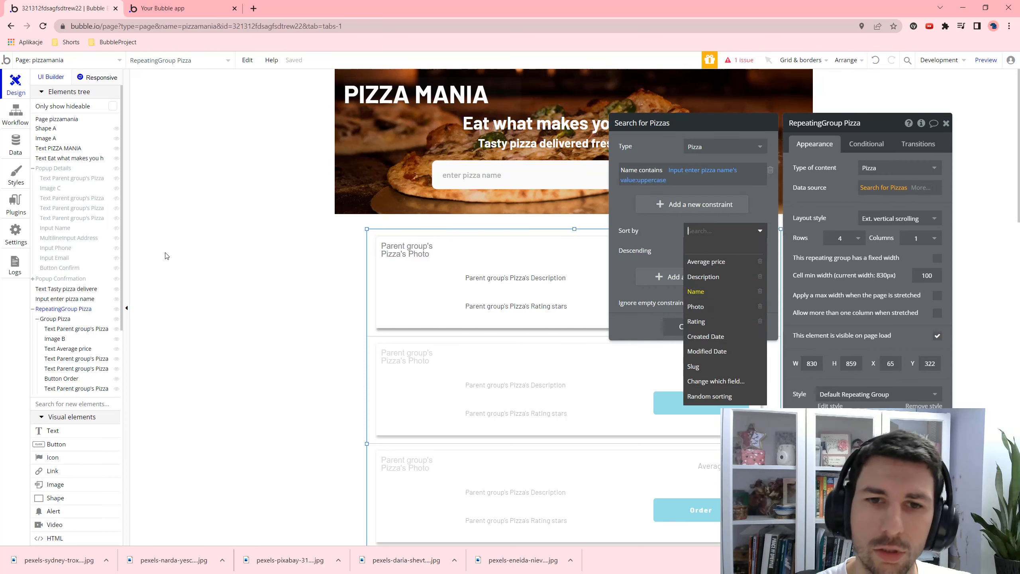
click(284, 262)
click(946, 124)
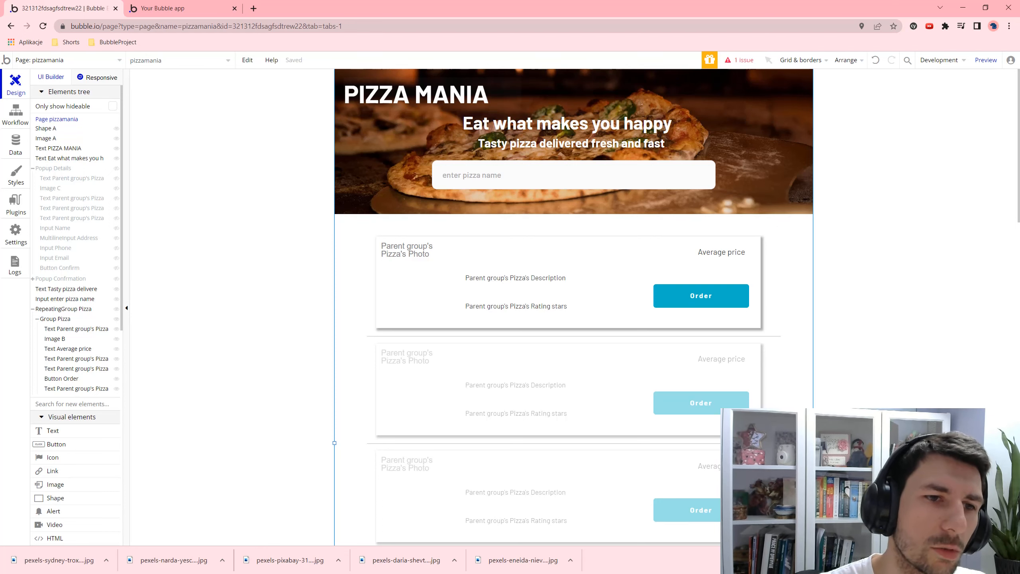
click(16, 233)
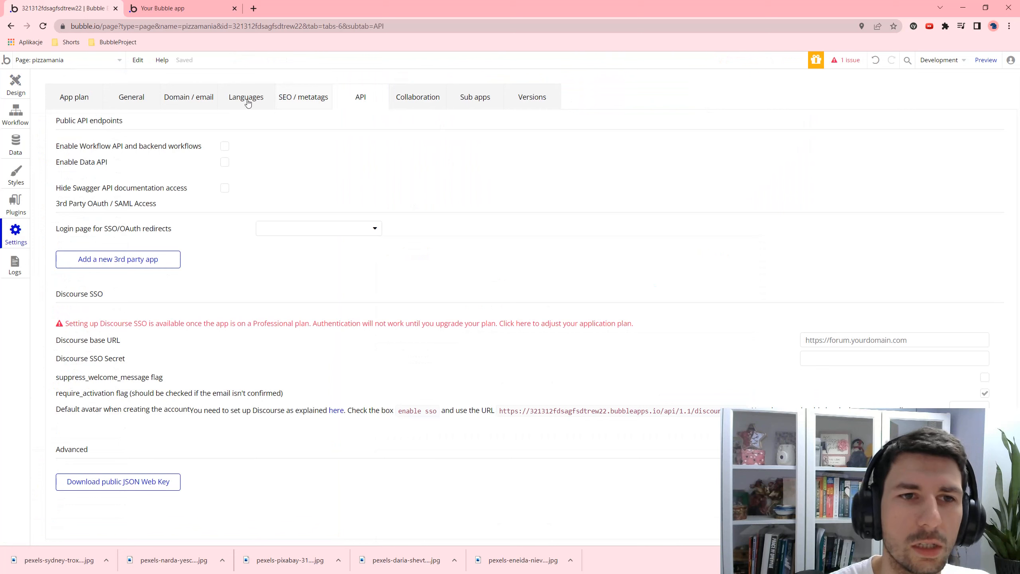
- Browse the General, App plan, SEO / metatags and Domain / email settings tabs
click(132, 98)
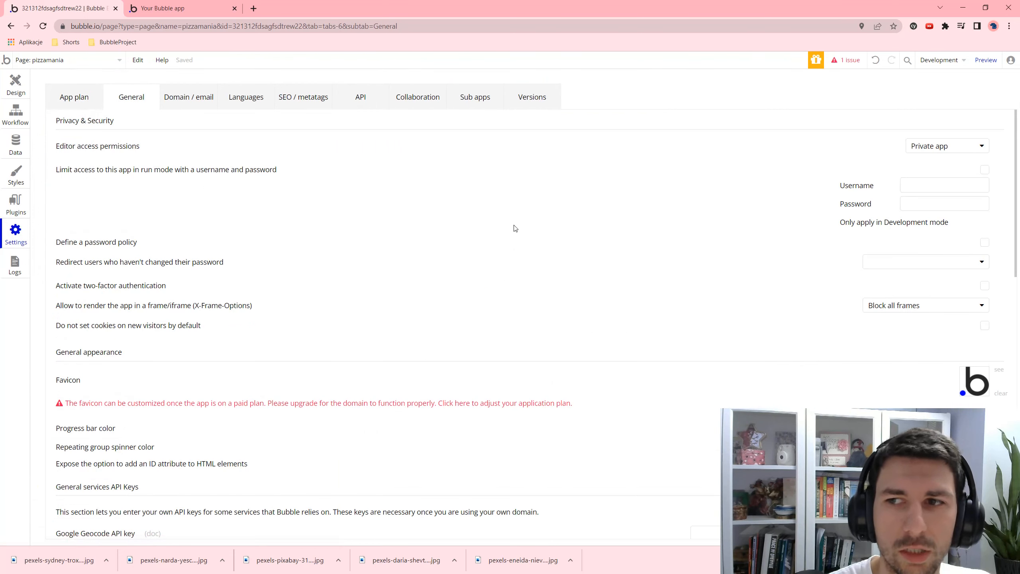
click(88, 100)
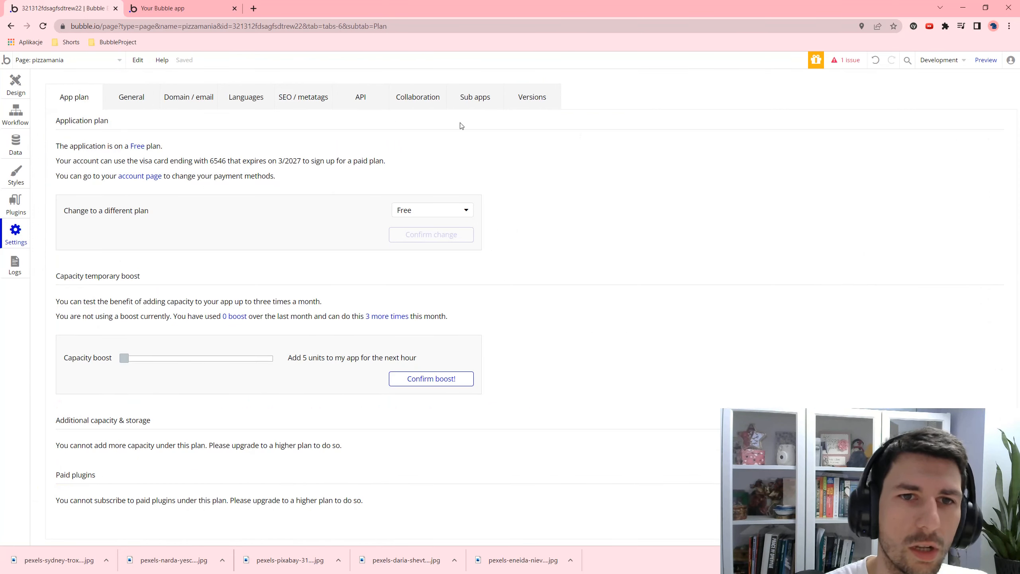
click(315, 108)
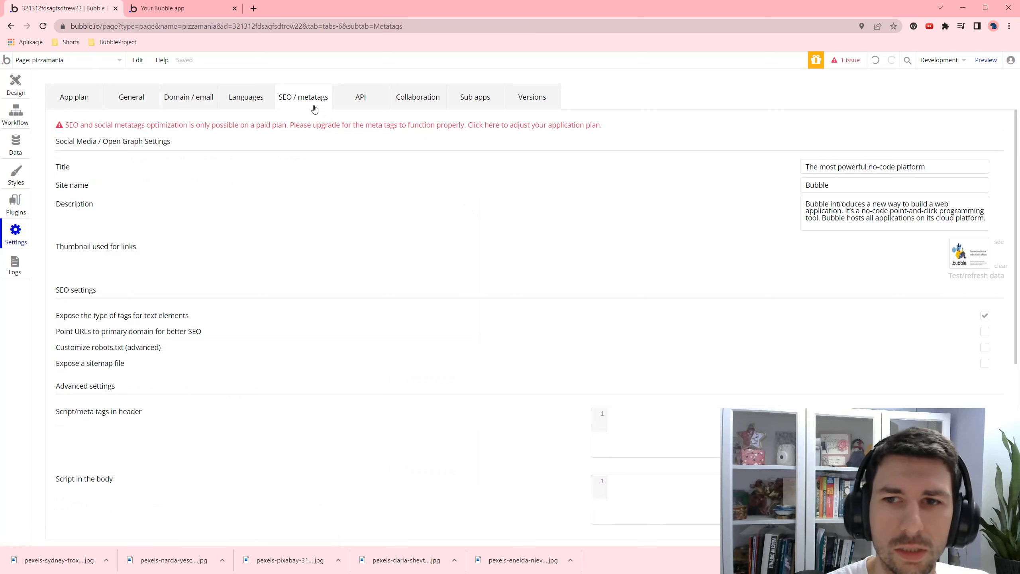
click(186, 103)
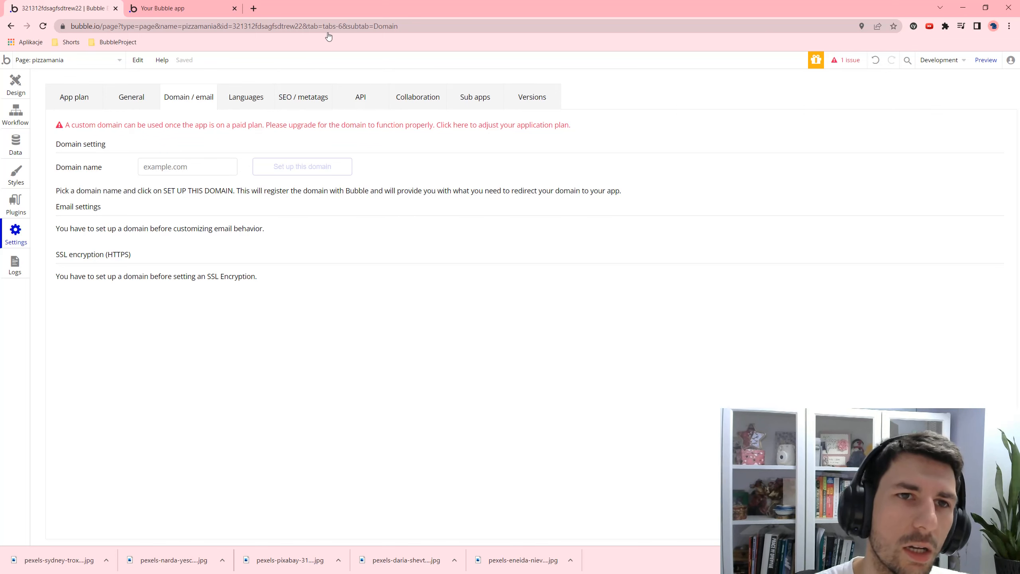
- Check 'bubbleapps' in the preview's web address, then return to the page Design
click(172, 7)
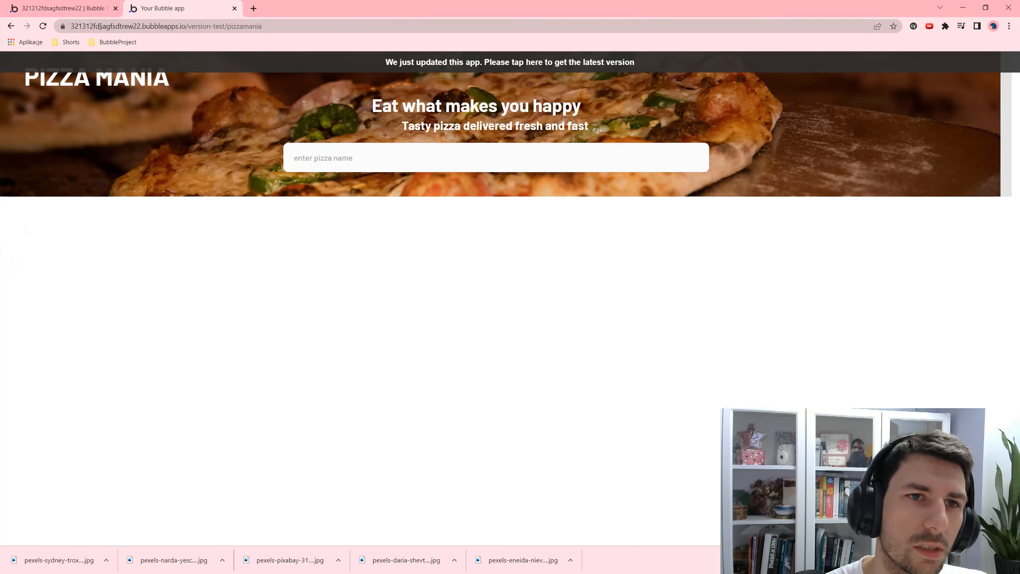
drag(143, 24, 179, 27)
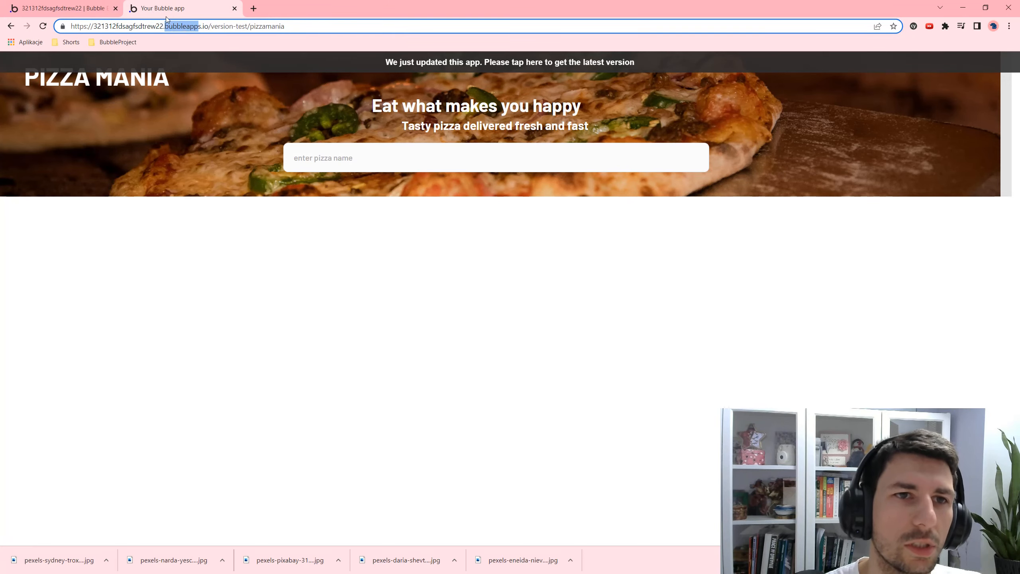
click(106, 5)
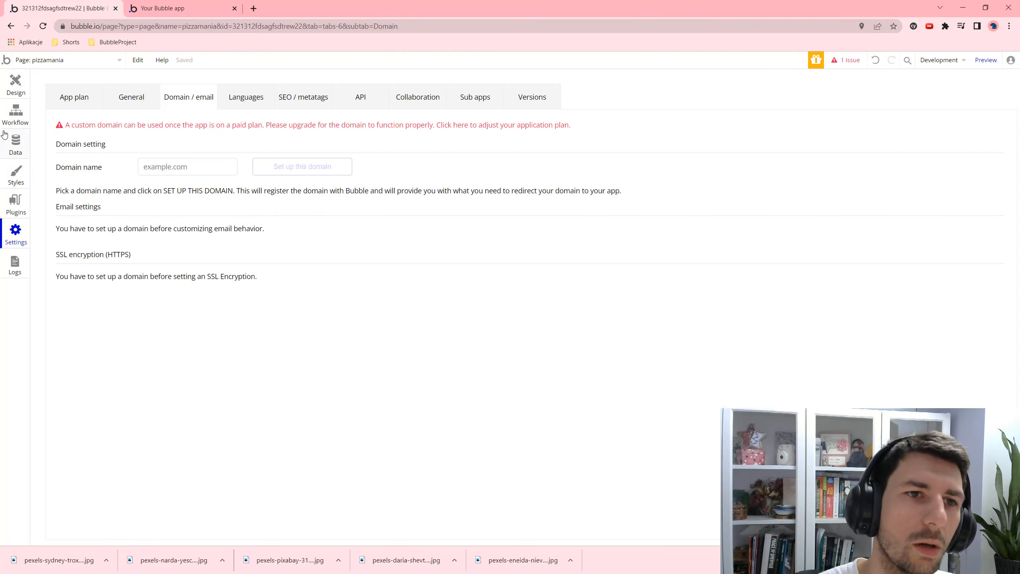
click(20, 93)
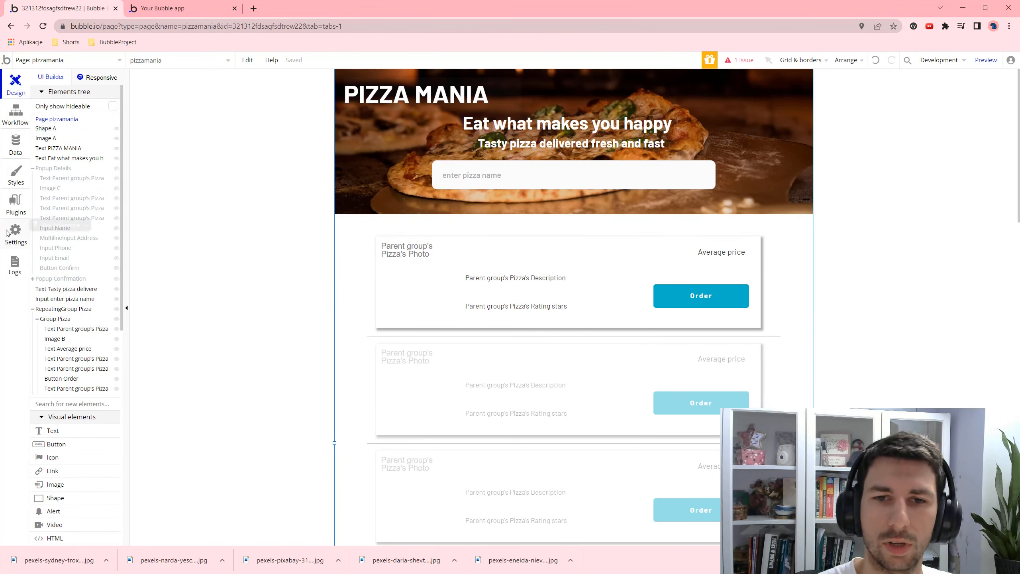